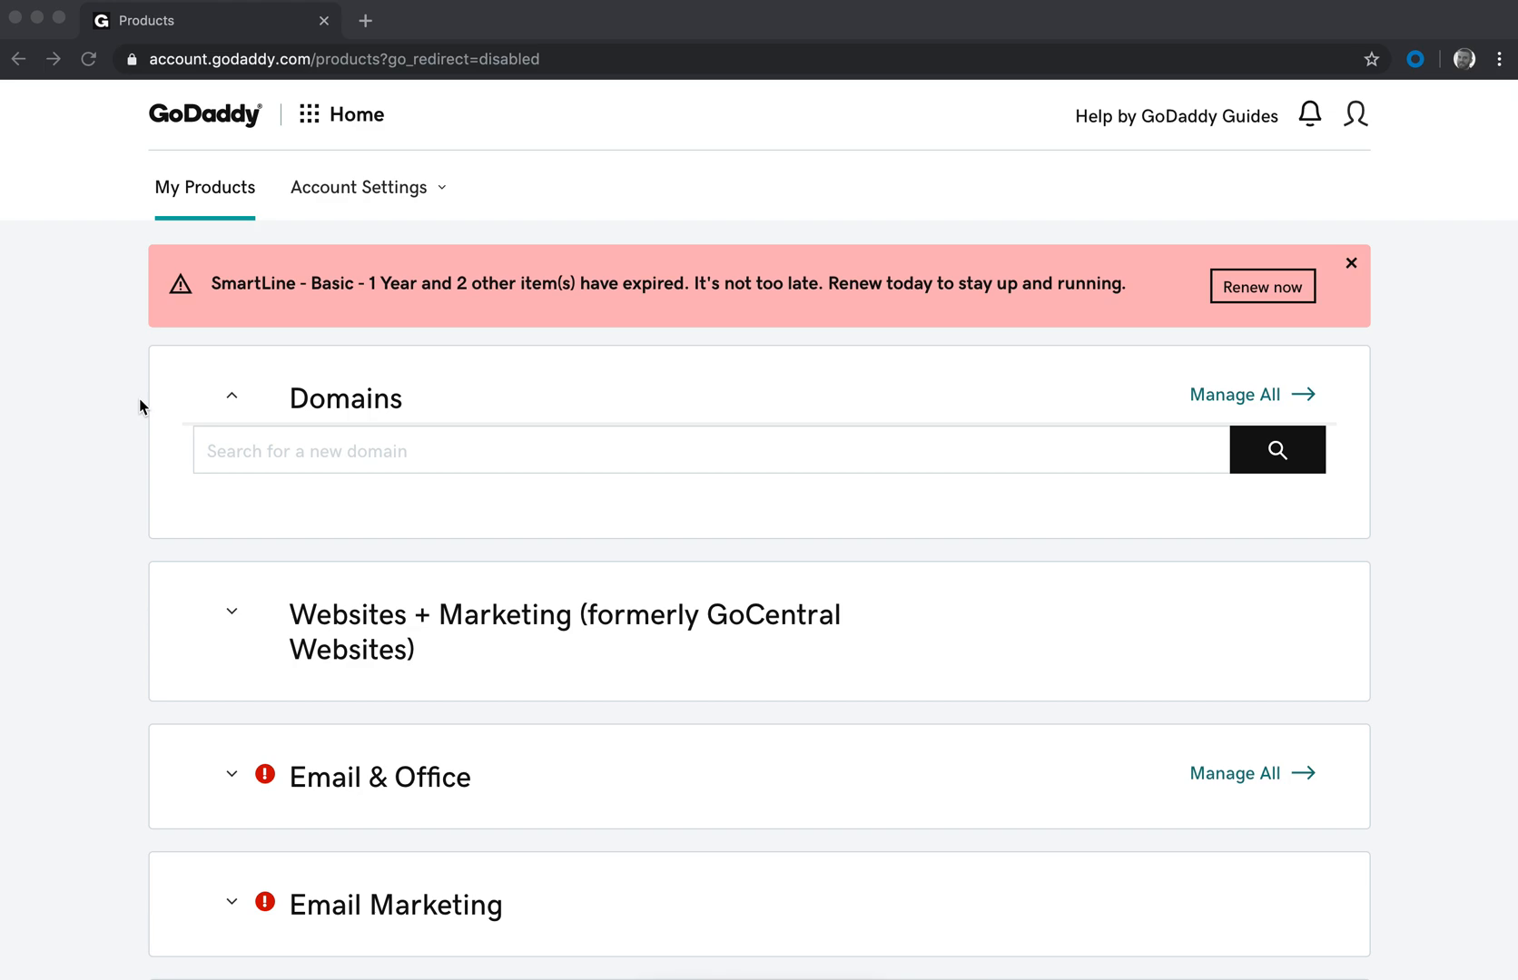
Step: Look through the sites listed under the Websites + Marketing product group
click(75, 450)
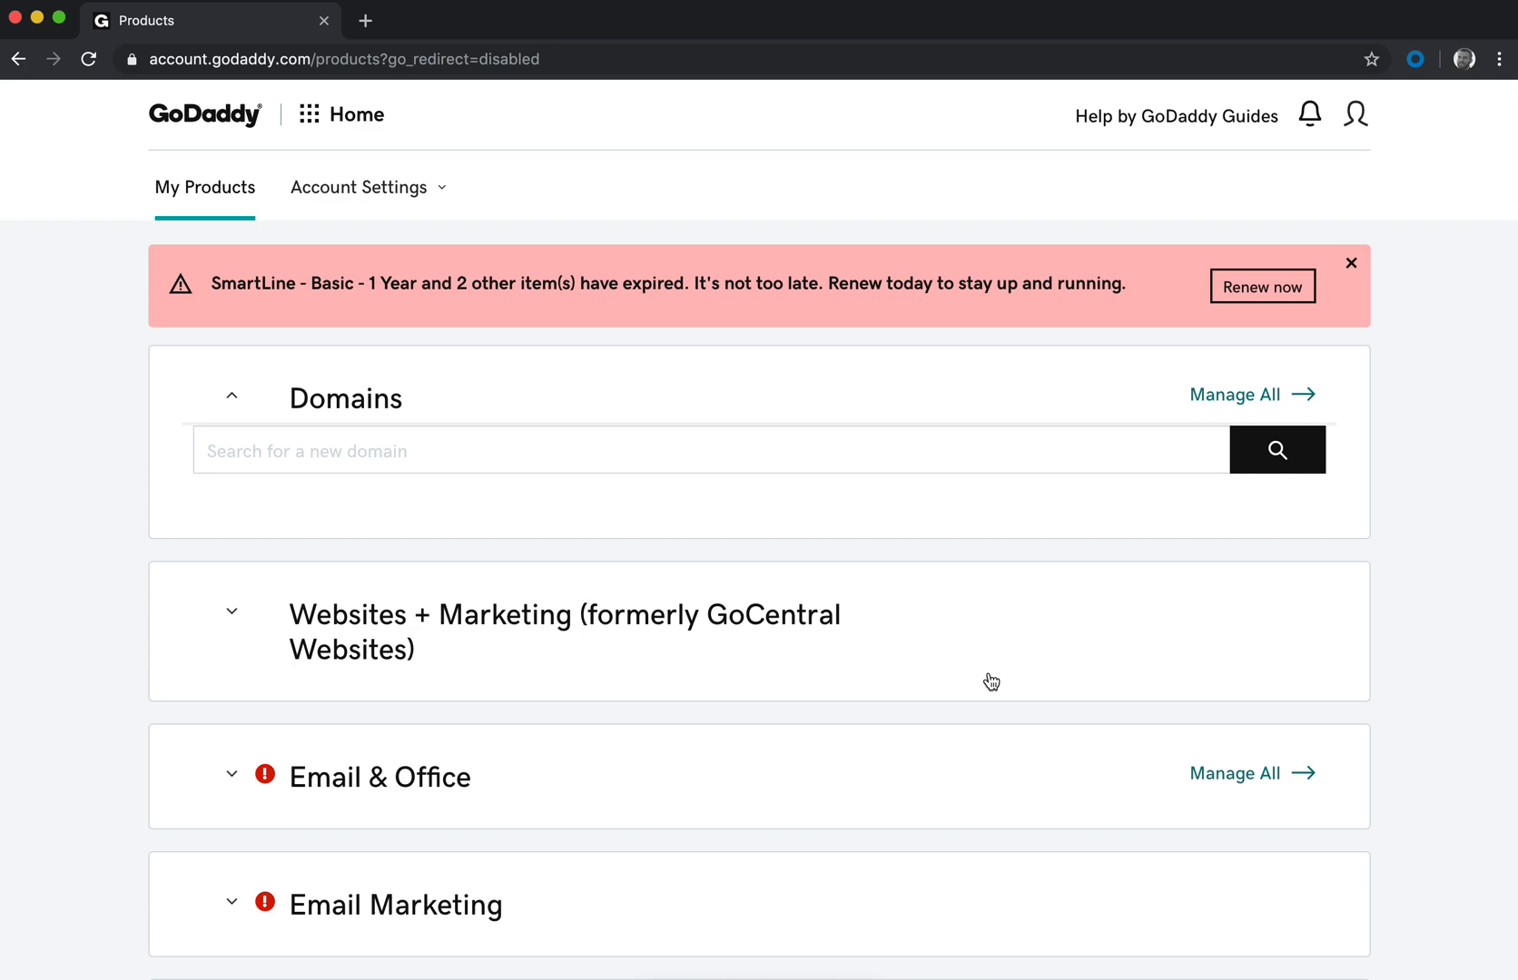
click(790, 626)
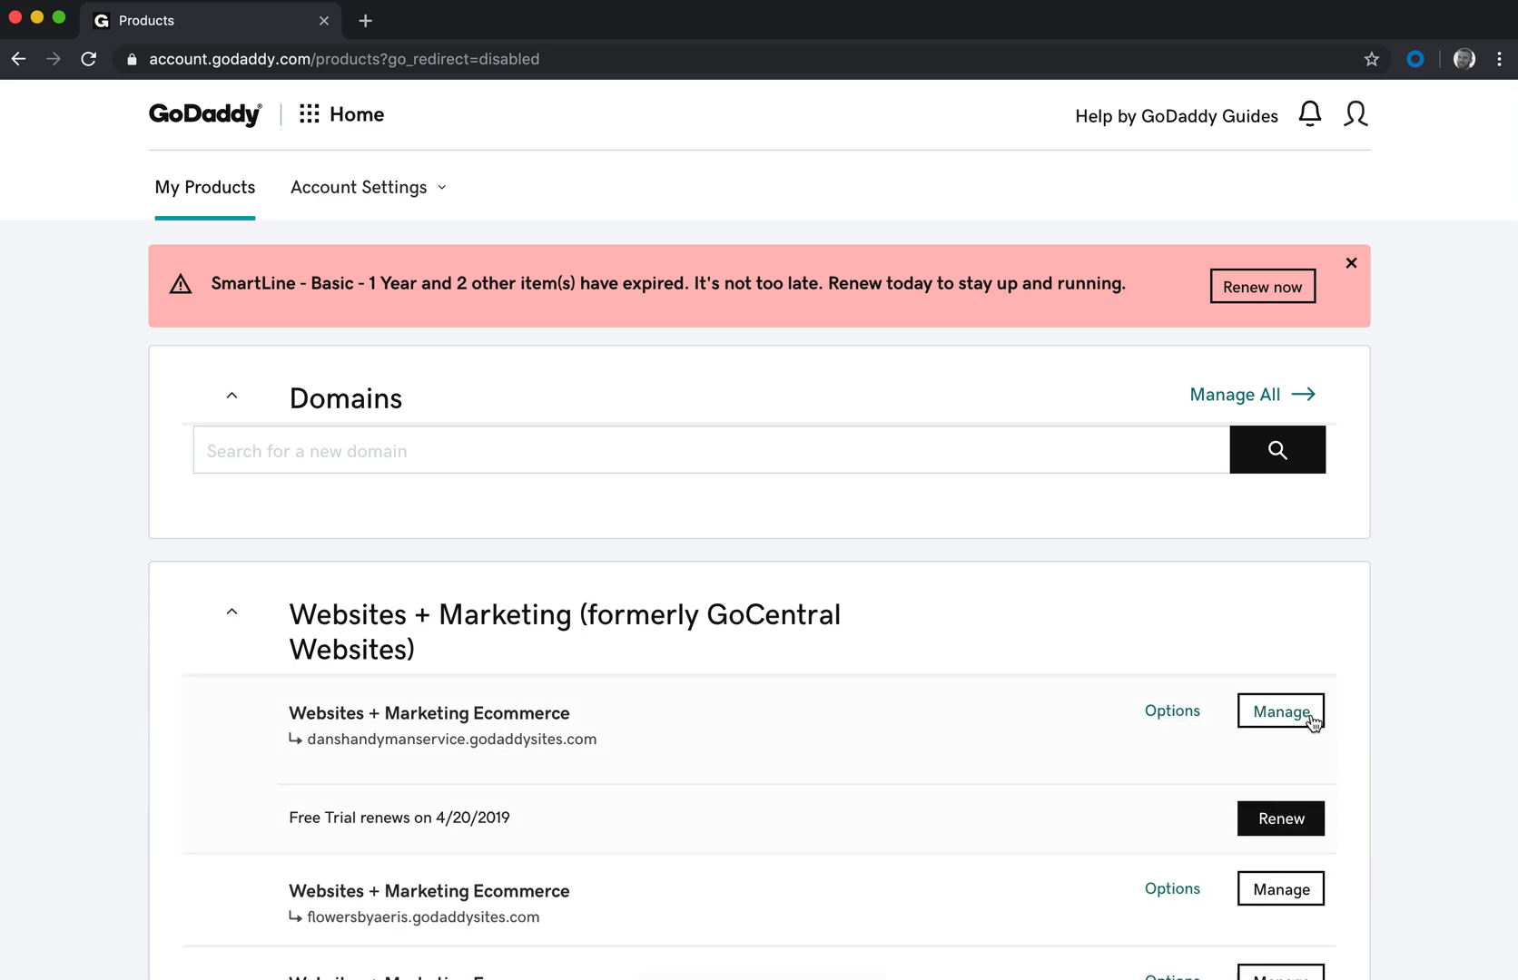
click(671, 635)
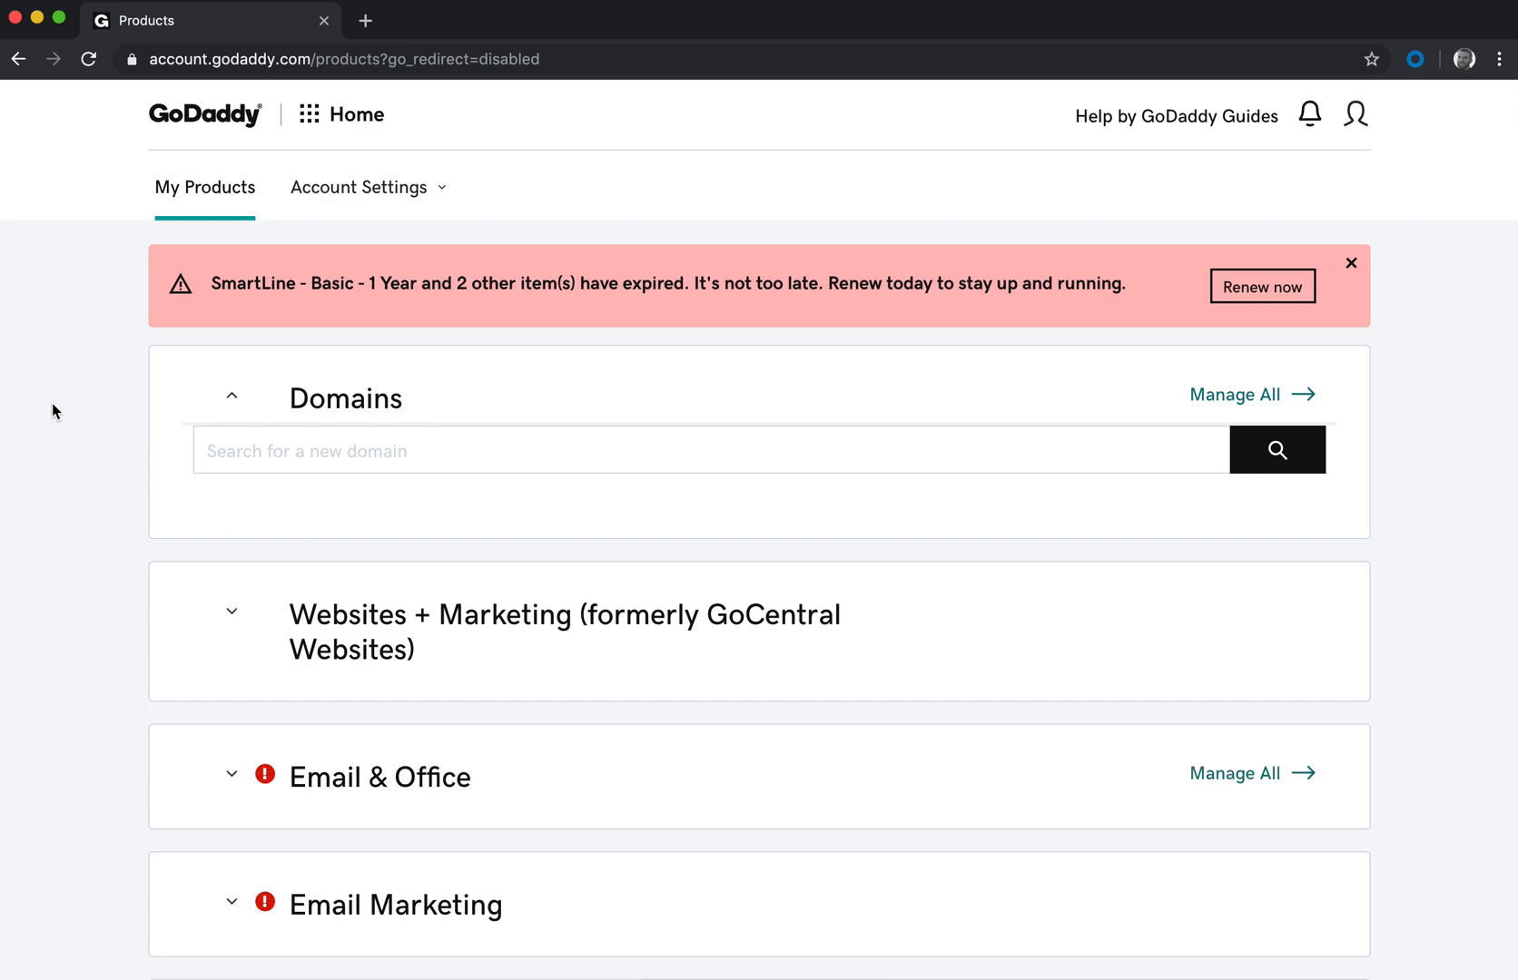
Step: Start a new free-trial site through the Websites + Marketing offer on the GoDaddy homepage, rather than continuing an existing site
click(165, 108)
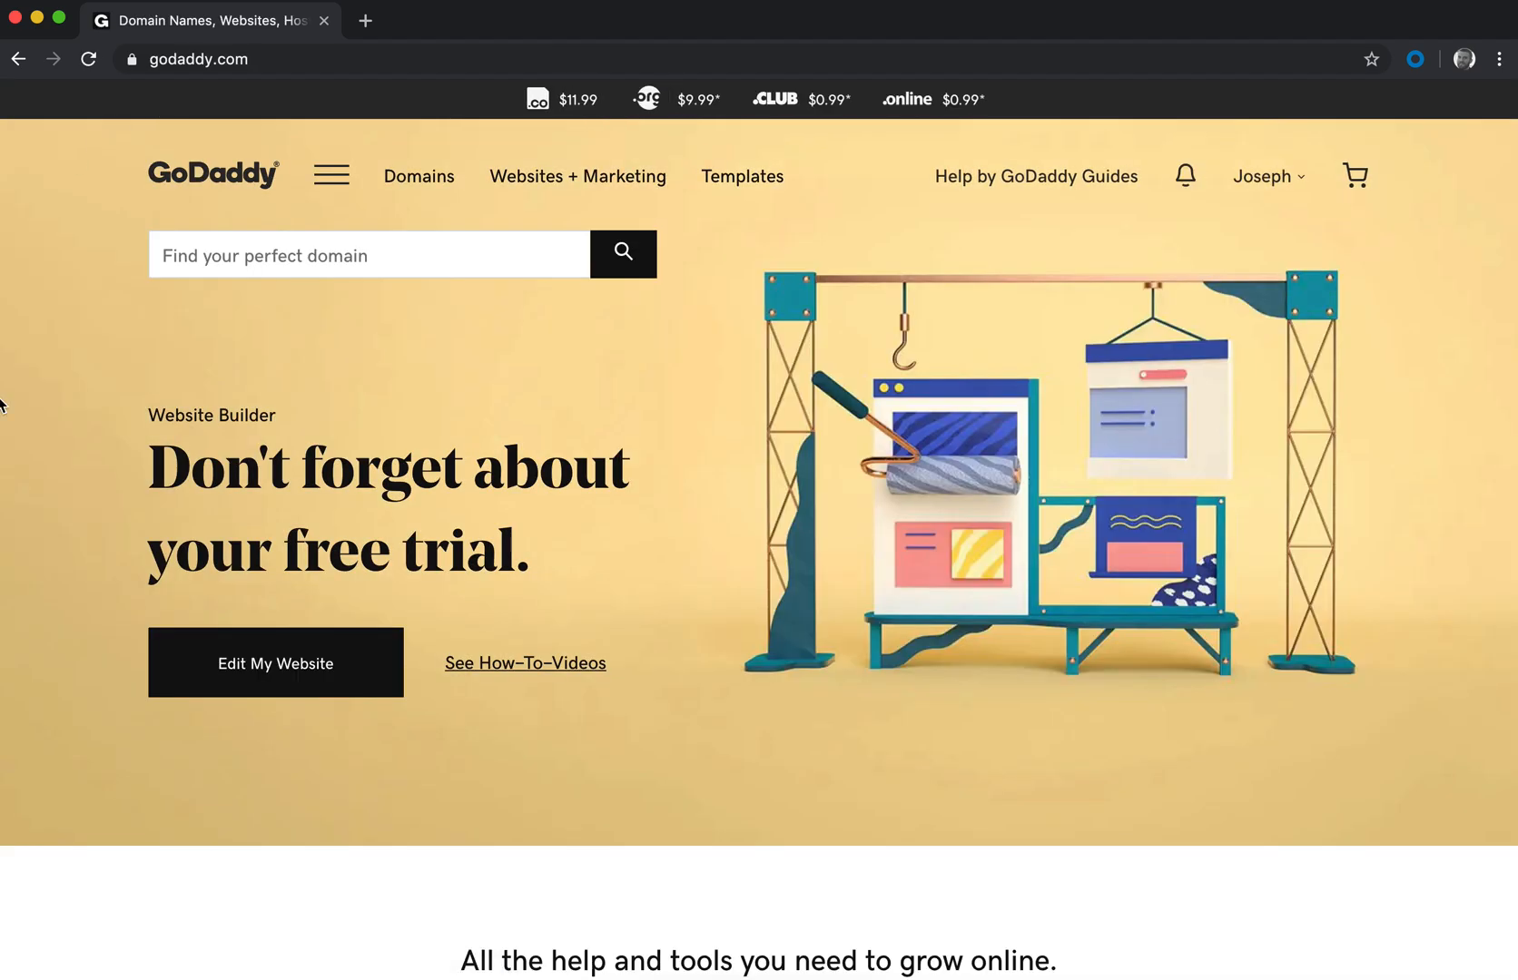
click(584, 178)
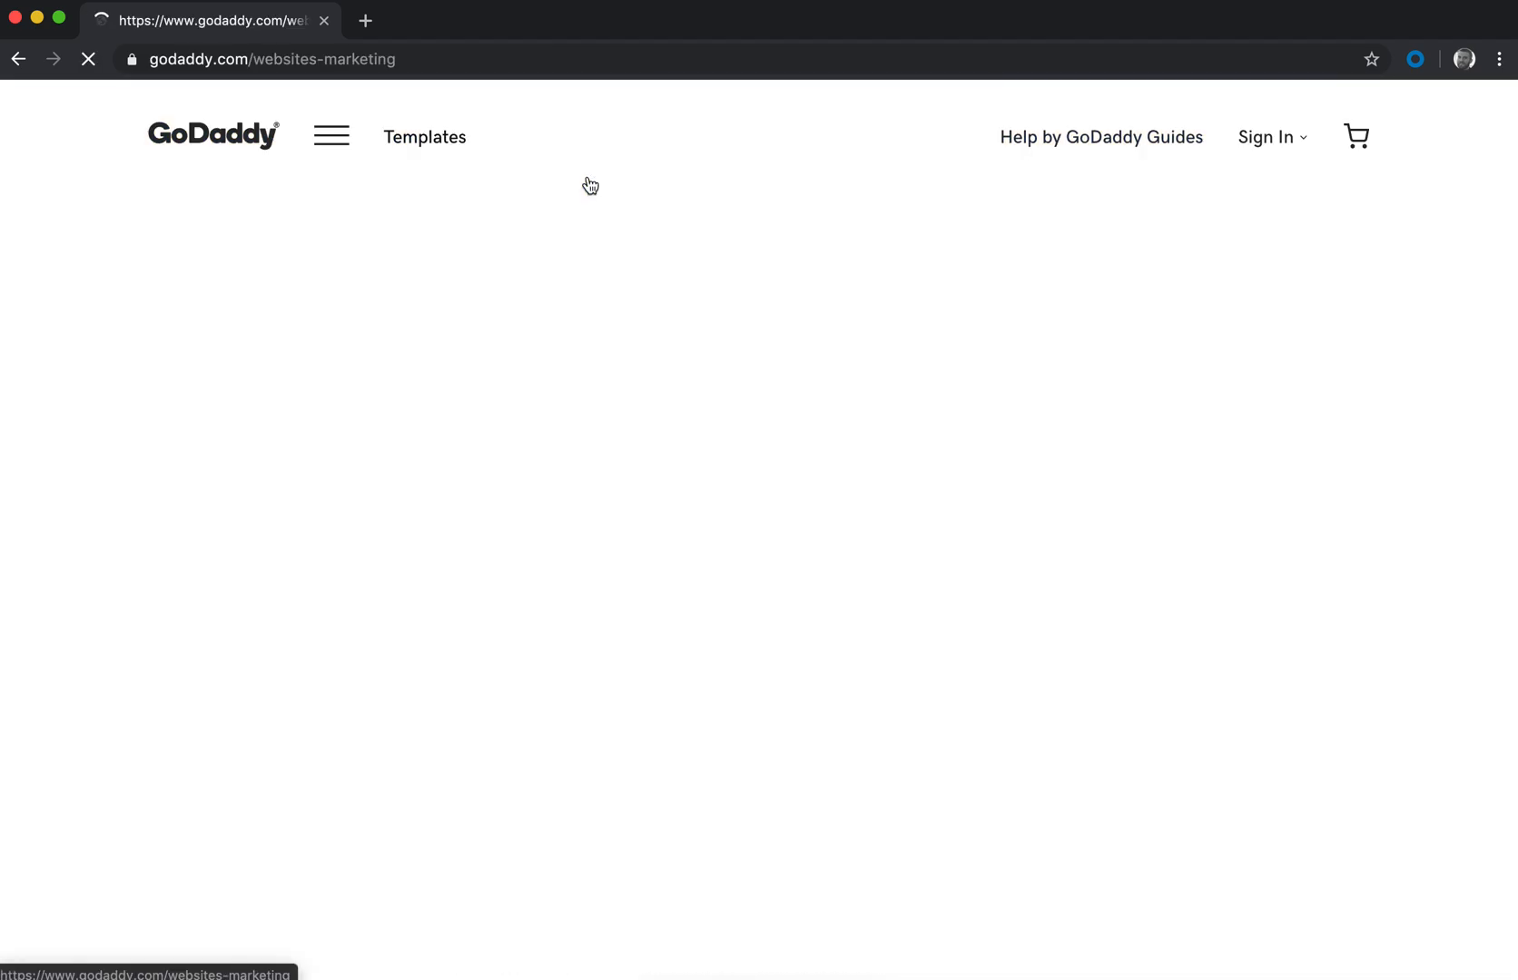
click(264, 656)
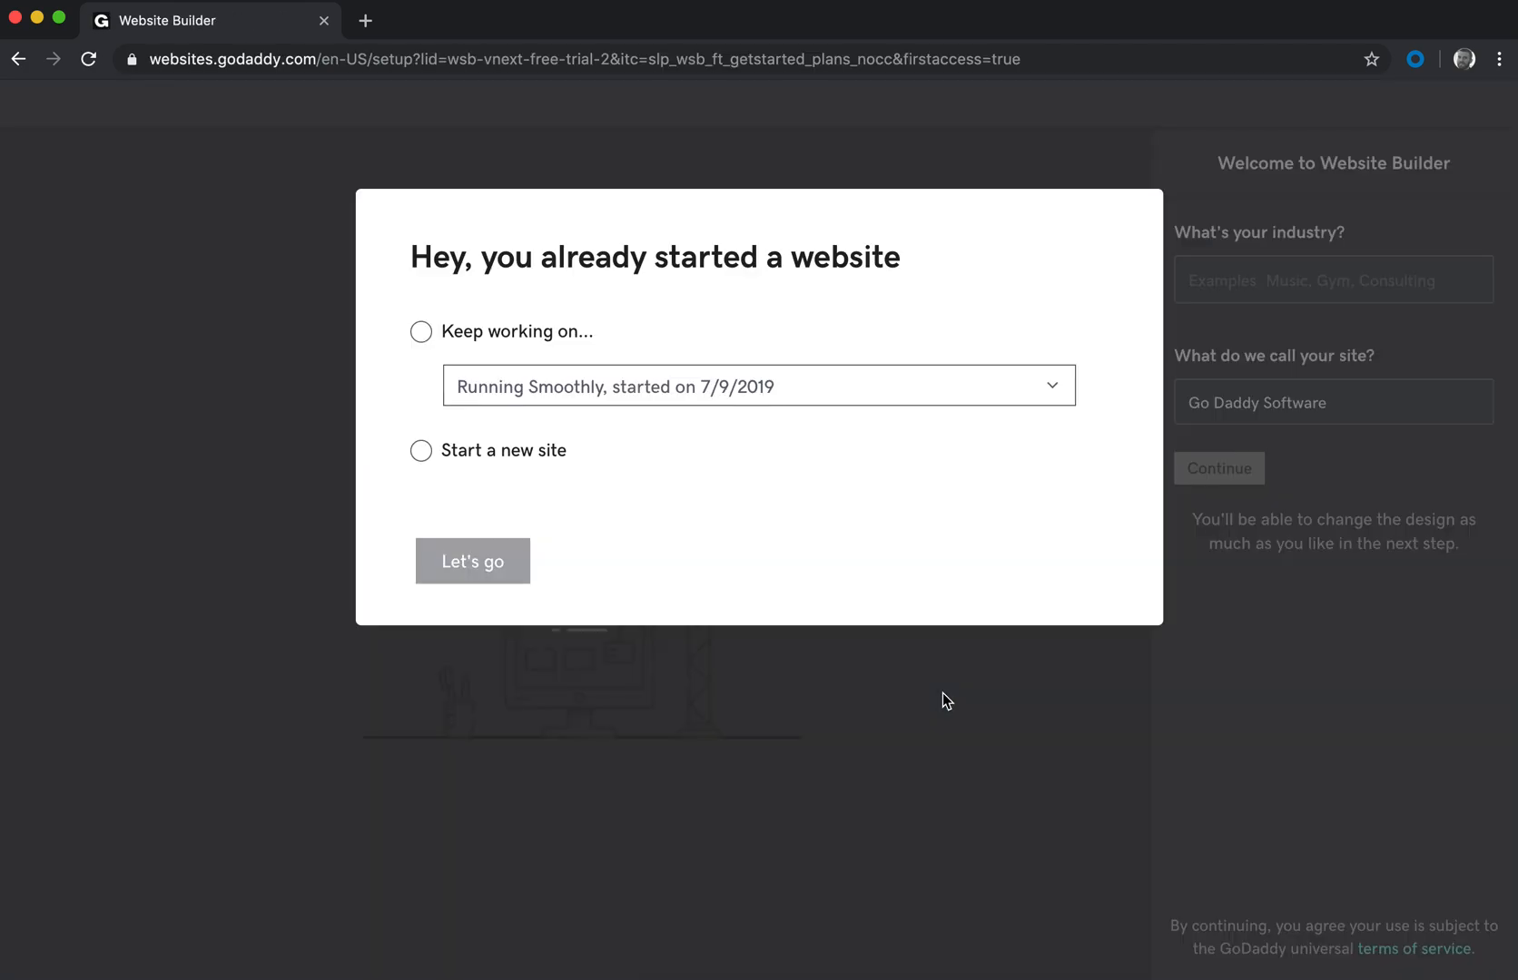
click(421, 451)
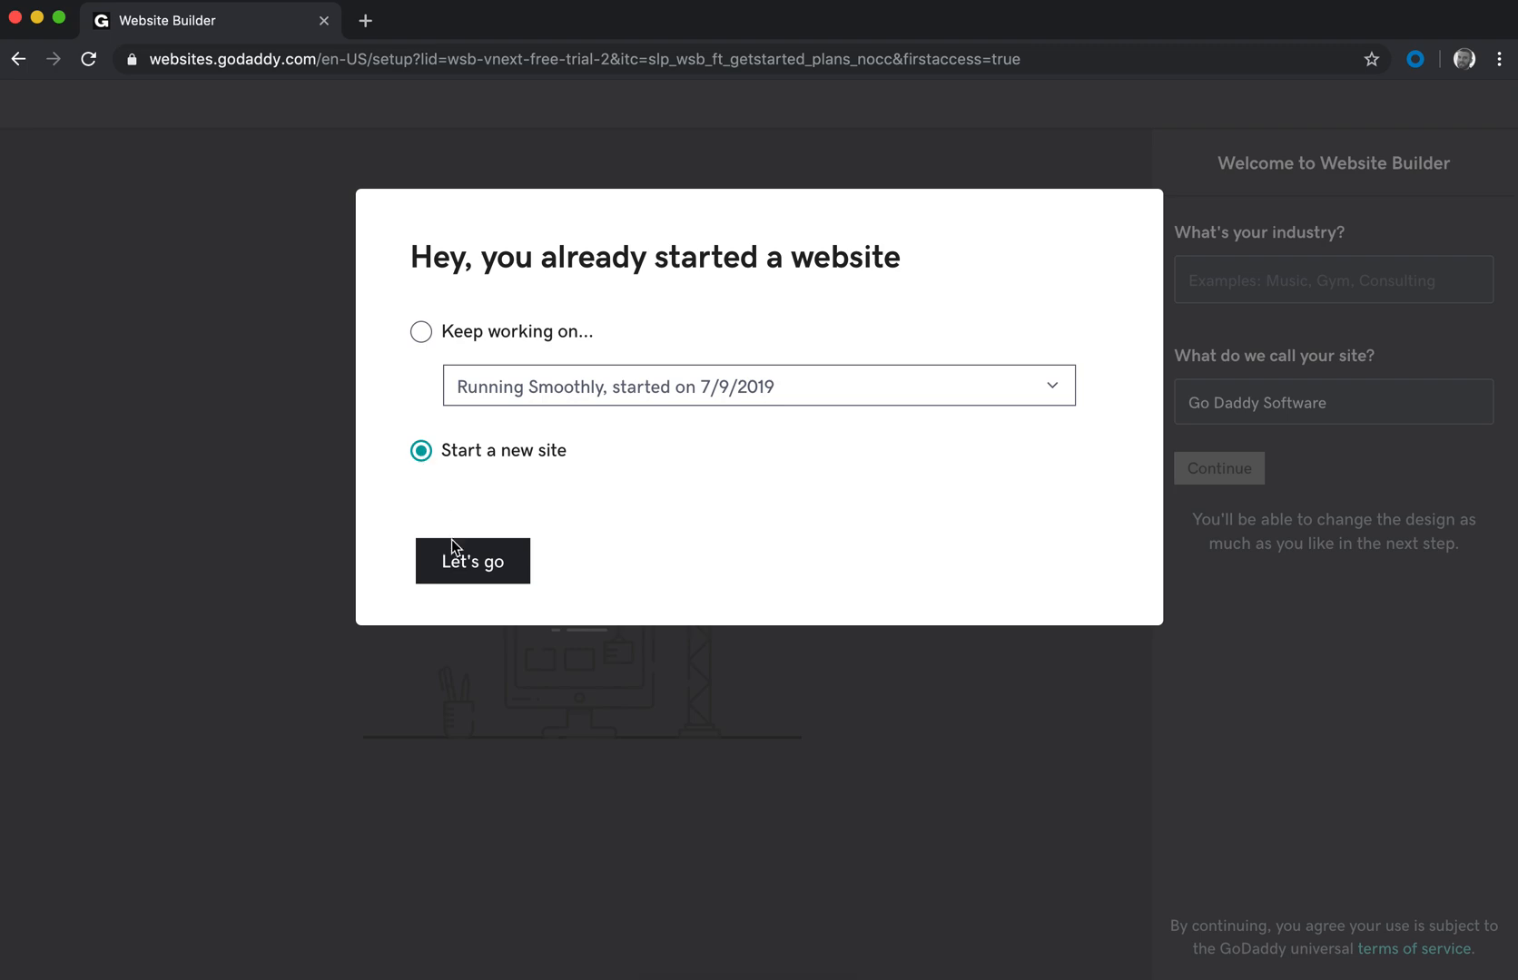
click(481, 561)
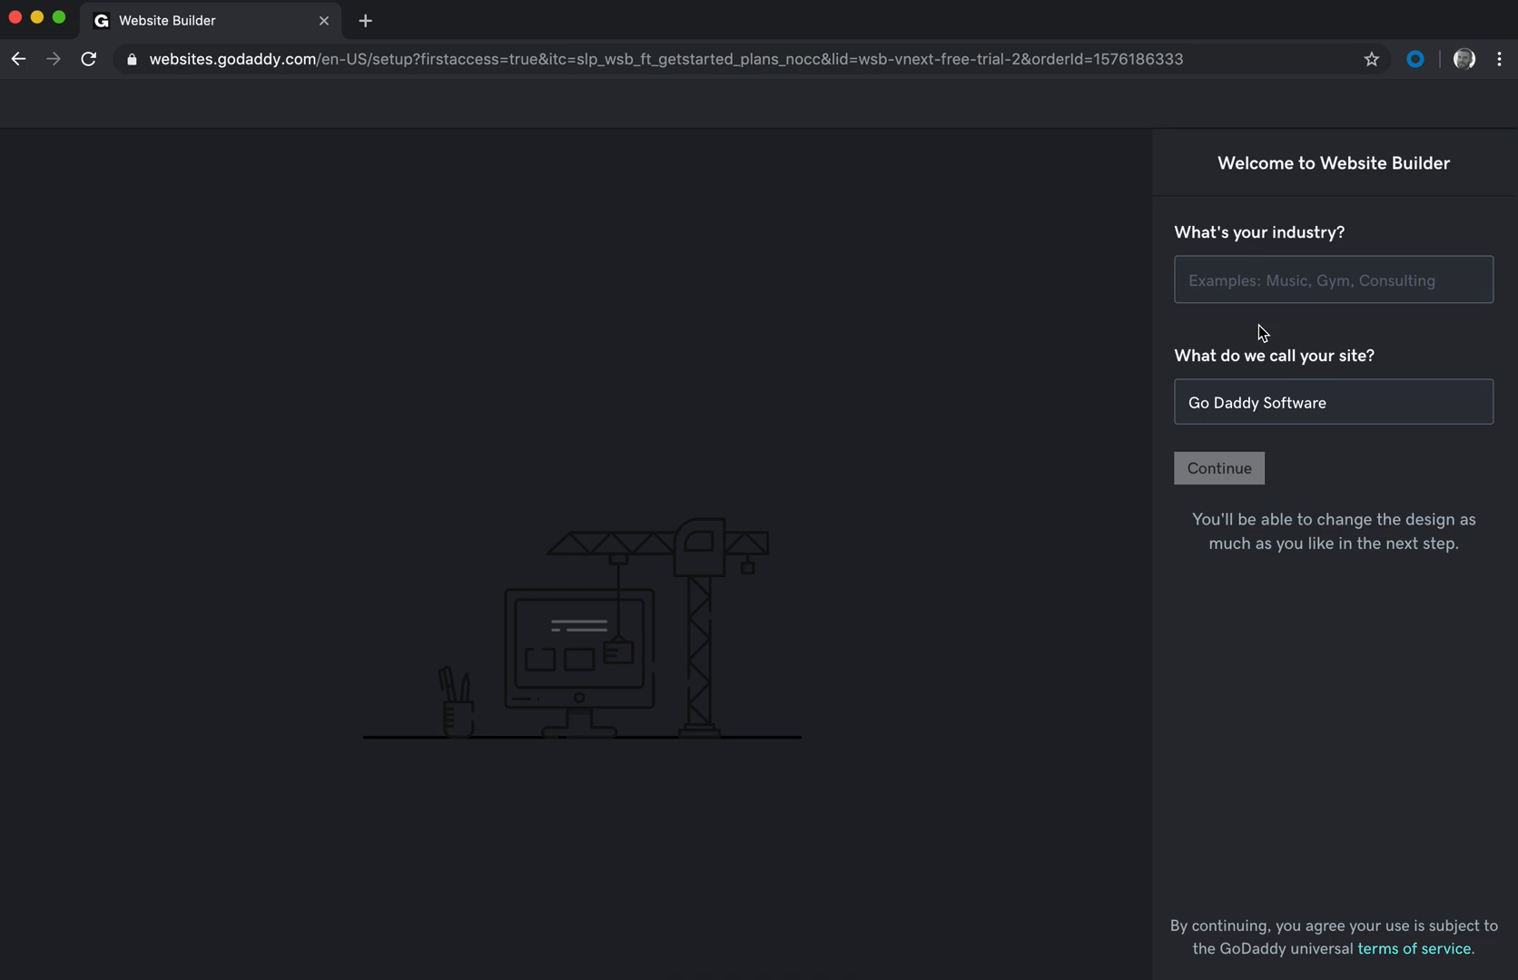
Step: Set the new site's industry to Brewery
click(1319, 282)
text(Brewery)
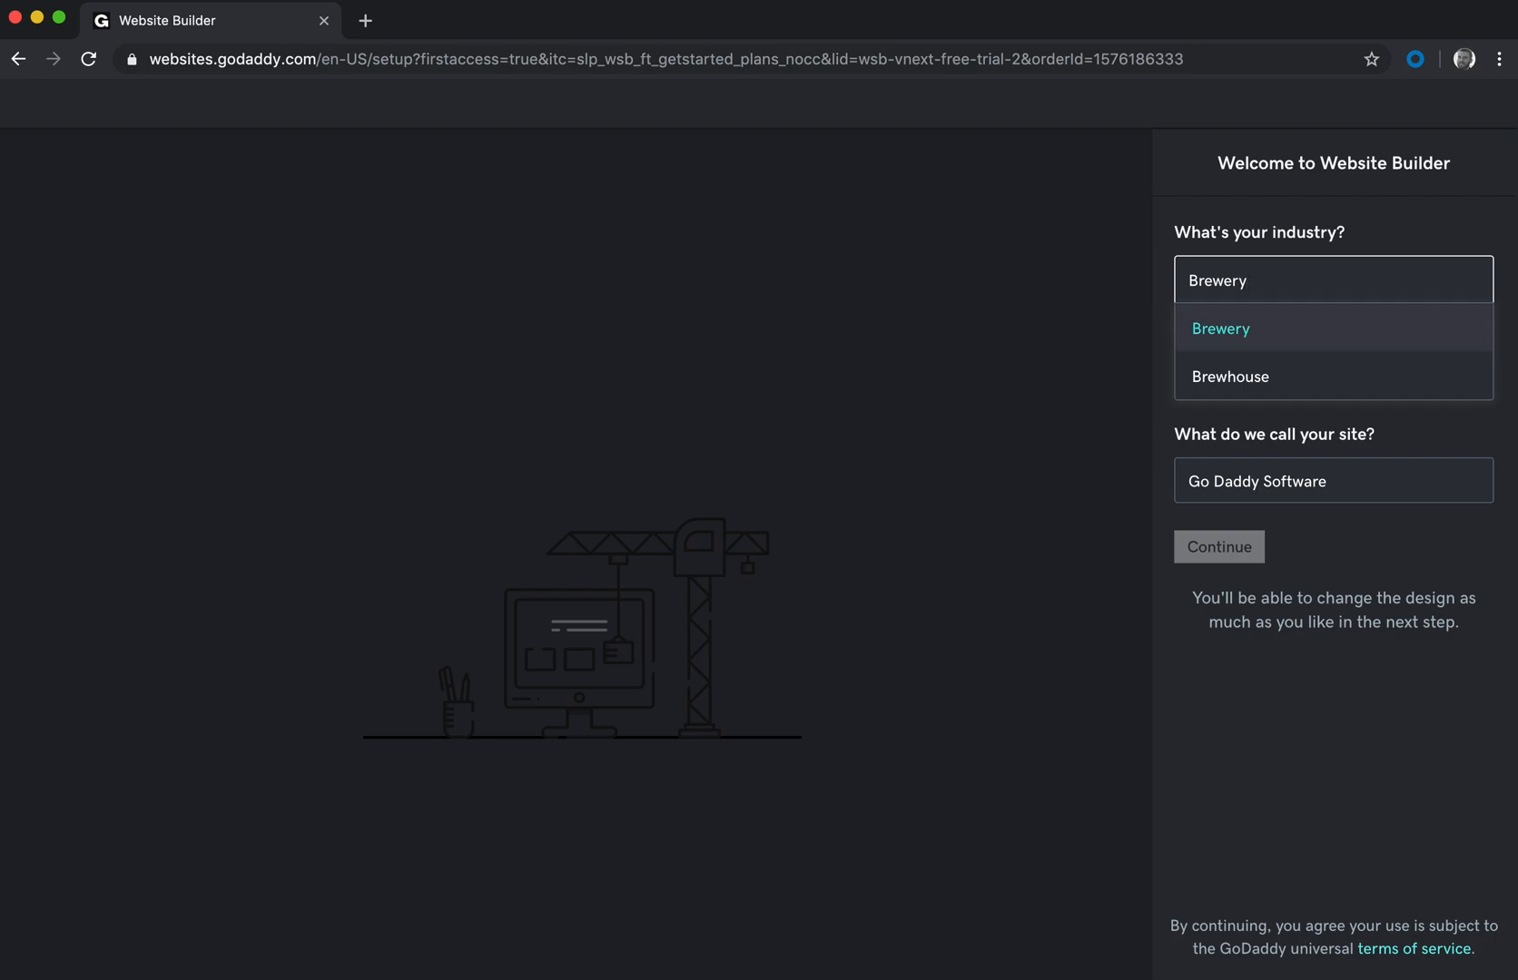
click(1248, 329)
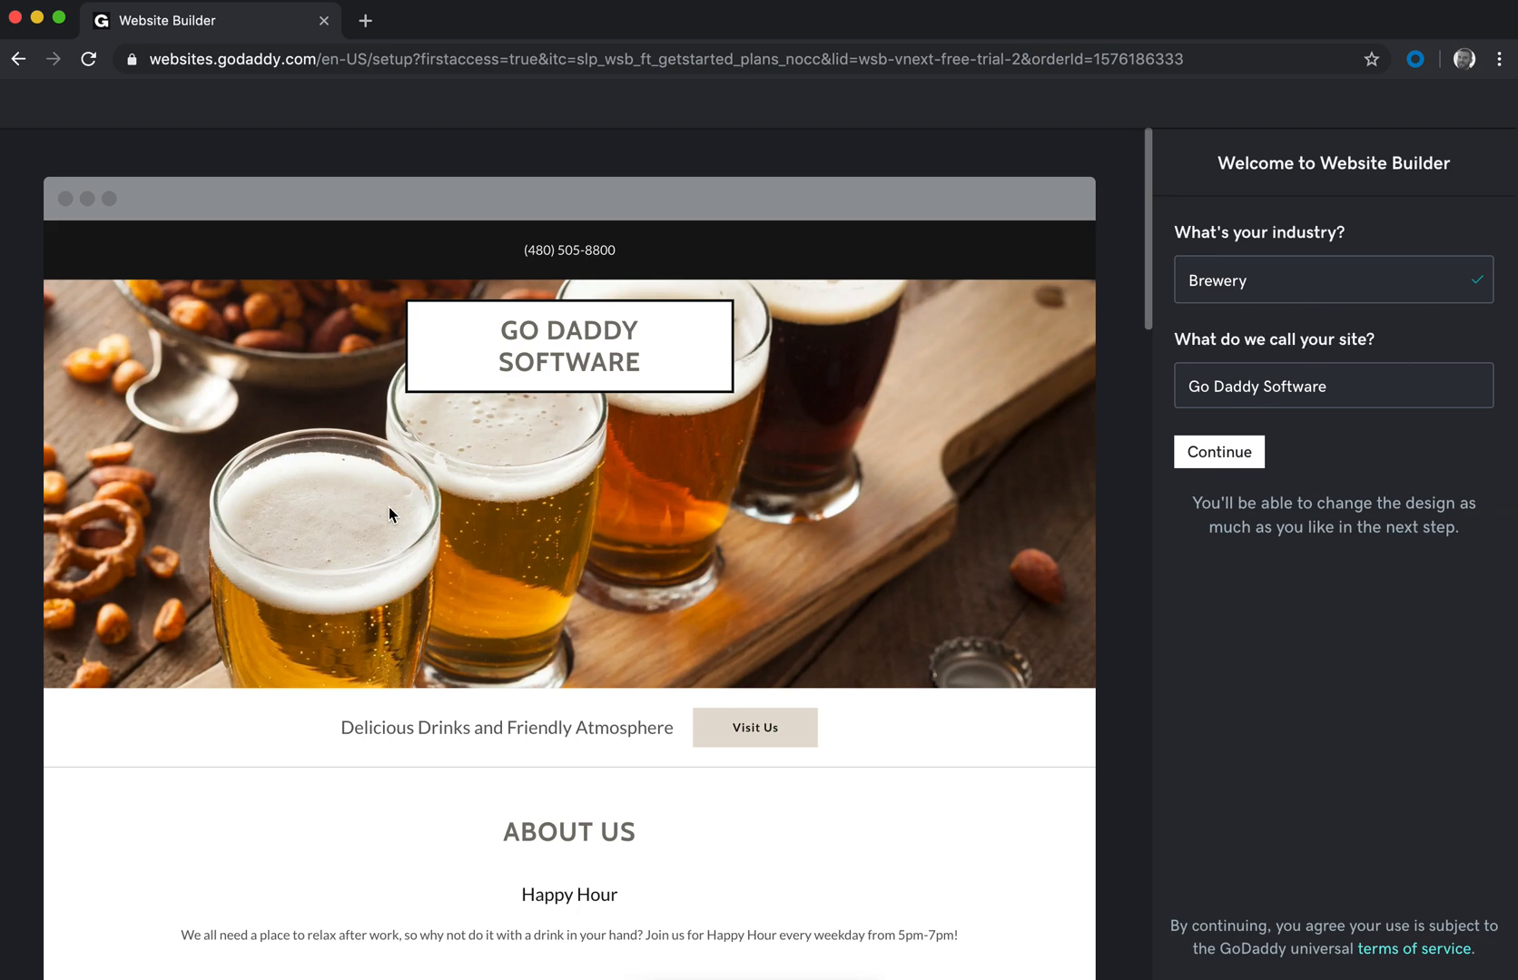
Step: Name the new site Optimal Brewing and continue to the site editor
click(1379, 372)
text(Opt)
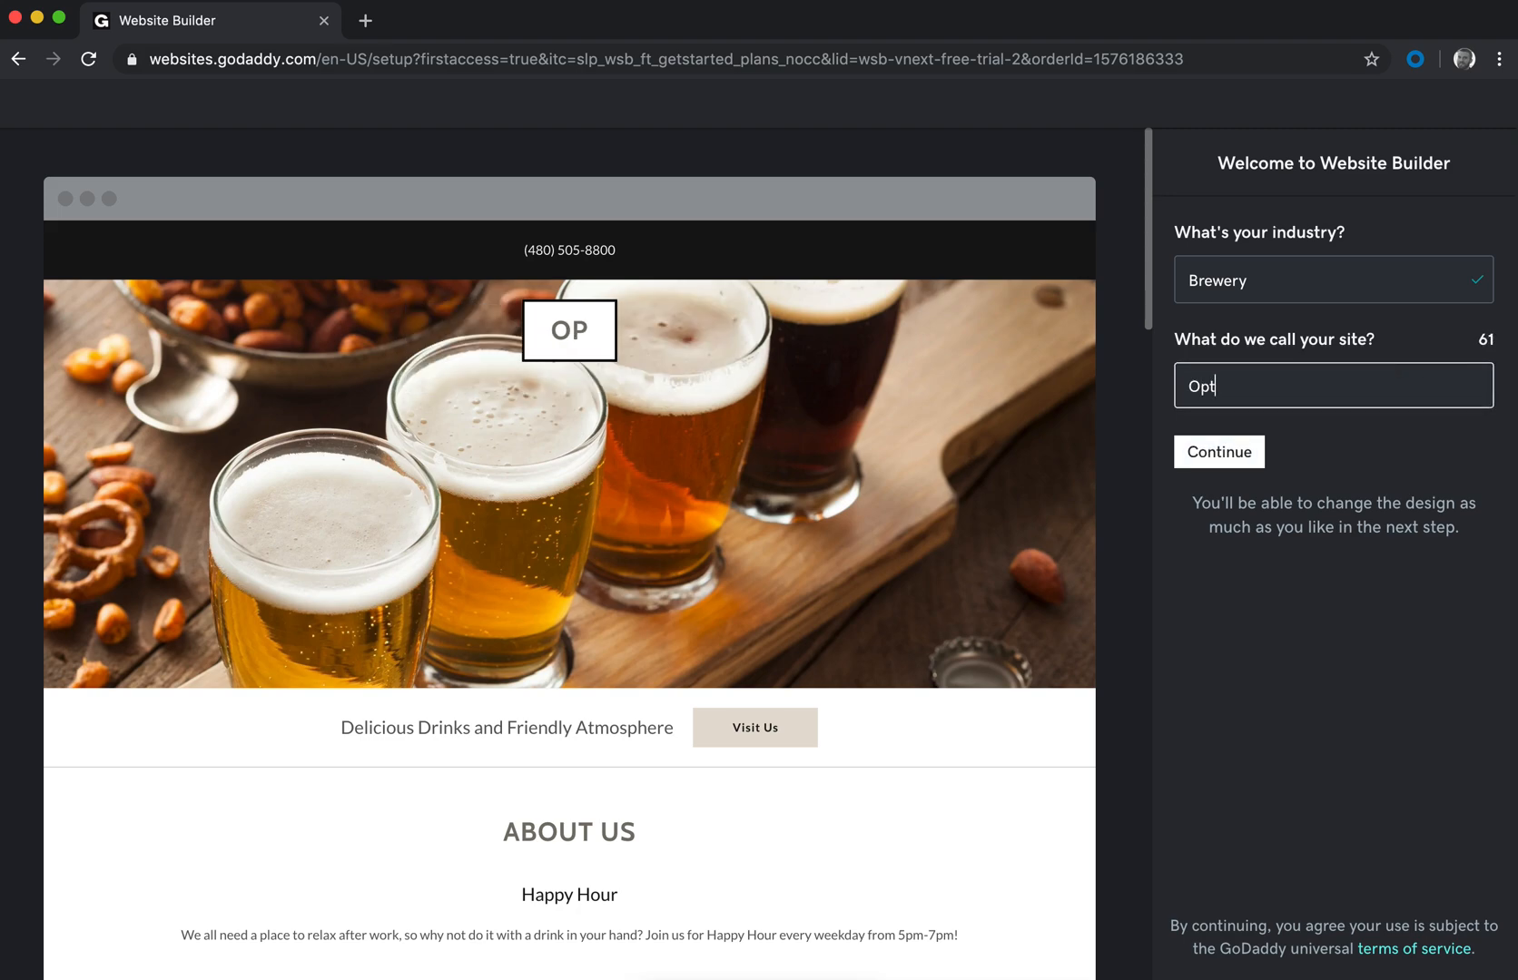
text(imal Brewing)
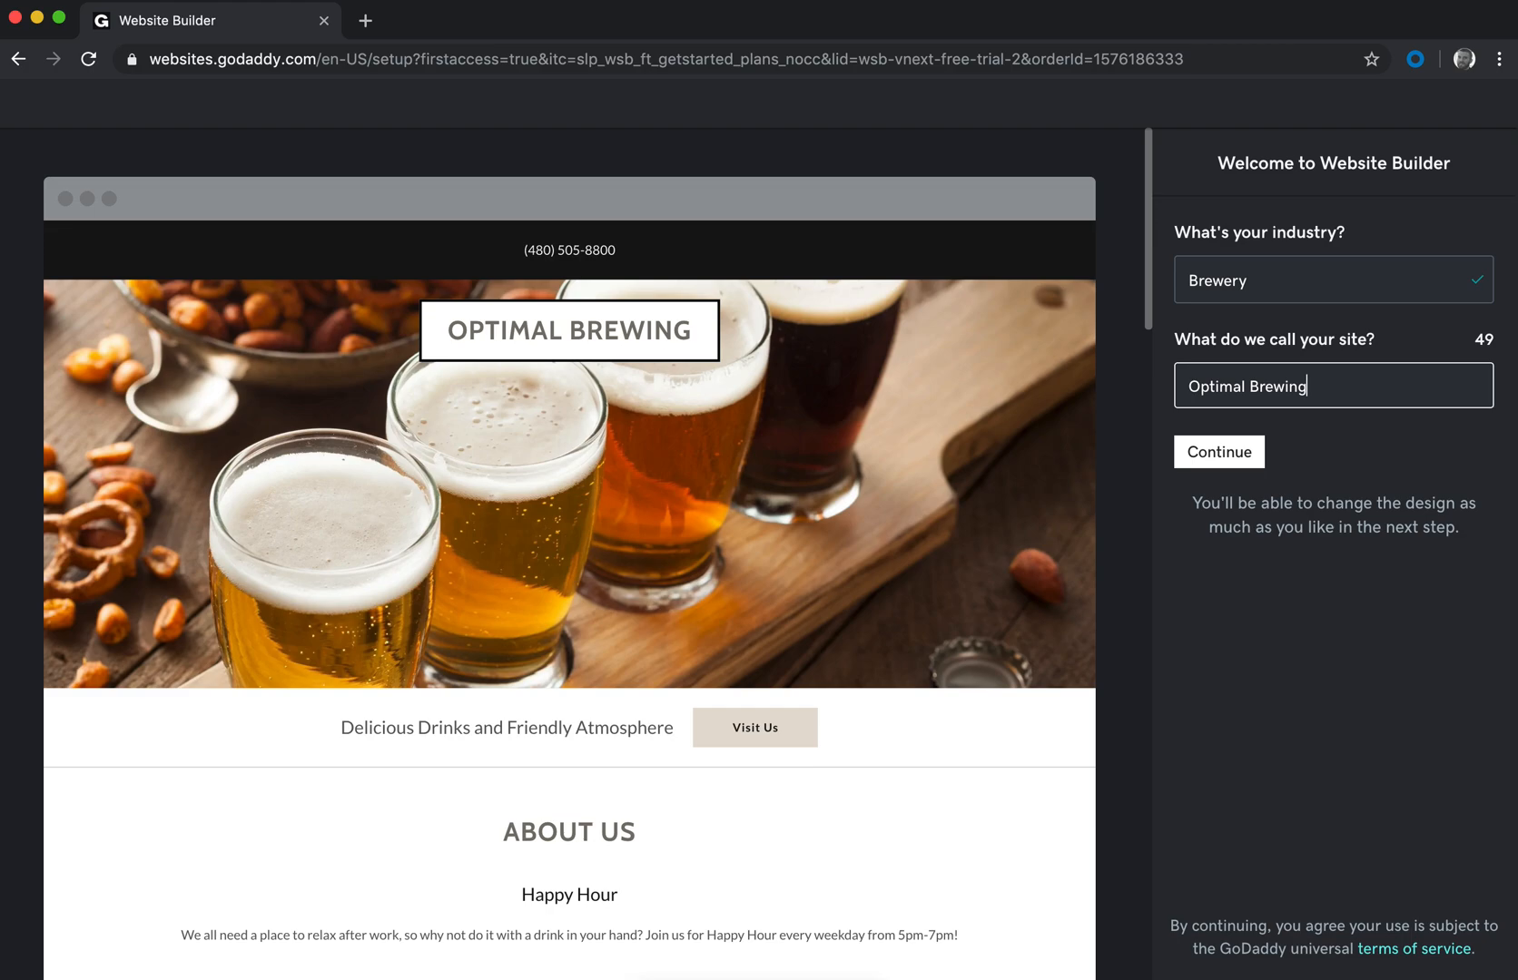
click(1323, 462)
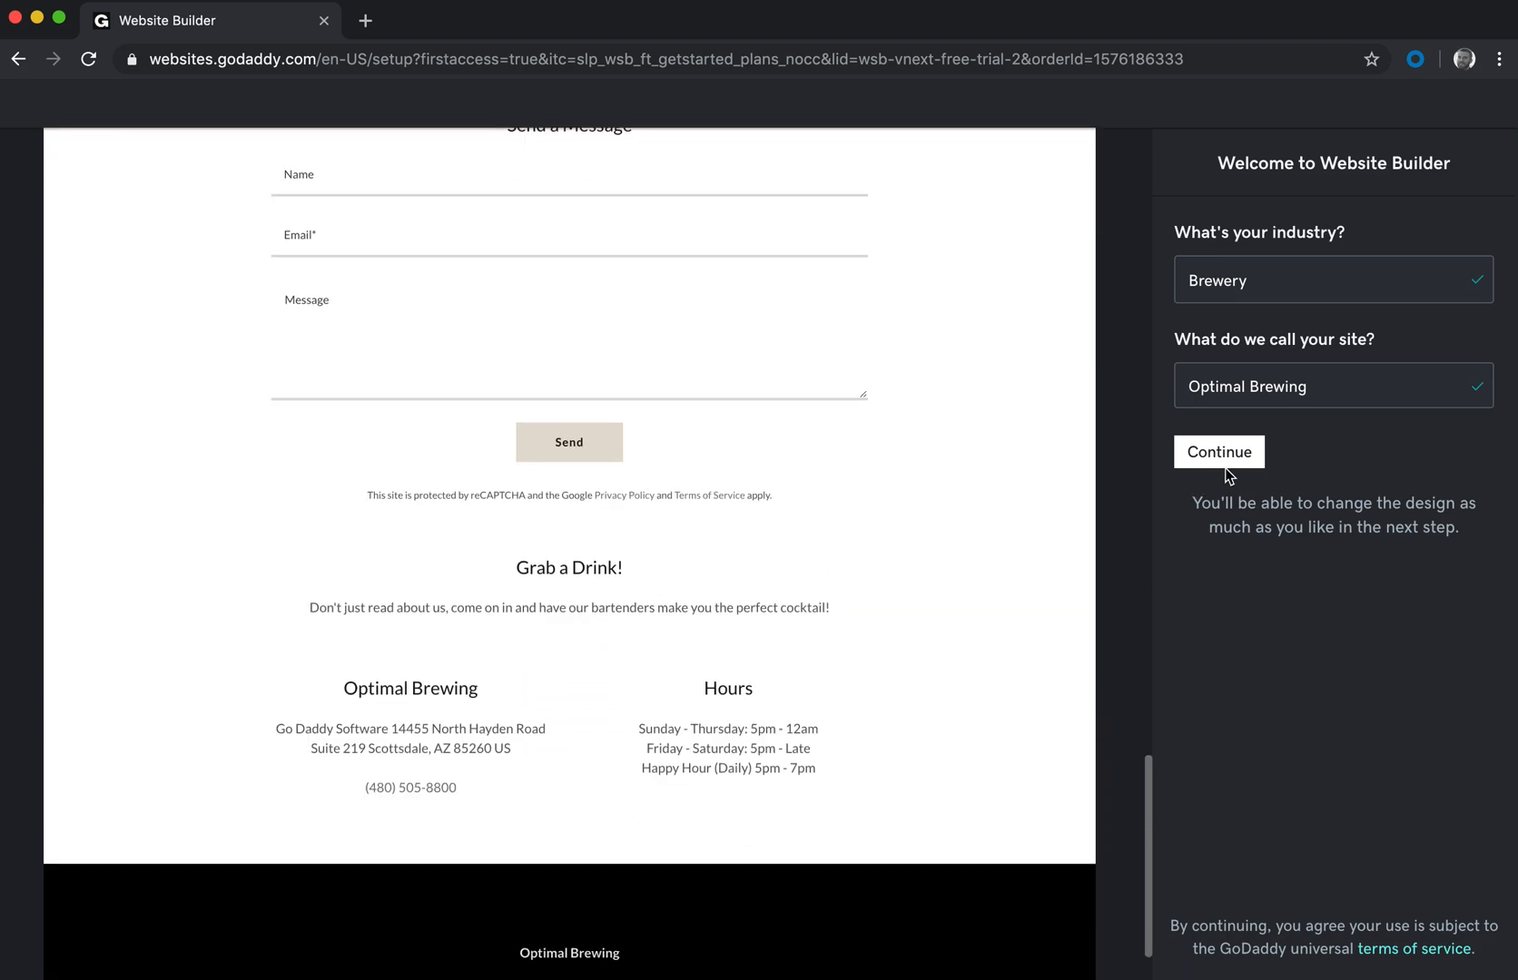
click(1222, 463)
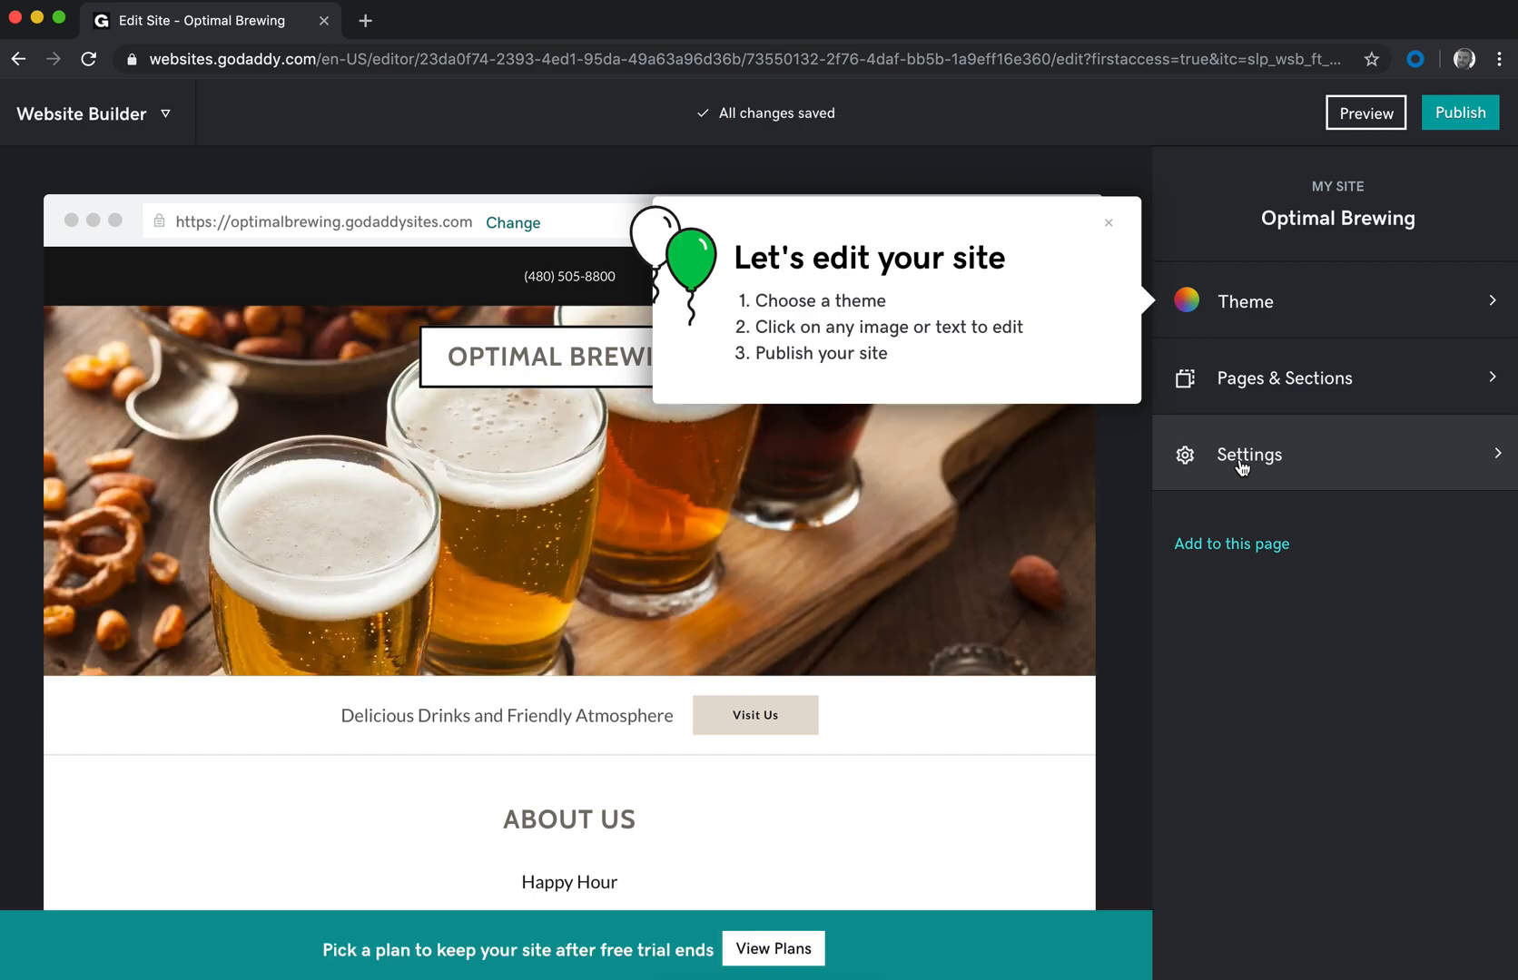
Step: Dismiss the welcome tip and examine the editing options of the Happy Hour block in the About Us section
click(1109, 224)
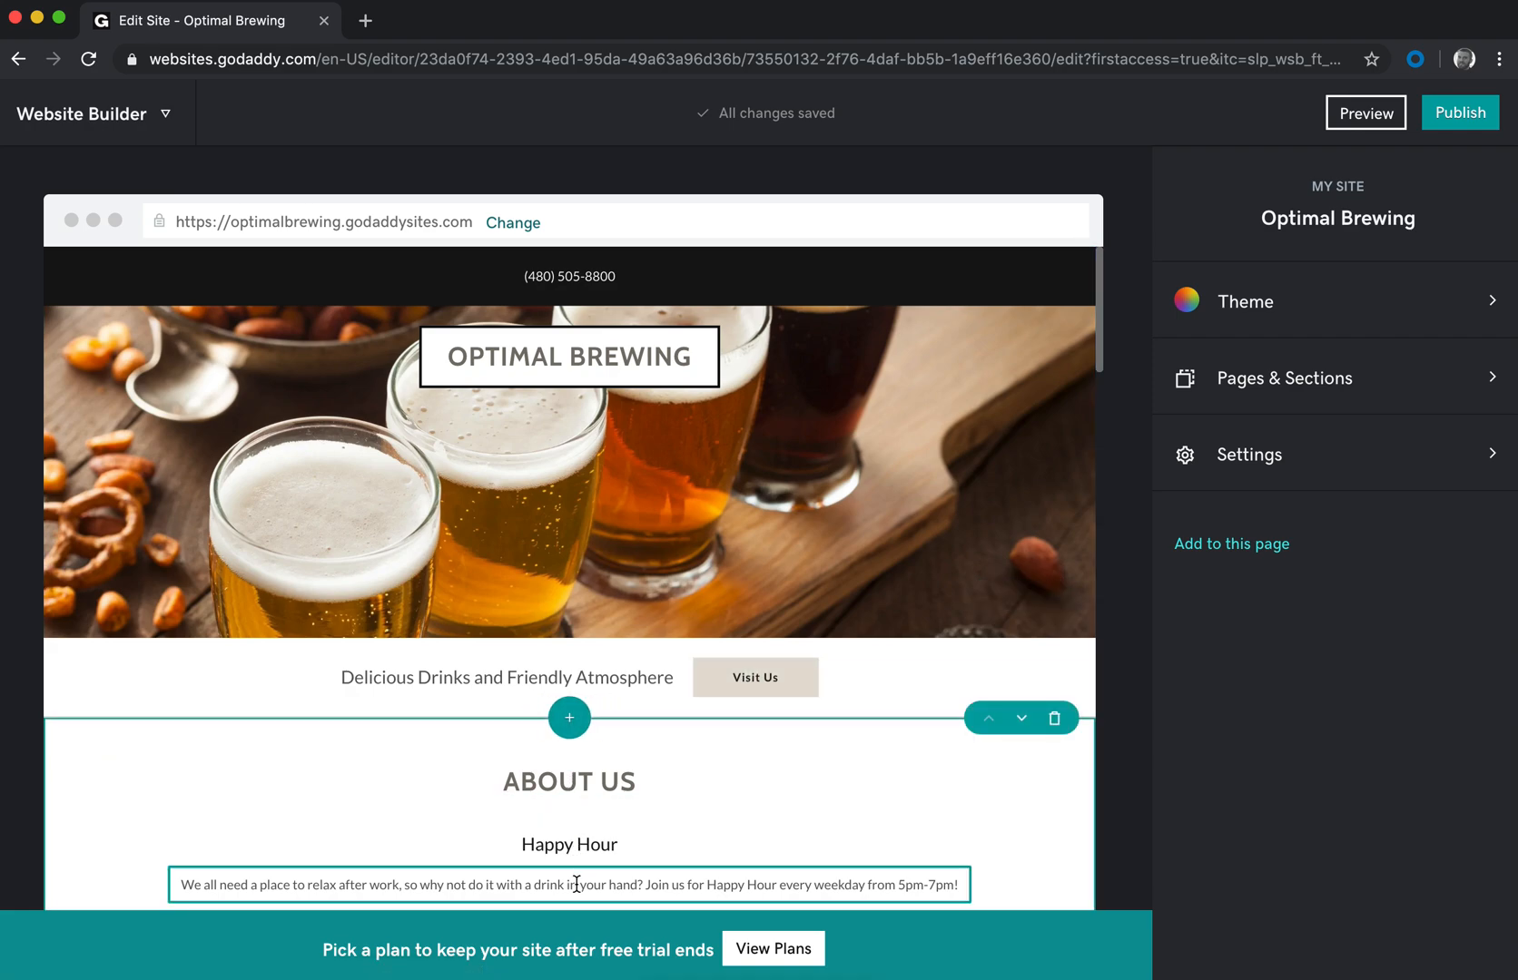
click(579, 843)
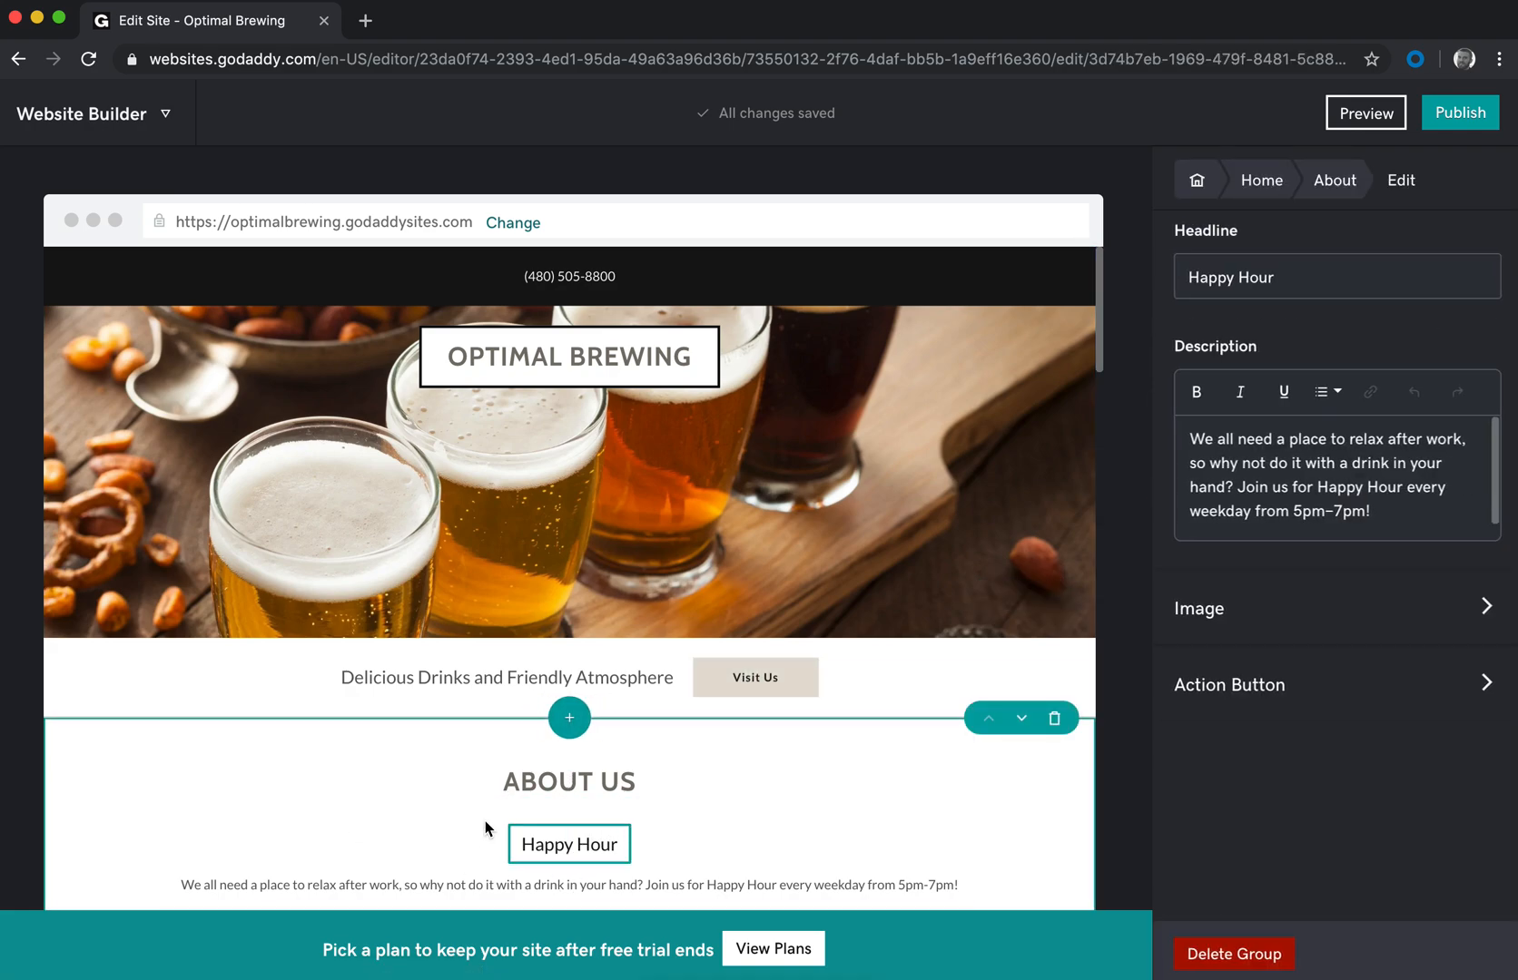
click(1194, 178)
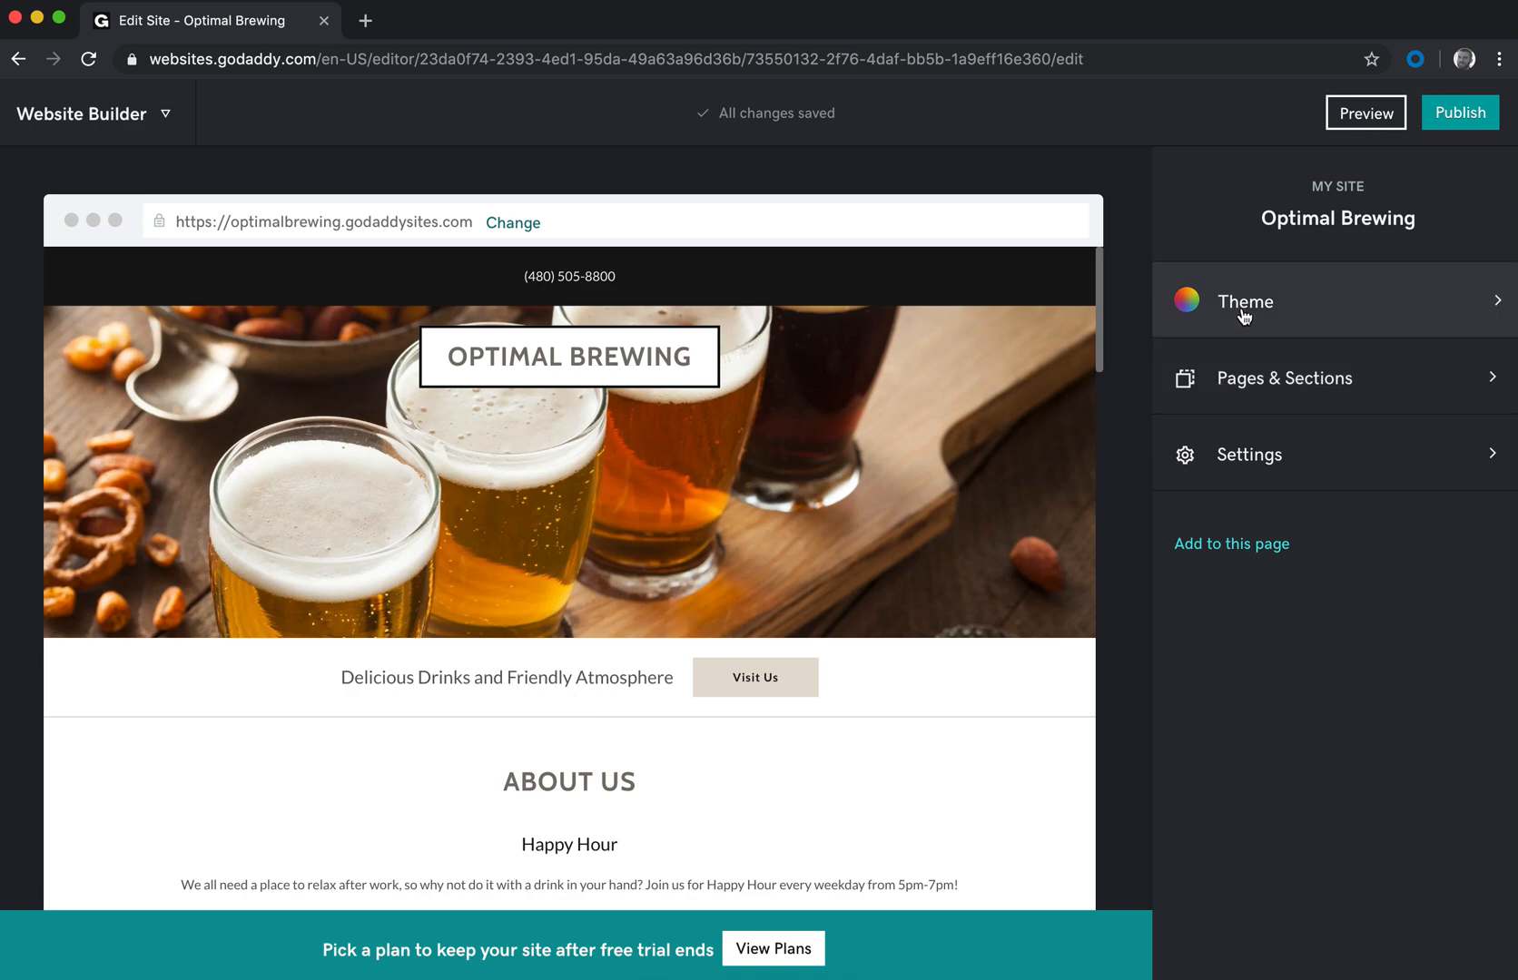
Step: Browse the available website themes and apply the Modern theme to the site
click(1296, 308)
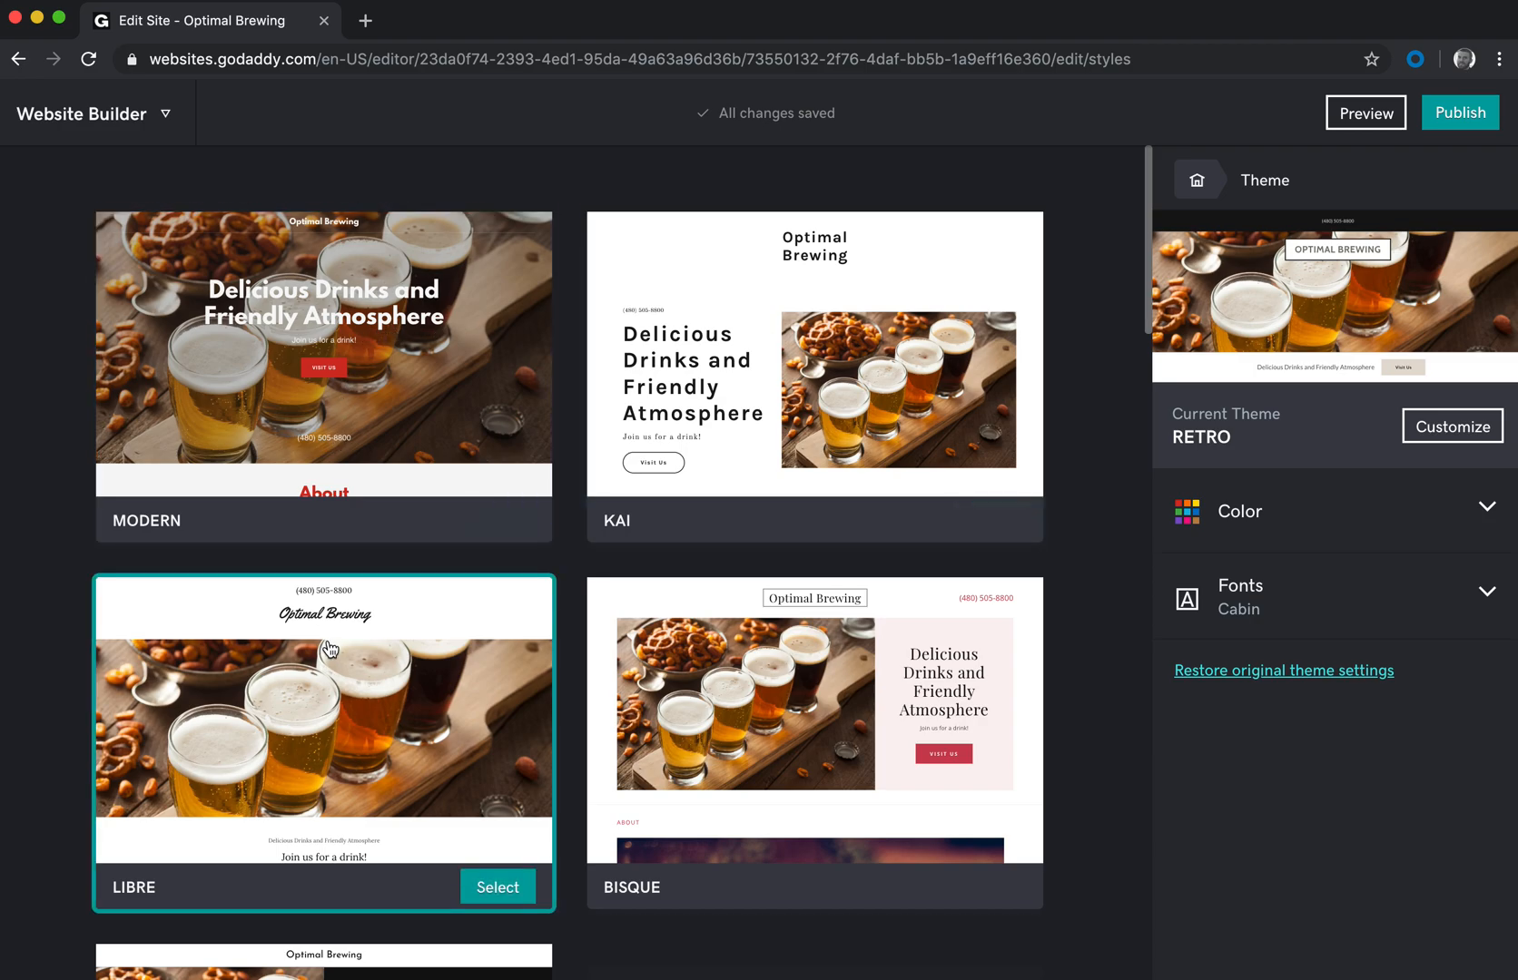
scroll(669, 720, down, 5)
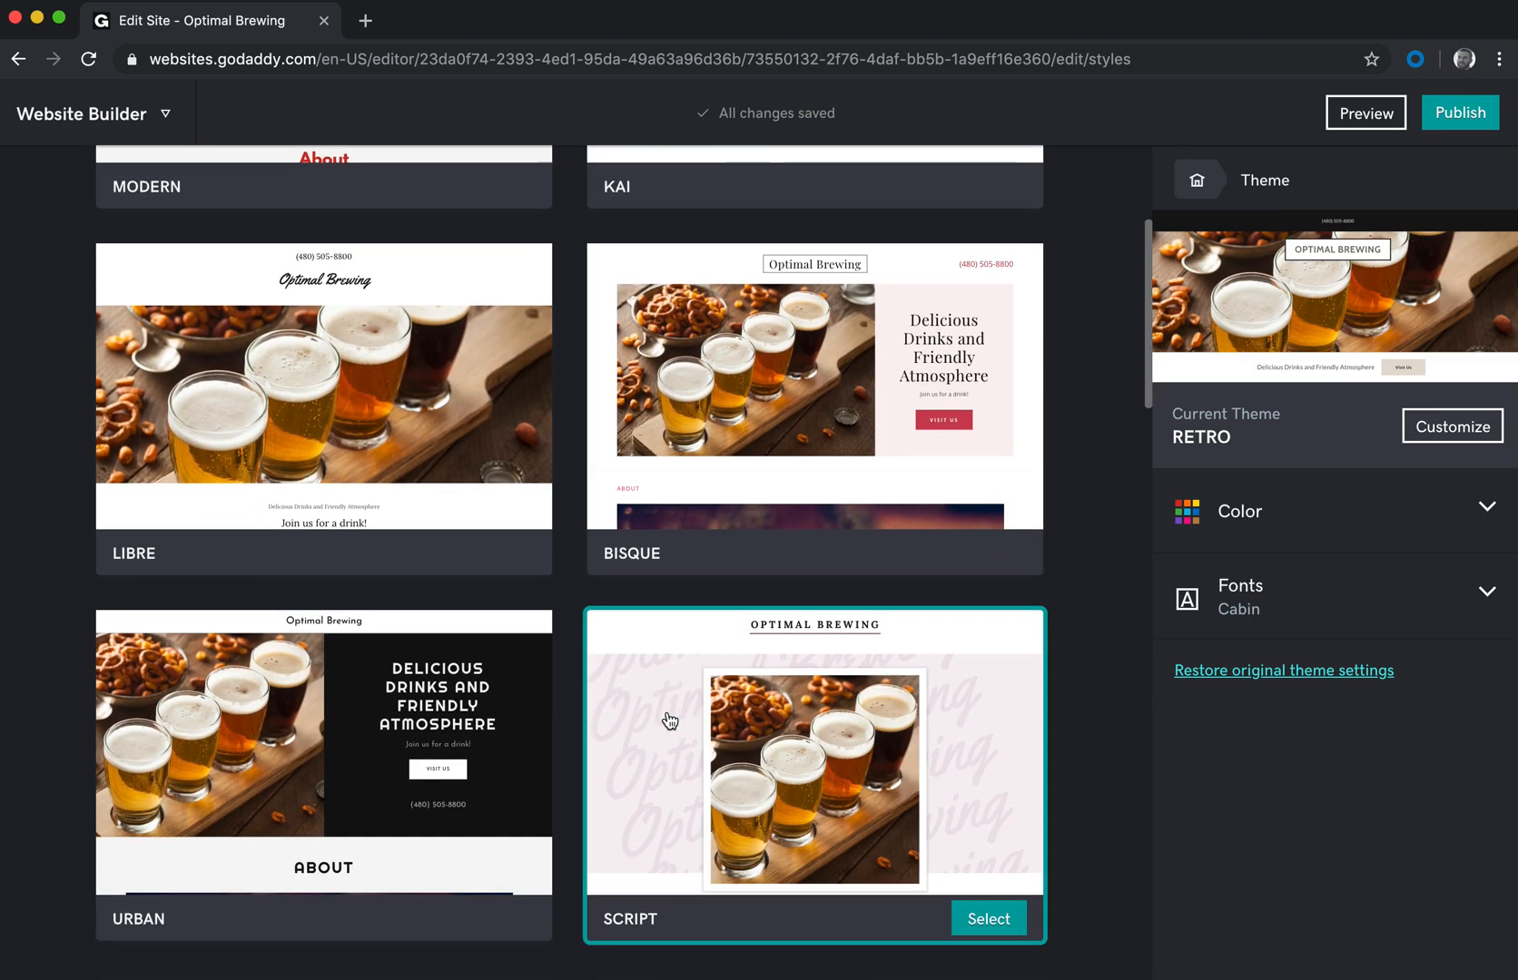
scroll(669, 720, down, 4)
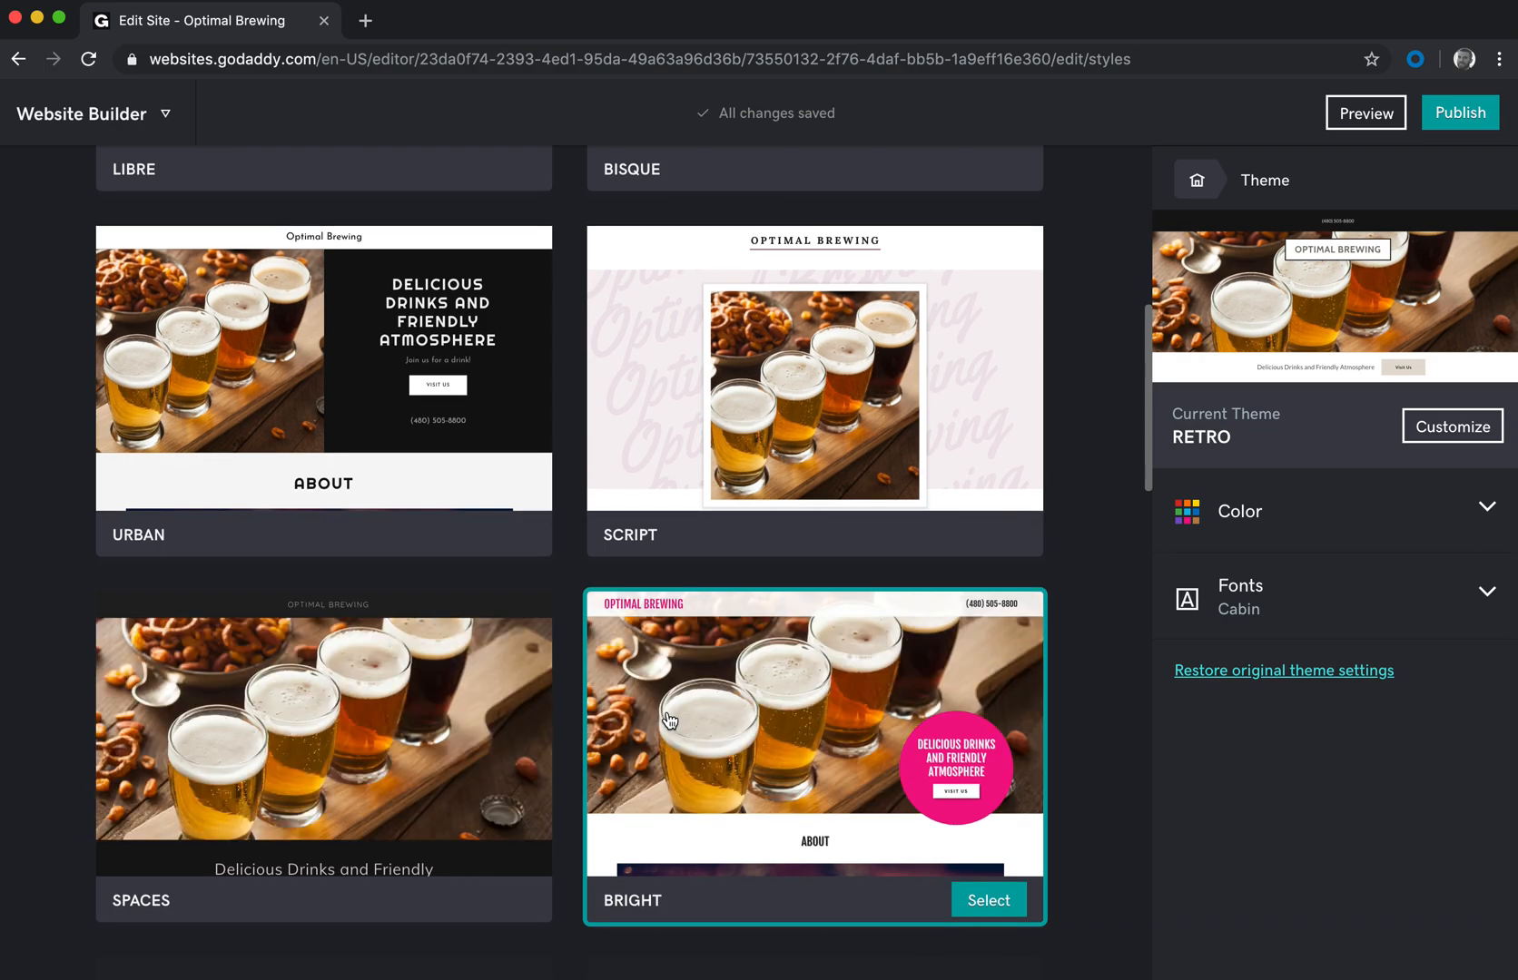
scroll(669, 719, down, 4)
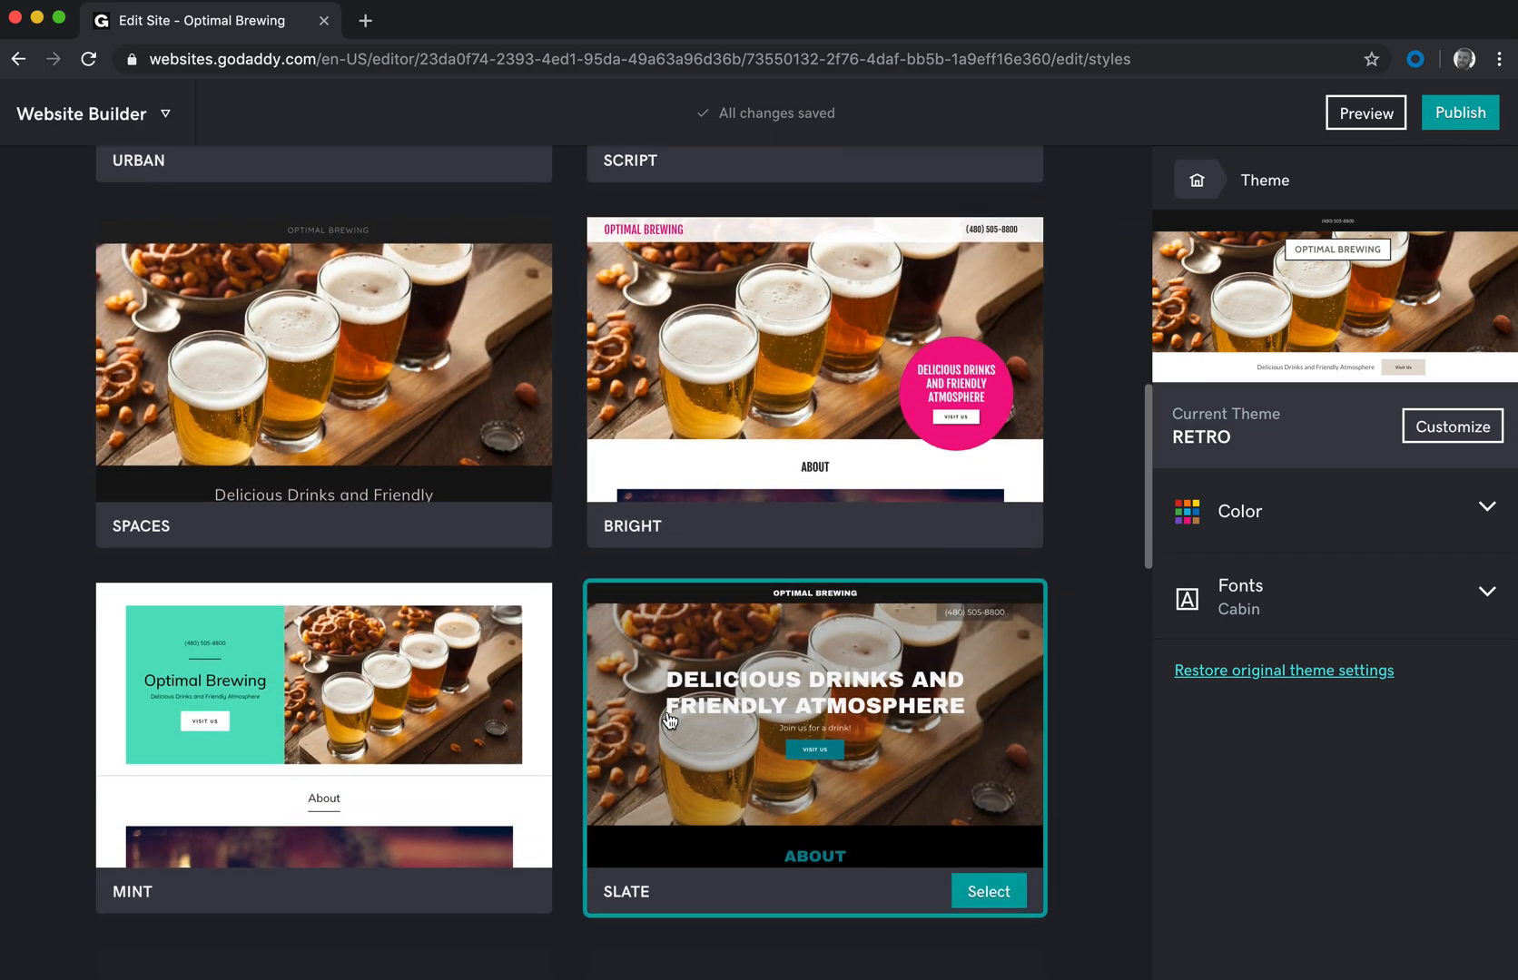
scroll(669, 720, down, 4)
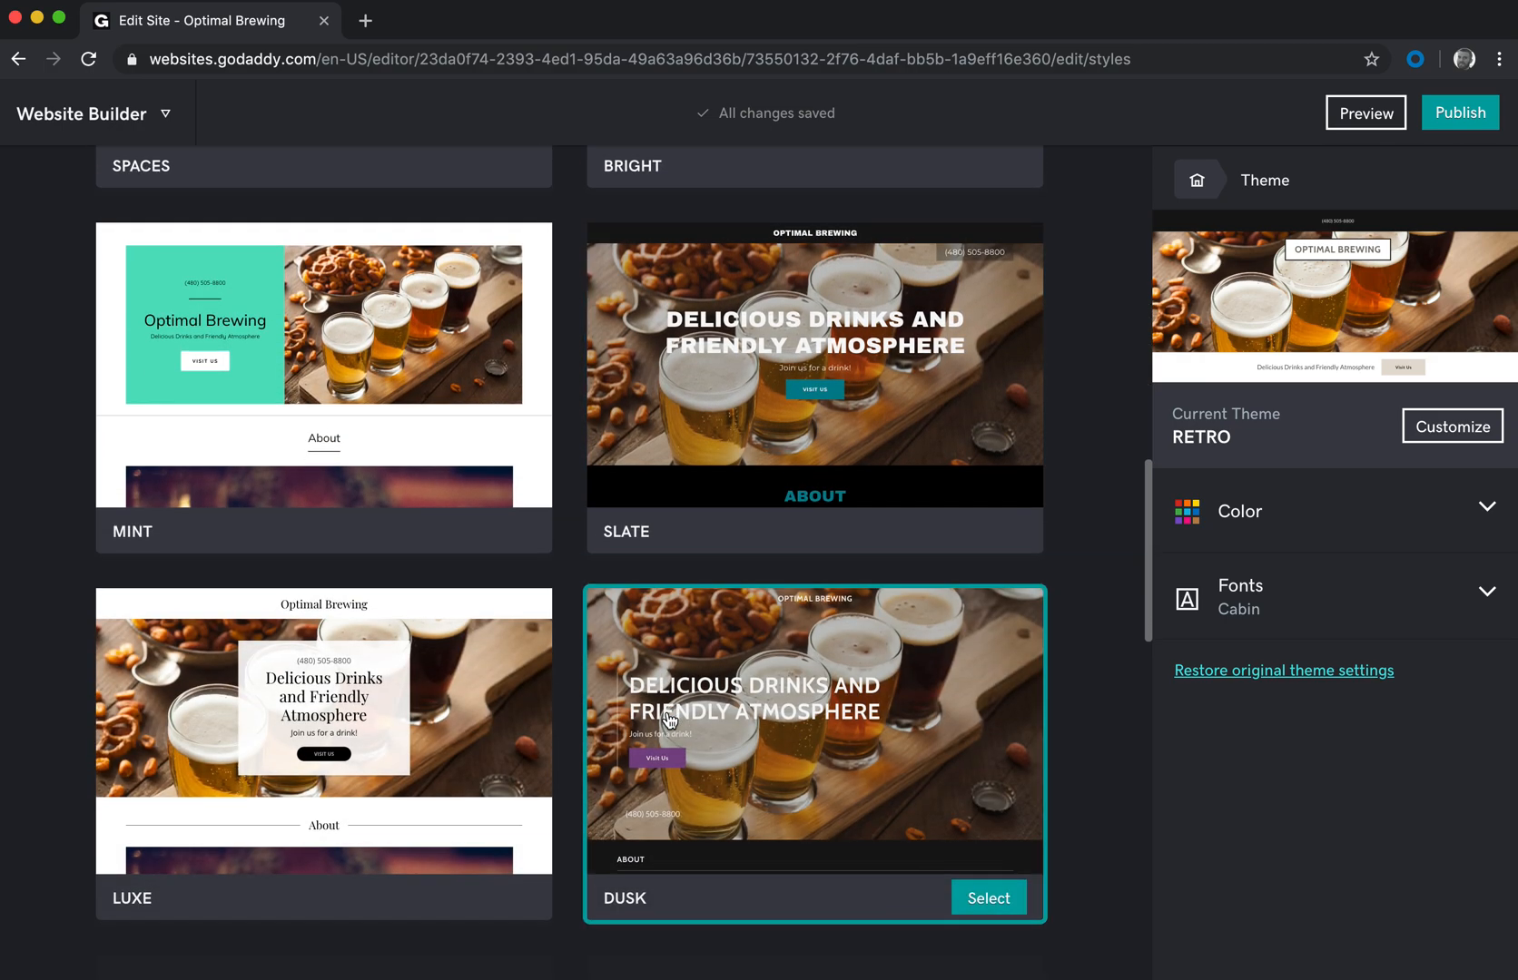
scroll(669, 720, down, 4)
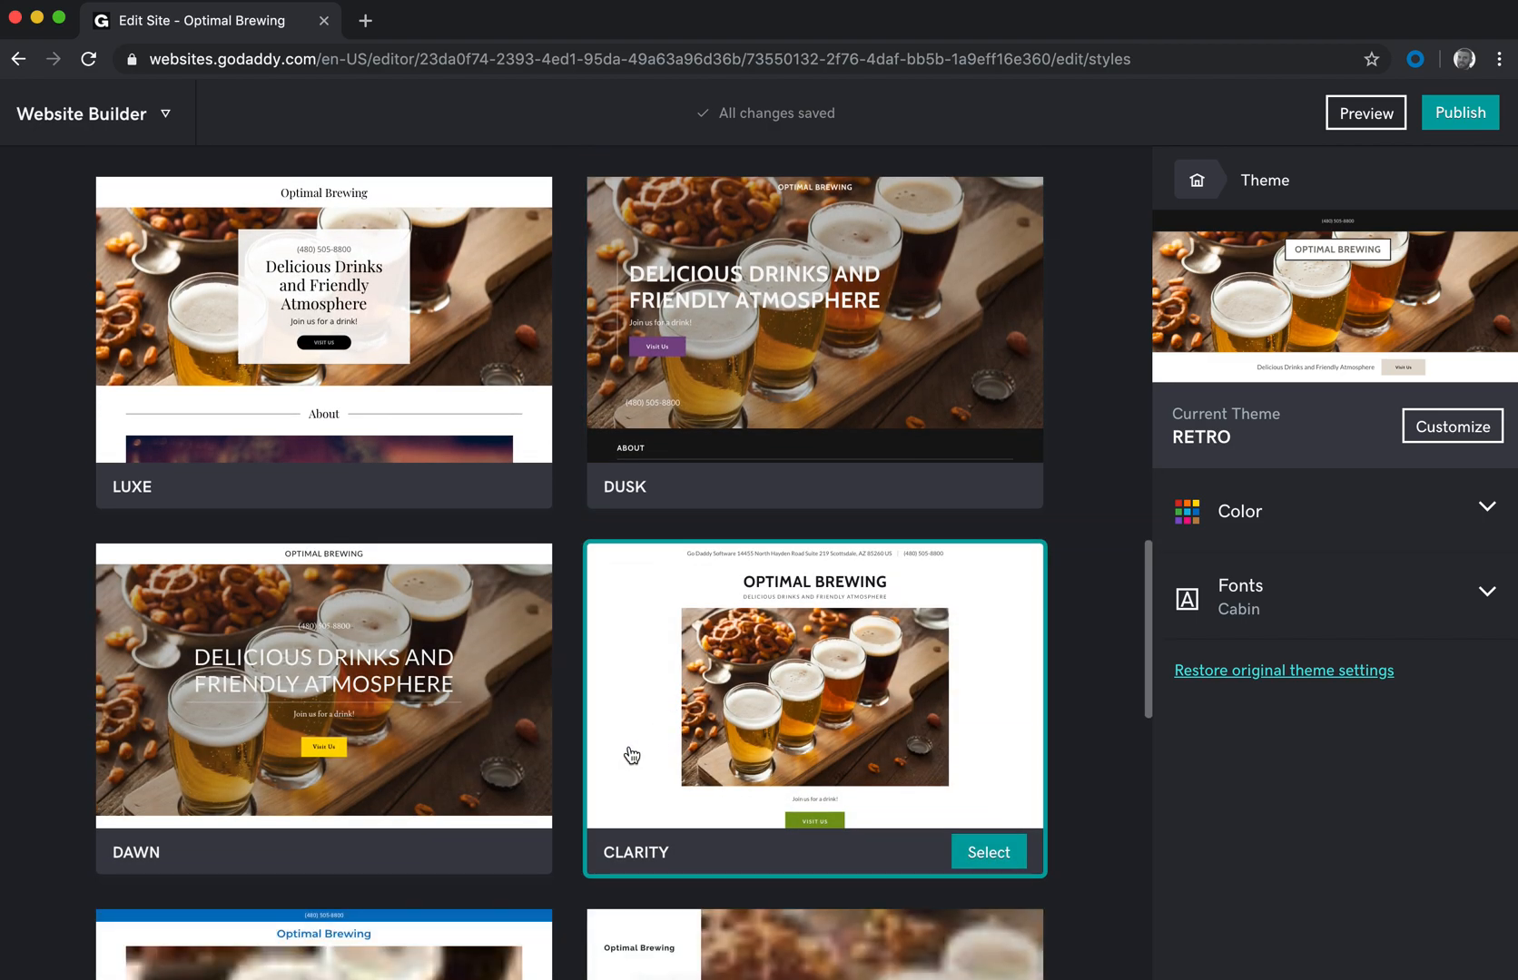
scroll(708, 731, down, 2)
scroll(708, 731, down, 2)
scroll(708, 732, up, 6)
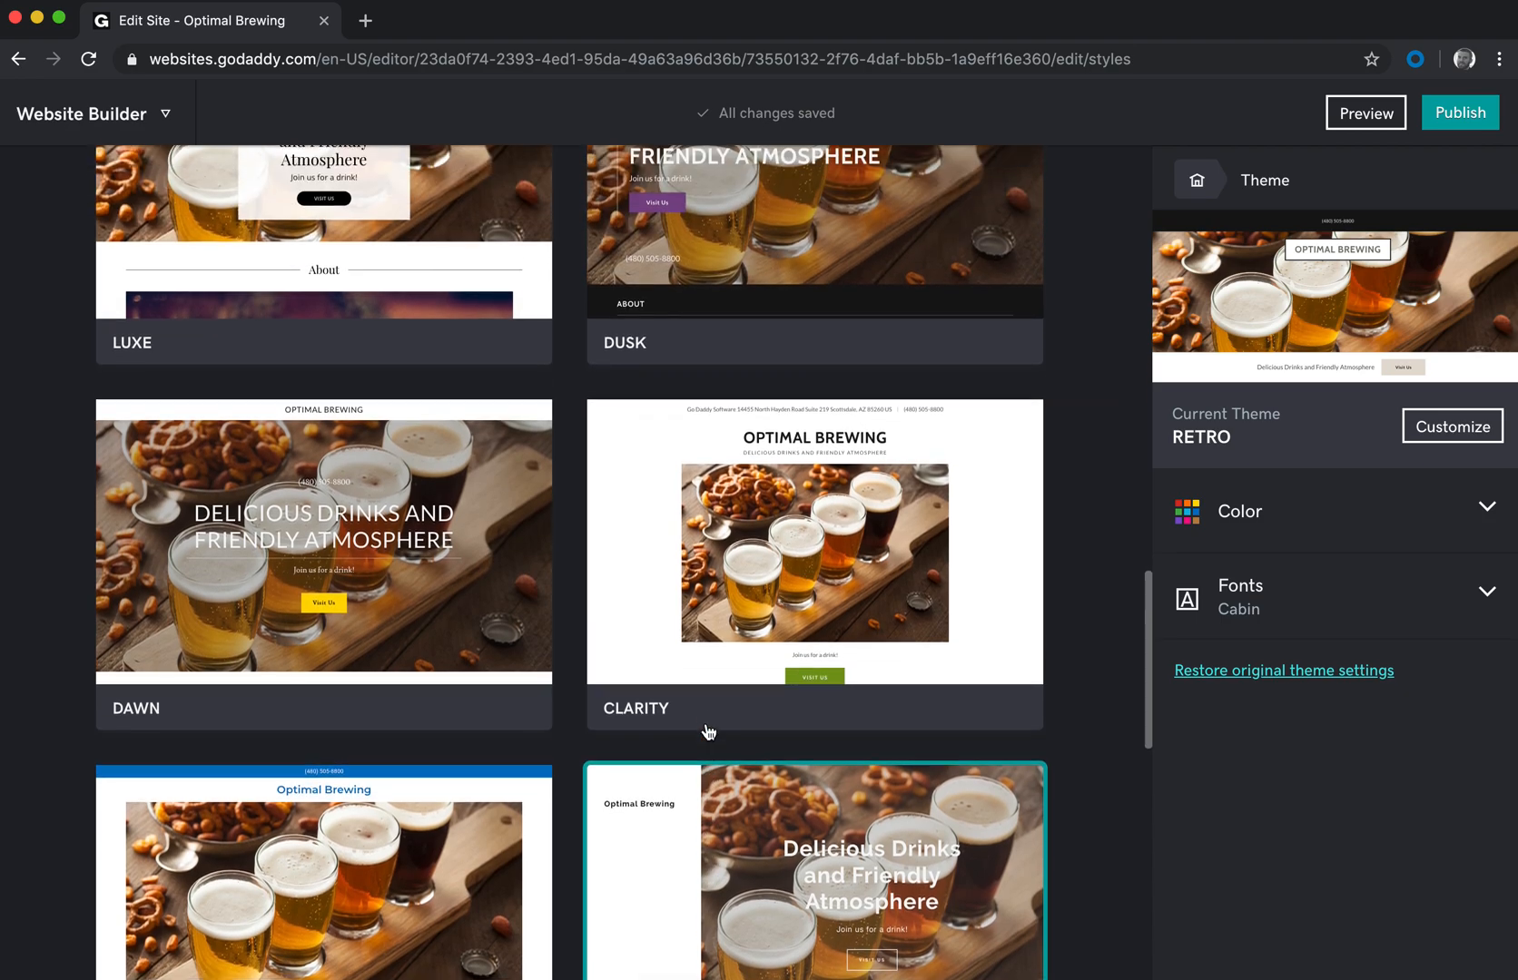
scroll(709, 732, up, 10)
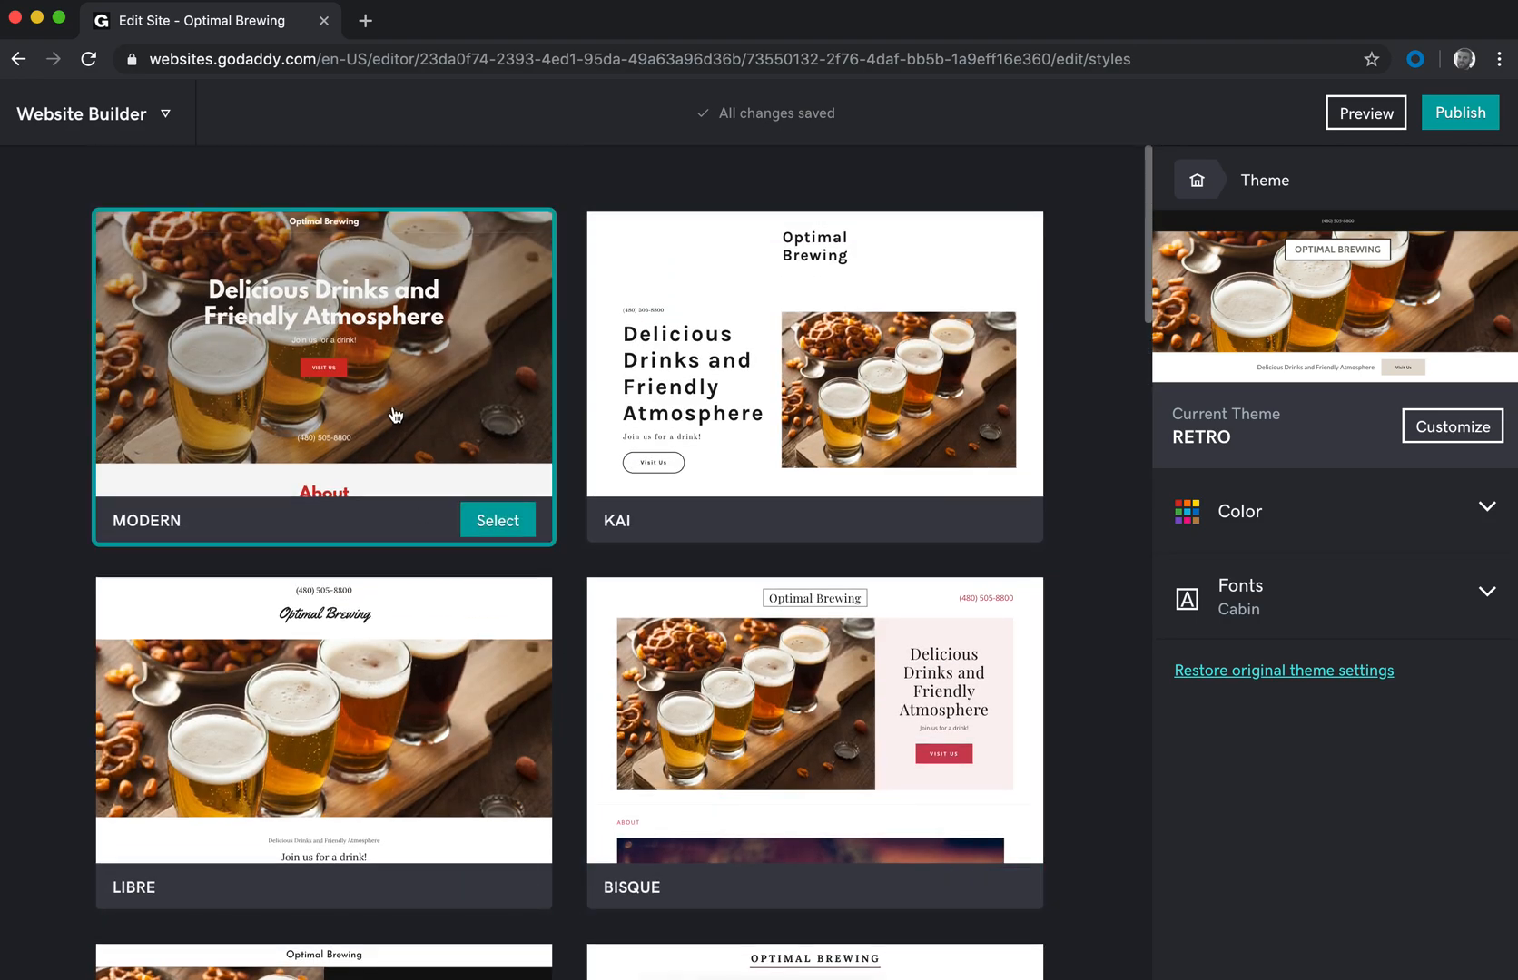
click(411, 493)
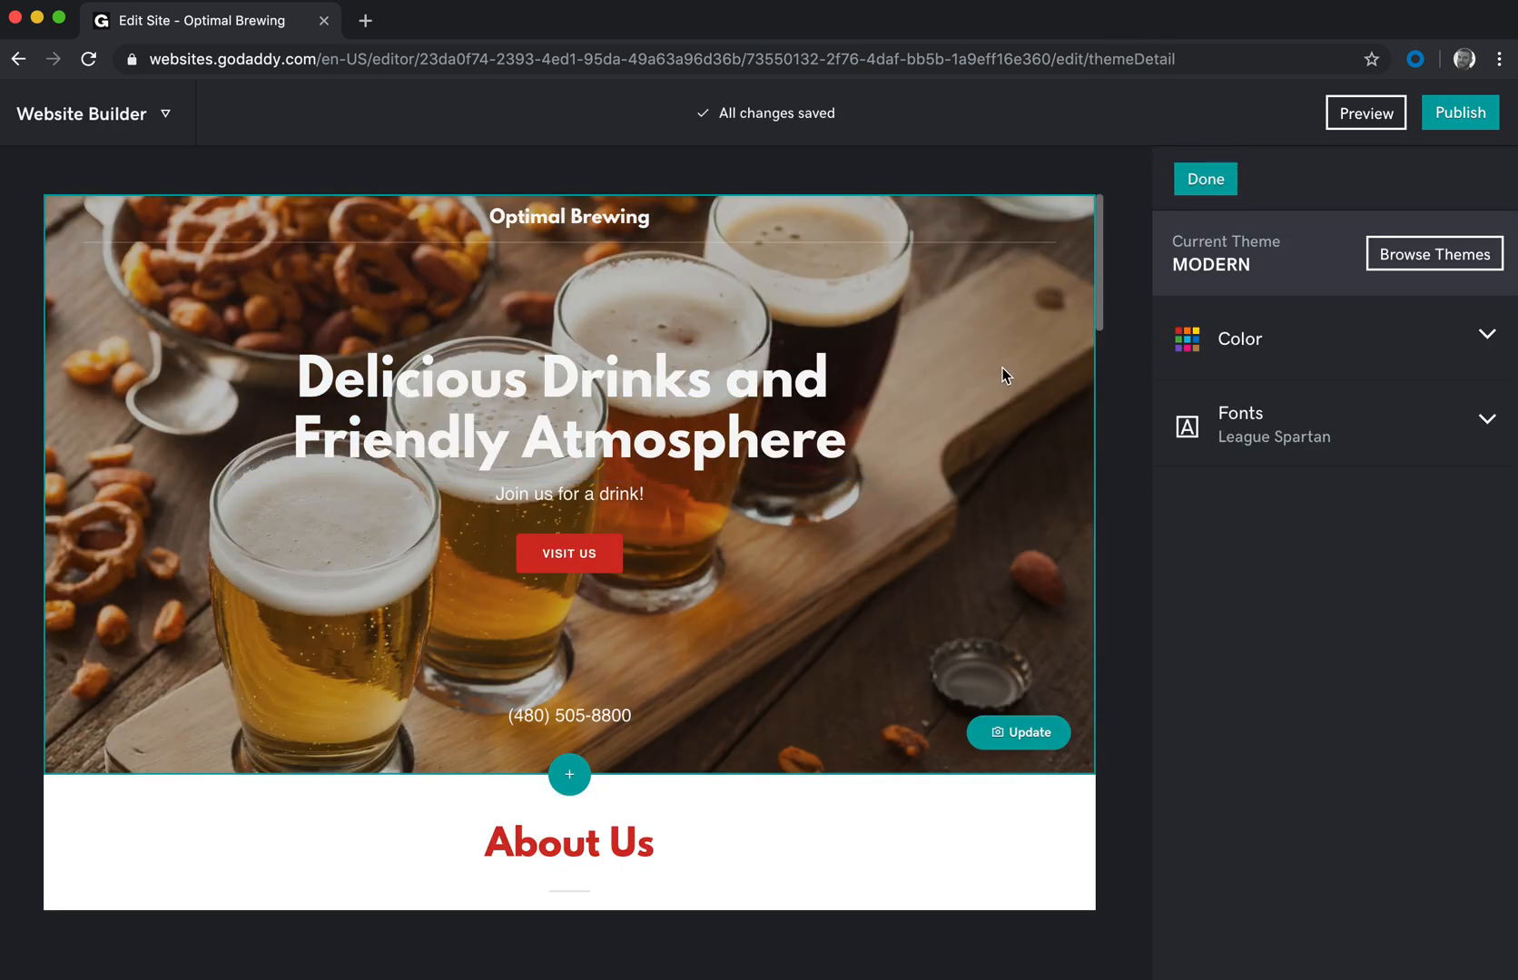
Step: Set the theme color to the dark green shade #007640
click(1318, 345)
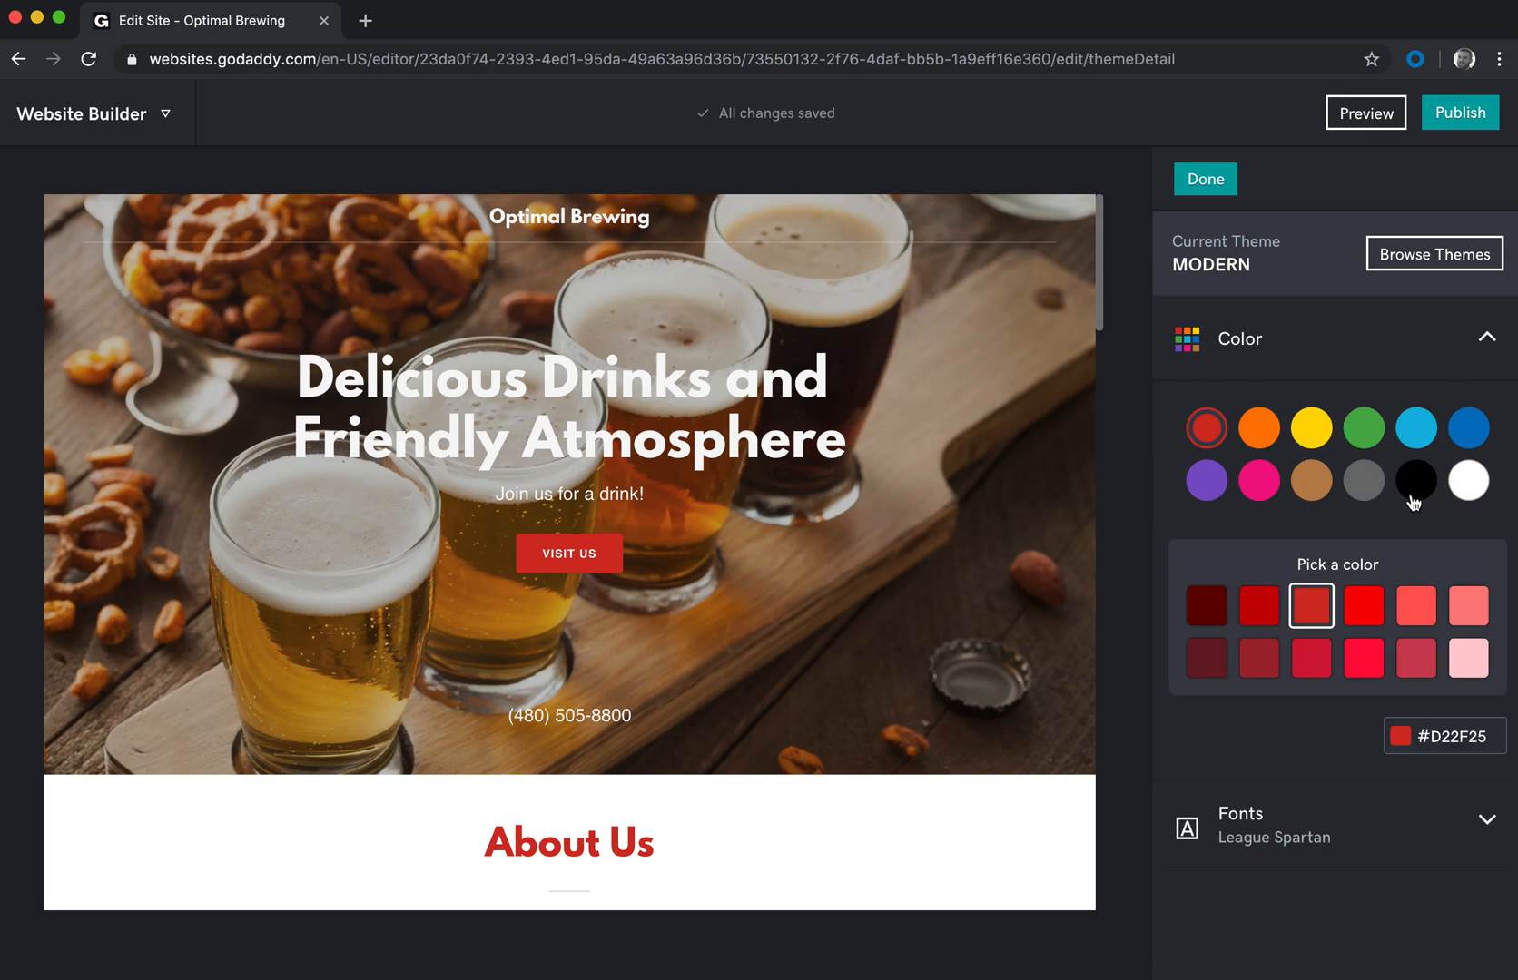
click(1364, 439)
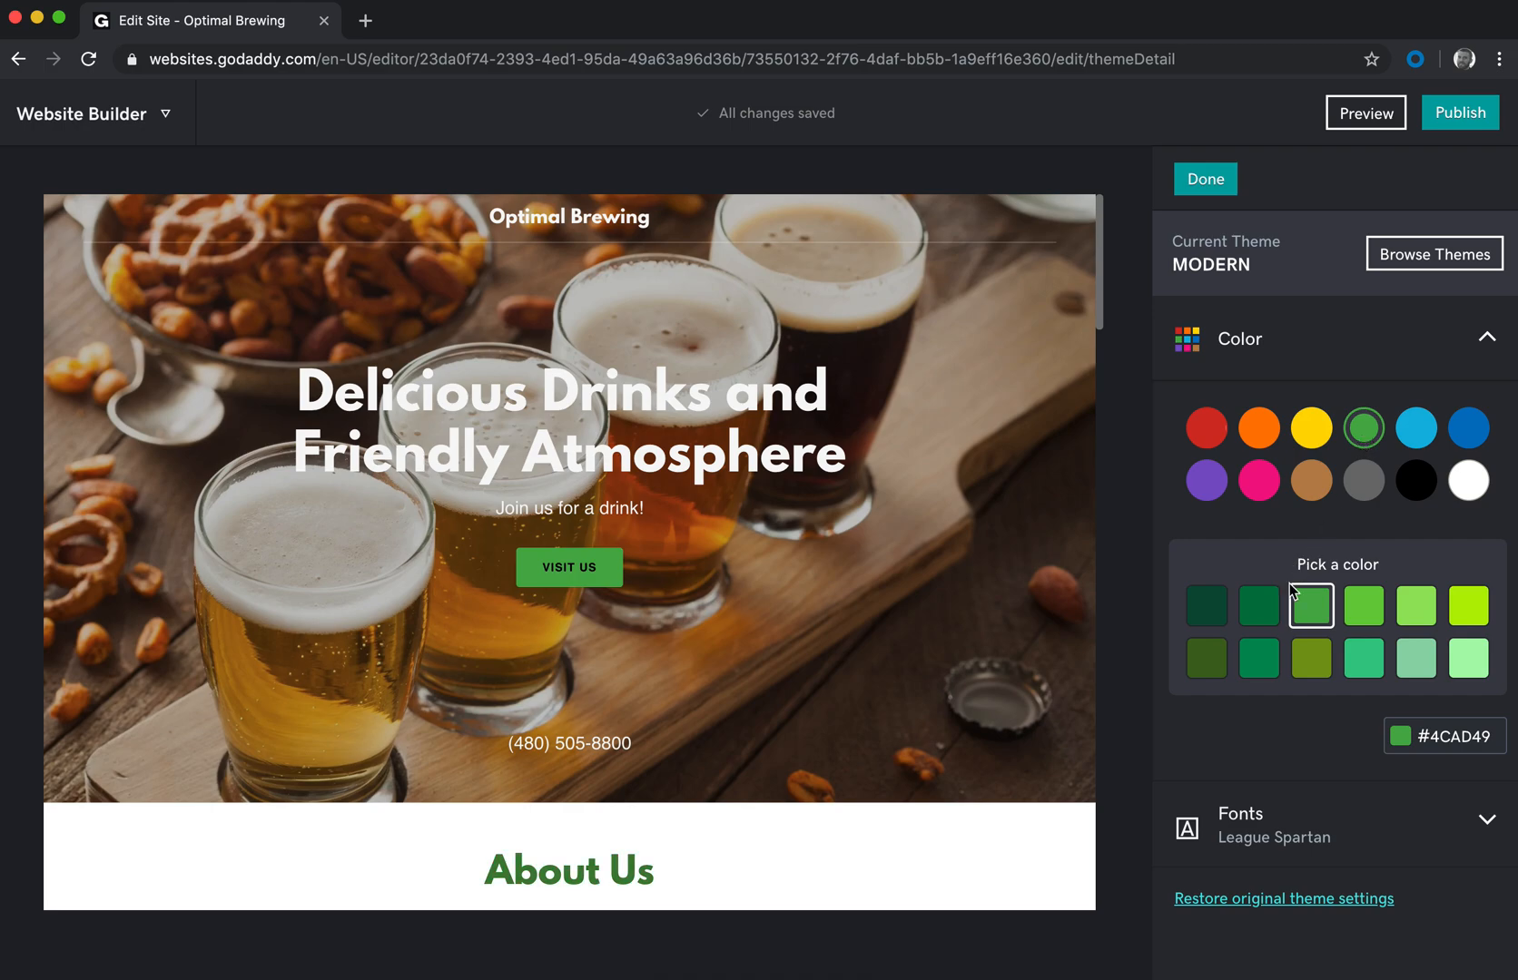
click(1258, 614)
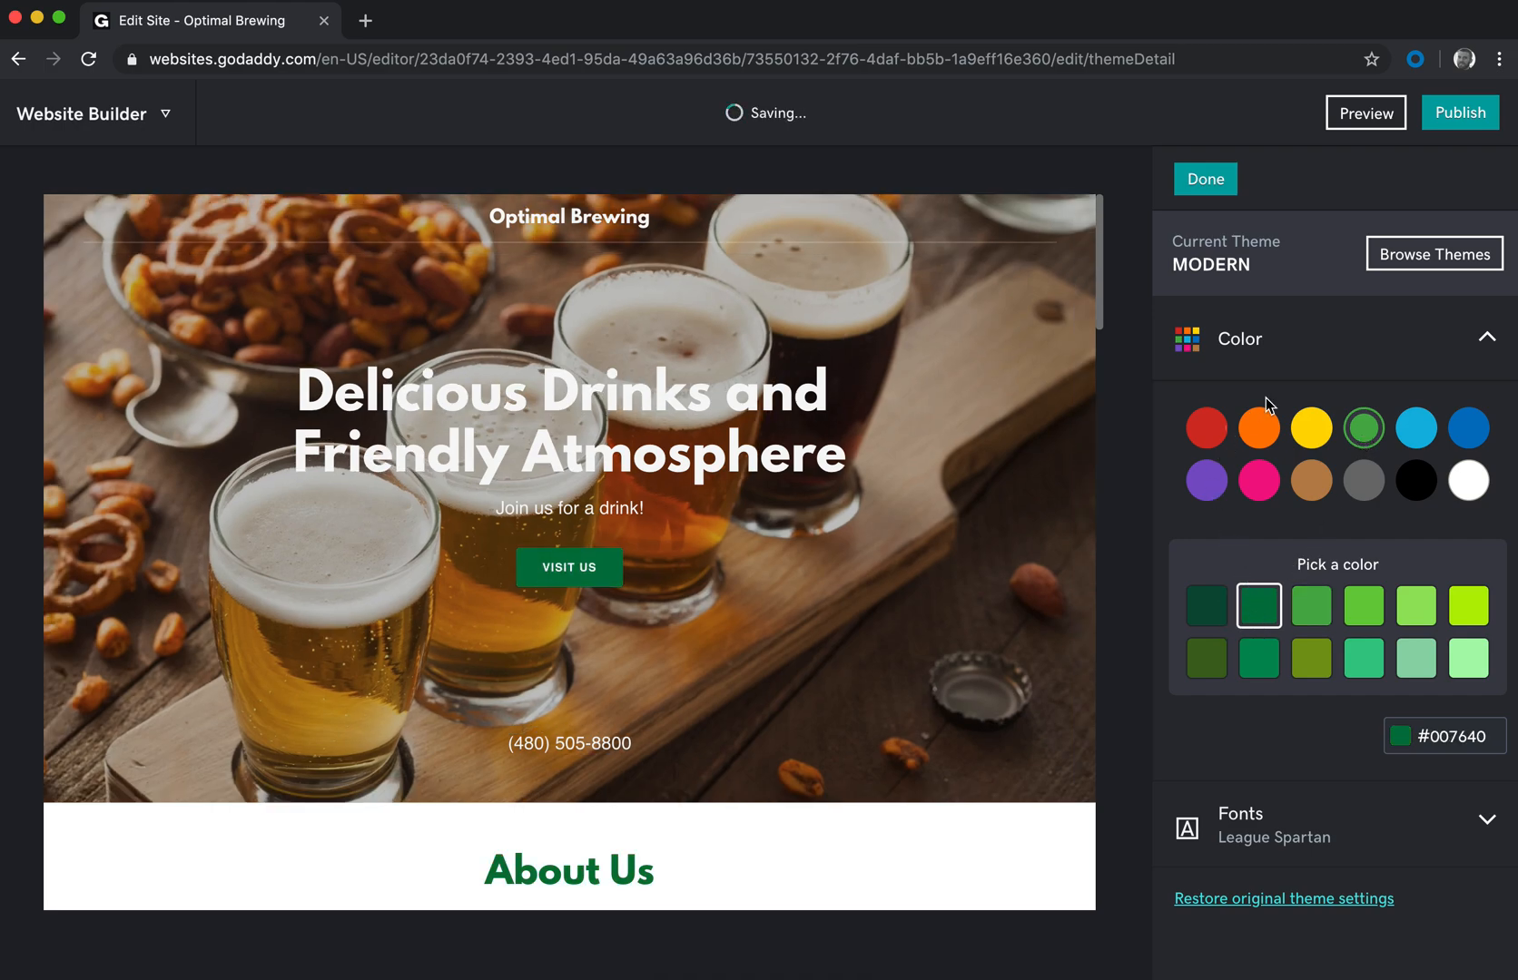
click(1330, 338)
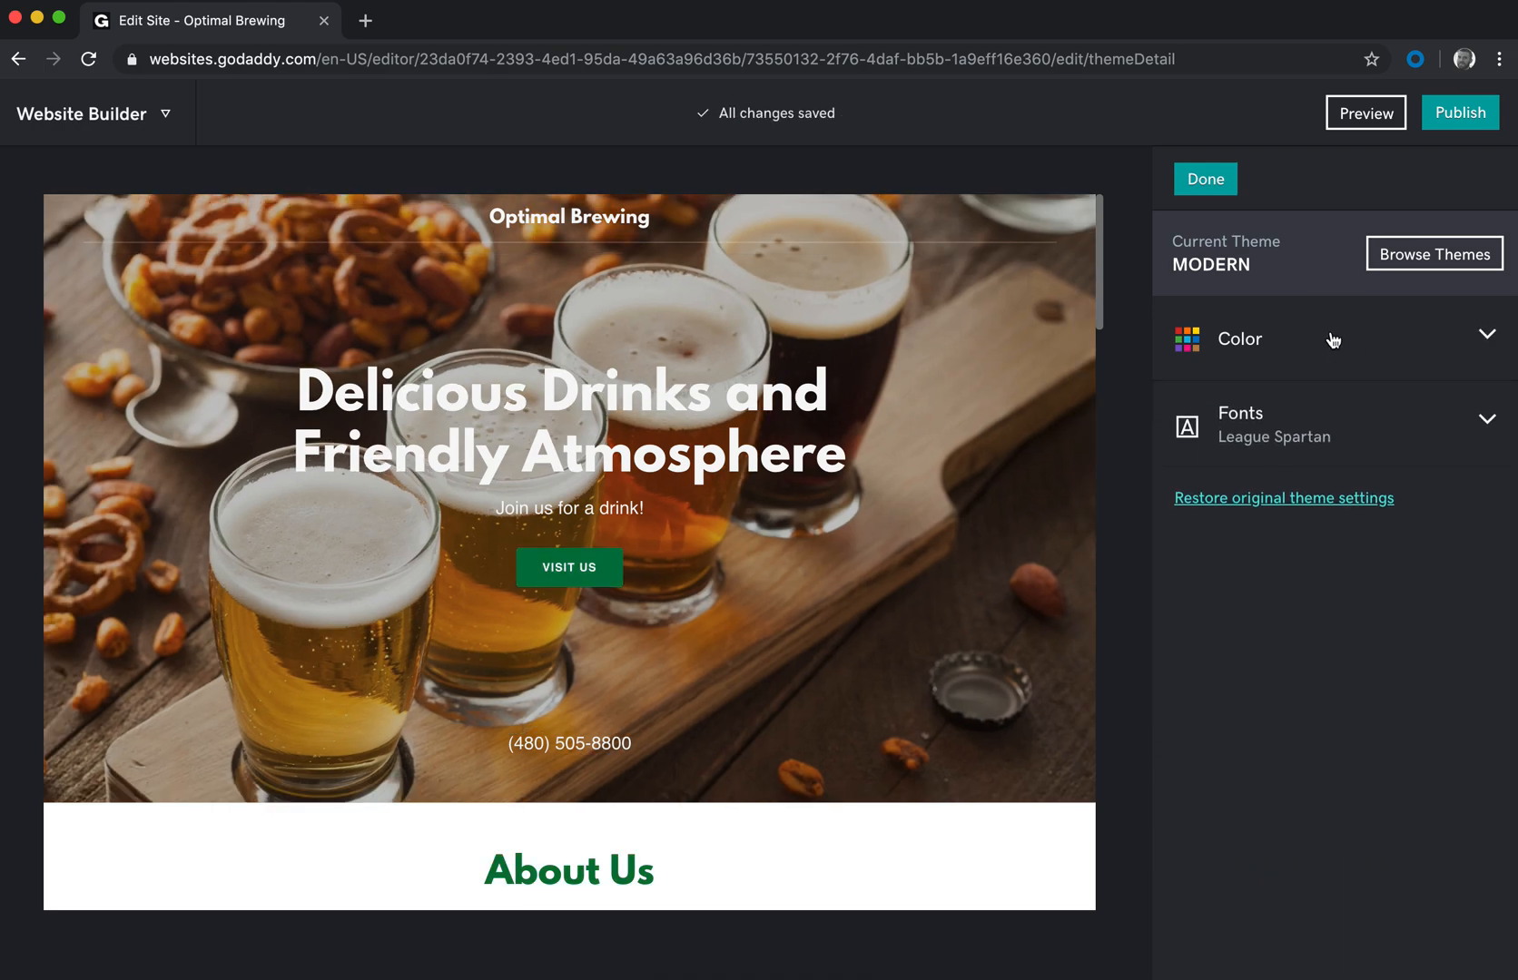
Step: Try the Large and Extra Large theme font sizes and set the font size back to Medium
click(1301, 433)
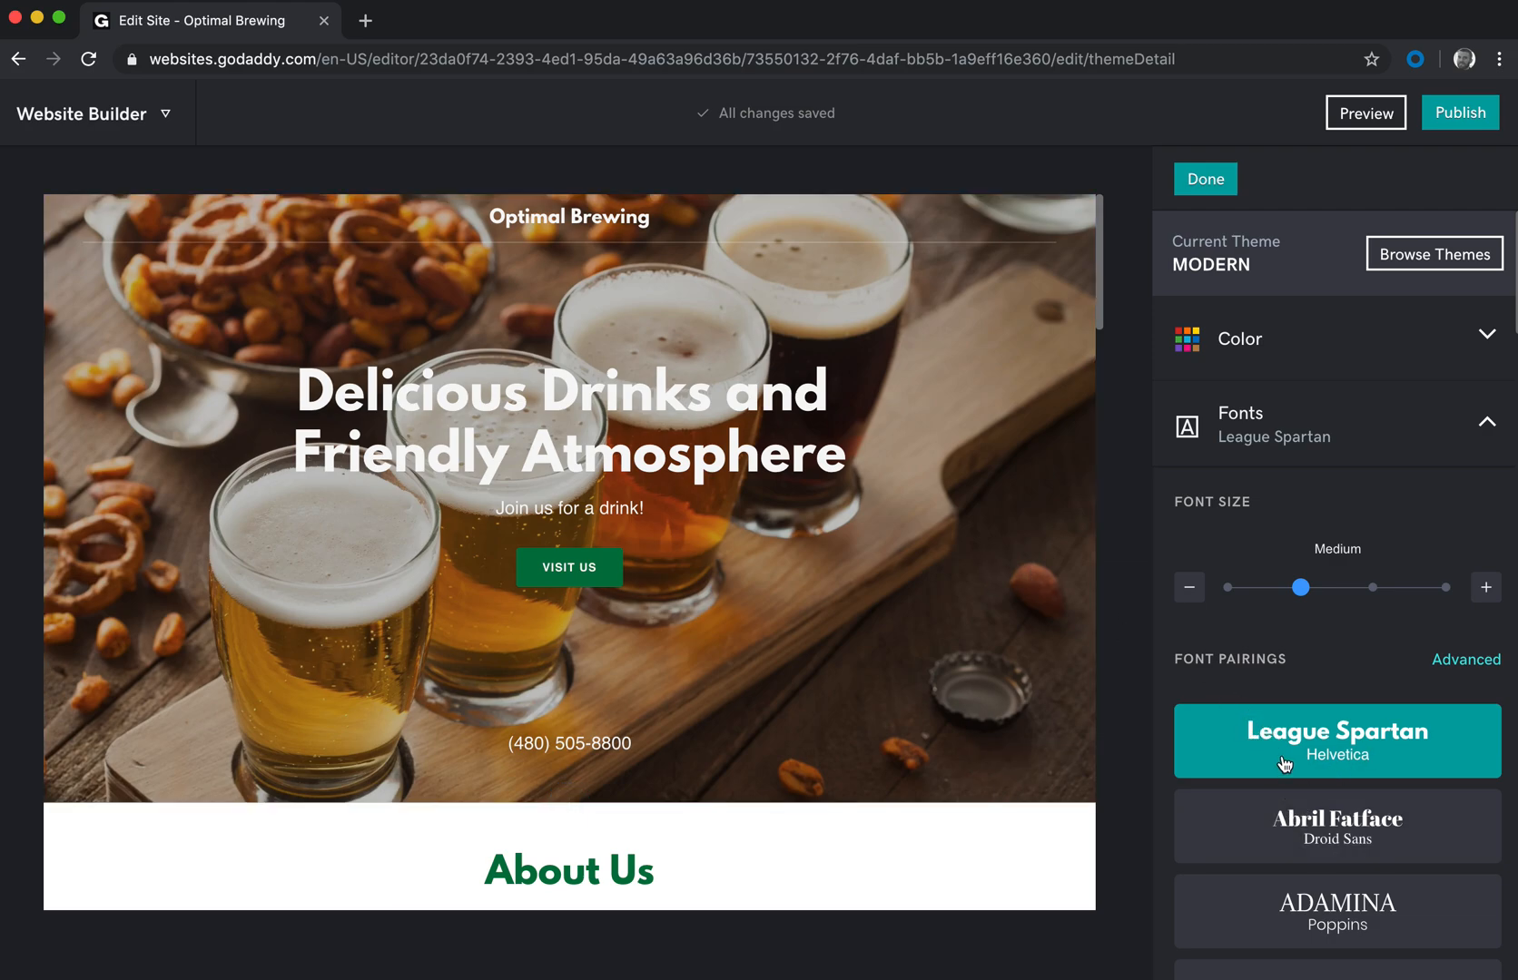
scroll(1285, 764, down, 4)
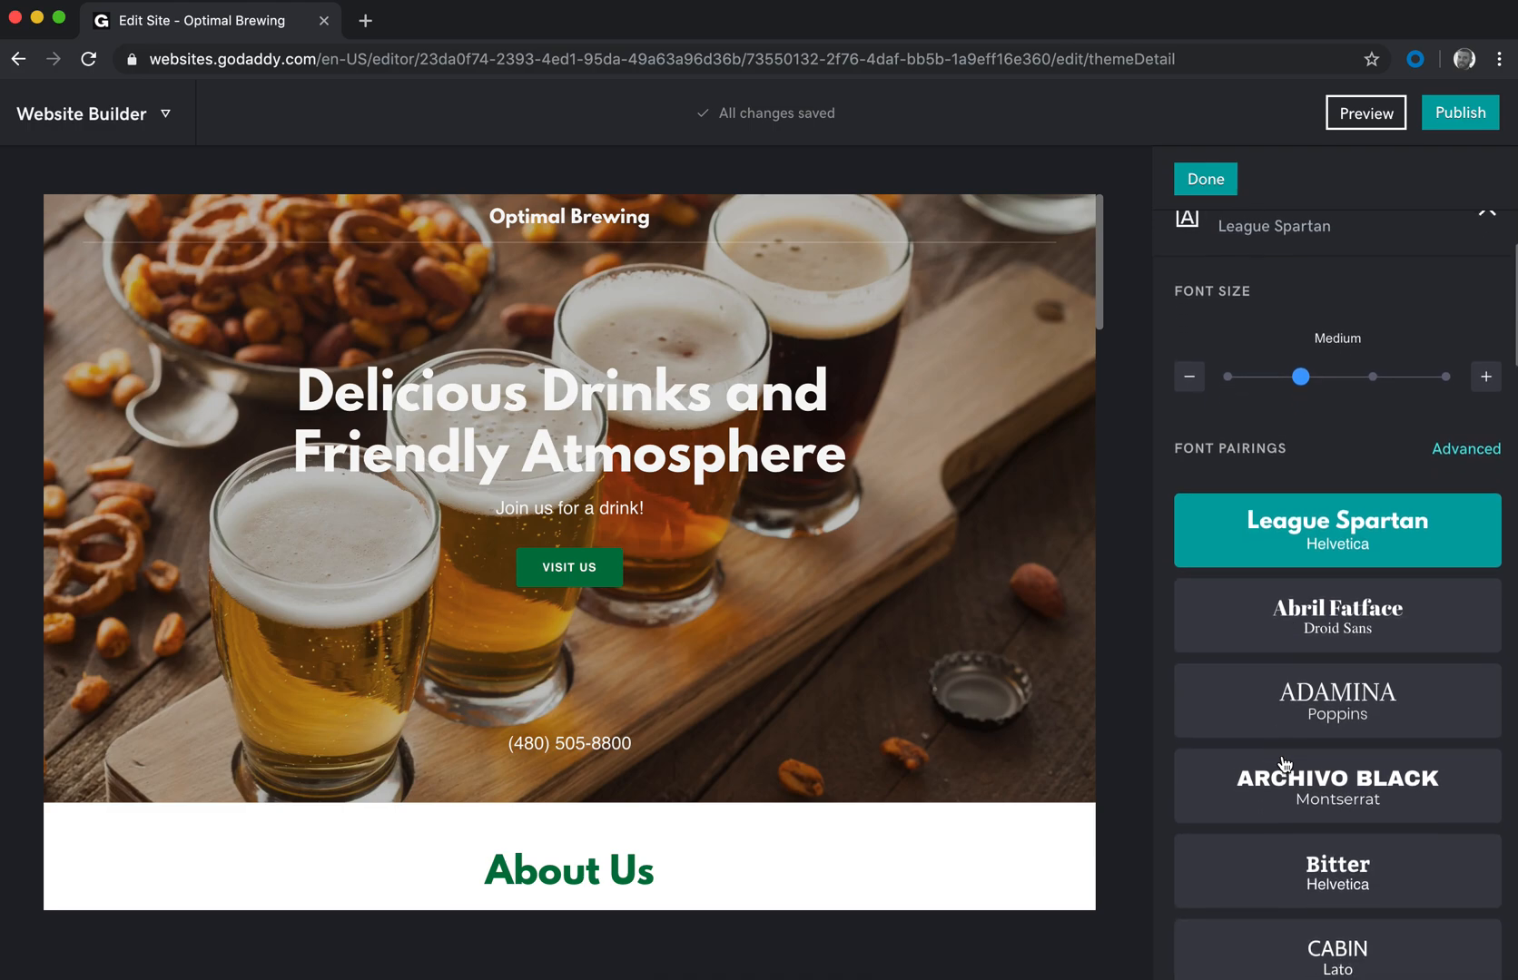
scroll(1283, 764, up, 4)
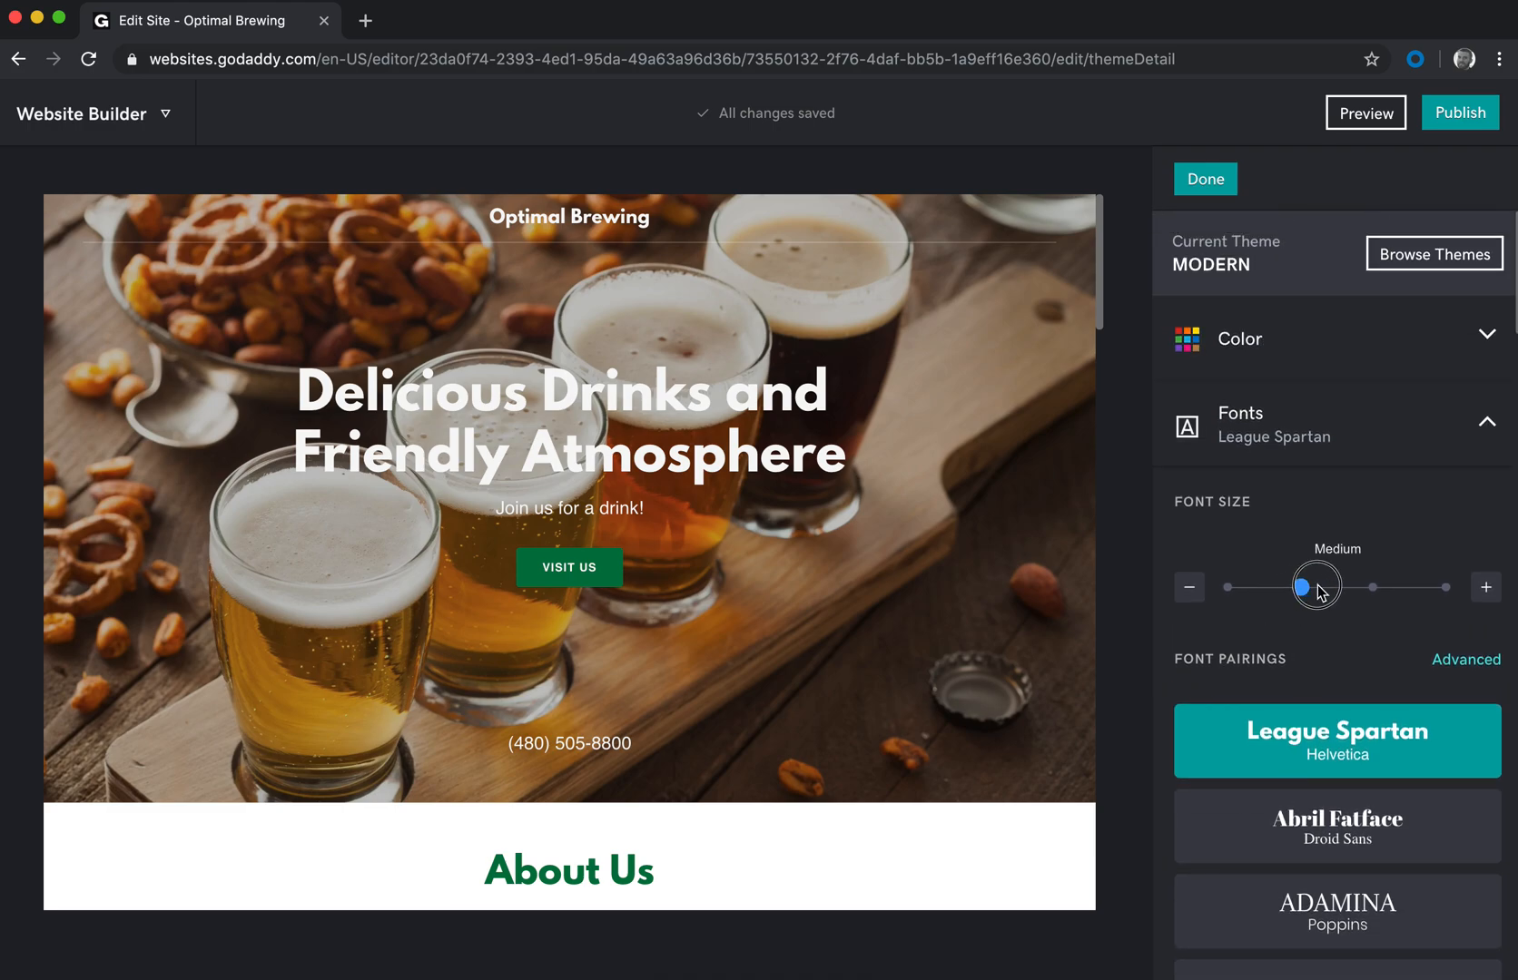
click(1372, 587)
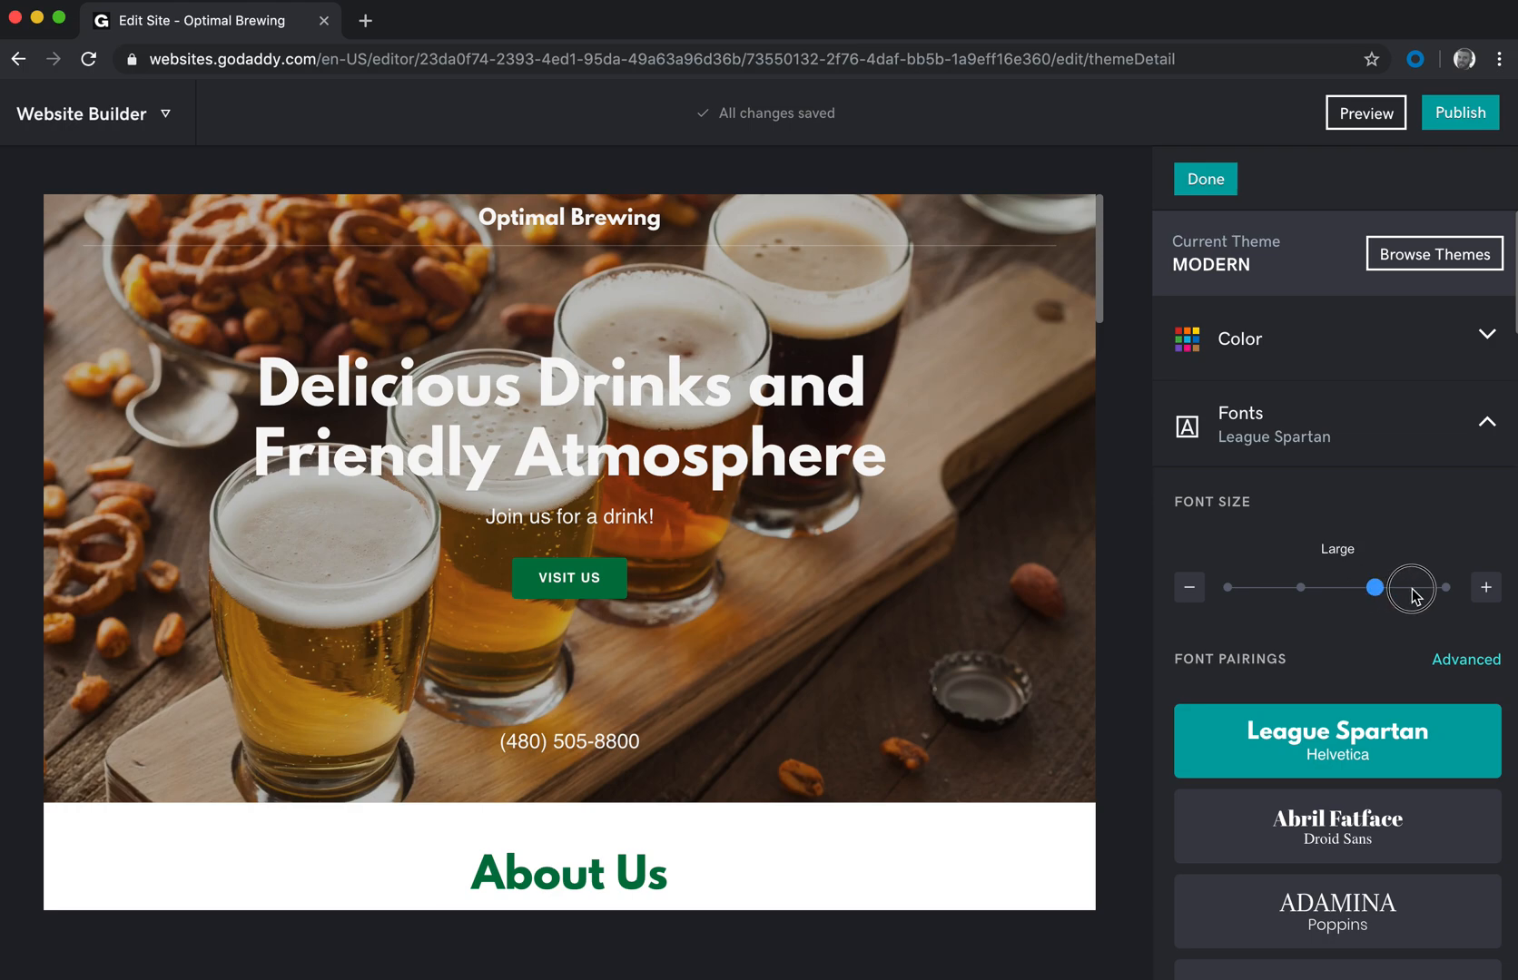
click(1444, 587)
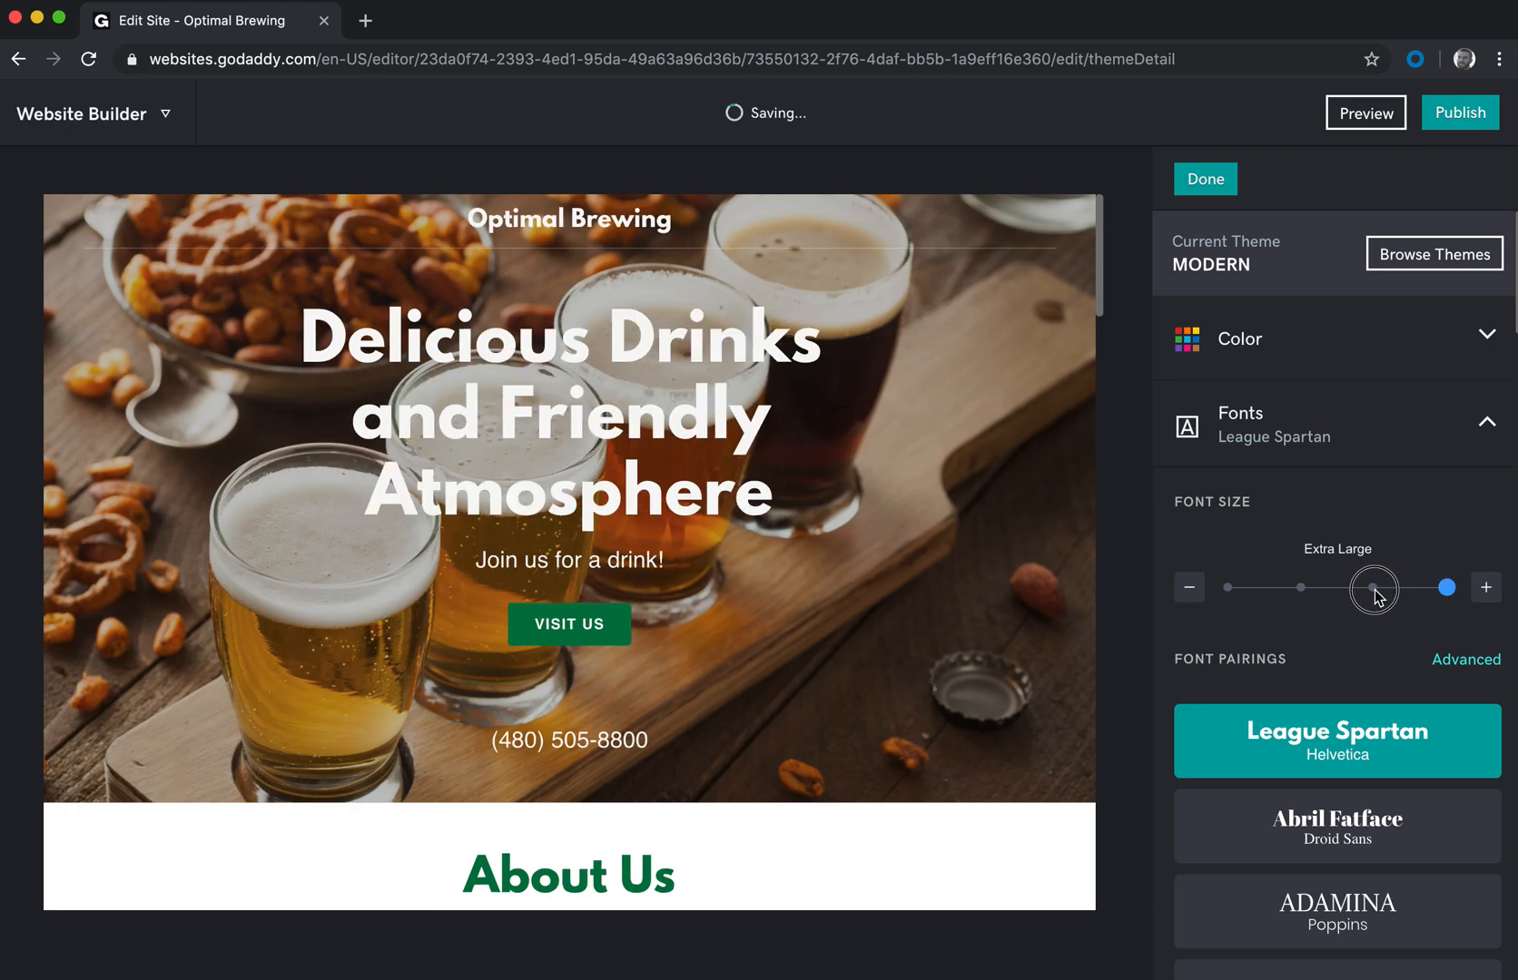
click(1372, 588)
click(1316, 592)
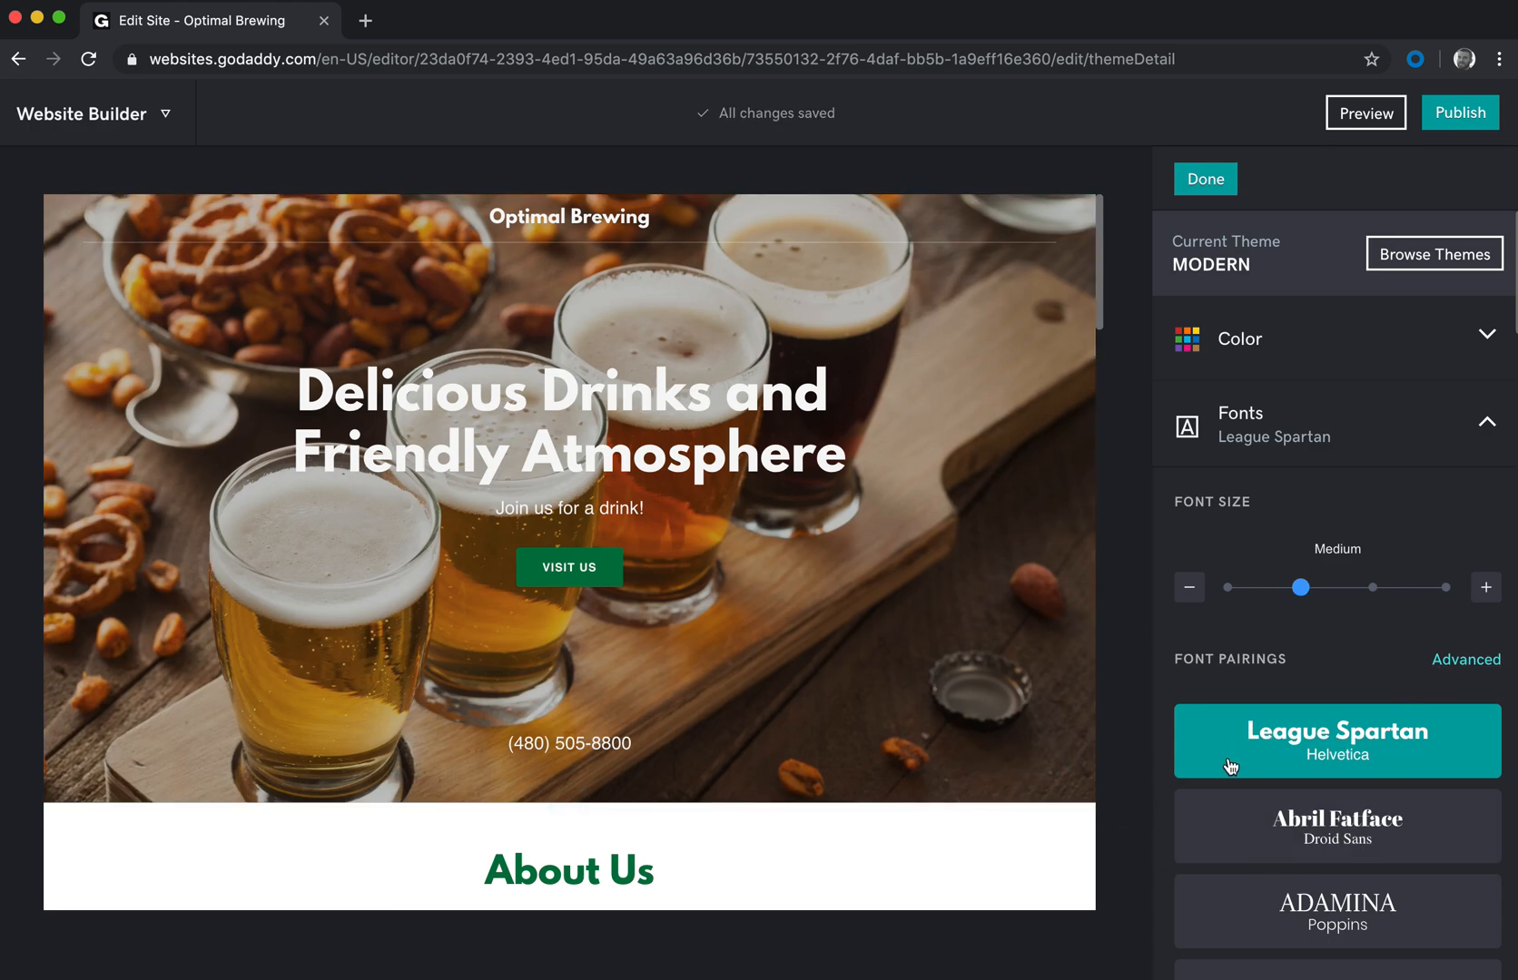
Step: Examine the available font pairings and the advanced primary and secondary font options, and close the theme settings
scroll(1230, 767, down, 10)
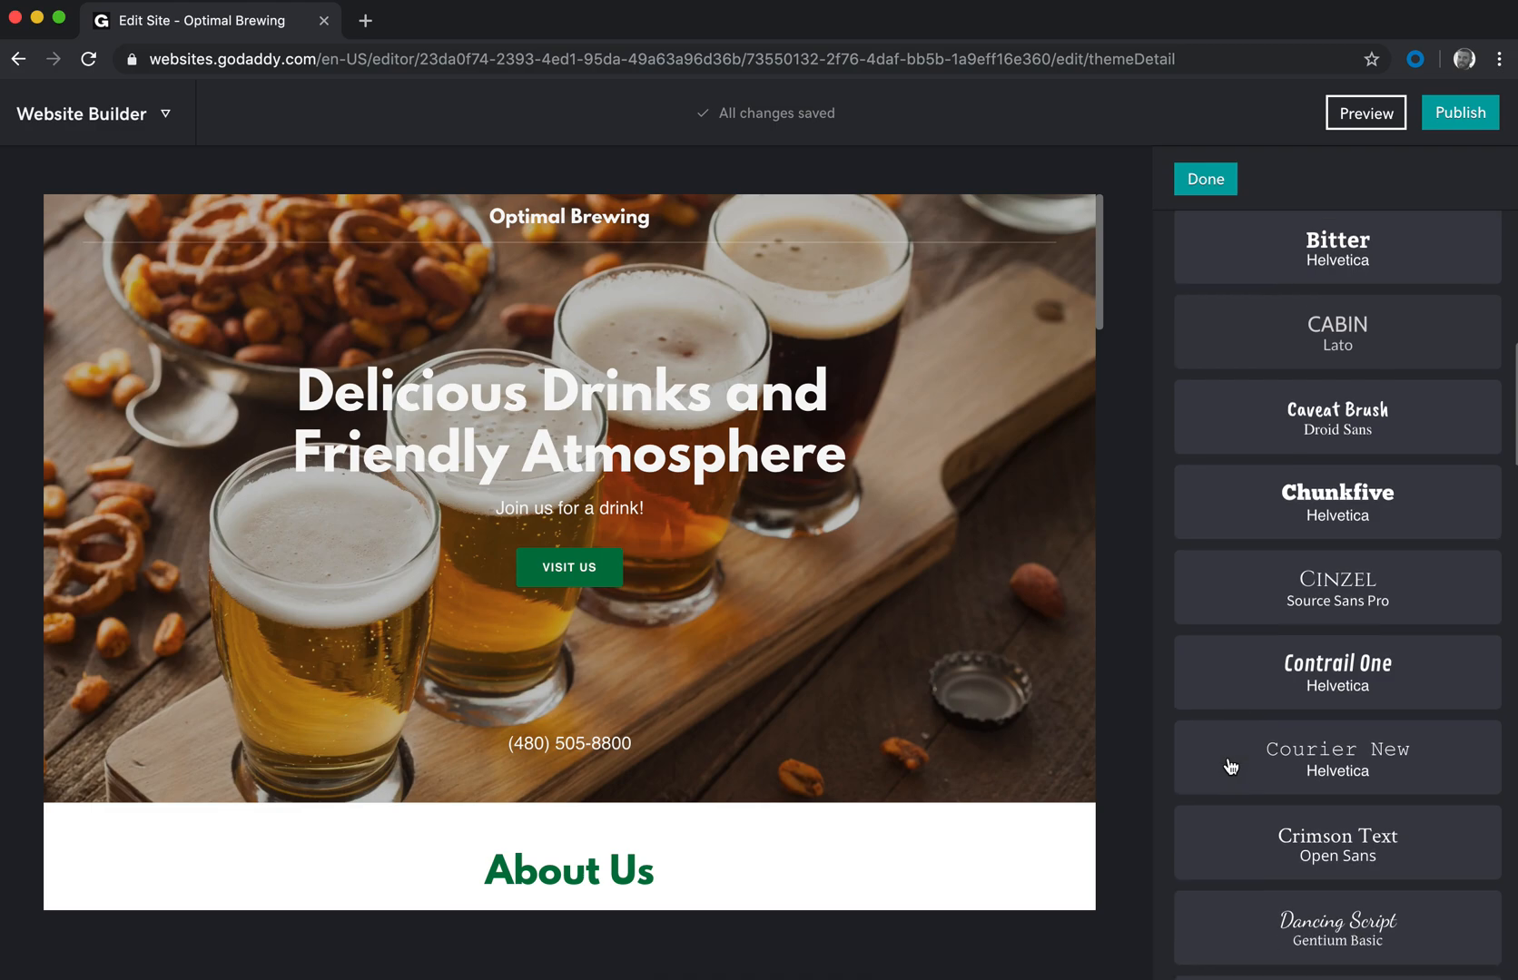
scroll(1230, 767, up, 10)
click(1489, 486)
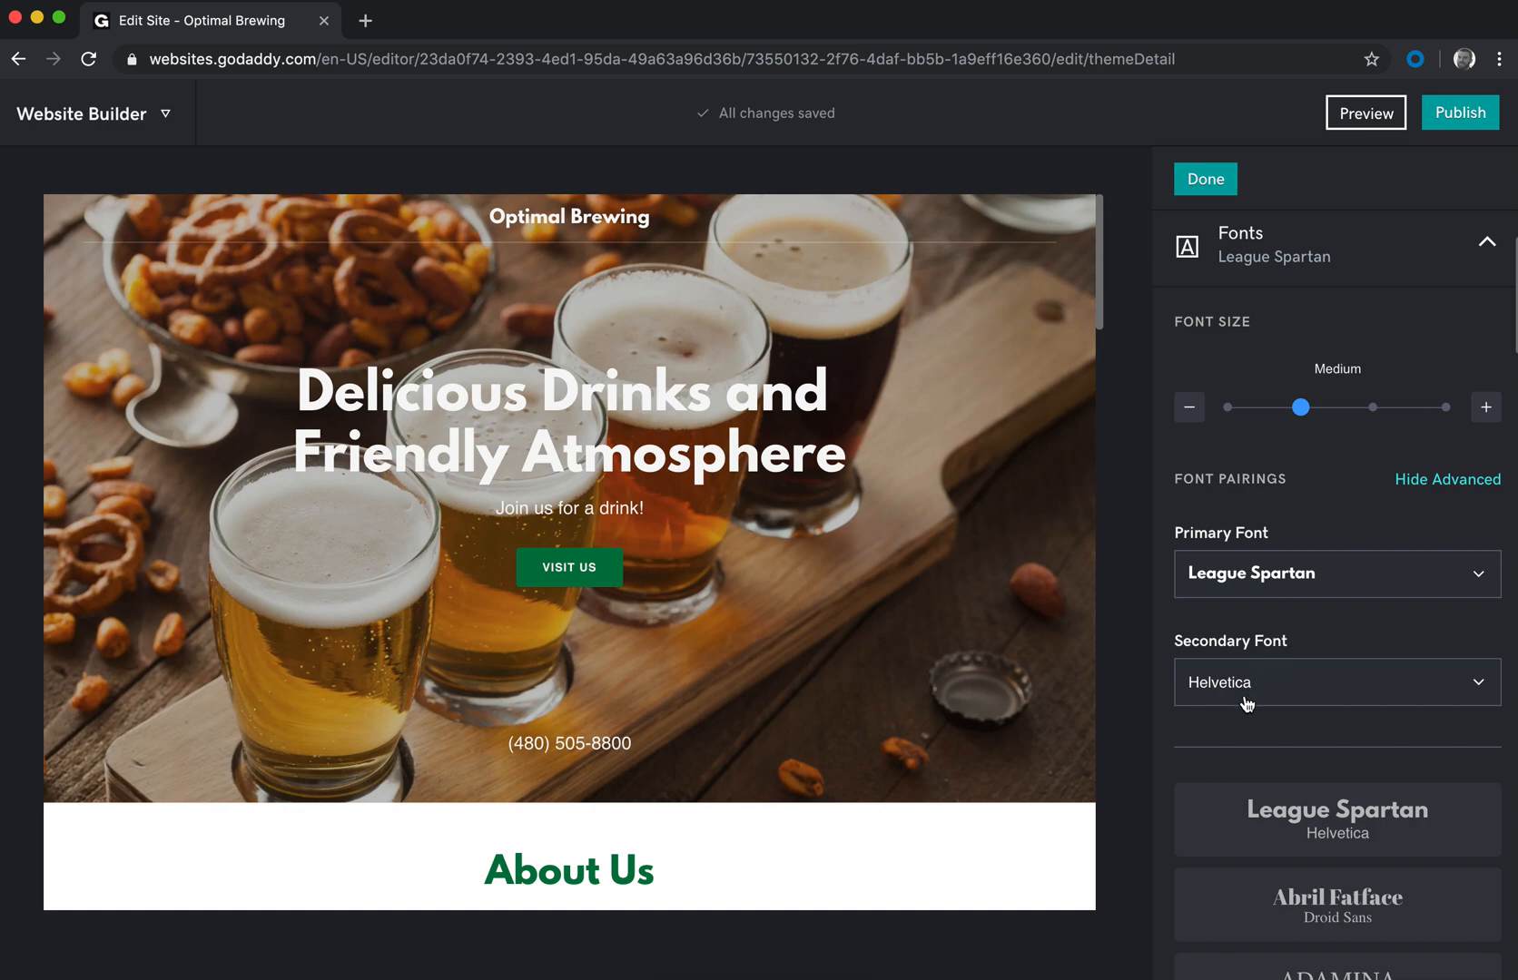
scroll(1305, 726, down, 5)
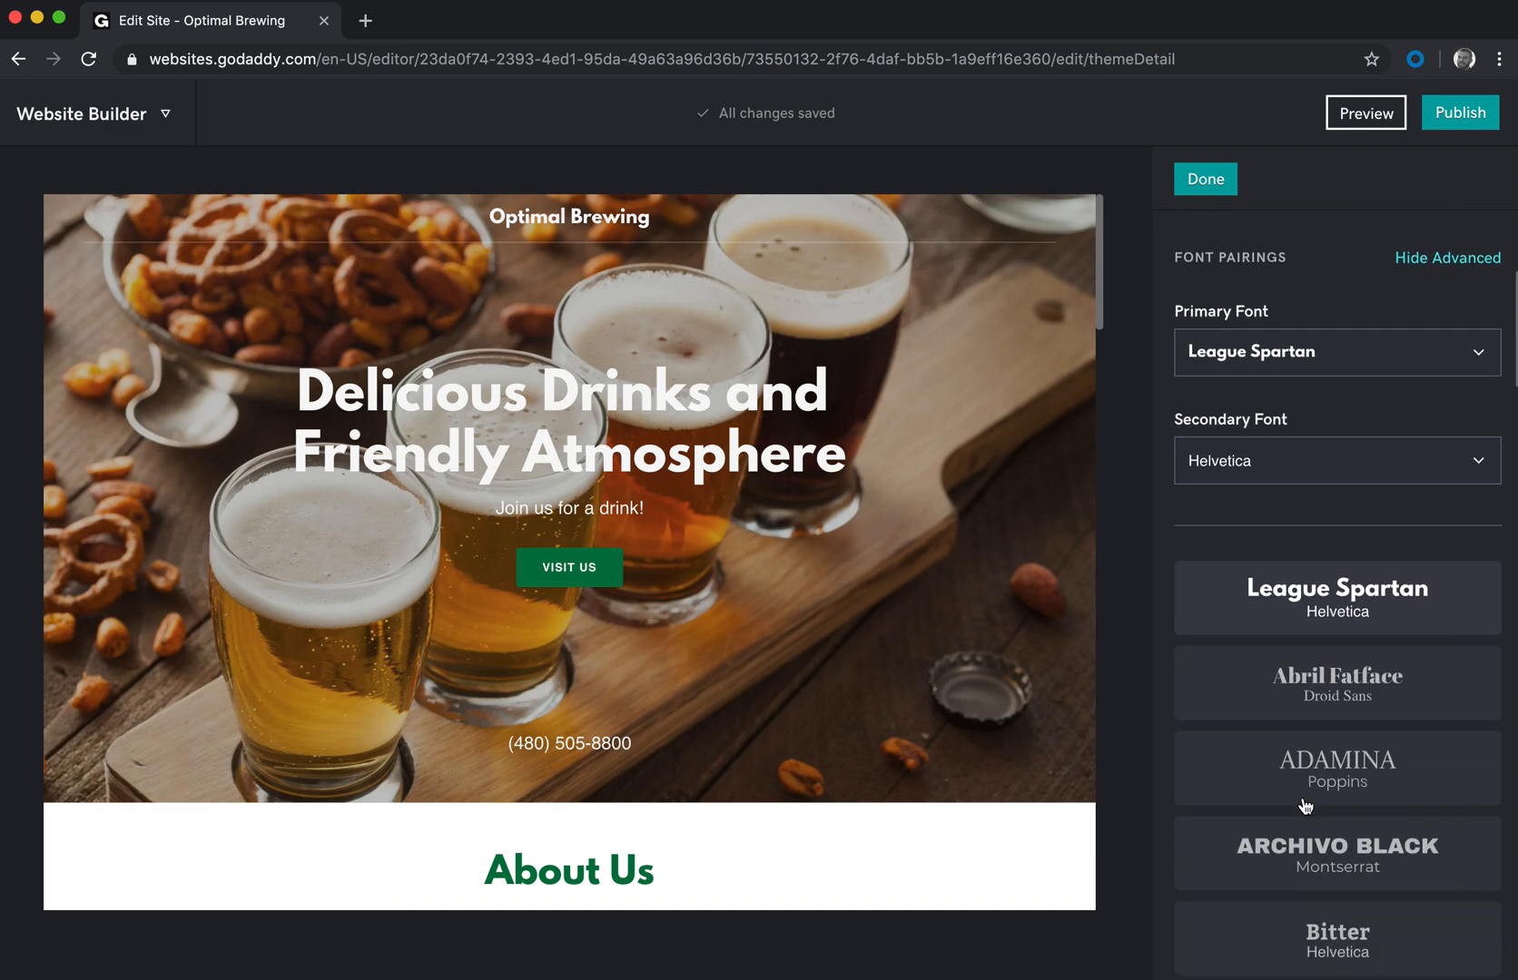
scroll(1304, 807, down, 3)
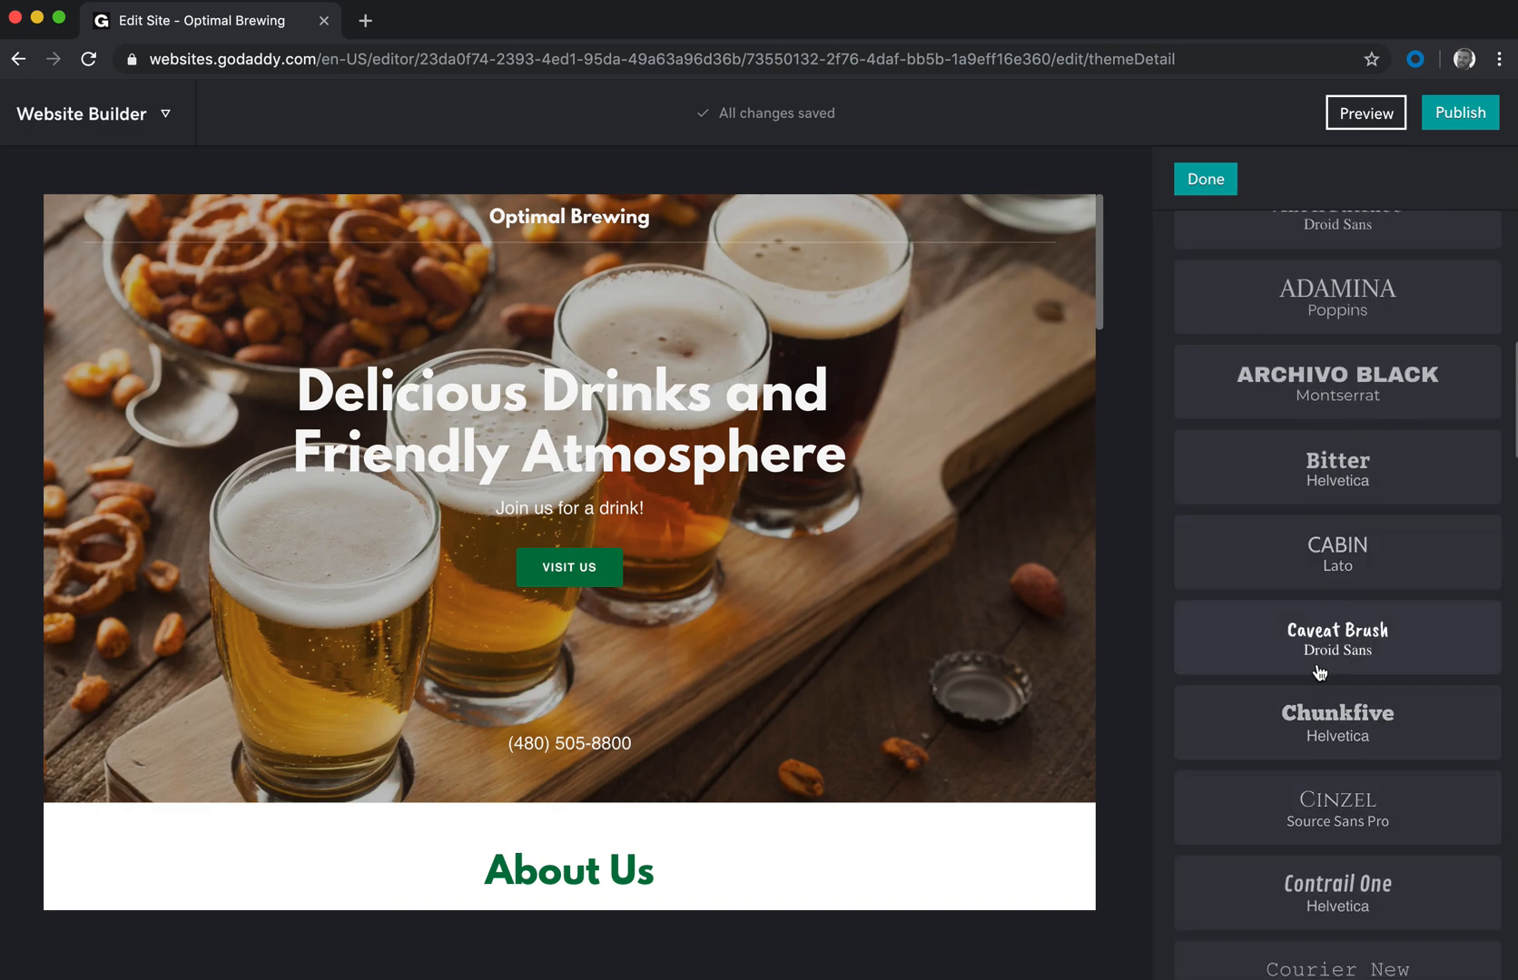
scroll(1342, 754, down, 2)
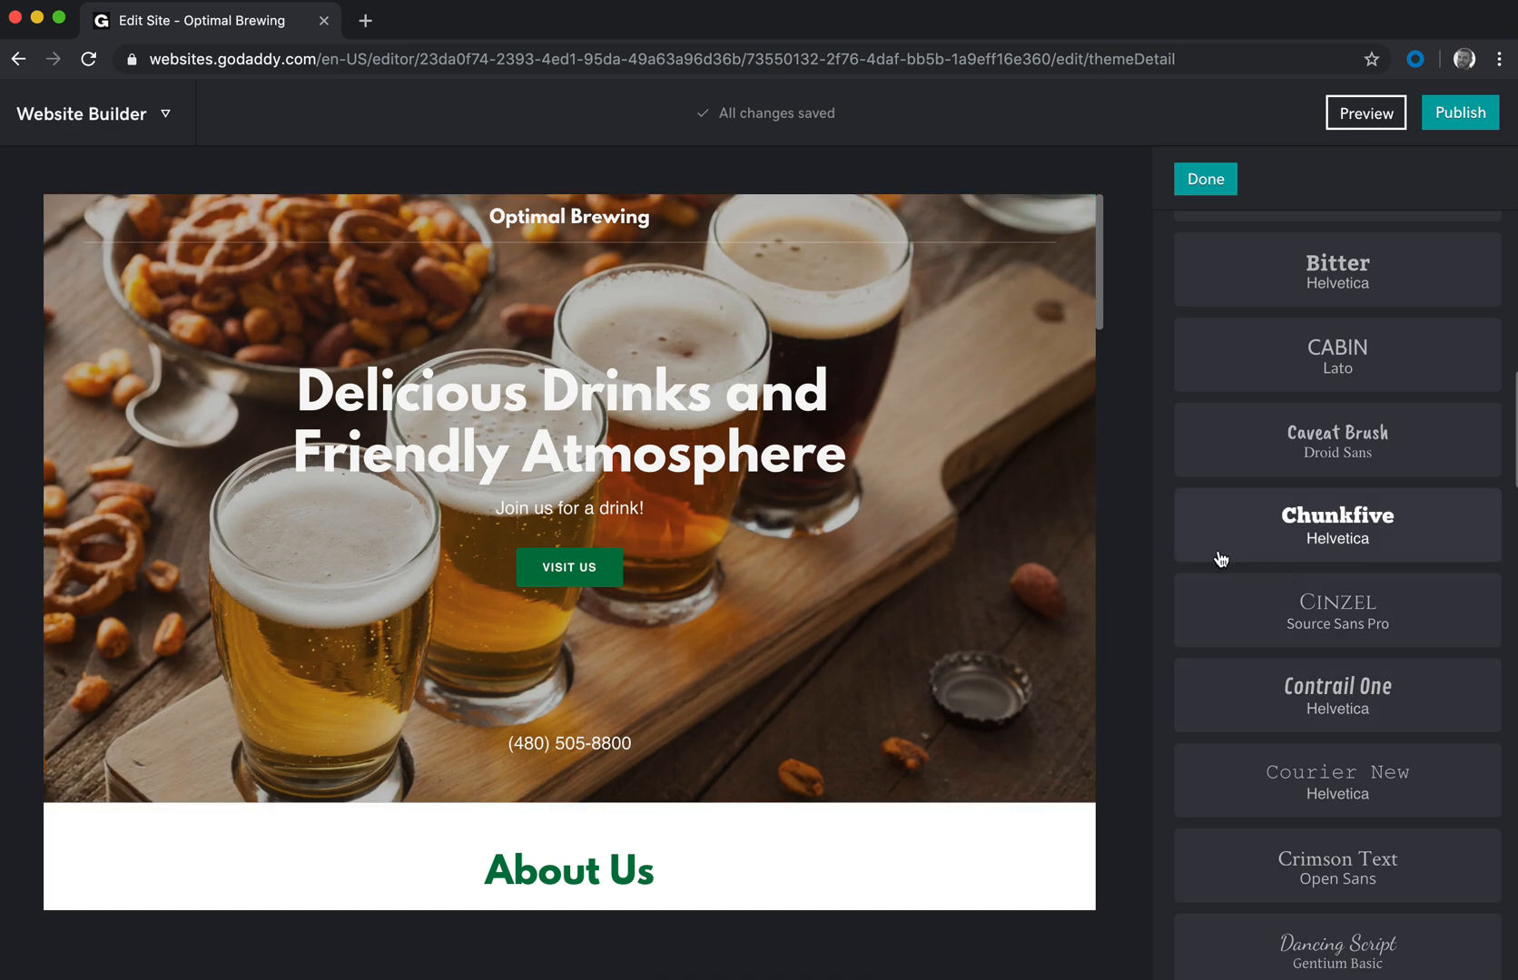
click(1199, 187)
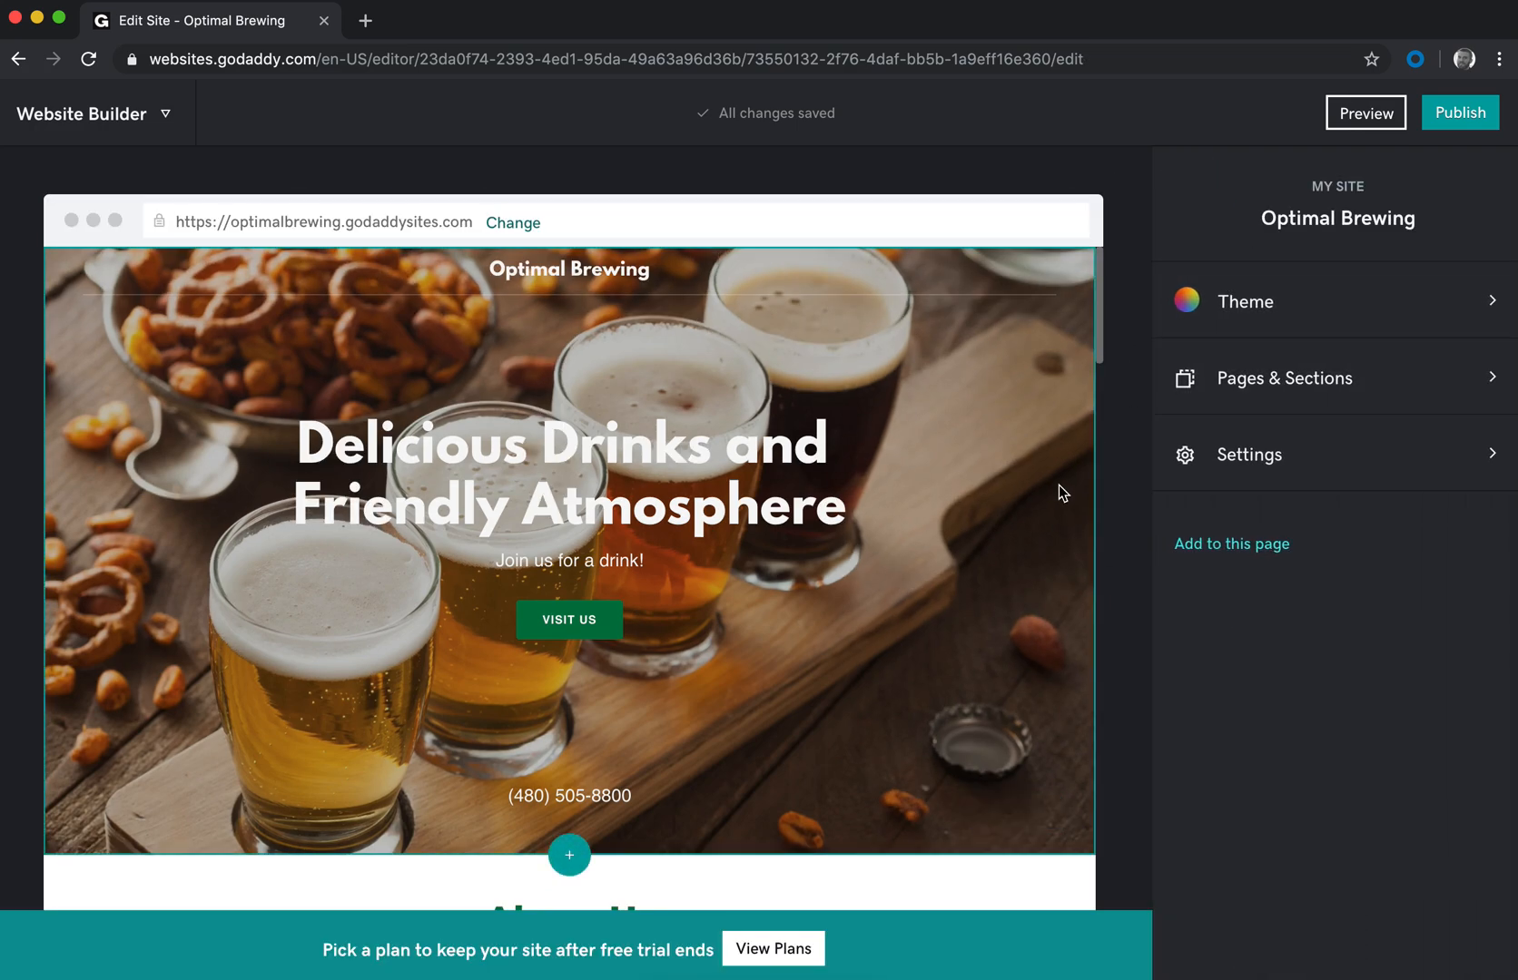
Step: Open the Home page's section list and examine the About Us and Menu sections in the site preview
mouse_move(955, 415)
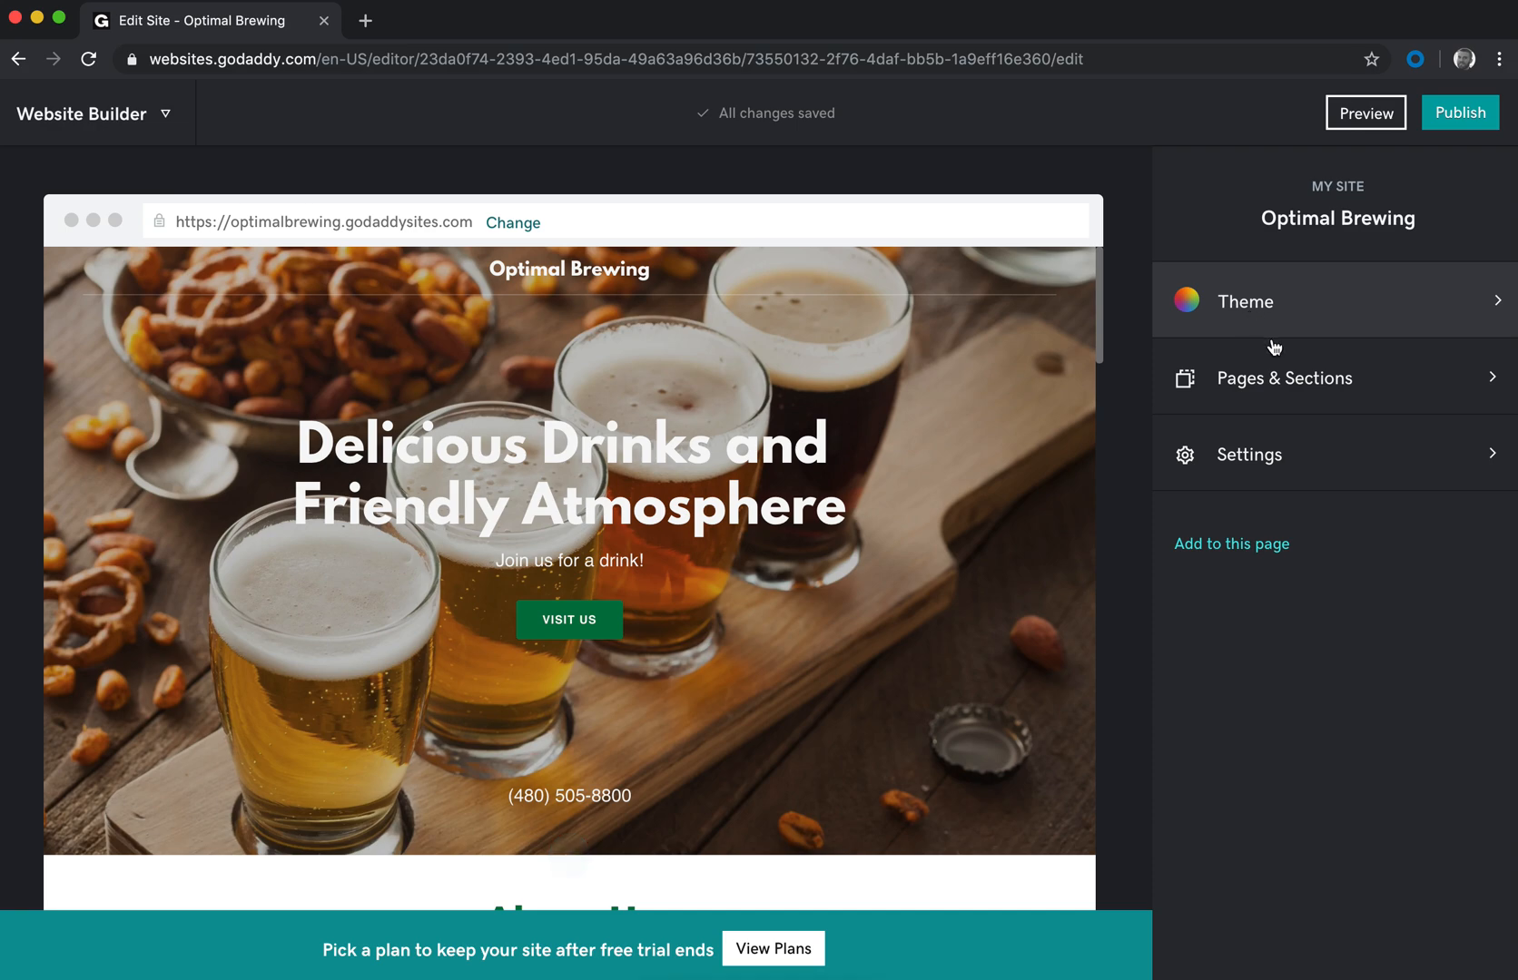
click(1394, 387)
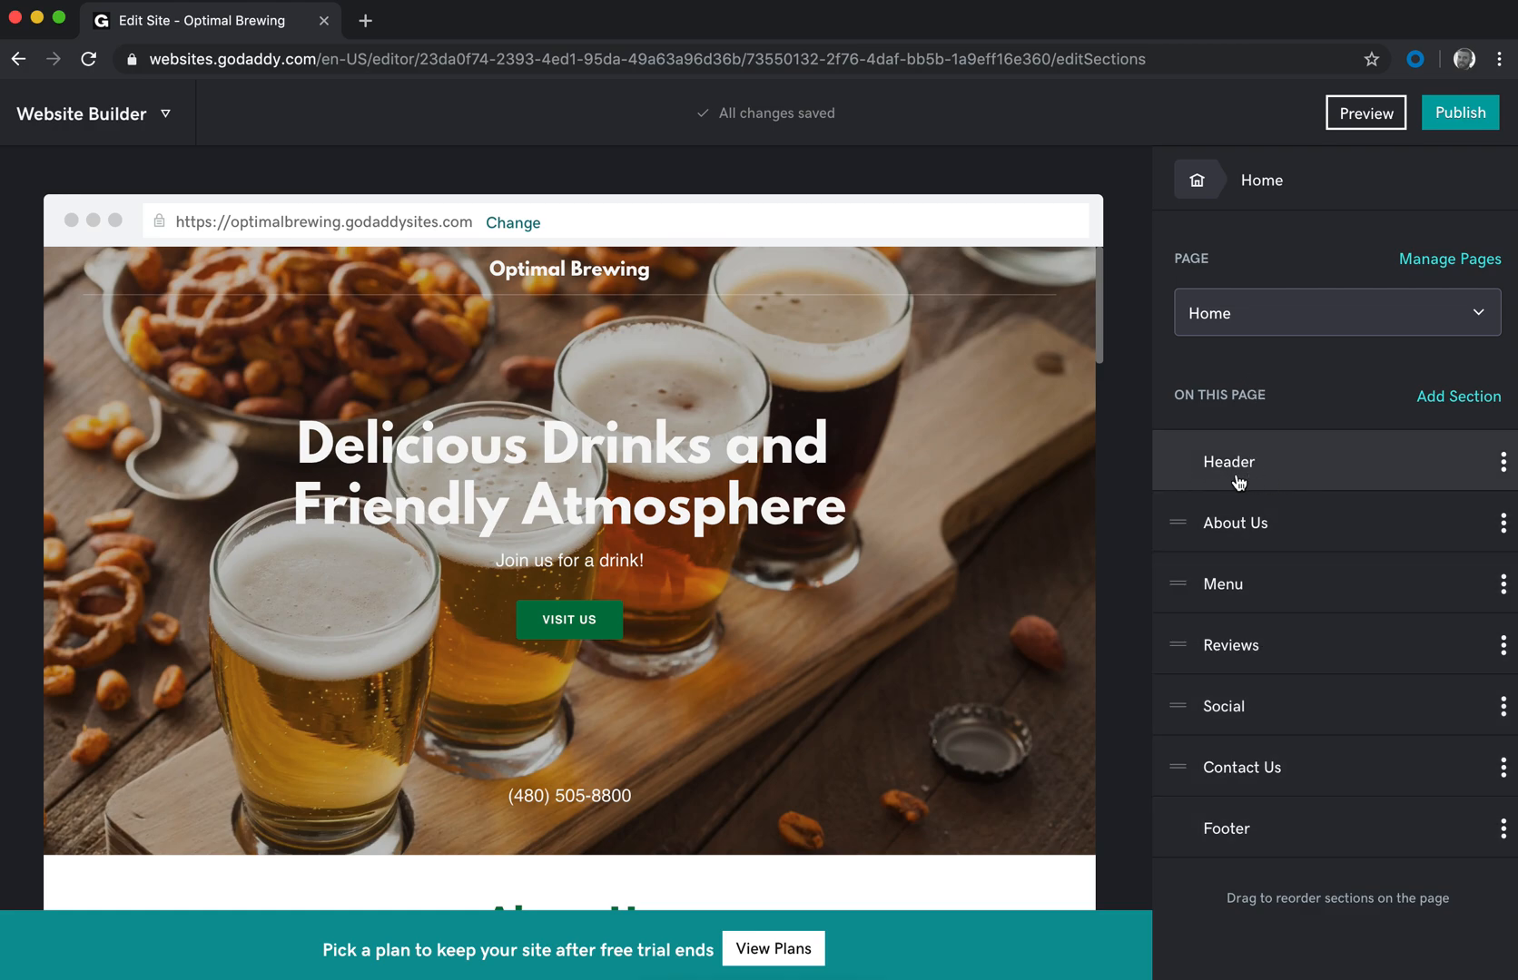
scroll(718, 695, down, 5)
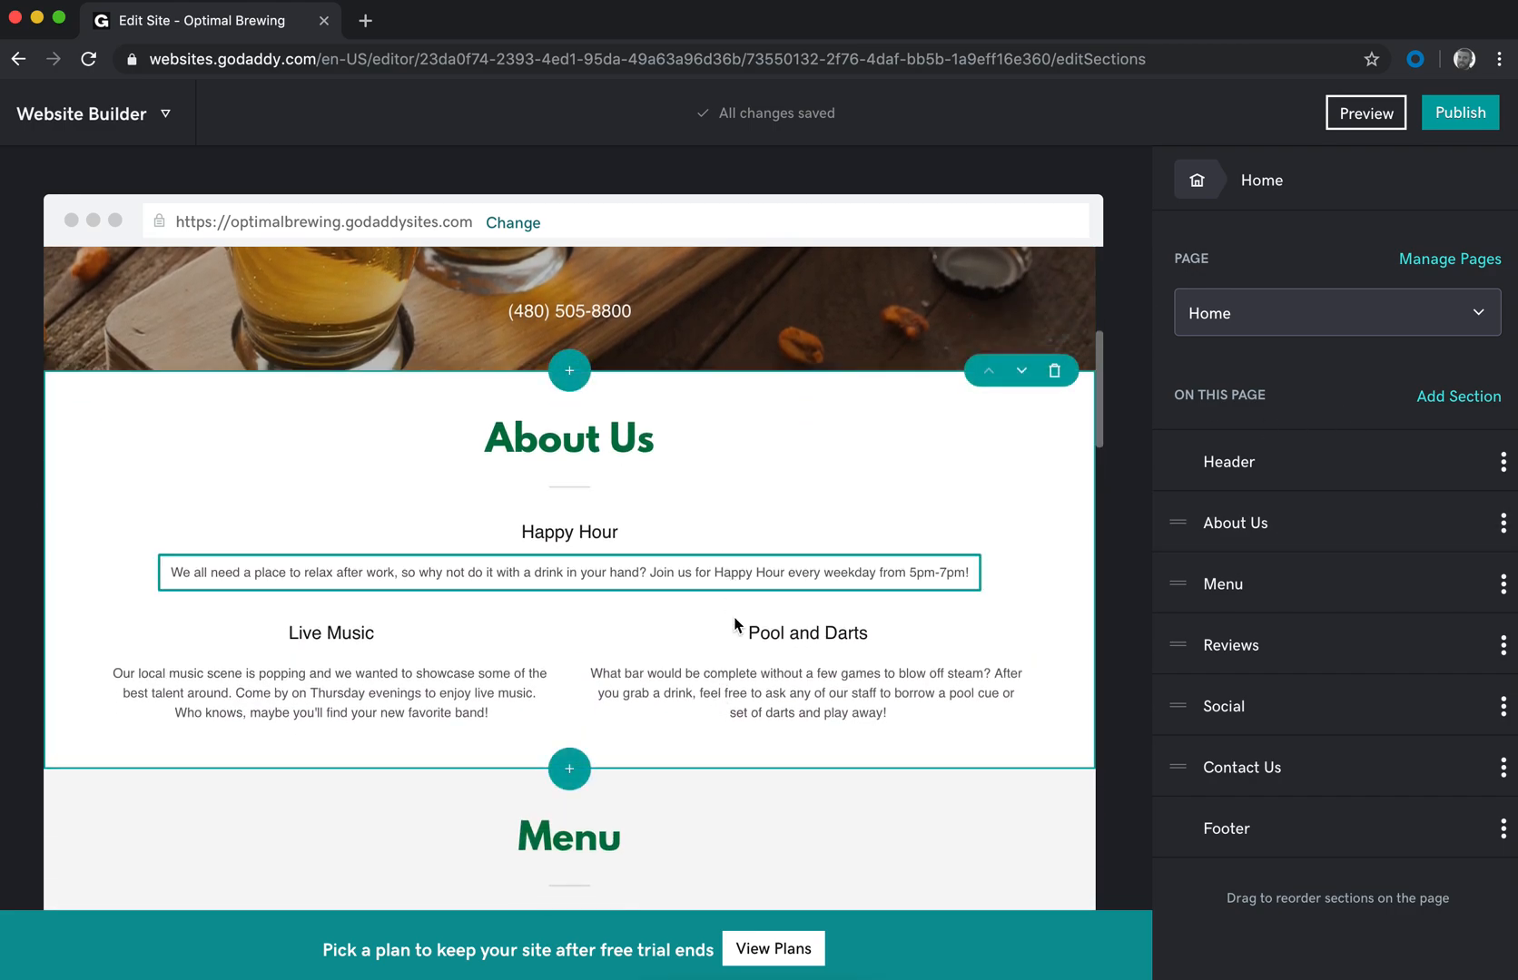
scroll(736, 626, down, 1)
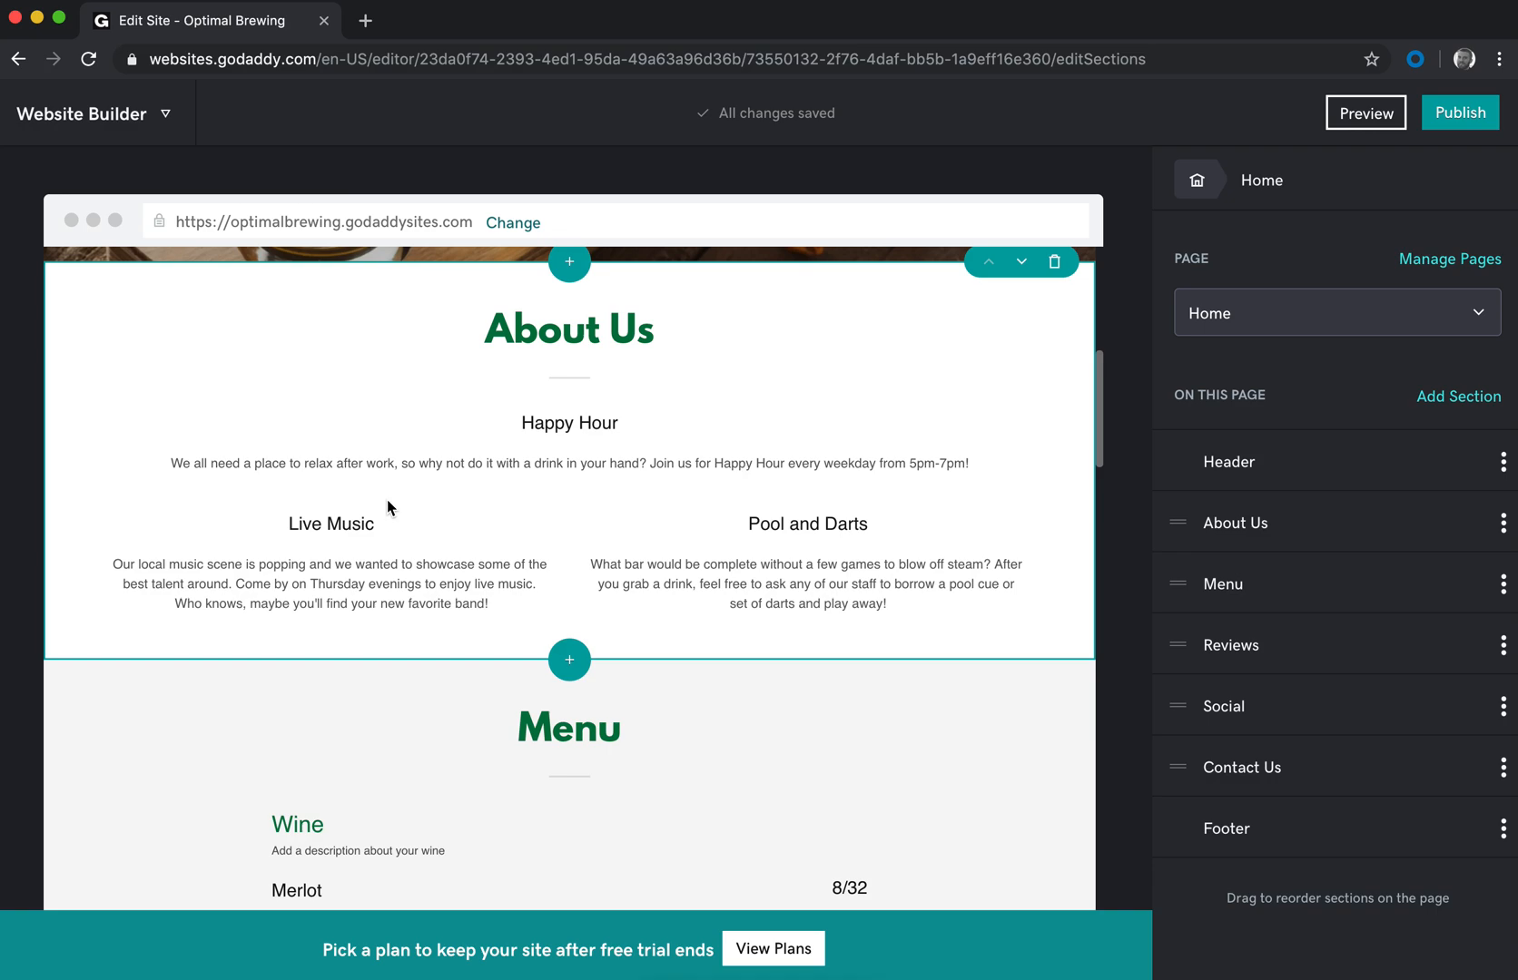
scroll(627, 638, down, 2)
scroll(627, 638, down, 1)
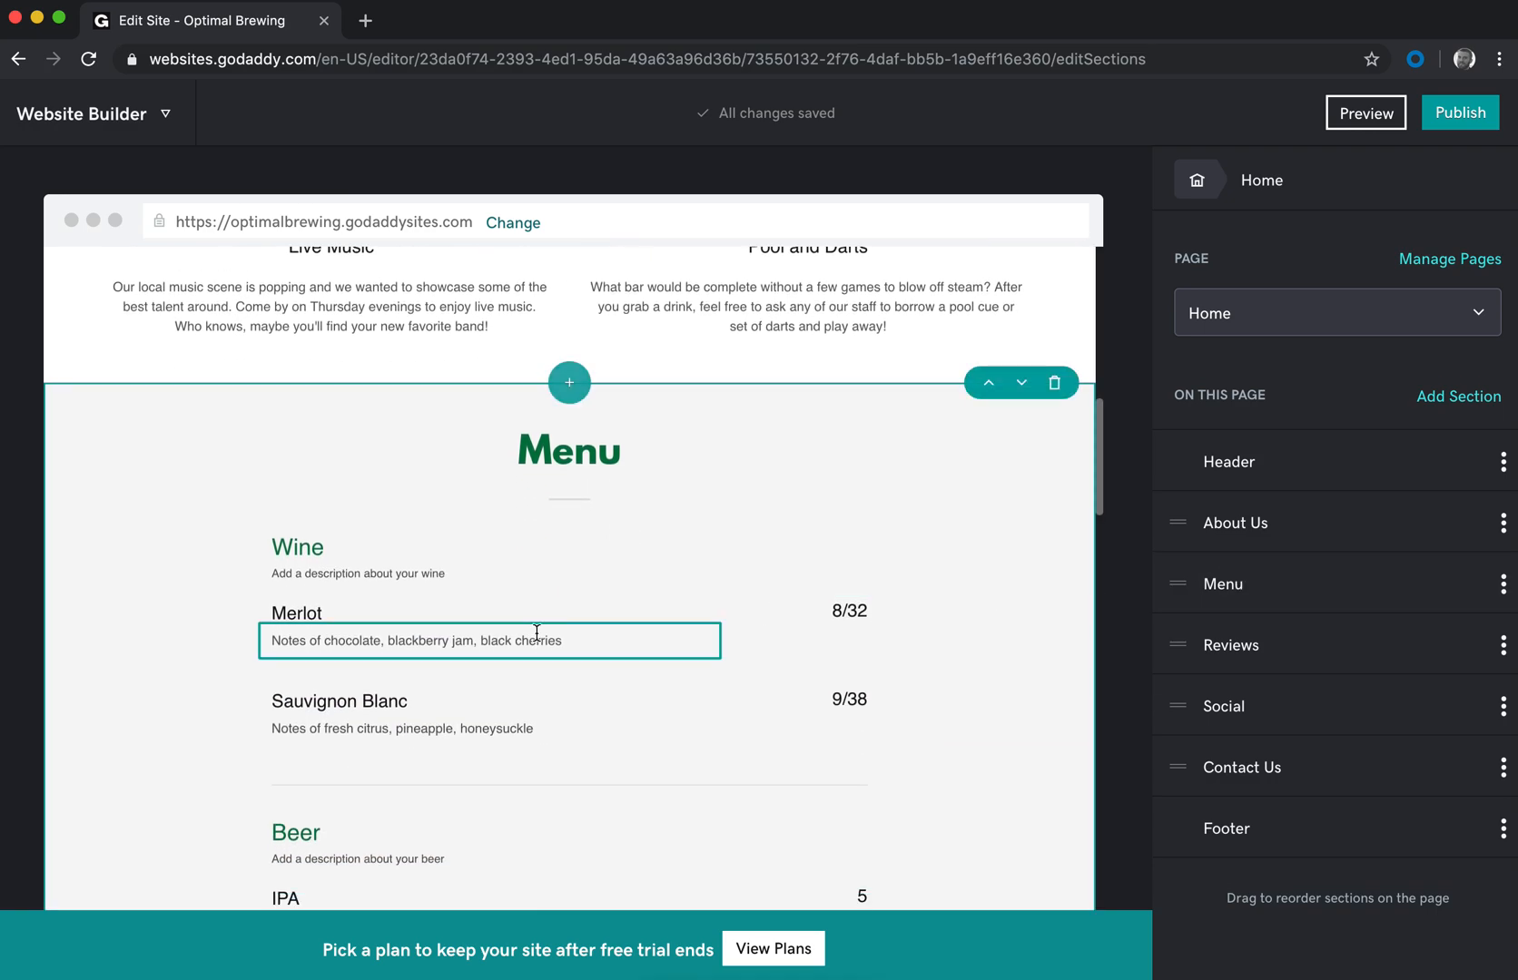
scroll(536, 632, down, 2)
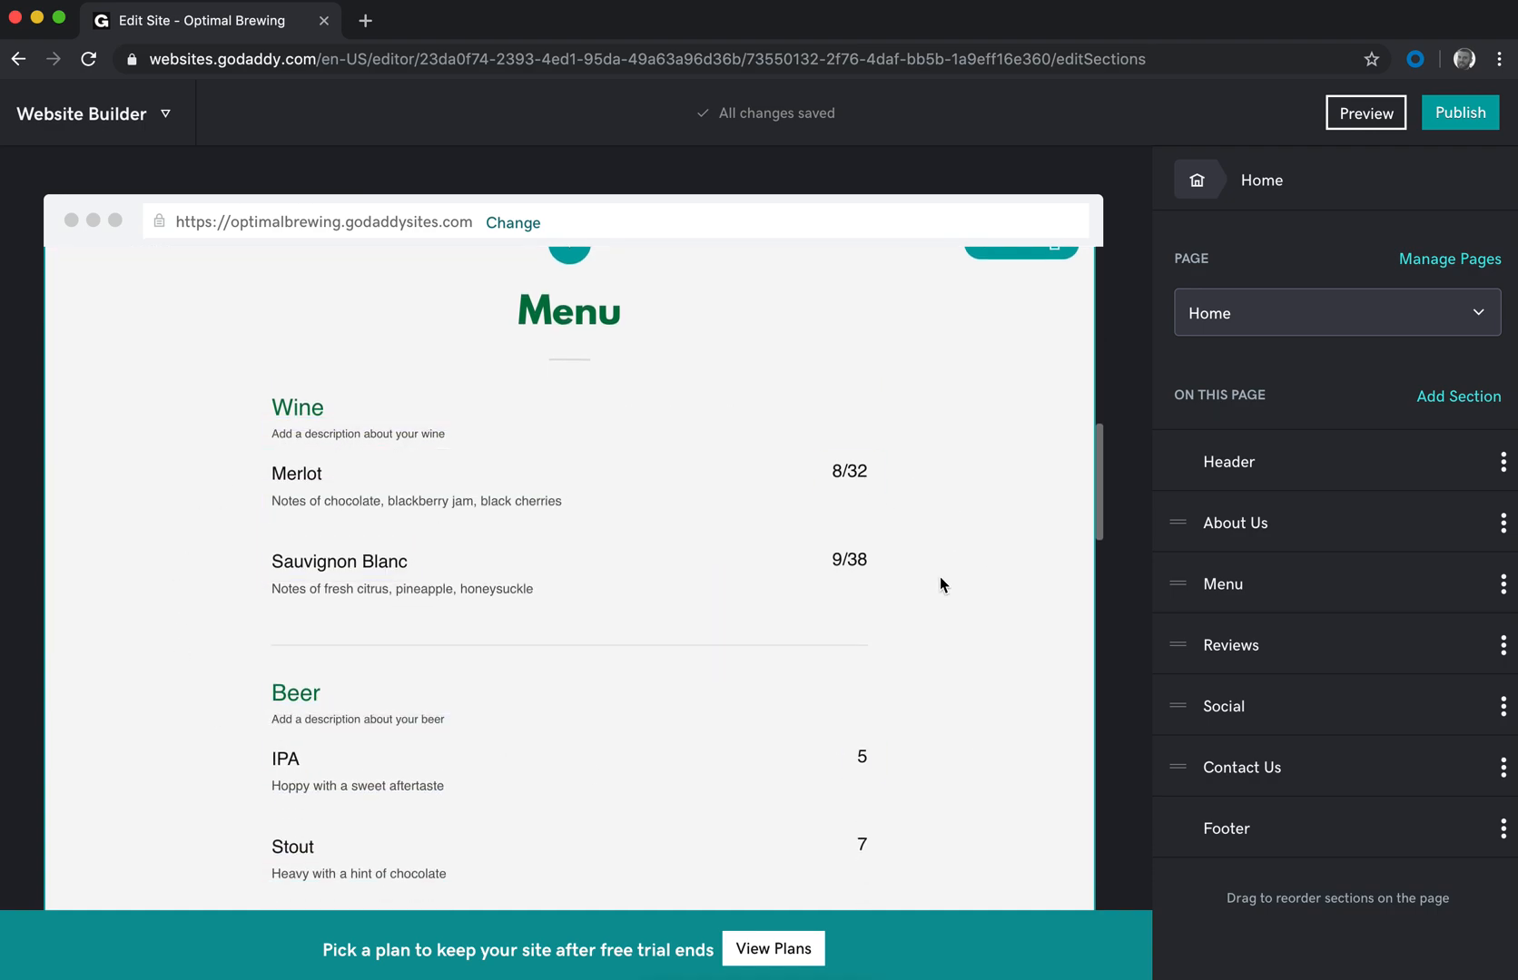
scroll(384, 349, down, 4)
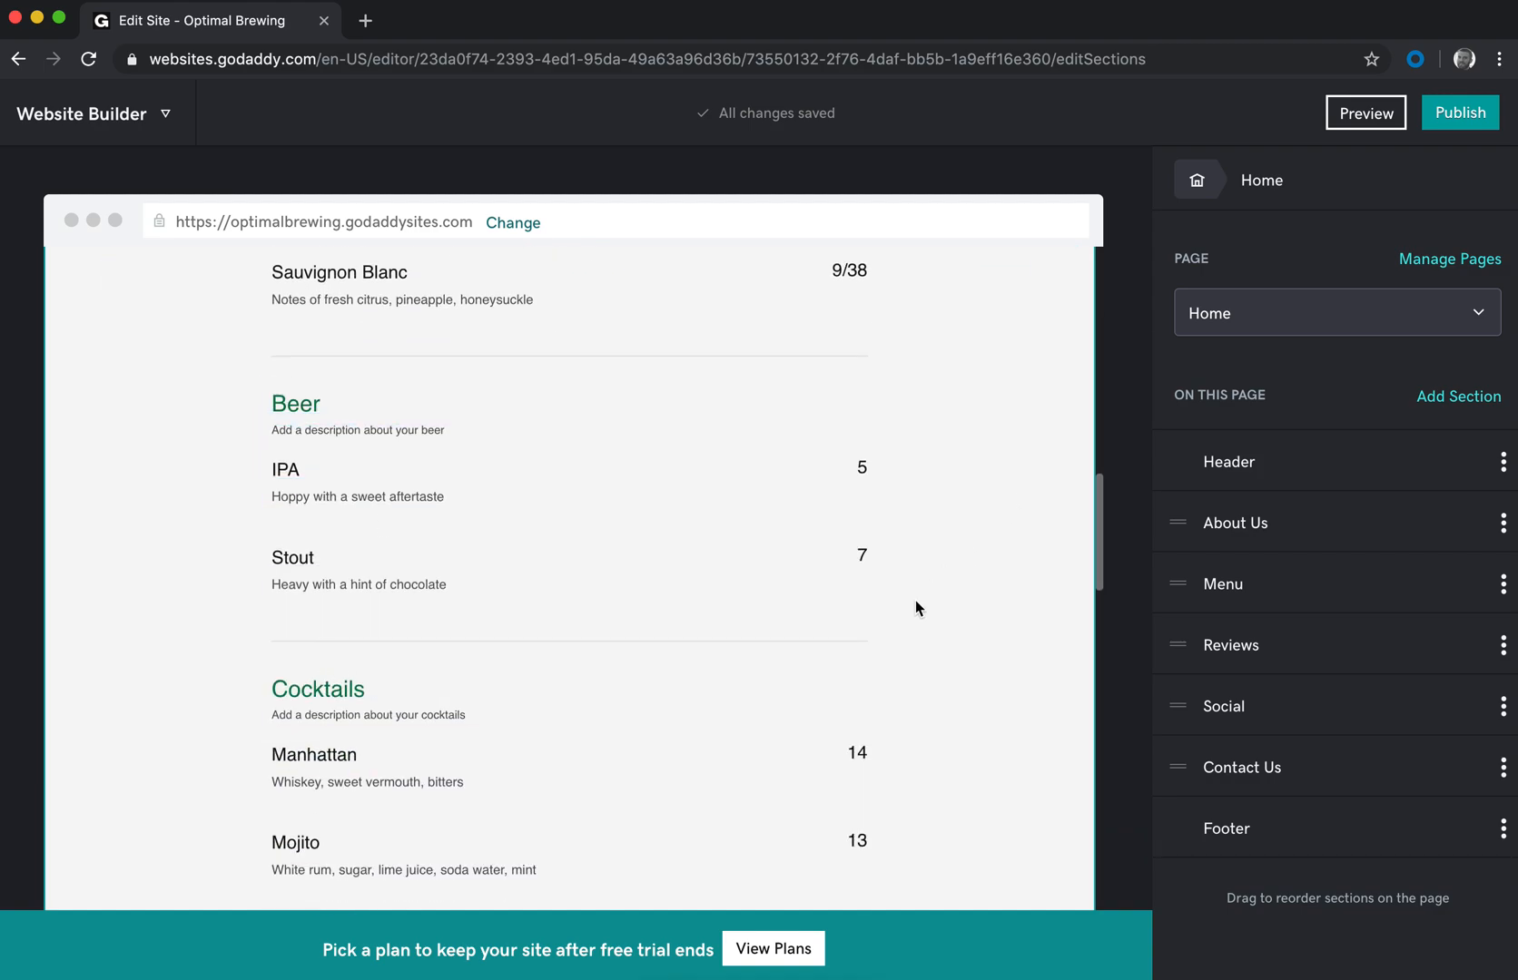
scroll(884, 653, down, 1)
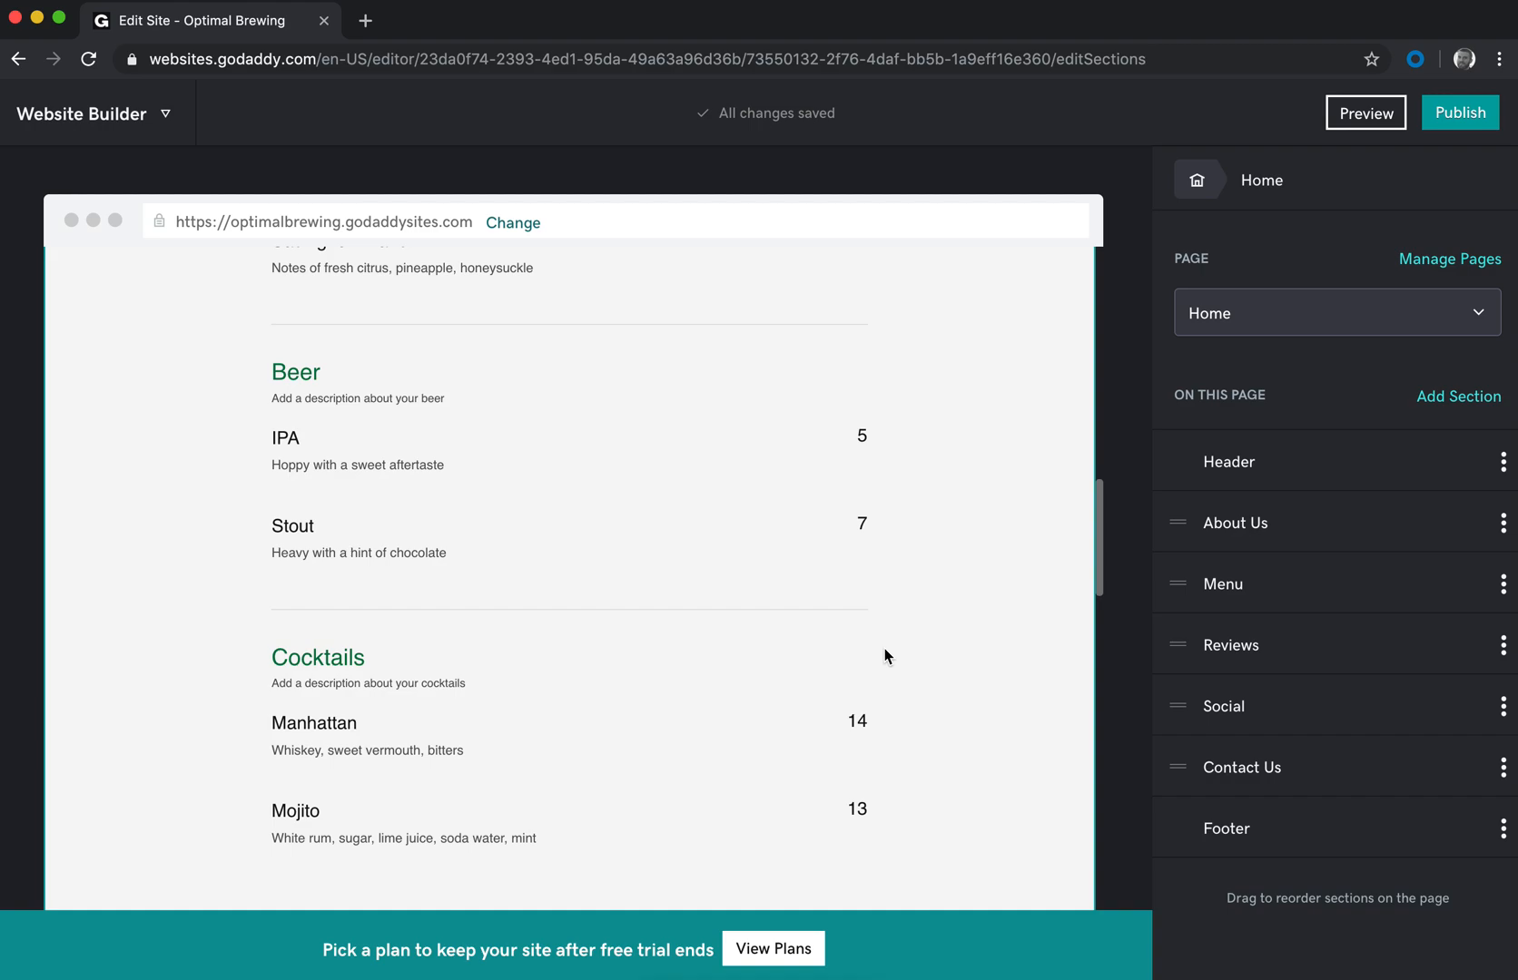
Step: Examine the Reviews, Social and Contact Us sections of the Home page and return to its header
scroll(884, 652, down, 5)
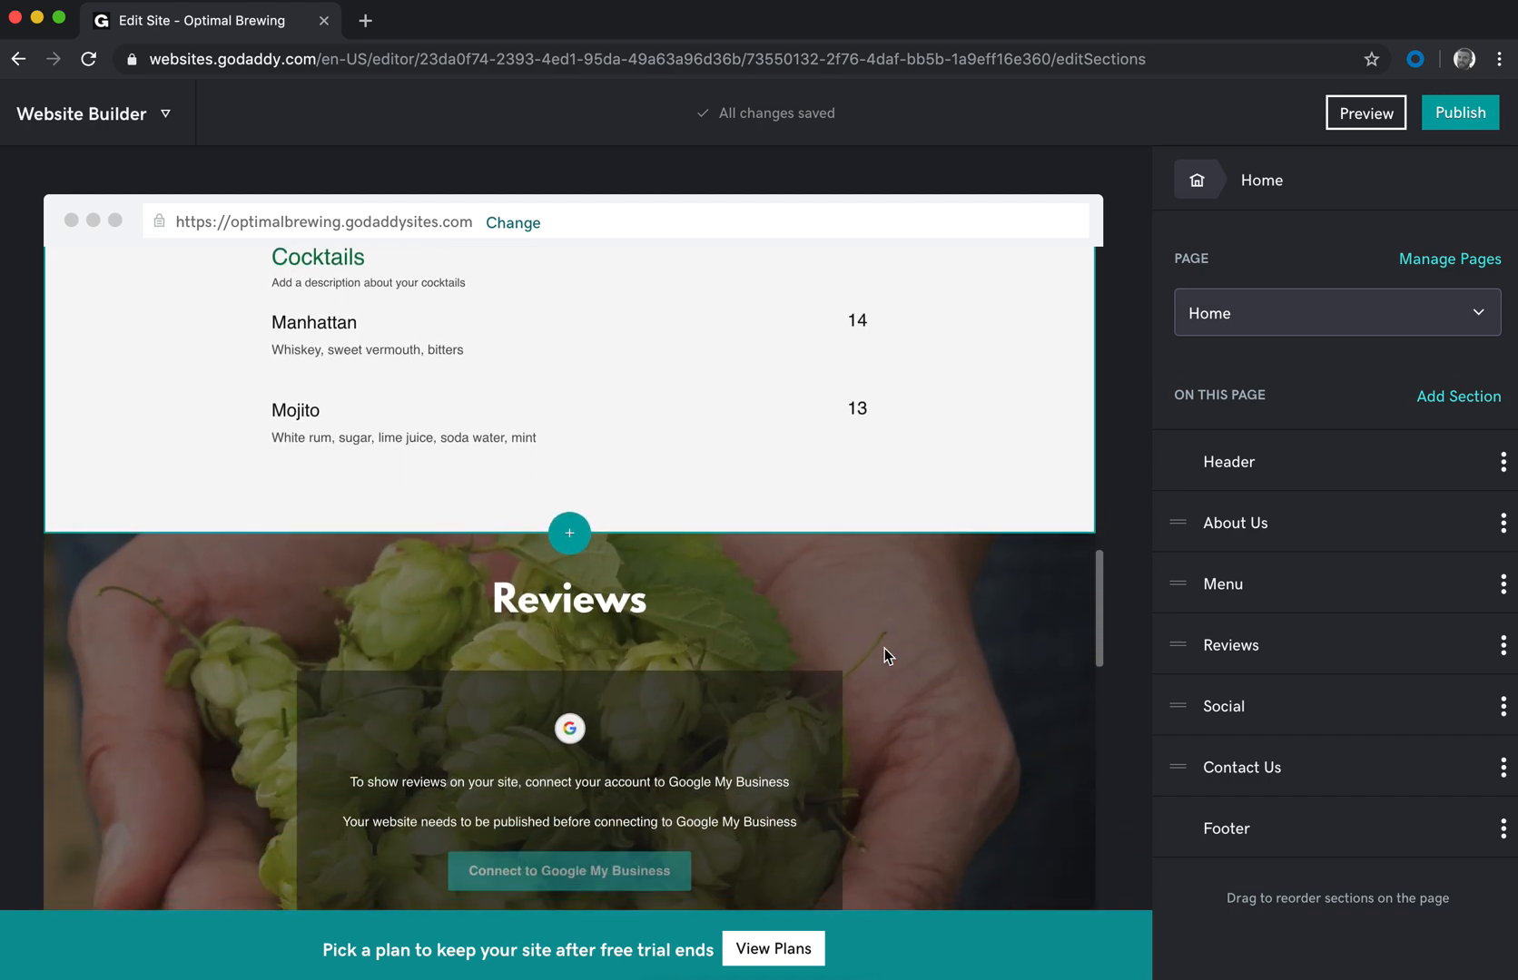
scroll(885, 649, down, 2)
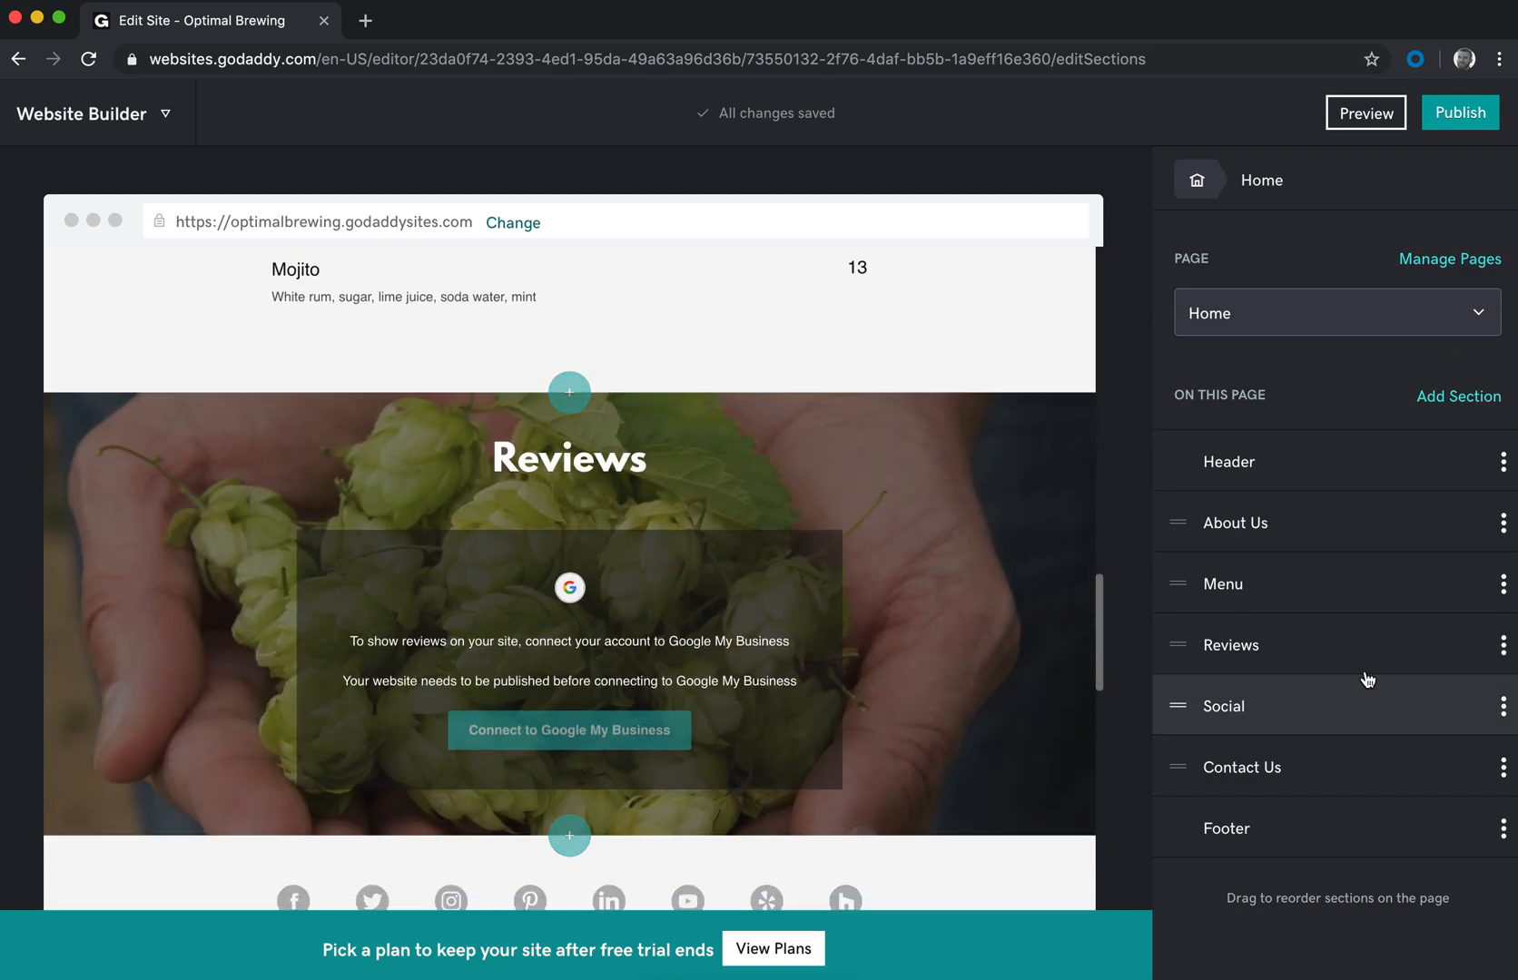
scroll(912, 699, down, 4)
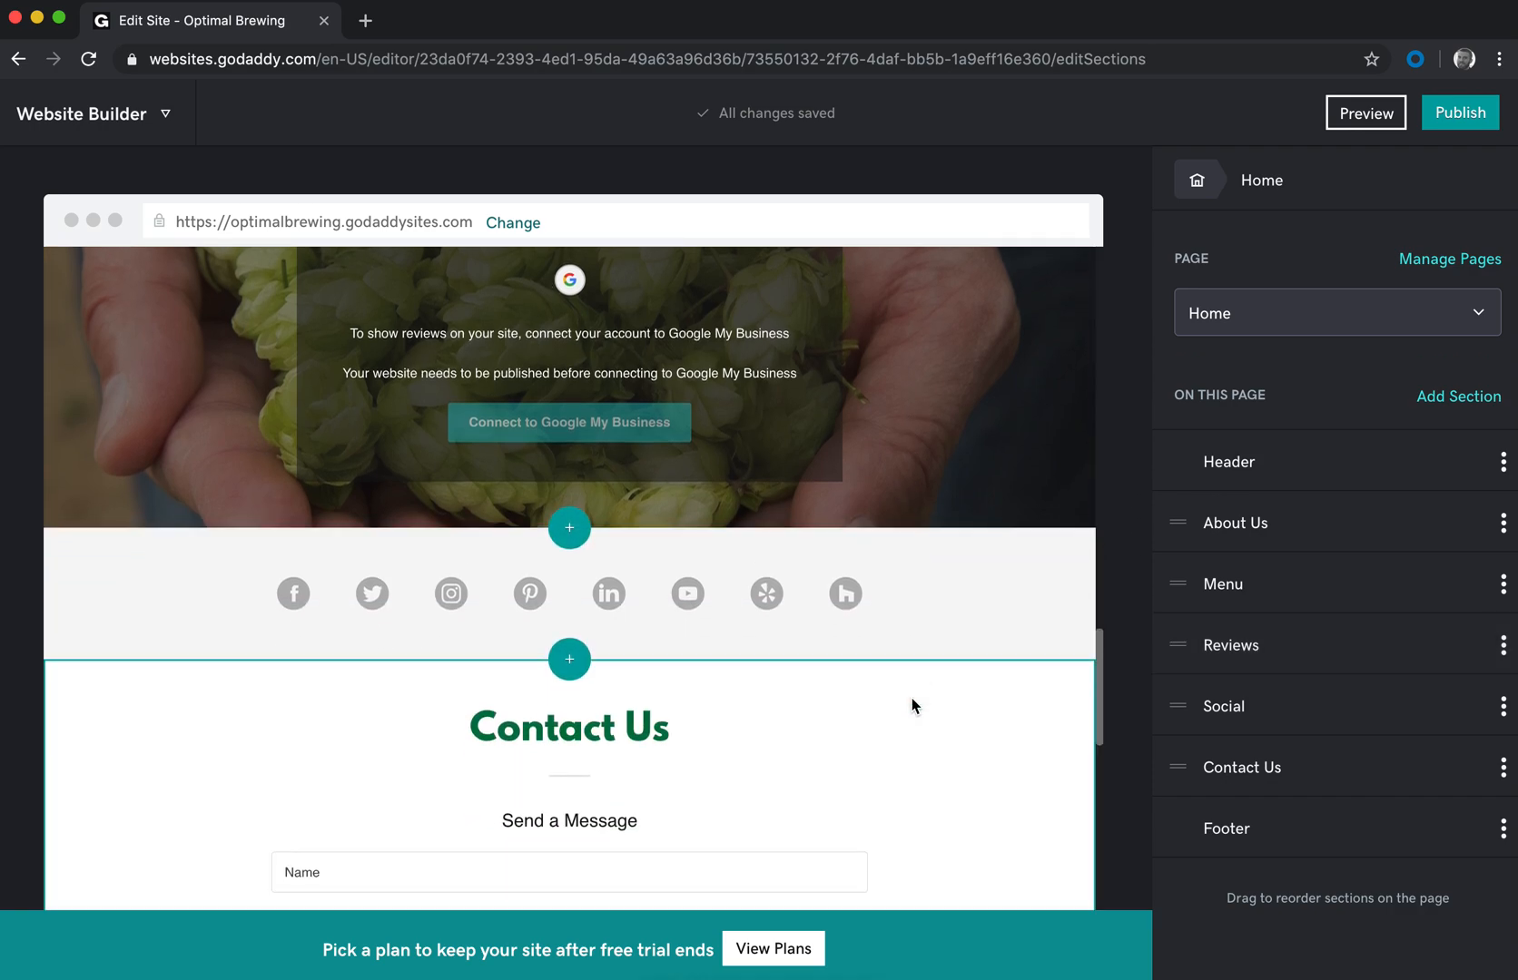
scroll(869, 738, down, 1)
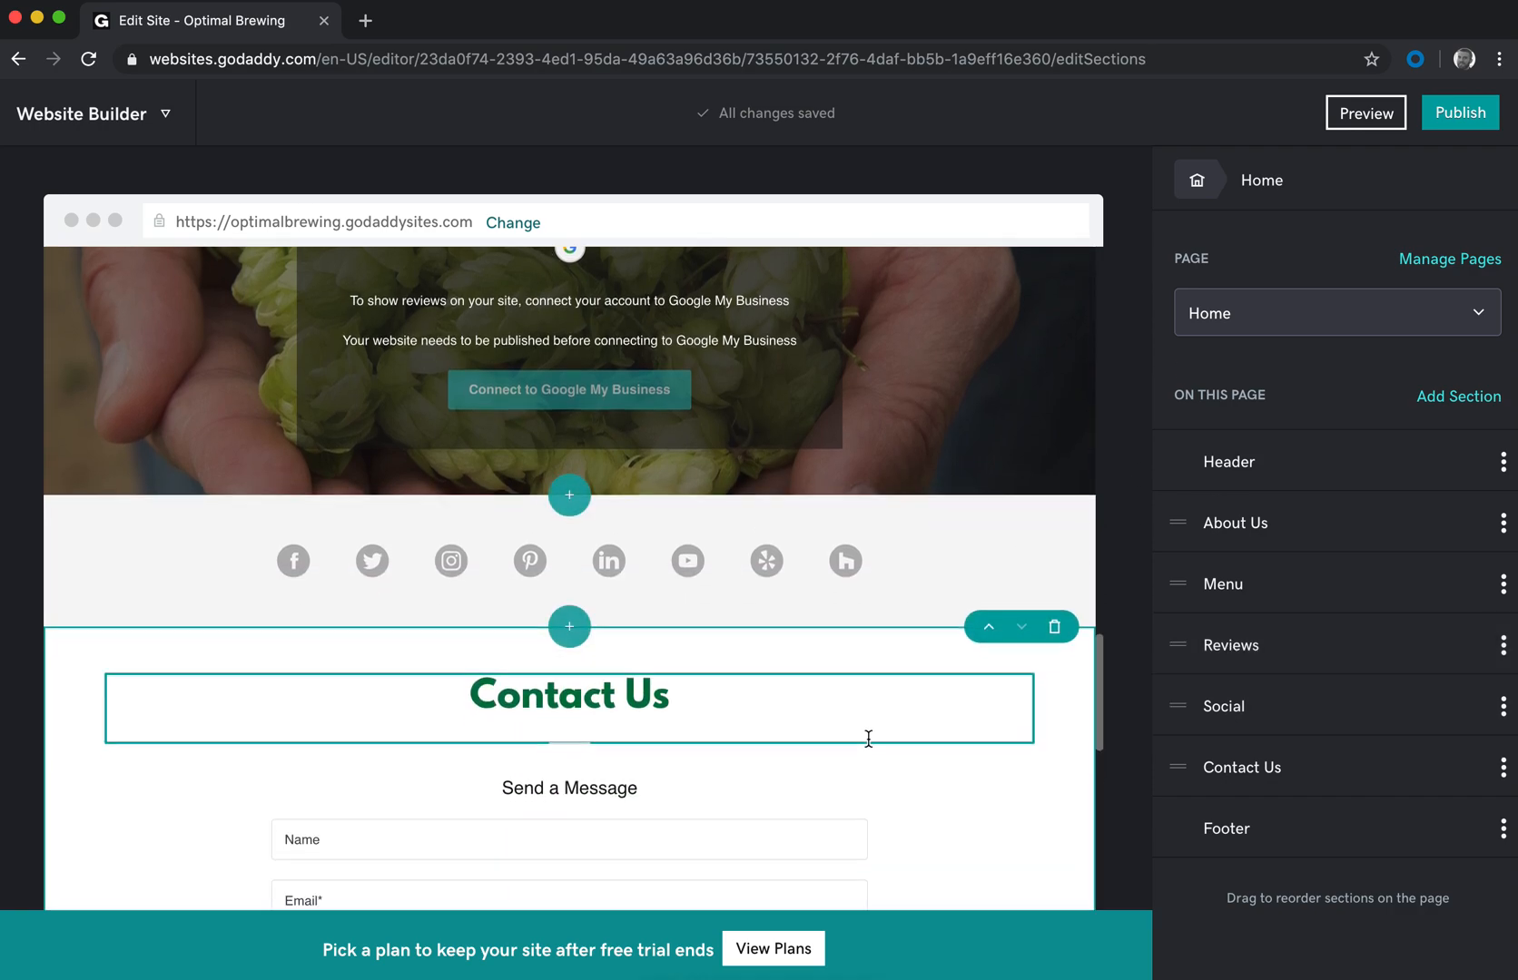
scroll(869, 738, down, 4)
scroll(839, 820, down, 4)
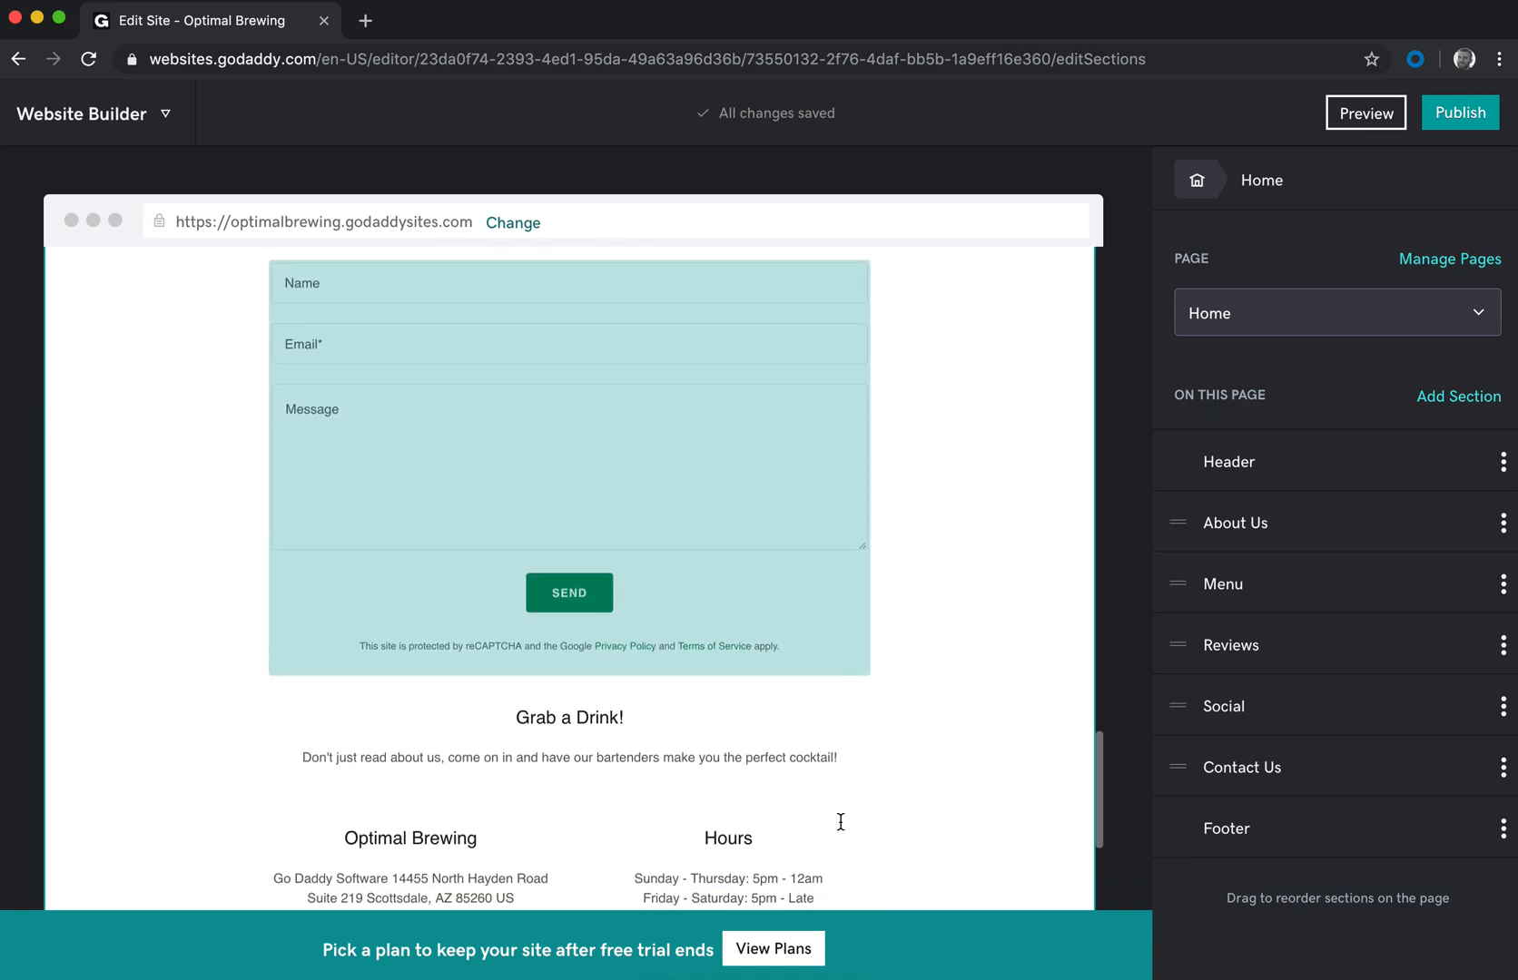
scroll(657, 695, up, 3)
scroll(949, 665, down, 1)
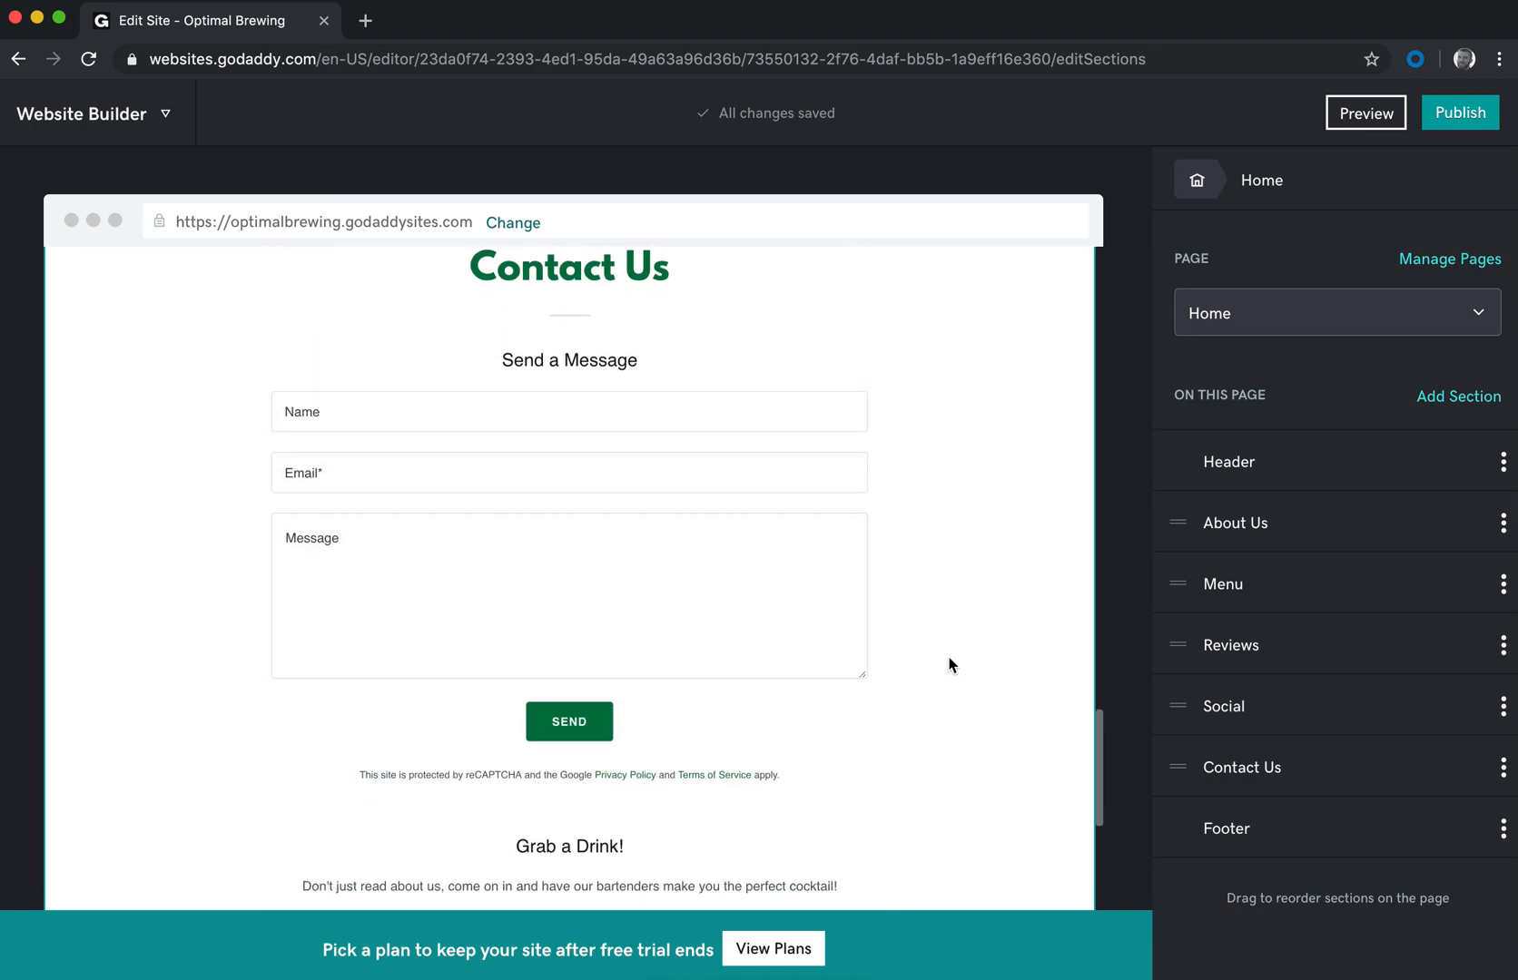
scroll(949, 666, down, 5)
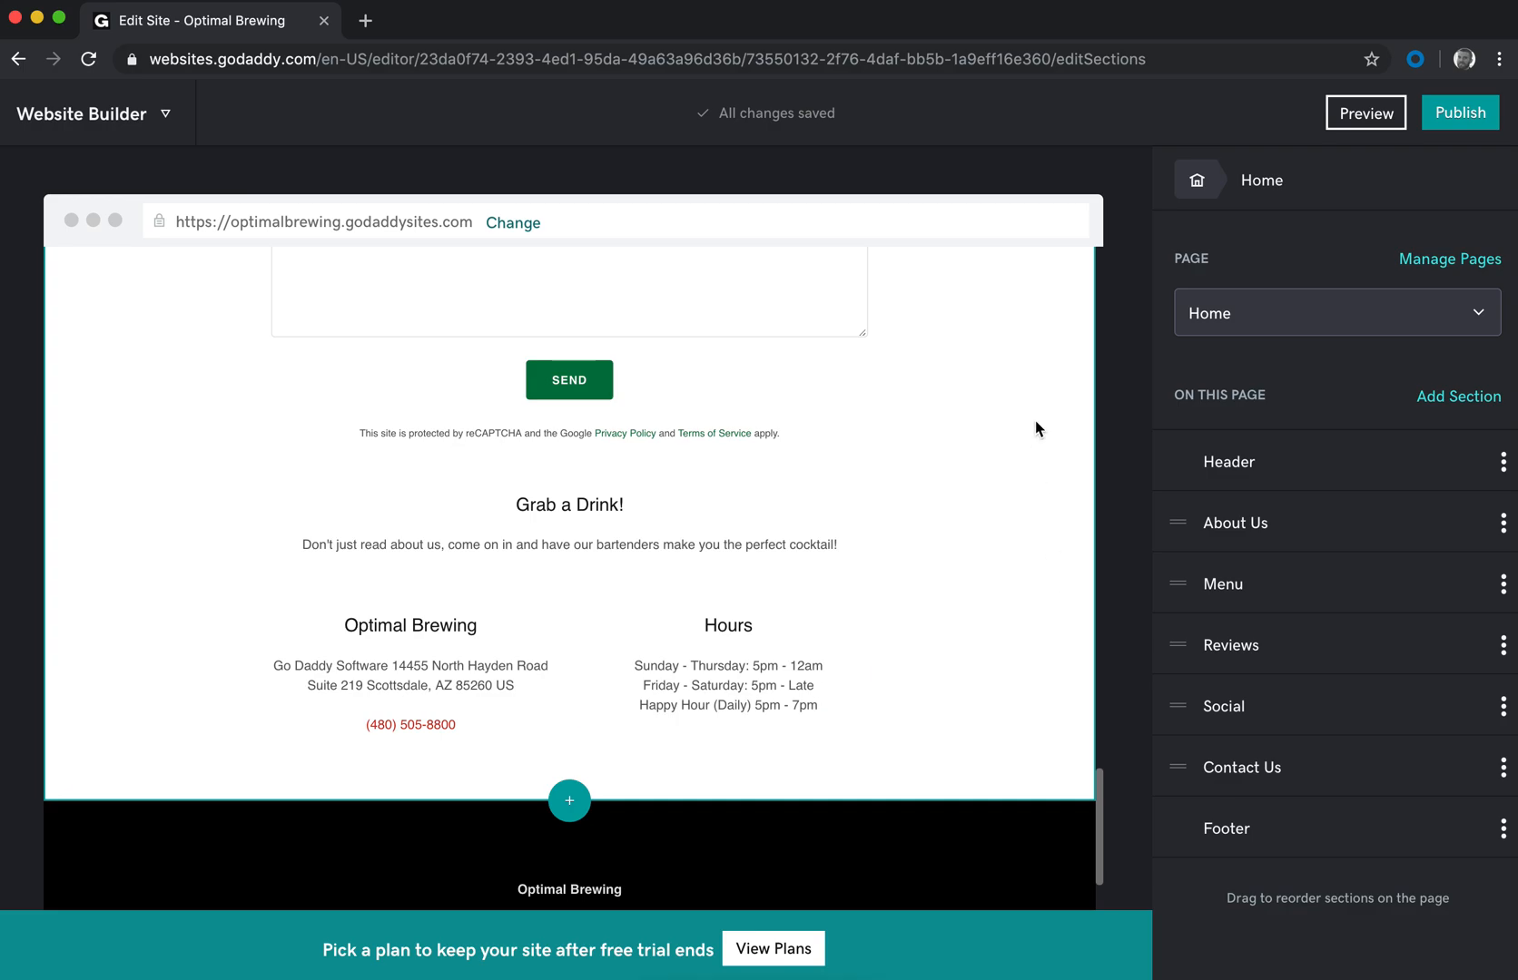
scroll(1035, 420, up, 15)
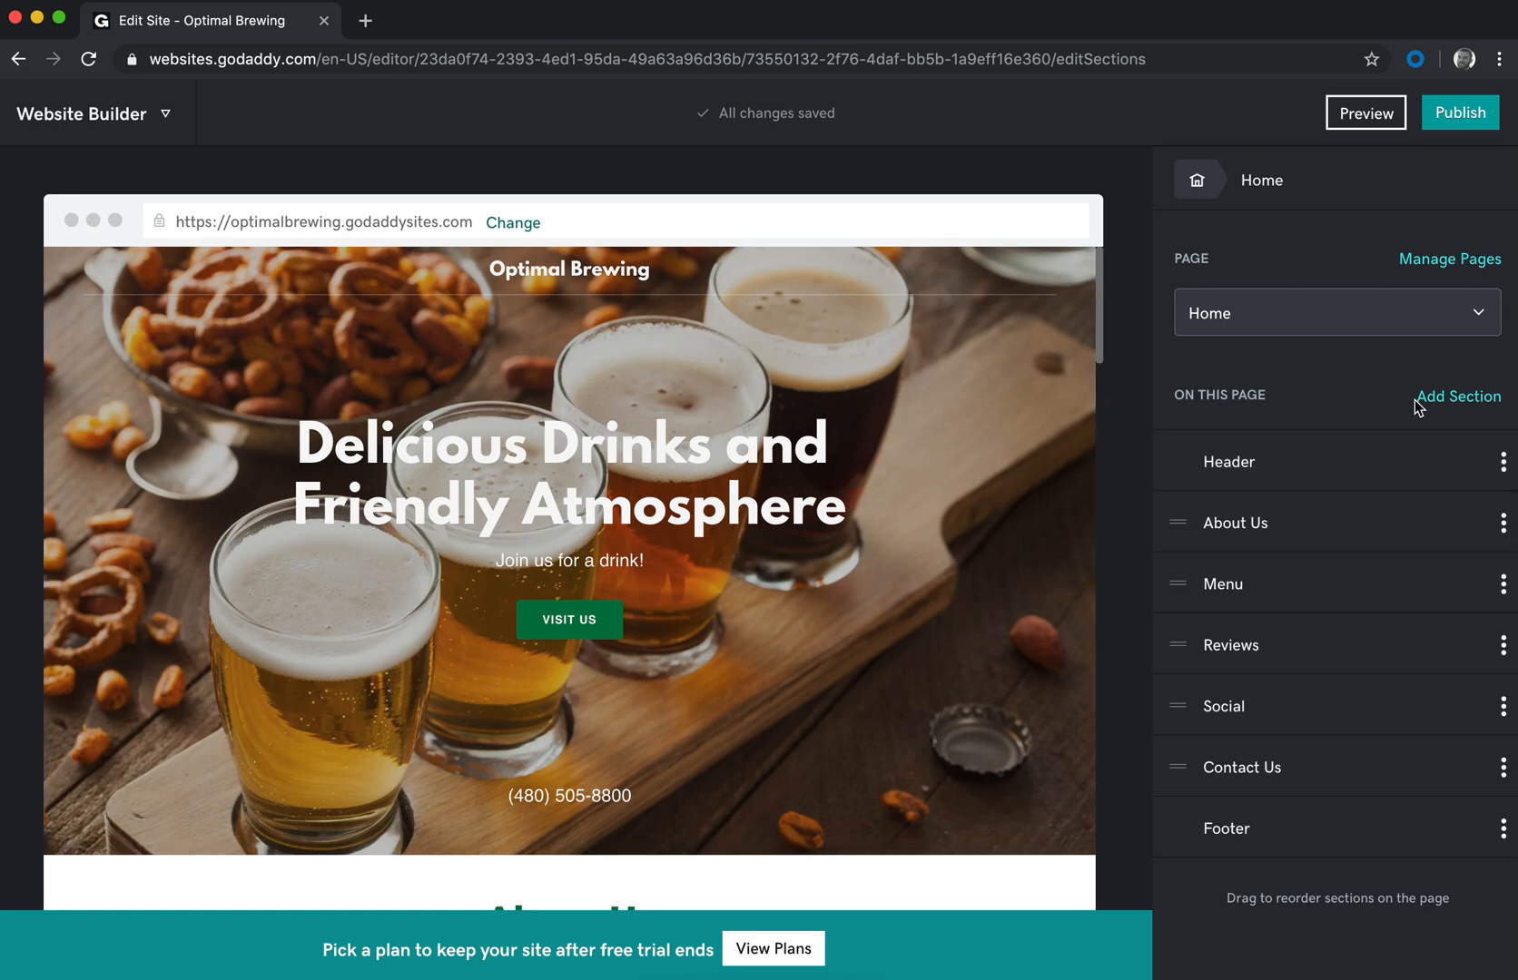
Step: Open the About Us section's settings, try the green accent and restore the white accent
click(1307, 536)
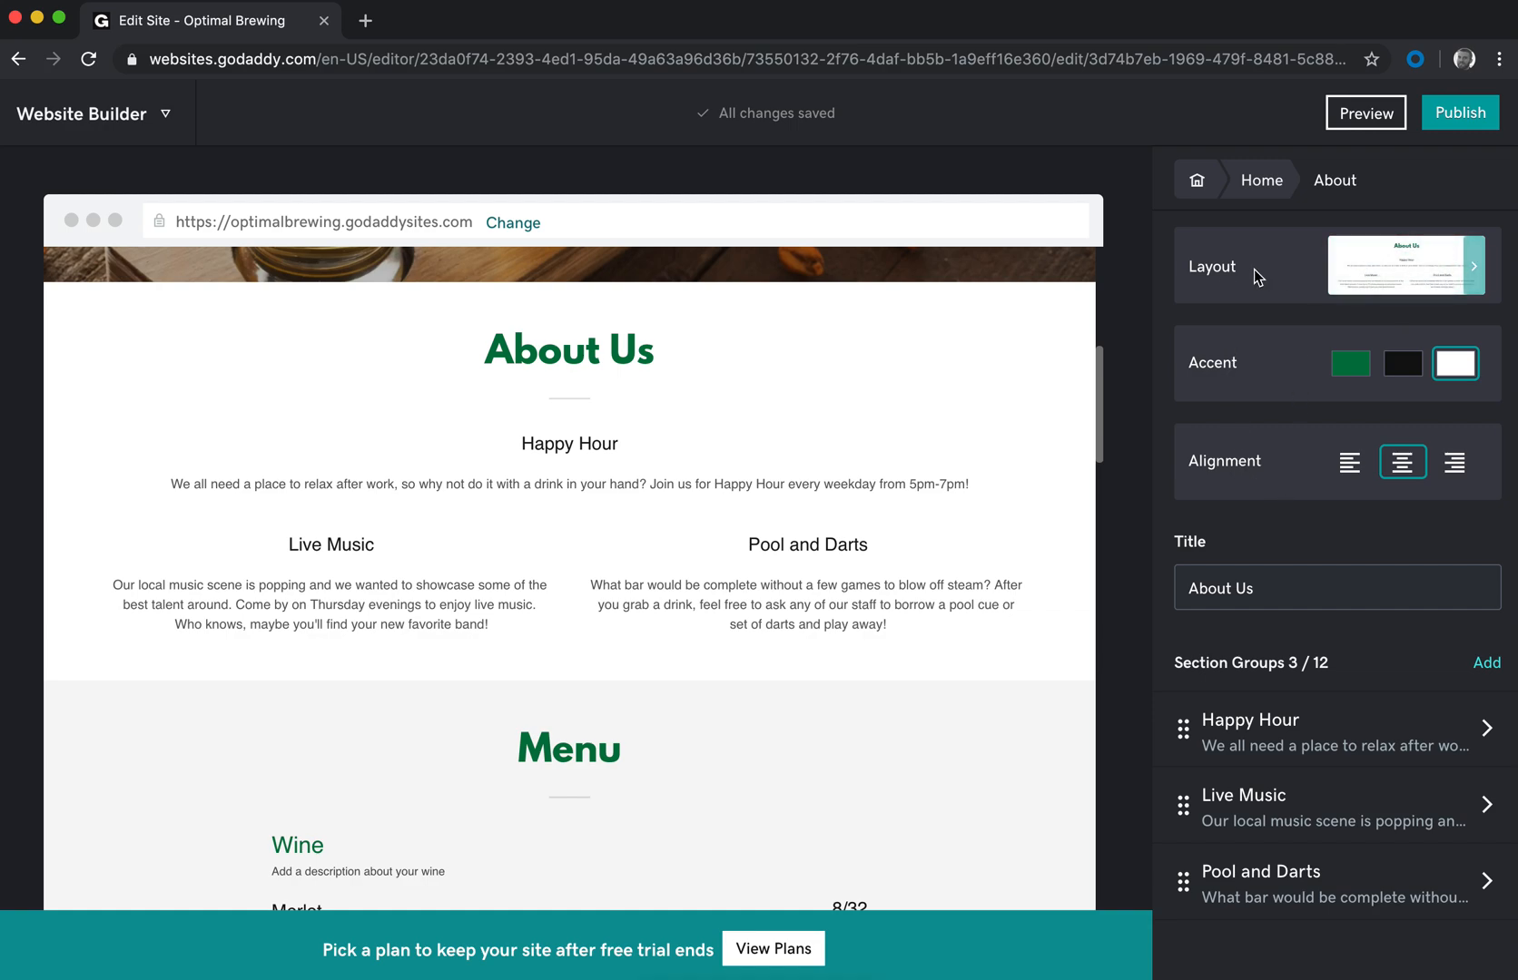
click(1352, 373)
click(1466, 366)
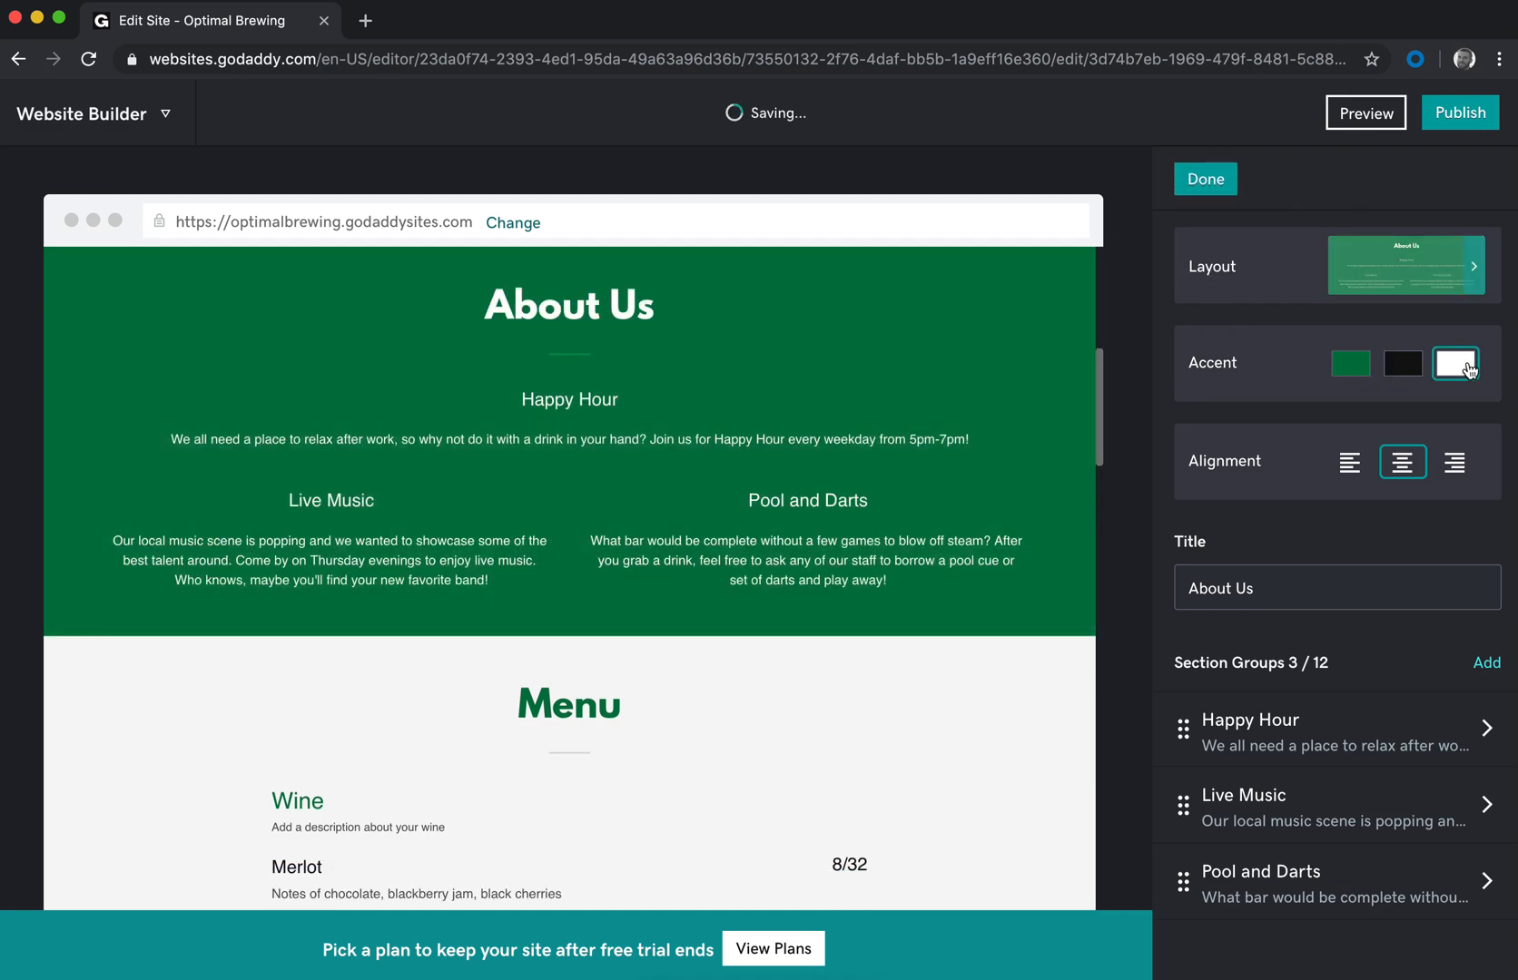
Step: Browse the About Us section's layouts without choosing one, and try left alignment before restoring centered alignment
click(1426, 257)
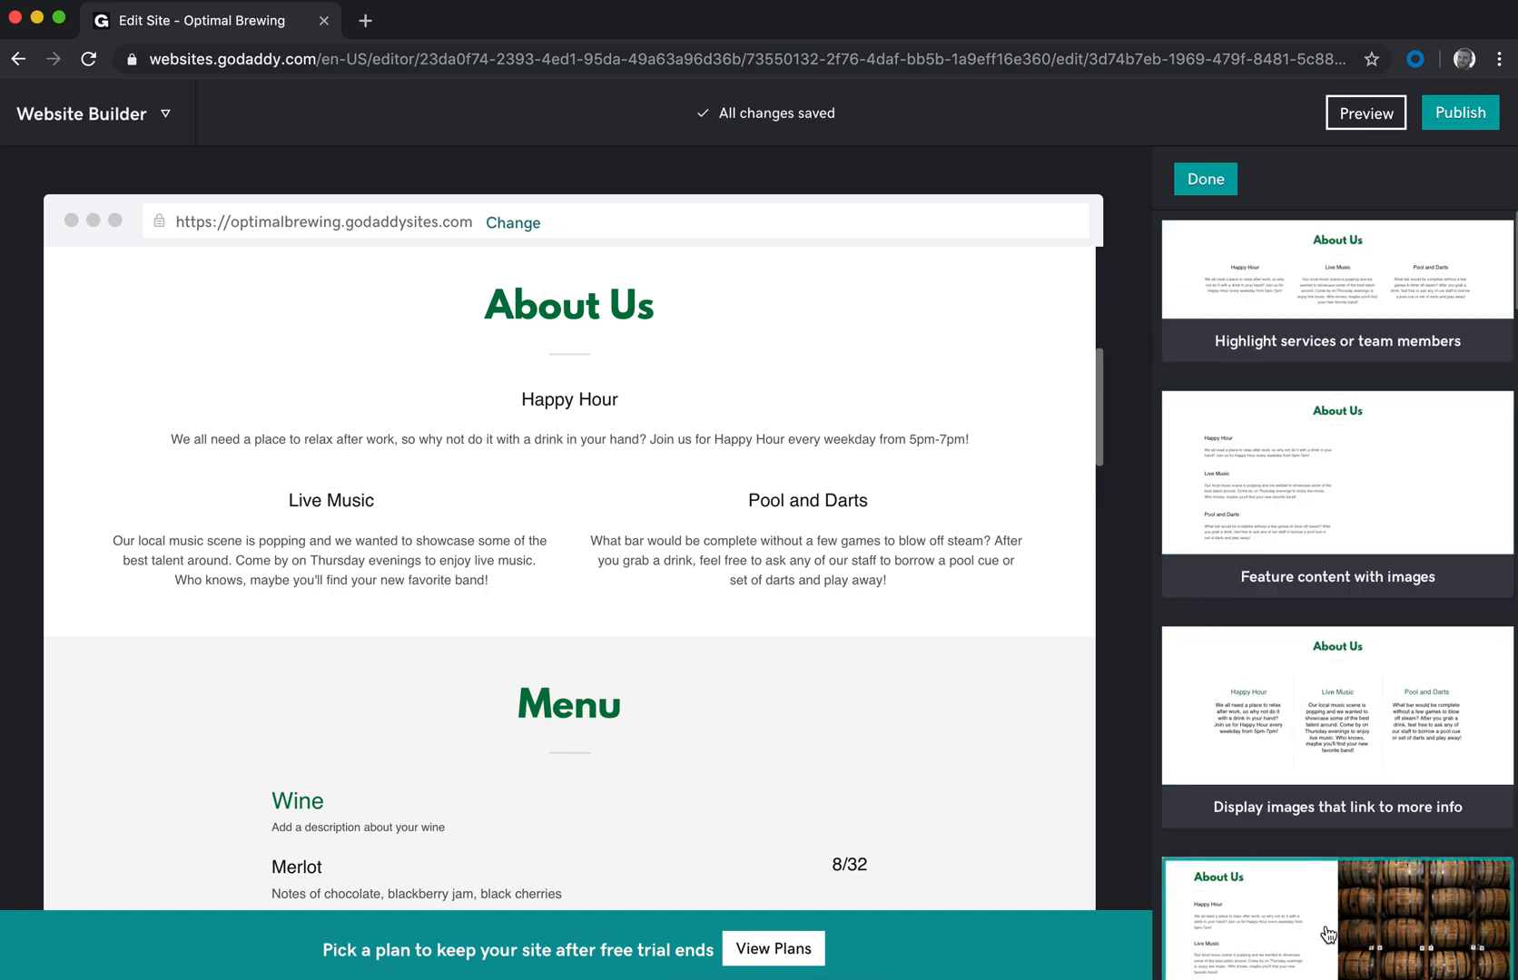
scroll(1330, 763, down, 3)
scroll(1321, 760, down, 6)
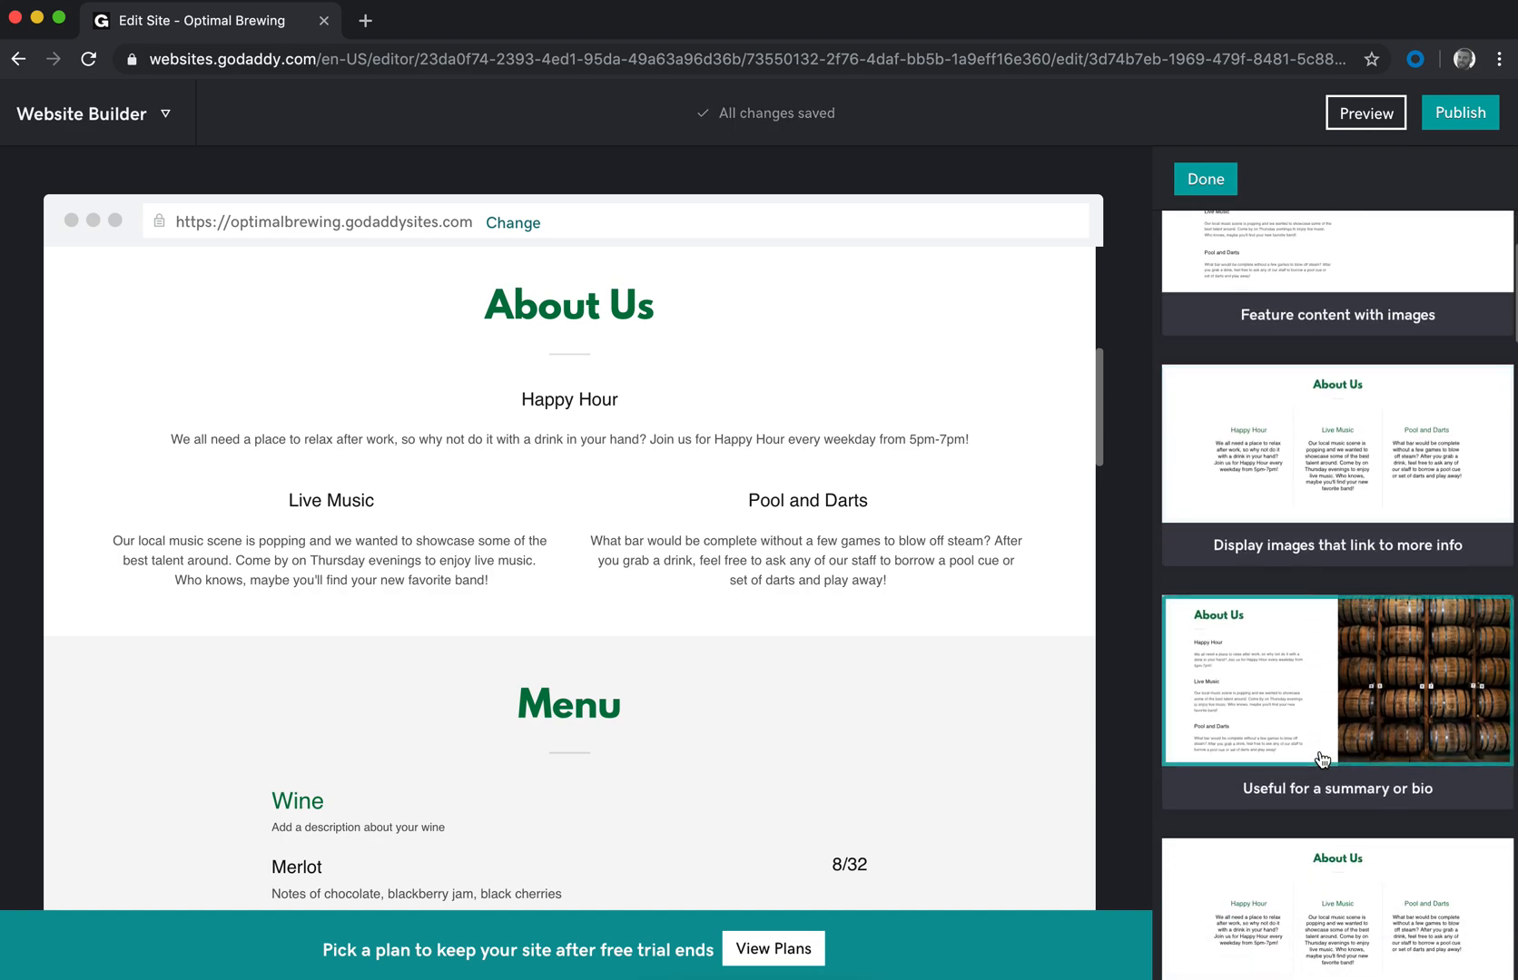
scroll(1320, 751, up, 9)
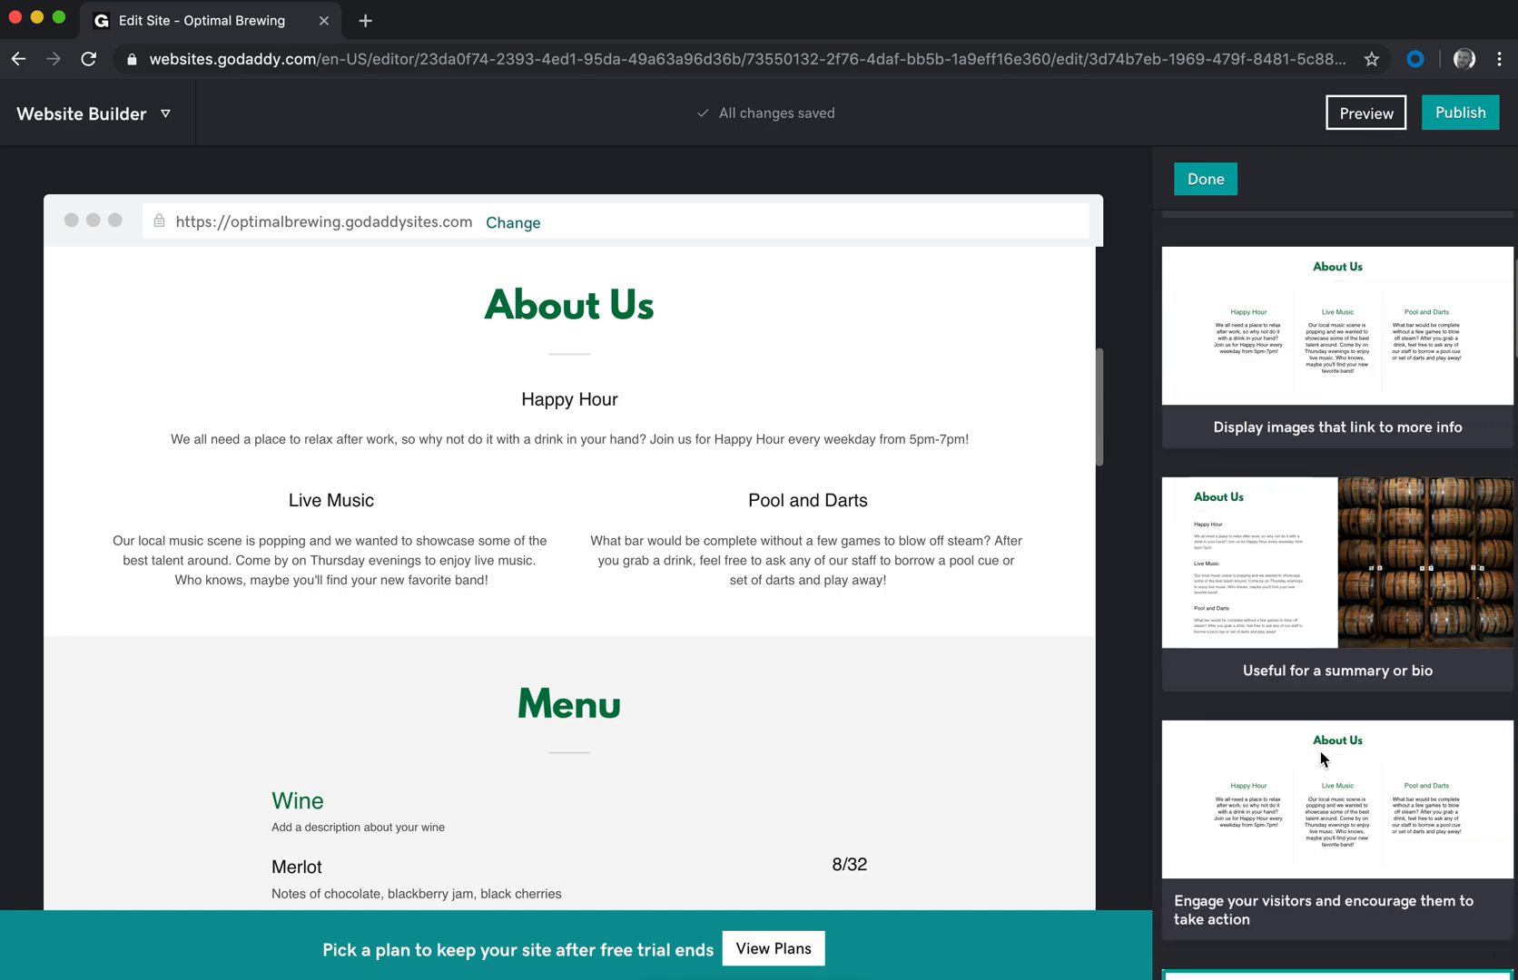
click(1201, 166)
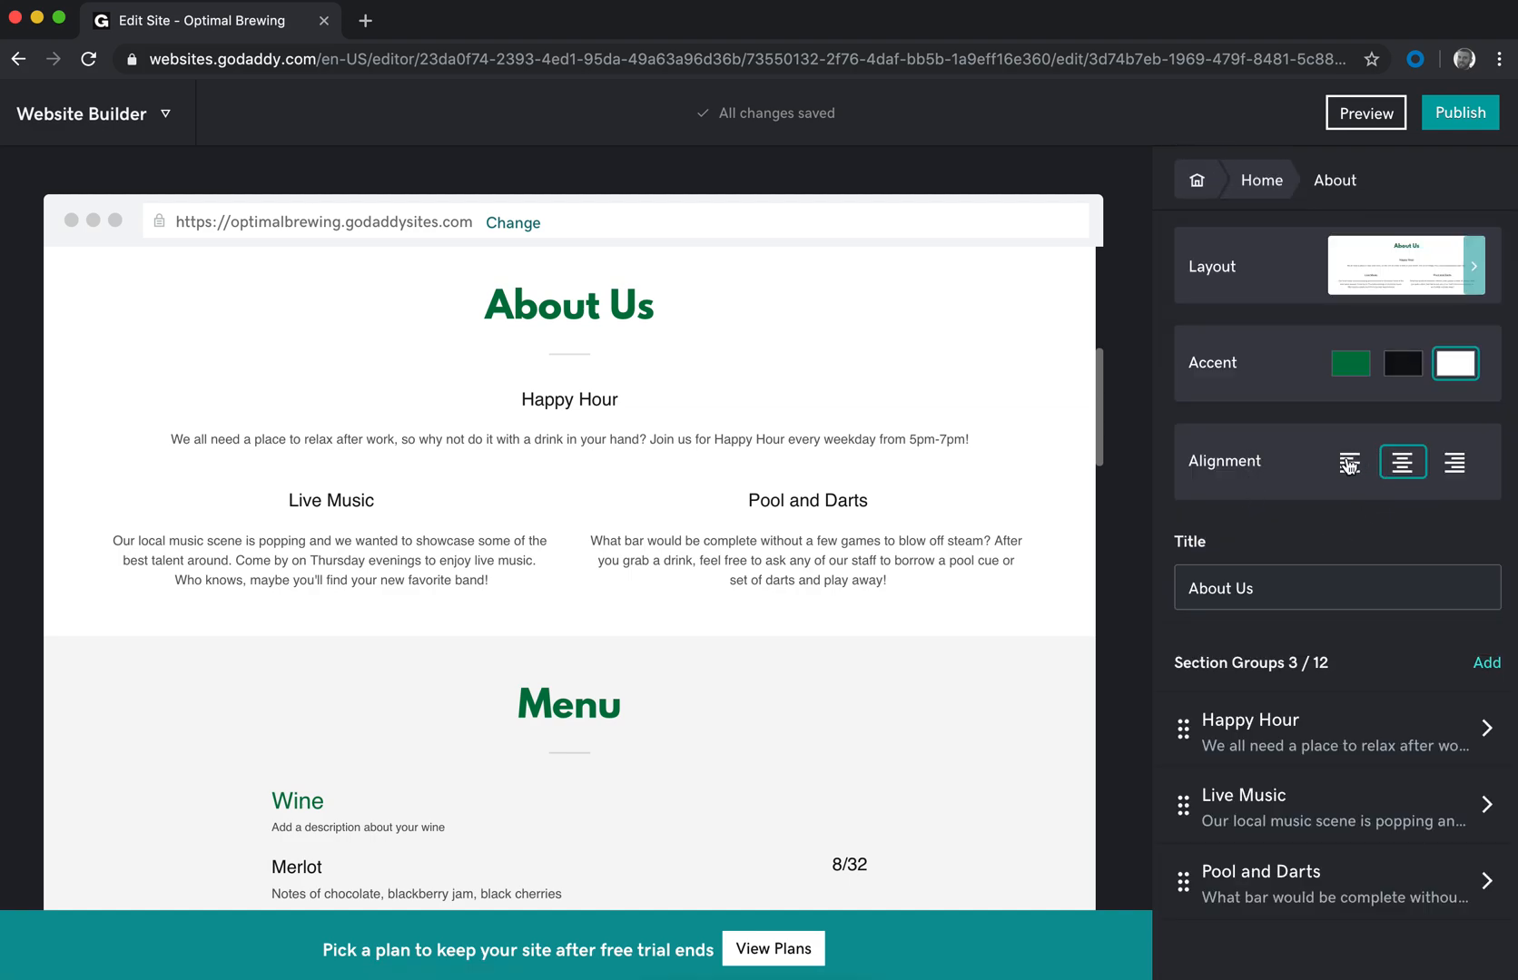
click(1350, 466)
click(1402, 465)
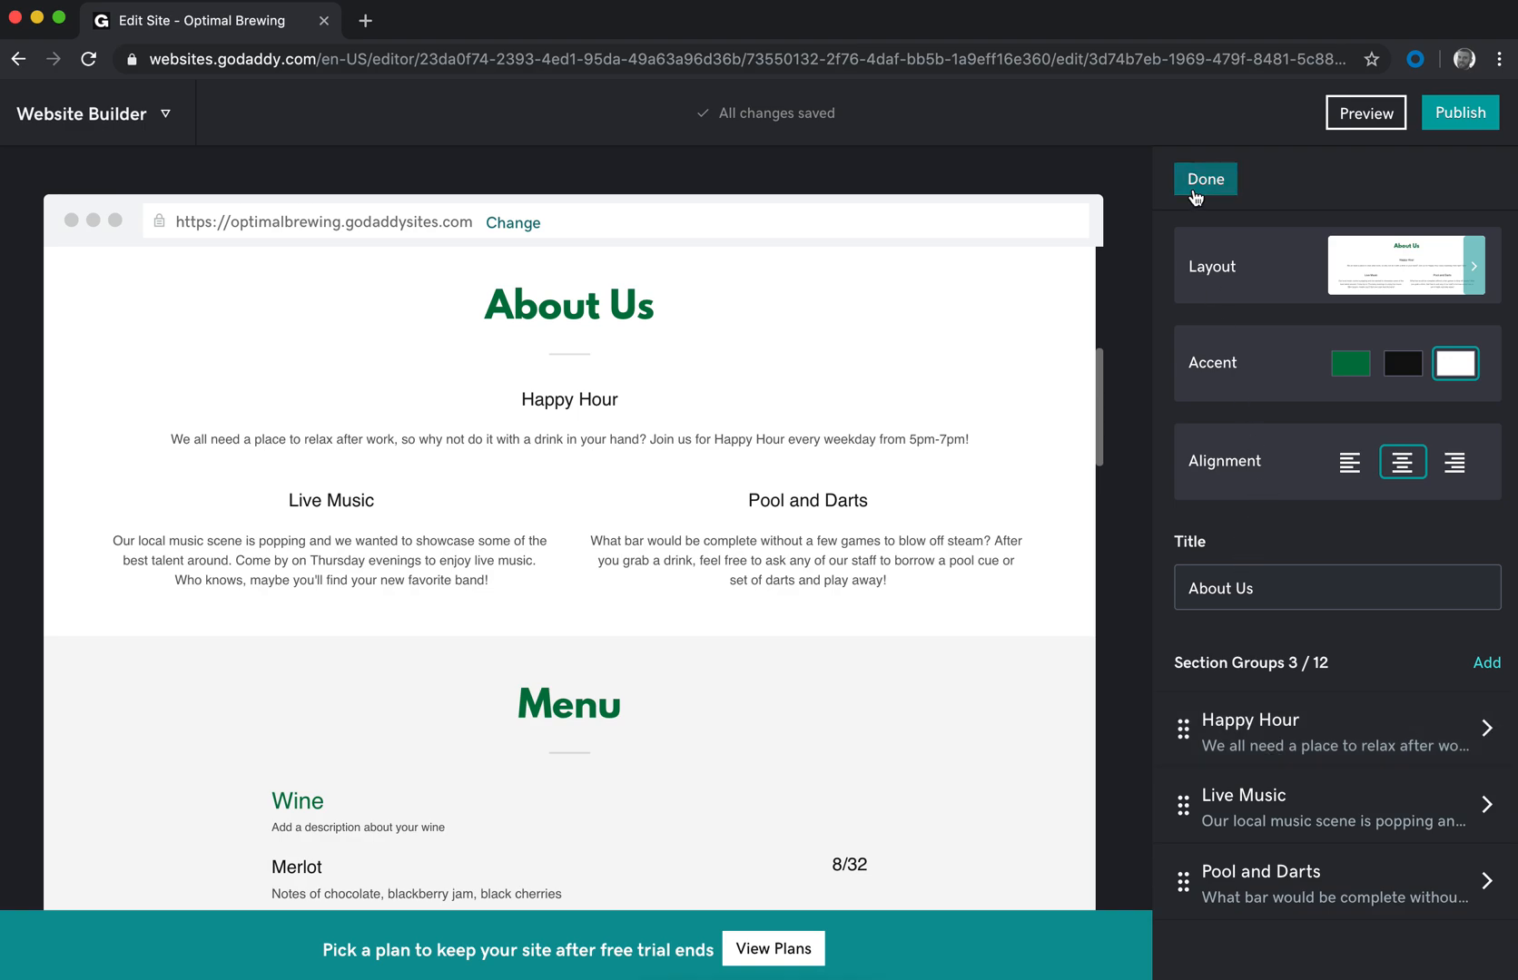
Step: Close the About Us settings, examine the settings of the Menu and Social sections, and return to the Home page's header
click(1203, 188)
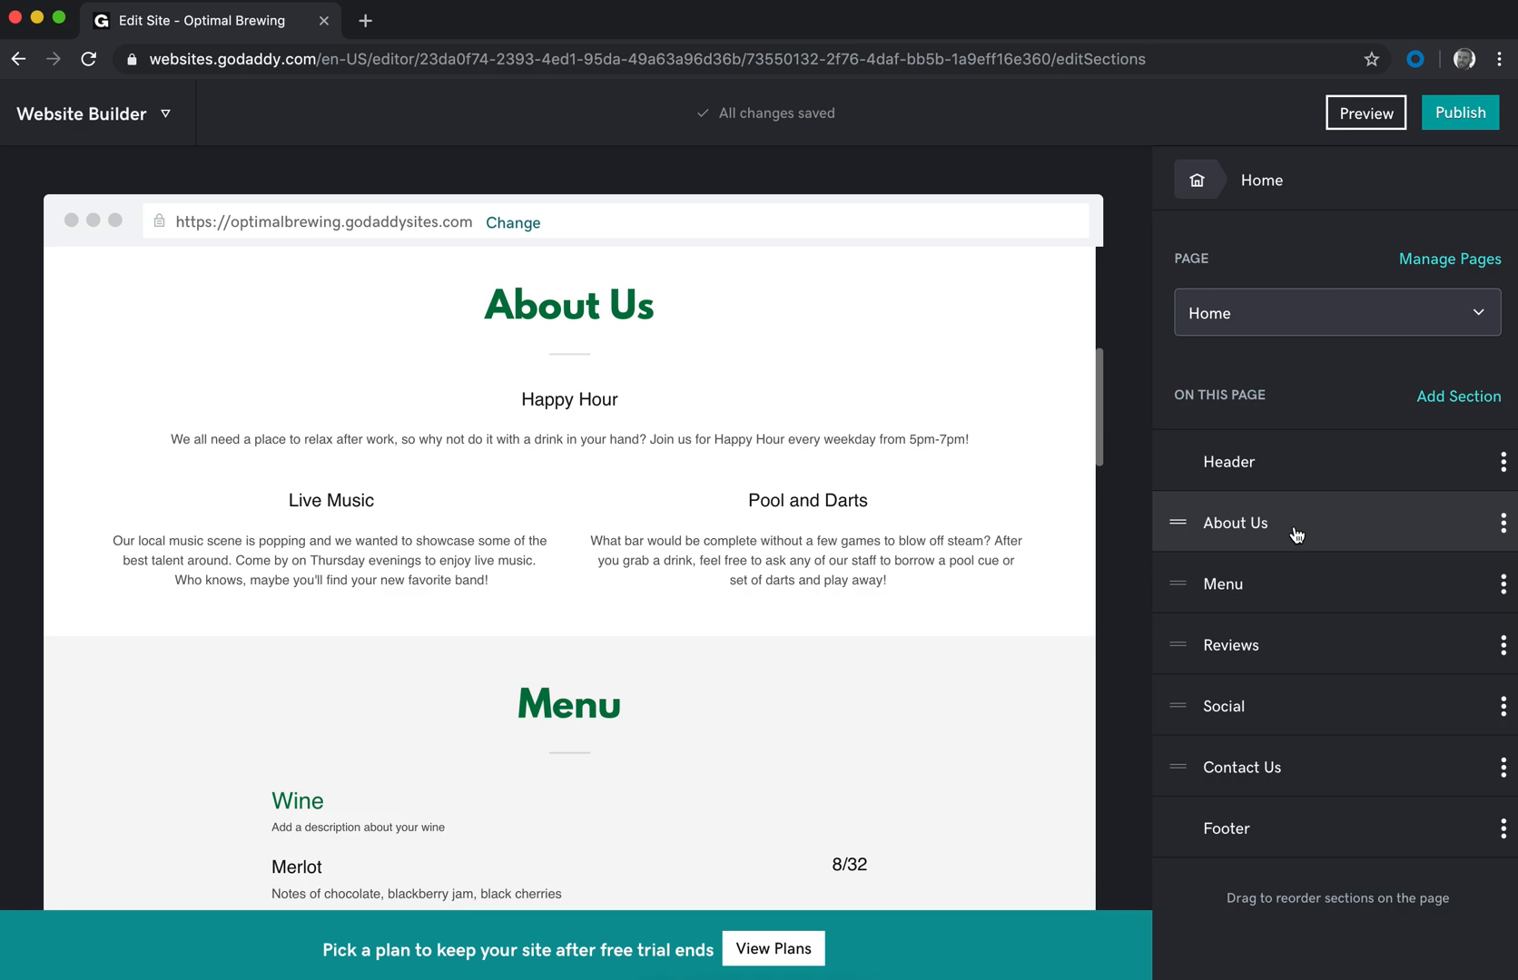
click(1298, 590)
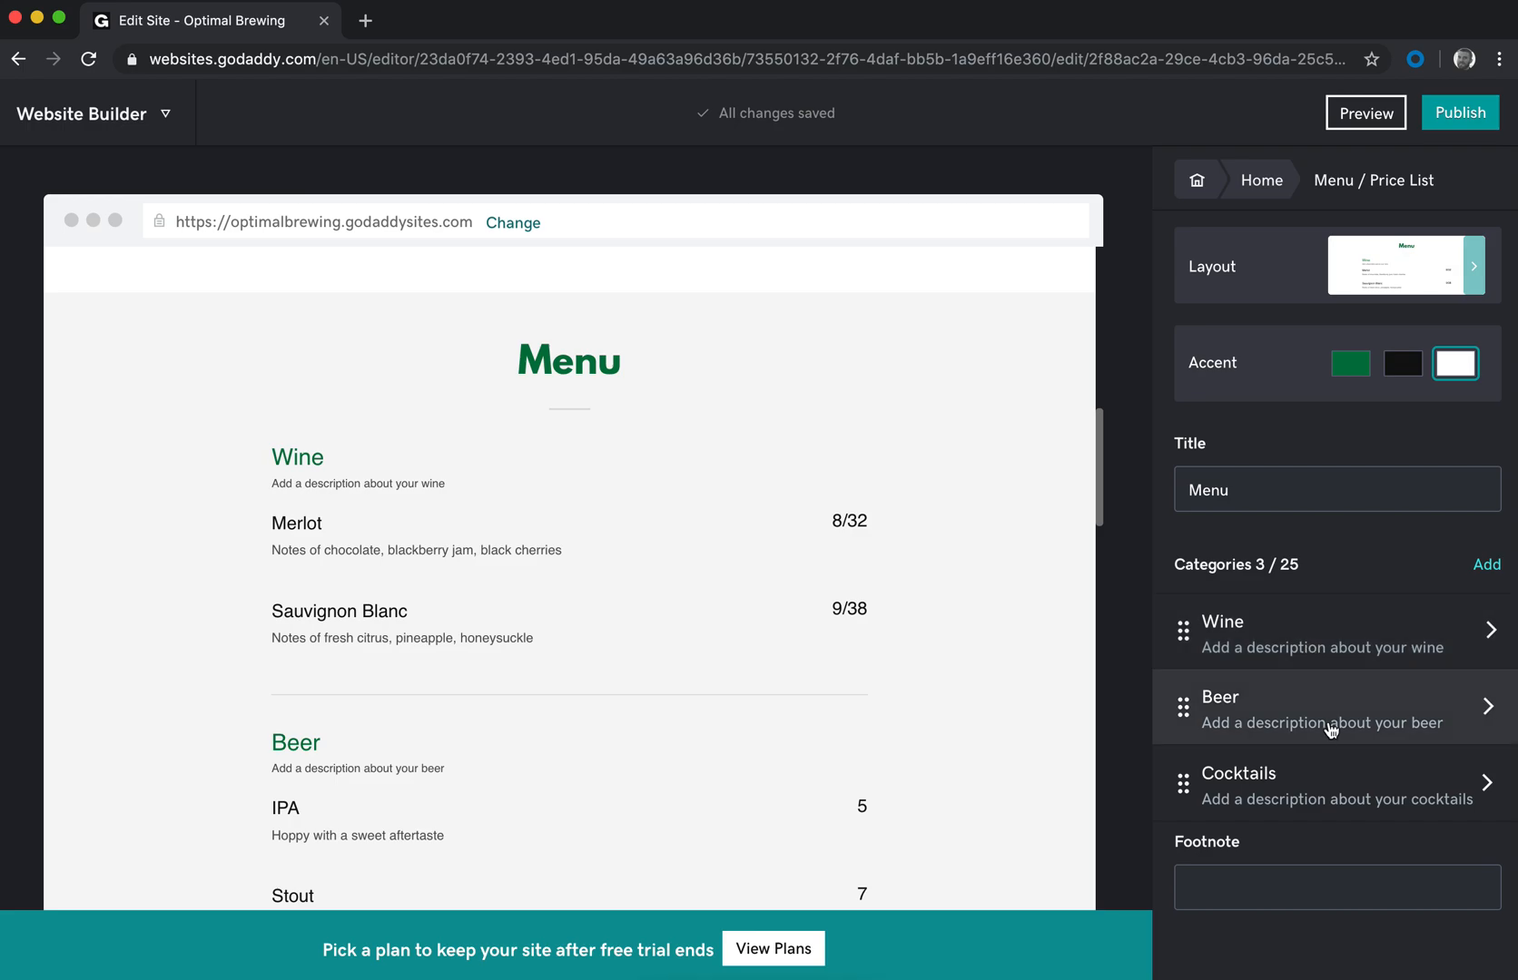
click(1275, 182)
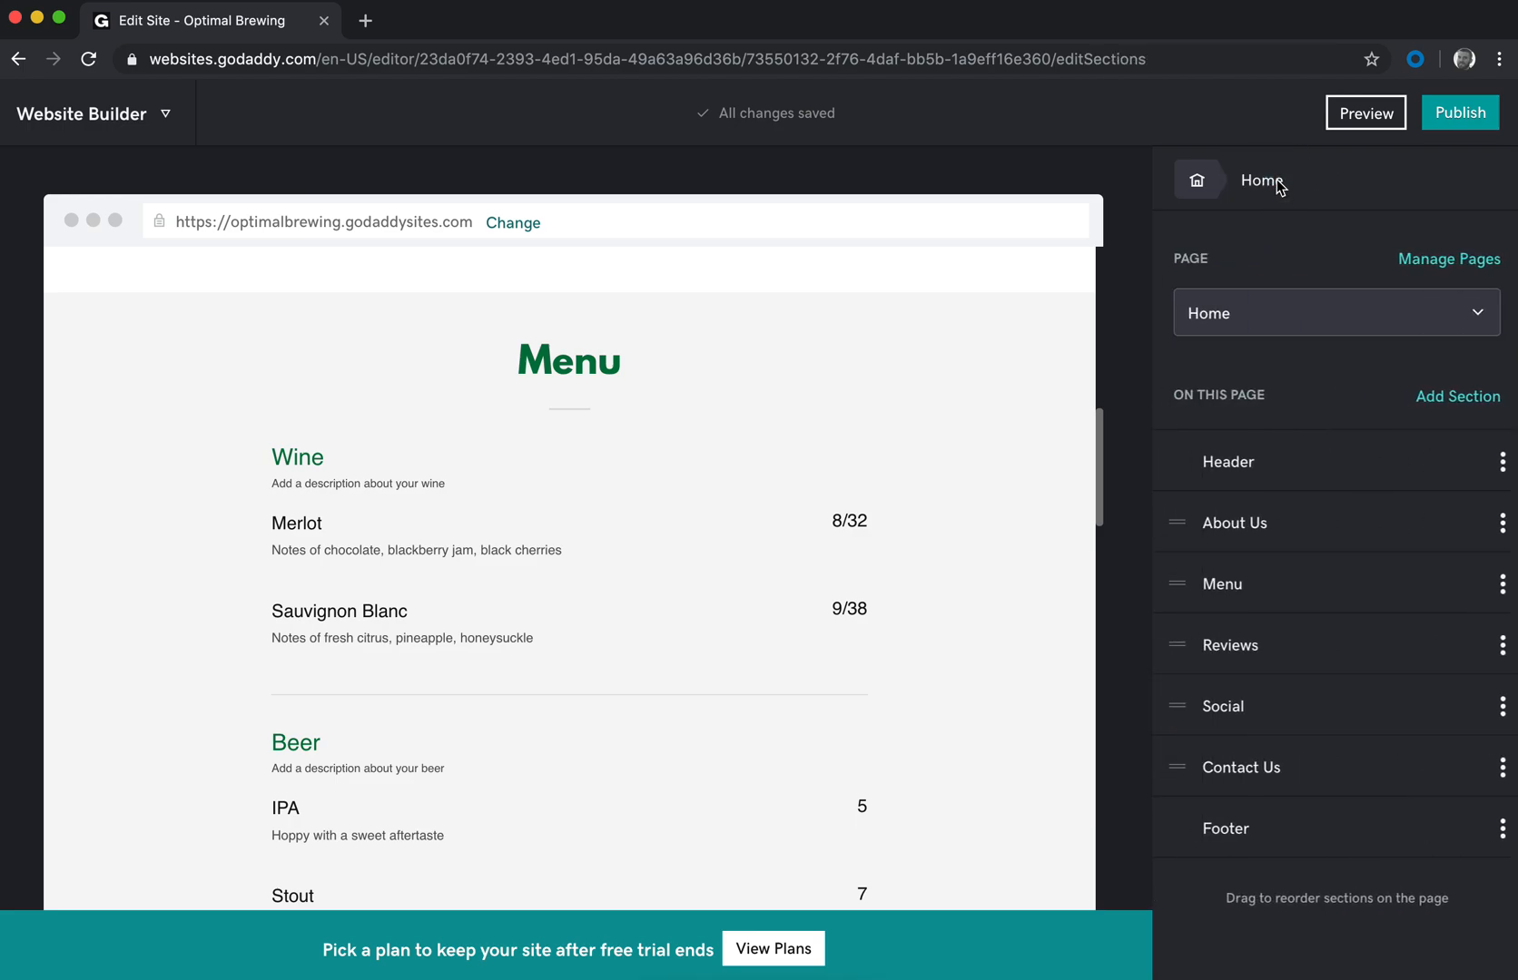
click(1269, 726)
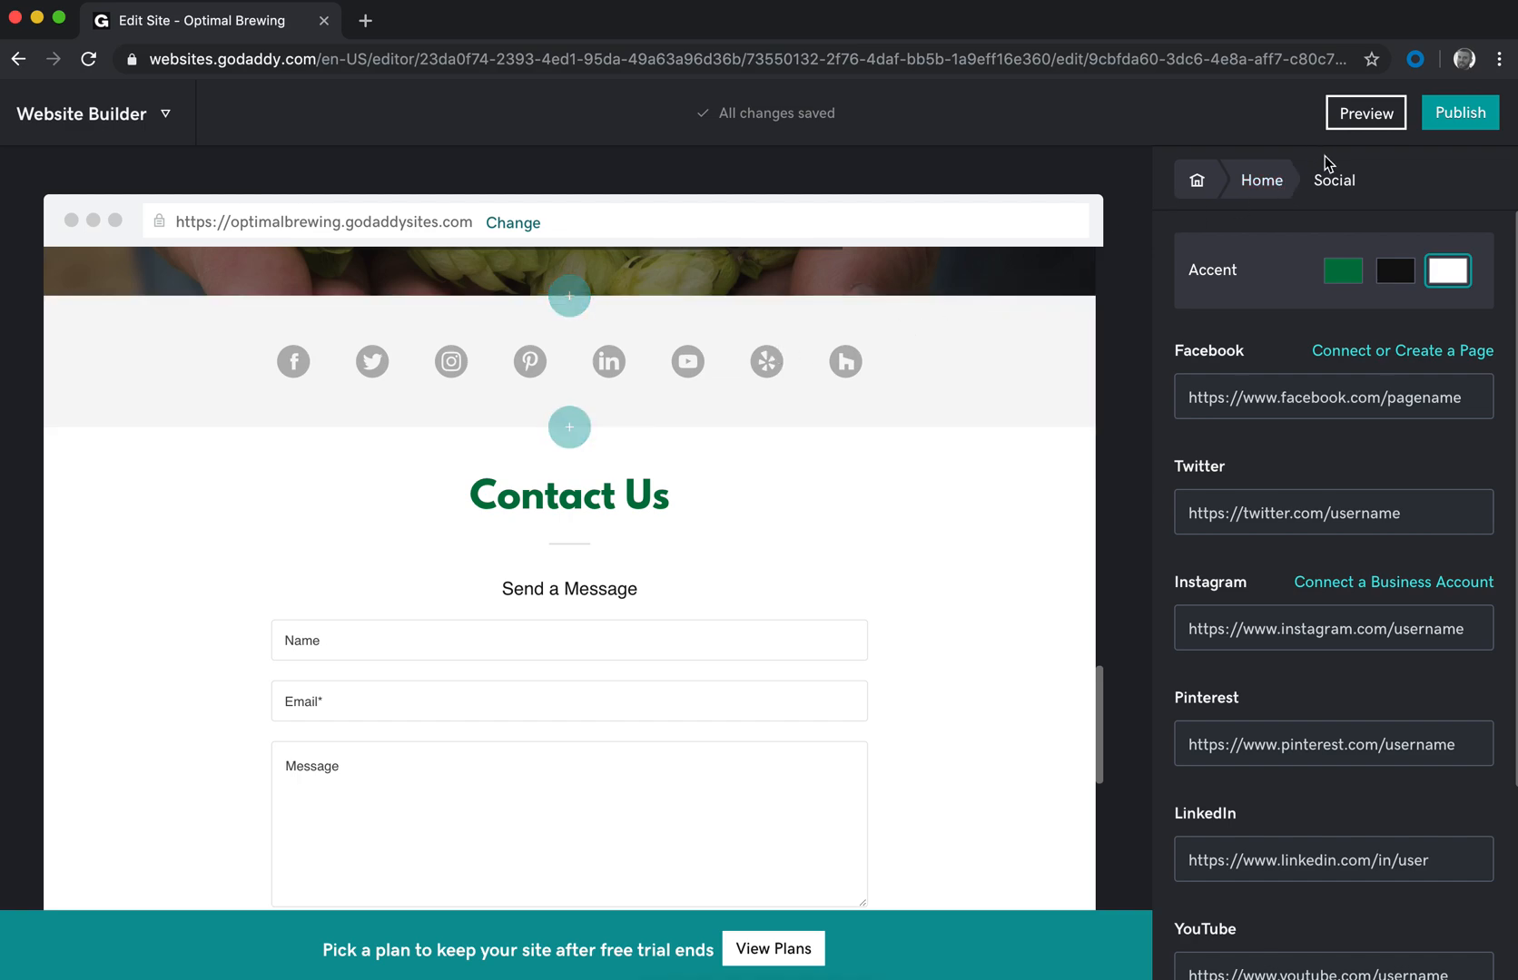
click(1282, 178)
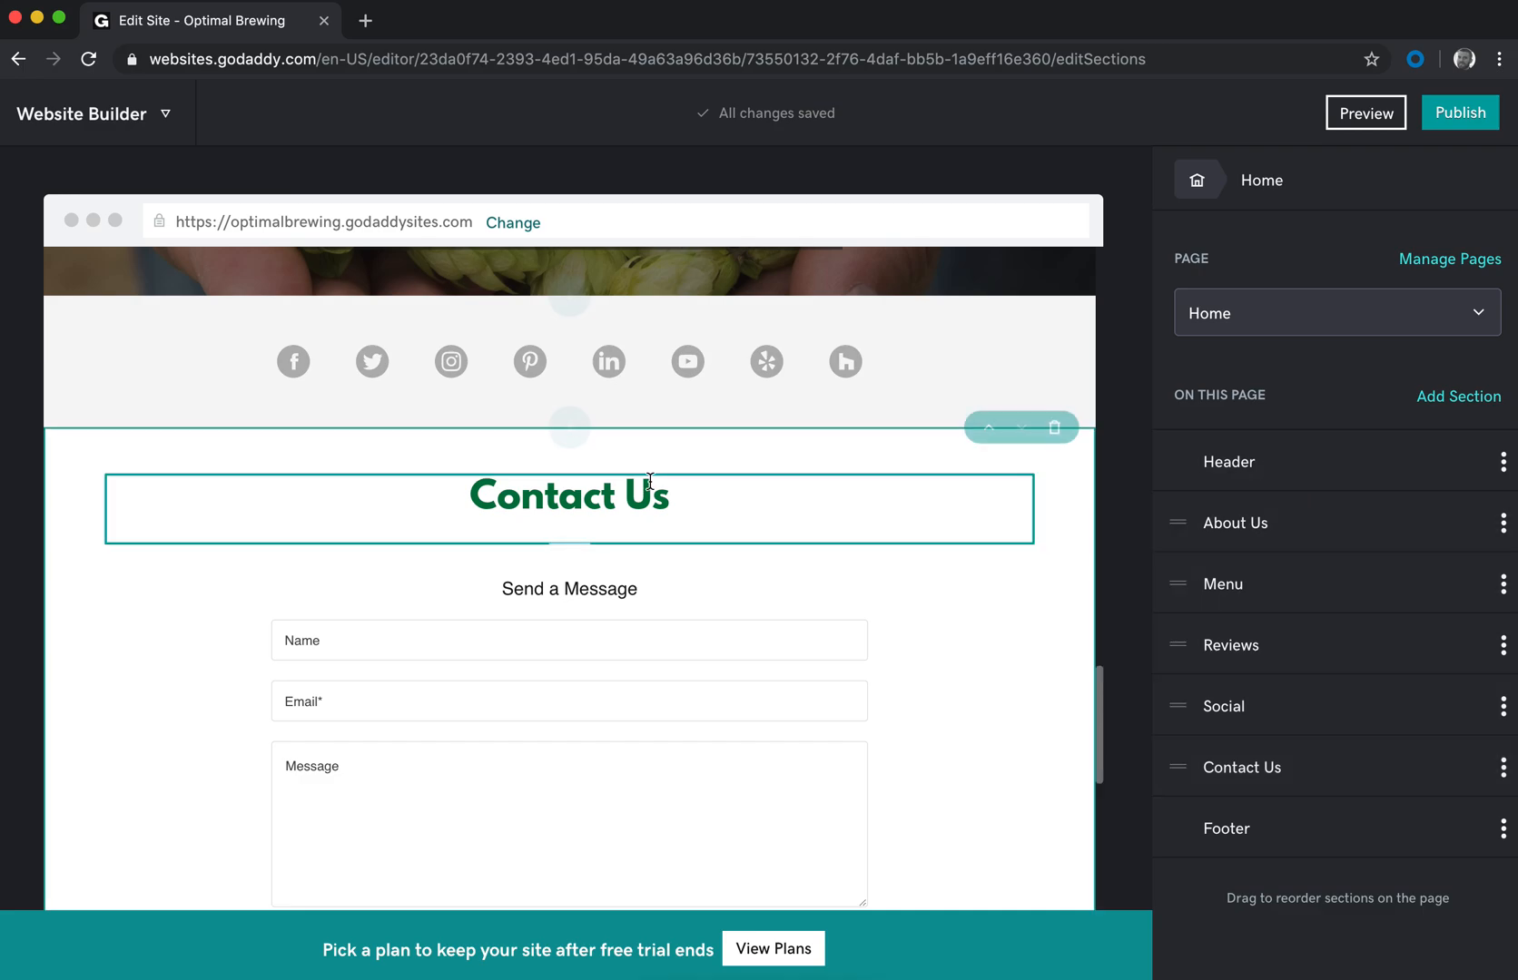
scroll(710, 440, up, 15)
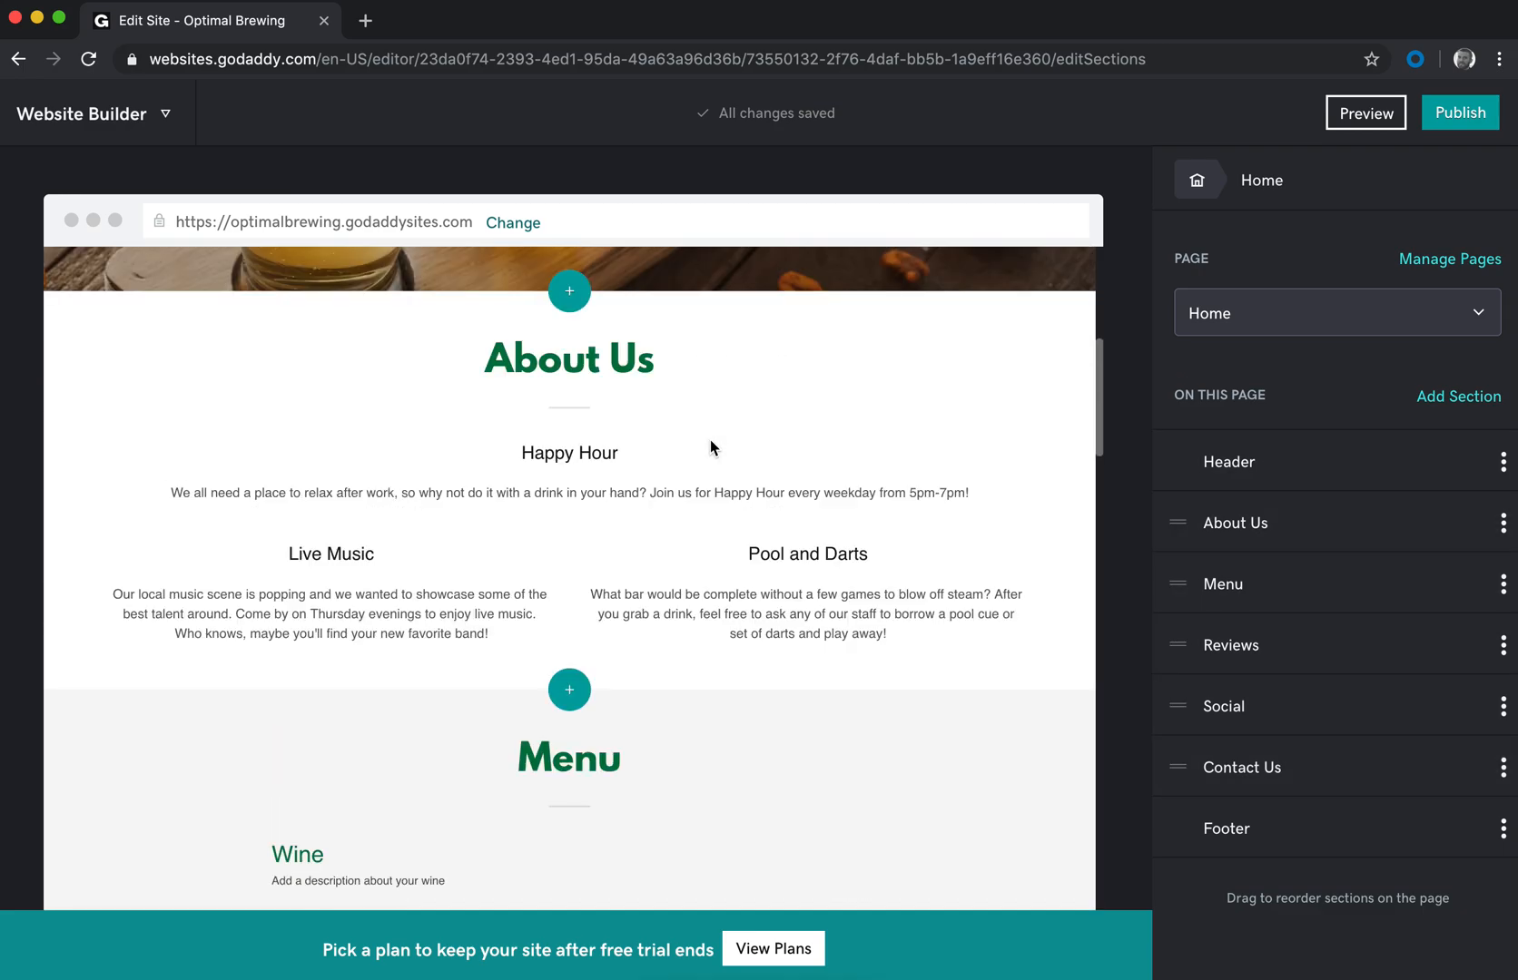
scroll(710, 440, up, 5)
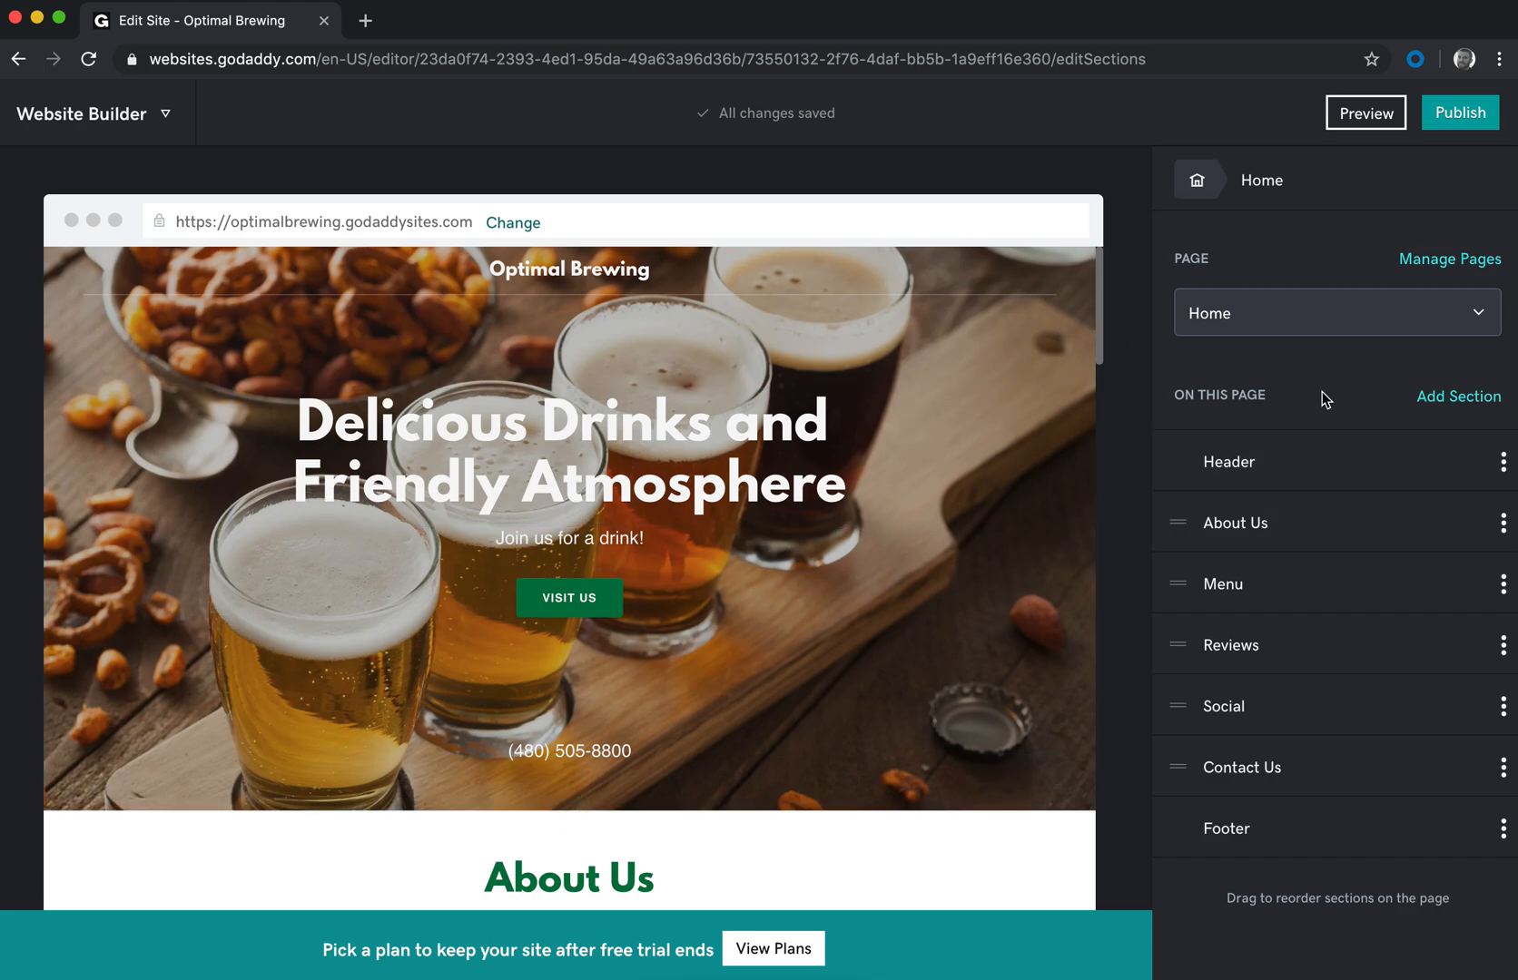
Step: Open the promotional banner settings of the Home page's header and enable the promotion
click(1276, 474)
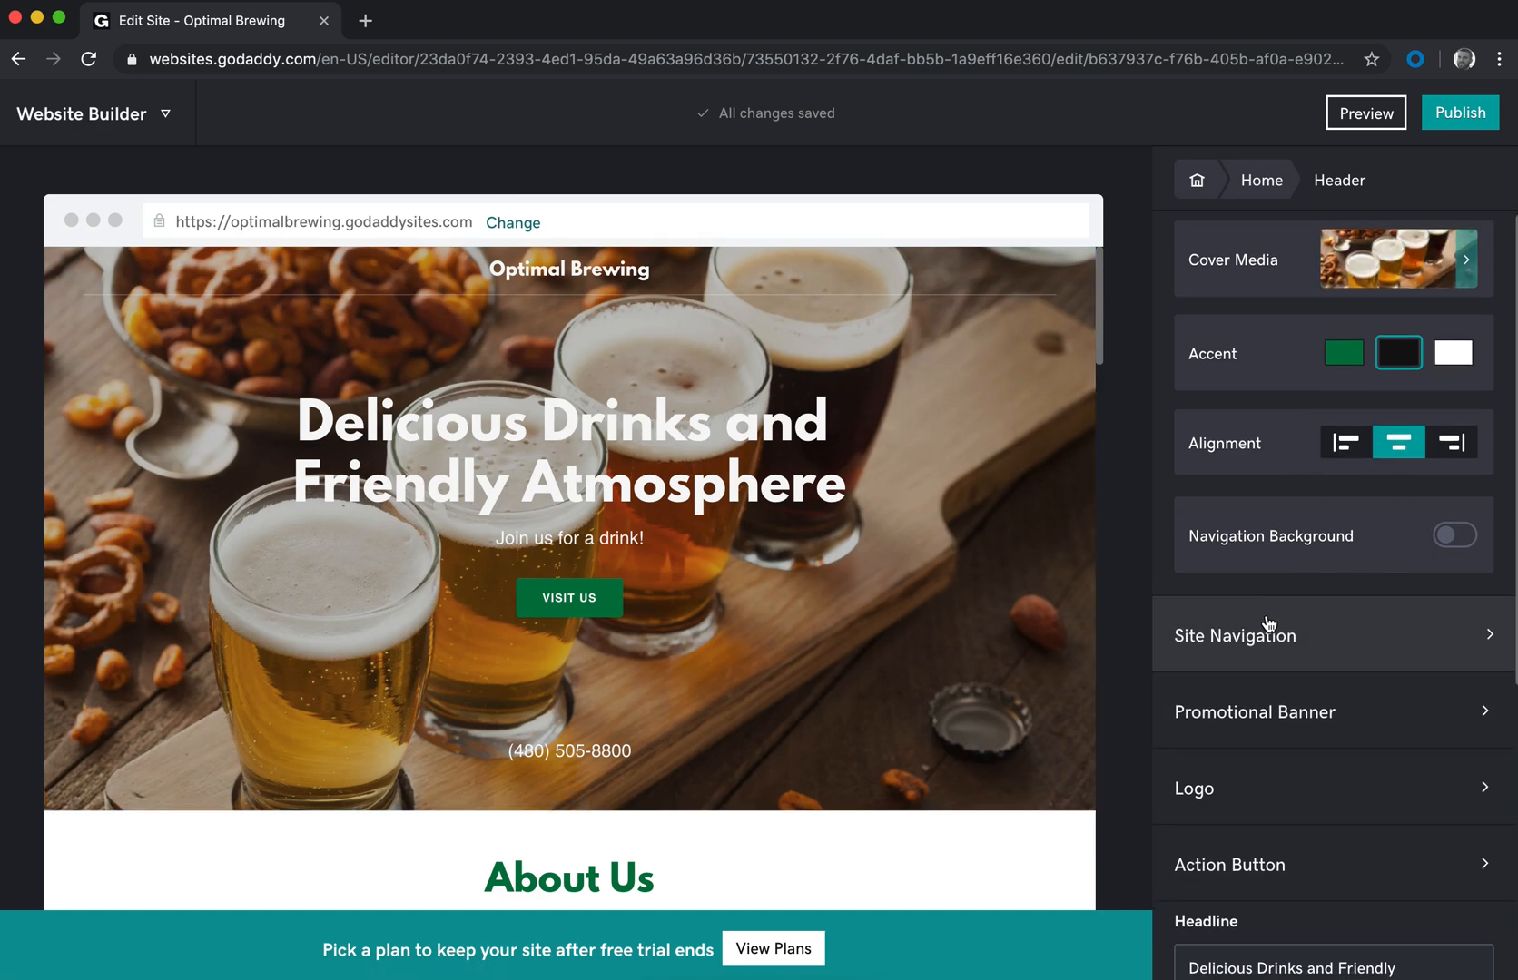
scroll(1268, 624, down, 2)
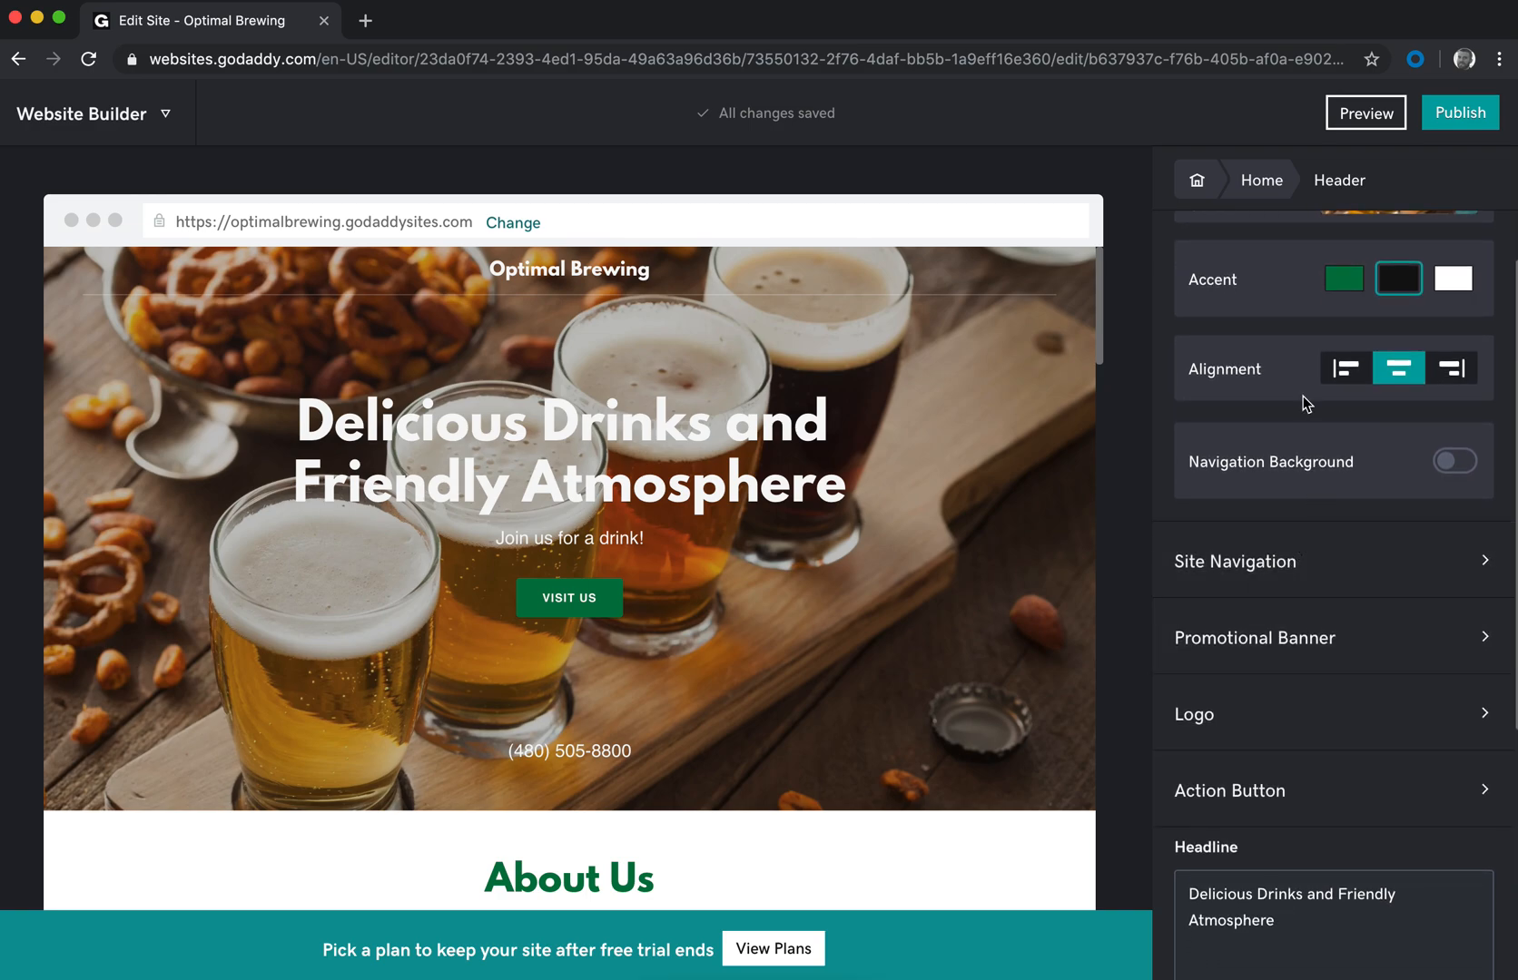
scroll(1281, 327, up, 1)
scroll(1281, 327, down, 2)
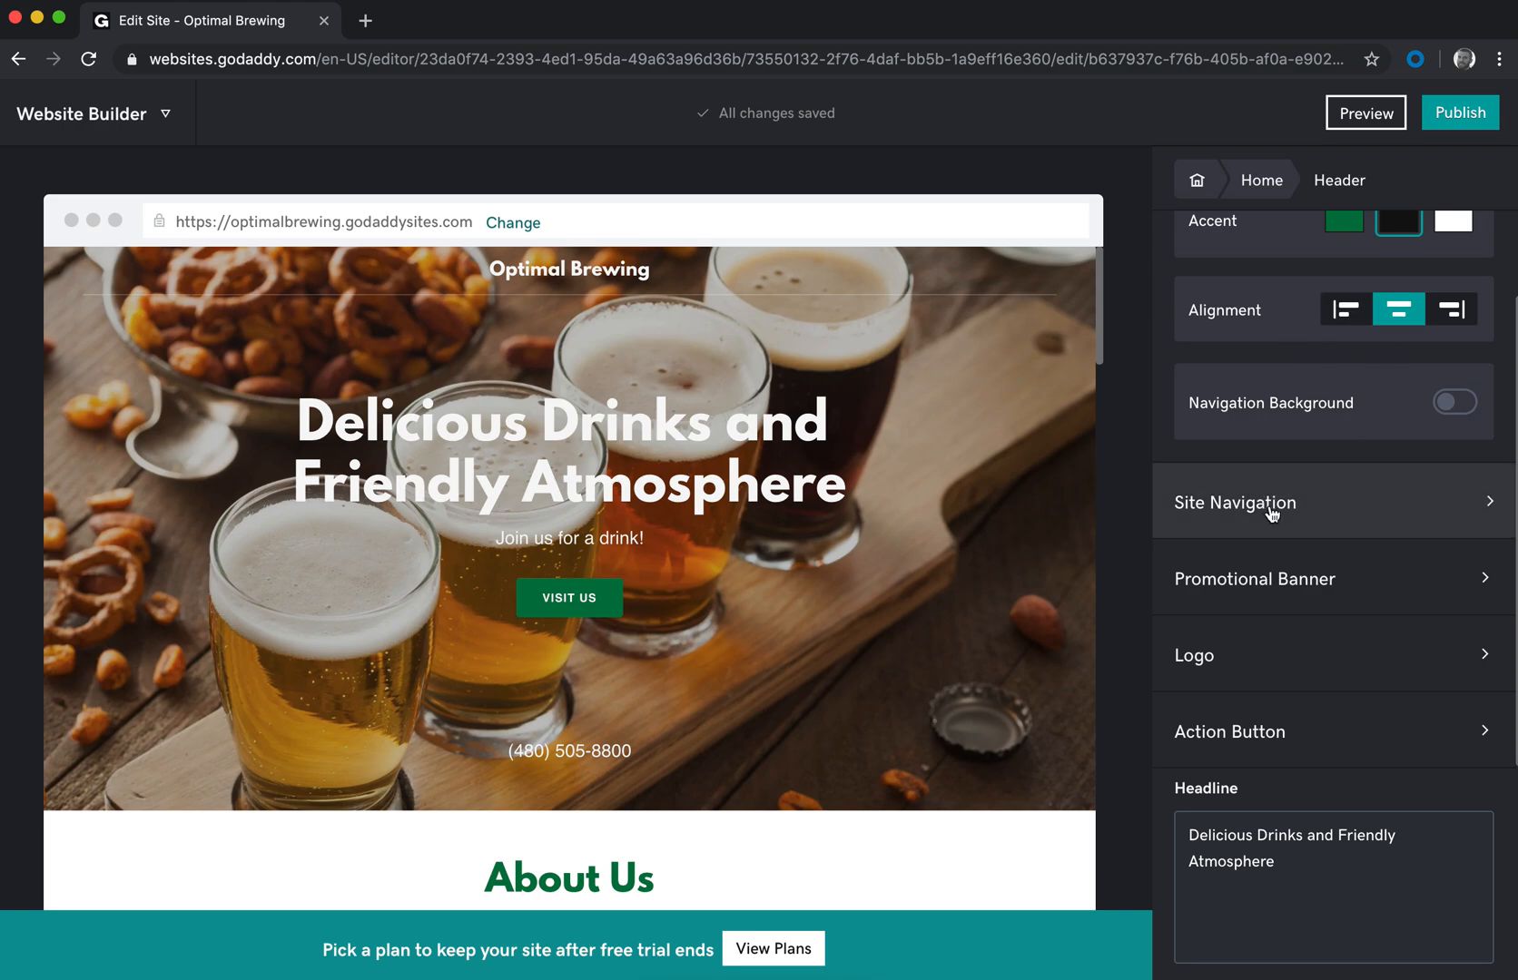
click(1357, 599)
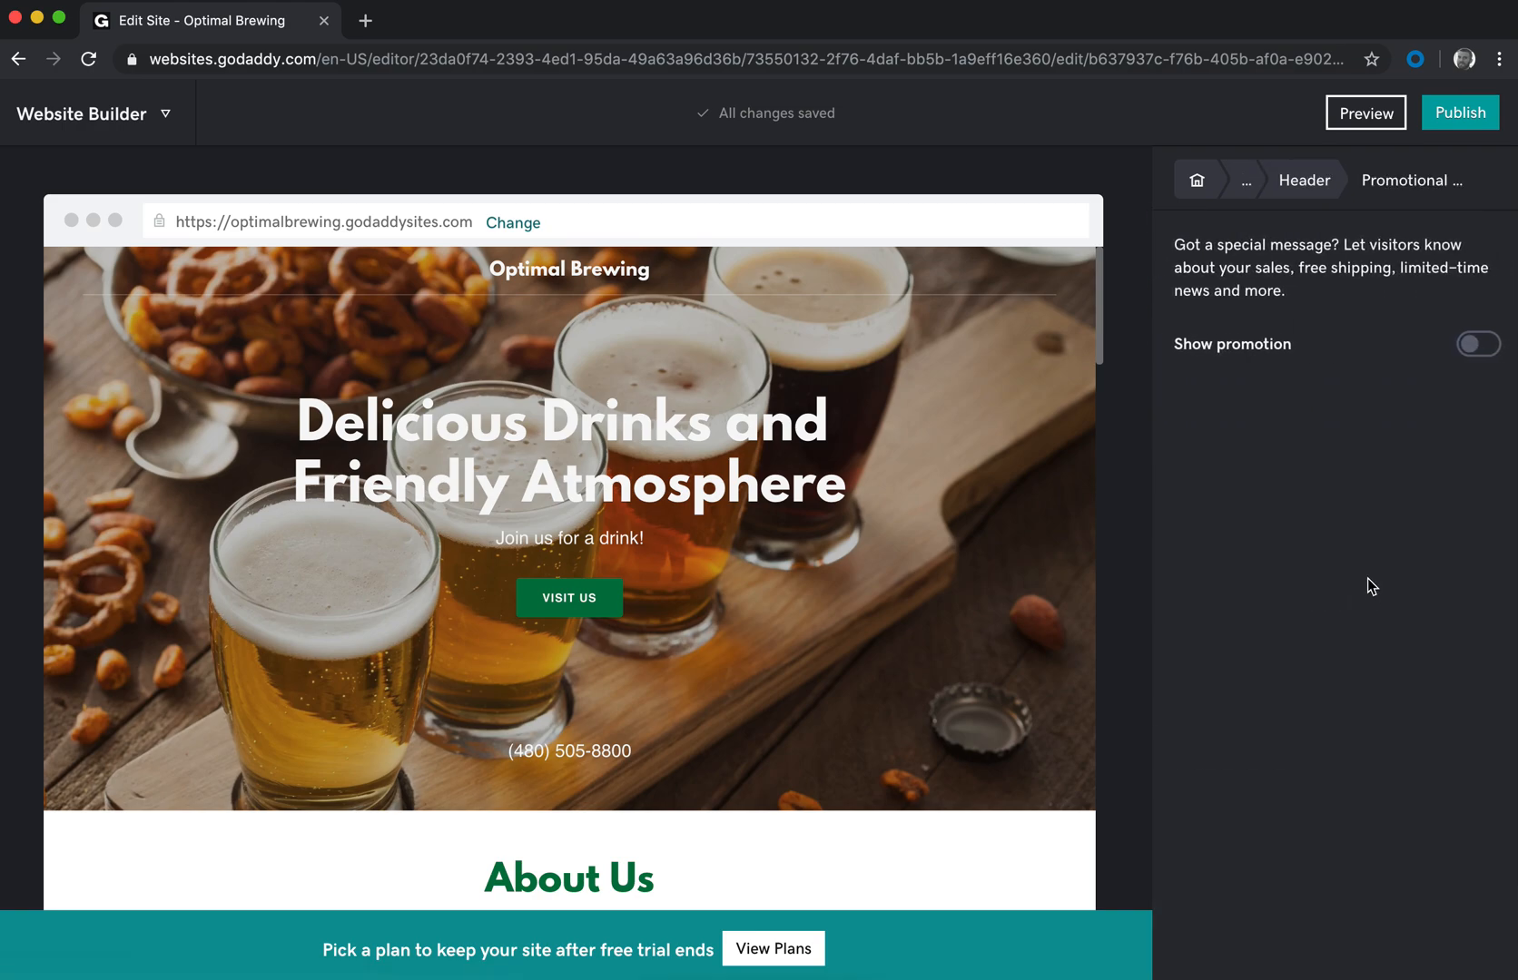
click(1484, 346)
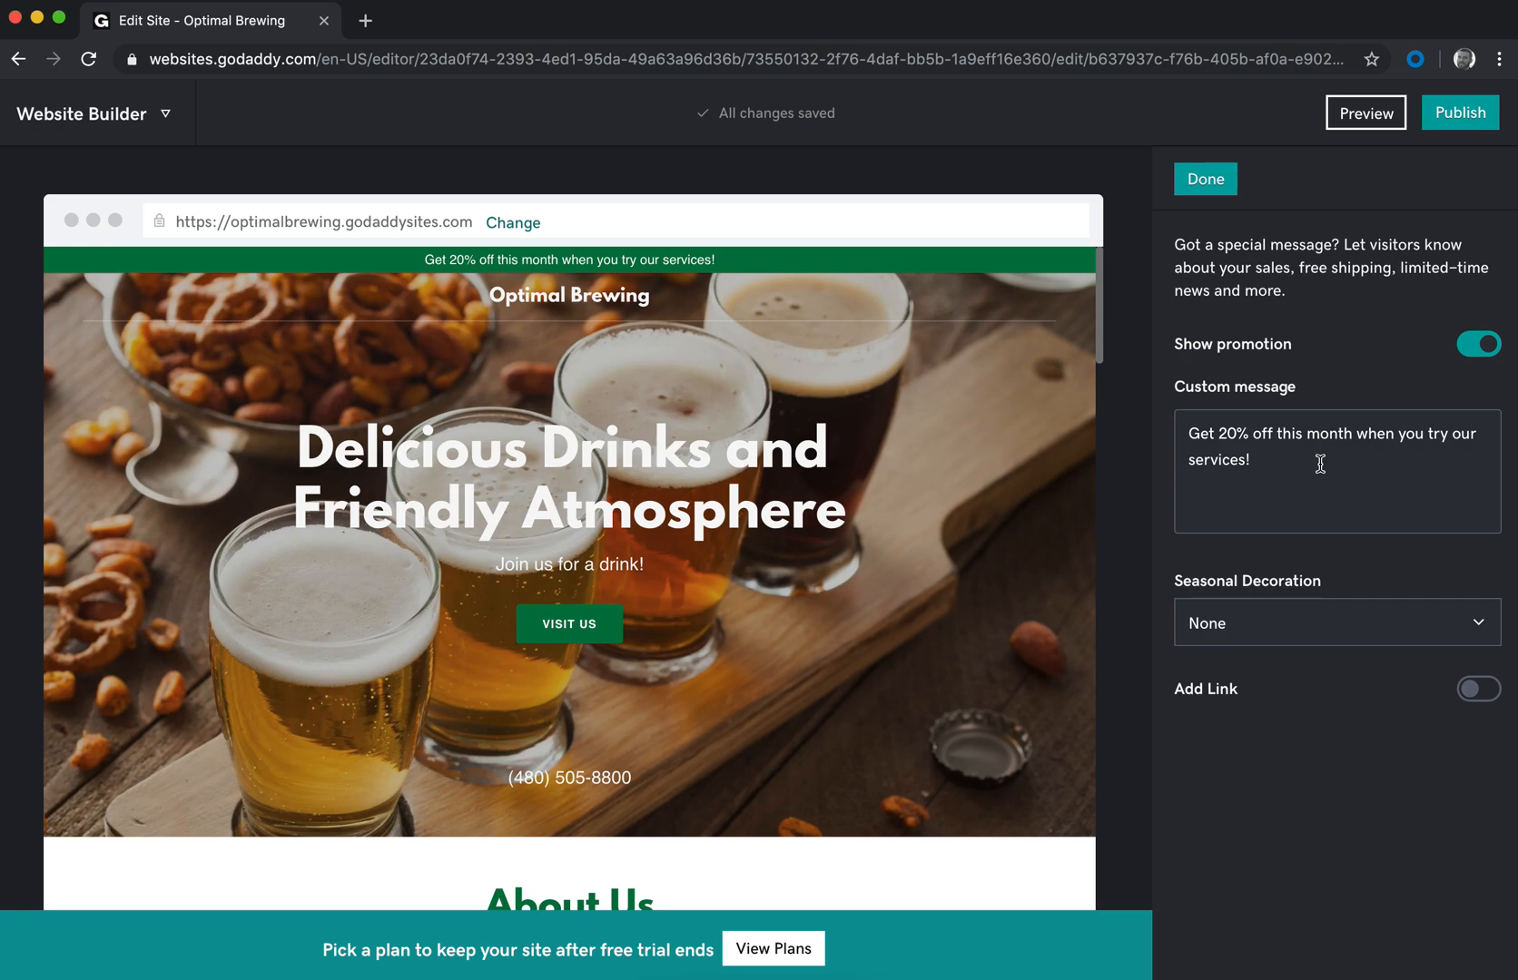
Step: Replace the banner's custom message with "Try our newest offering, just in time for Halloween!"
triple_click(1320, 464)
text(t)
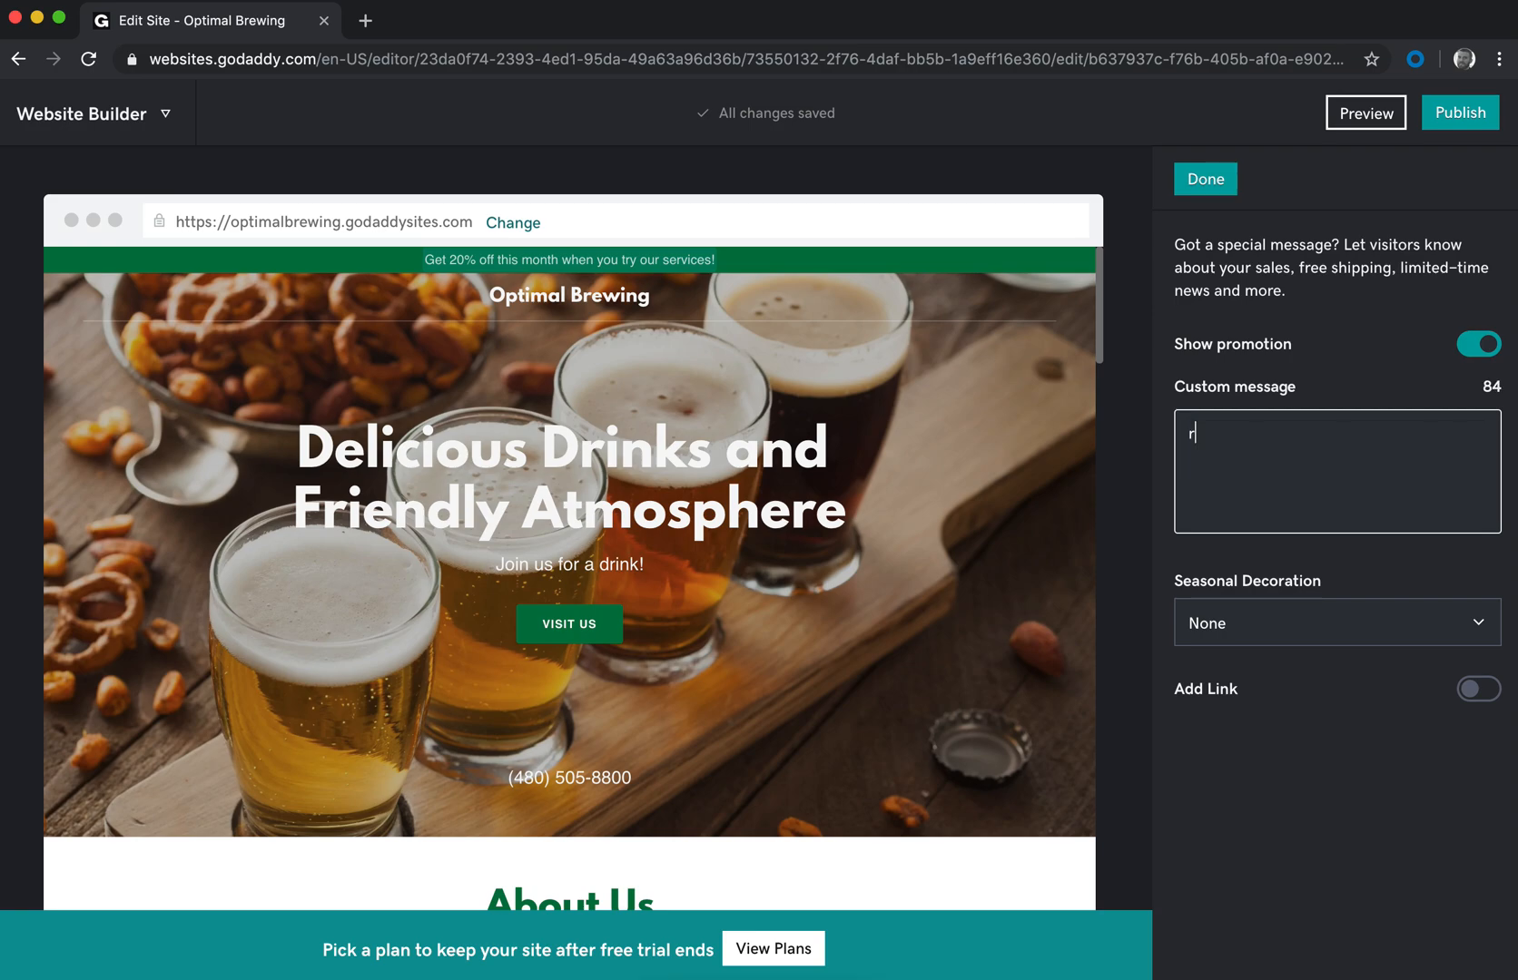
key(BackSpace)
text(Tru)
key(BackSpace)
key(BackSpace)
text(y out)
key(BackSpace)
text(r newest offering)
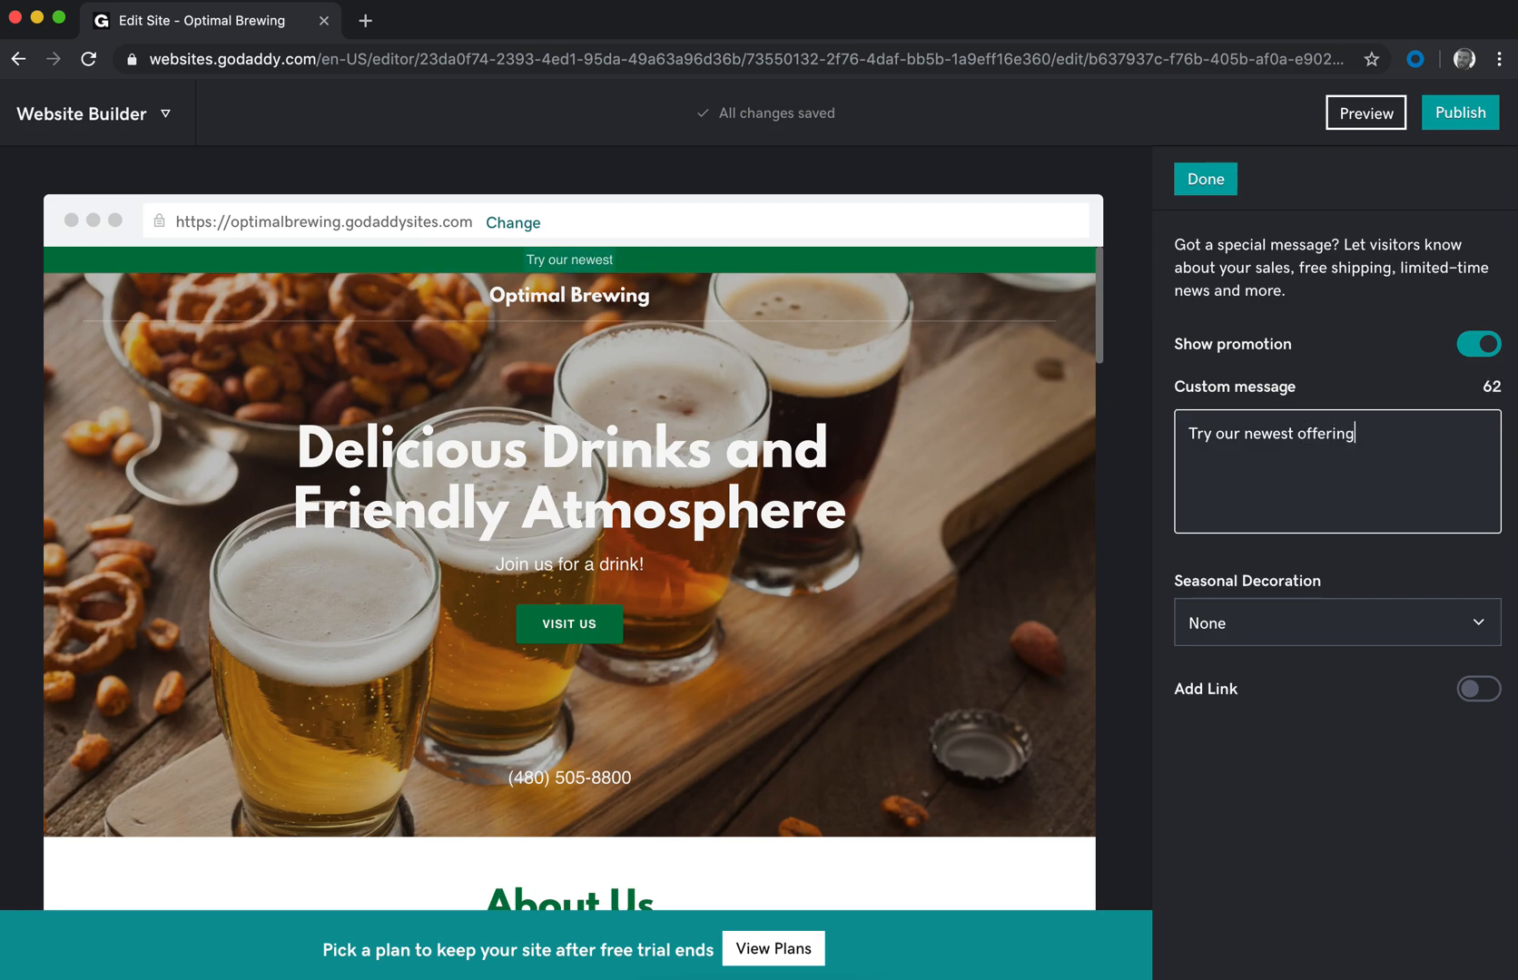
text(, just )
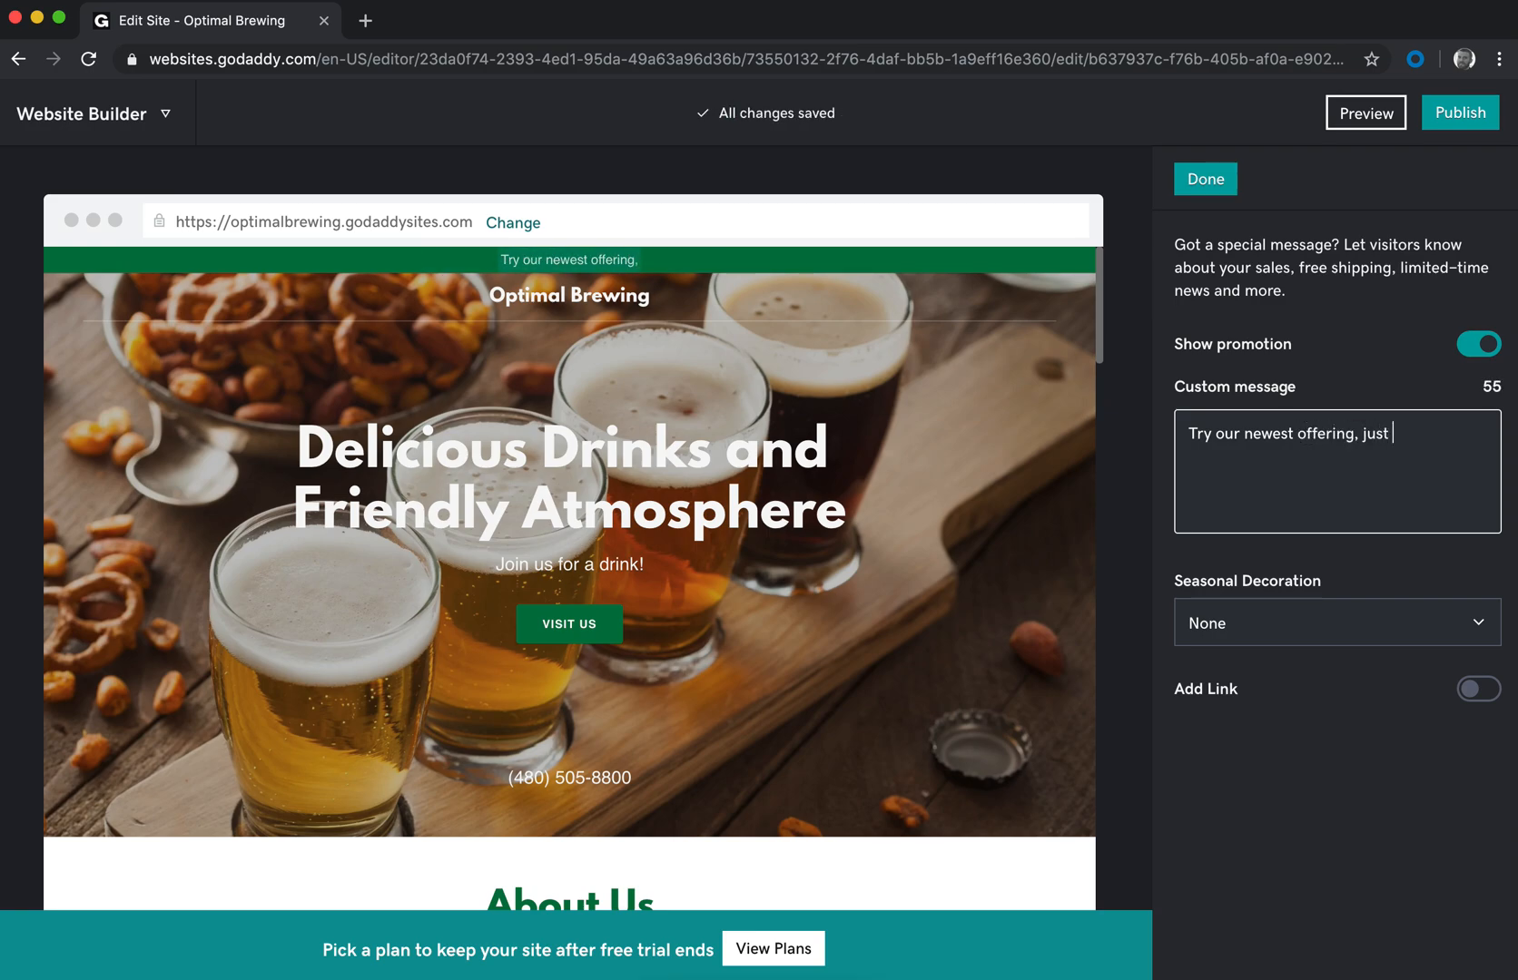
text(in time for Halloween!)
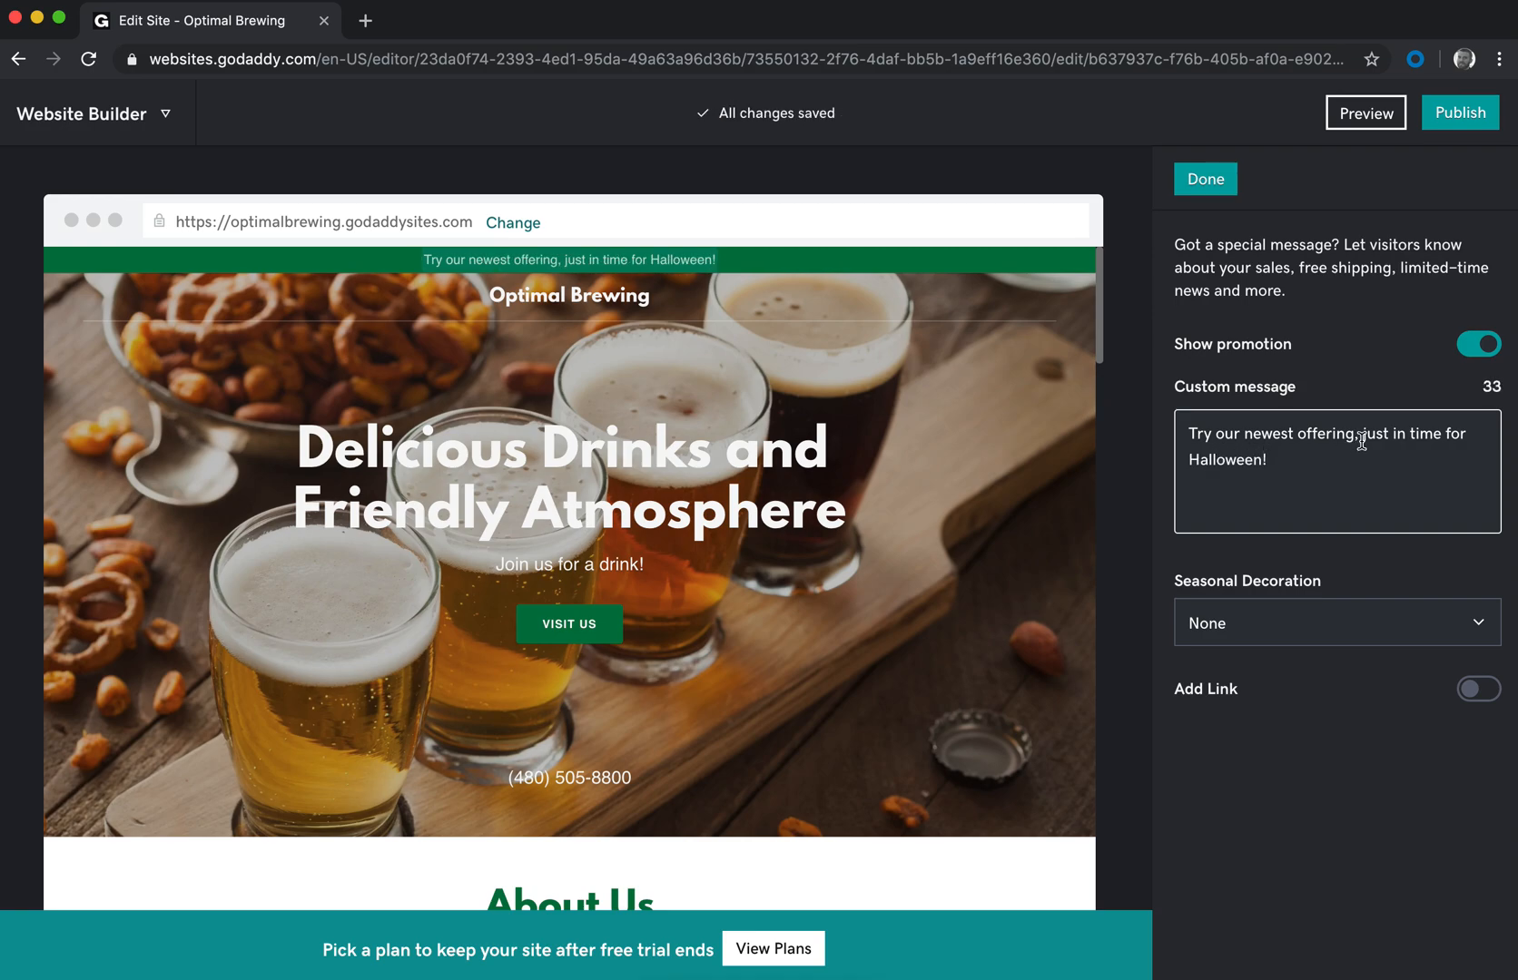
Step: Insert "beer" before "offering" in the banner message and set the seasonal decoration to Fall
click(1297, 434)
text(beer)
click(1365, 467)
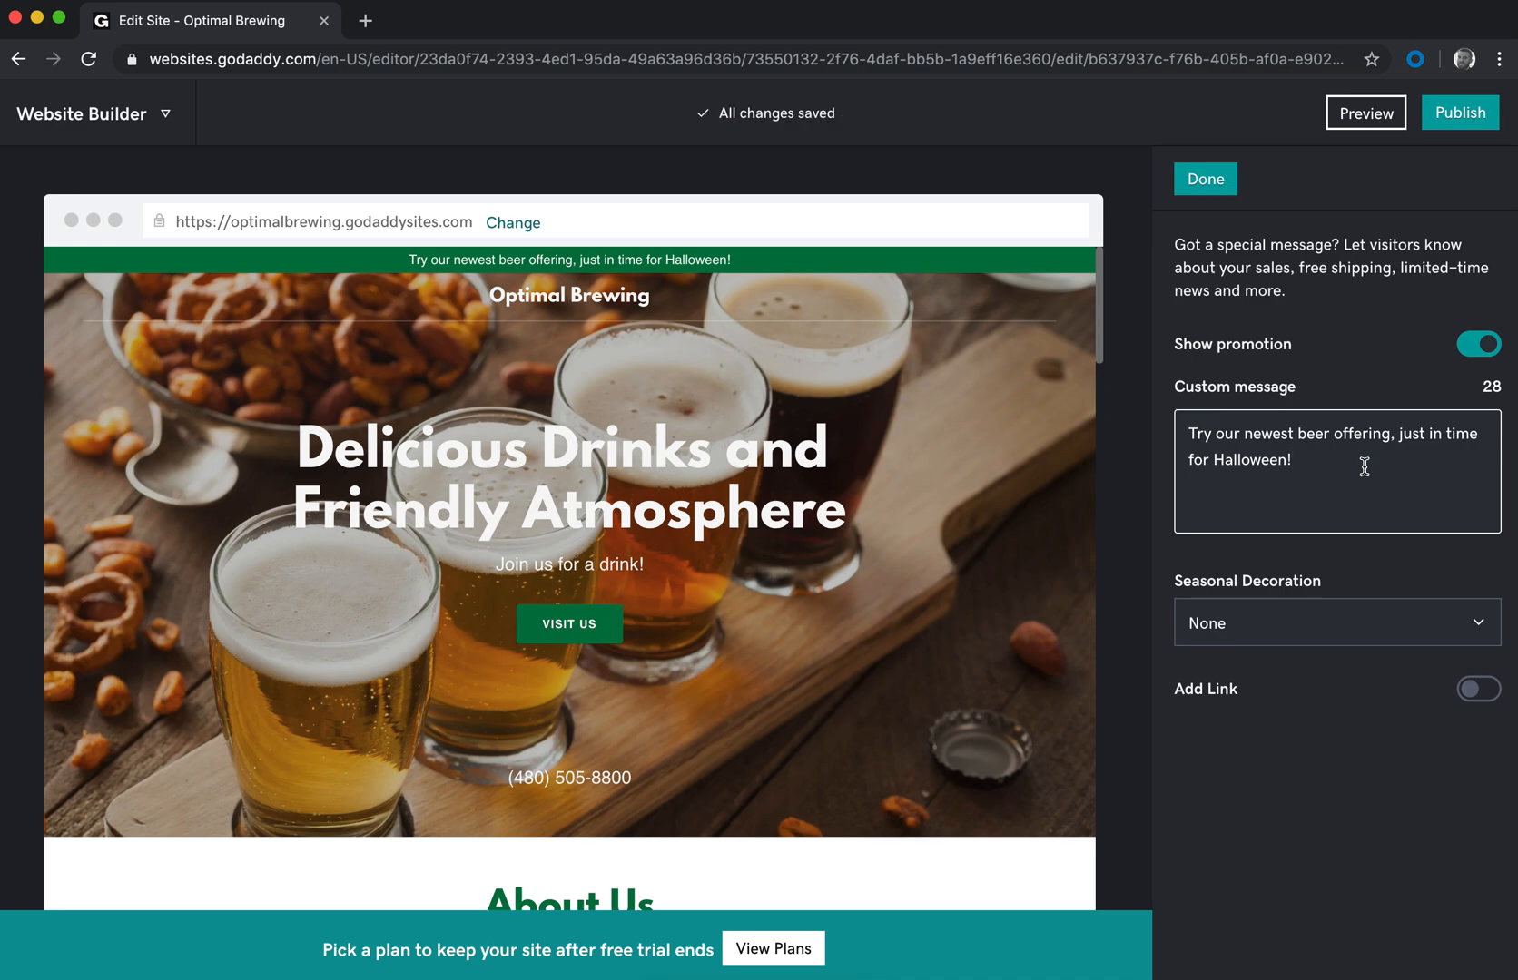
click(1351, 630)
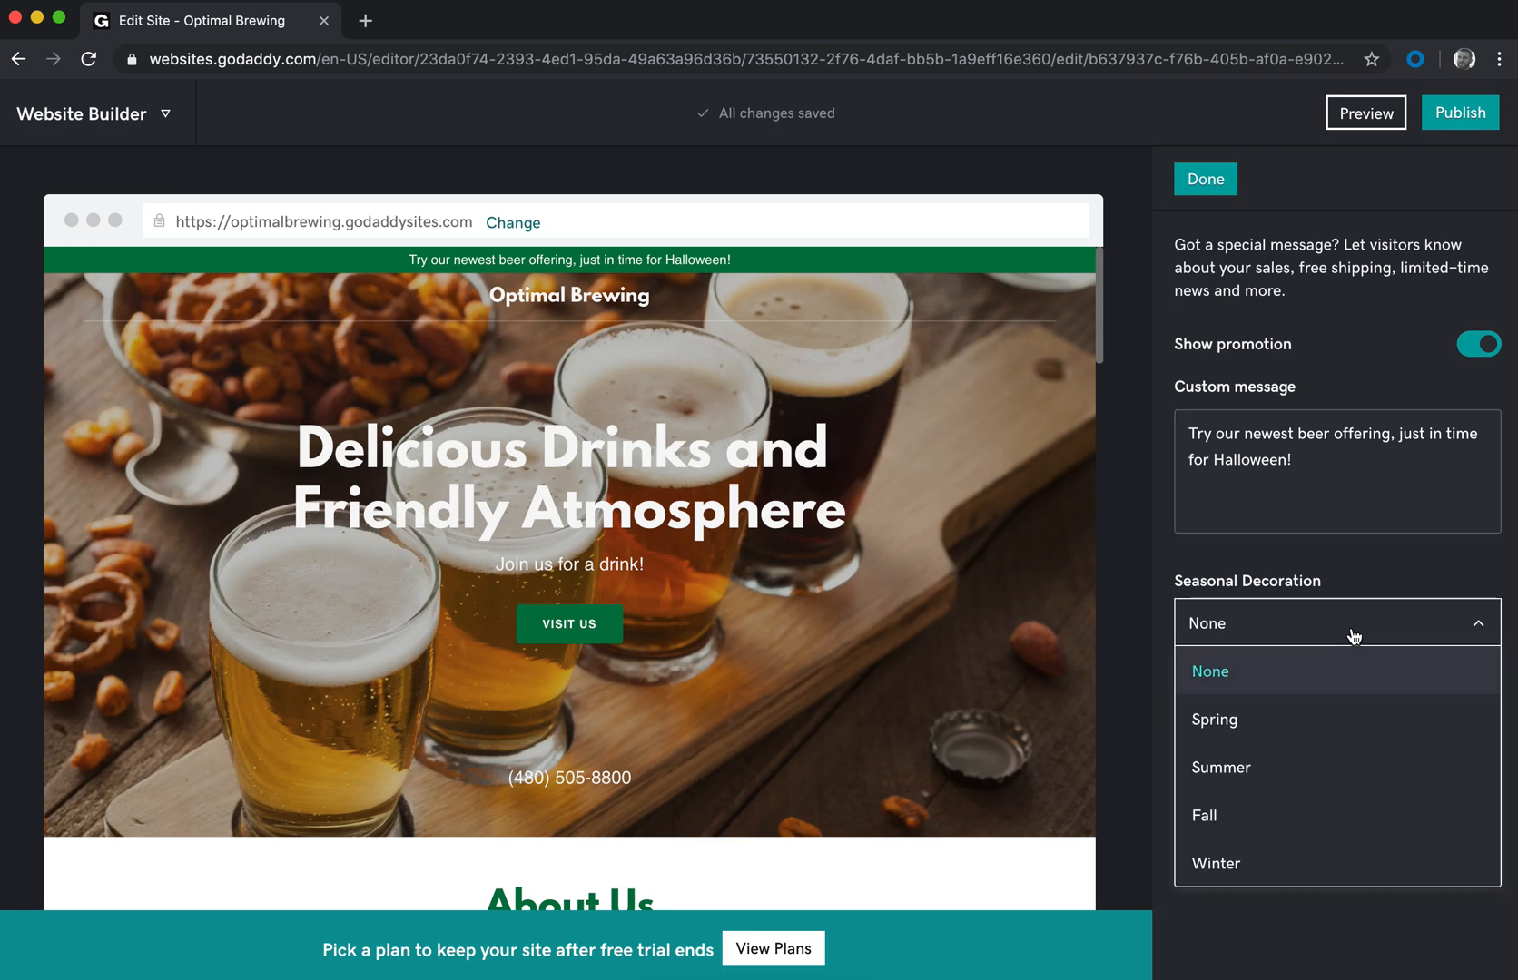
click(1285, 811)
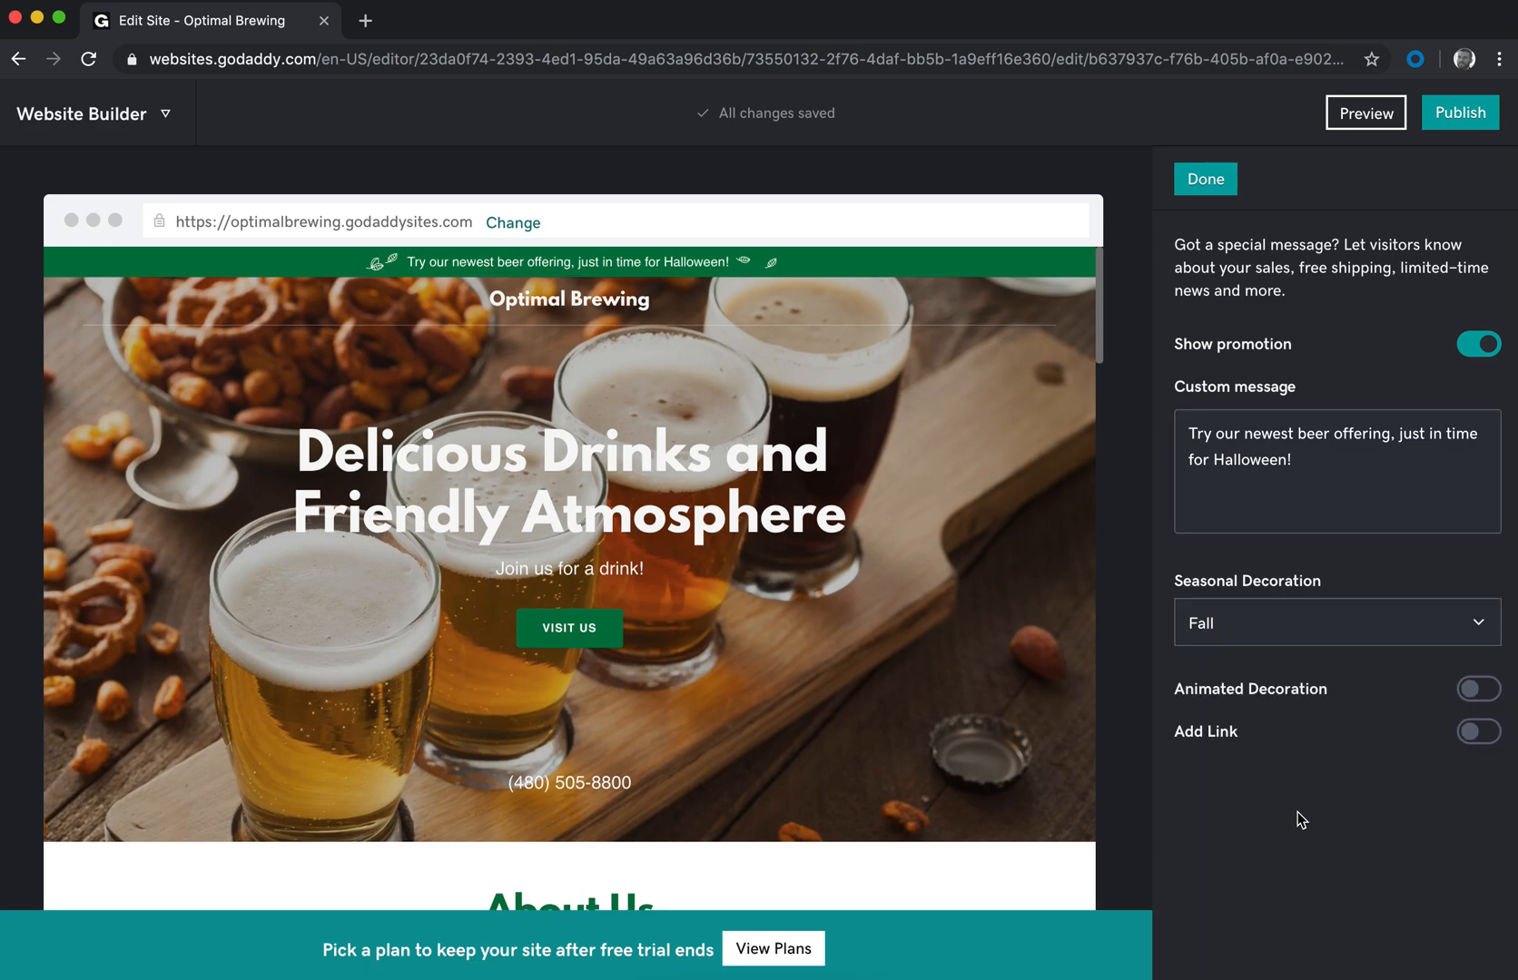
Step: Add a link to the promotional banner that leads to the Menu section of the Home page
click(1480, 734)
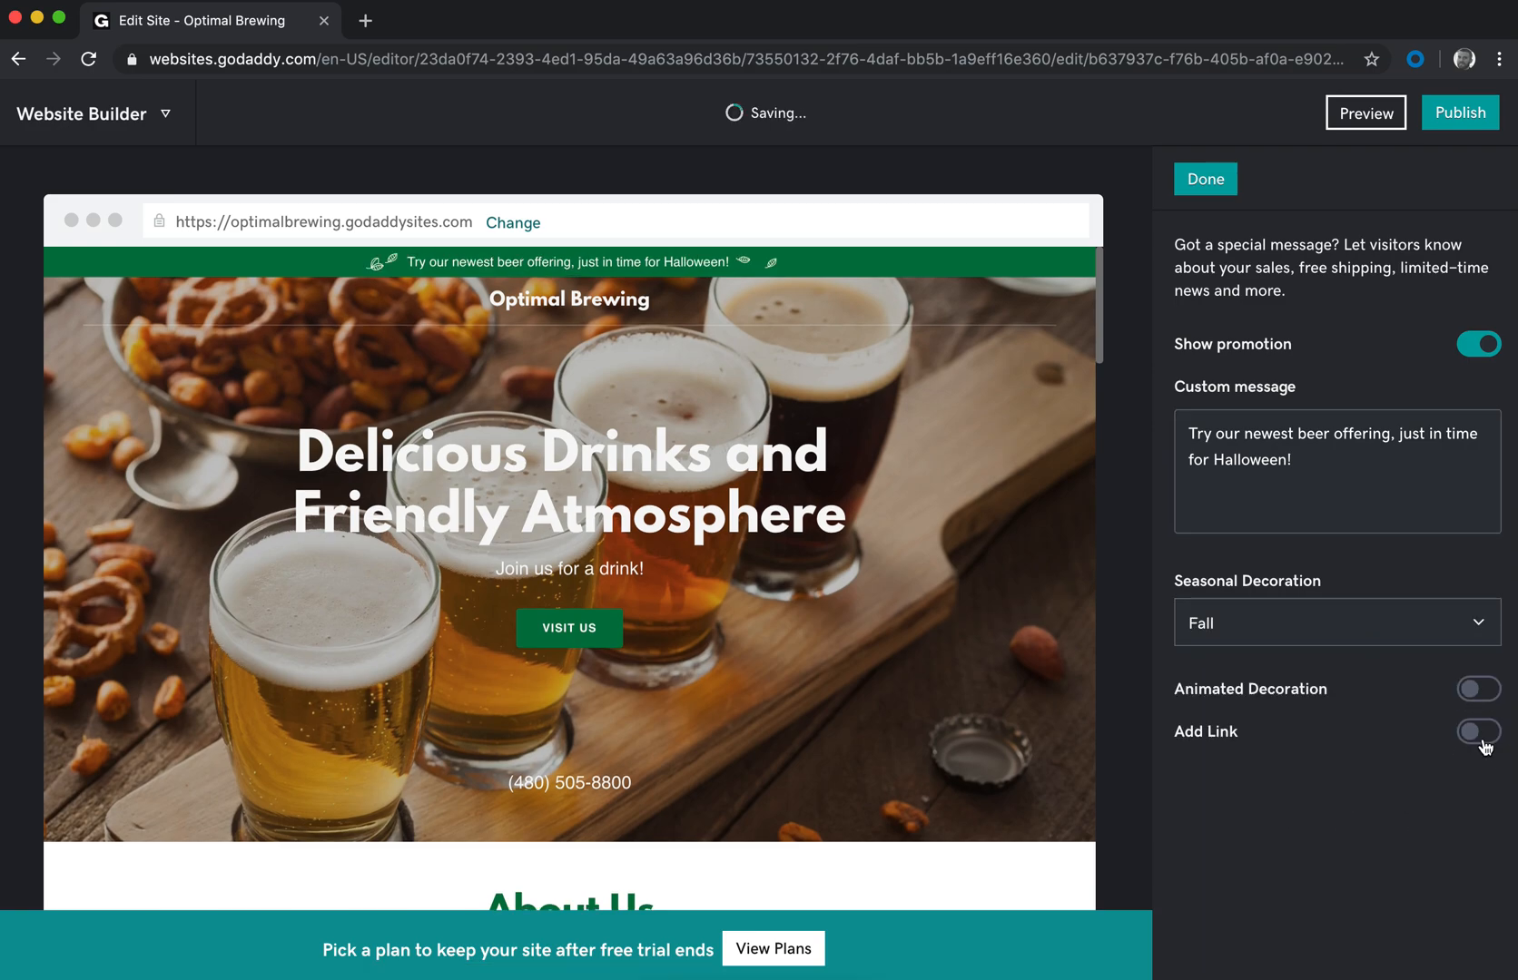
click(1277, 824)
click(1278, 824)
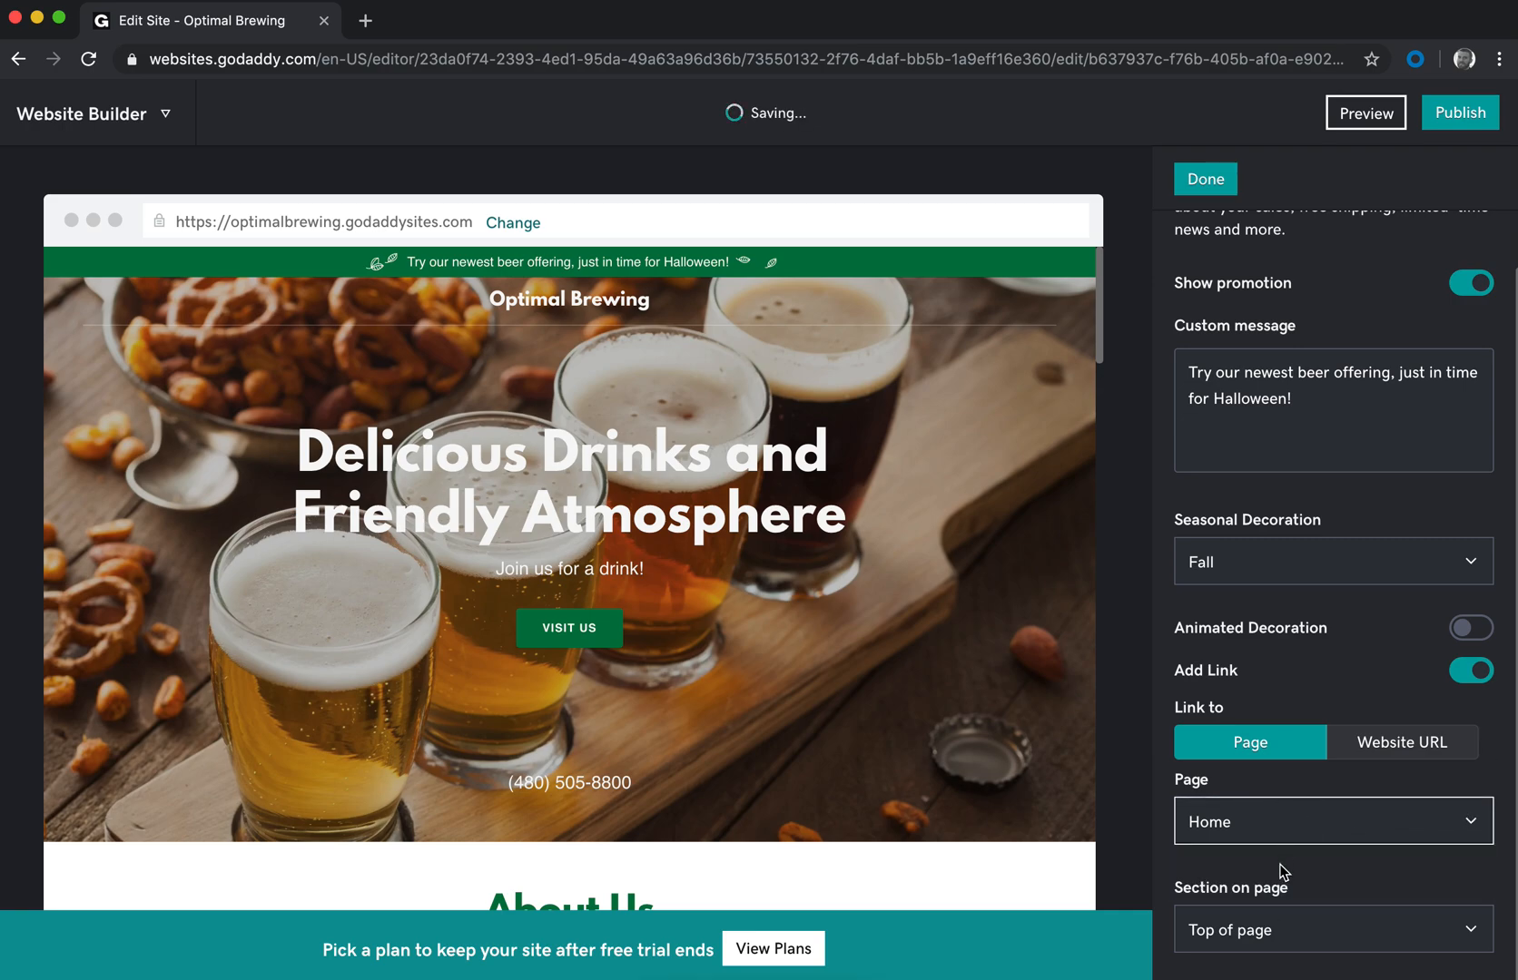
click(1264, 928)
click(1258, 750)
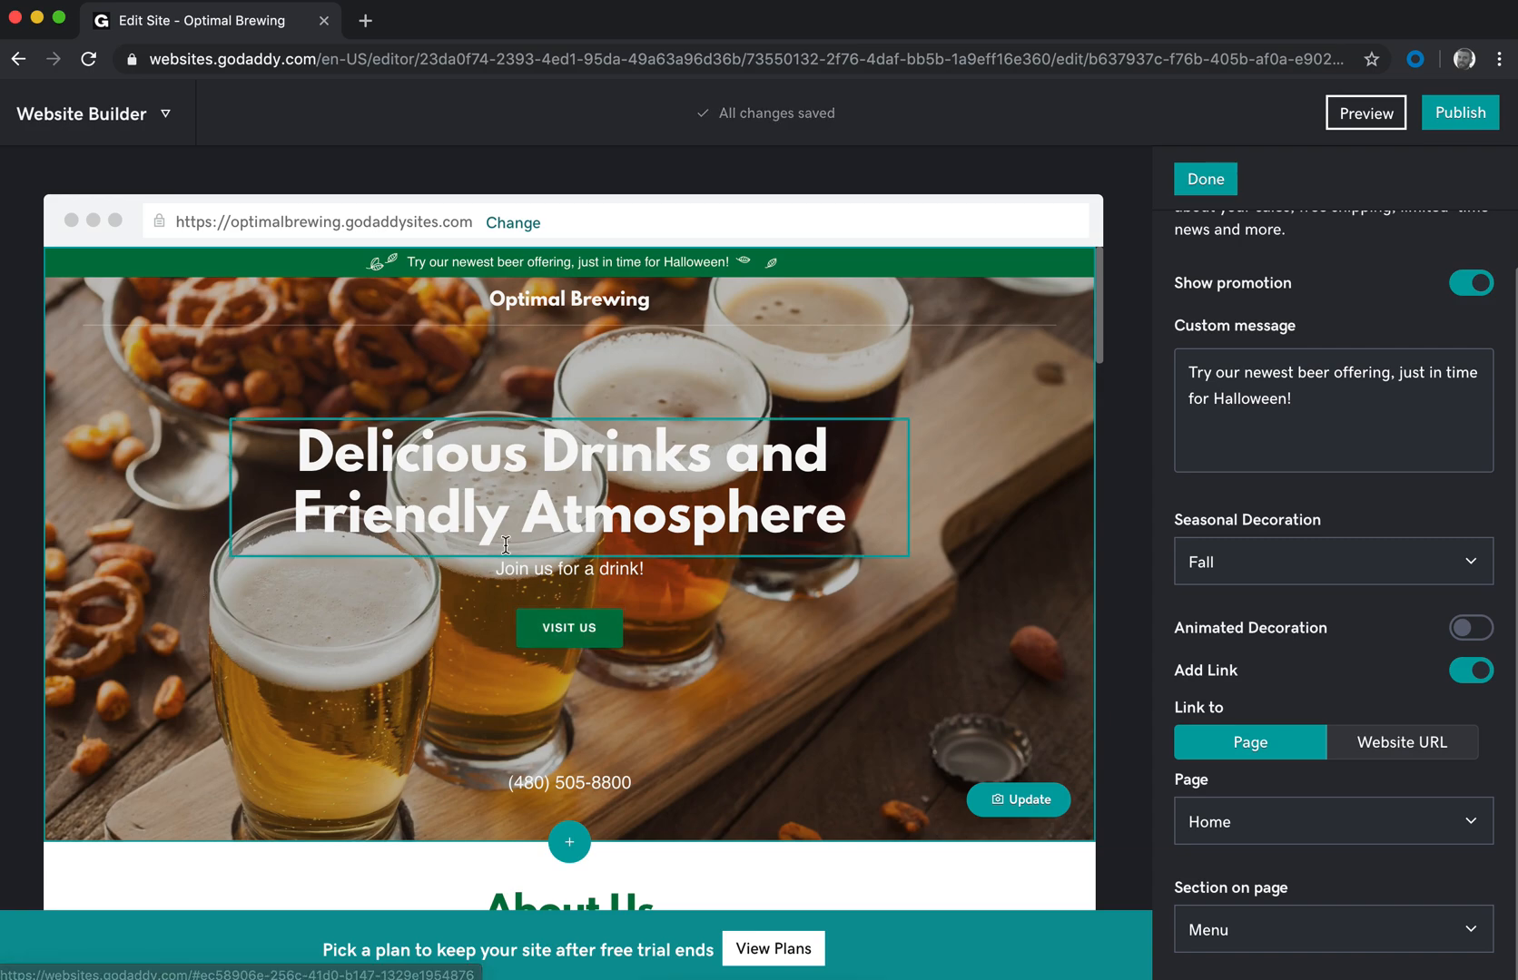
Step: Try the Website URL link type for the banner, restore the Page link and finish the banner settings
click(1408, 756)
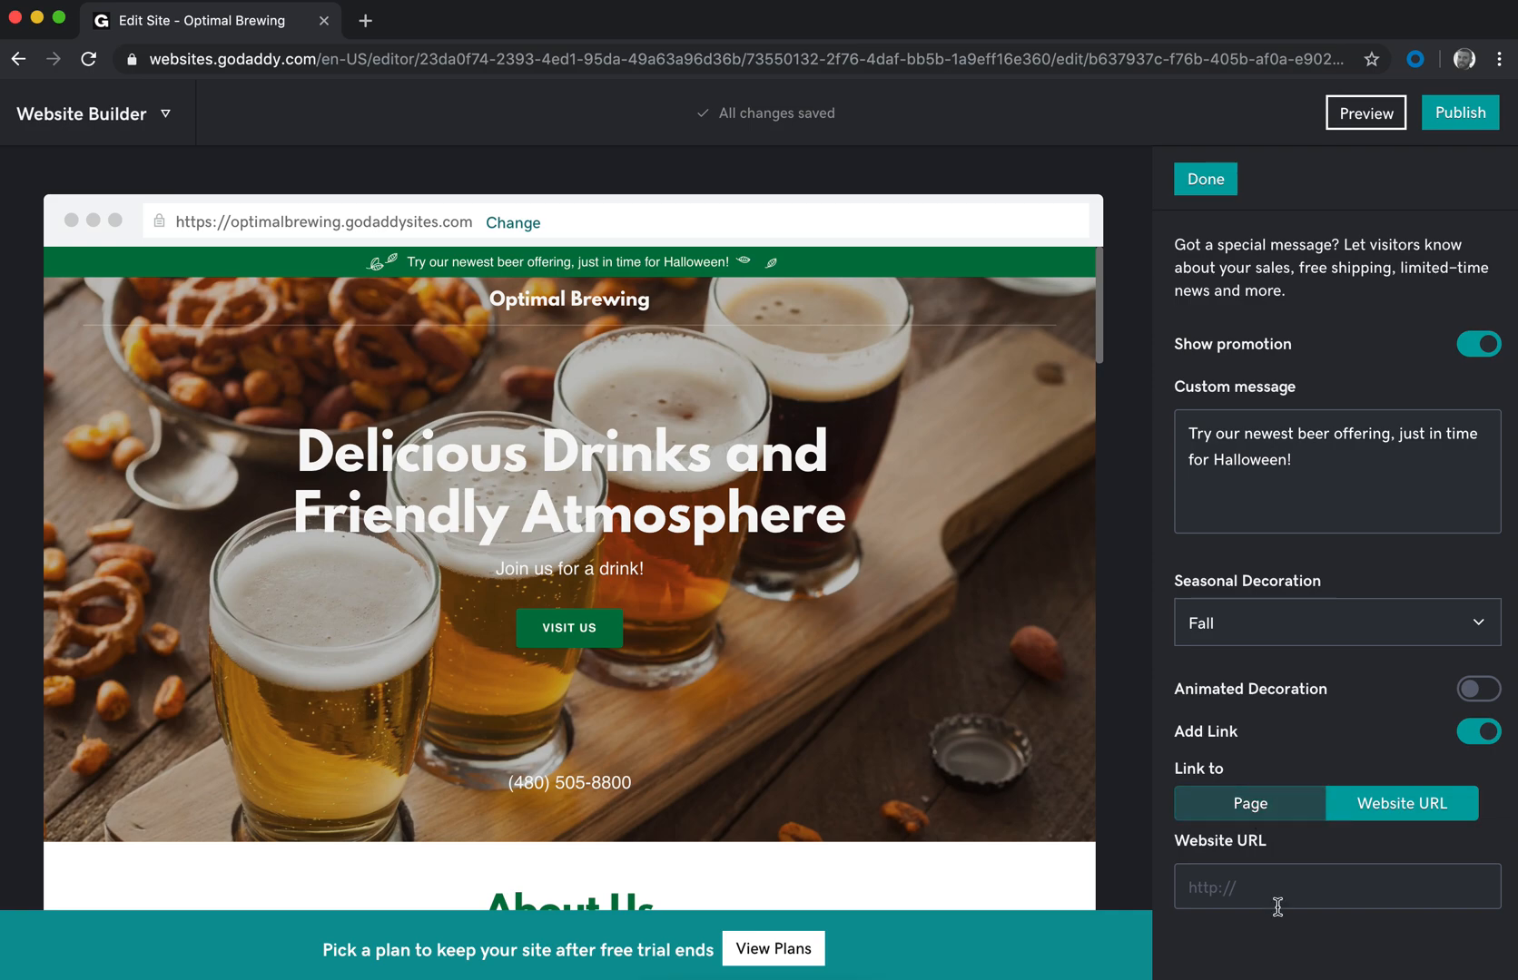
click(1248, 803)
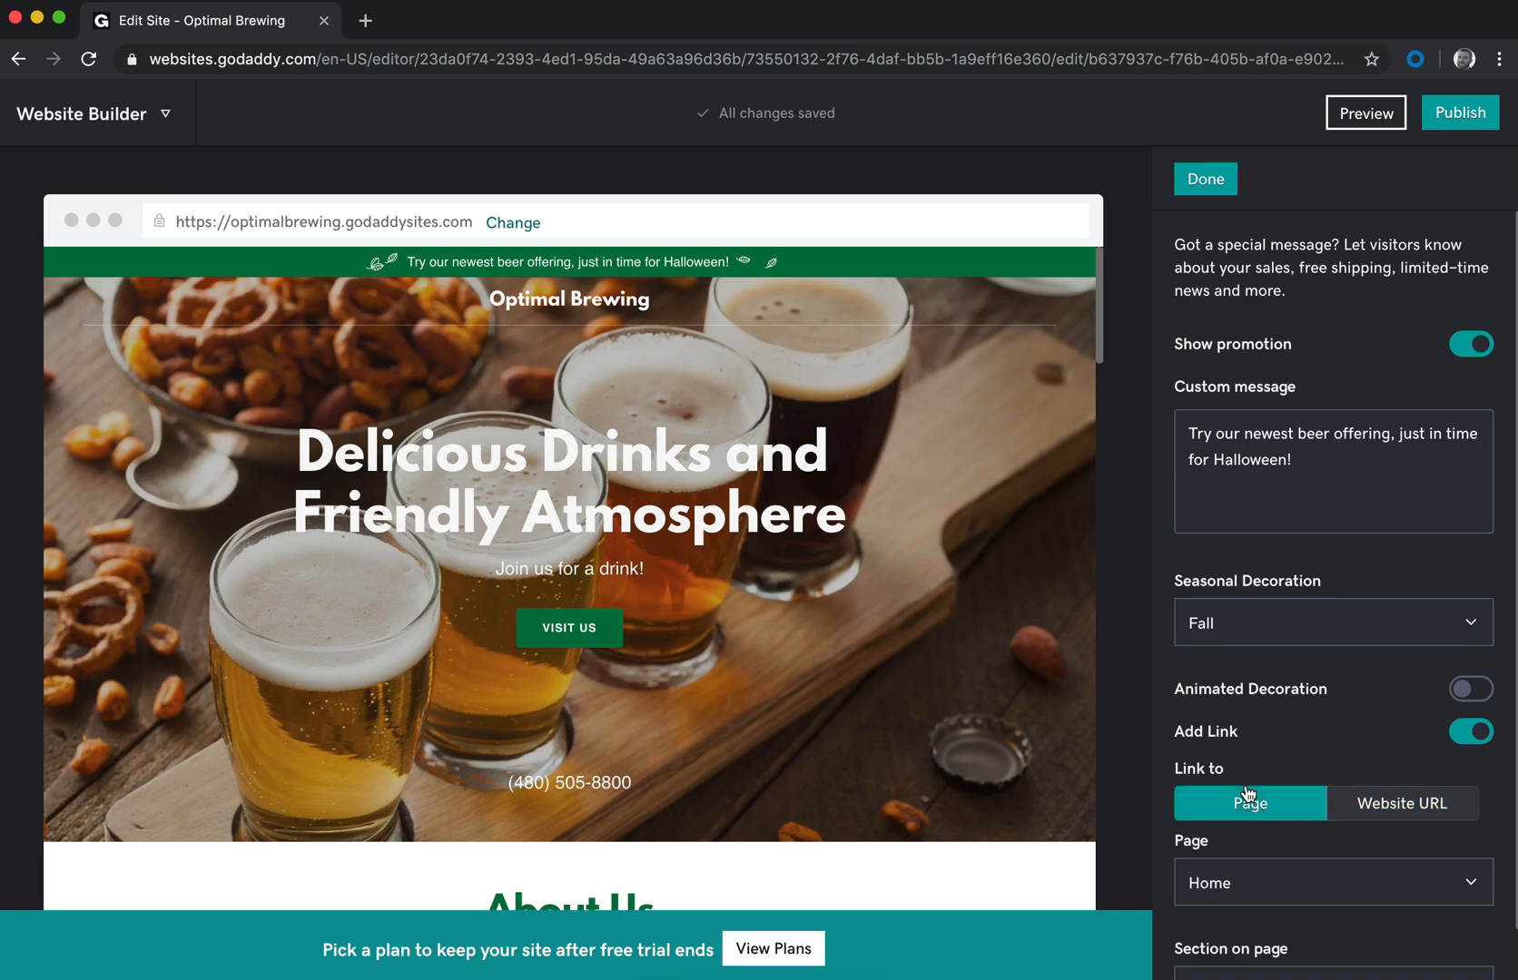
scroll(1258, 875, down, 1)
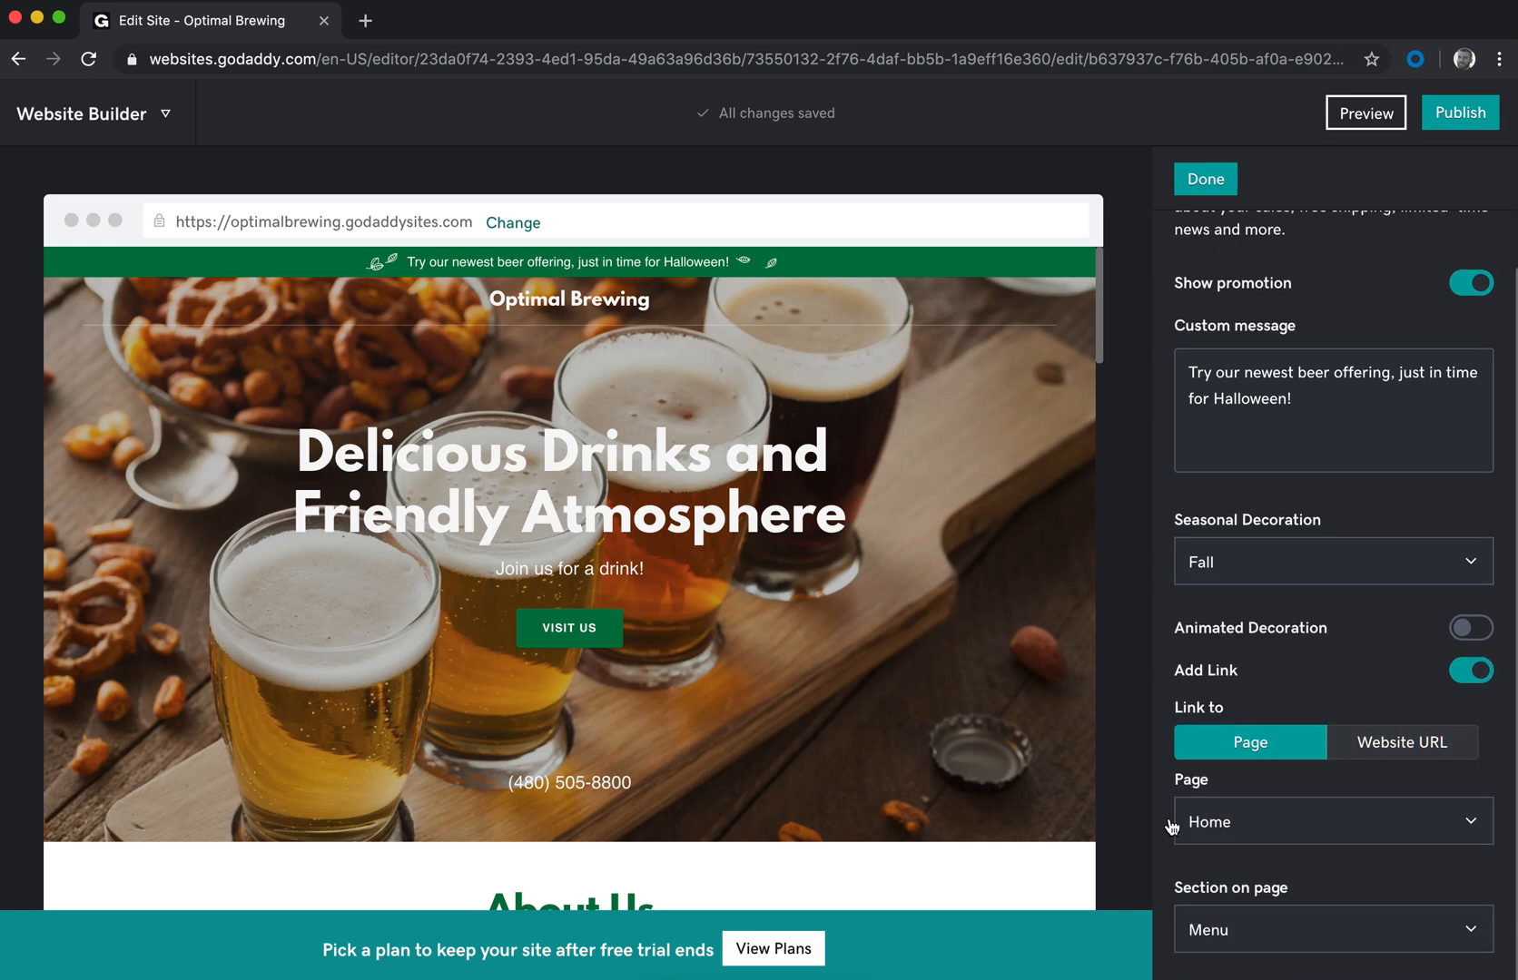
click(1205, 178)
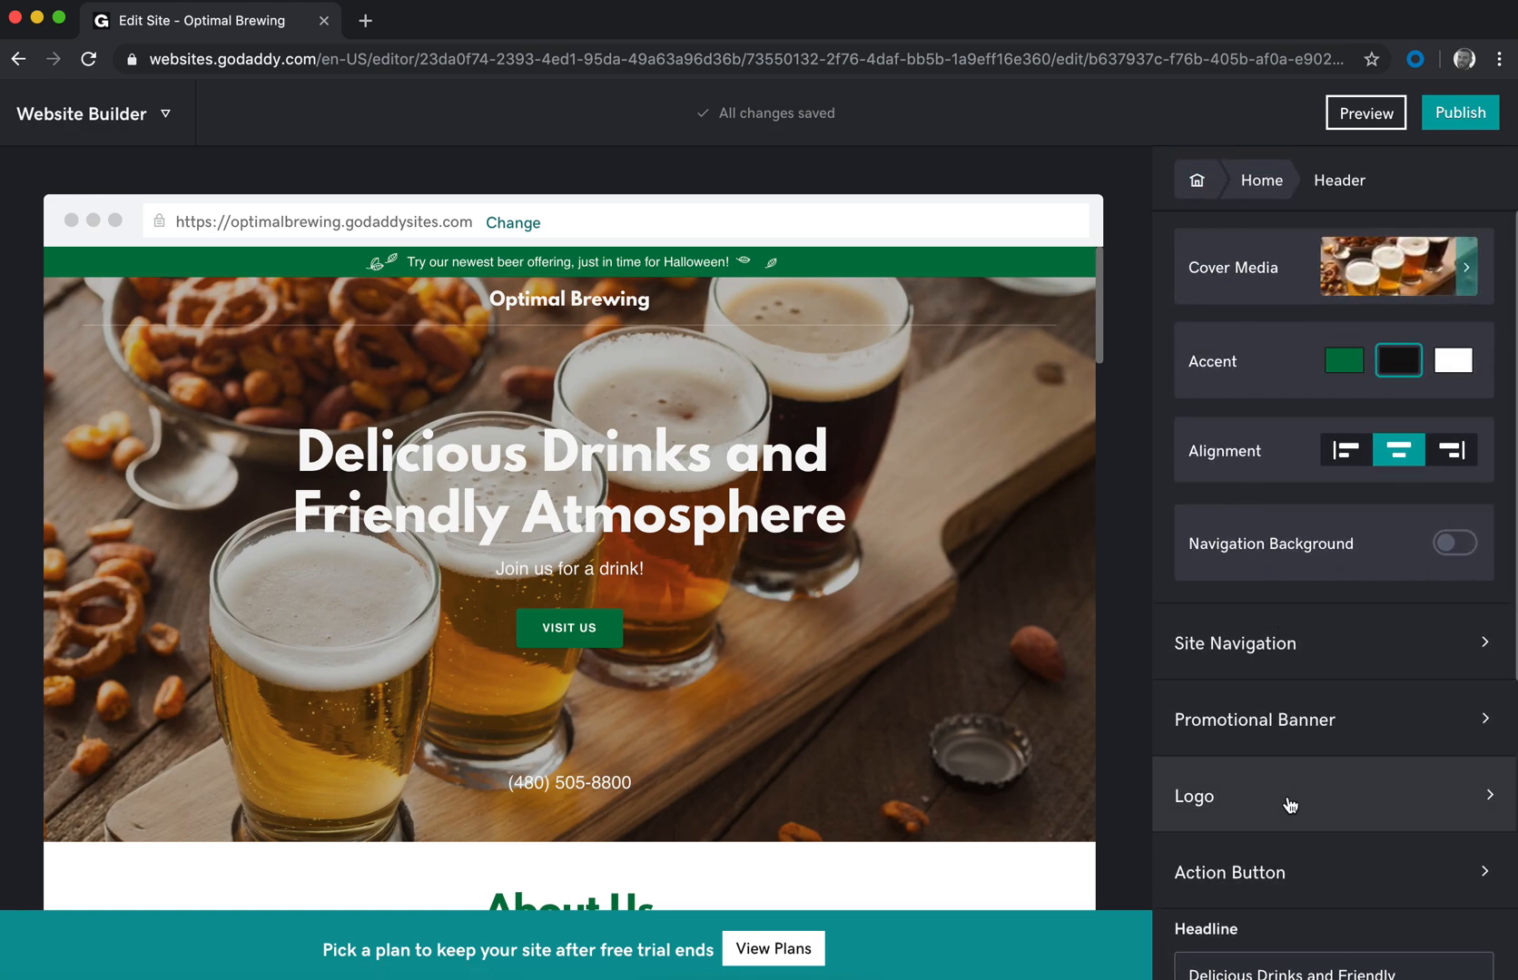
Step: Open the header's logo settings, try clearing the text logo, and restore it as "Optimal Brewing"
scroll(1289, 804, down, 1)
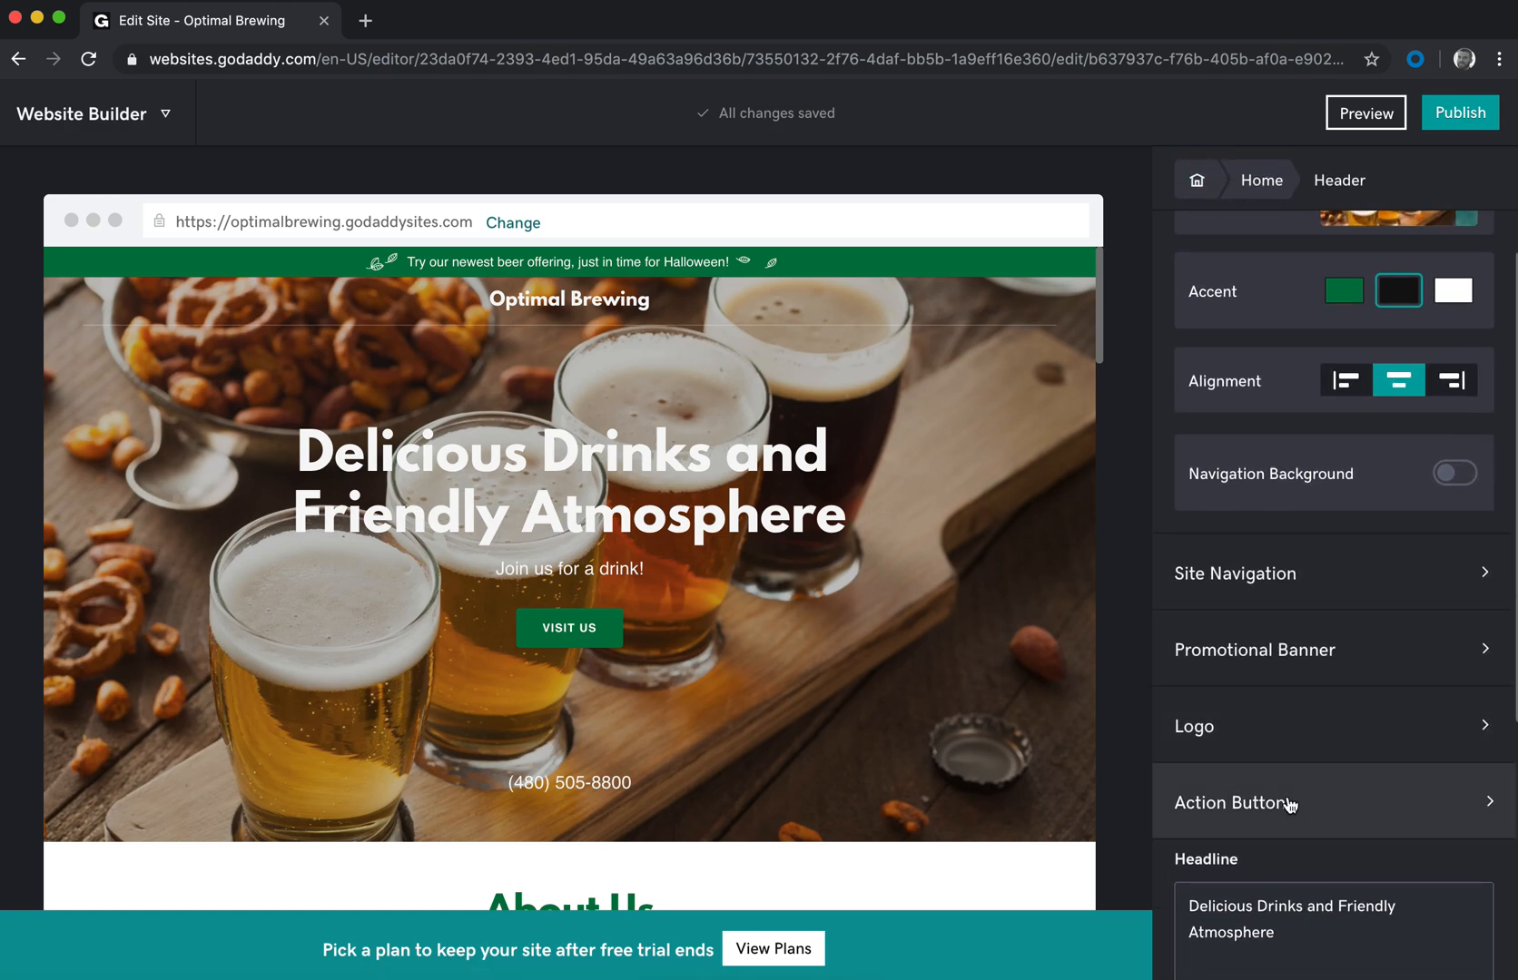
click(1291, 739)
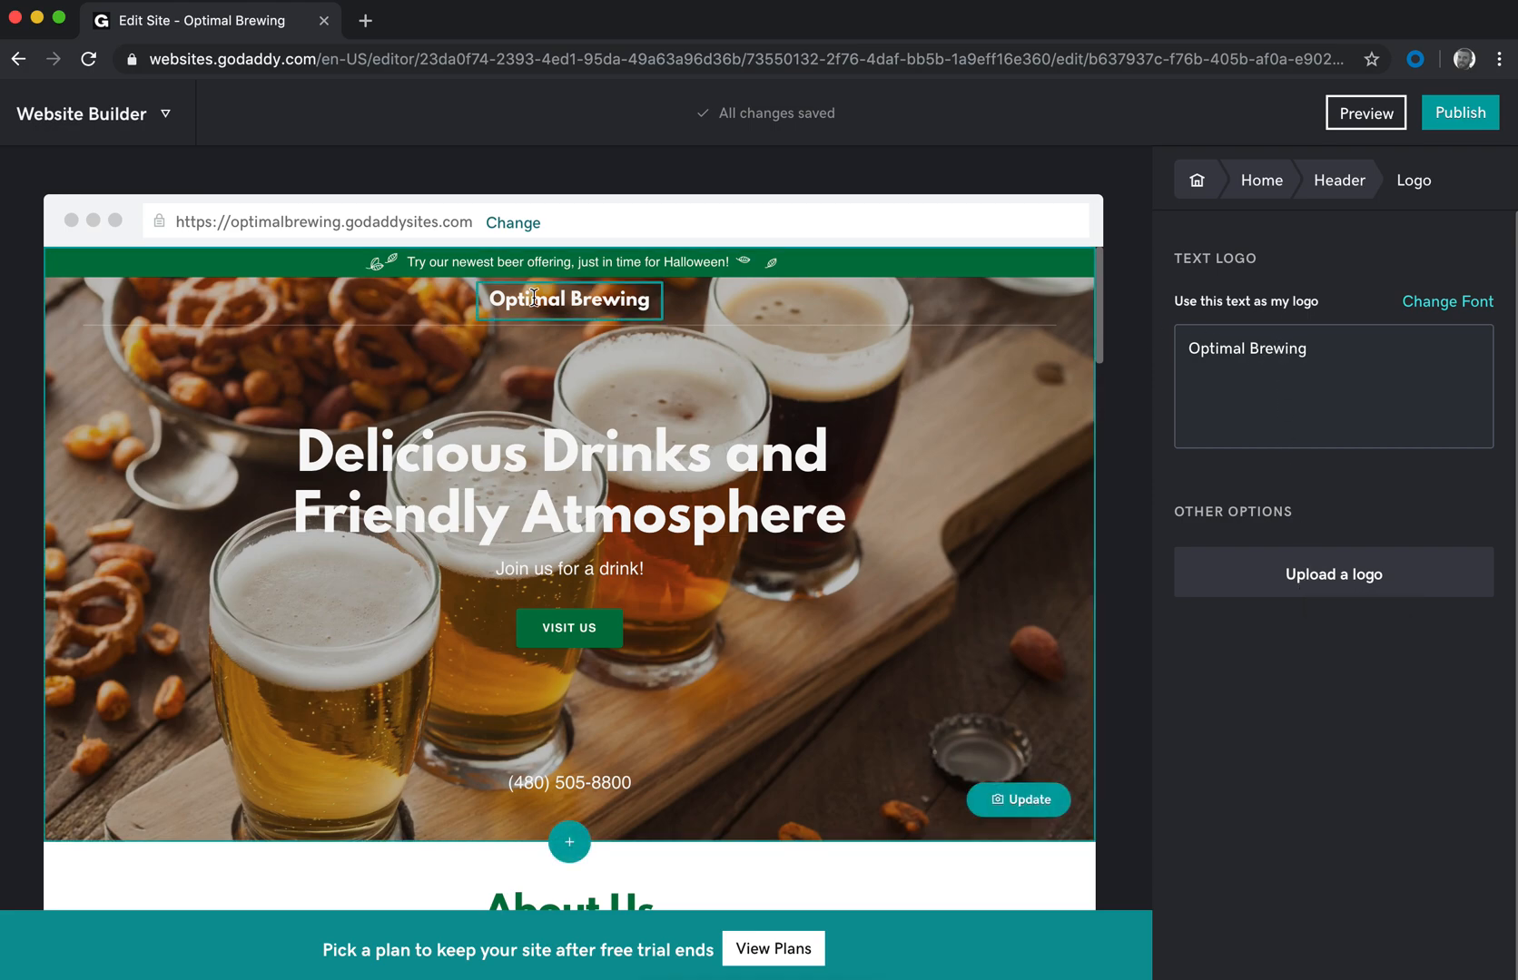
triple_click(1378, 396)
key(super+c)
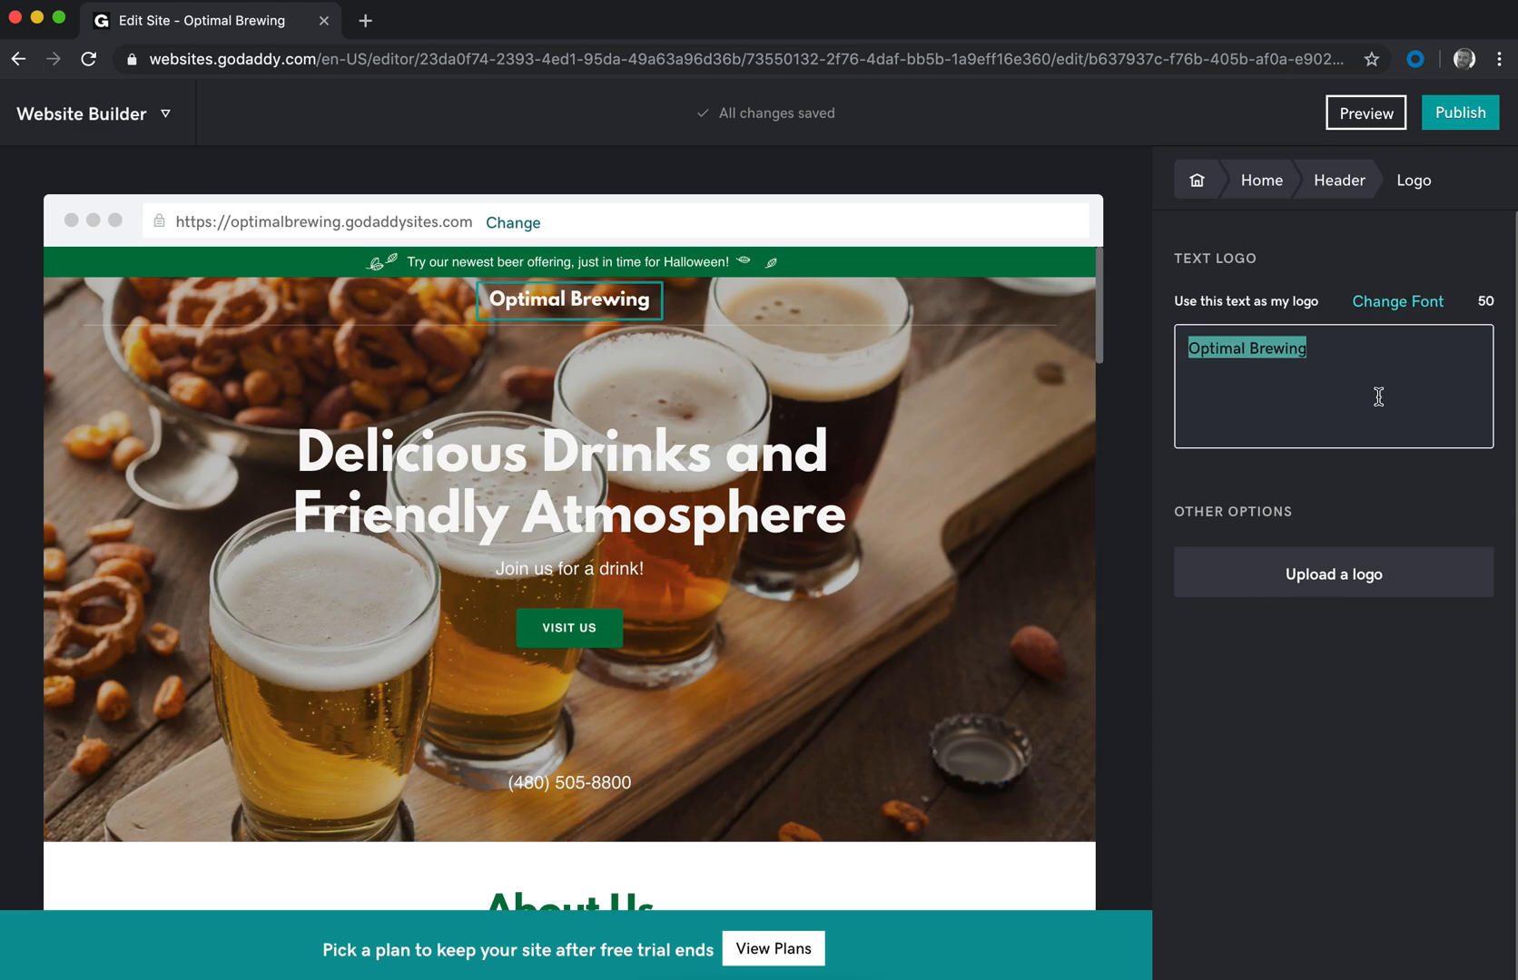
key(BackSpace)
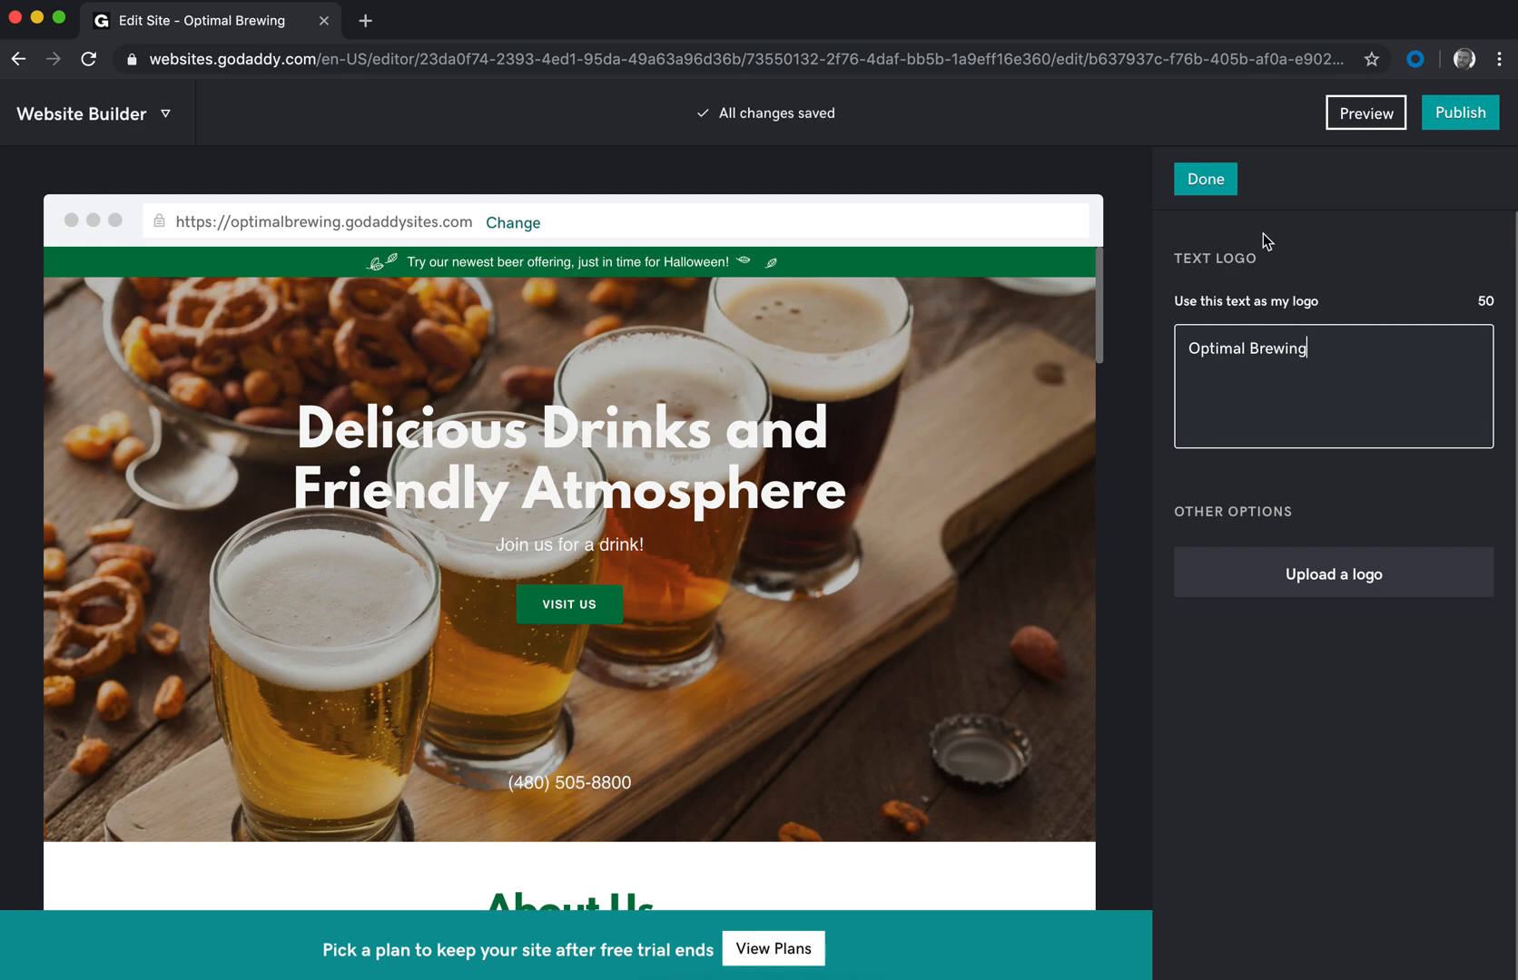
key(super+v)
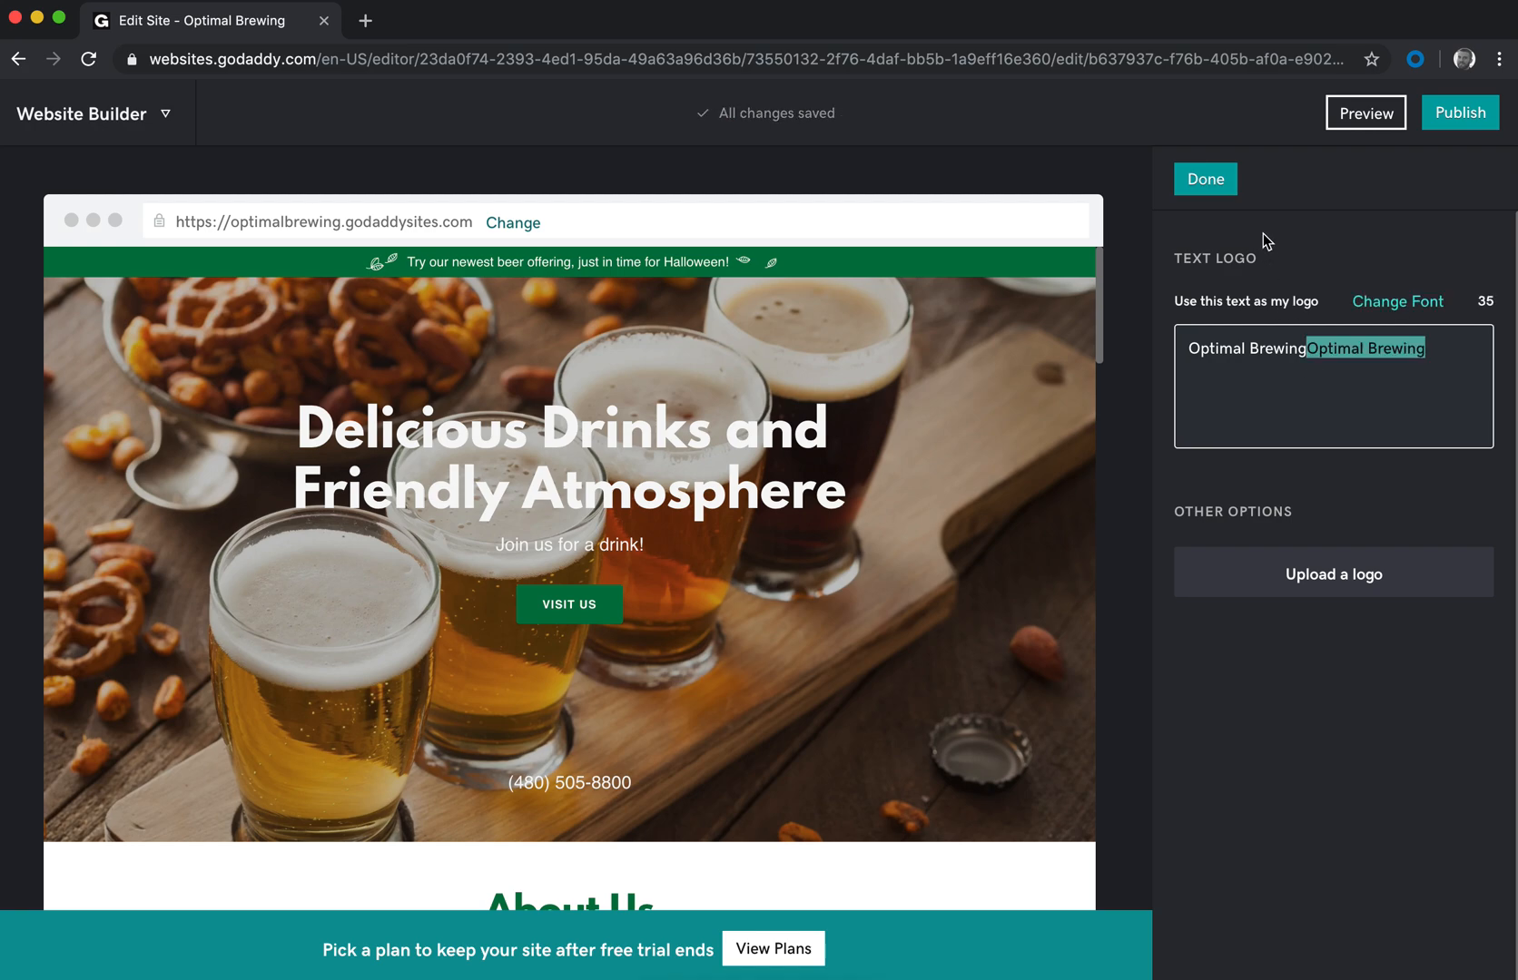
key(BackSpace)
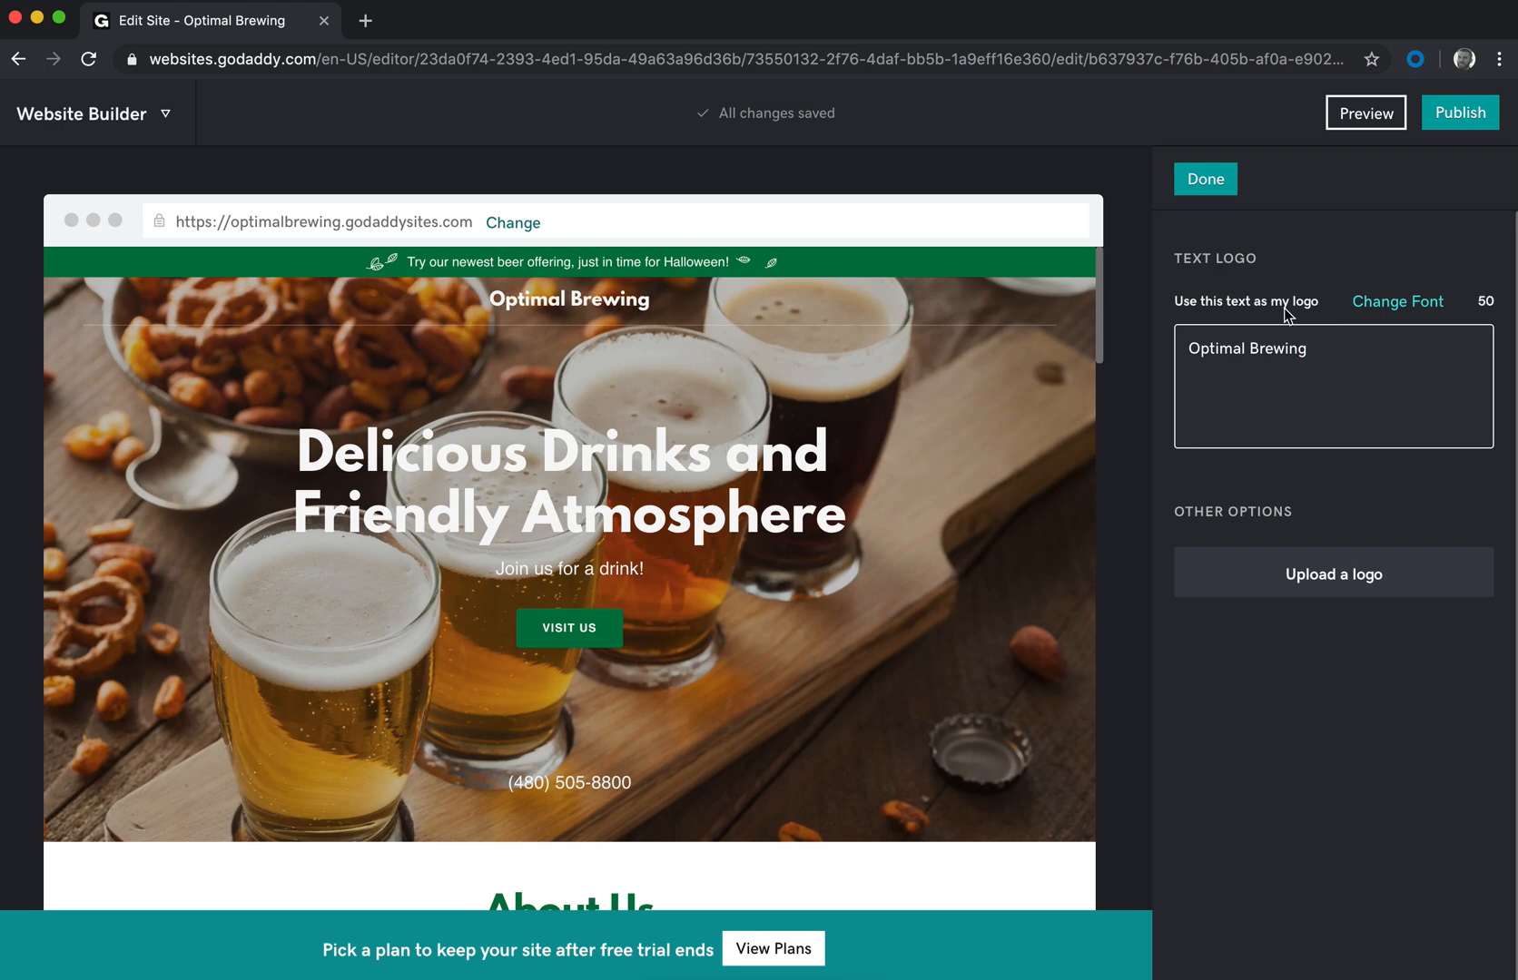
click(1203, 189)
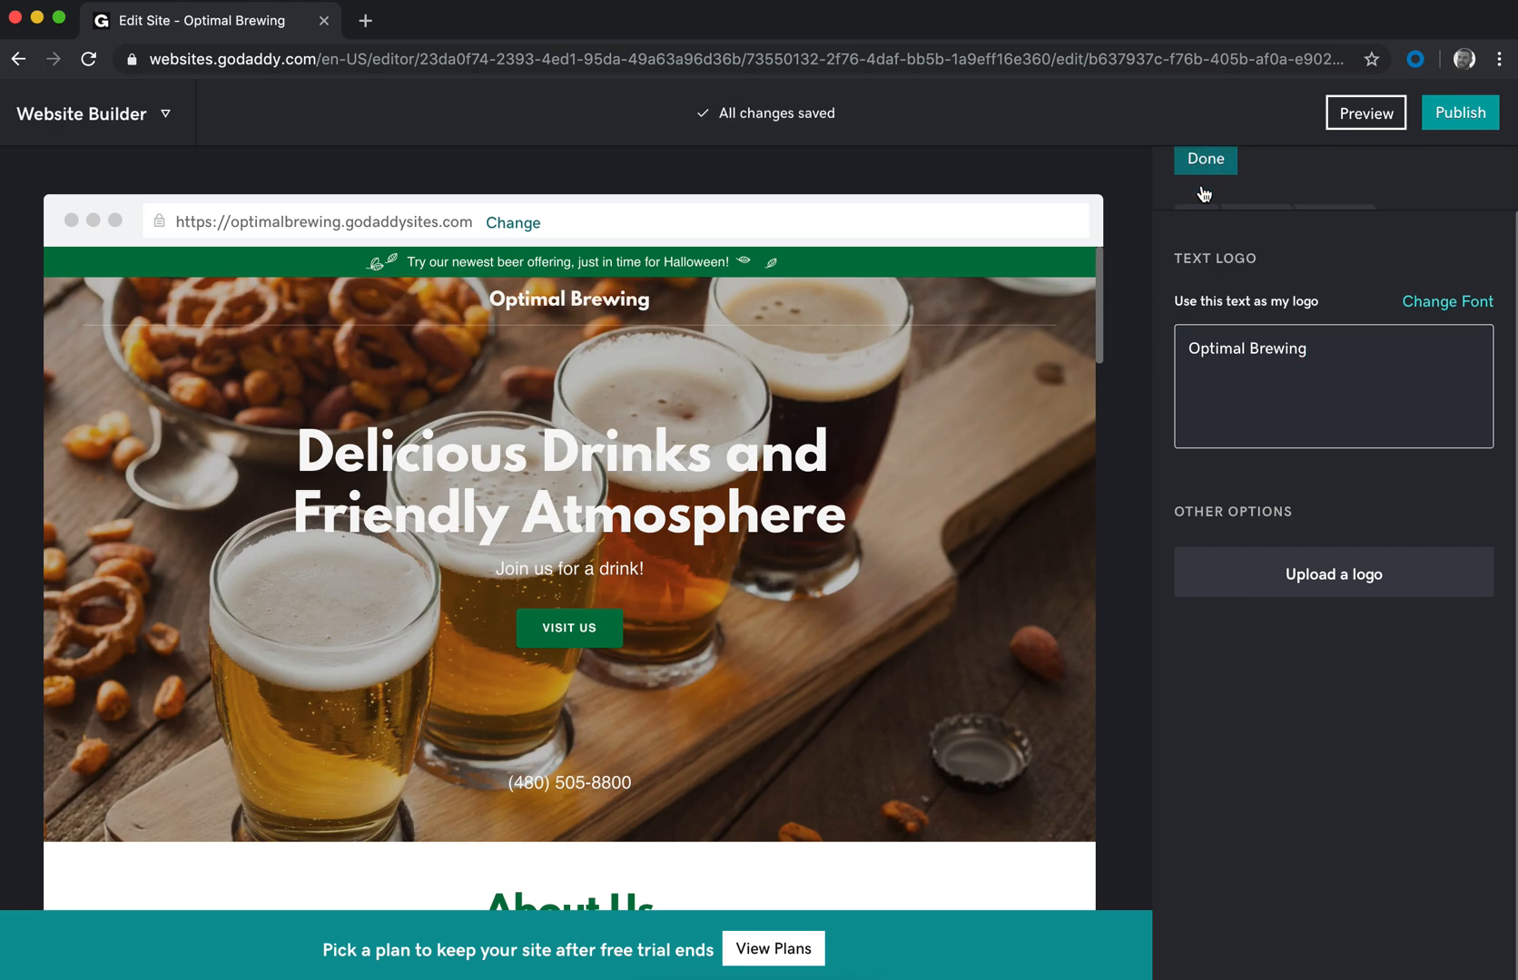
Step: Set the header action button's link type to Website URL, try hiding the button, show it again and finish its settings
scroll(1298, 742, down, 3)
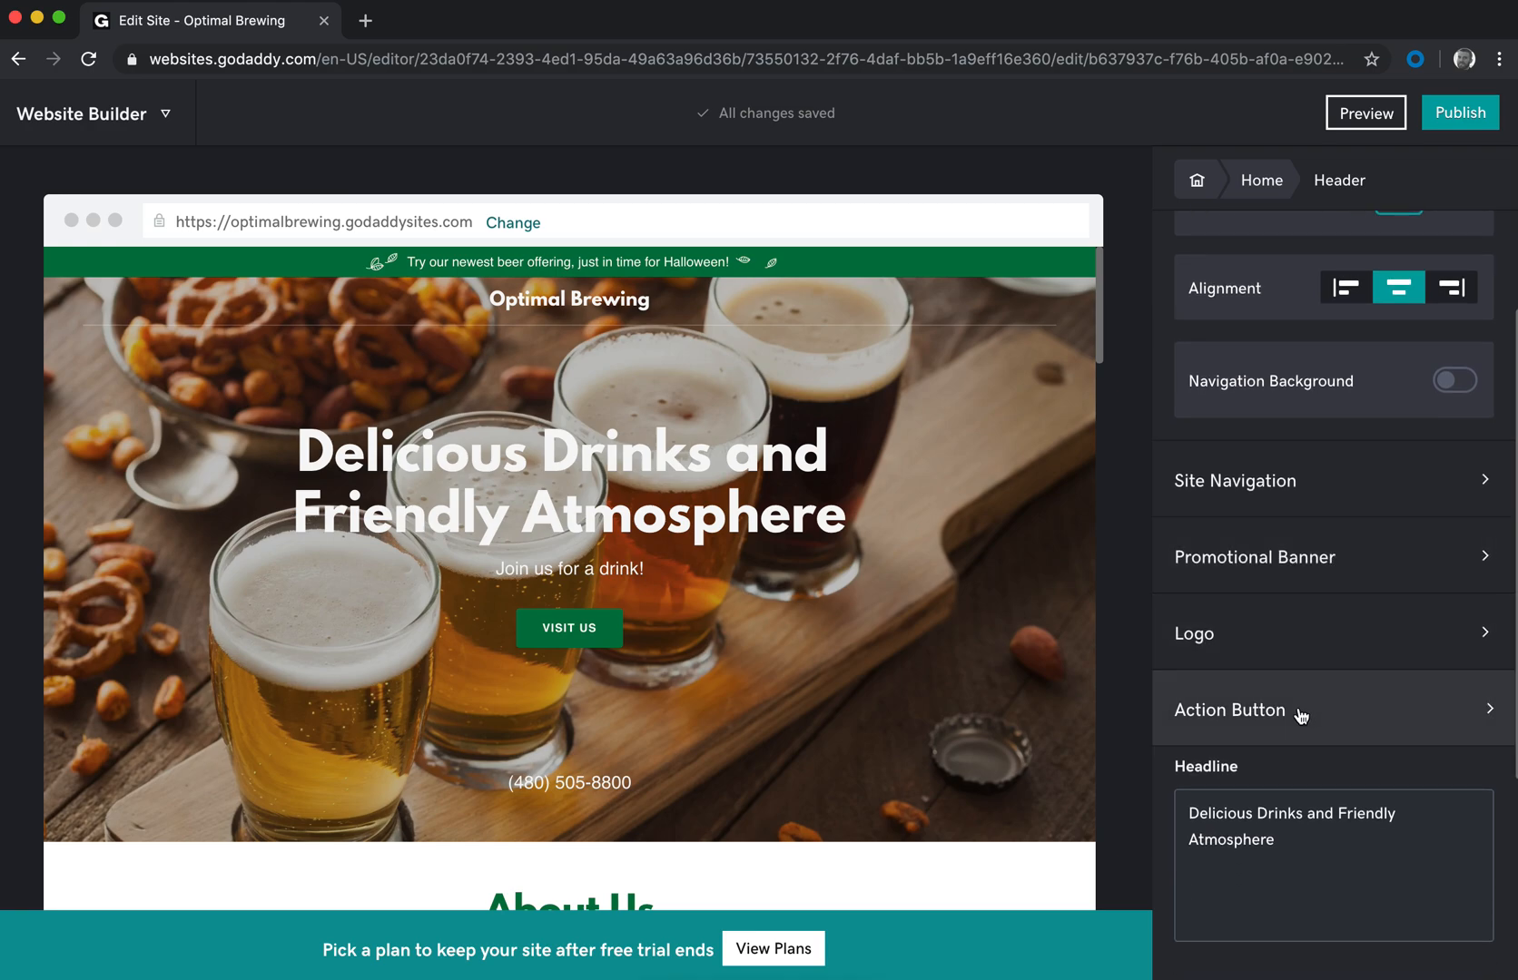
click(1301, 716)
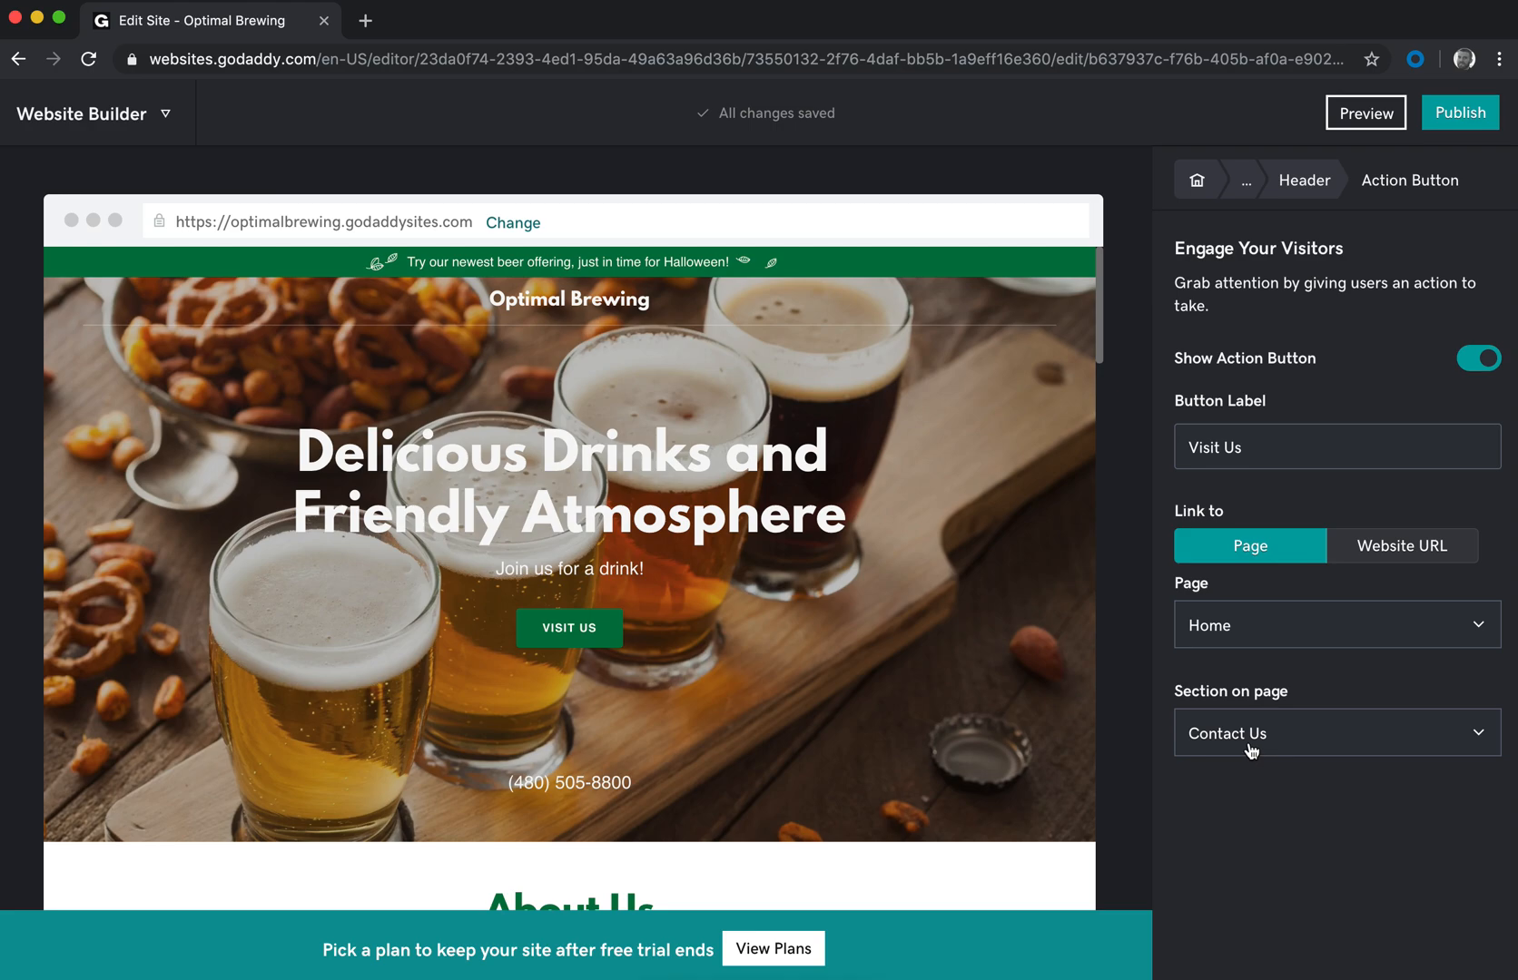
click(1355, 545)
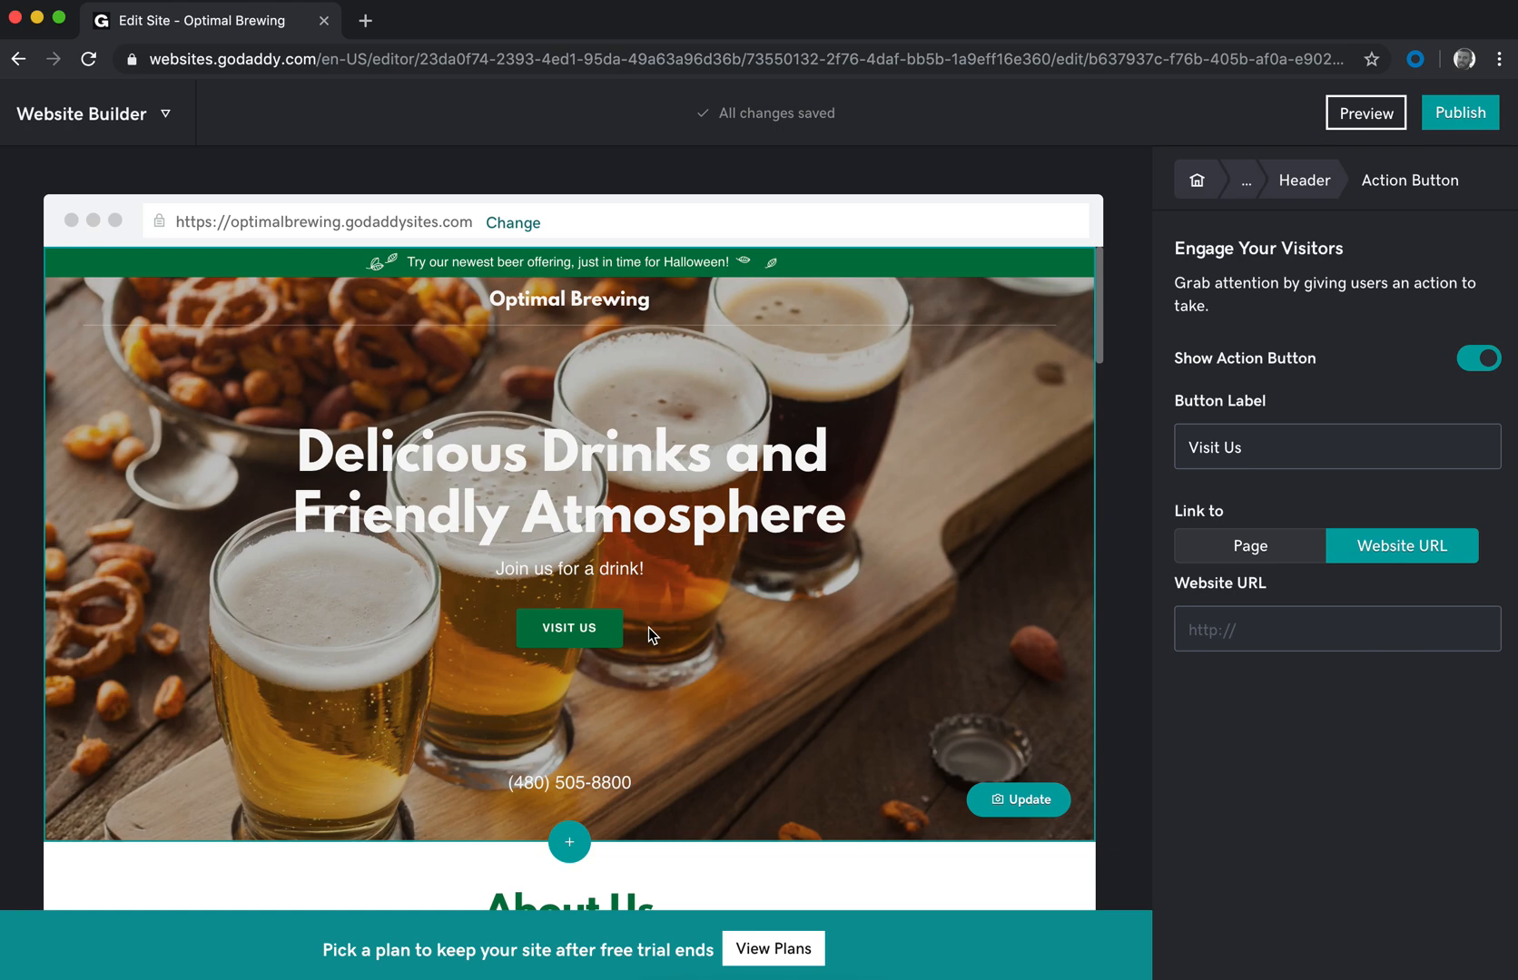
click(1479, 360)
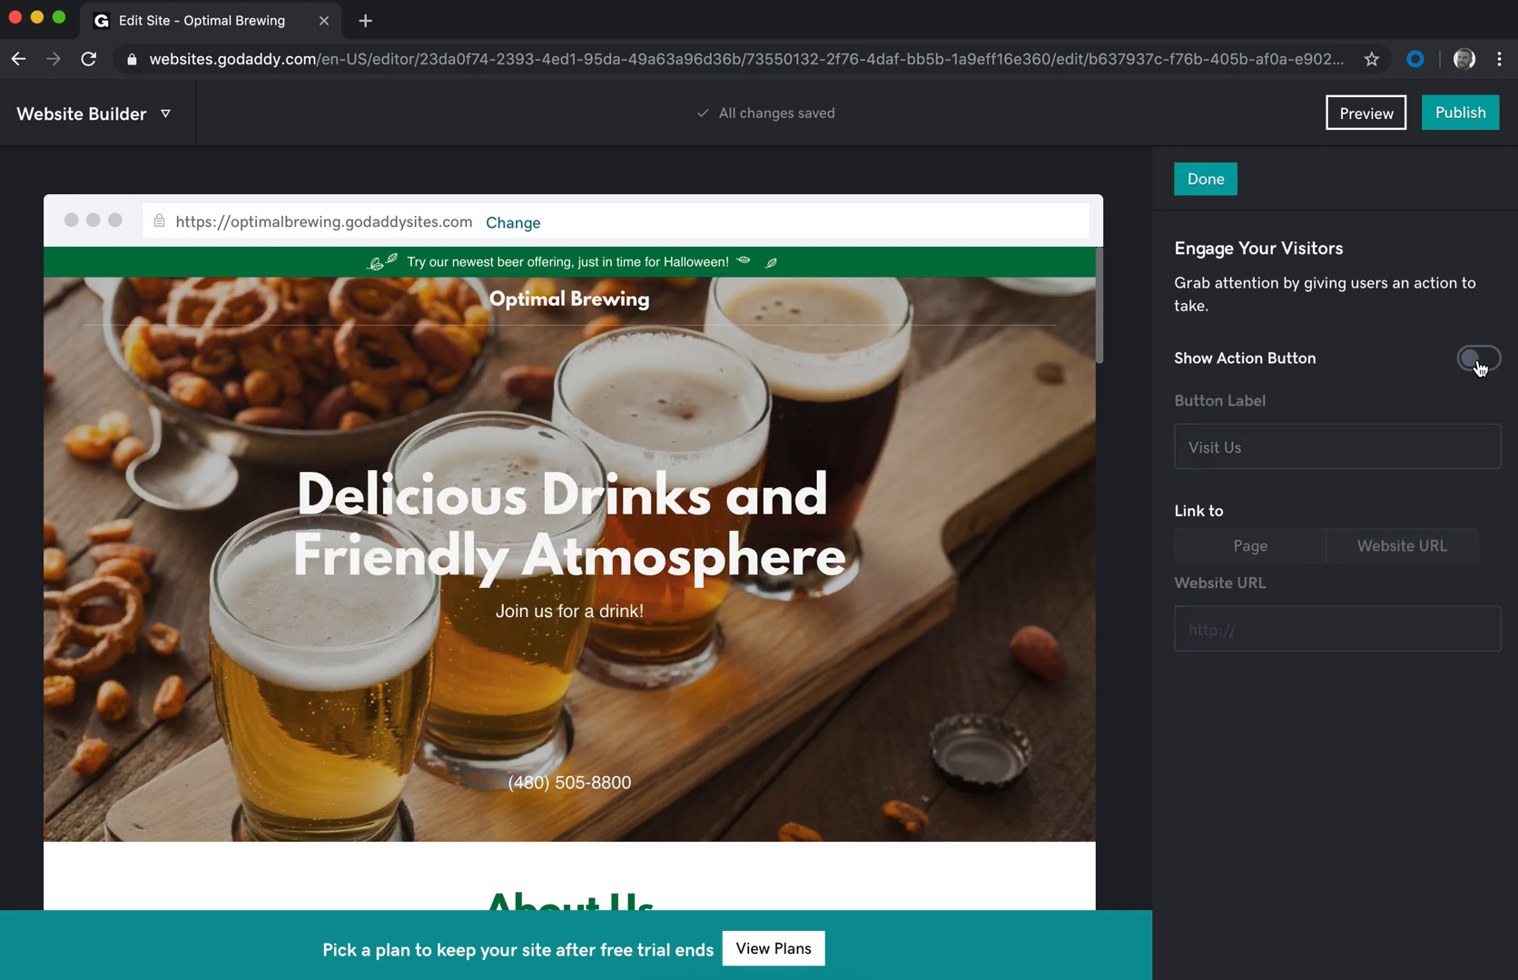
click(1480, 365)
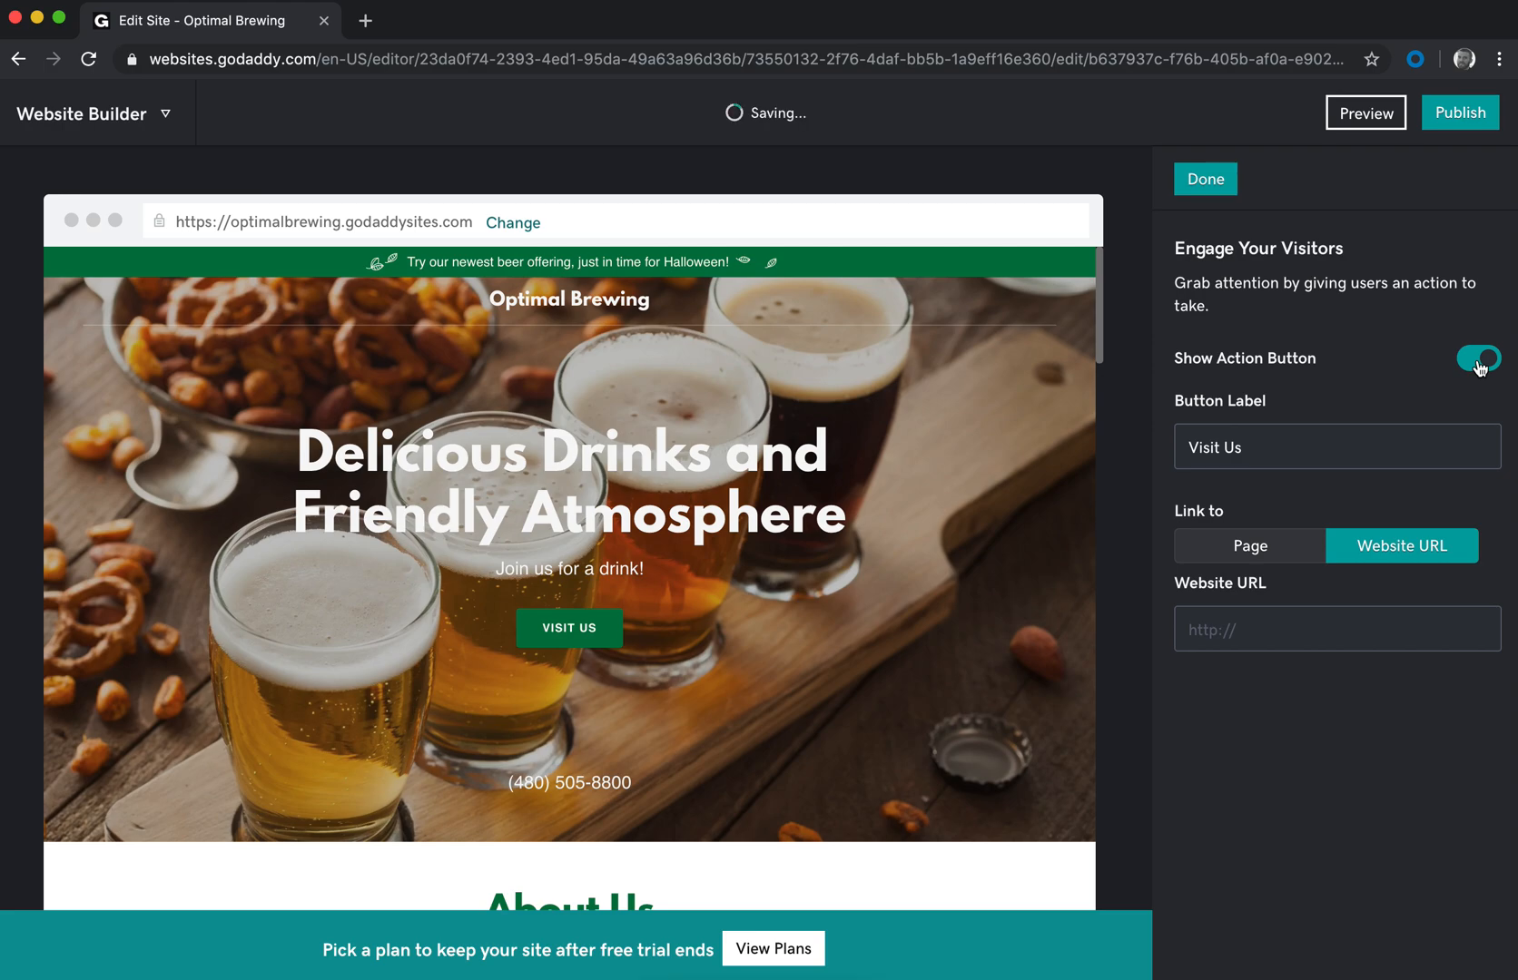
click(1205, 179)
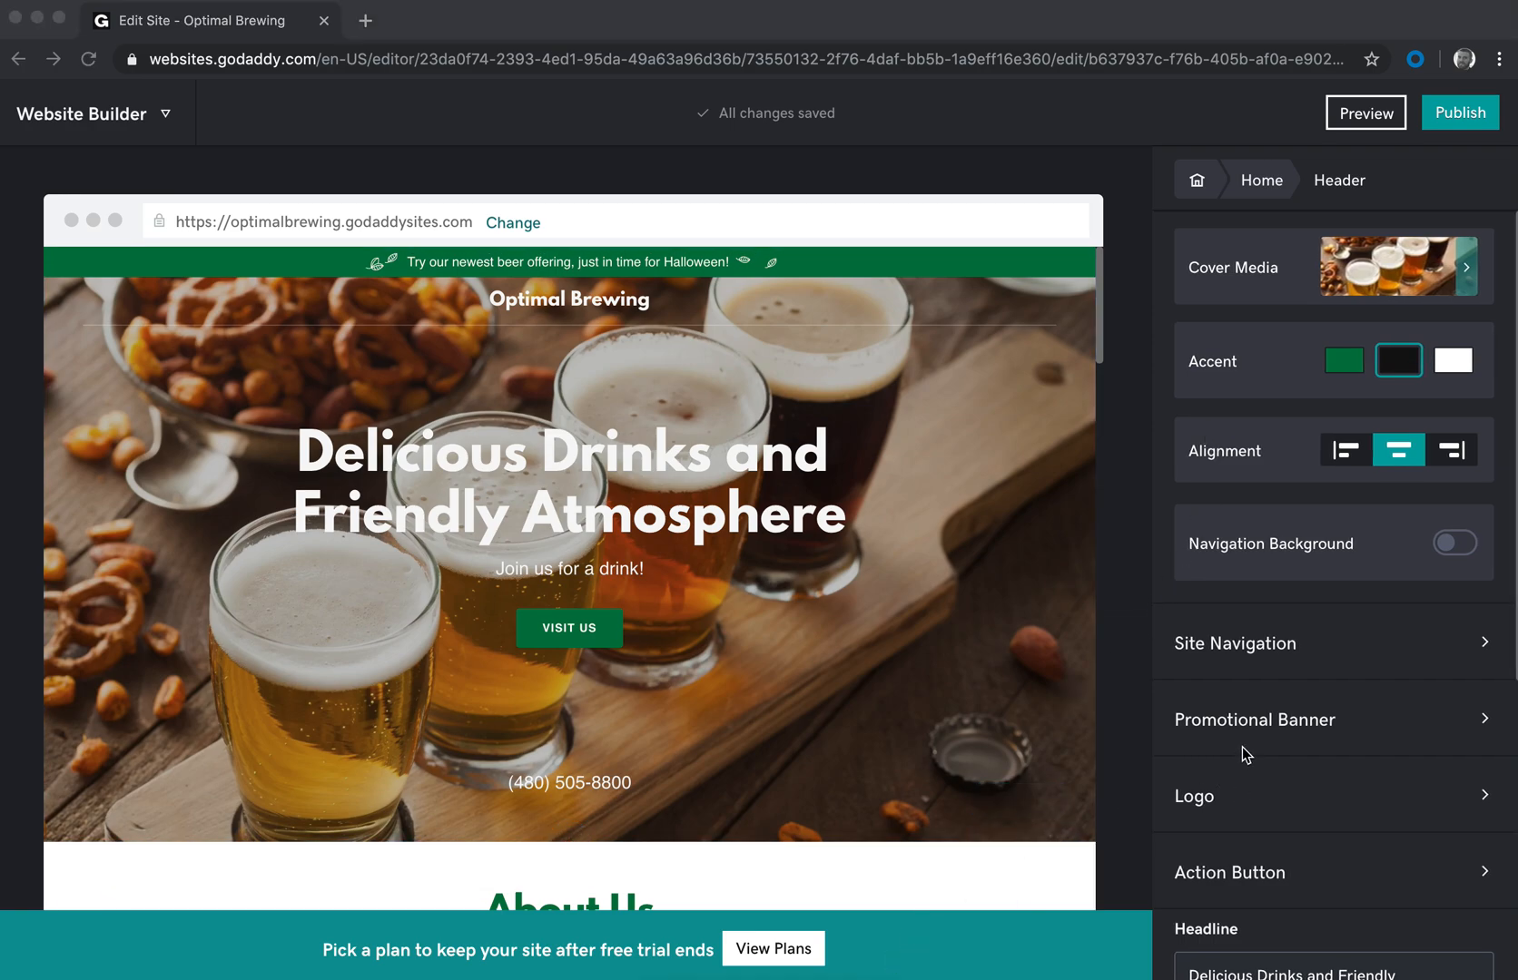
Step: Examine the header's headline and paragraph fields, and select the "Join us for a drink!" text in the page preview
scroll(1271, 790, down, 3)
scroll(1277, 793, down, 1)
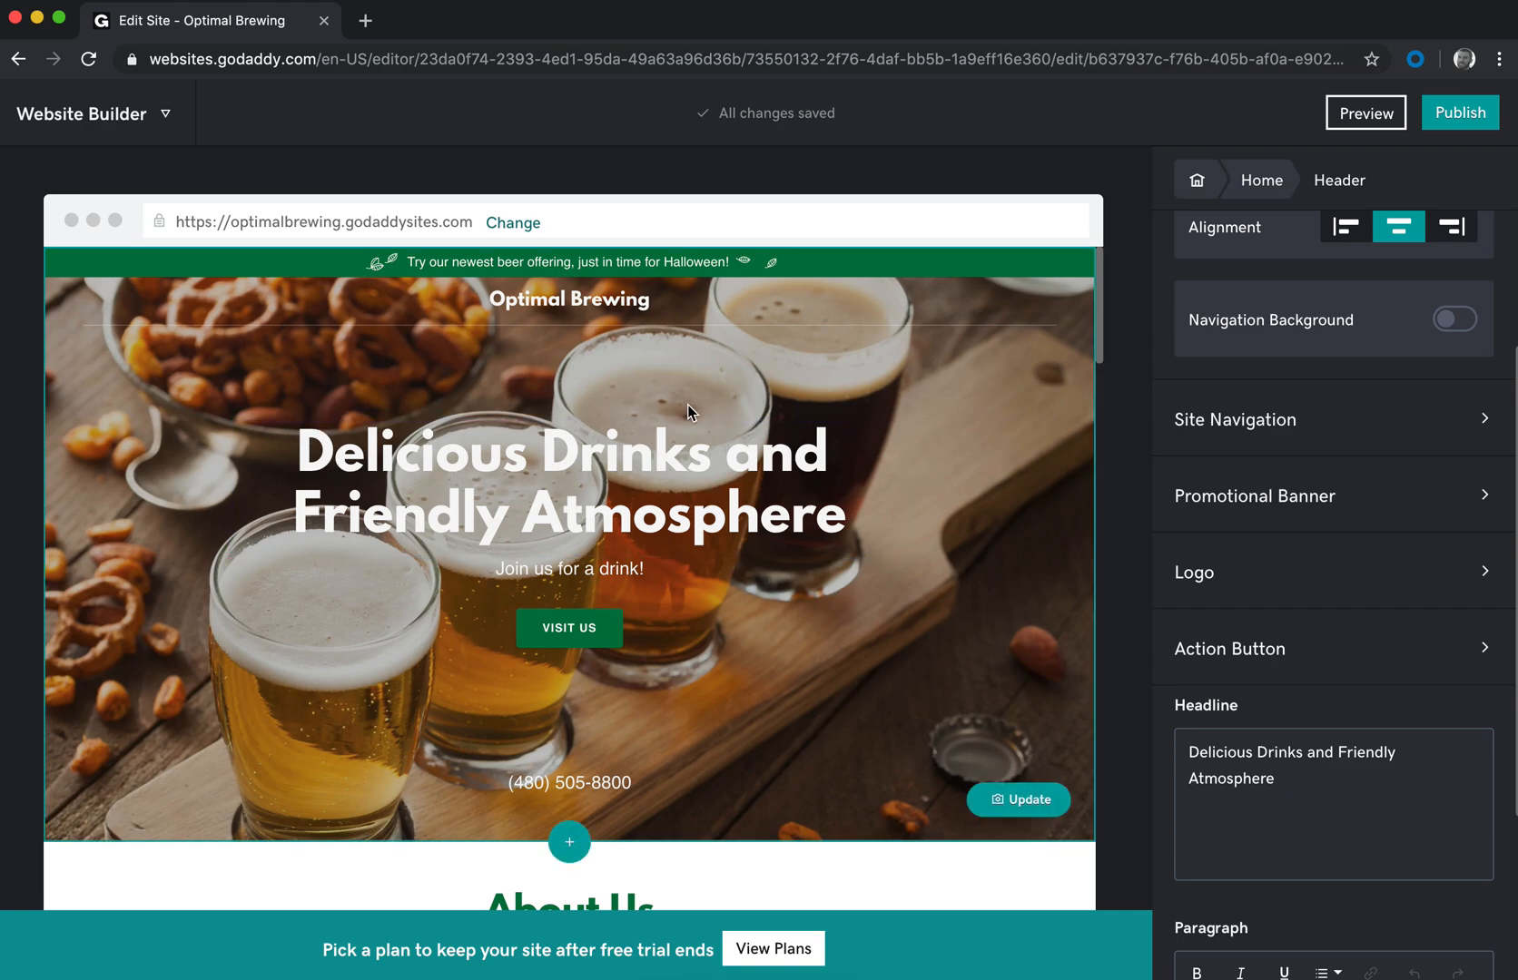
scroll(1261, 800, down, 5)
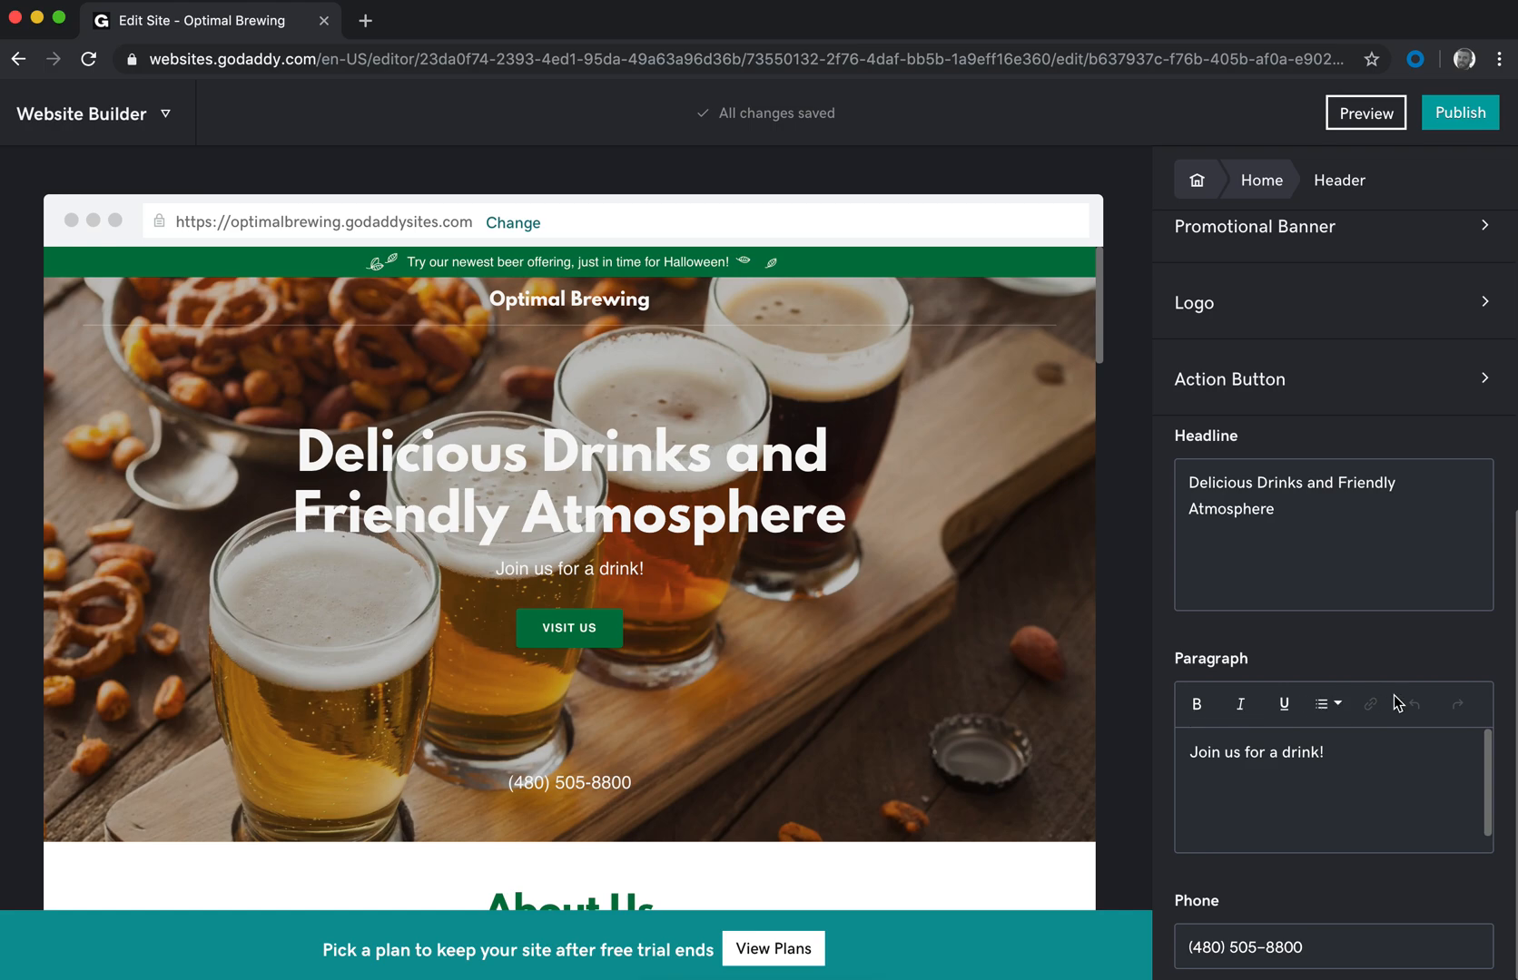
click(577, 570)
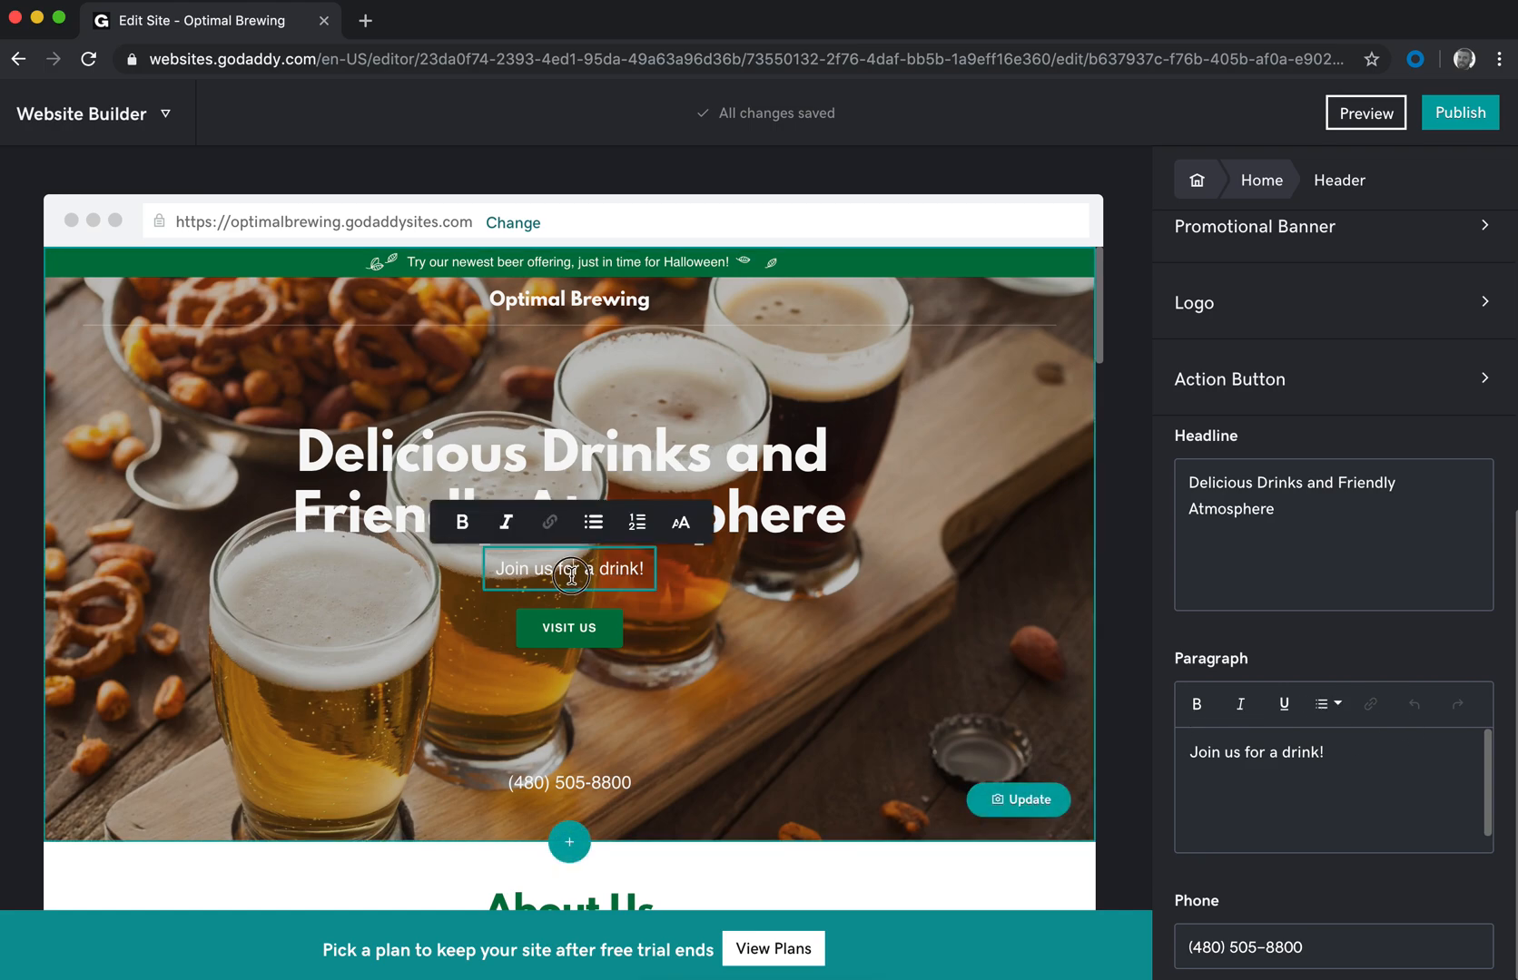
drag(646, 570, 486, 563)
click(895, 616)
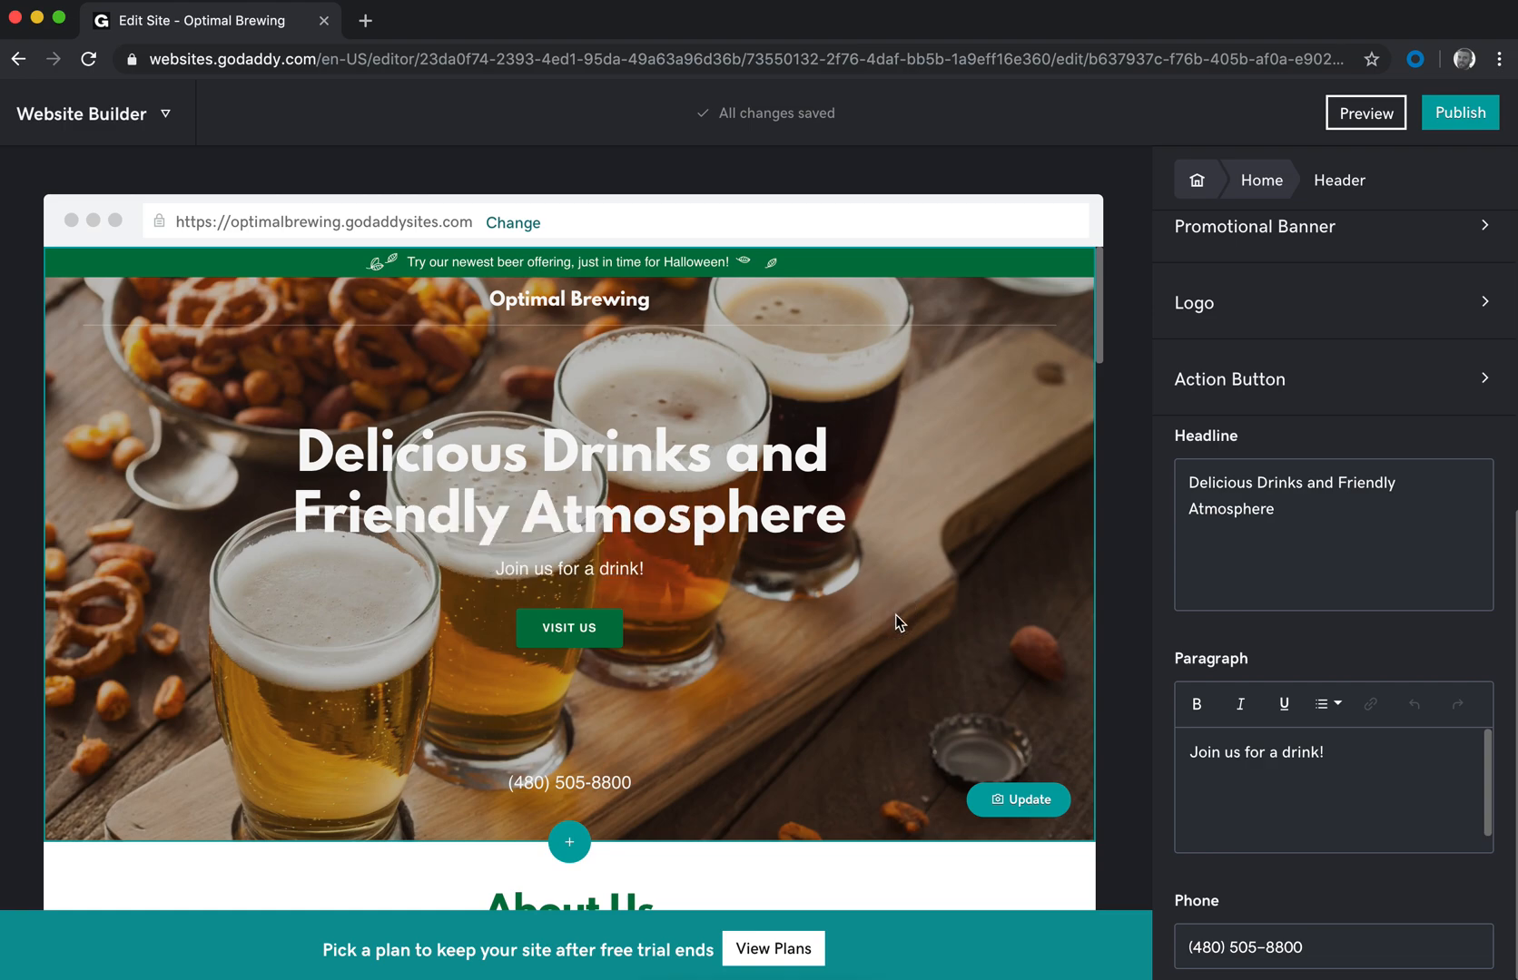
scroll(1338, 815, down, 1)
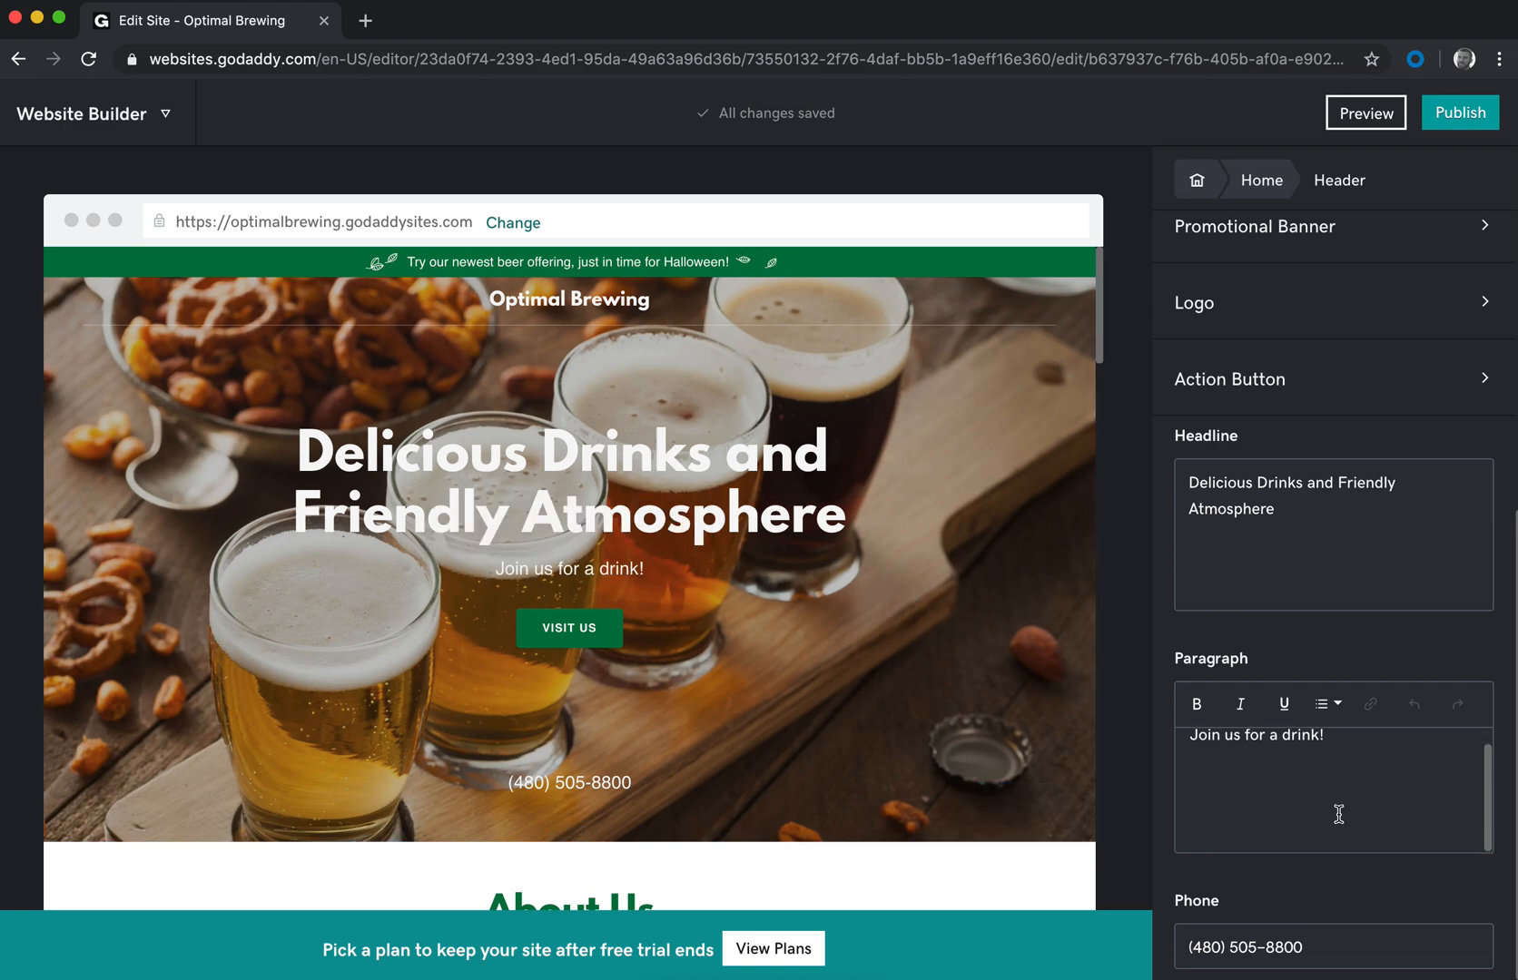
Step: Try removing the phone number from the header, and restore it
double_click(1322, 958)
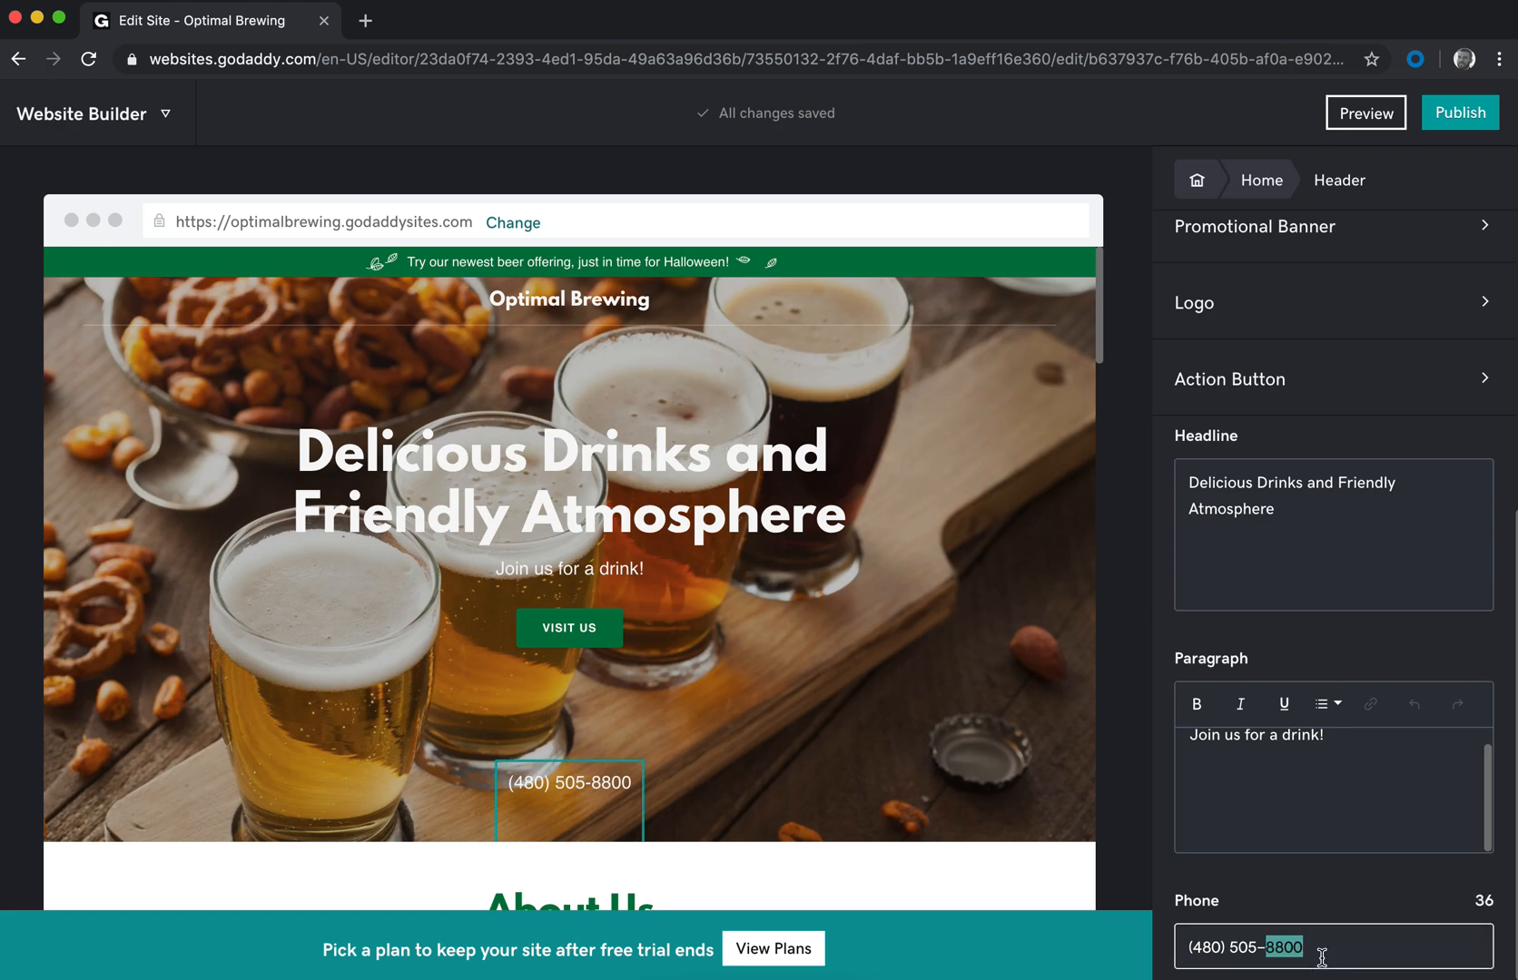
key(super+a)
key(super+c)
key(BackSpace)
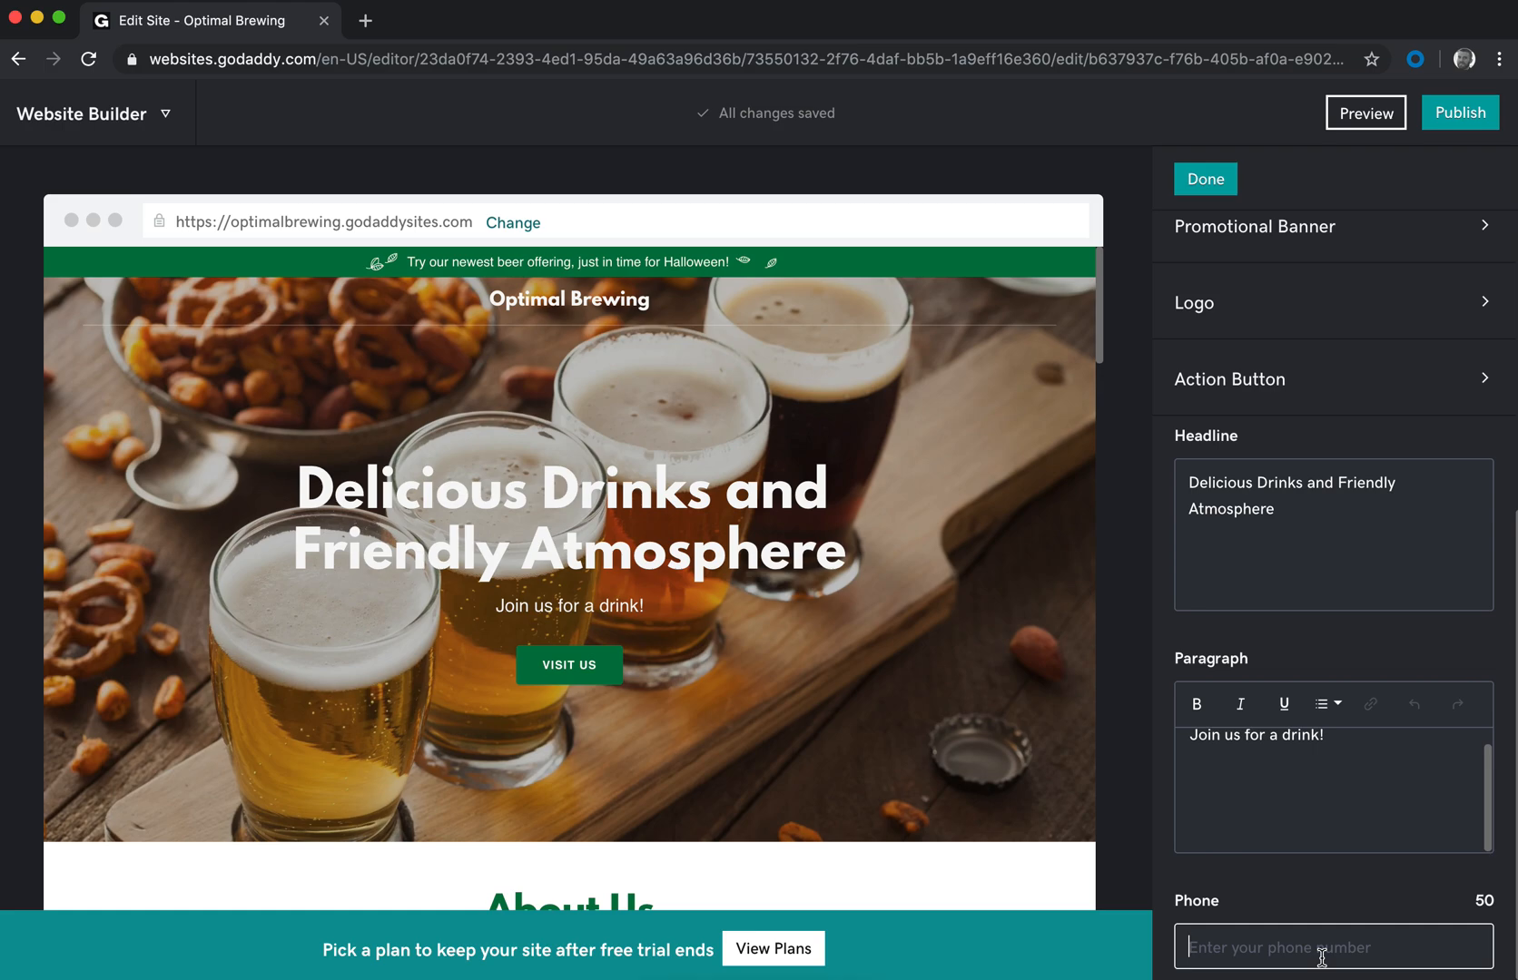
key(super+v)
click(1333, 884)
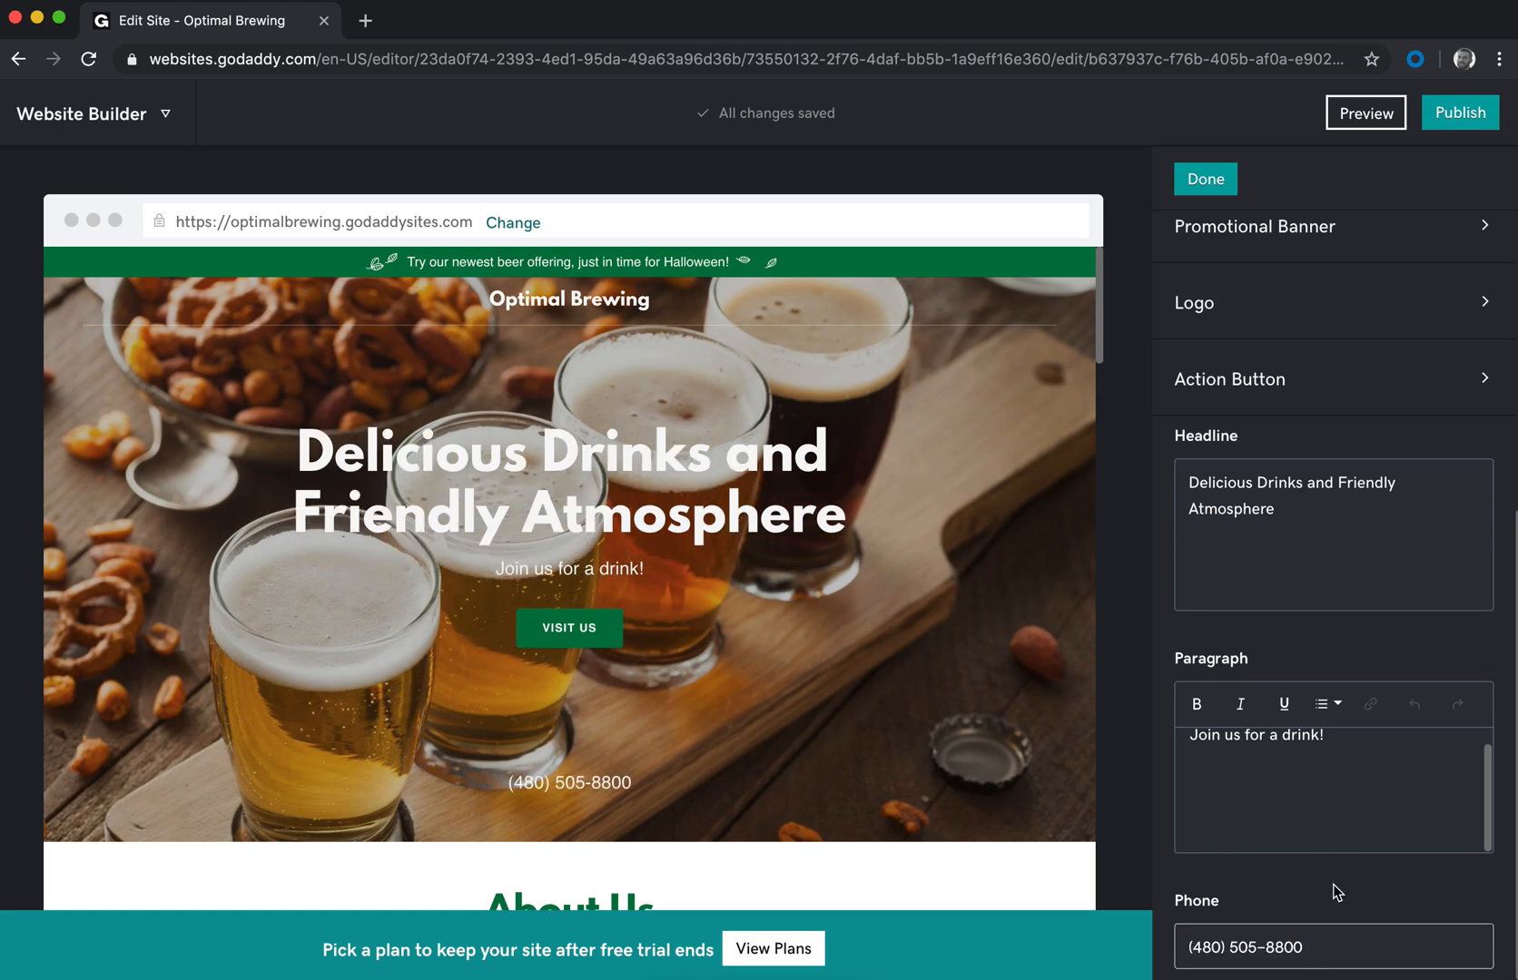
Step: Try a blue particle video from the media library as the header's cover media, and return to the cover image
scroll(1292, 636, up, 5)
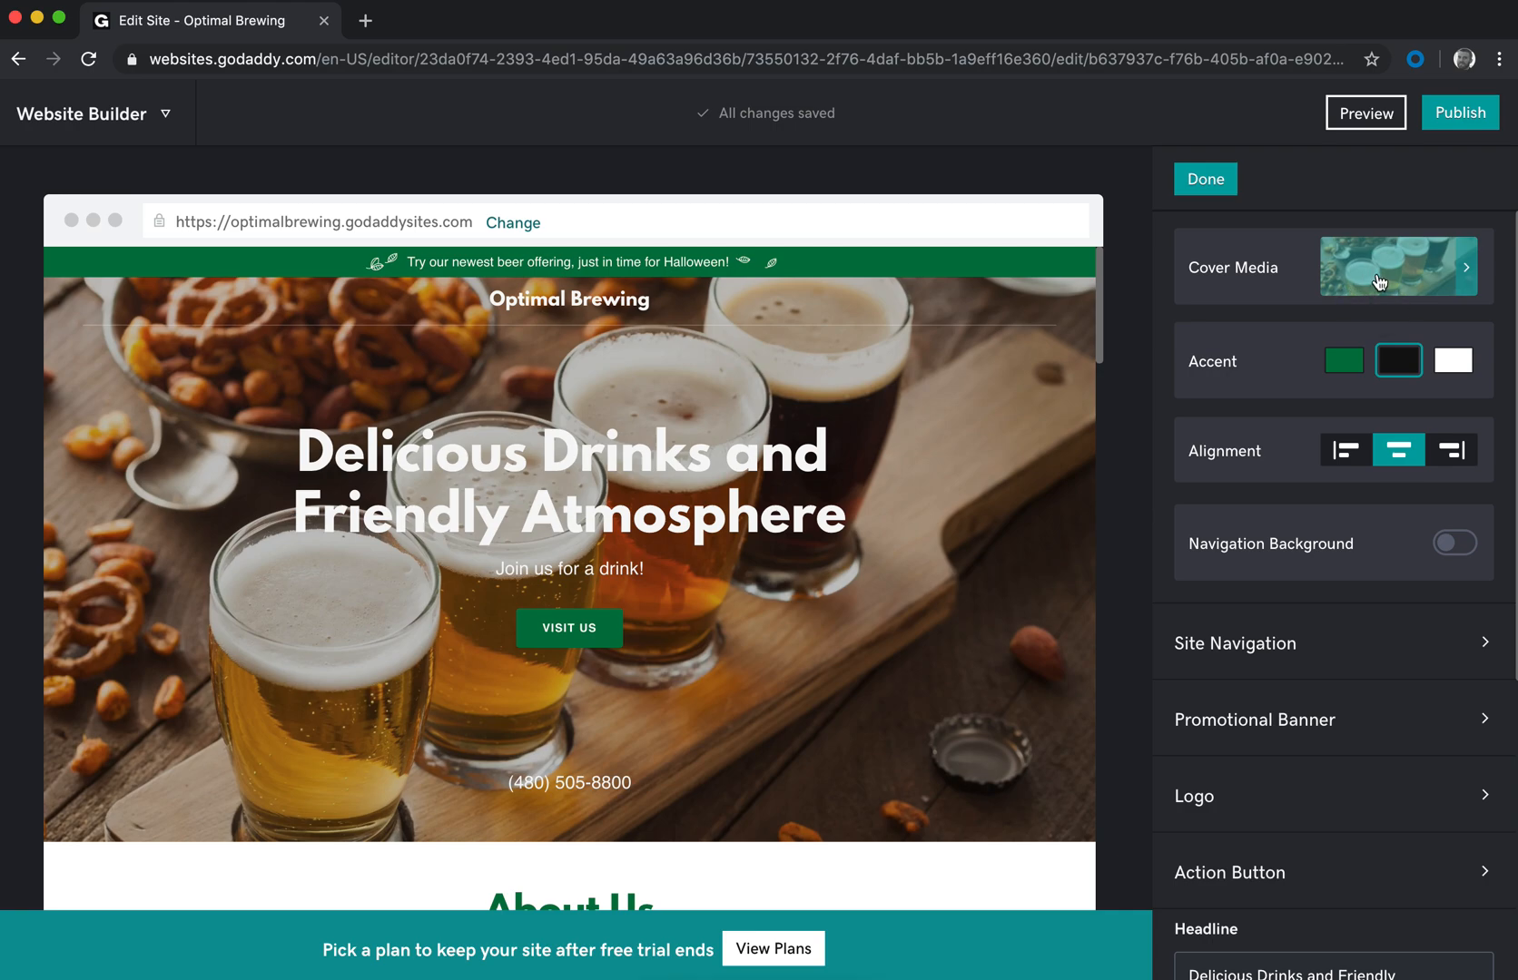
scroll(829, 612, down, 6)
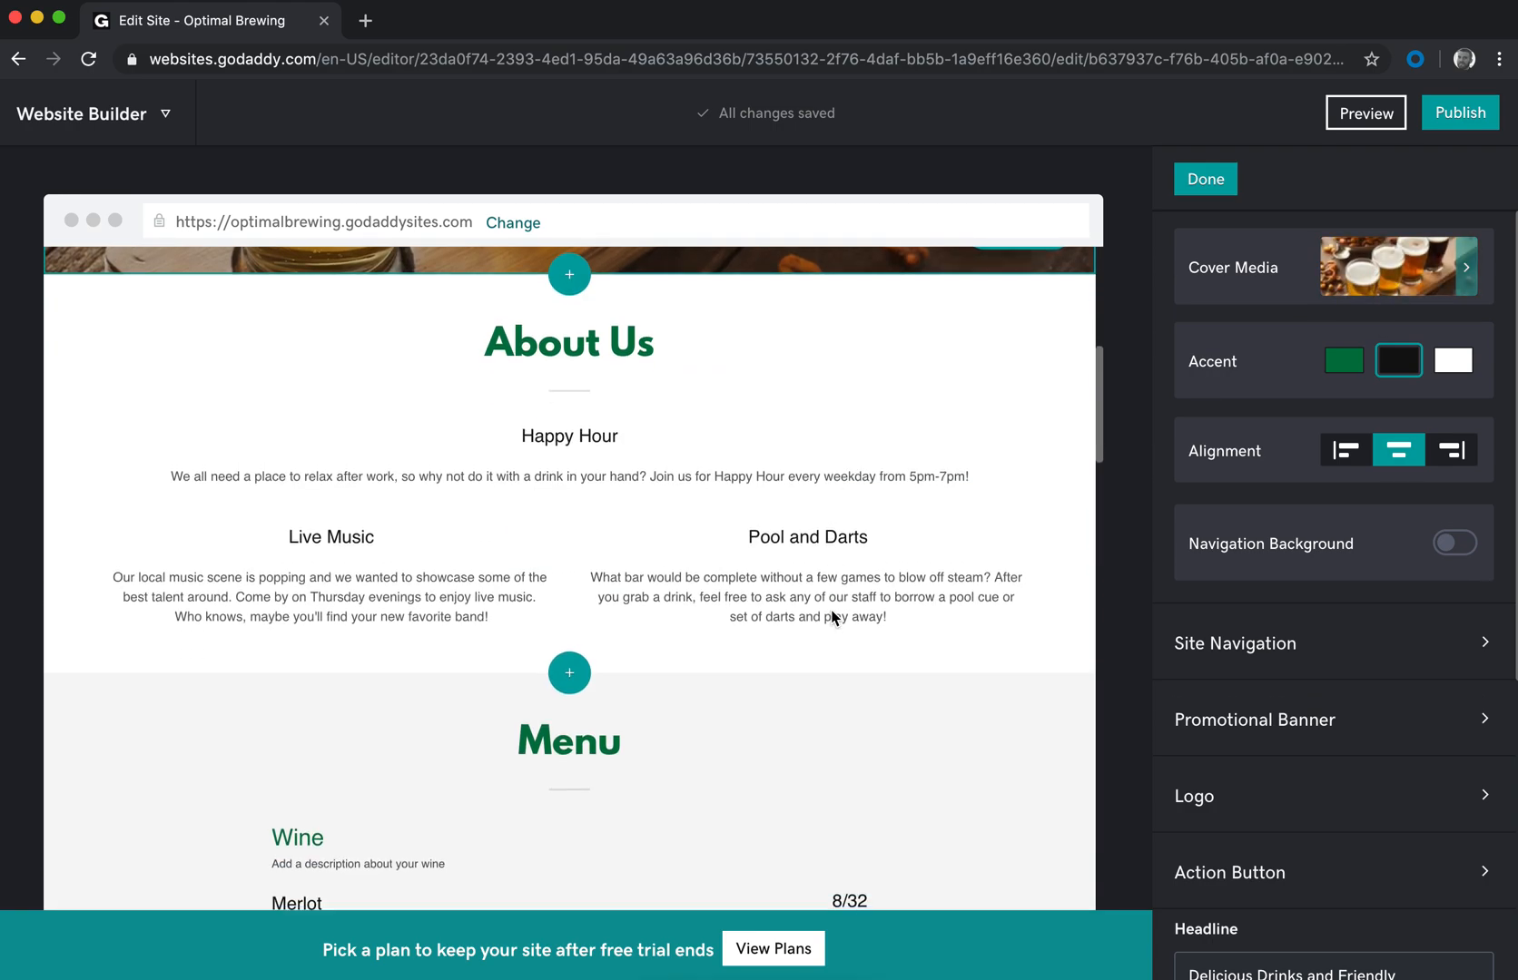
scroll(830, 616, up, 6)
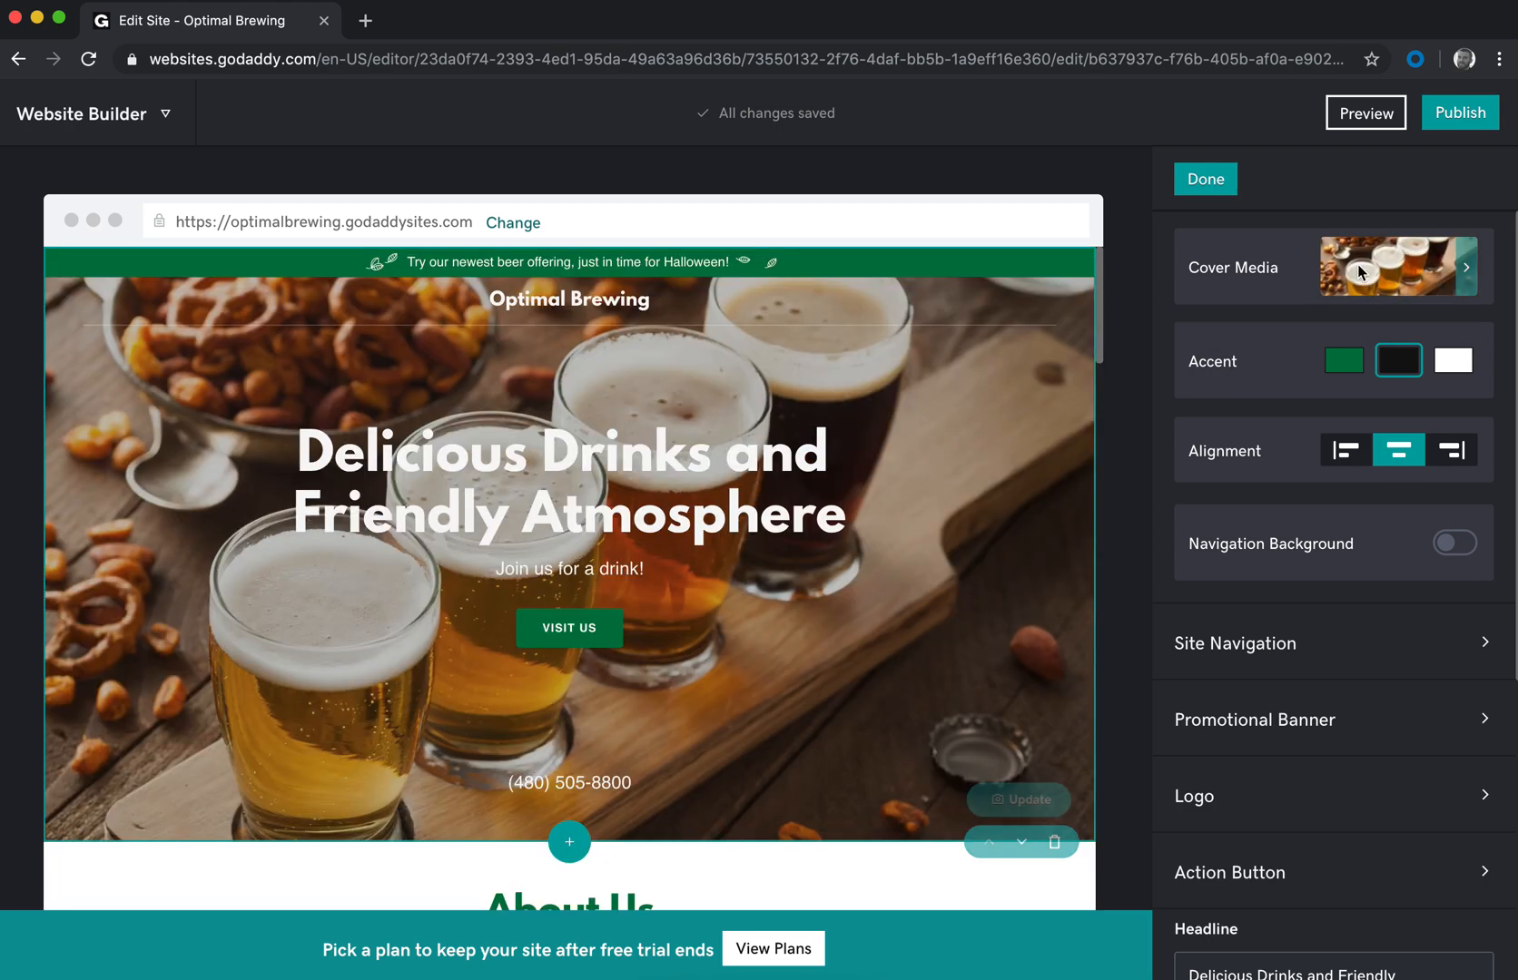
click(1427, 274)
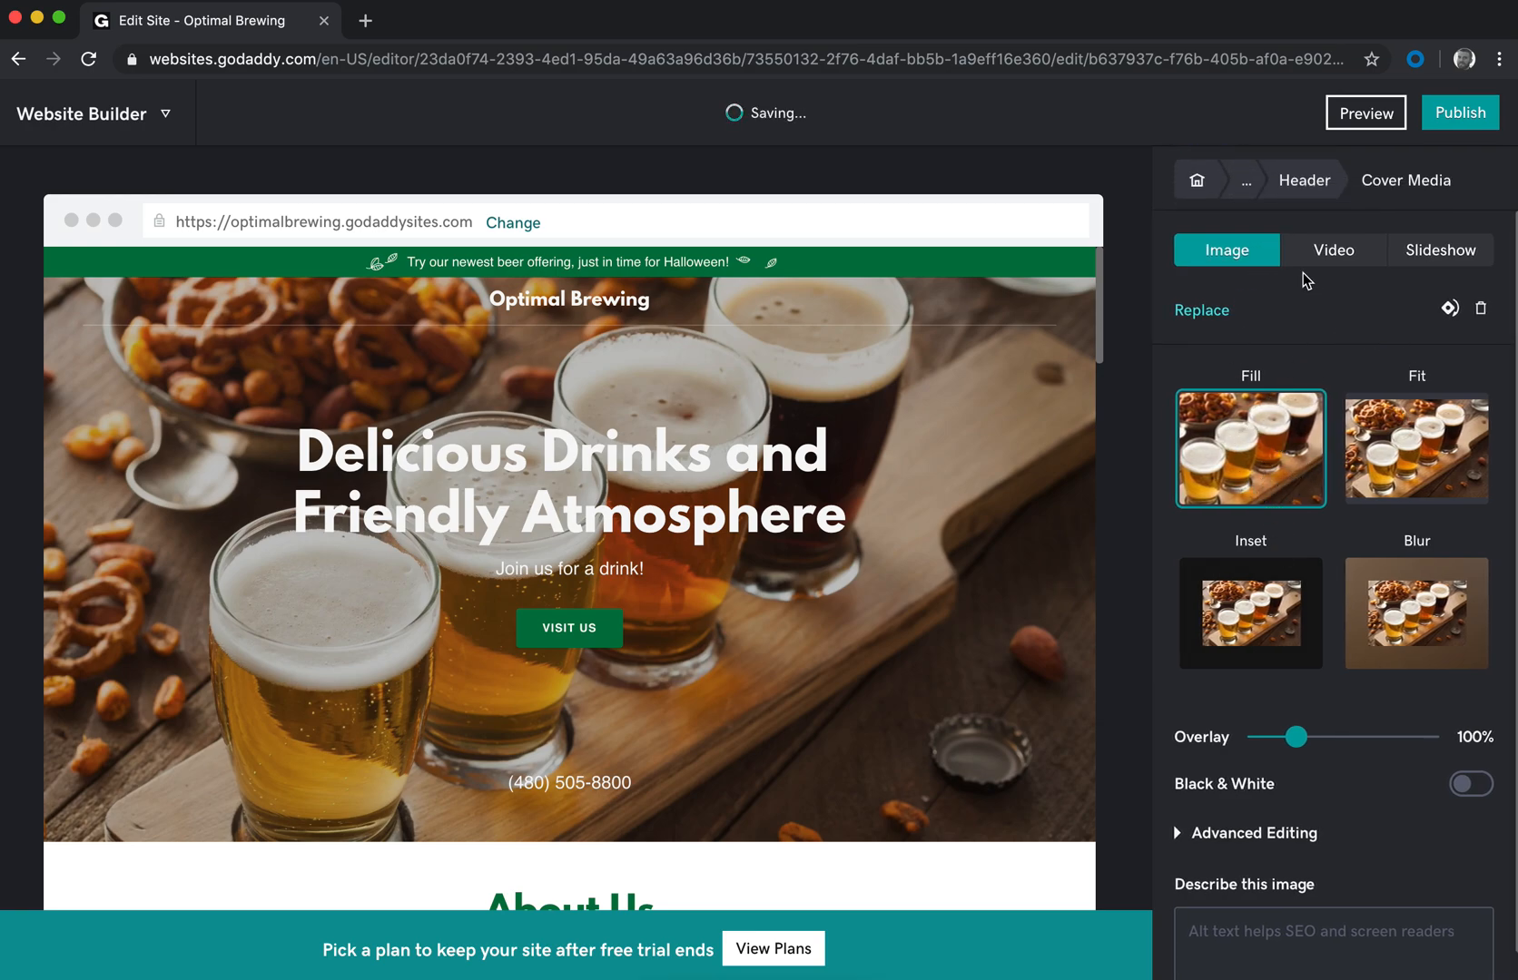
click(1328, 259)
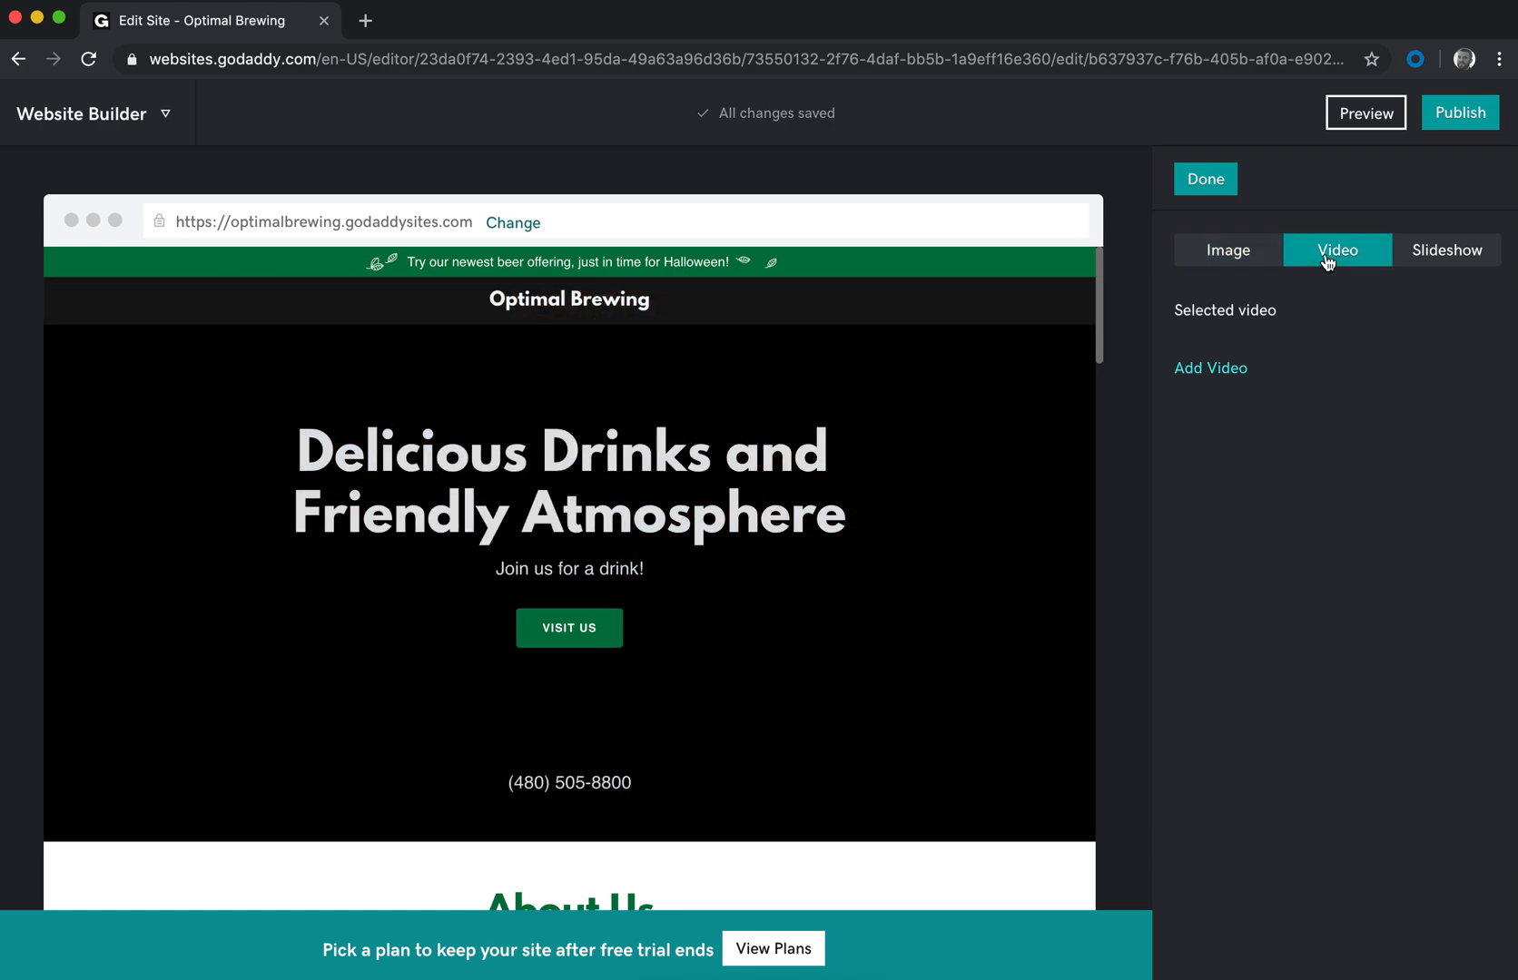
click(1212, 369)
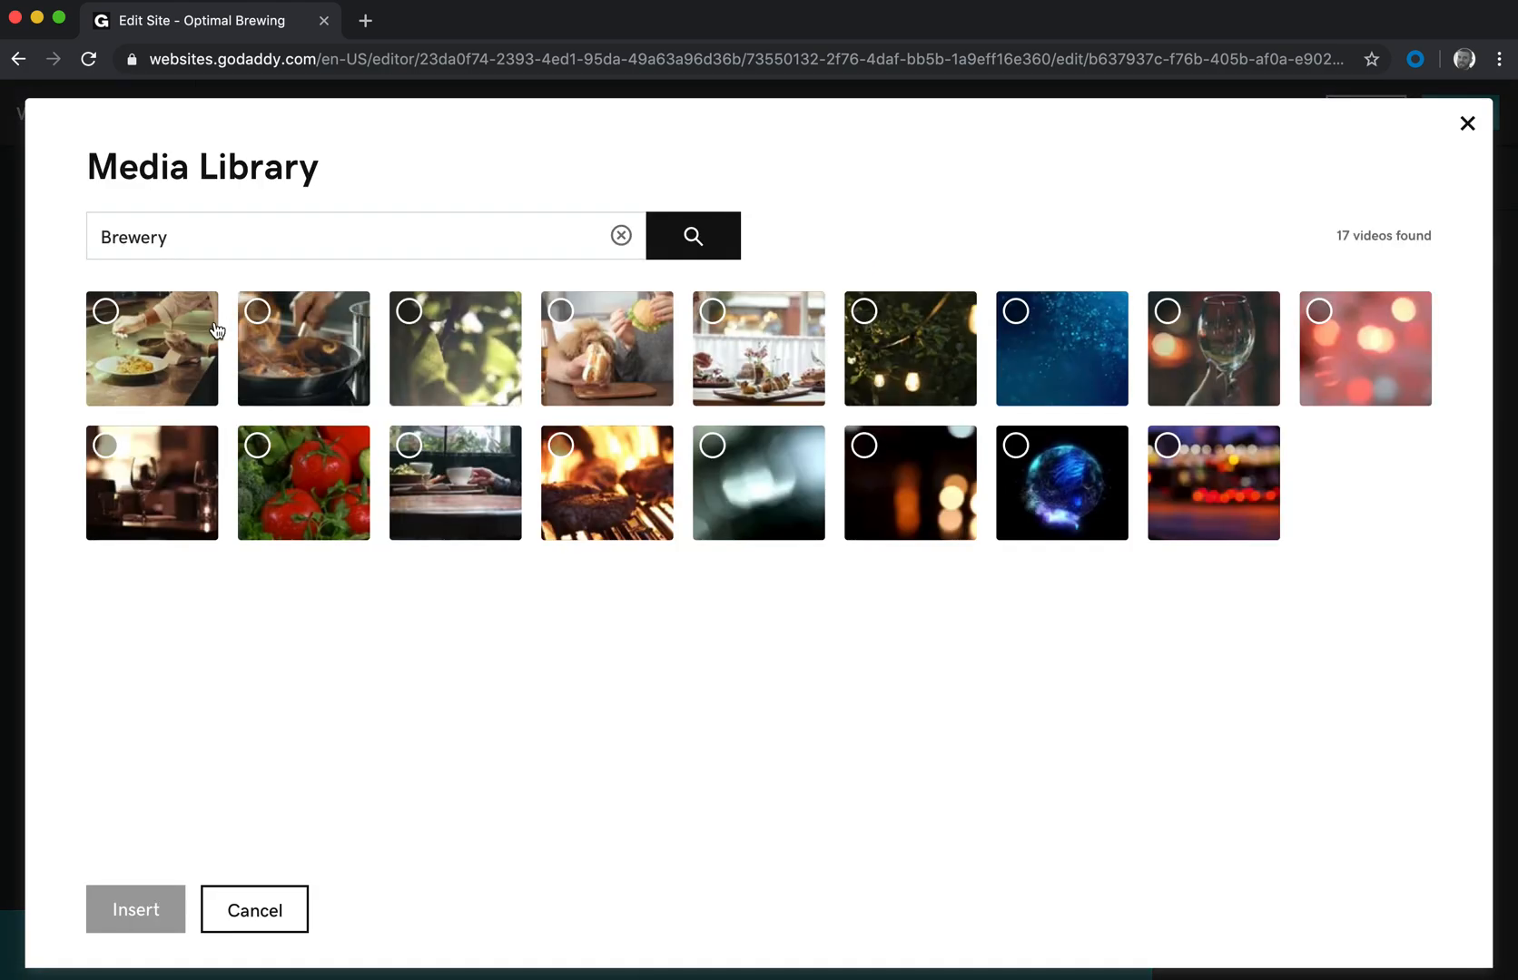
click(1026, 376)
click(139, 919)
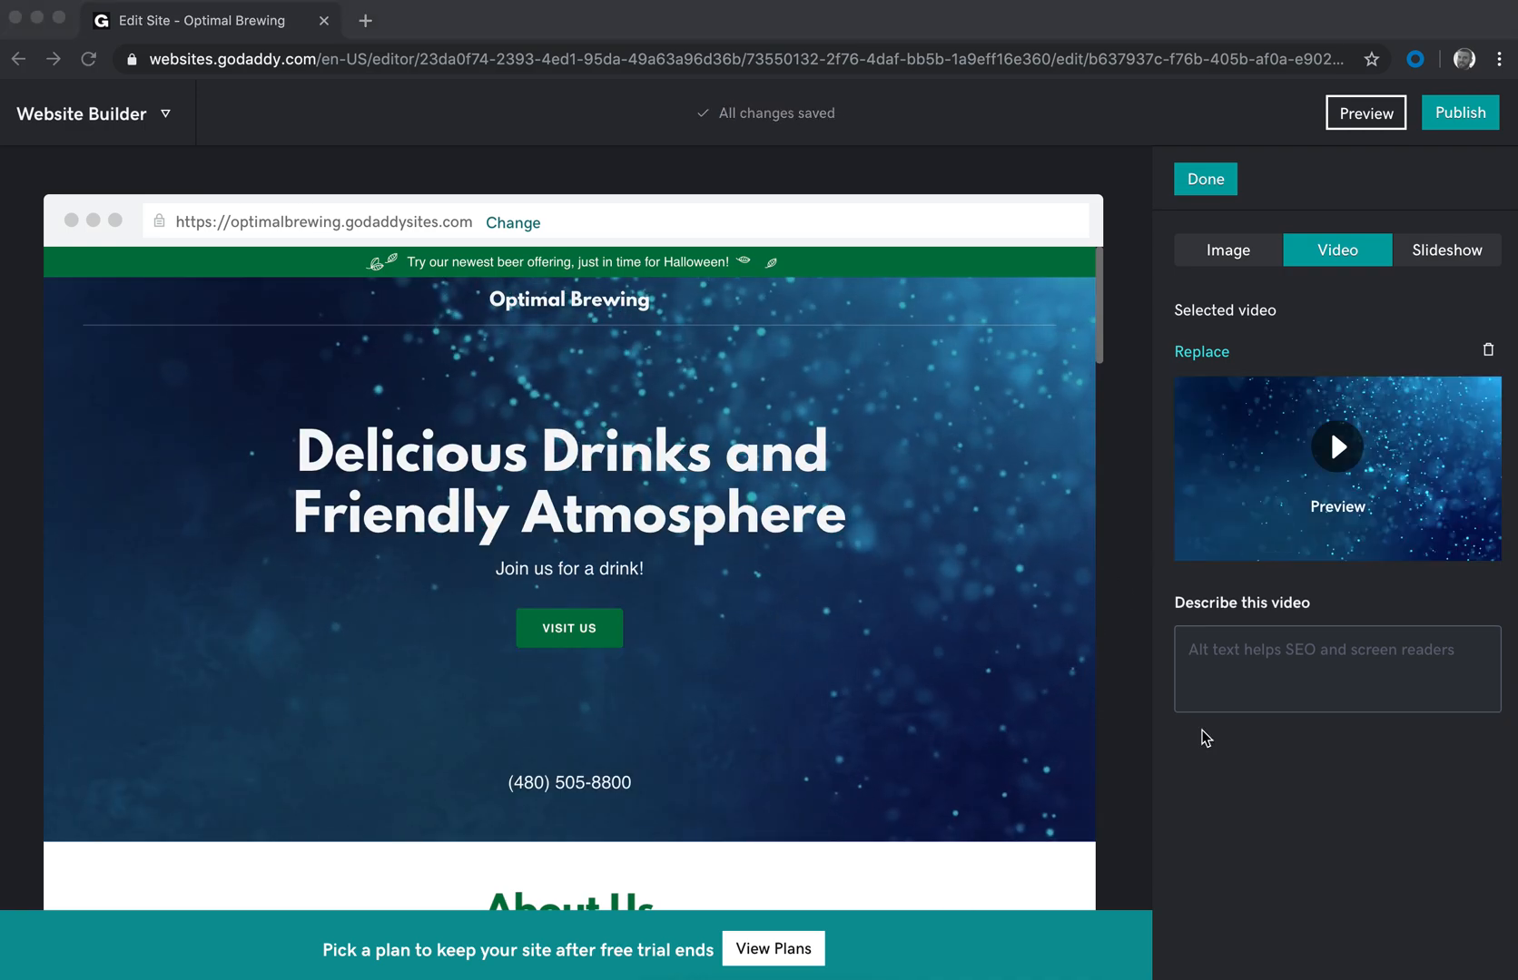
click(1321, 746)
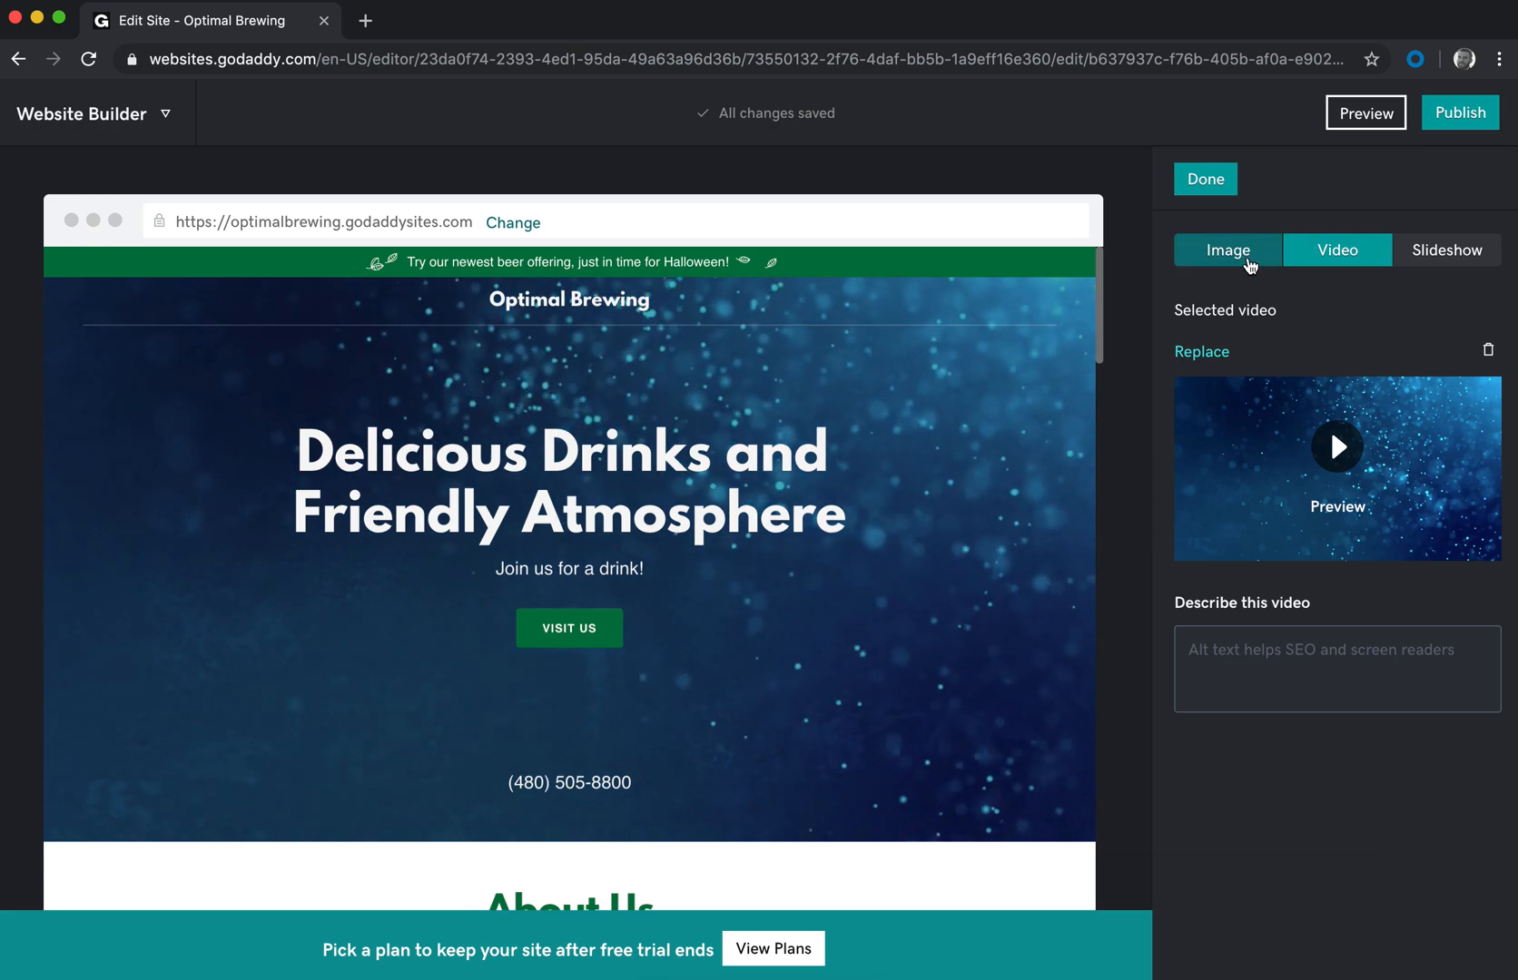
click(1244, 256)
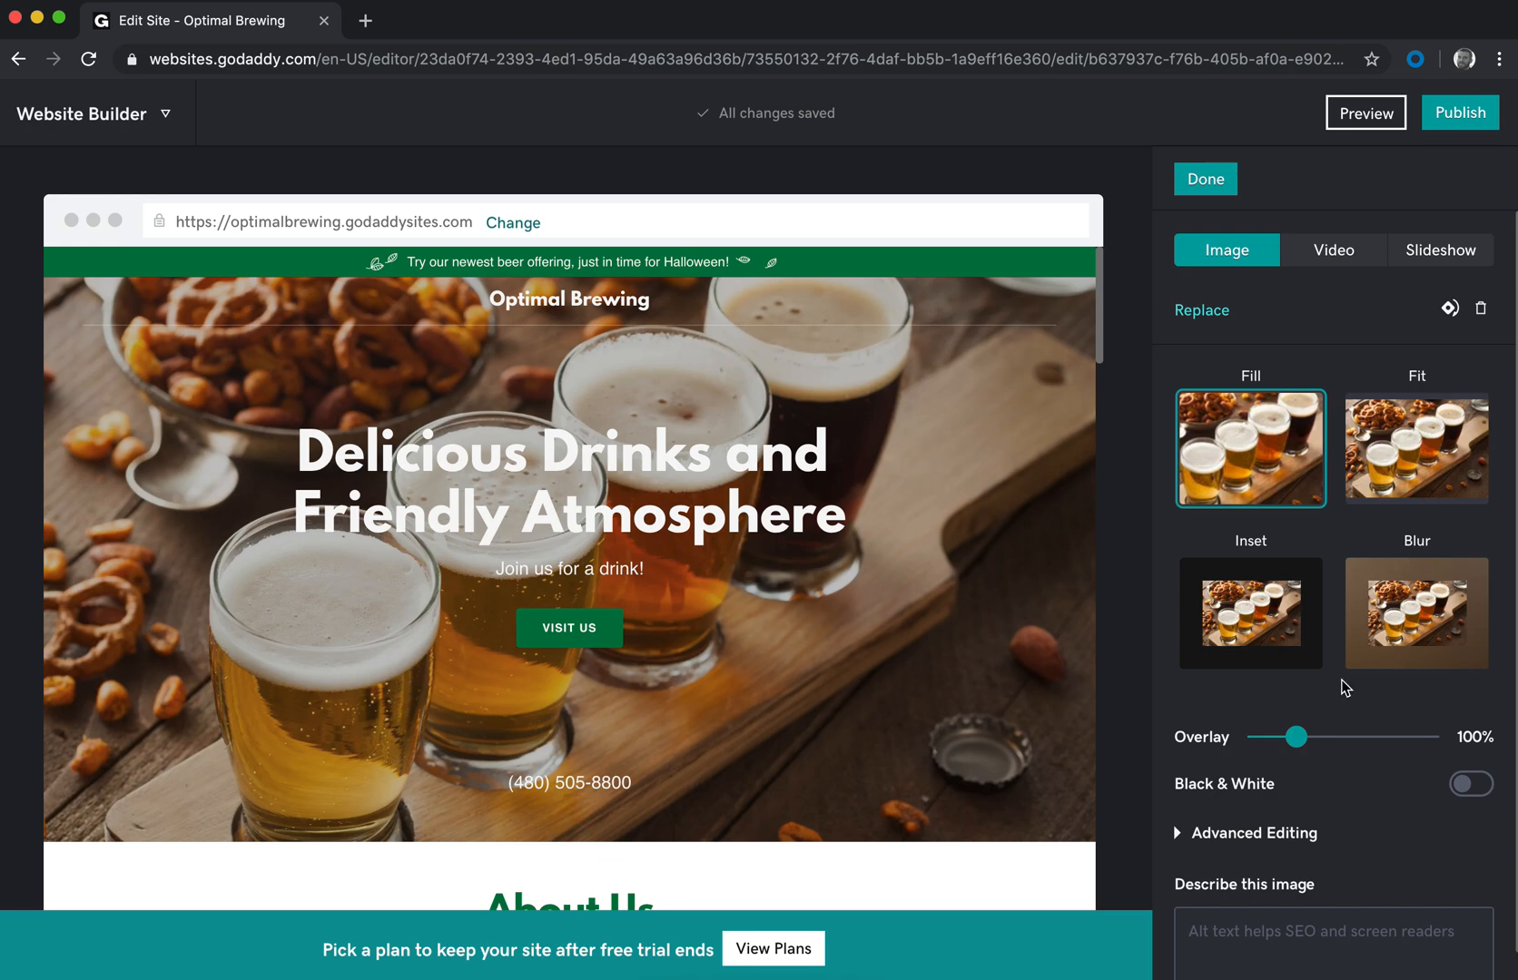
Step: Try the Inset layout for the cover image, set it to Blur, and turn Black & White on and back off
click(1262, 623)
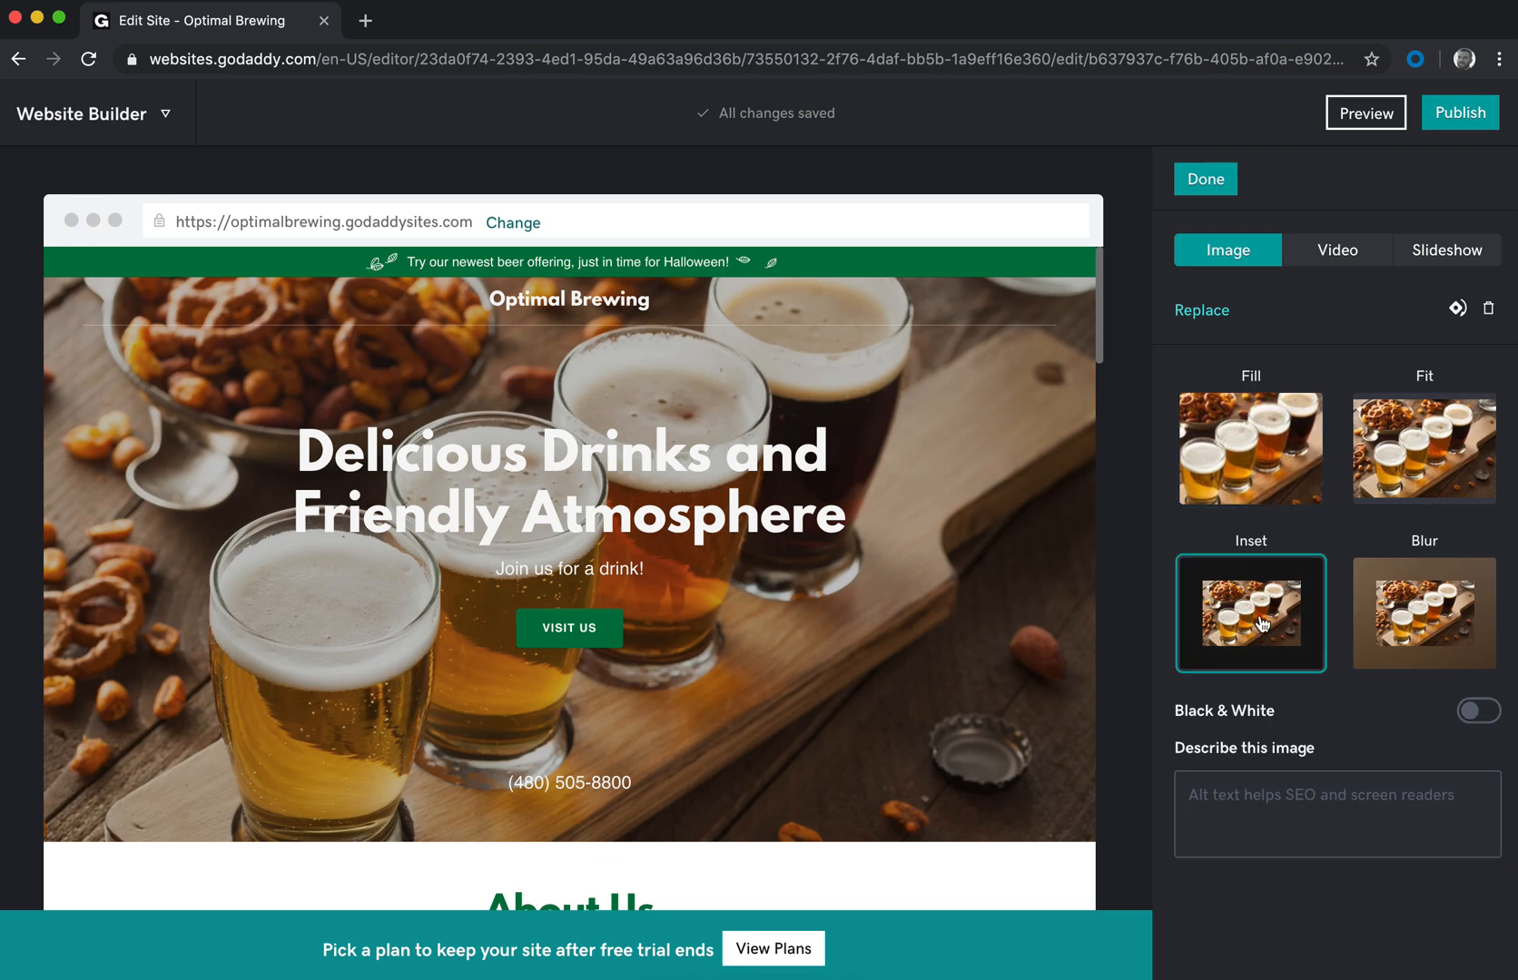
click(1424, 604)
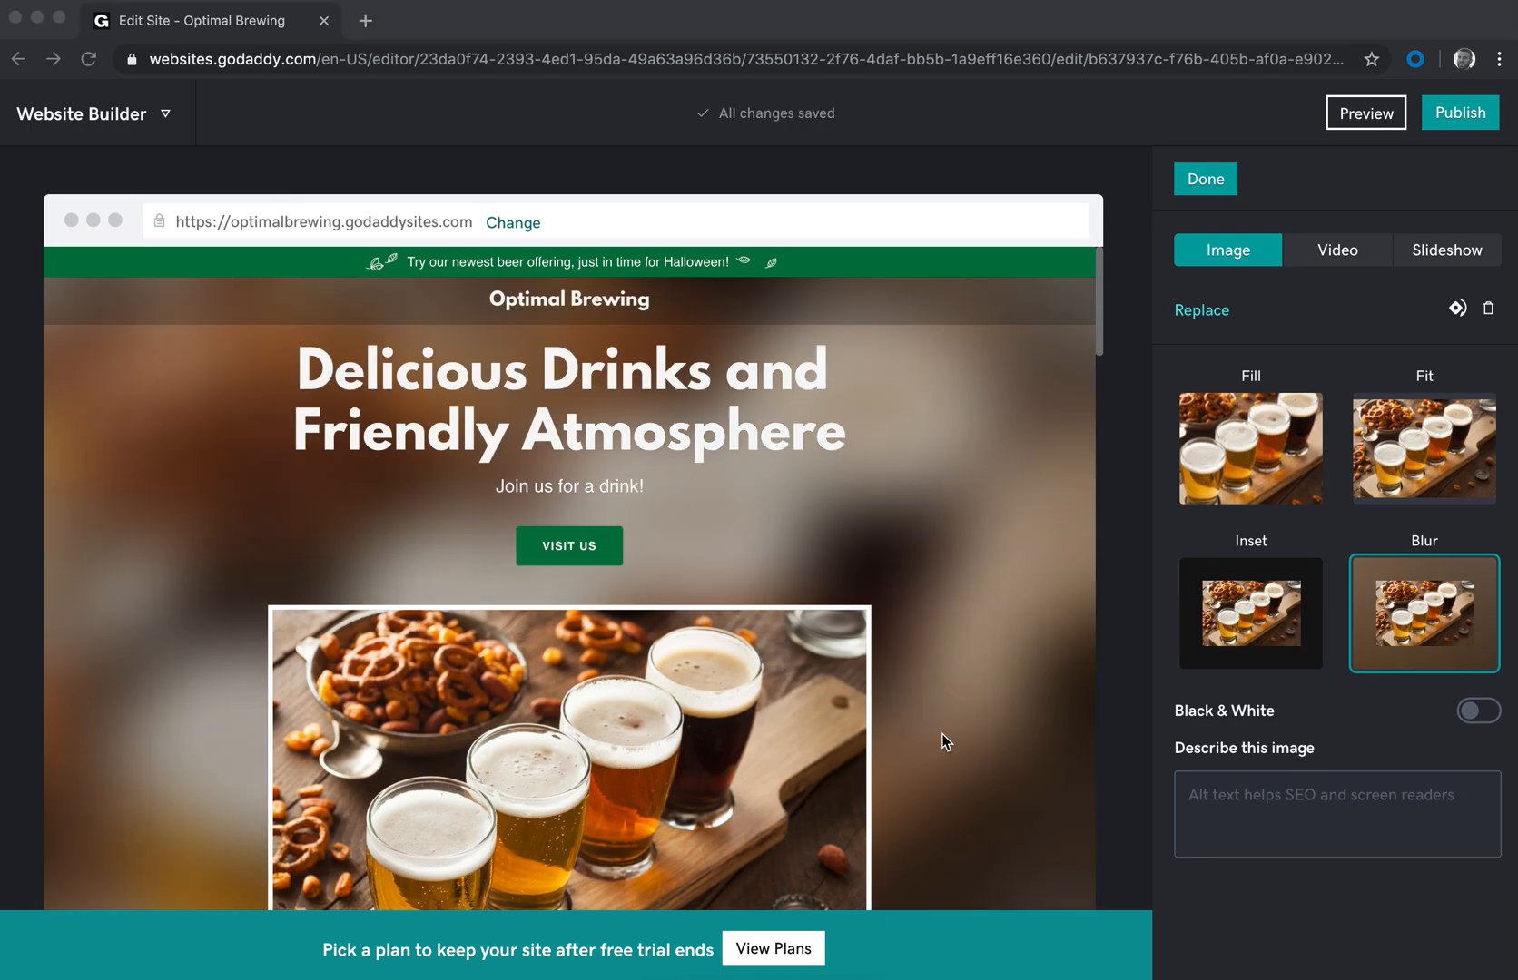
click(978, 750)
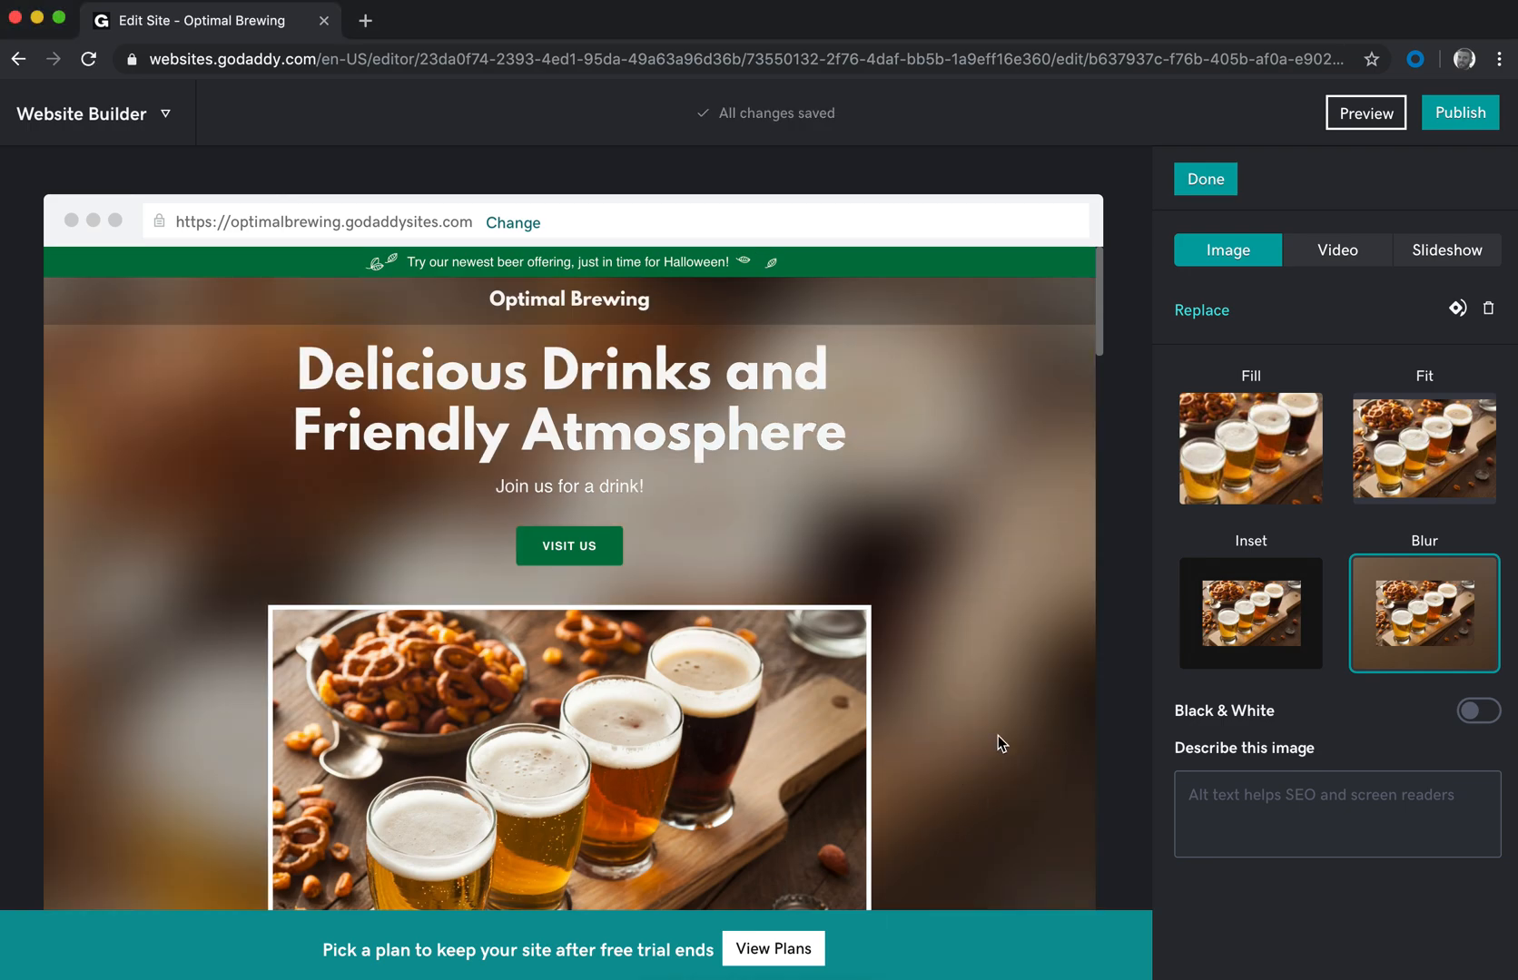
click(1480, 717)
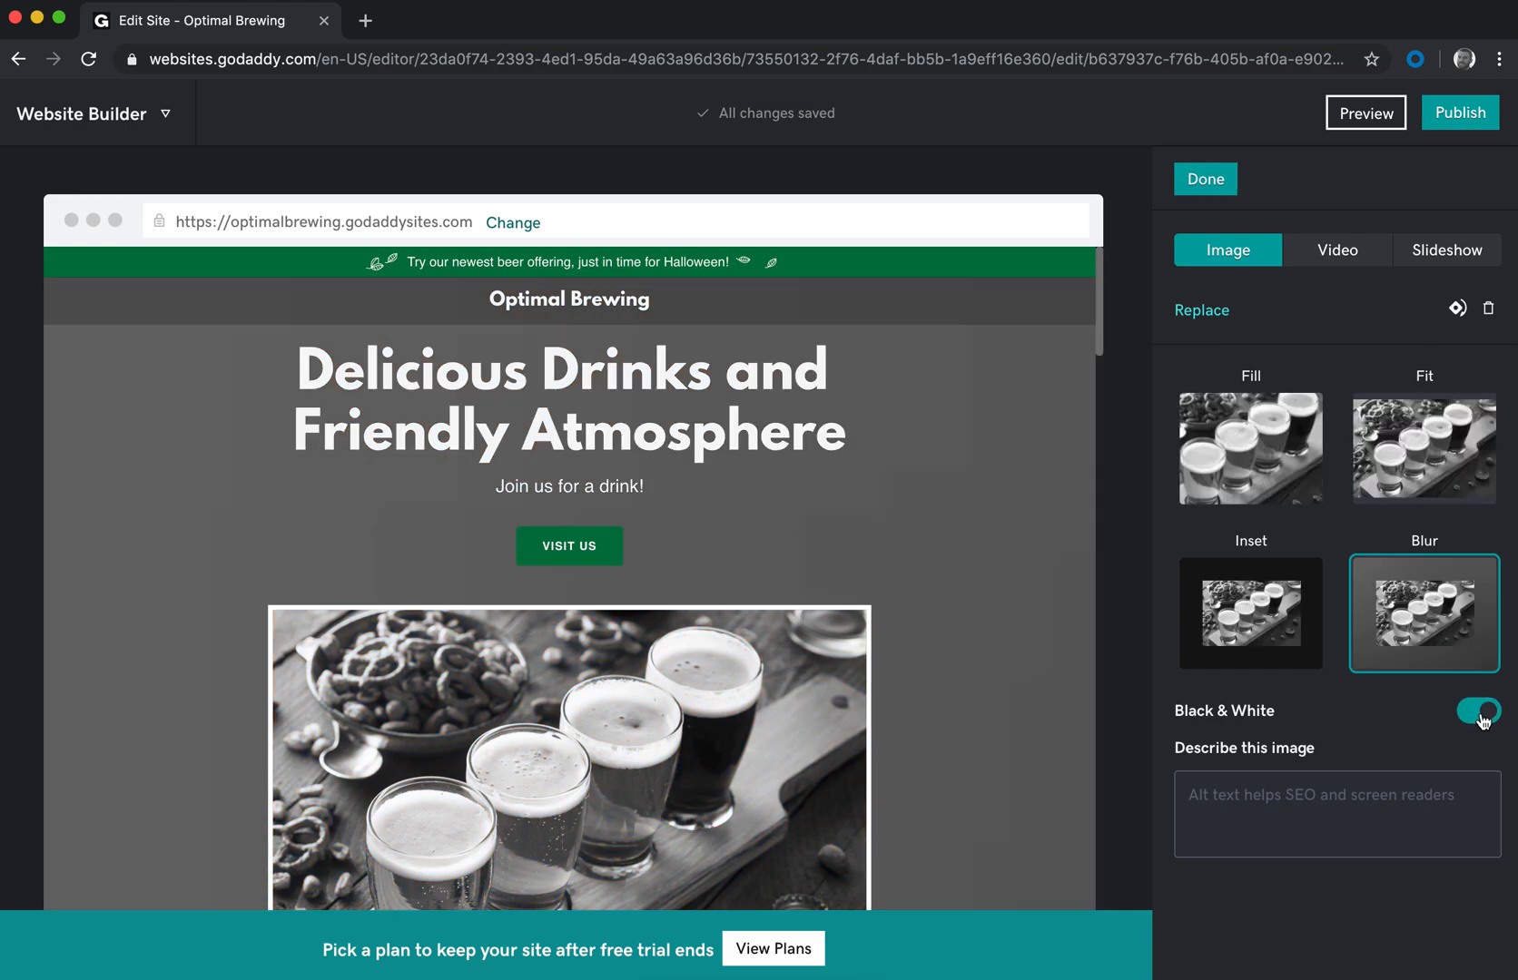
click(1481, 715)
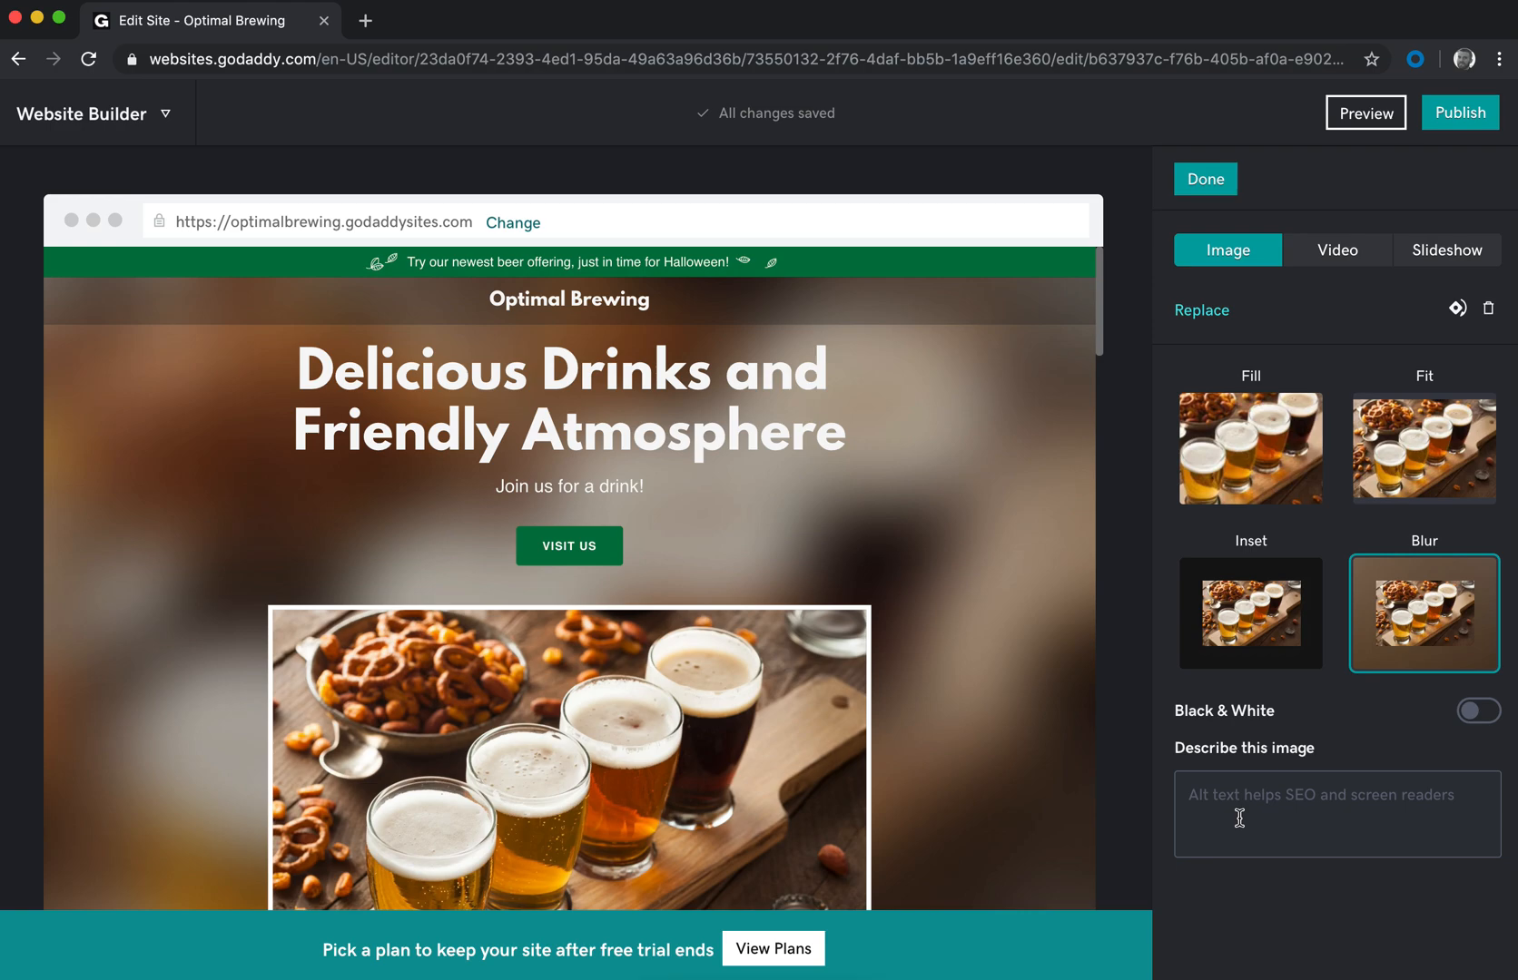
Step: Open the media library to replace the cover image and search the stock media for "Beer"
click(1199, 312)
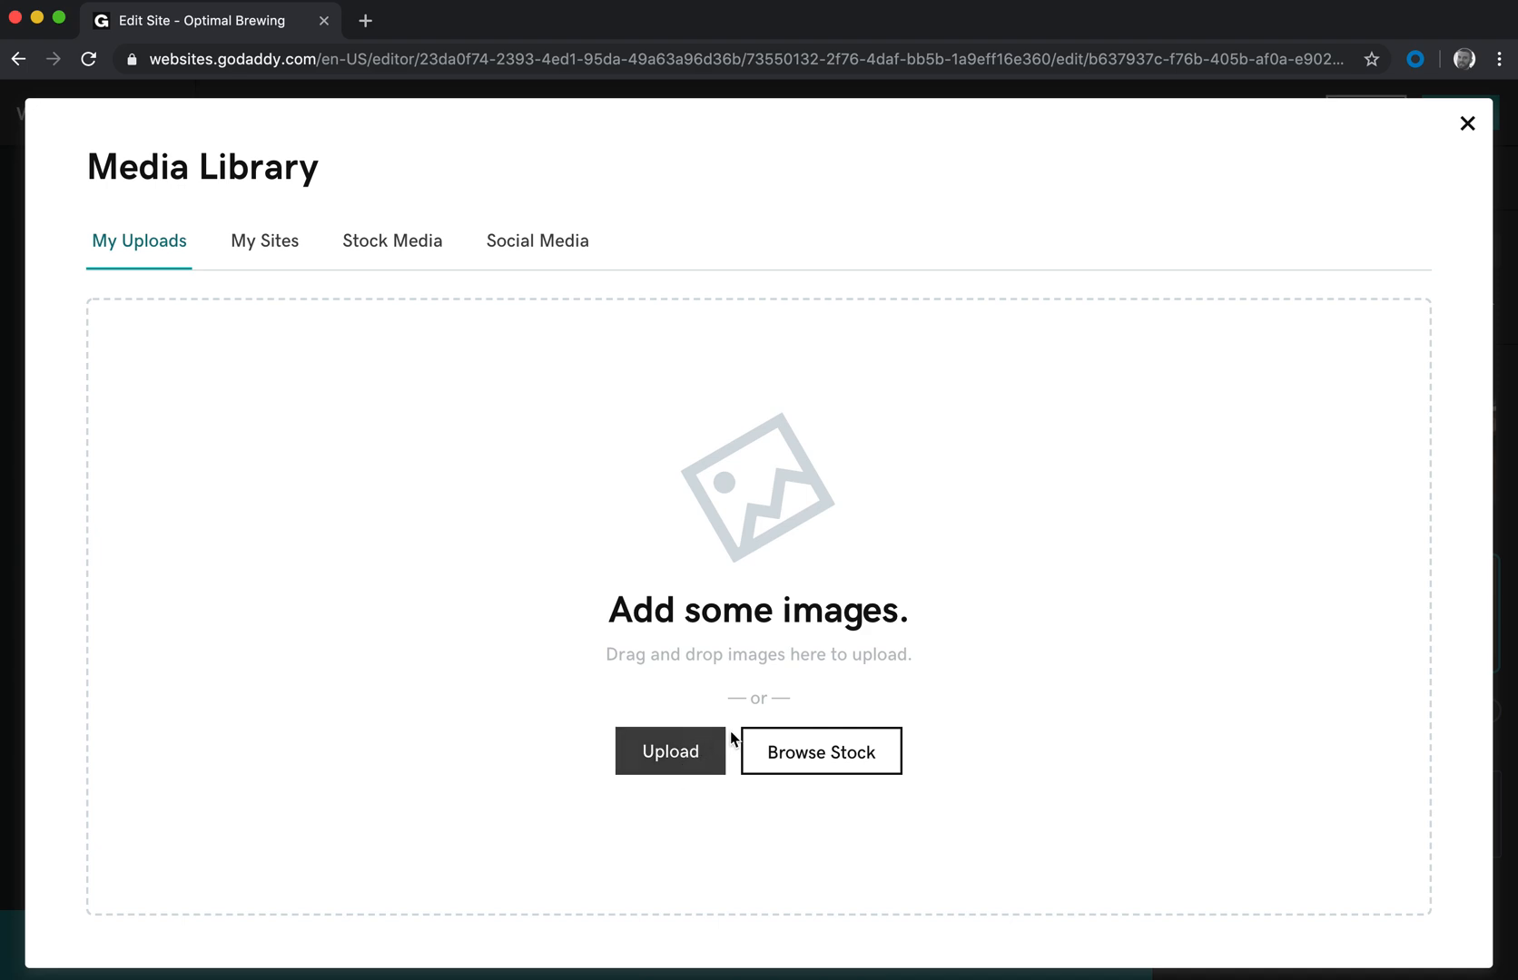
click(781, 754)
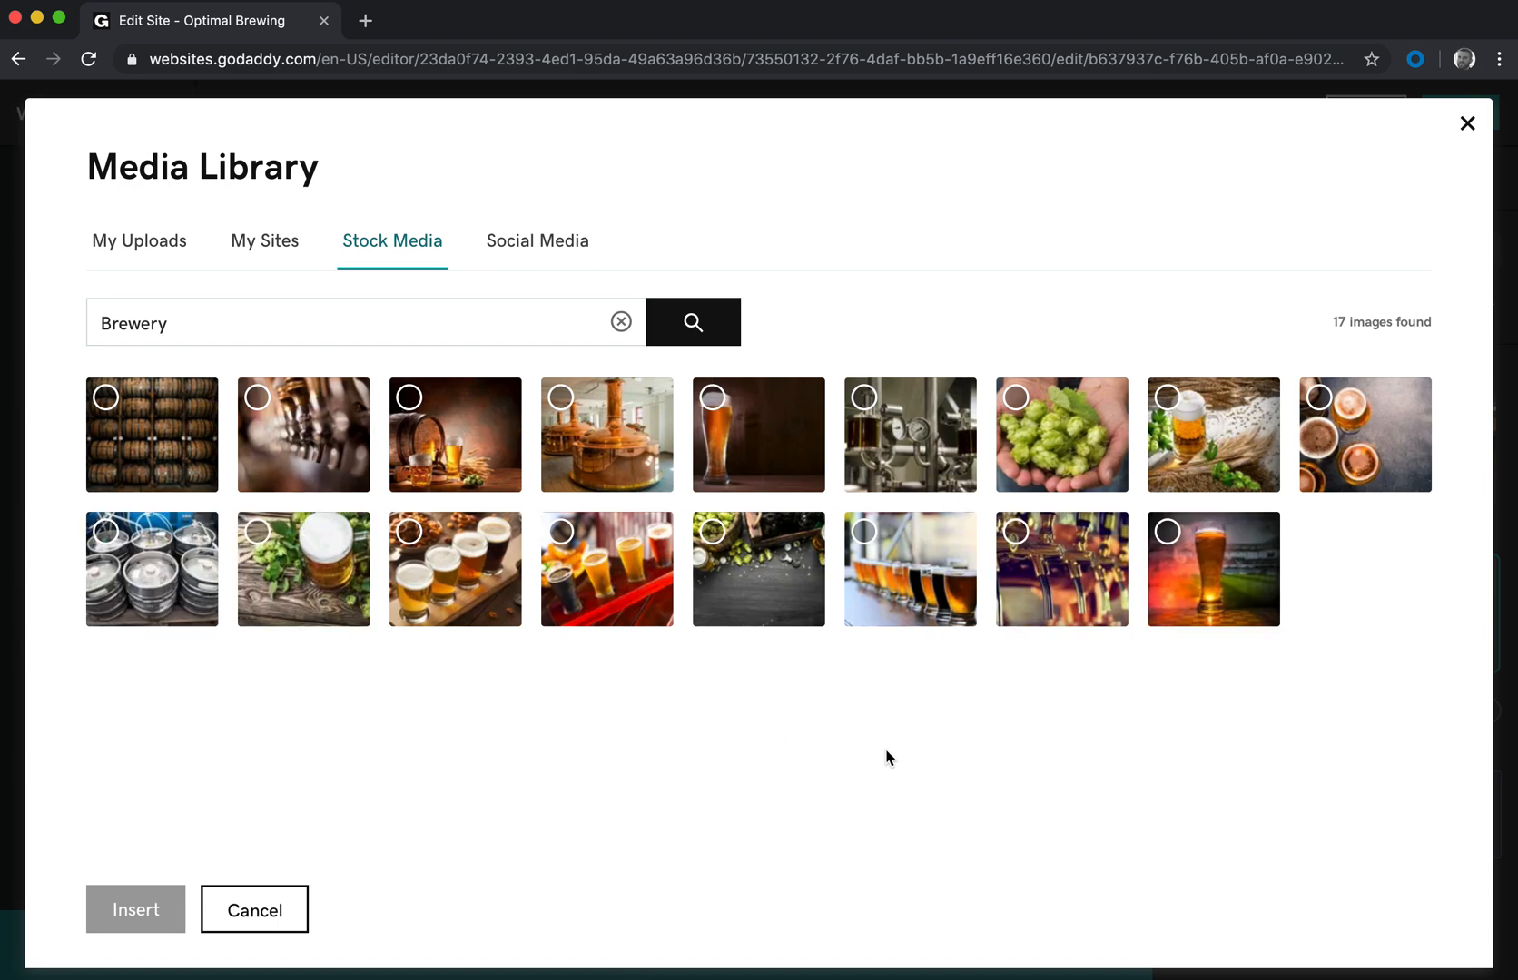
double_click(194, 320)
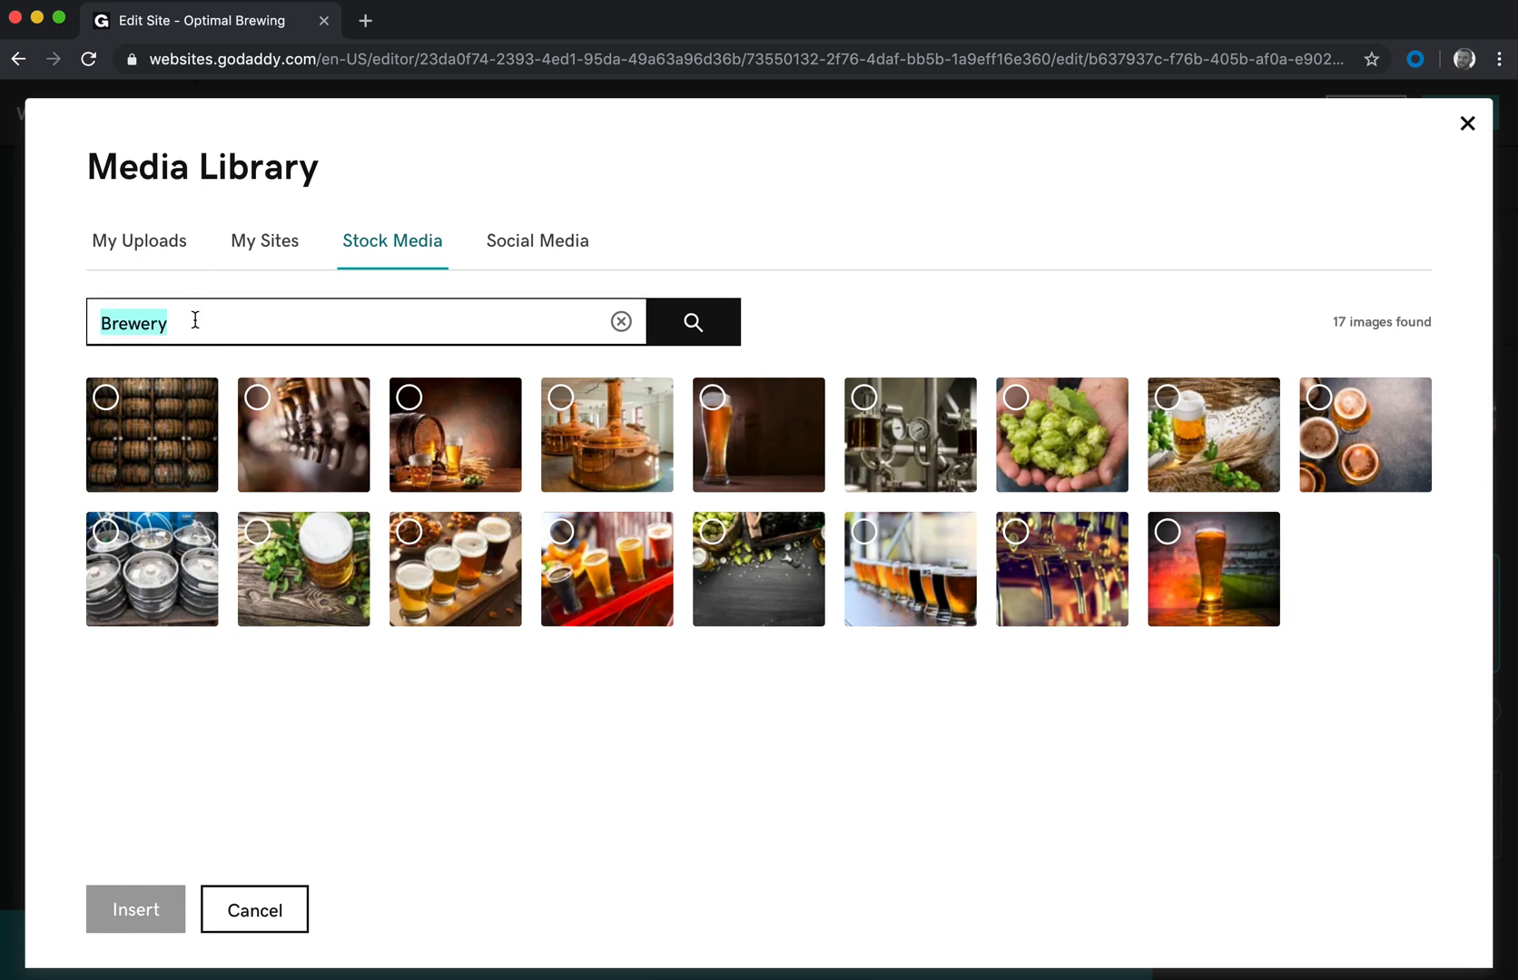
text(Beer)
key(Return)
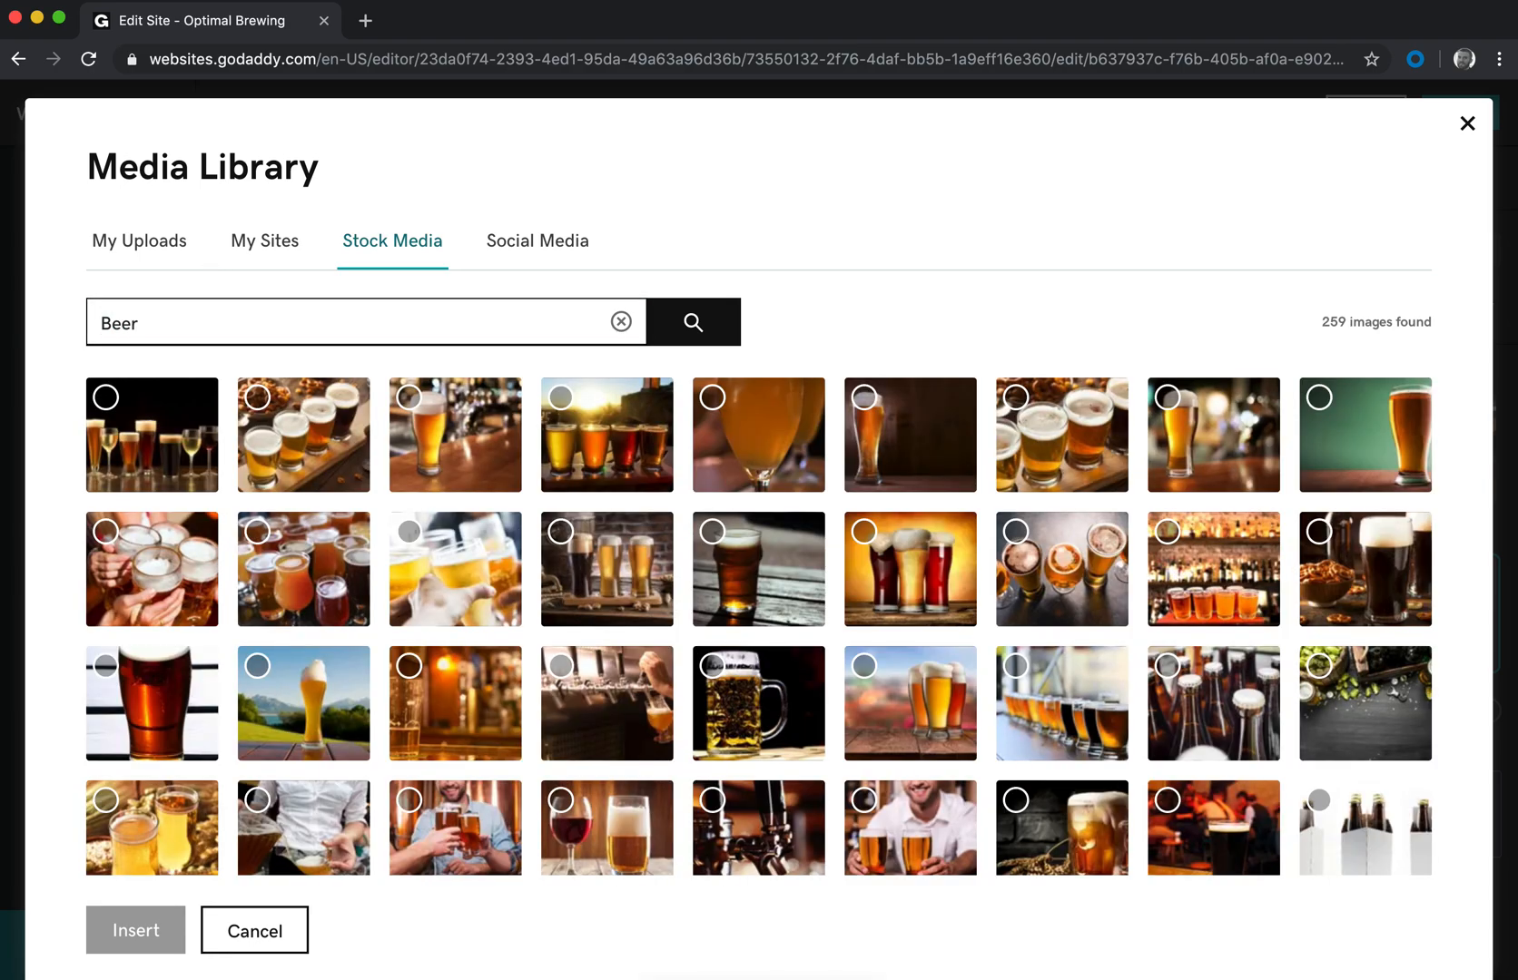
Step: Search the stock media for "Bar", look at the uploads area and return to the stock images
key(super+a)
text(Bar)
key(Return)
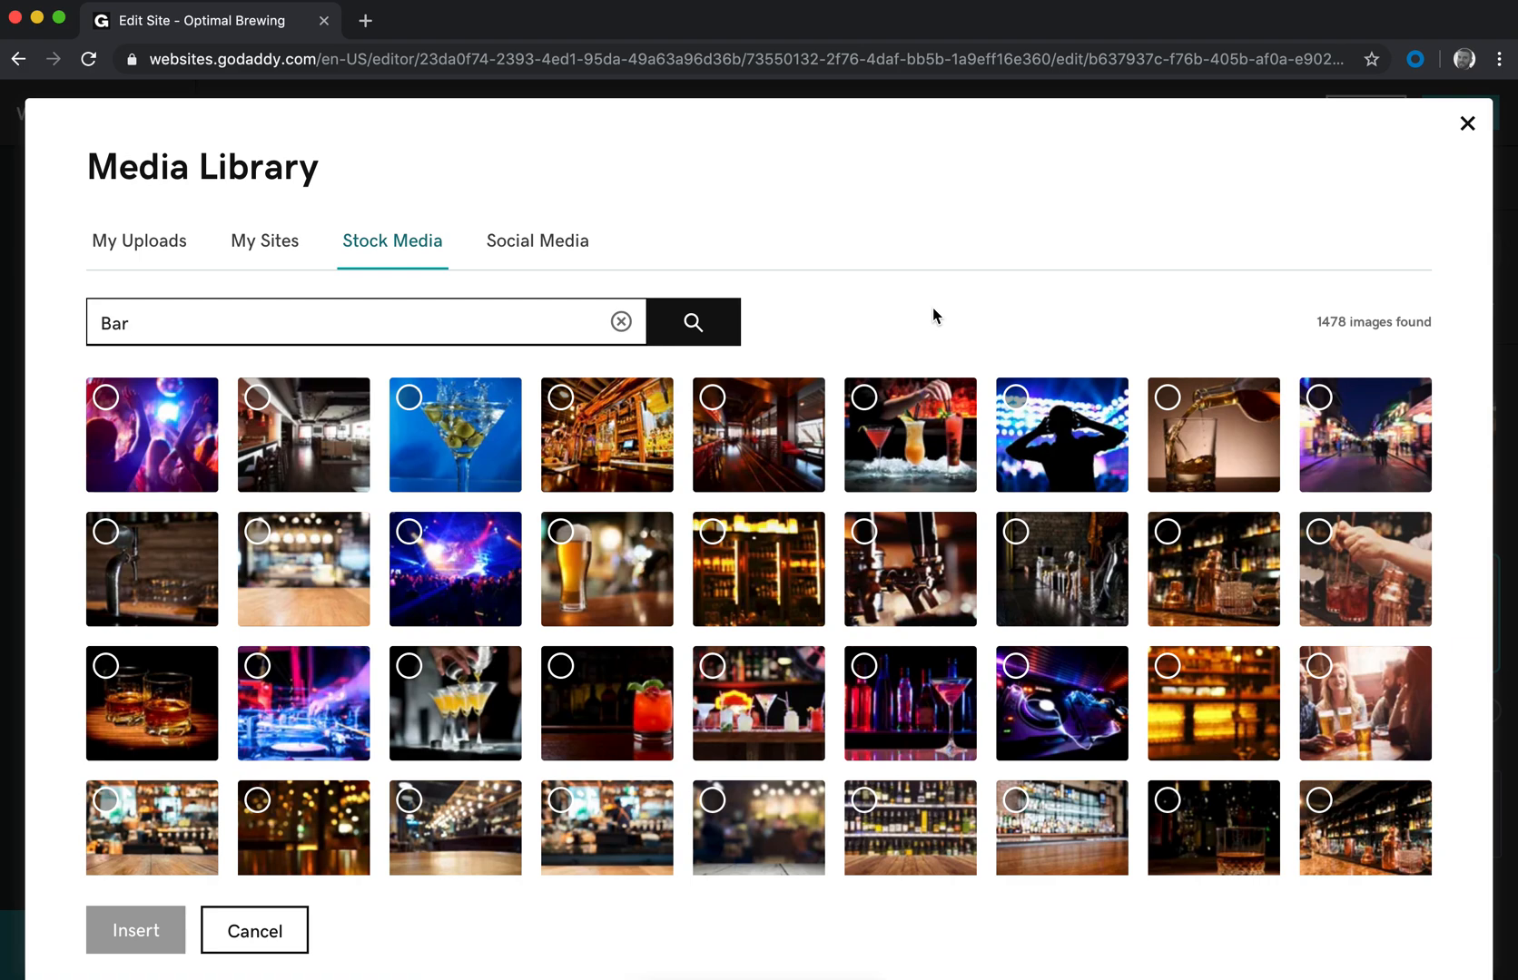
click(172, 243)
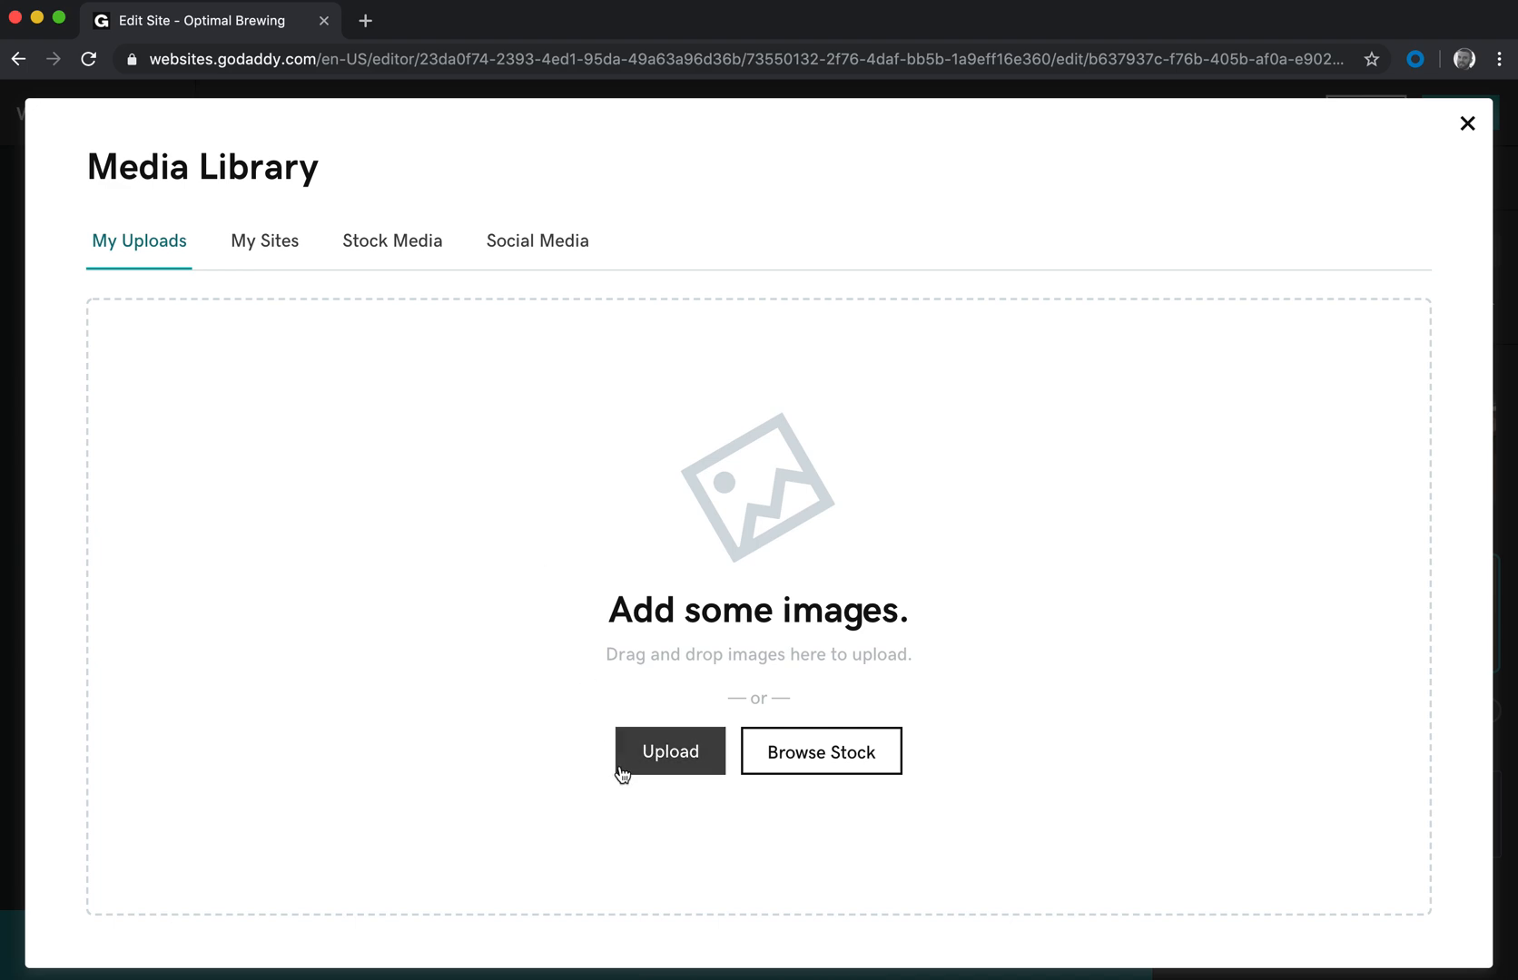
click(376, 252)
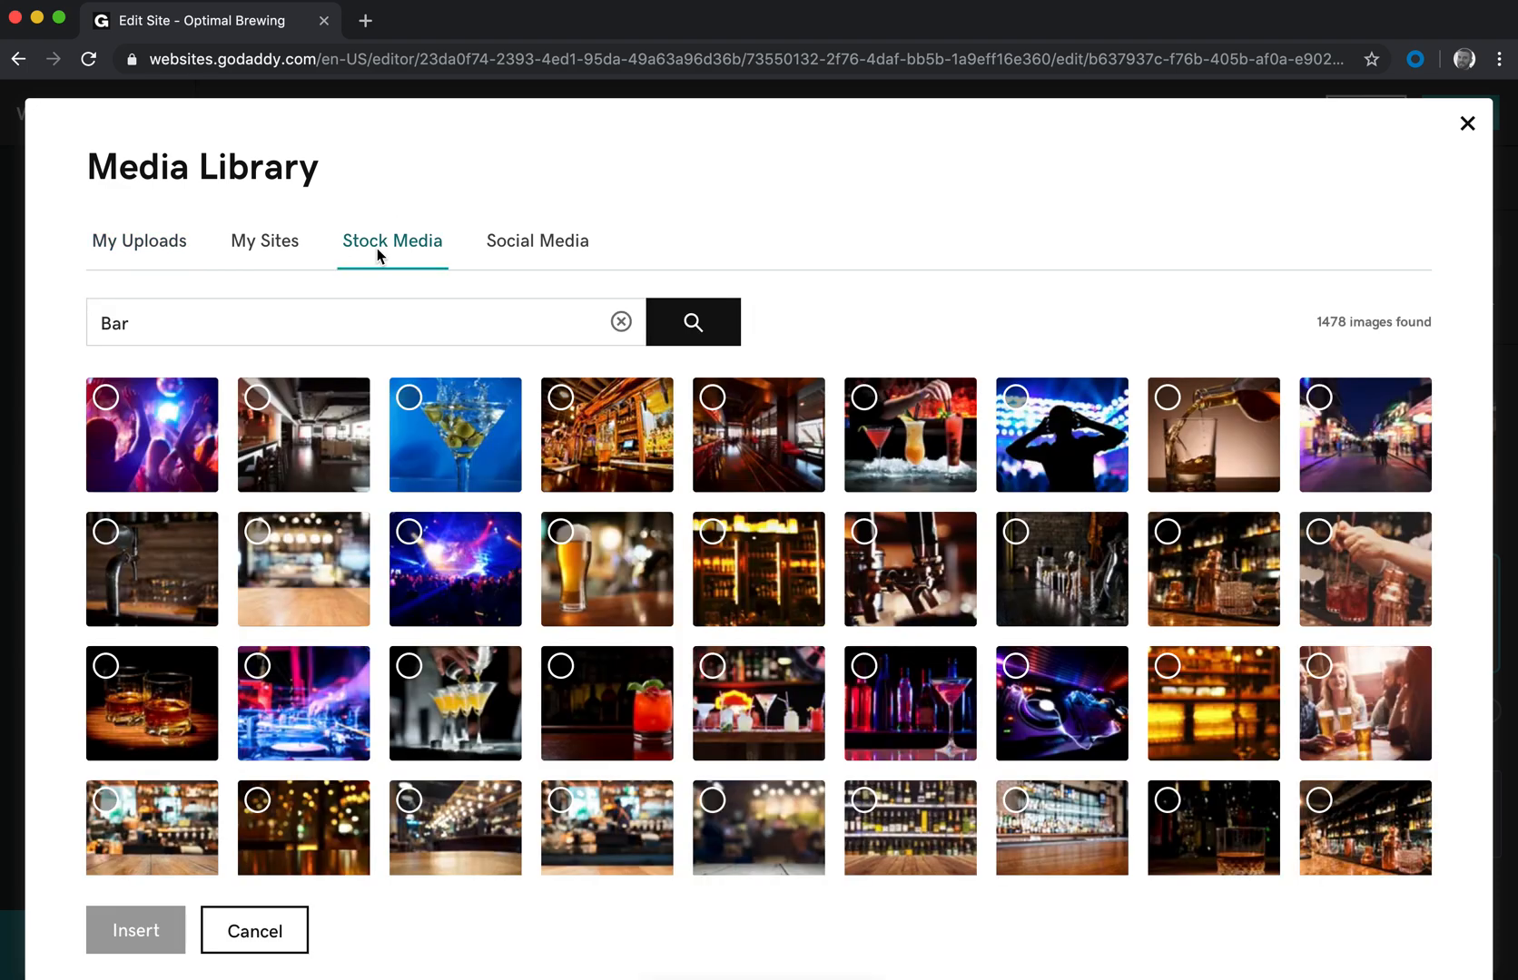
Step: Search the stock media for "Beer" and insert the photo of a beer glass on a green background as the cover image
click(287, 307)
text(Beer)
key(Return)
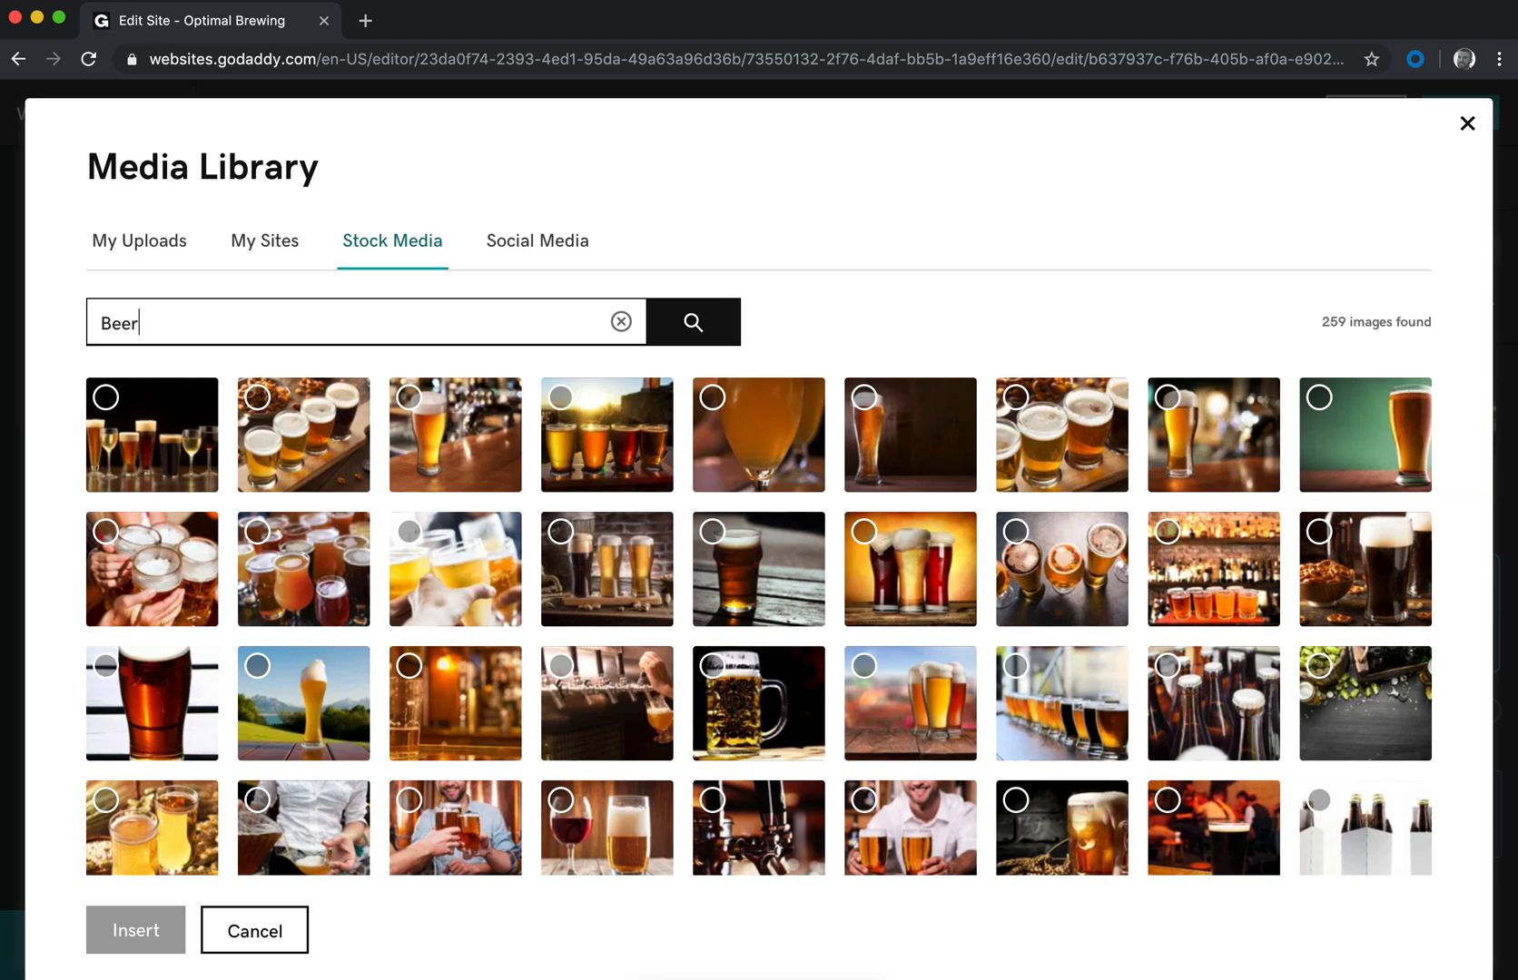
click(1393, 436)
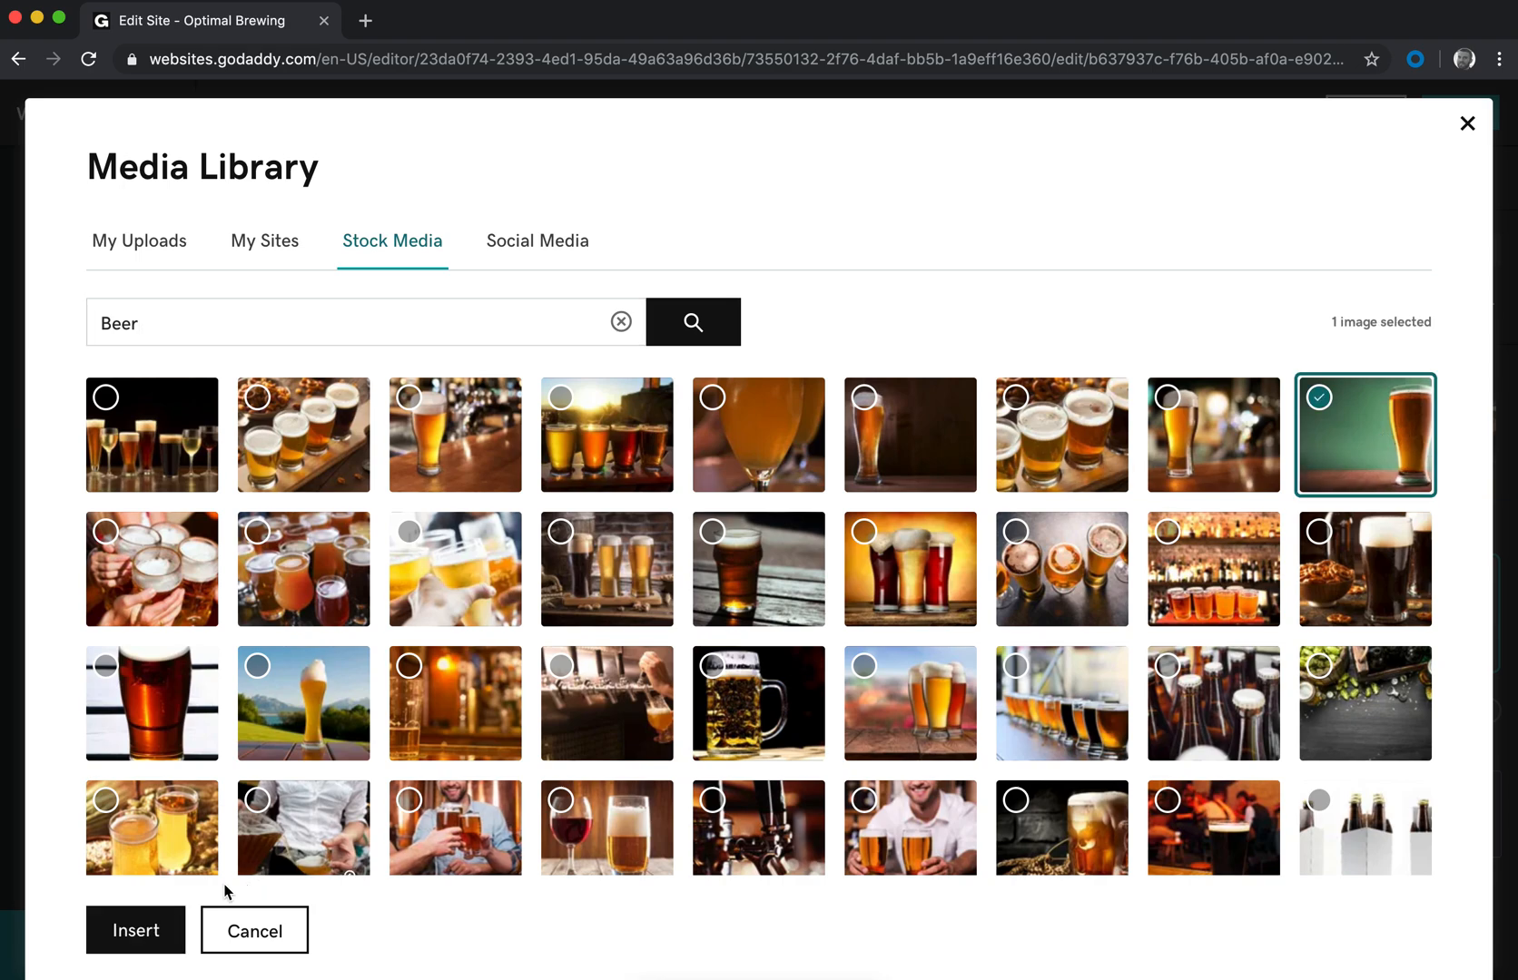
click(136, 930)
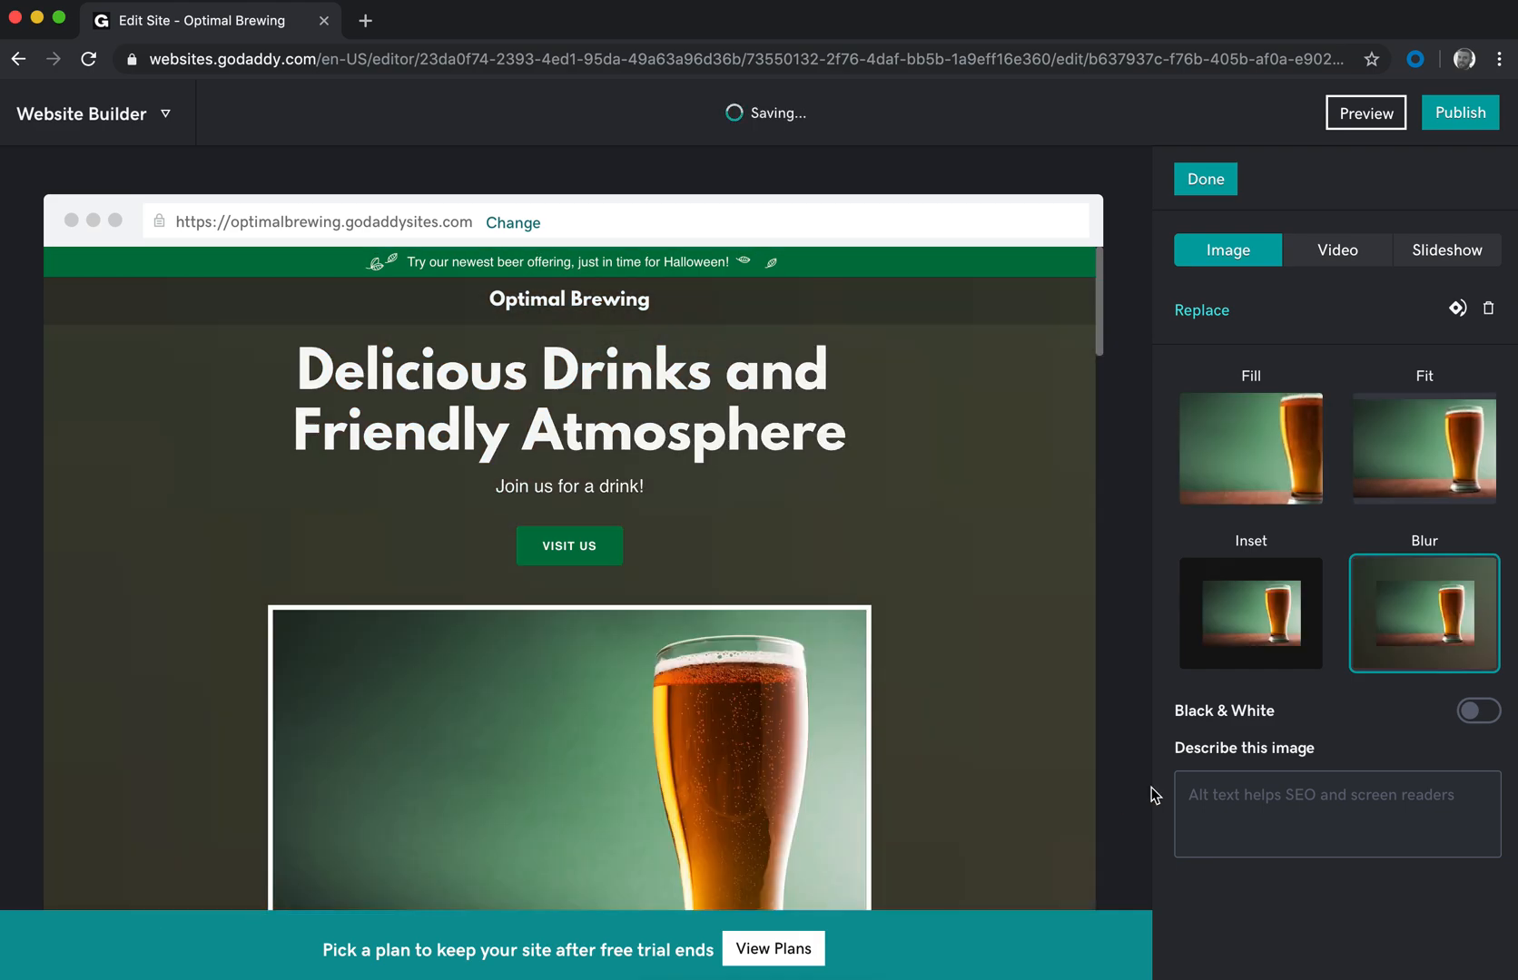
Step: Set the cover image layout to Fill, finish editing the cover media and look over the header settings
click(1260, 452)
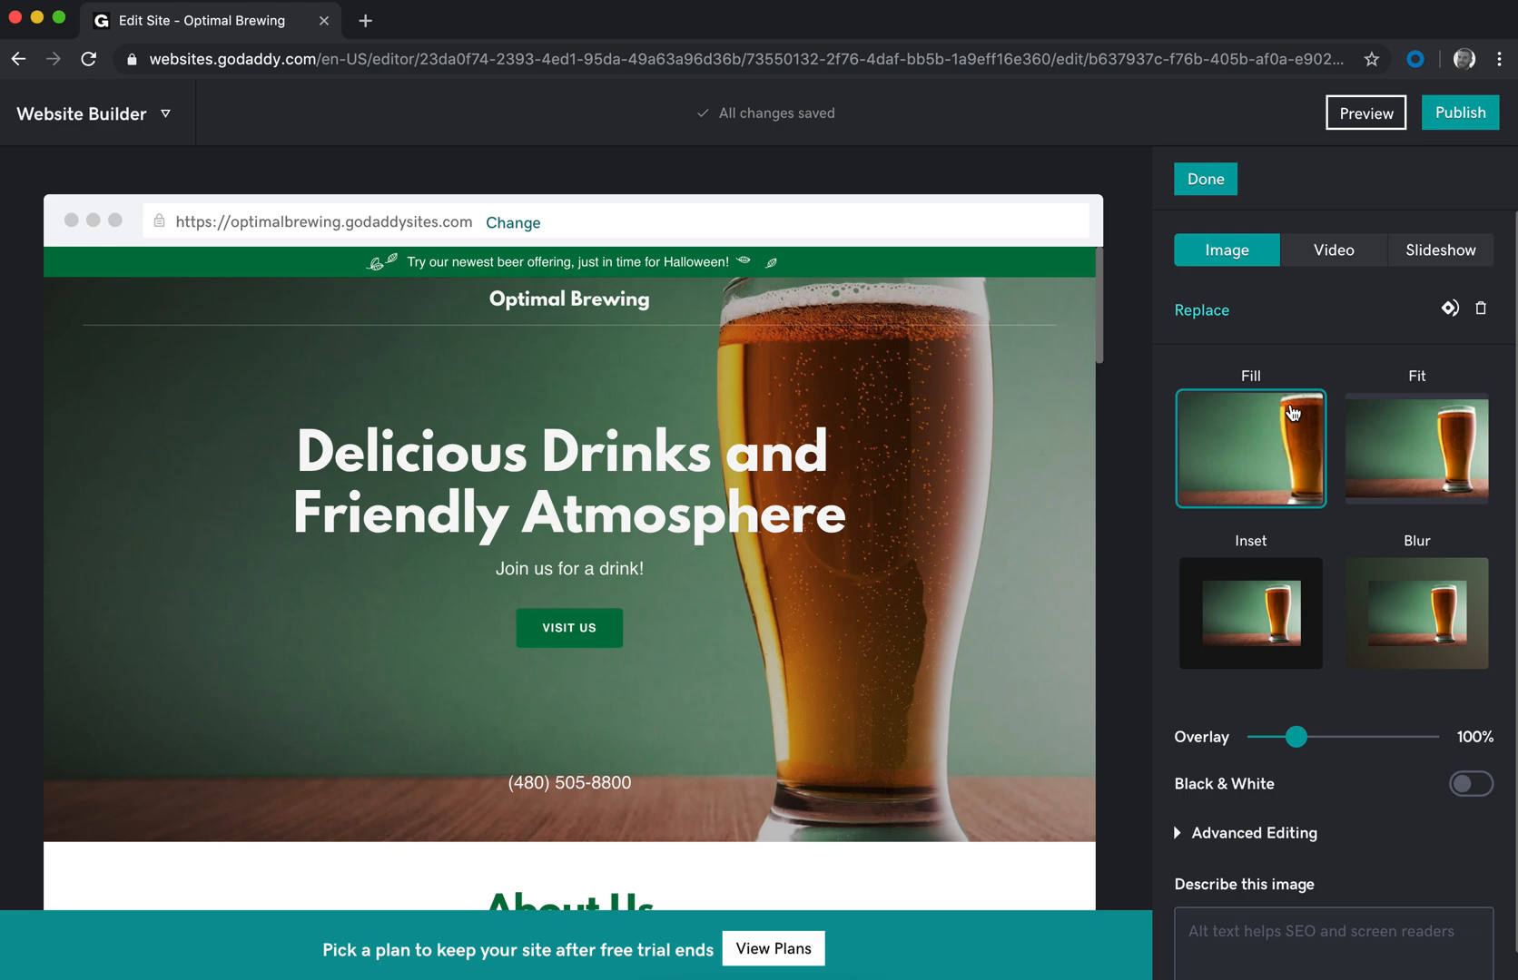
click(1199, 179)
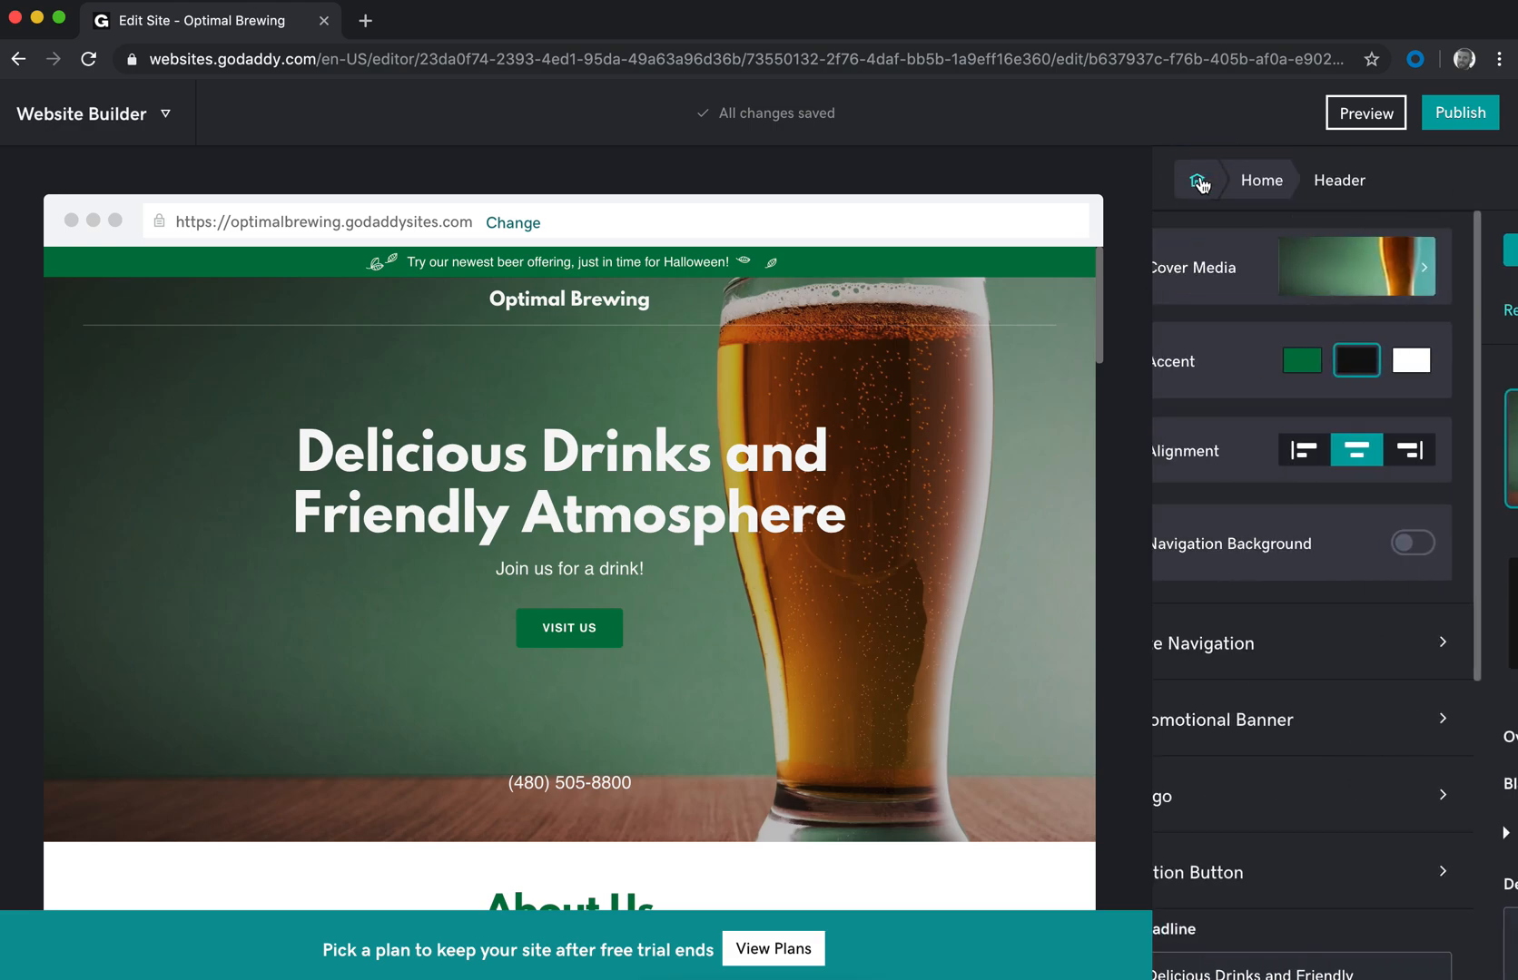
scroll(1299, 672, down, 5)
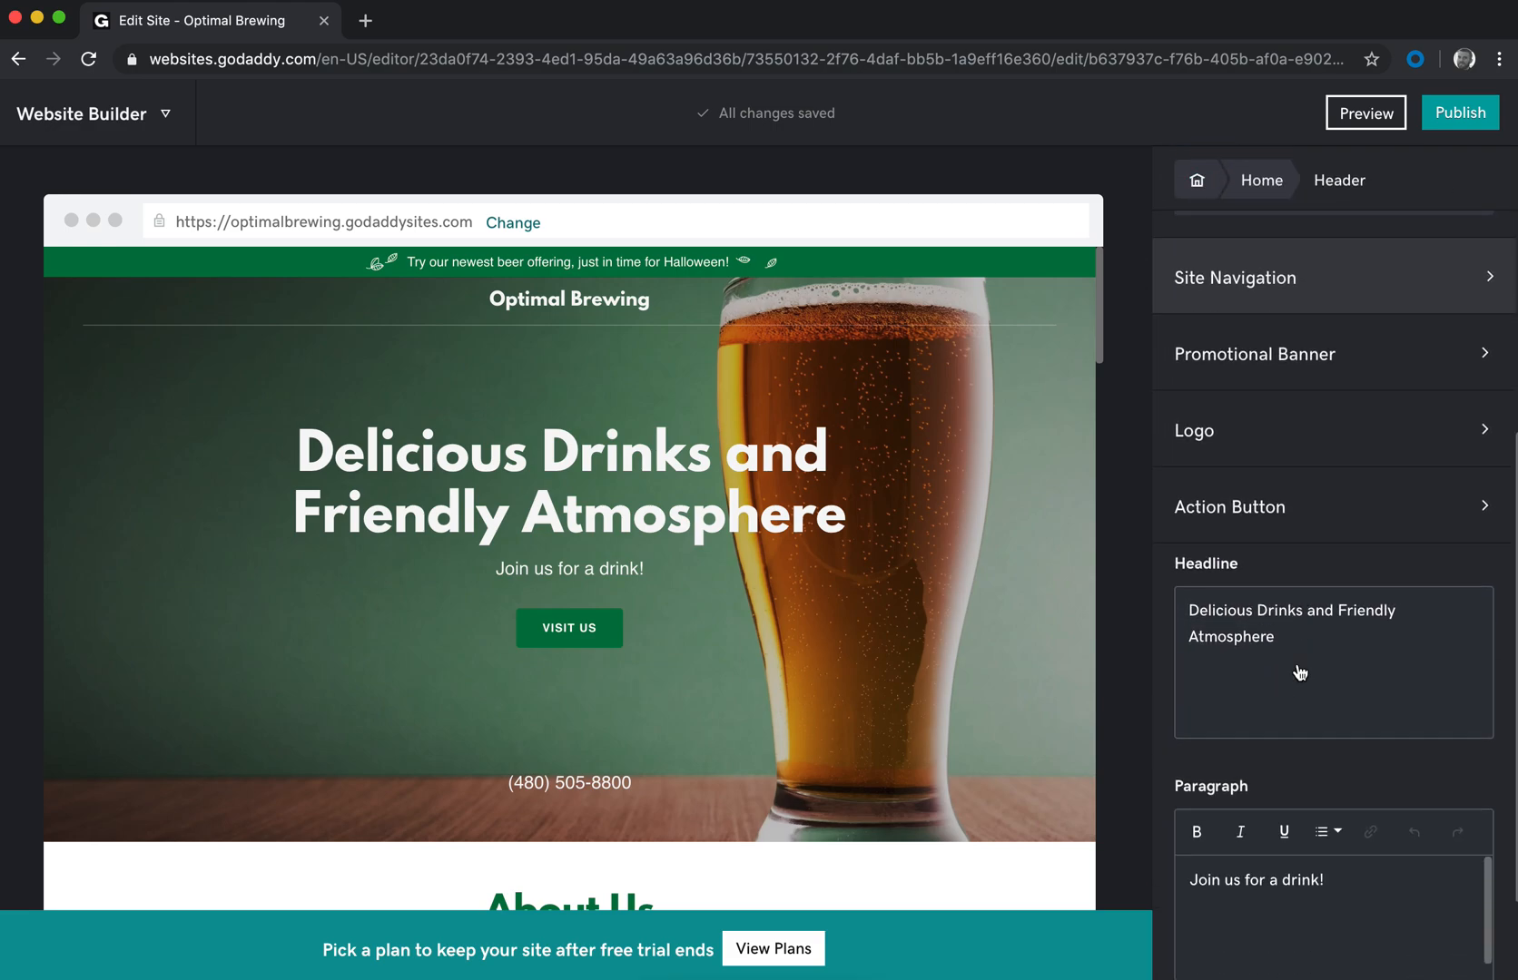
scroll(1298, 673, up, 5)
mouse_move(667, 551)
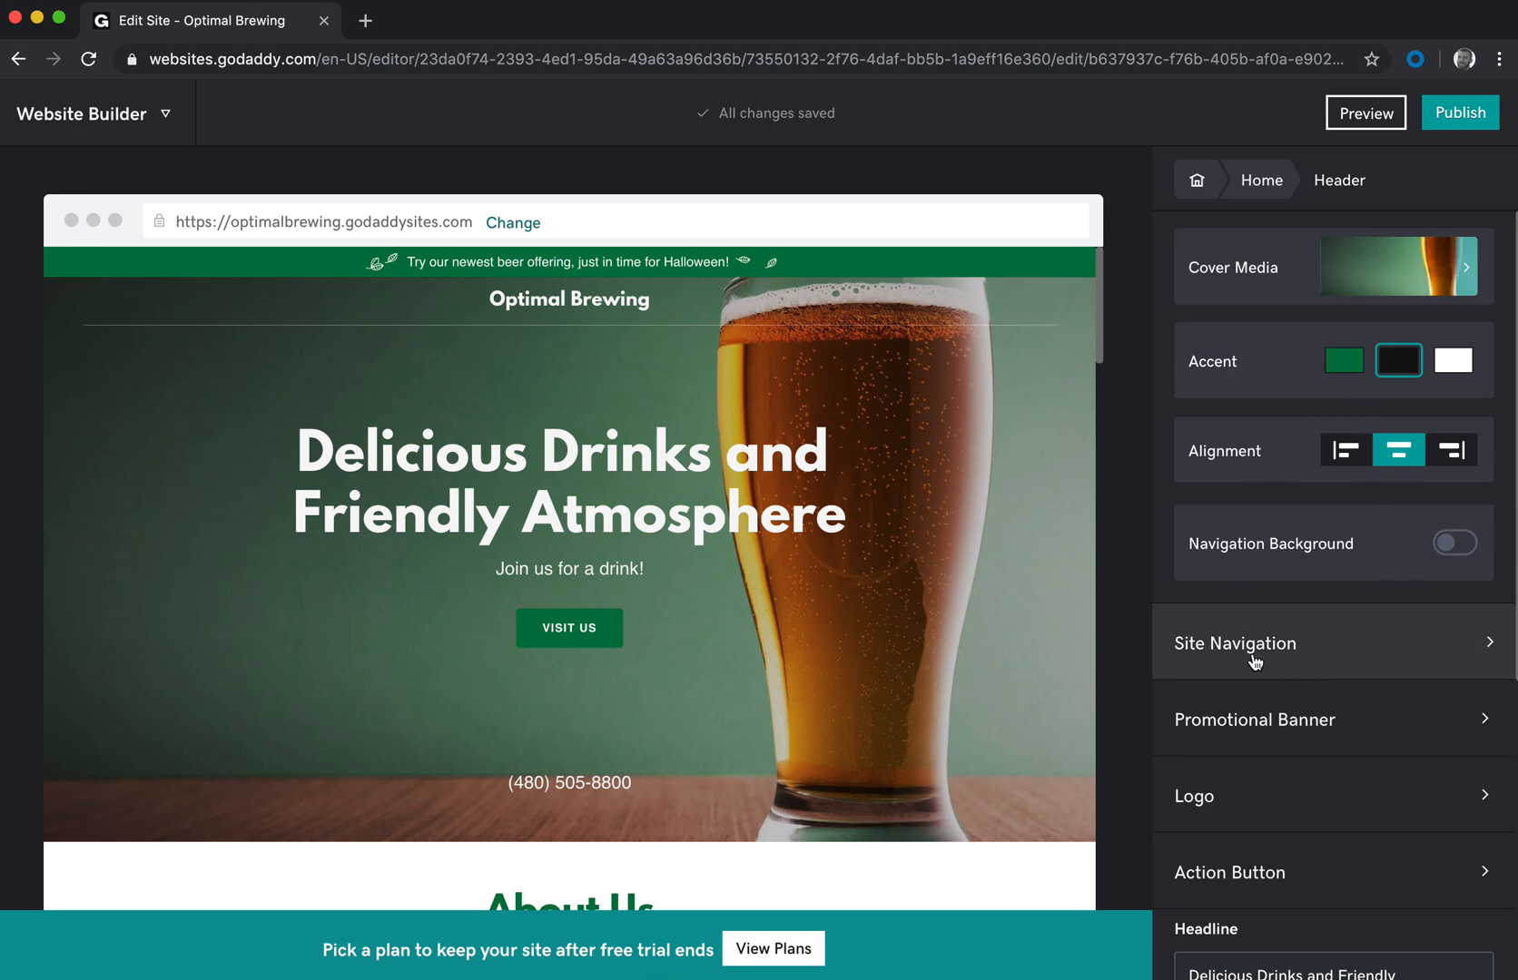
Step: Examine the Reviews section's settings and the site preview, and return to the Home page's section list
click(1265, 188)
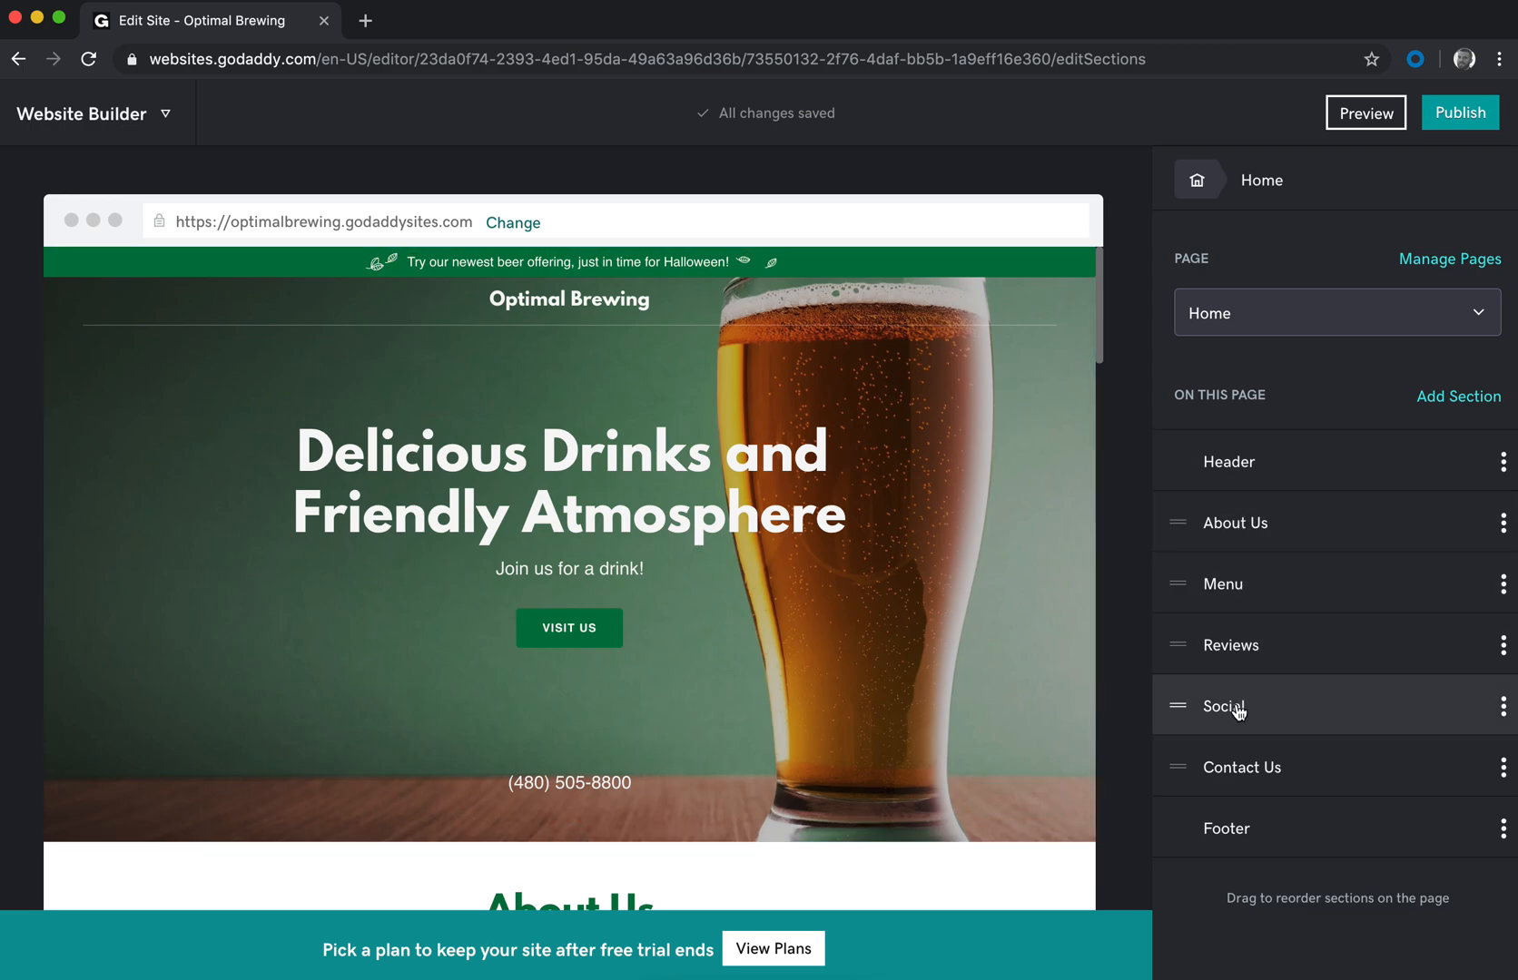
click(1258, 656)
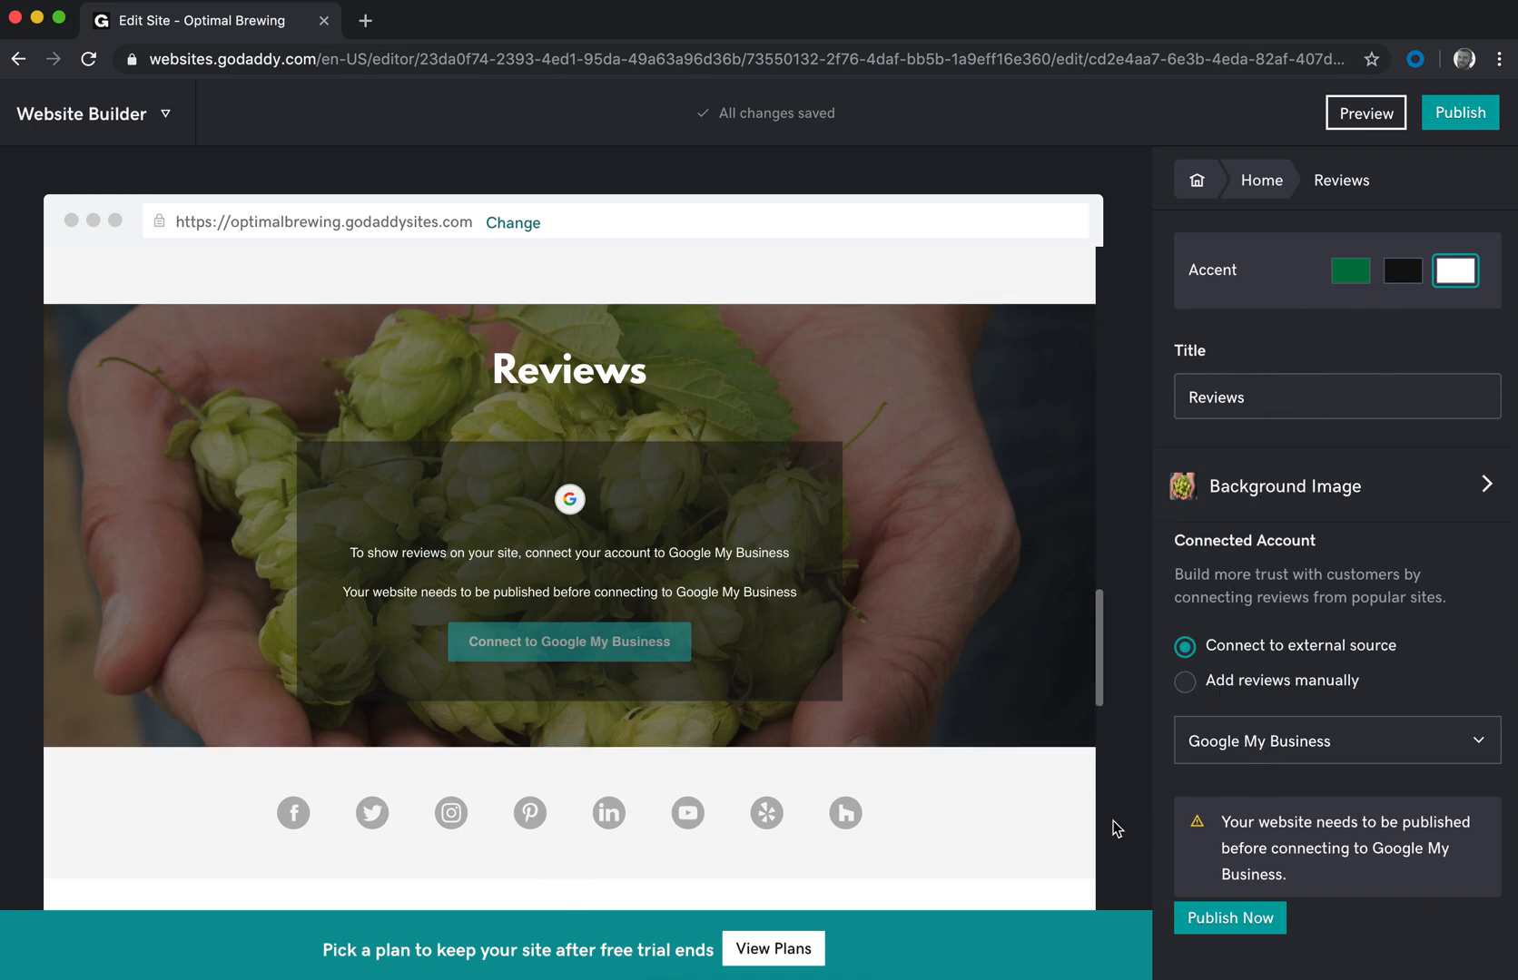
scroll(881, 525, up, 5)
scroll(881, 524, up, 10)
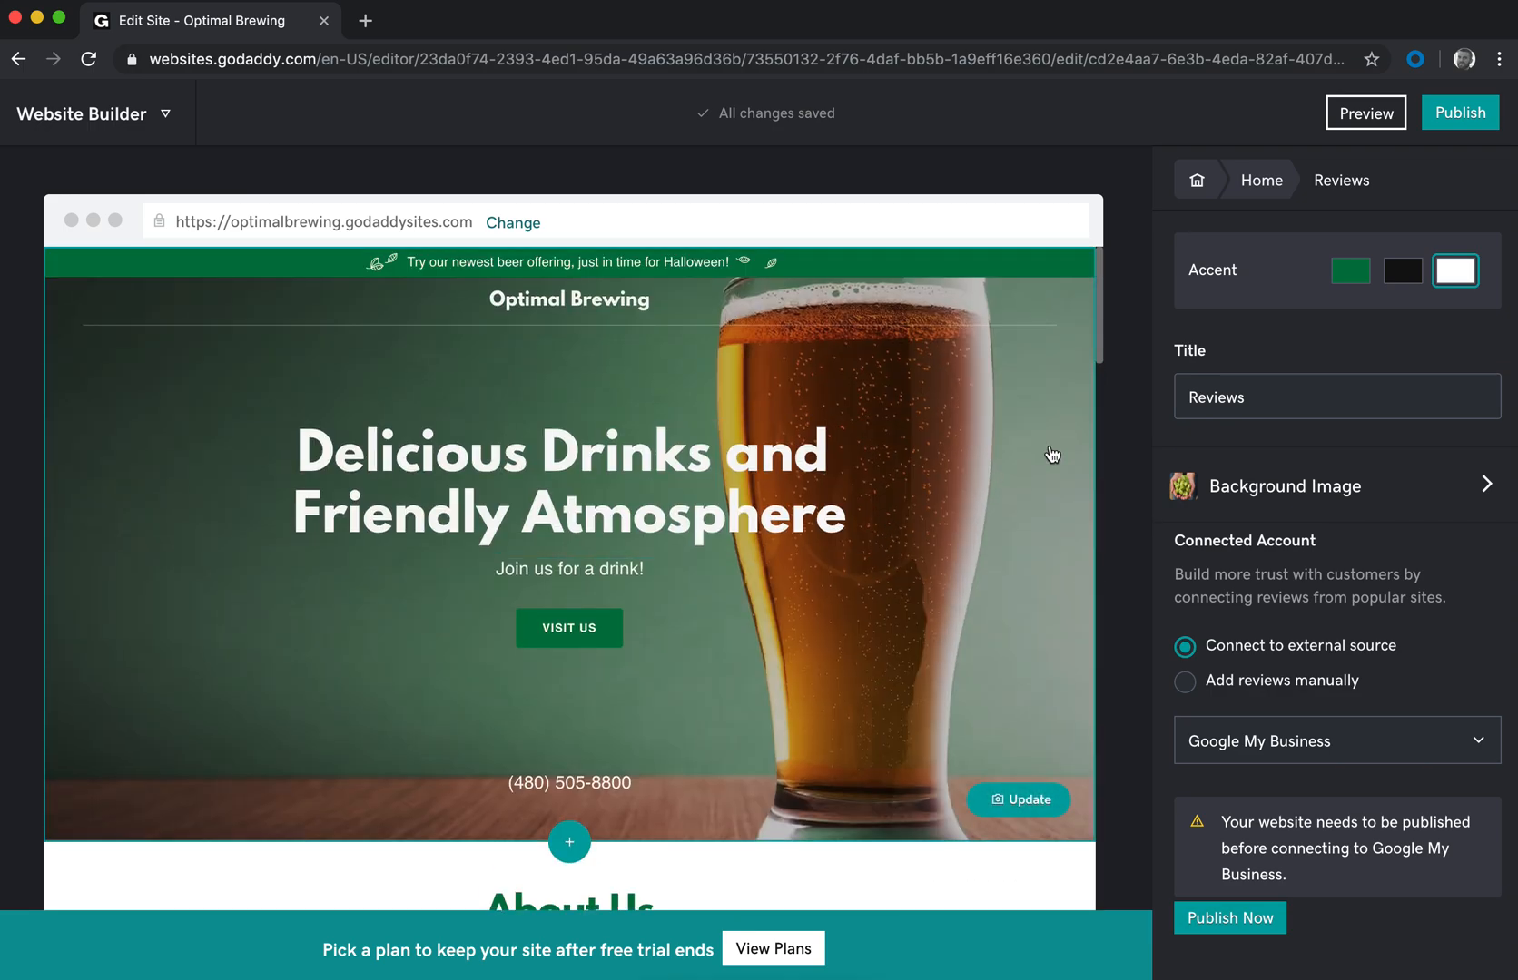
click(1260, 187)
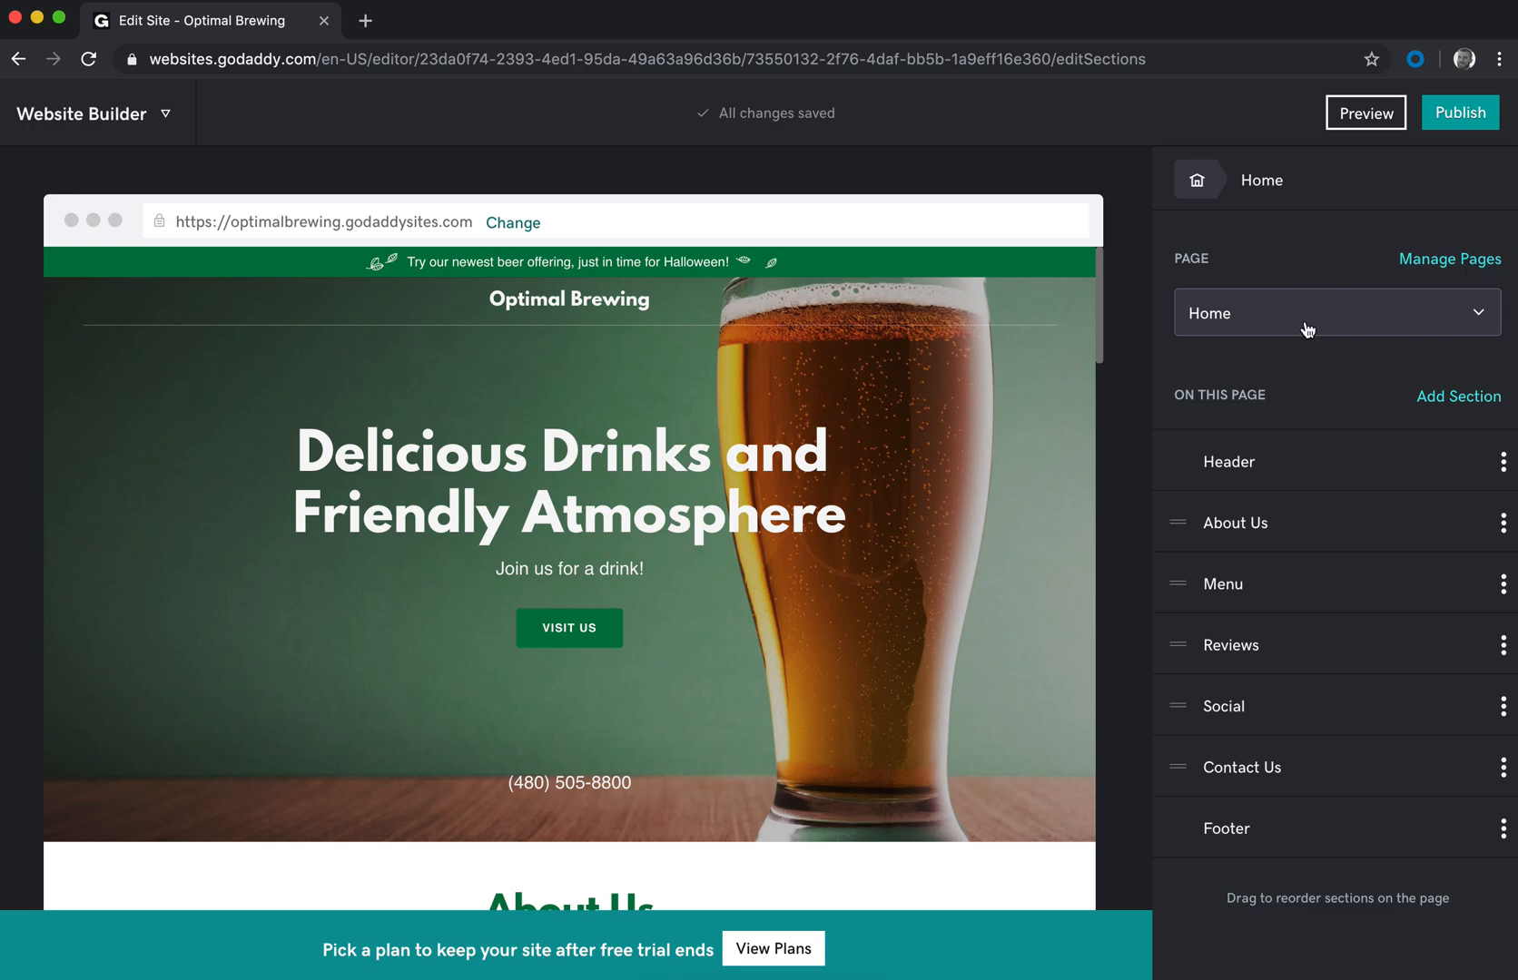
Step: Add a dropdown menu titled "More" to the site navigation
click(1454, 259)
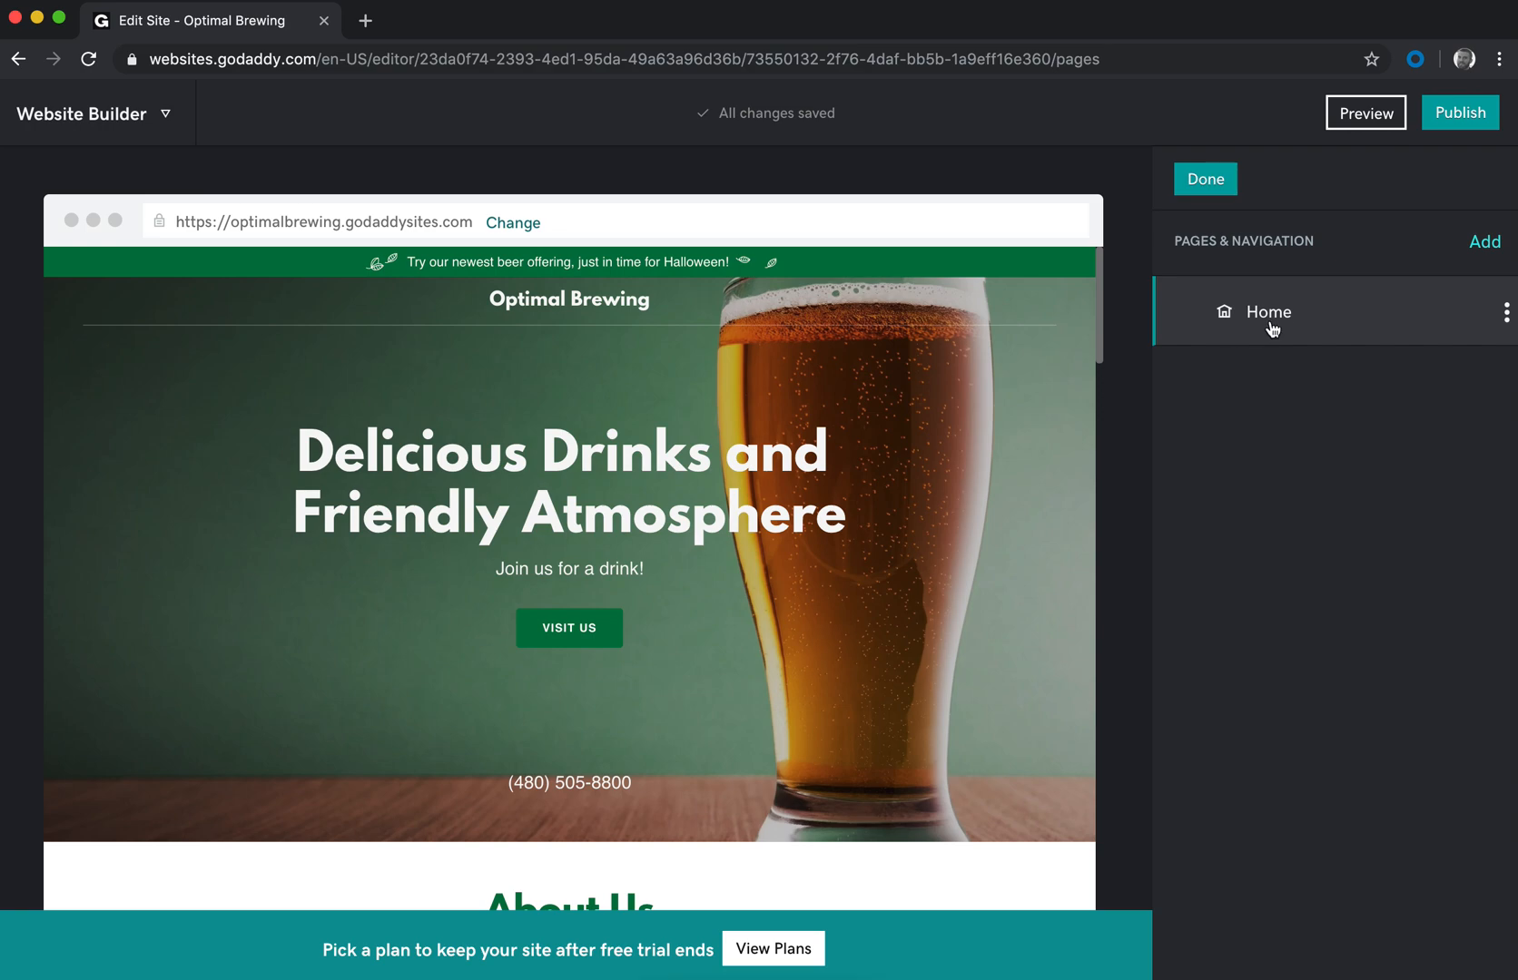
click(1485, 242)
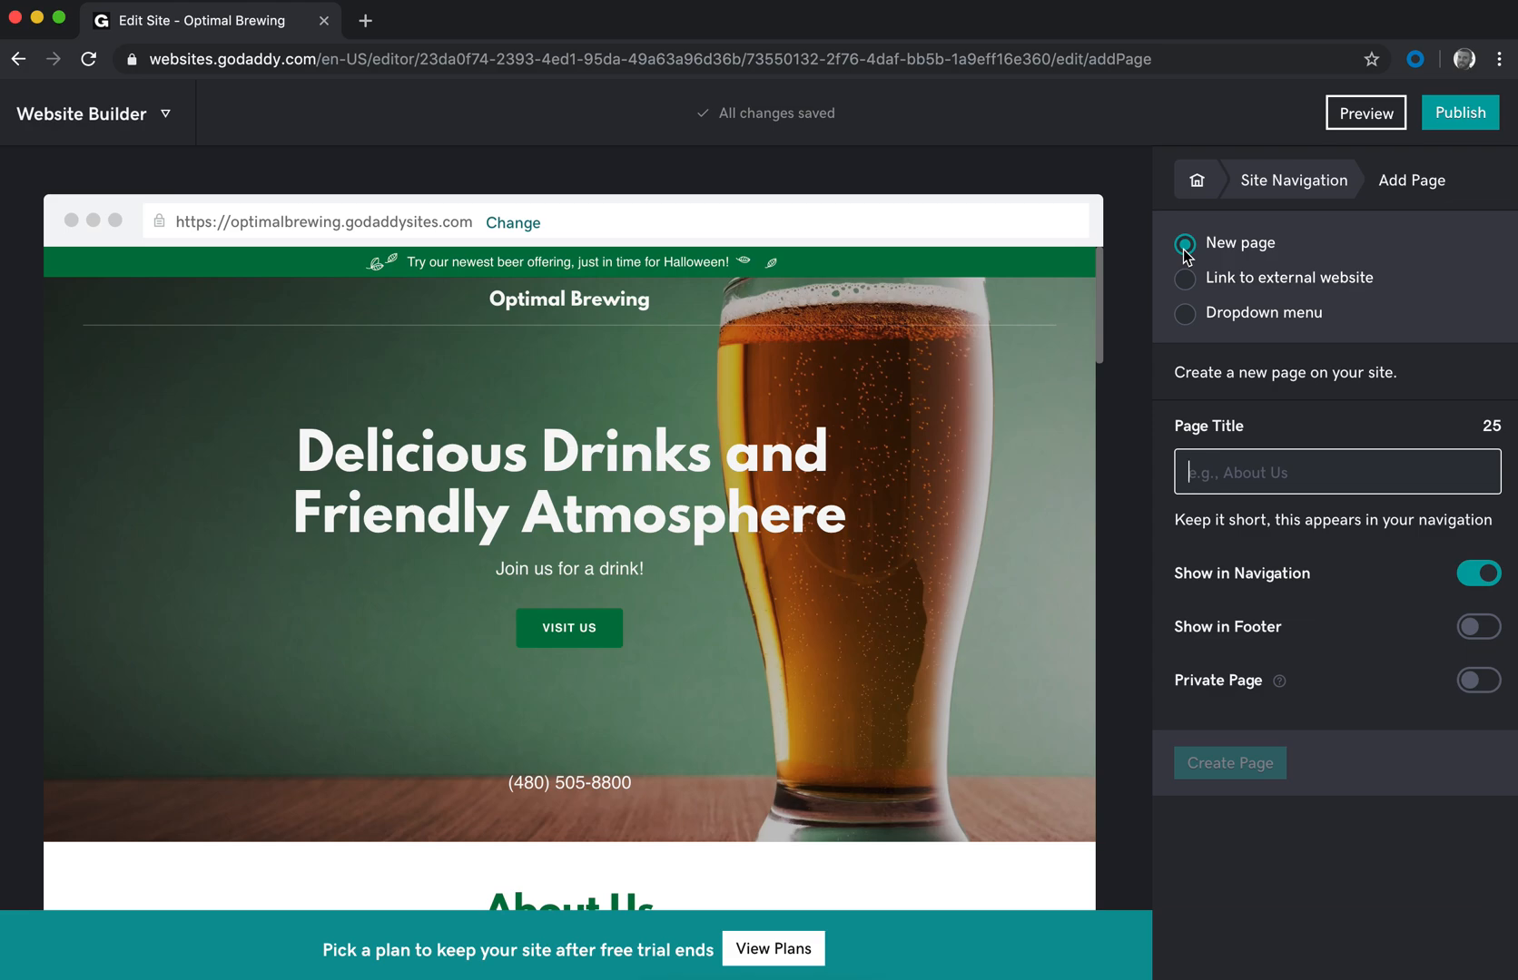
click(1192, 313)
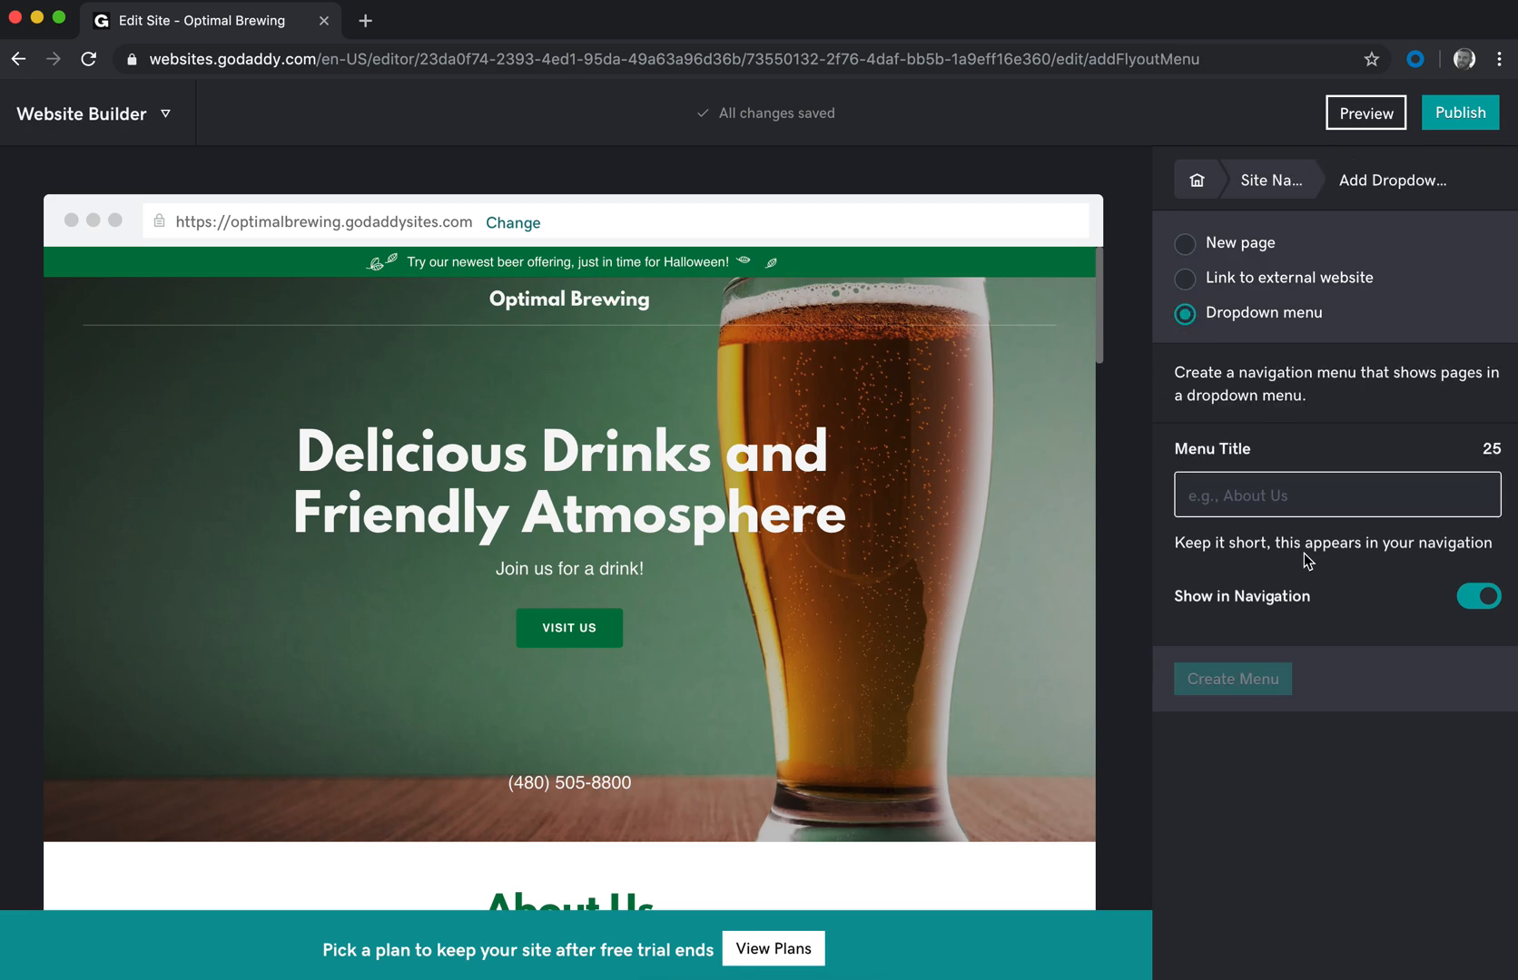
click(1243, 506)
text(More)
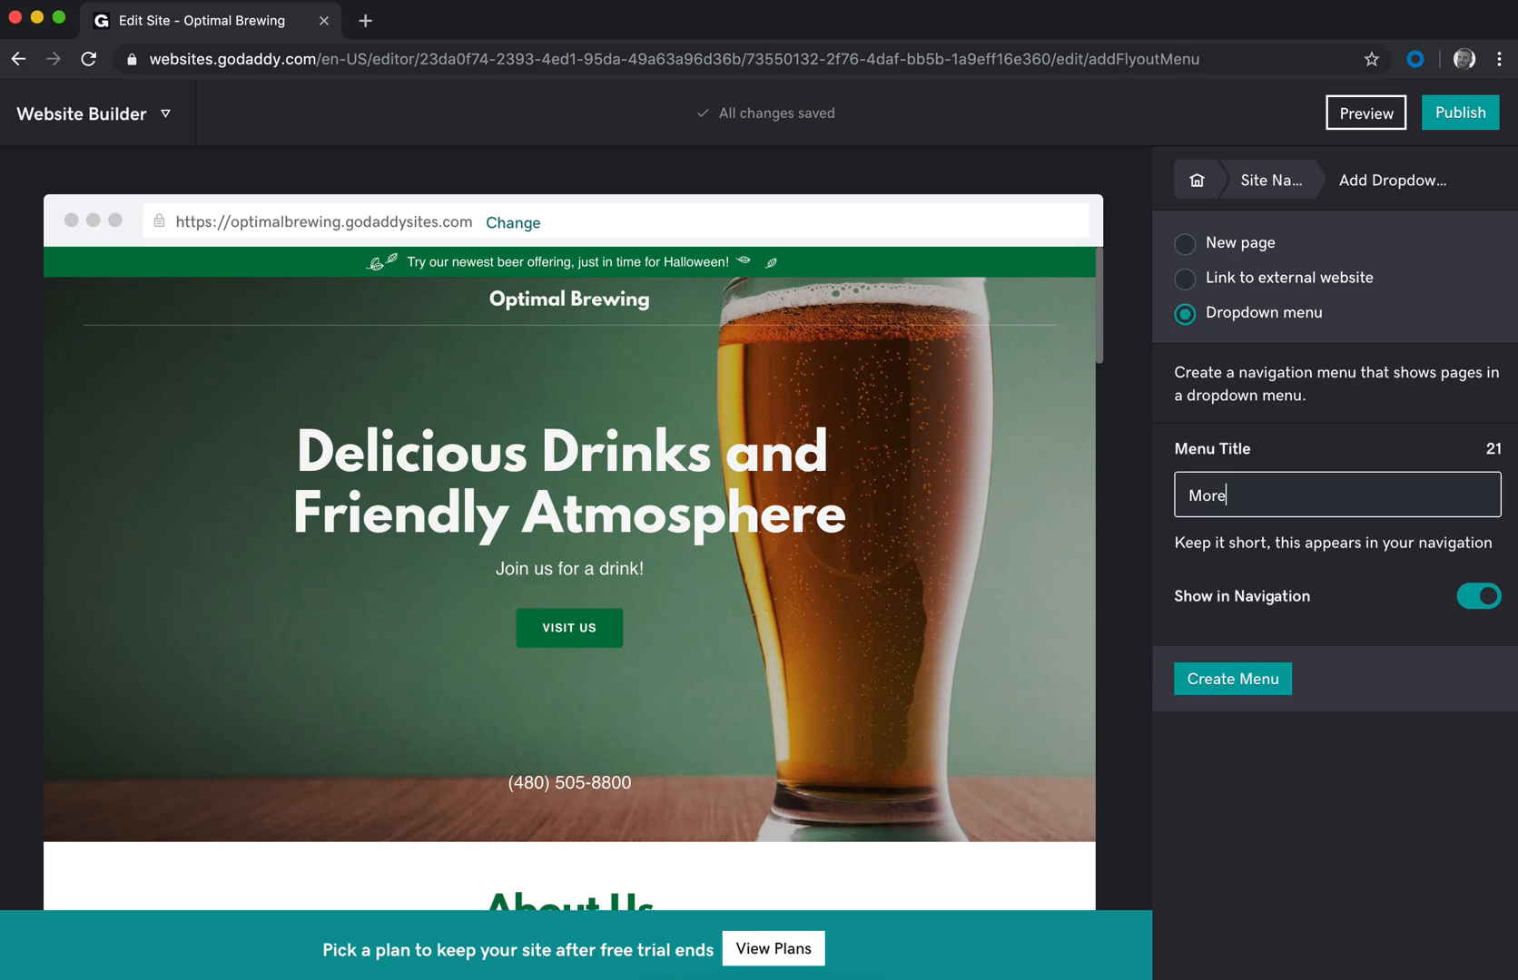
click(1227, 686)
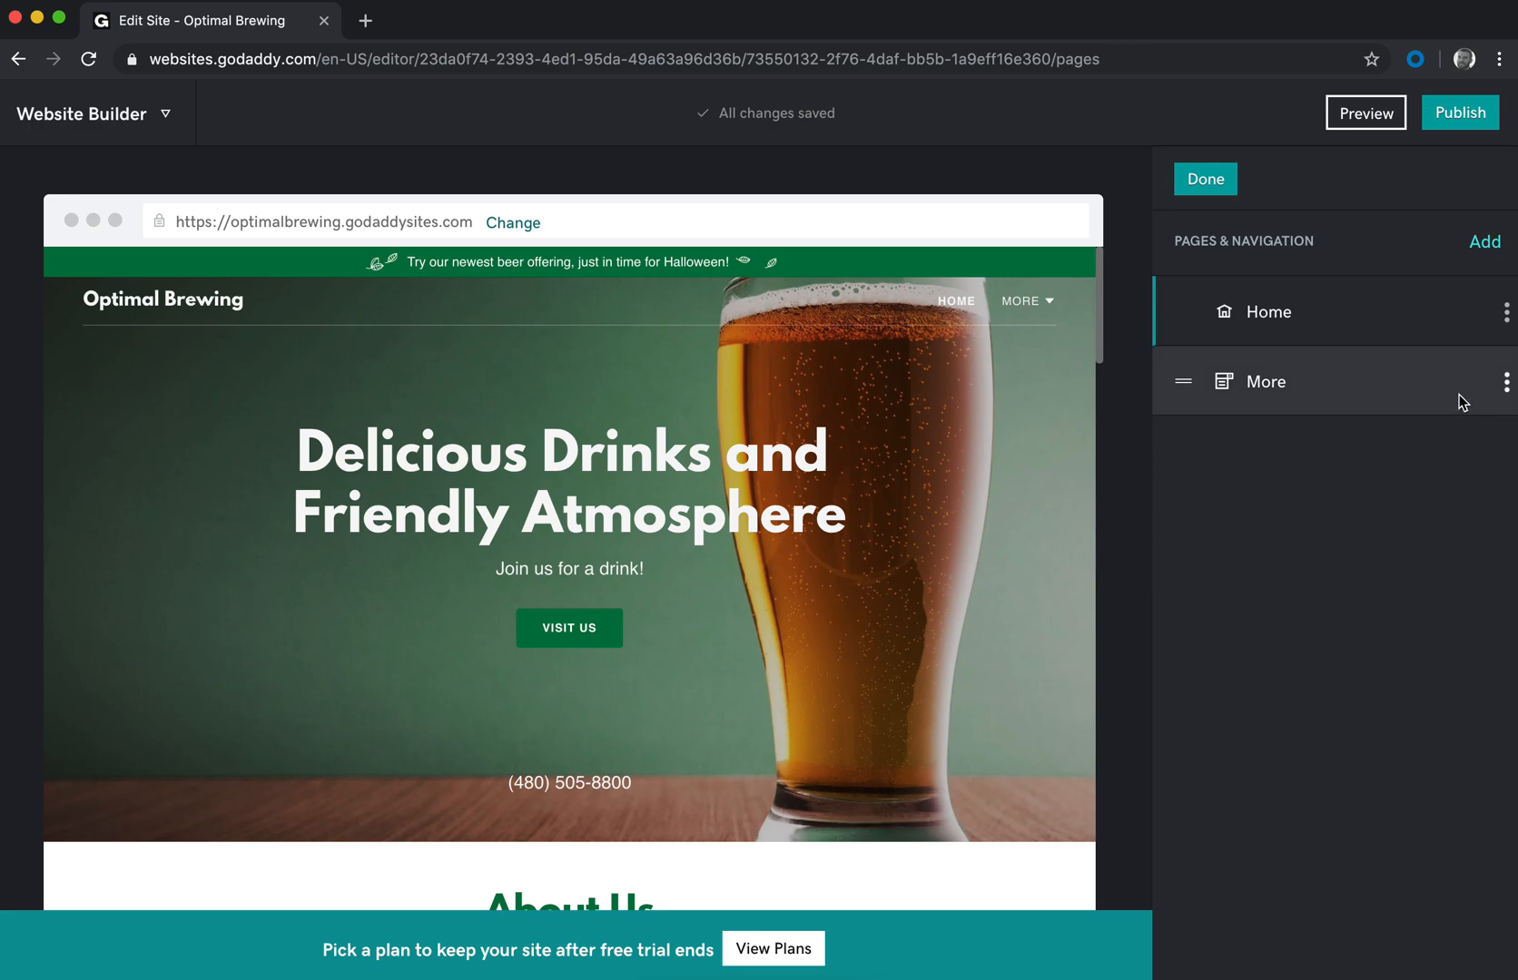
Step: Delete the "More" dropdown menu from the site navigation
click(1505, 383)
click(1425, 570)
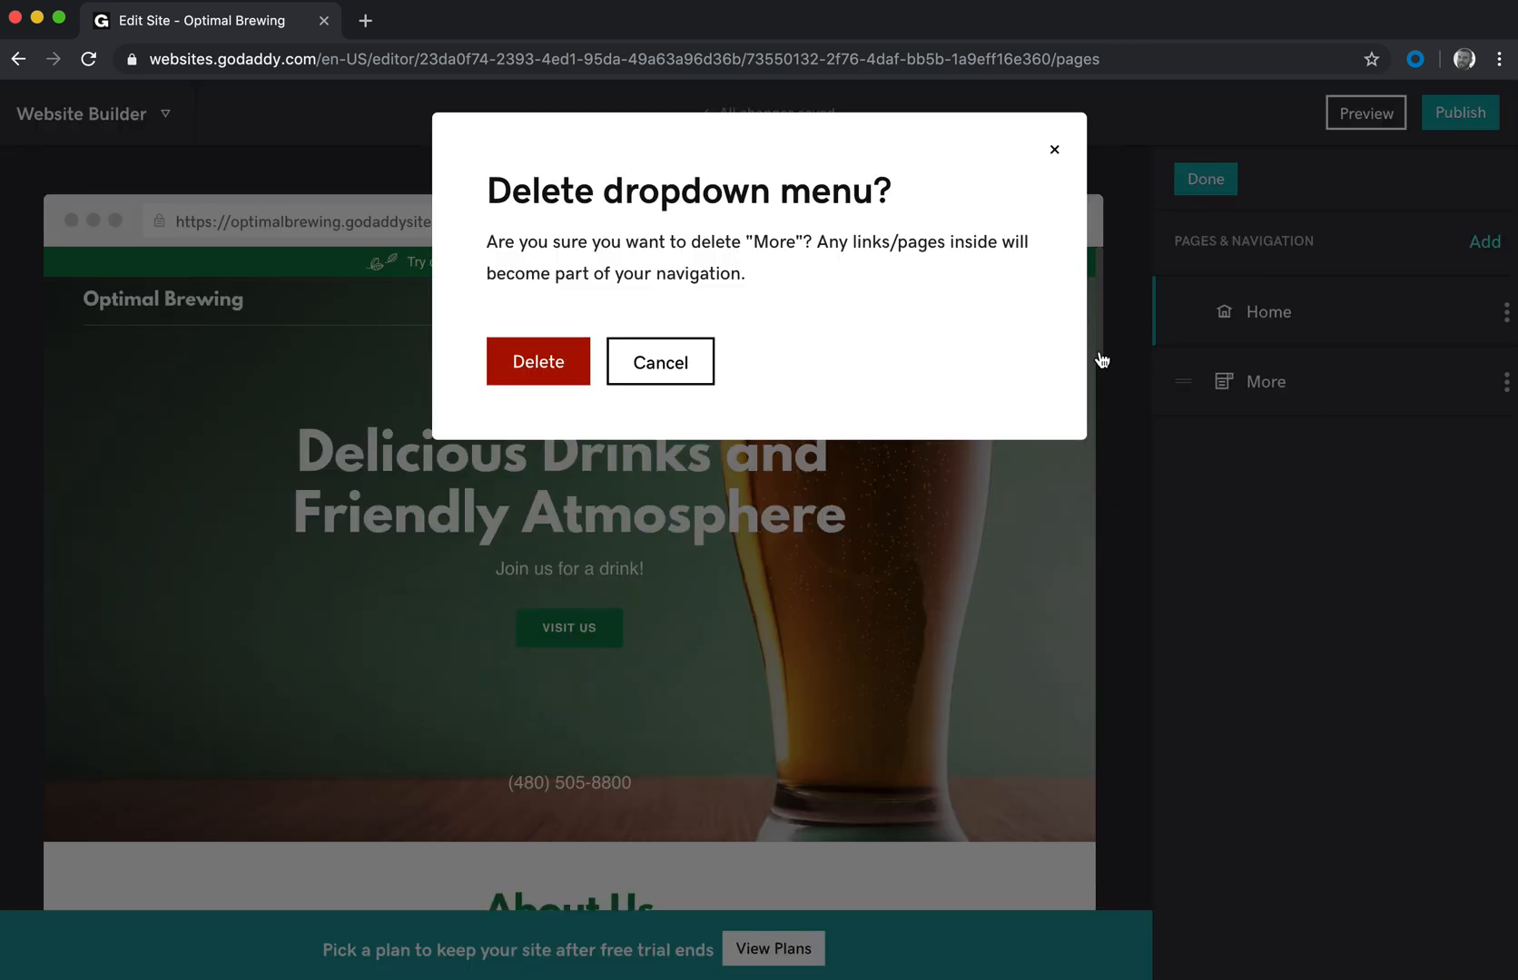
click(532, 361)
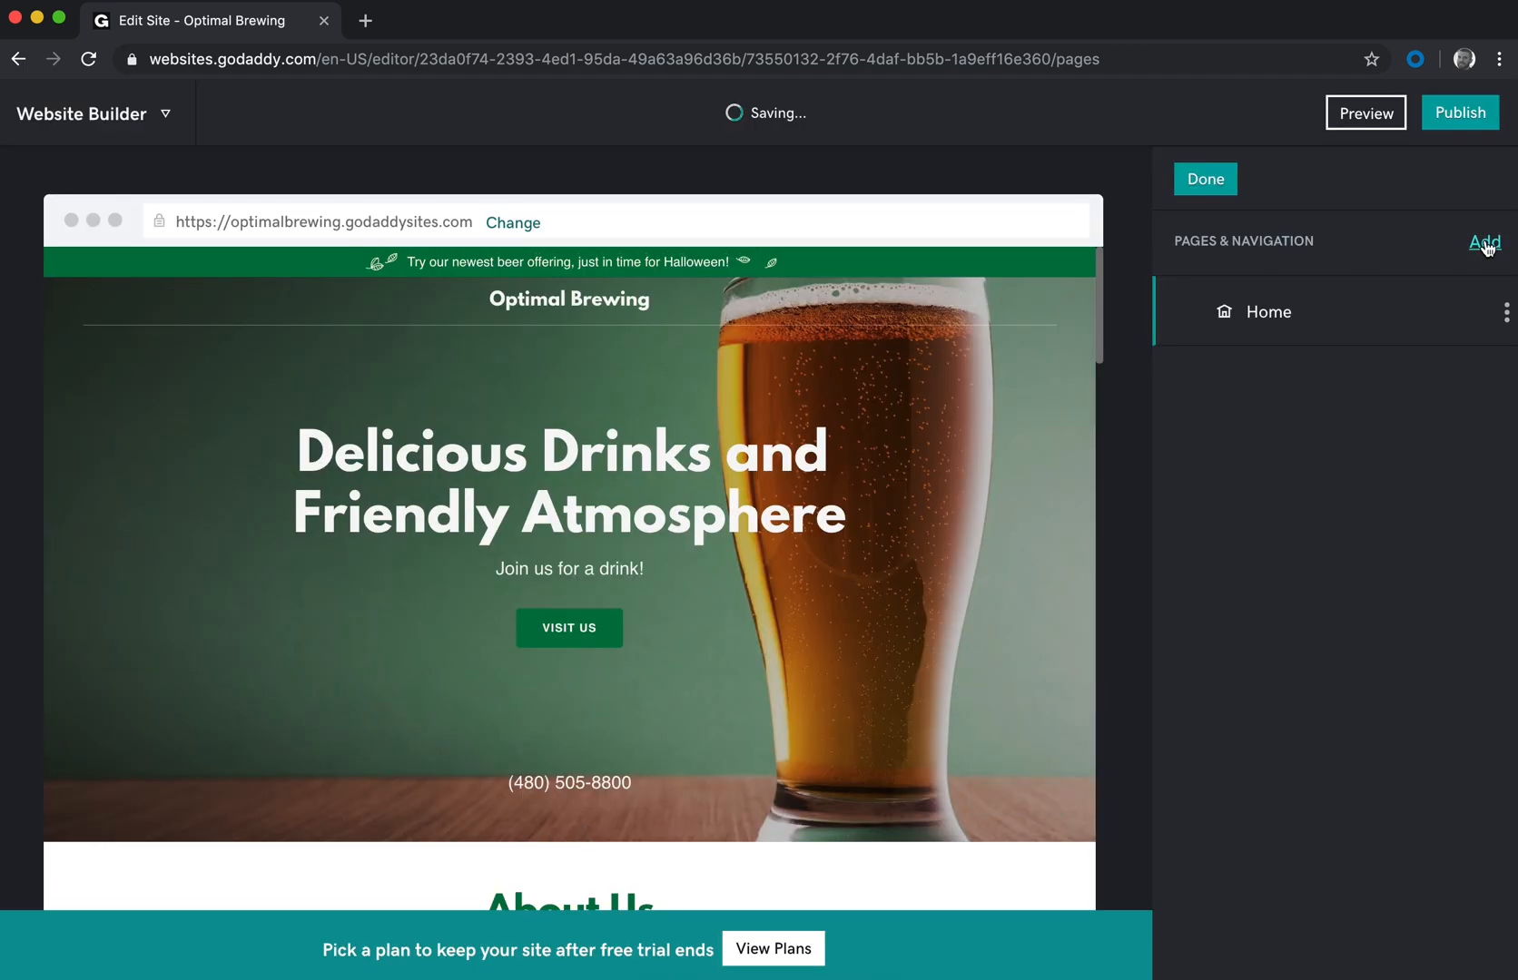
Step: Create a new page titled "Our Beers" shown in the navigation, turning Private Page on and back off before creating it
click(1483, 243)
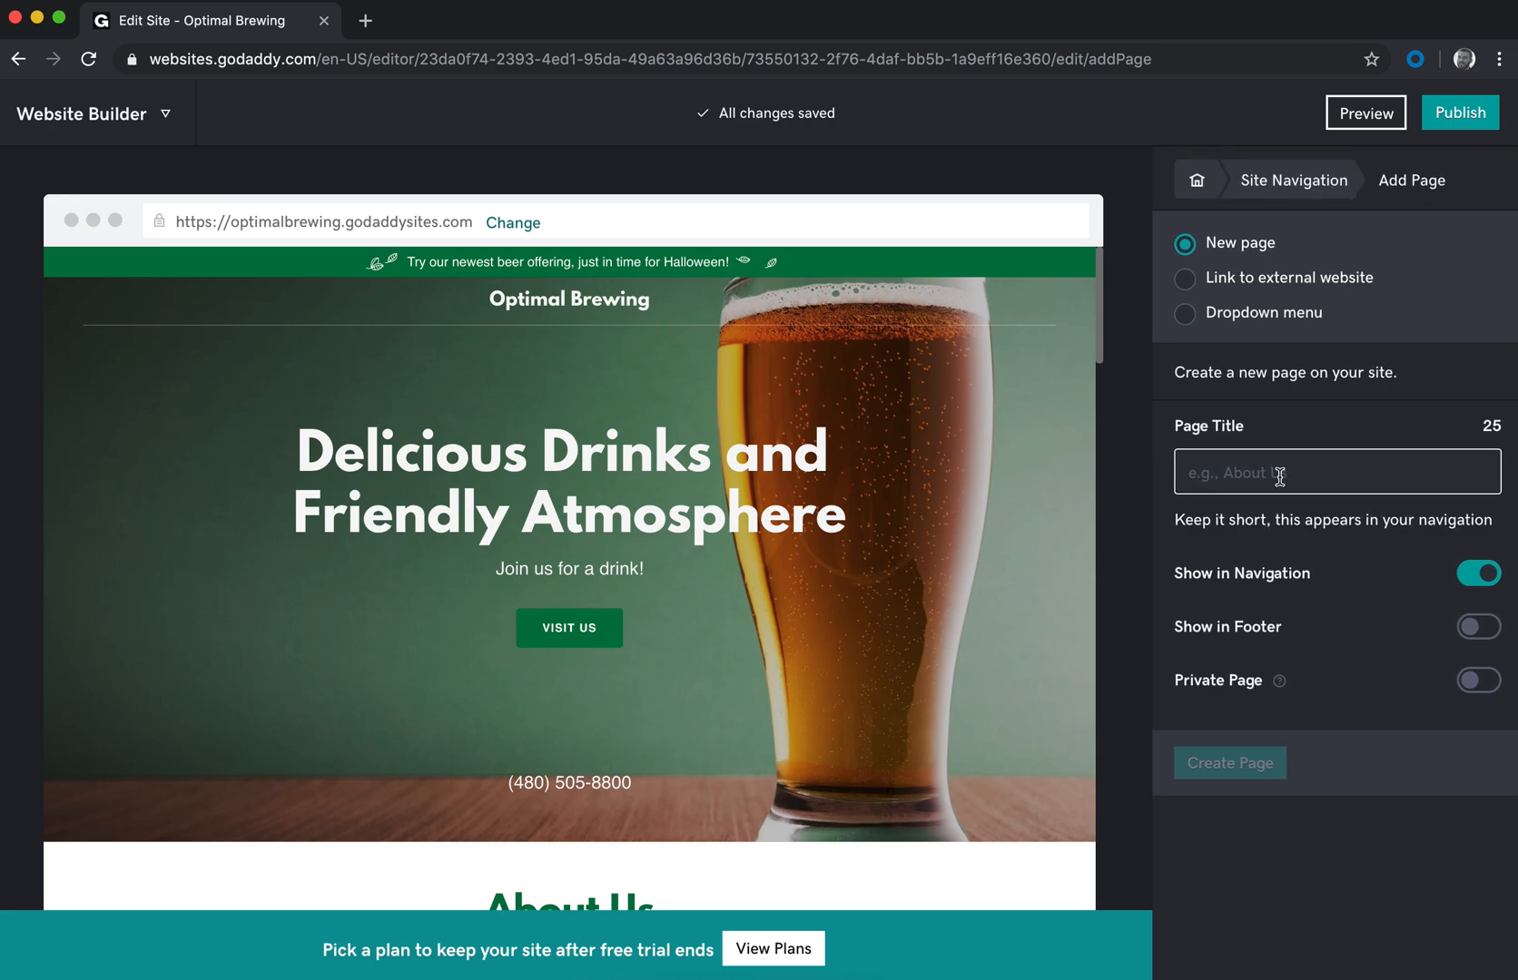
text(Our Beers)
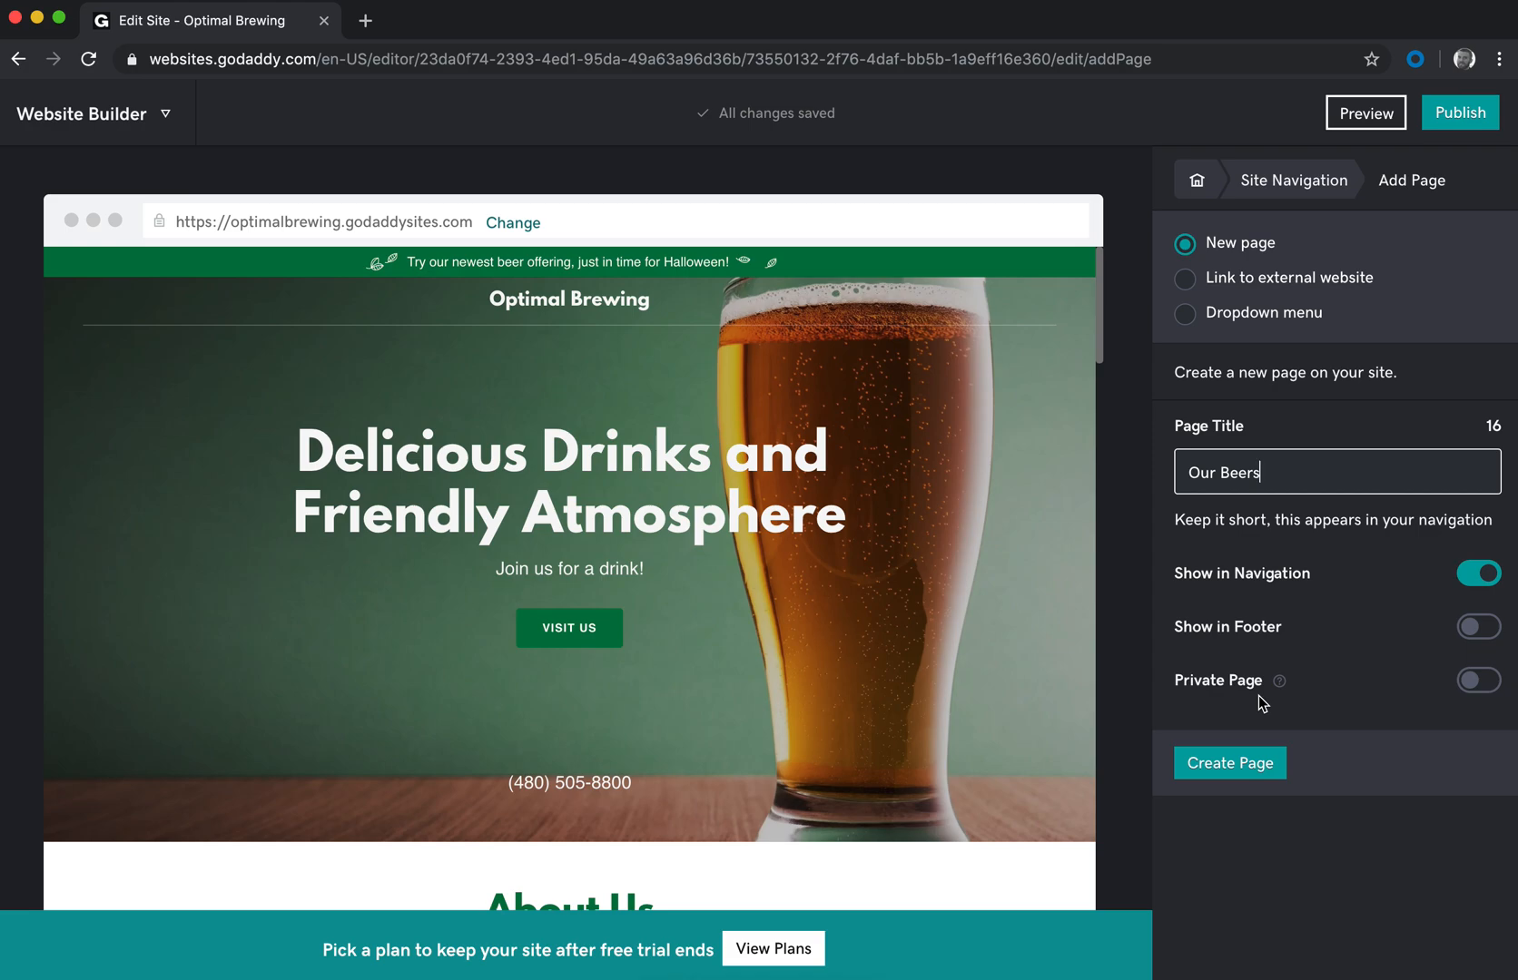
click(1468, 689)
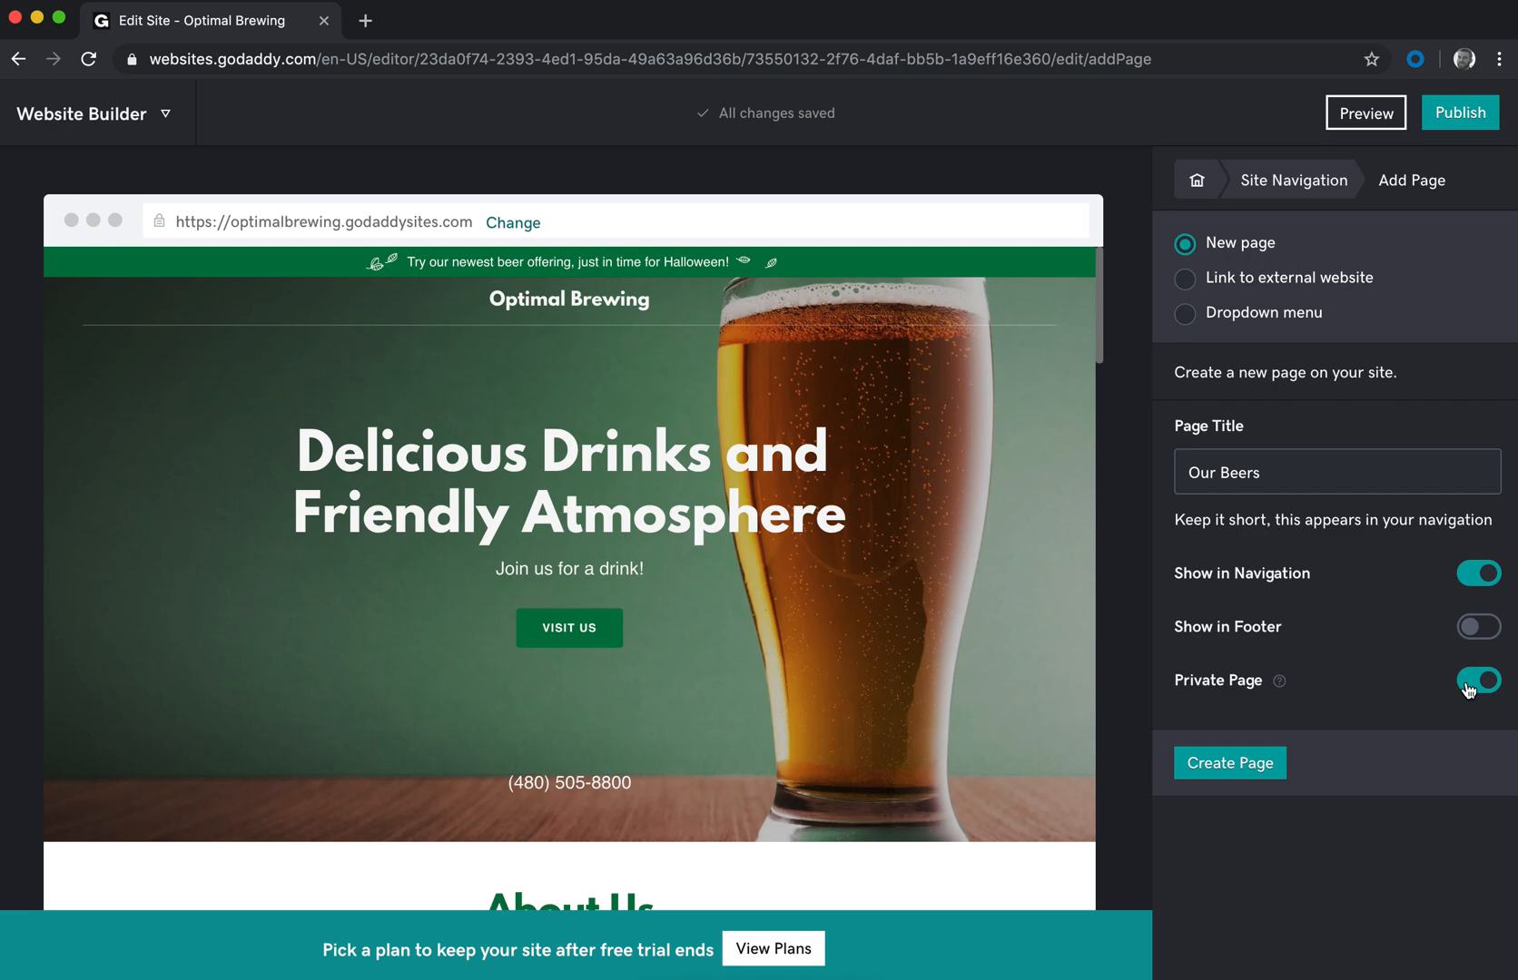
click(1468, 688)
click(1228, 758)
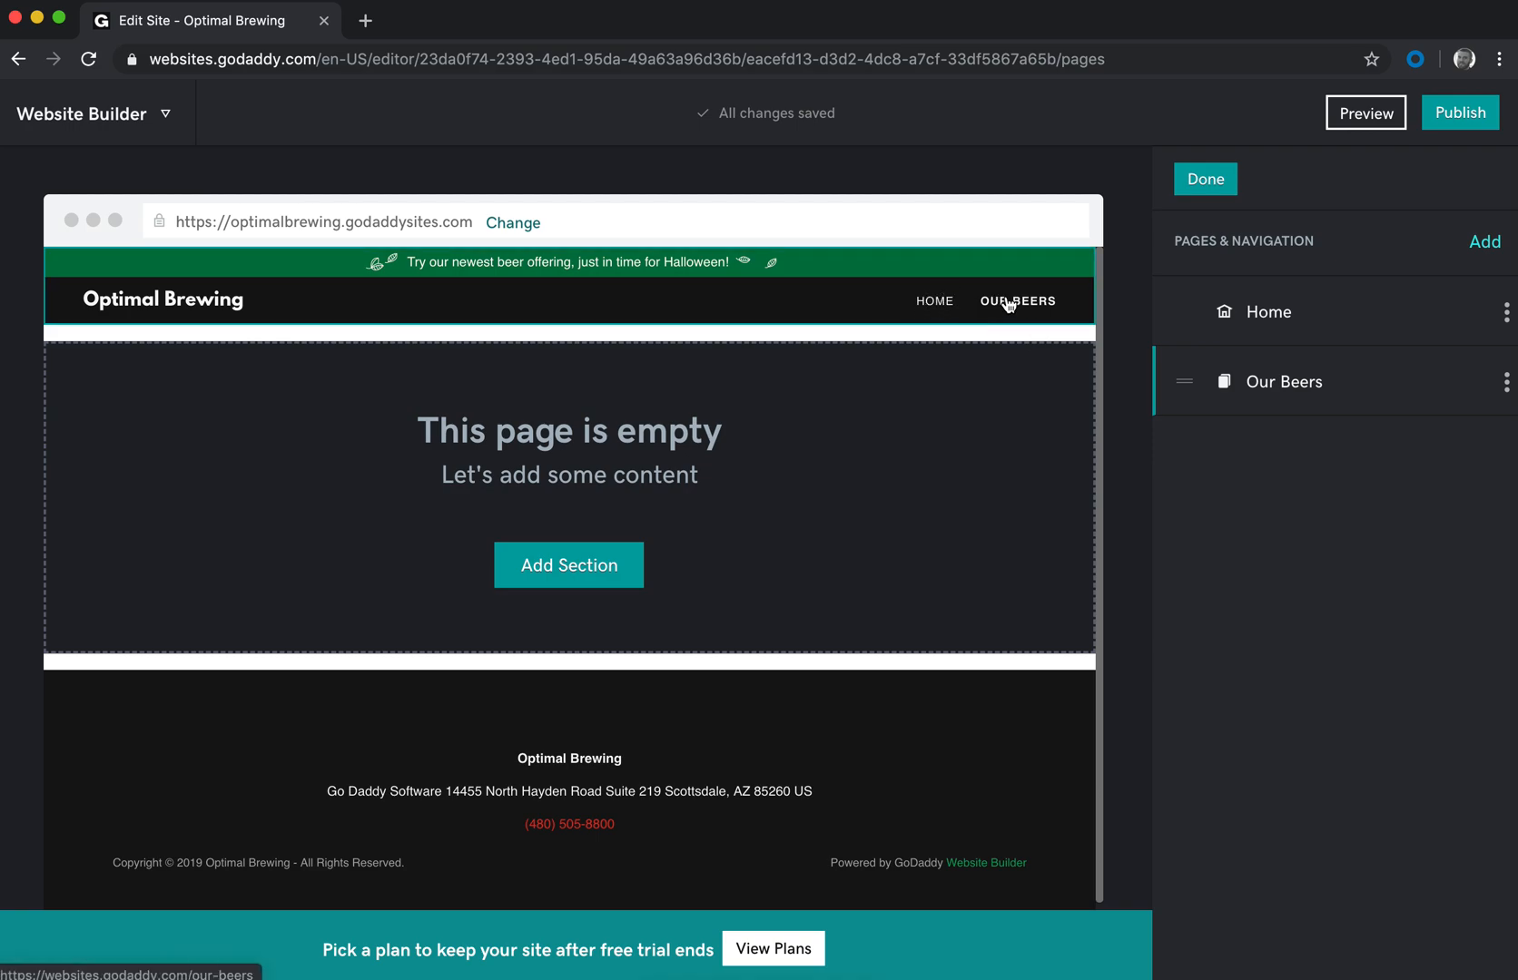
Step: Check the site navigation by viewing the Home page and the Our Beers page, and look at the list of pages
click(936, 302)
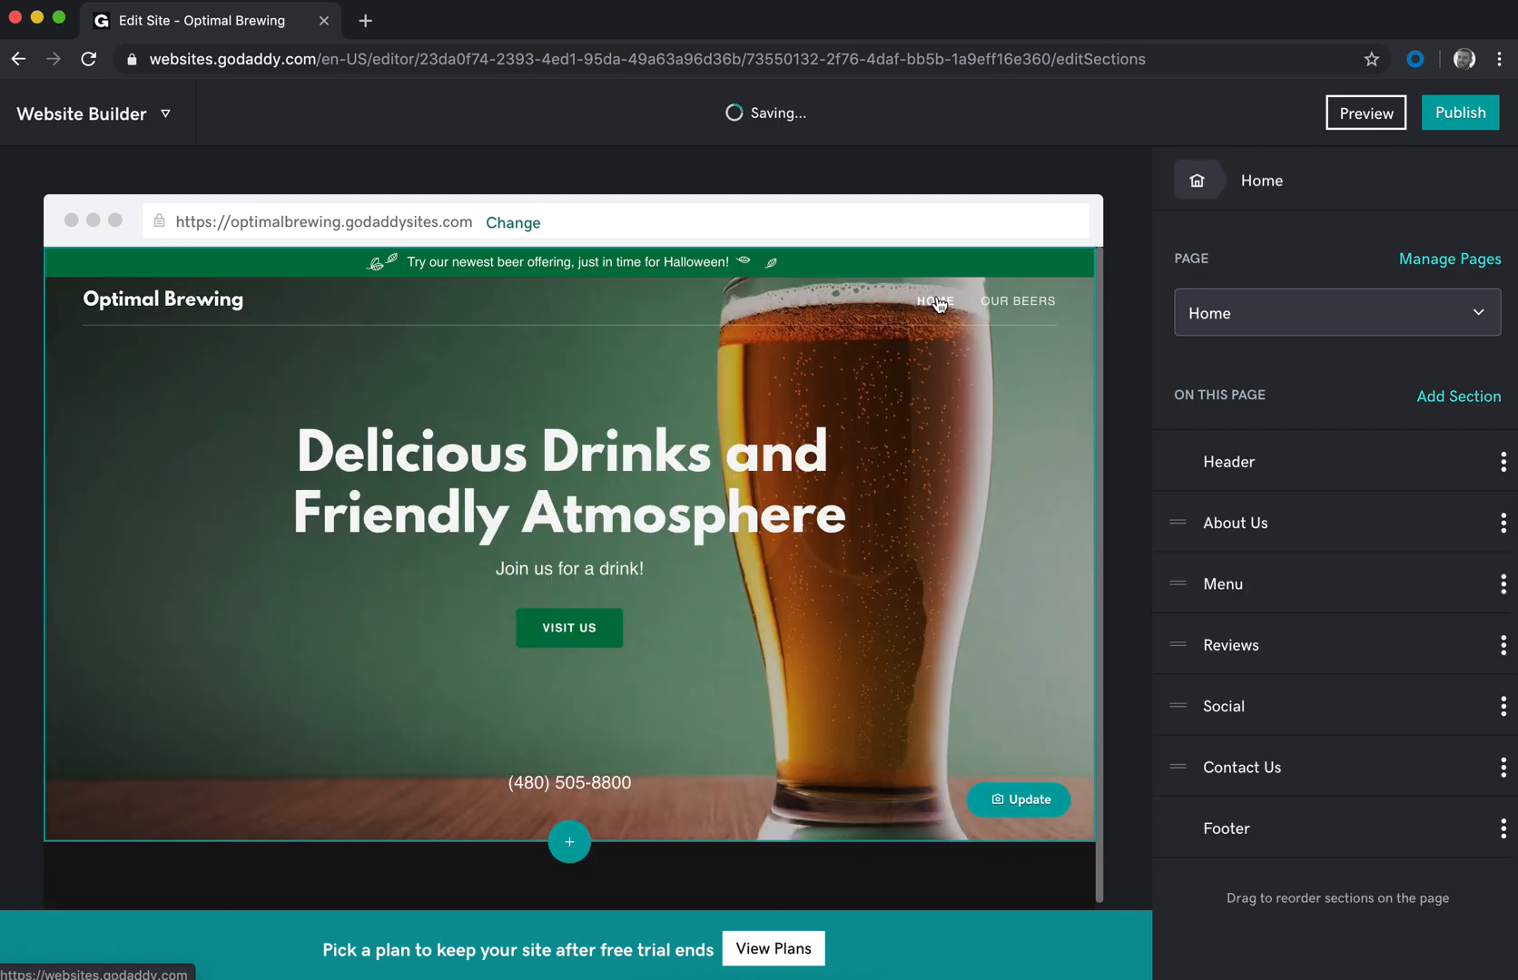
click(1031, 304)
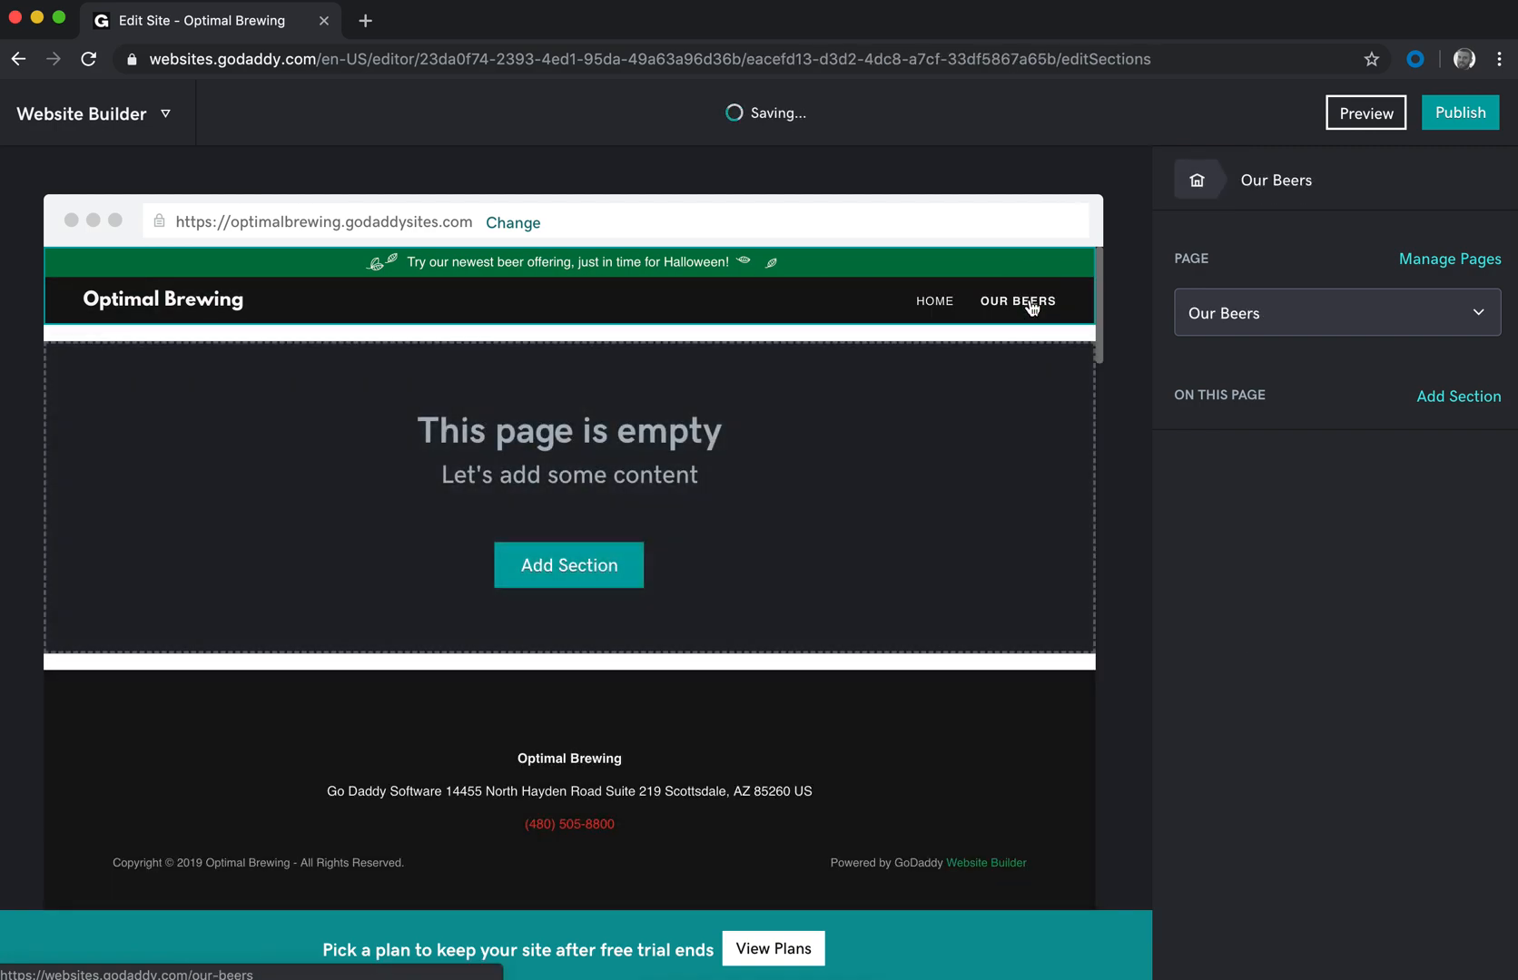
click(1271, 313)
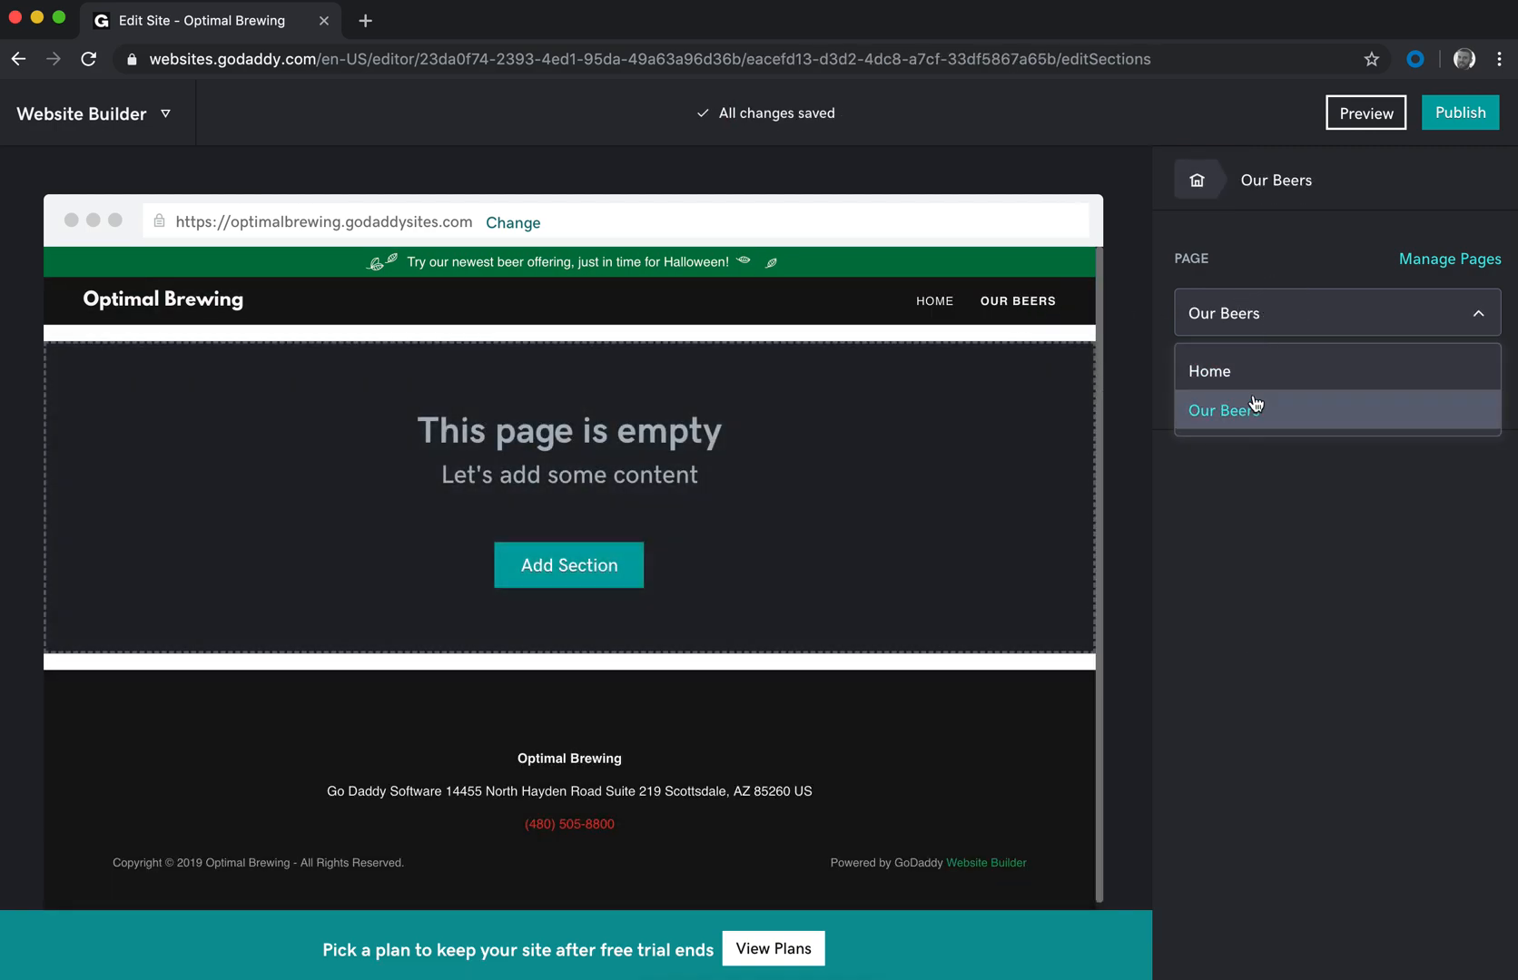
click(1313, 323)
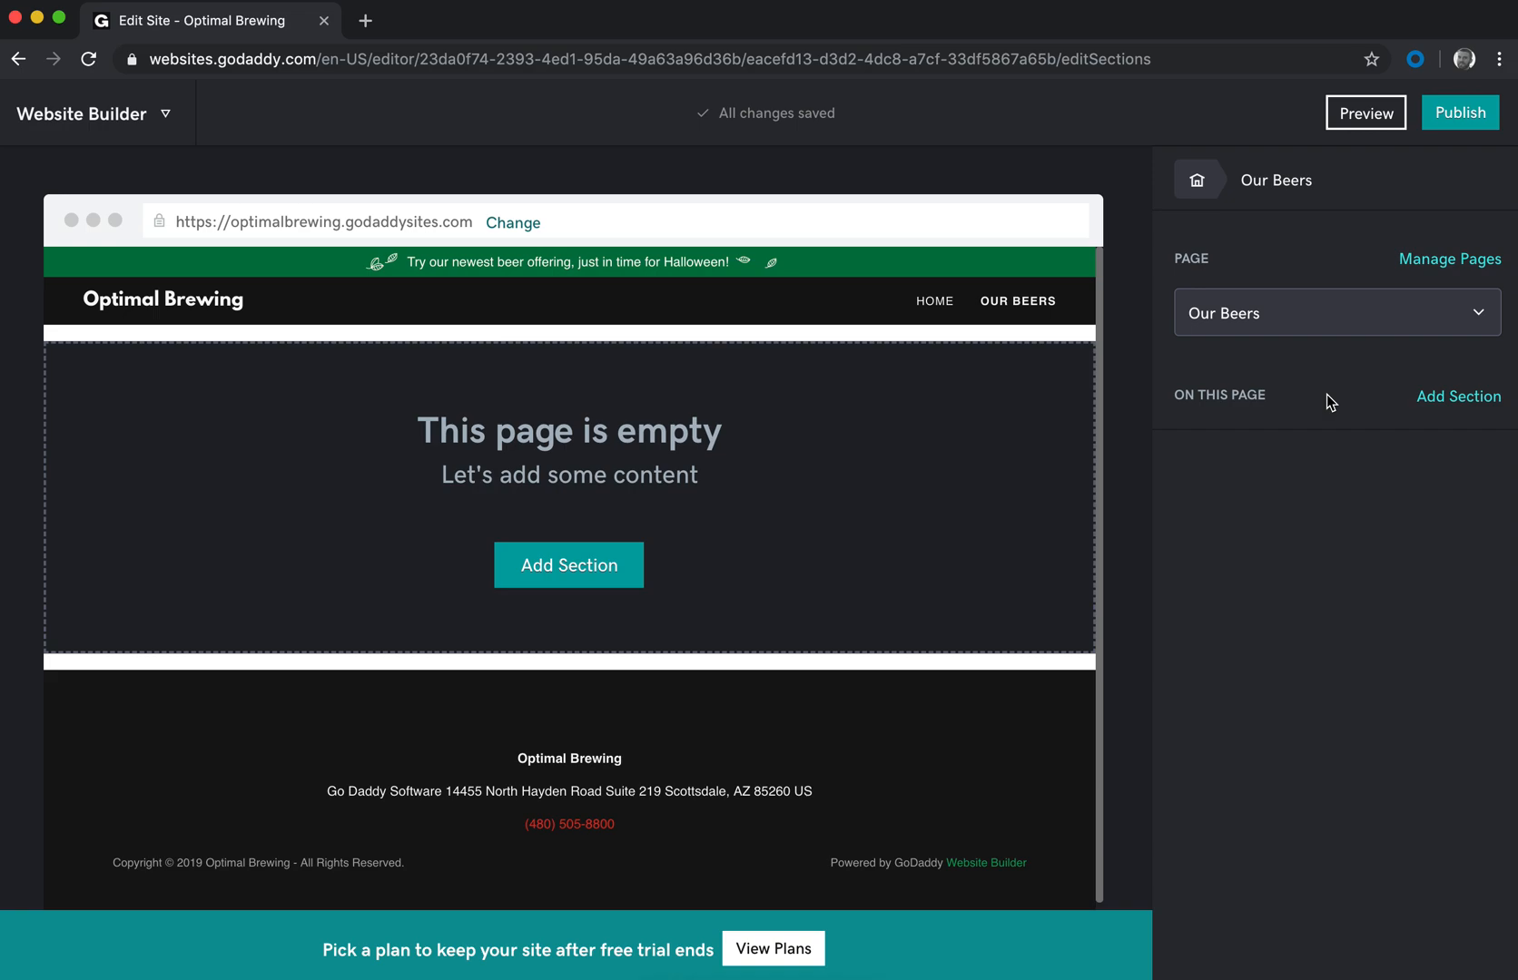
Step: Start adding a section to the Our Beers page and examine the recommended sections and the available Content layouts
click(571, 578)
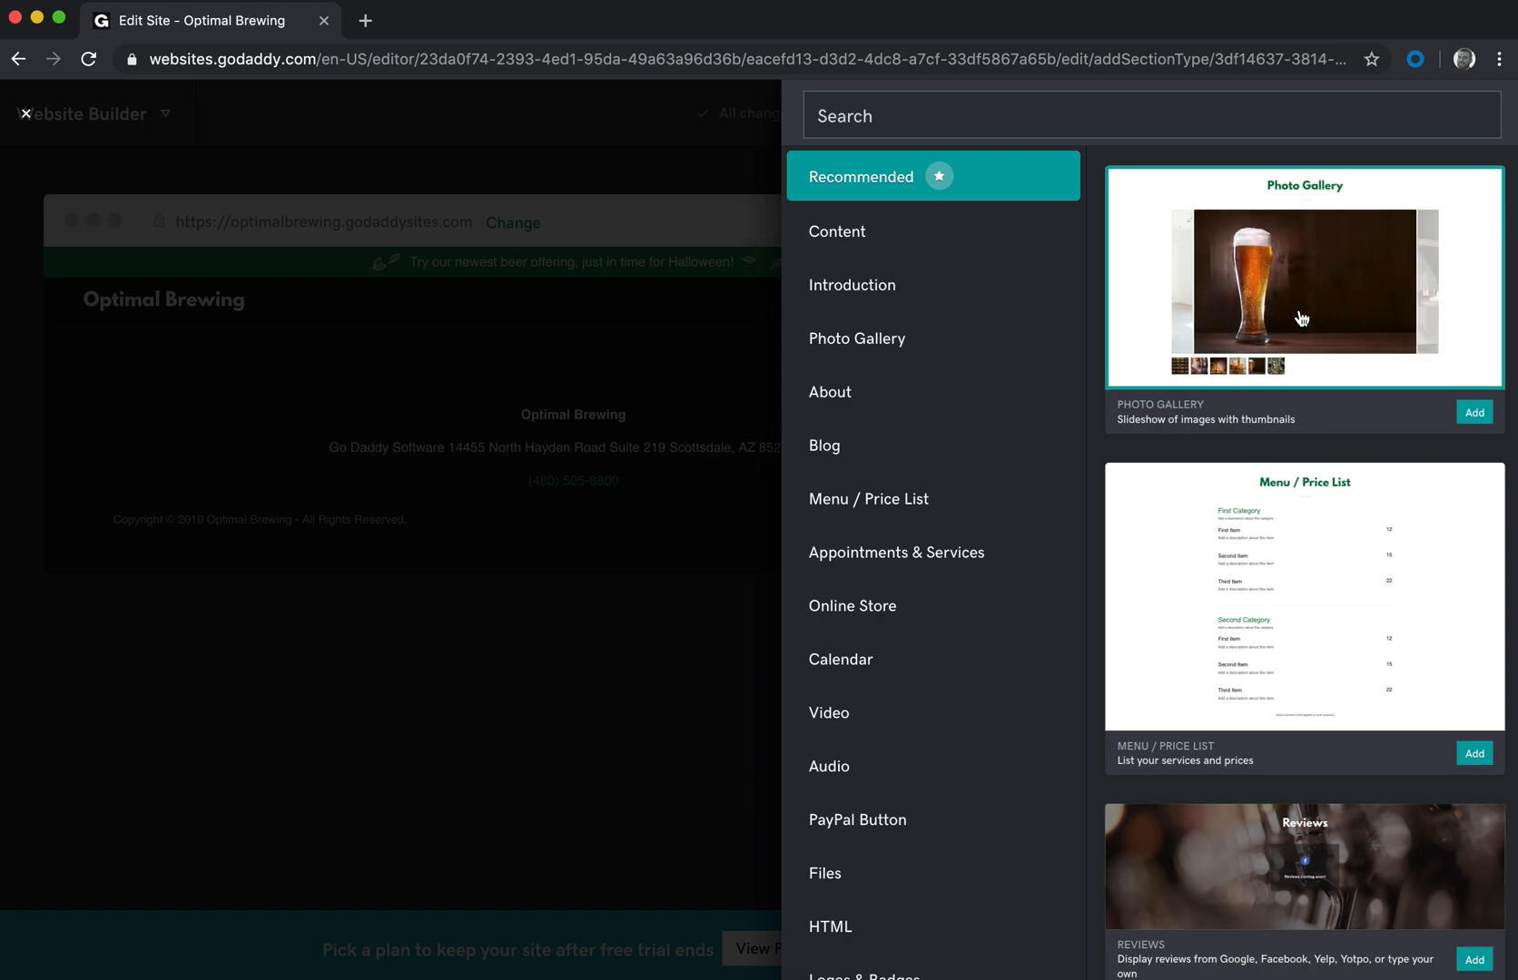
scroll(1301, 318, down, 2)
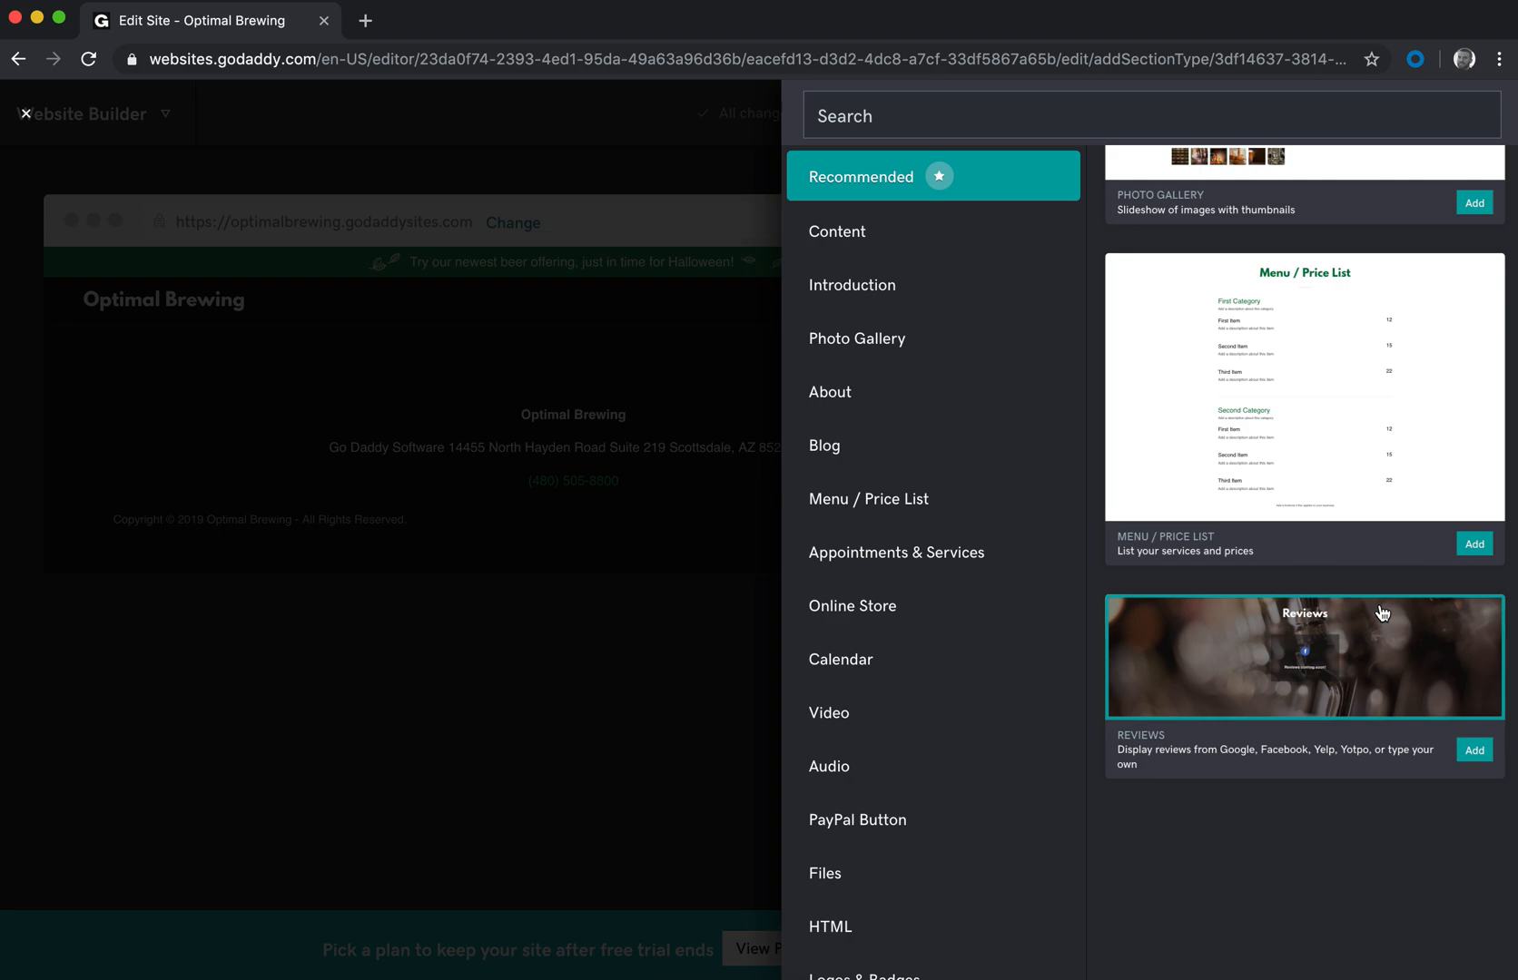
click(874, 251)
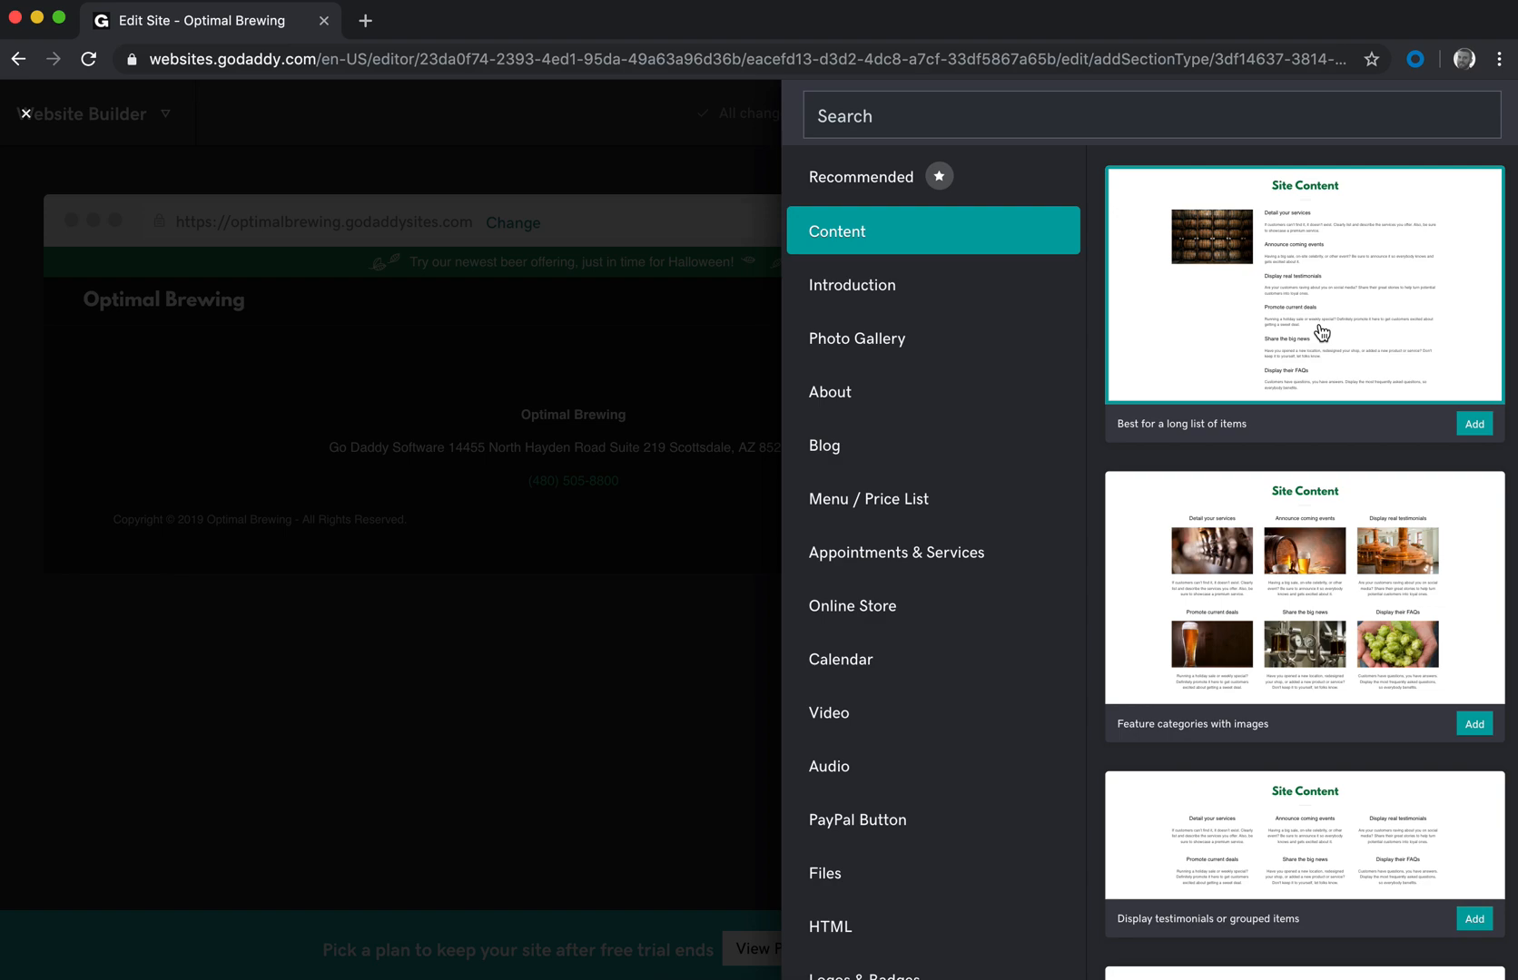
scroll(1256, 626, down, 3)
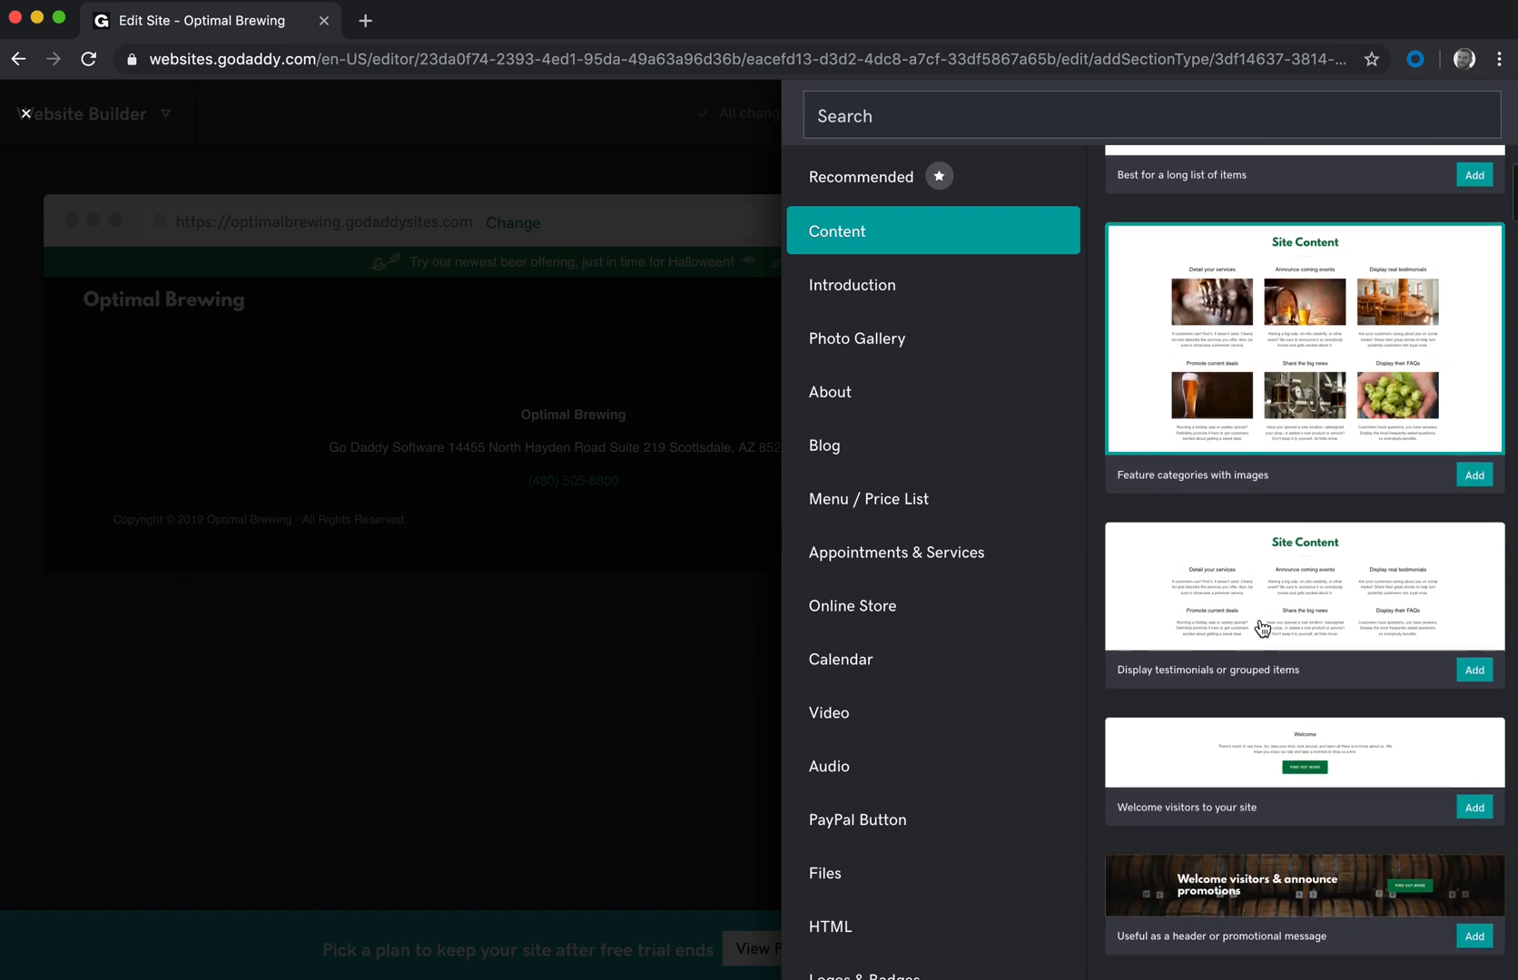
scroll(1260, 626, down, 2)
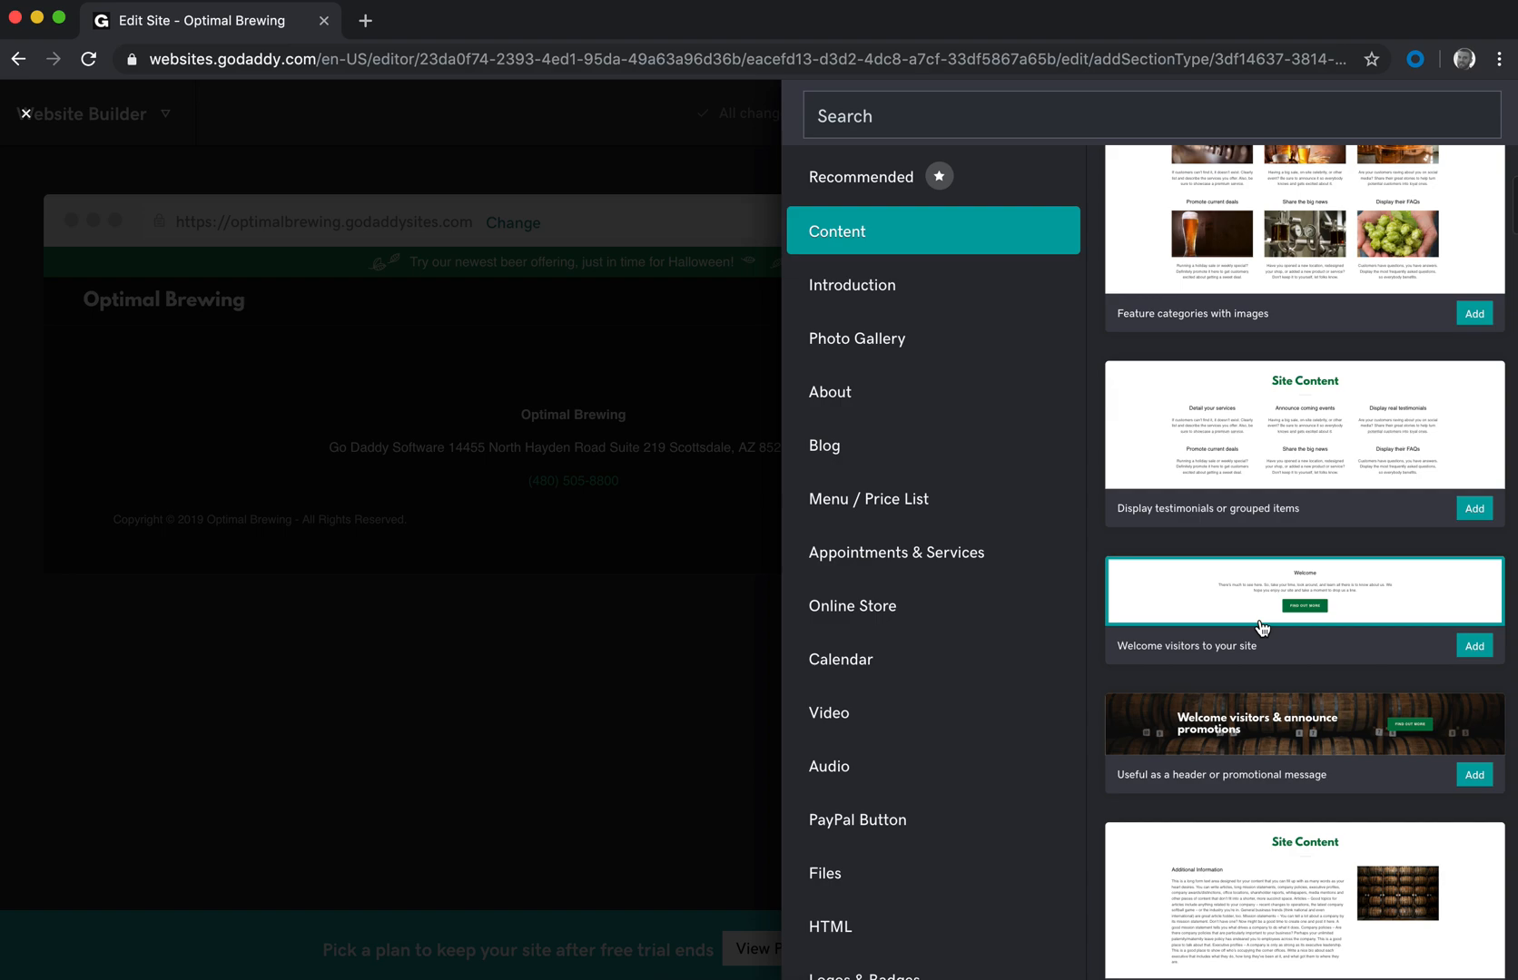
scroll(1261, 627, down, 2)
scroll(1262, 626, down, 2)
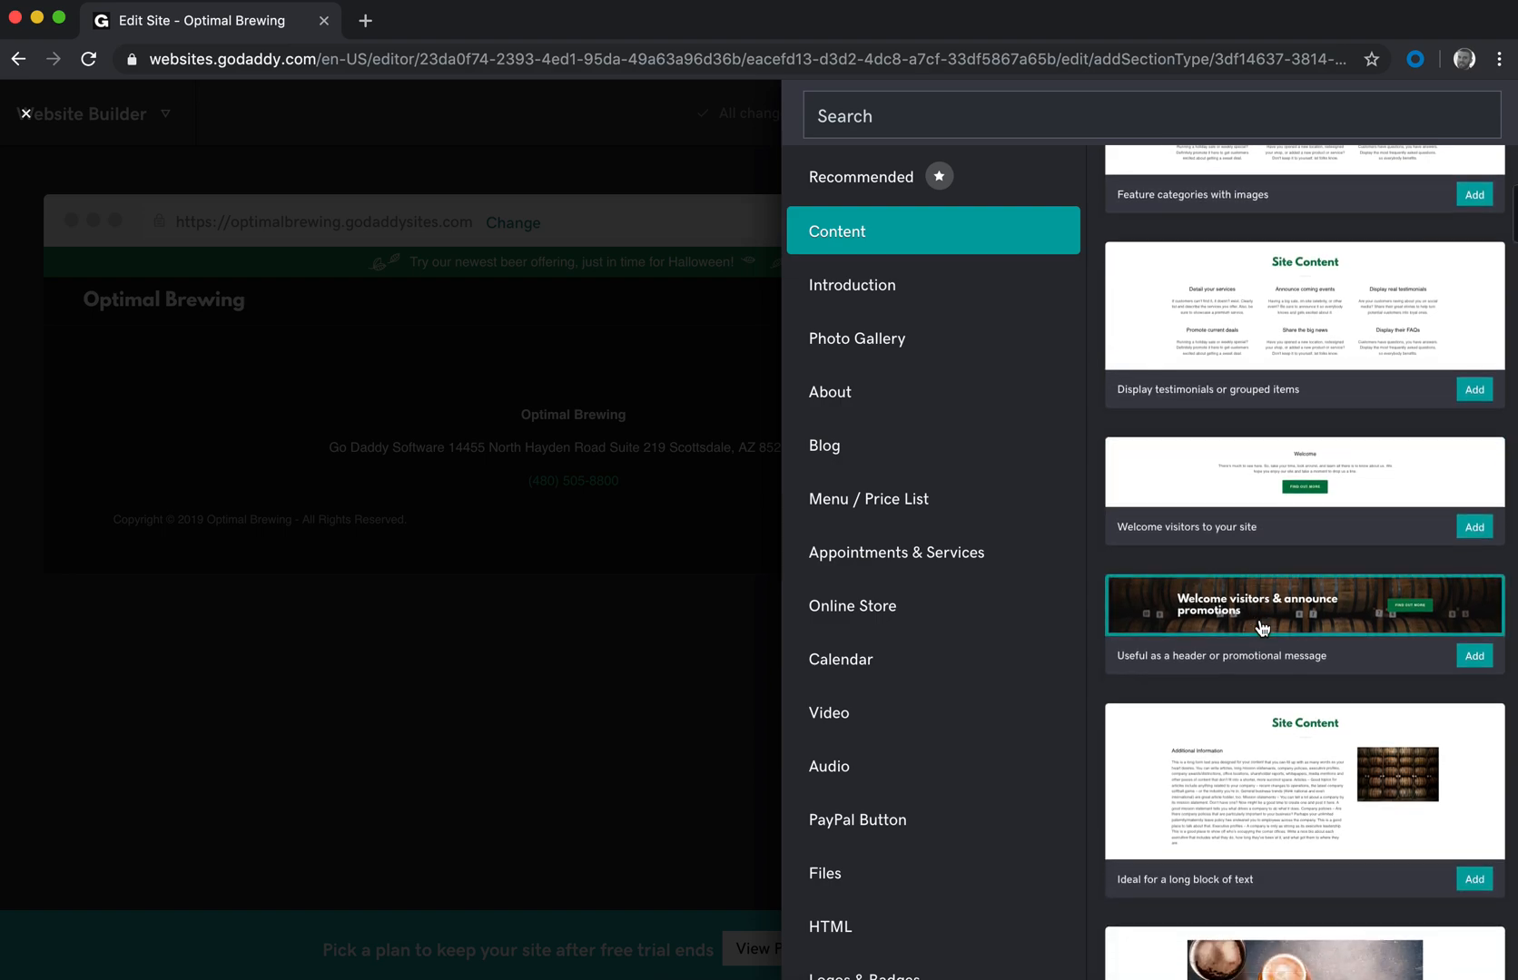
scroll(1262, 626, down, 3)
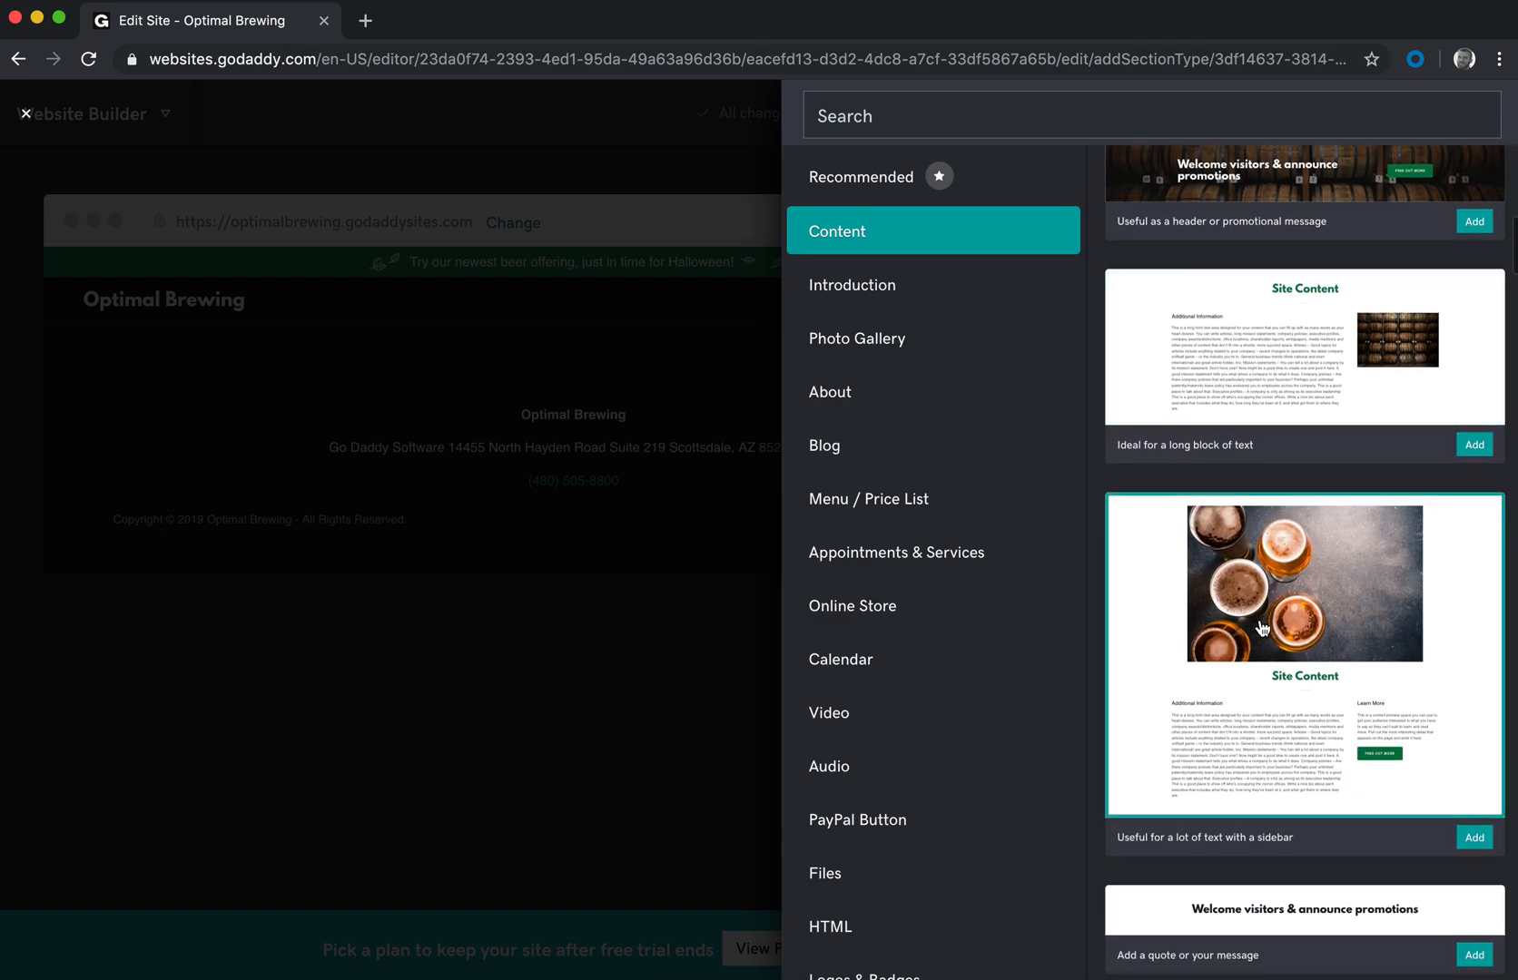
scroll(1262, 627, down, 2)
scroll(1262, 626, down, 1)
scroll(1262, 627, down, 1)
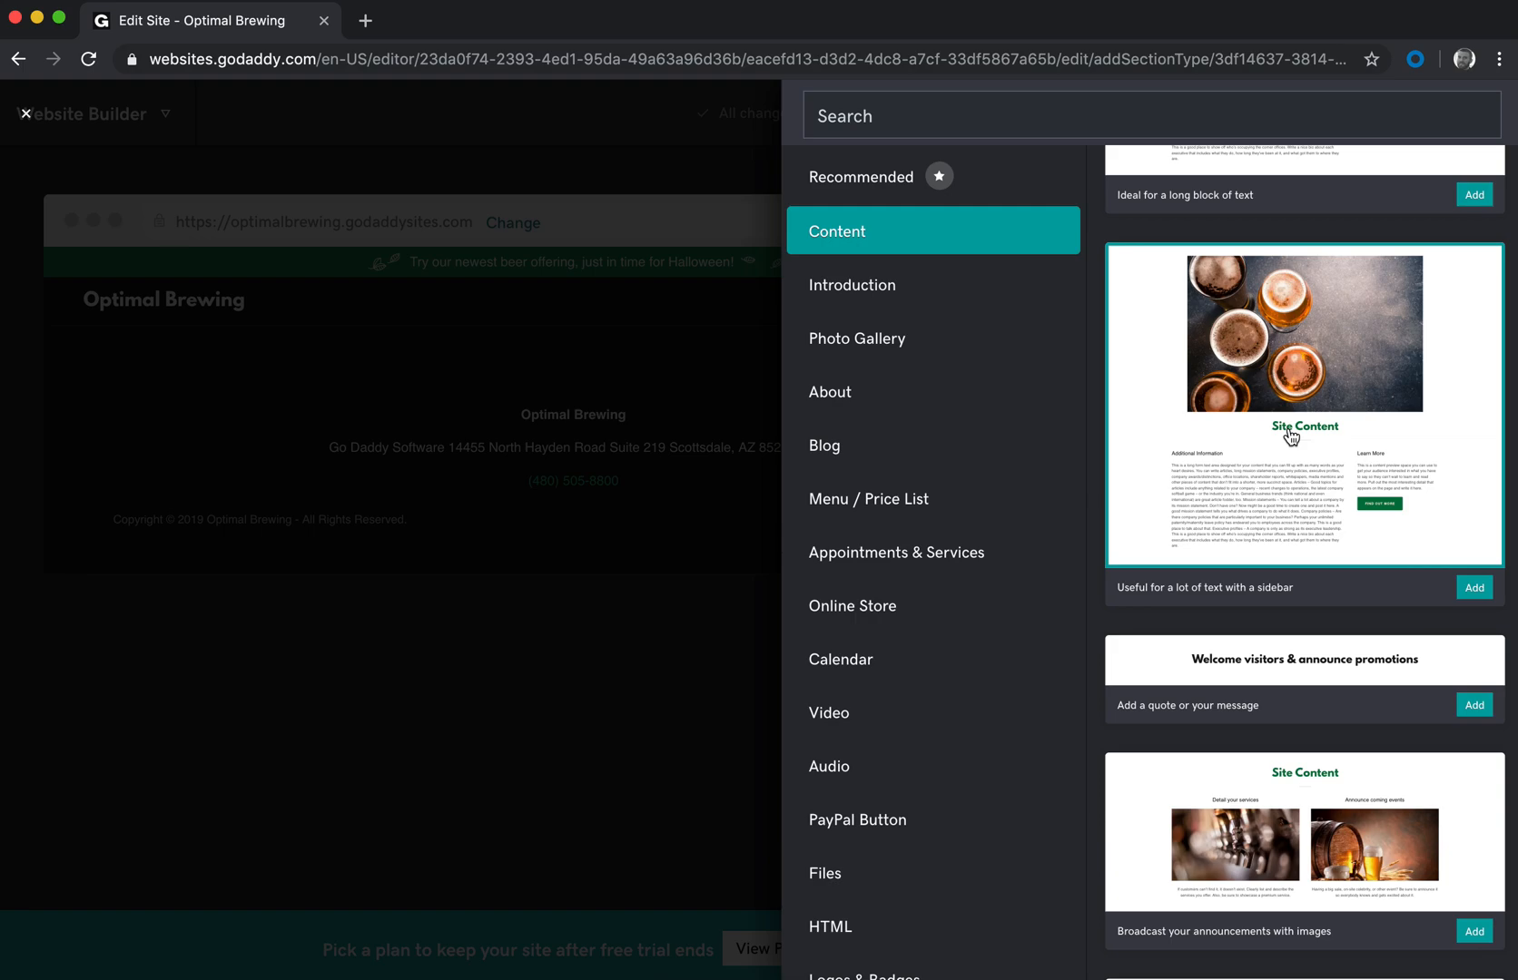
scroll(1345, 505, up, 5)
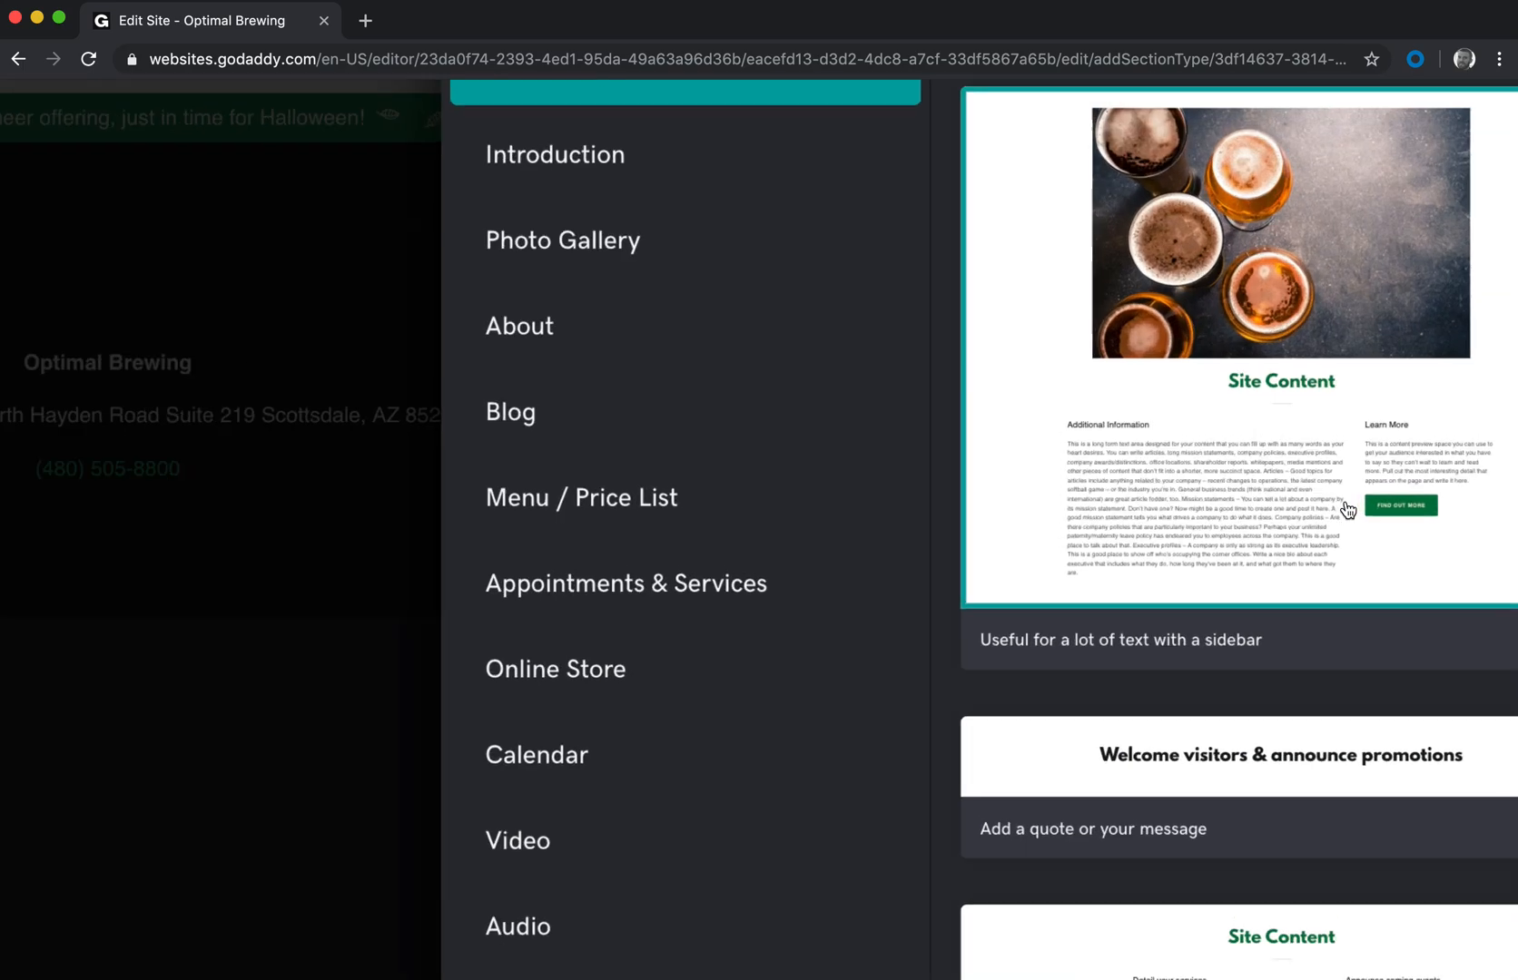
Step: Examine the sidebar layout among the Content sections, the About section layouts, and the list of section categories
scroll(1347, 510, up, 3)
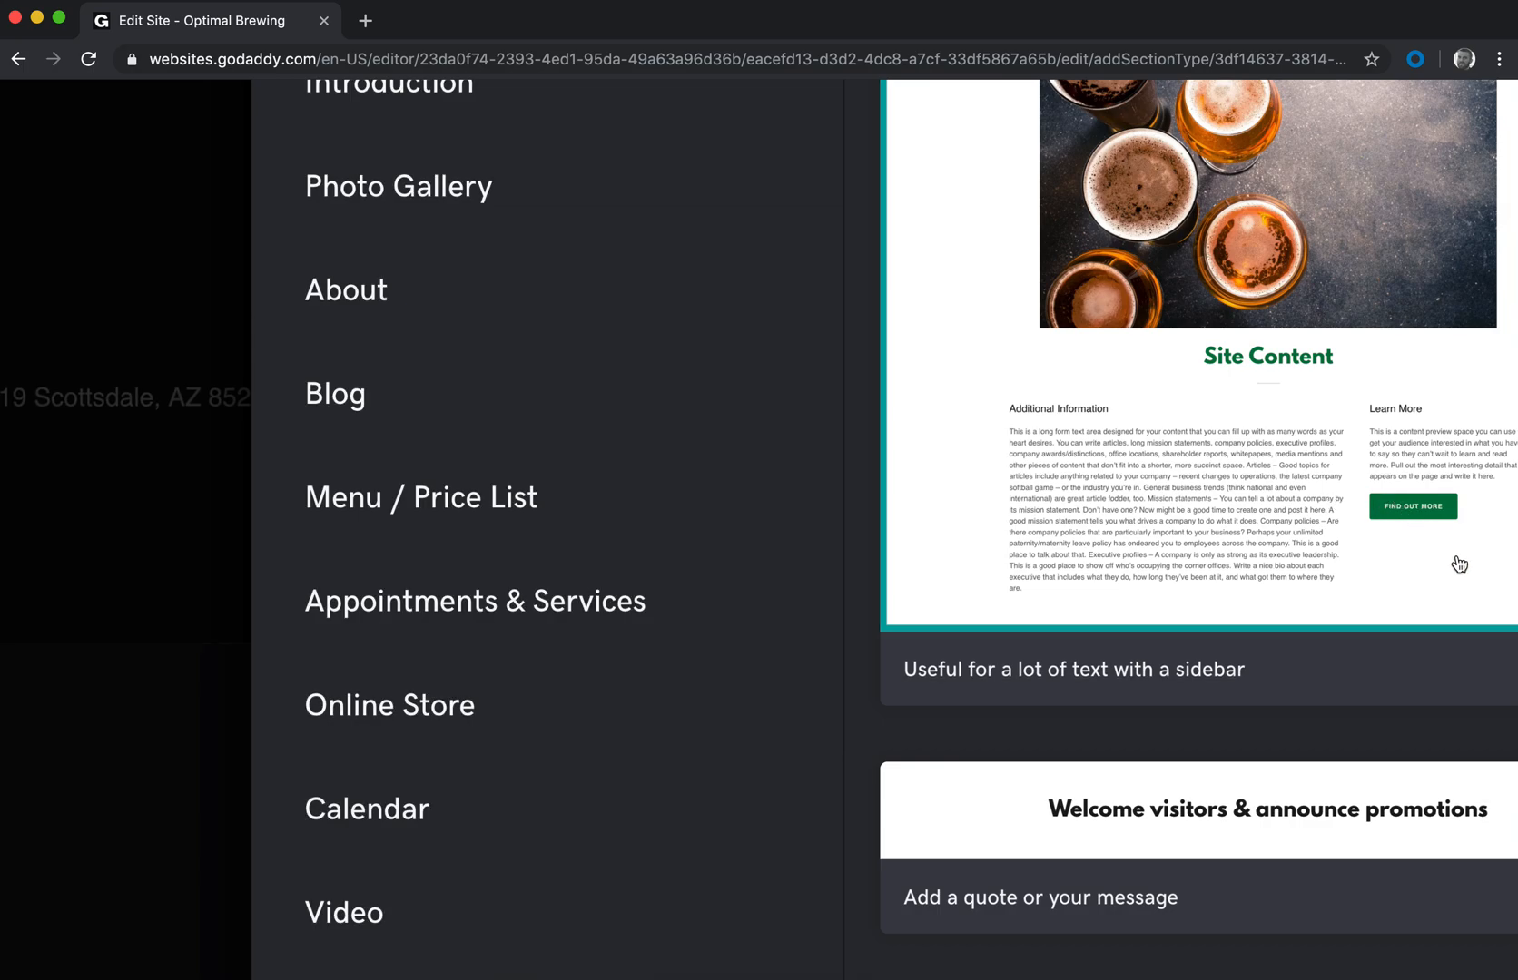
scroll(1236, 533, down, 8)
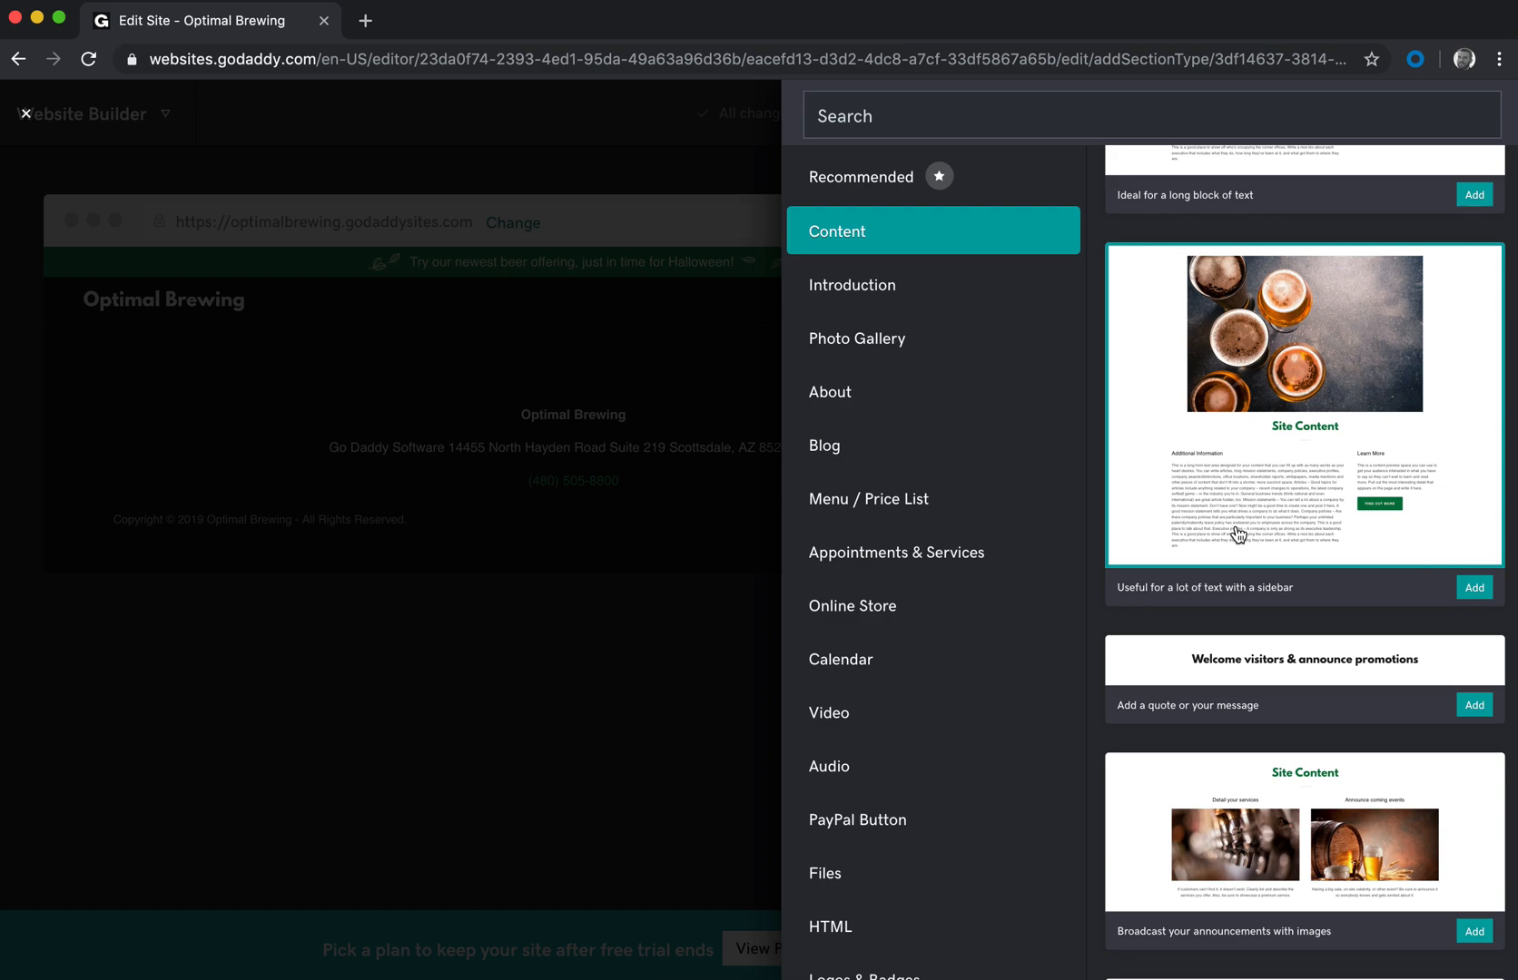
click(945, 410)
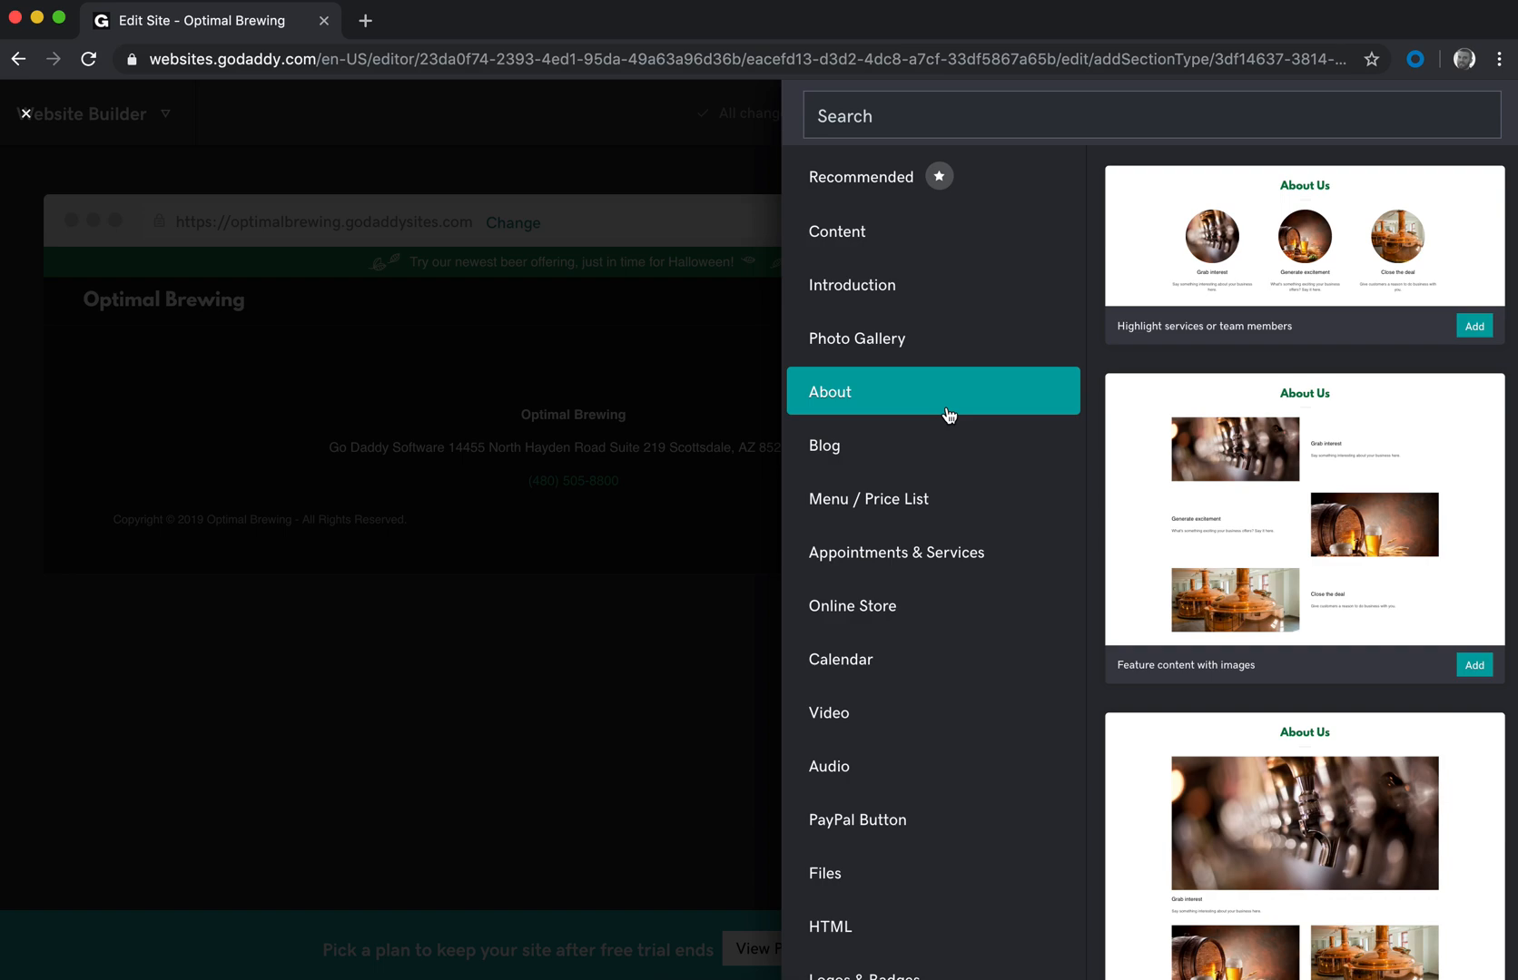
scroll(1196, 525, down, 5)
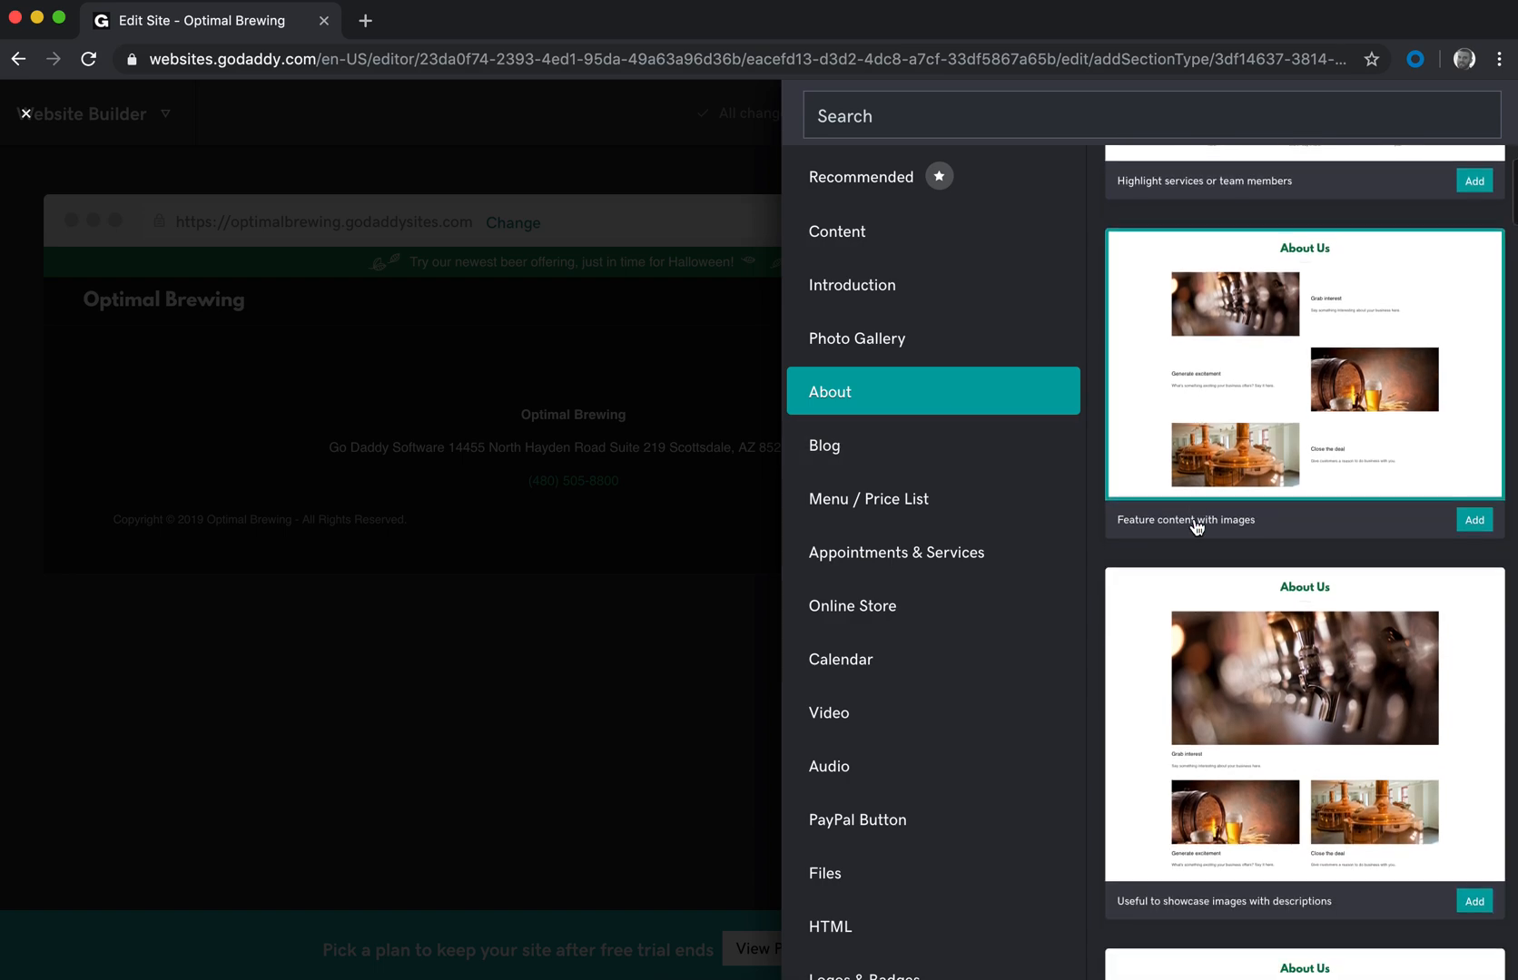
scroll(1196, 527, down, 10)
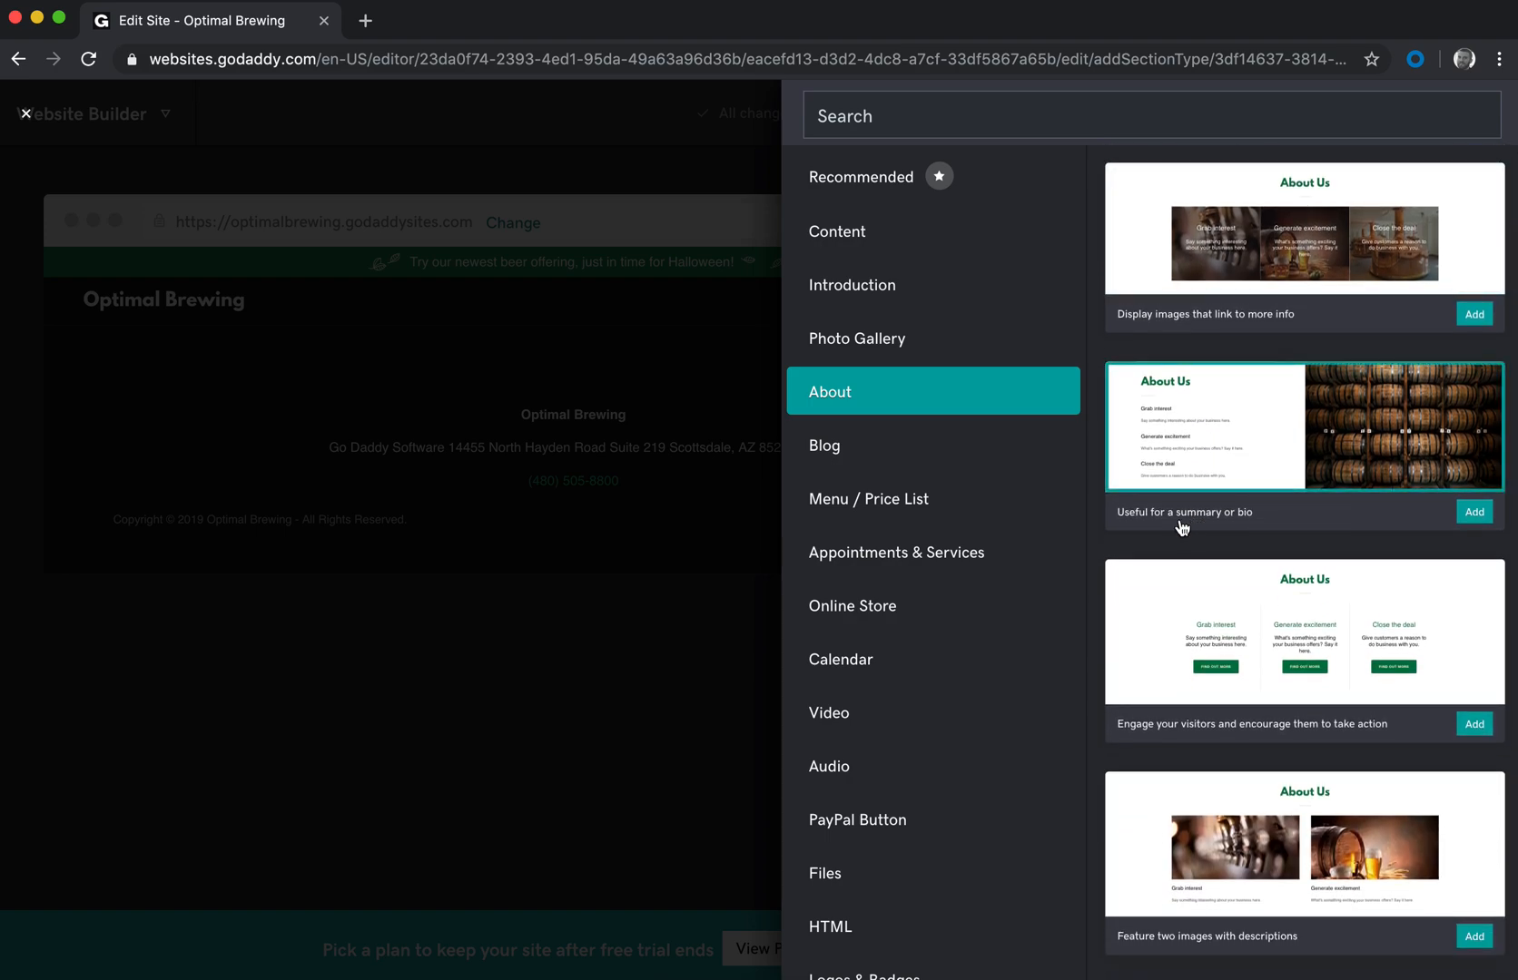
scroll(1260, 704, down, 2)
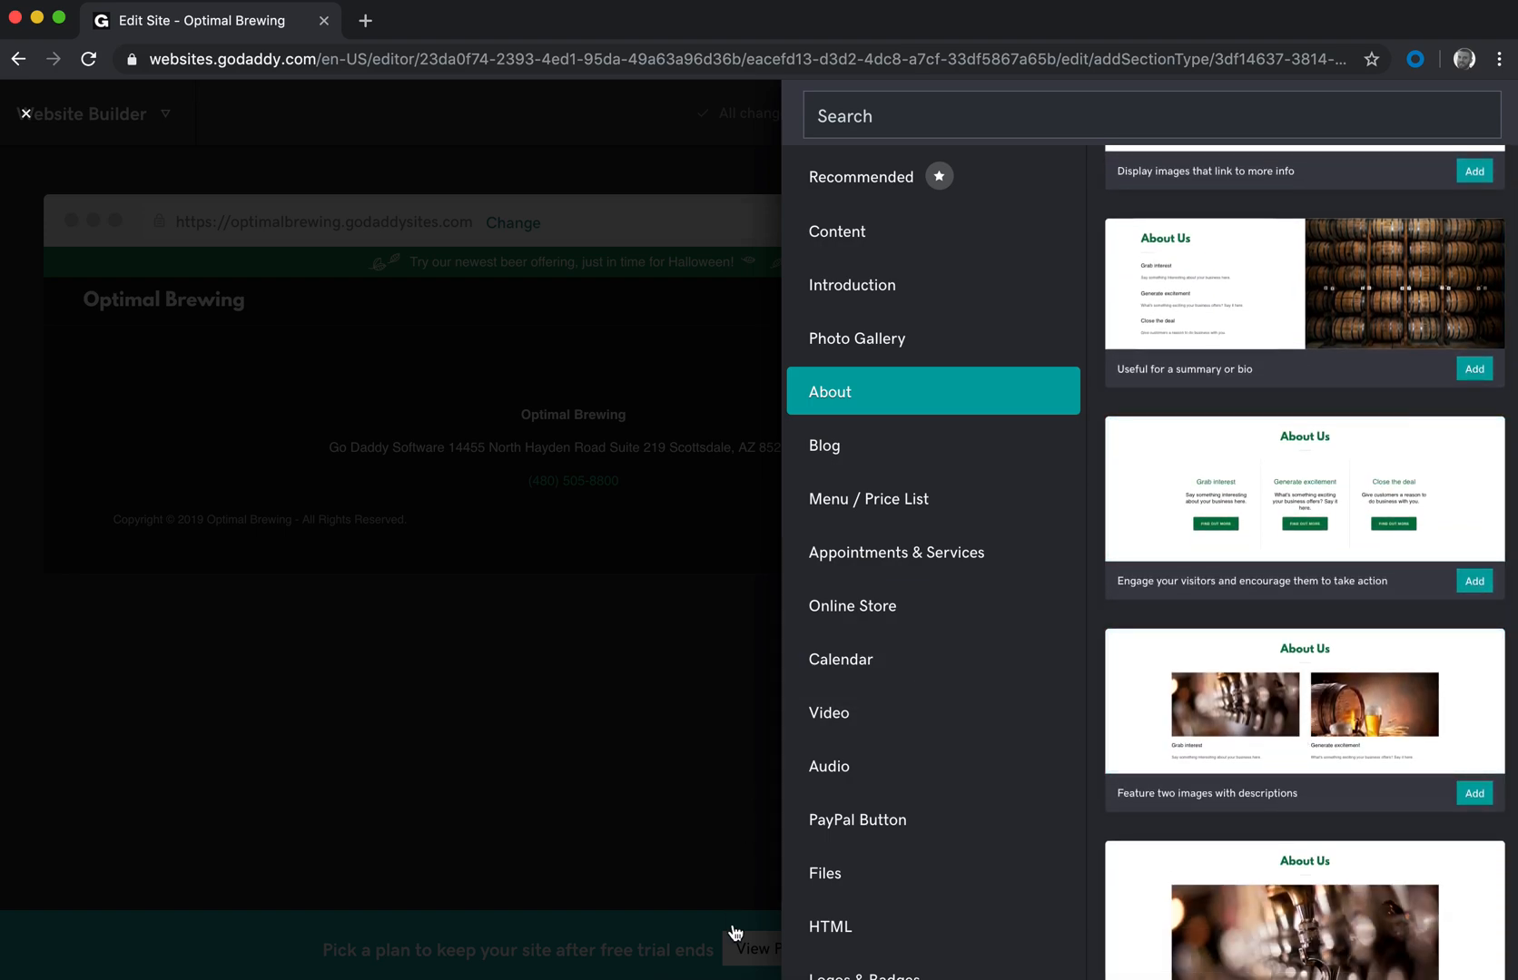
scroll(842, 881, down, 5)
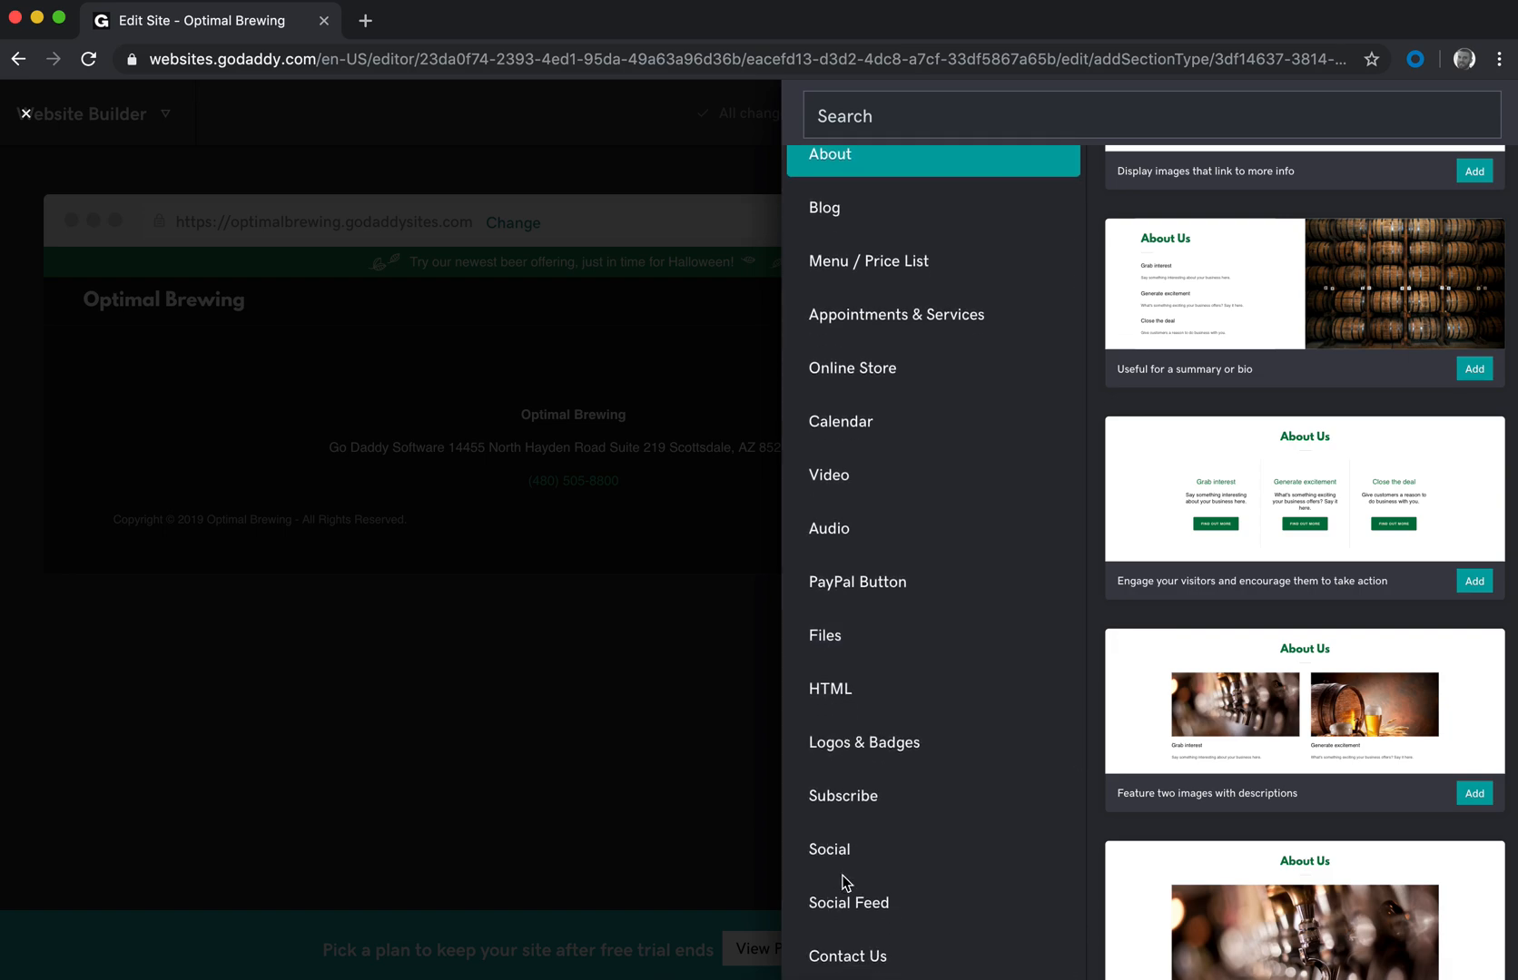
scroll(845, 880, up, 3)
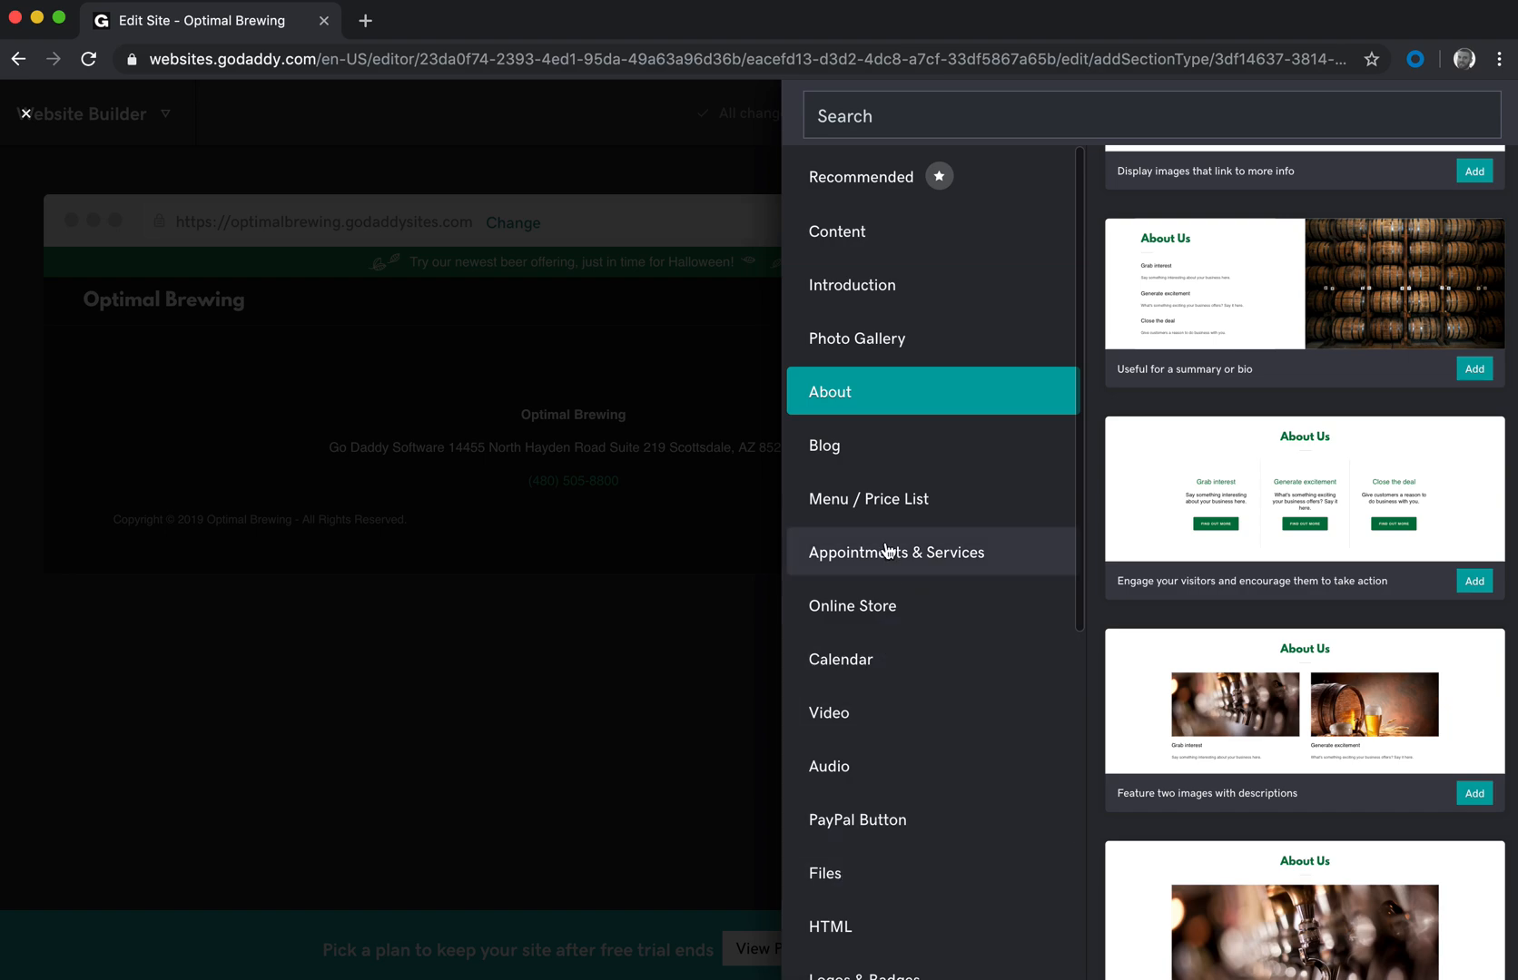
Step: Examine the Photo Gallery, Introduction, Appointments & Services, Online Store, Audio and Video section layouts
click(885, 340)
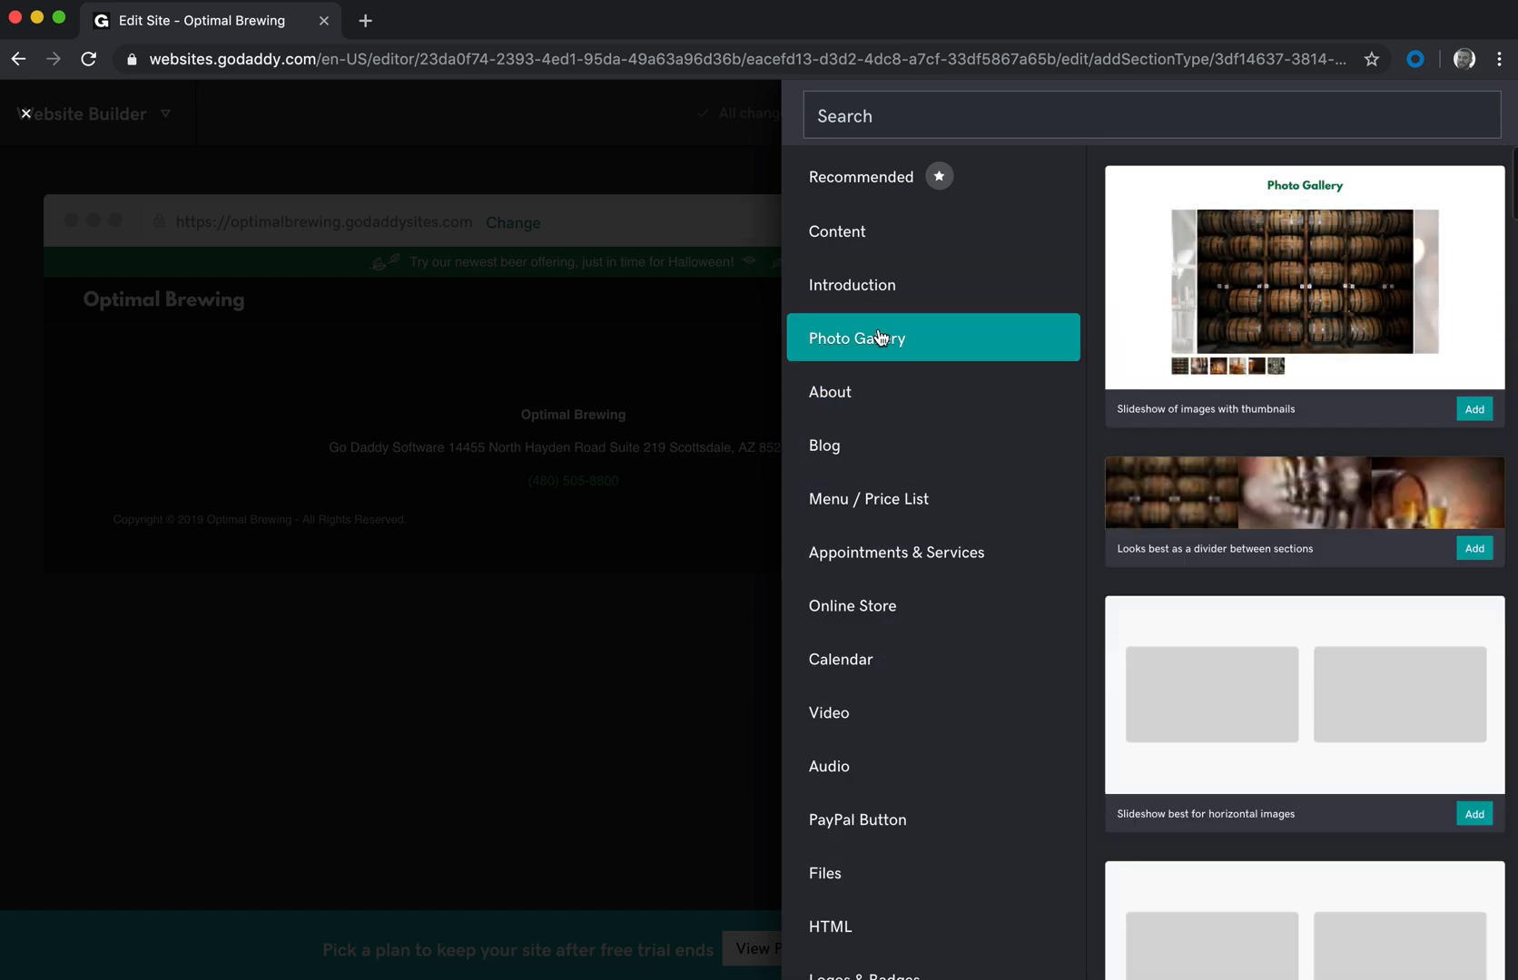
click(858, 288)
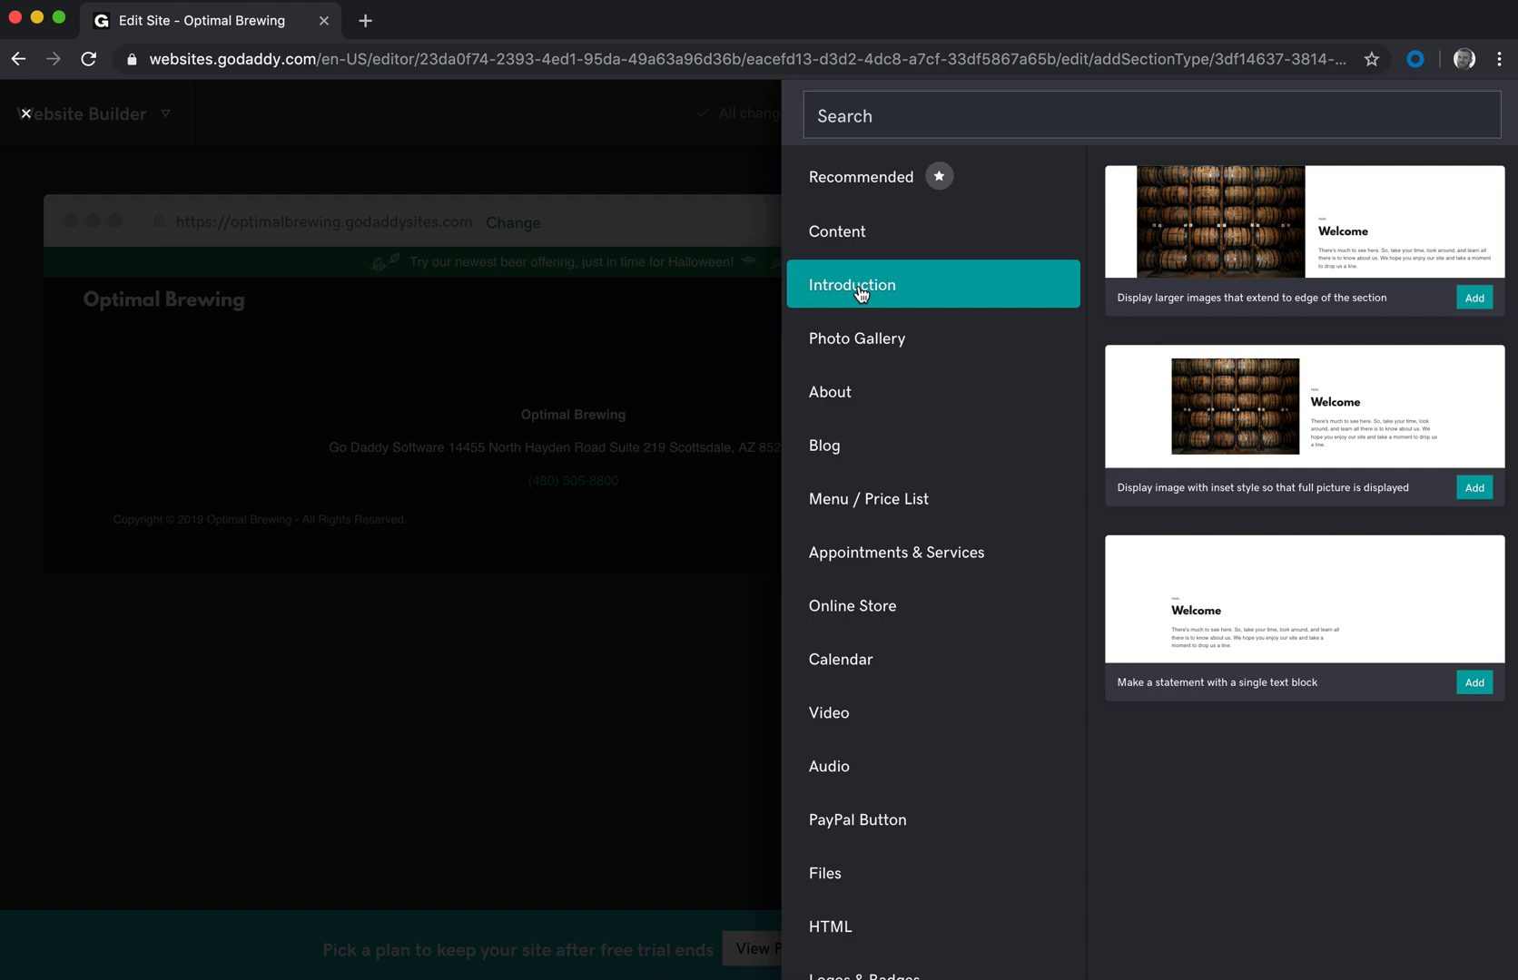
click(877, 570)
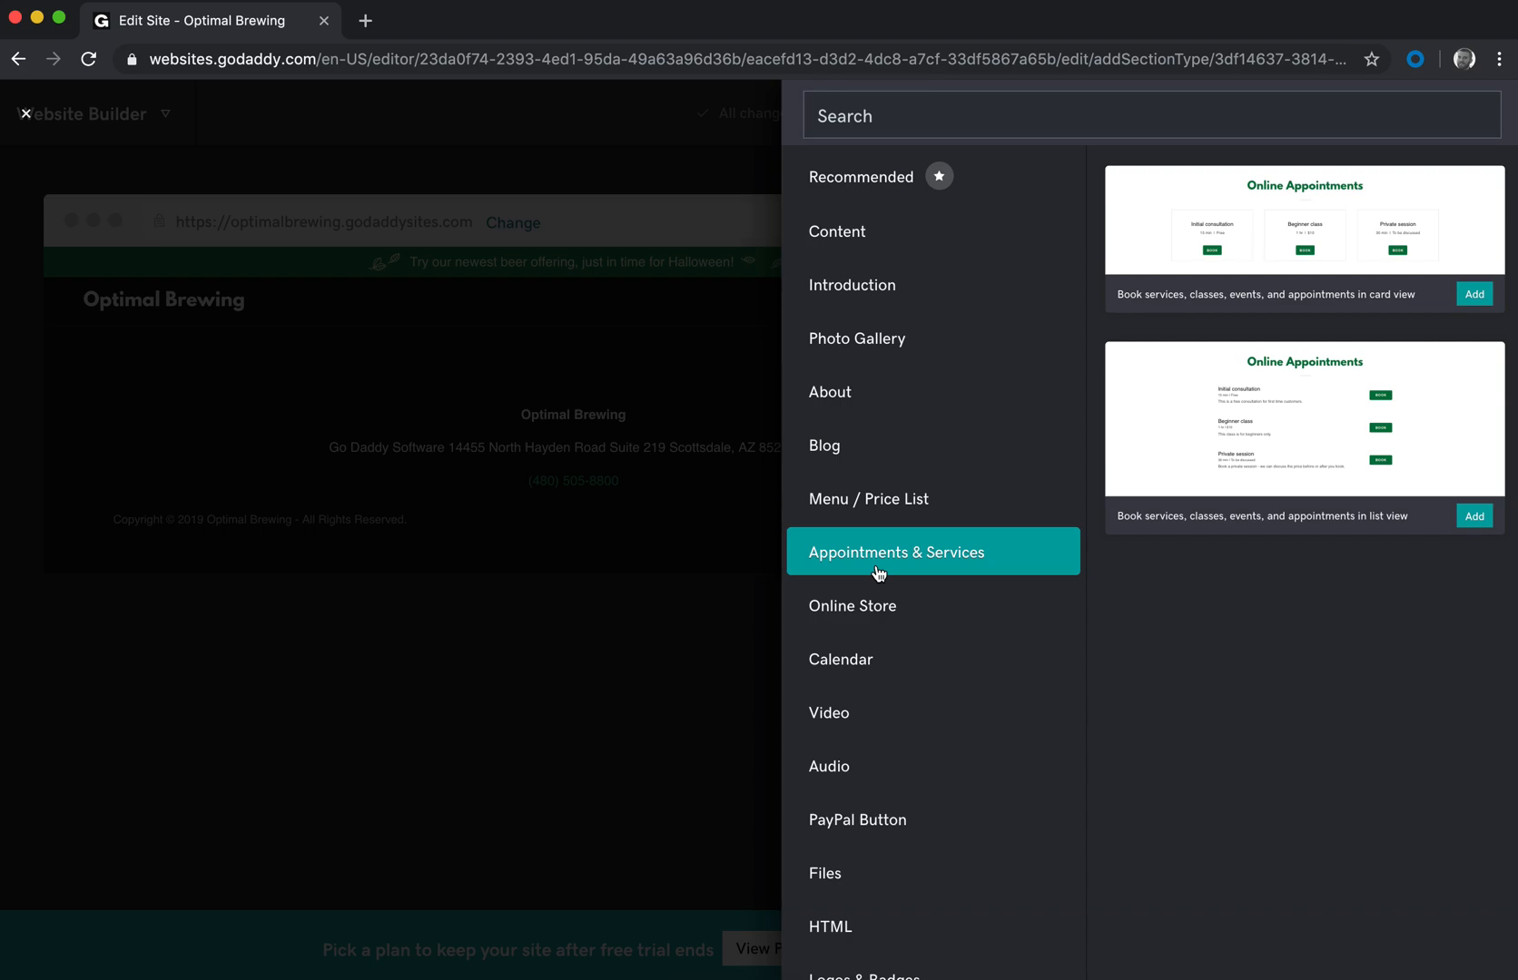
click(879, 613)
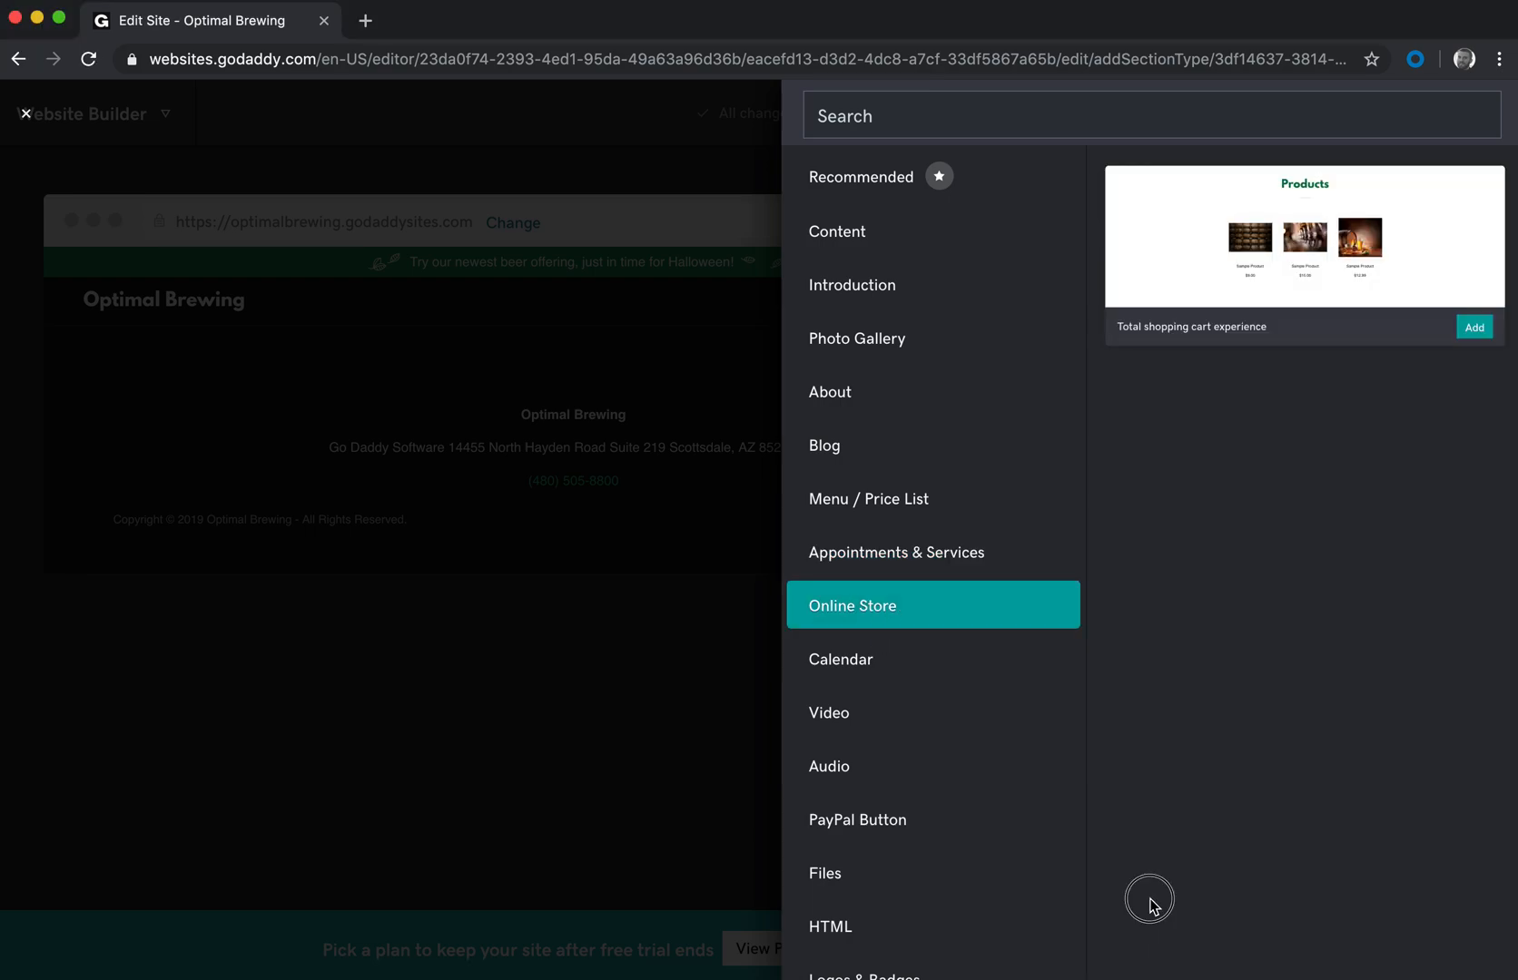
scroll(1153, 906, down, 2)
scroll(1153, 906, up, 2)
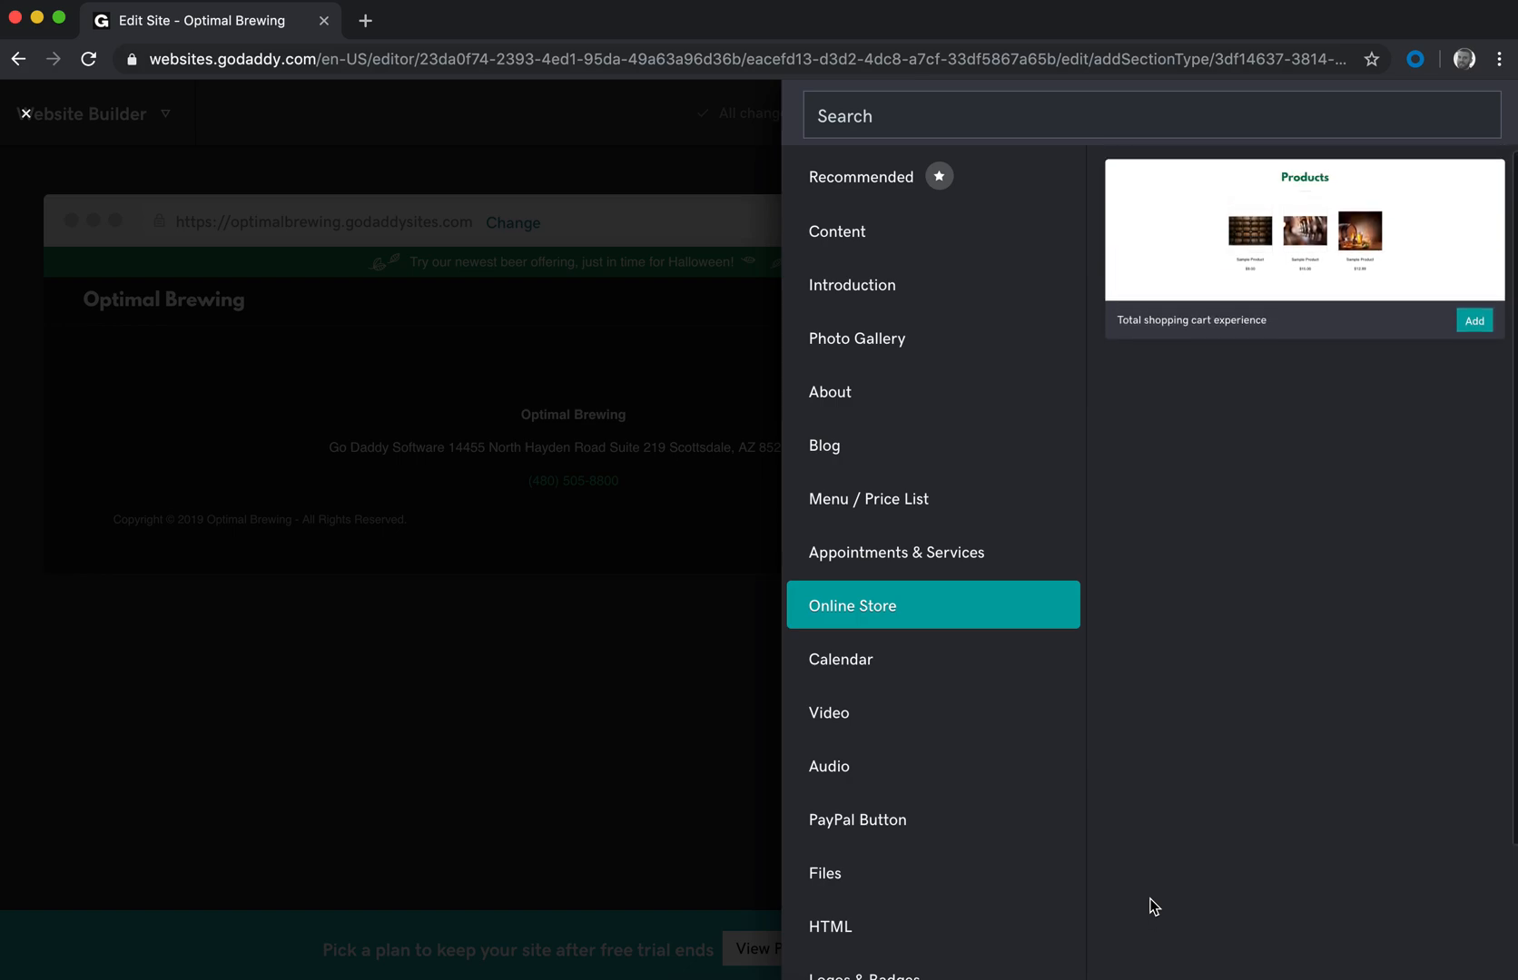
click(849, 756)
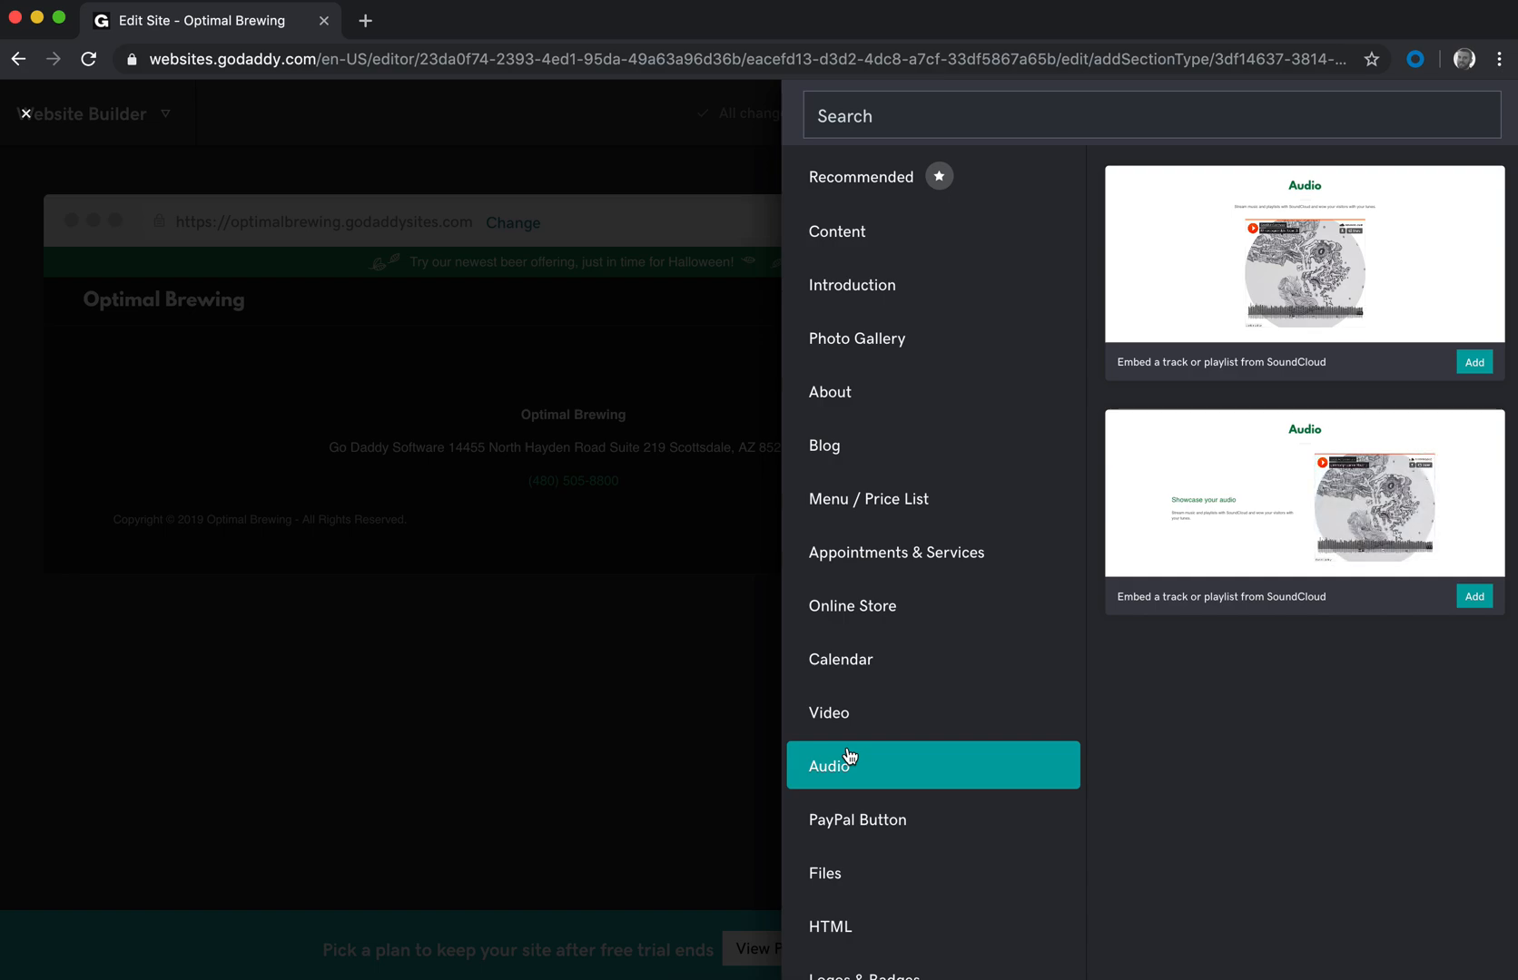
click(841, 717)
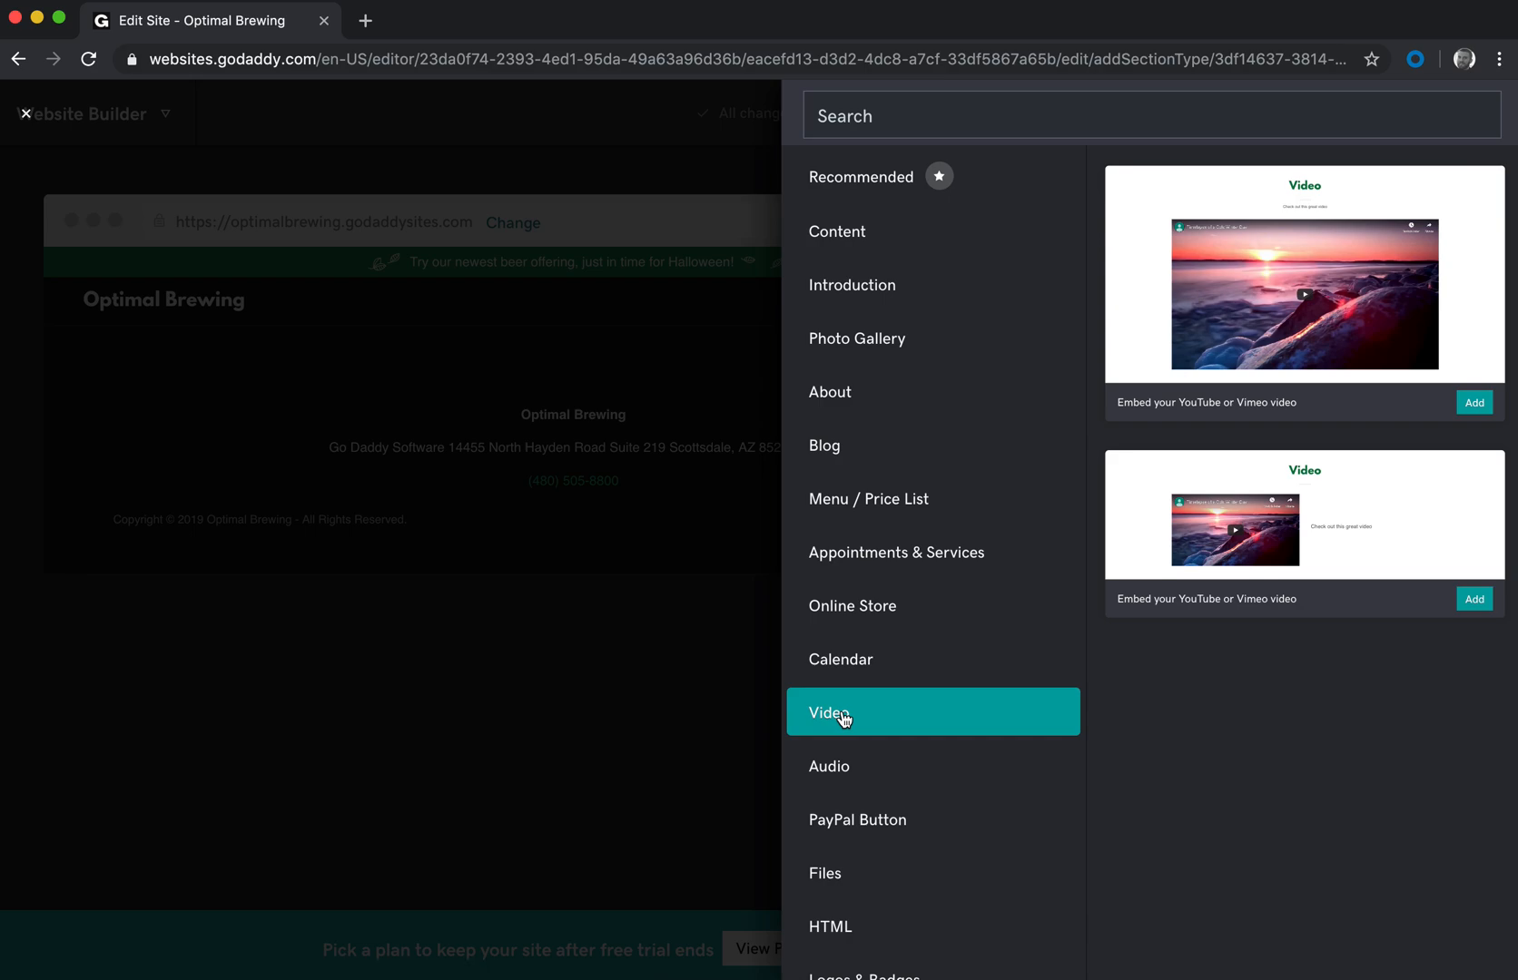
Step: Examine the HTML and Subscribe section layouts and look through the remaining section categories
scroll(842, 717, down, 5)
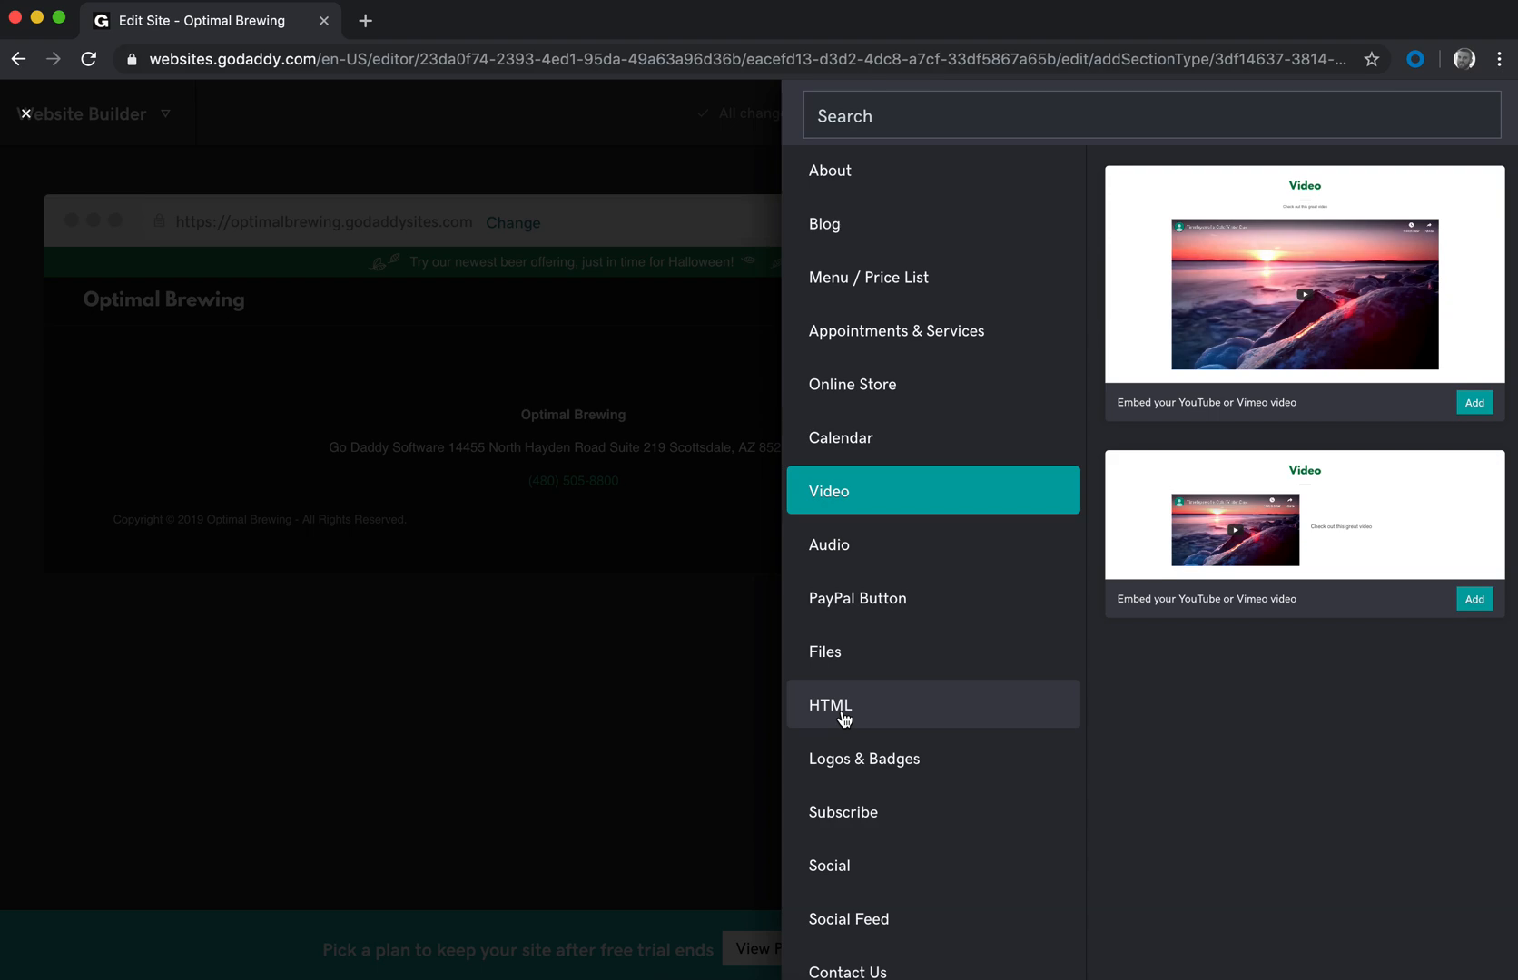
click(843, 719)
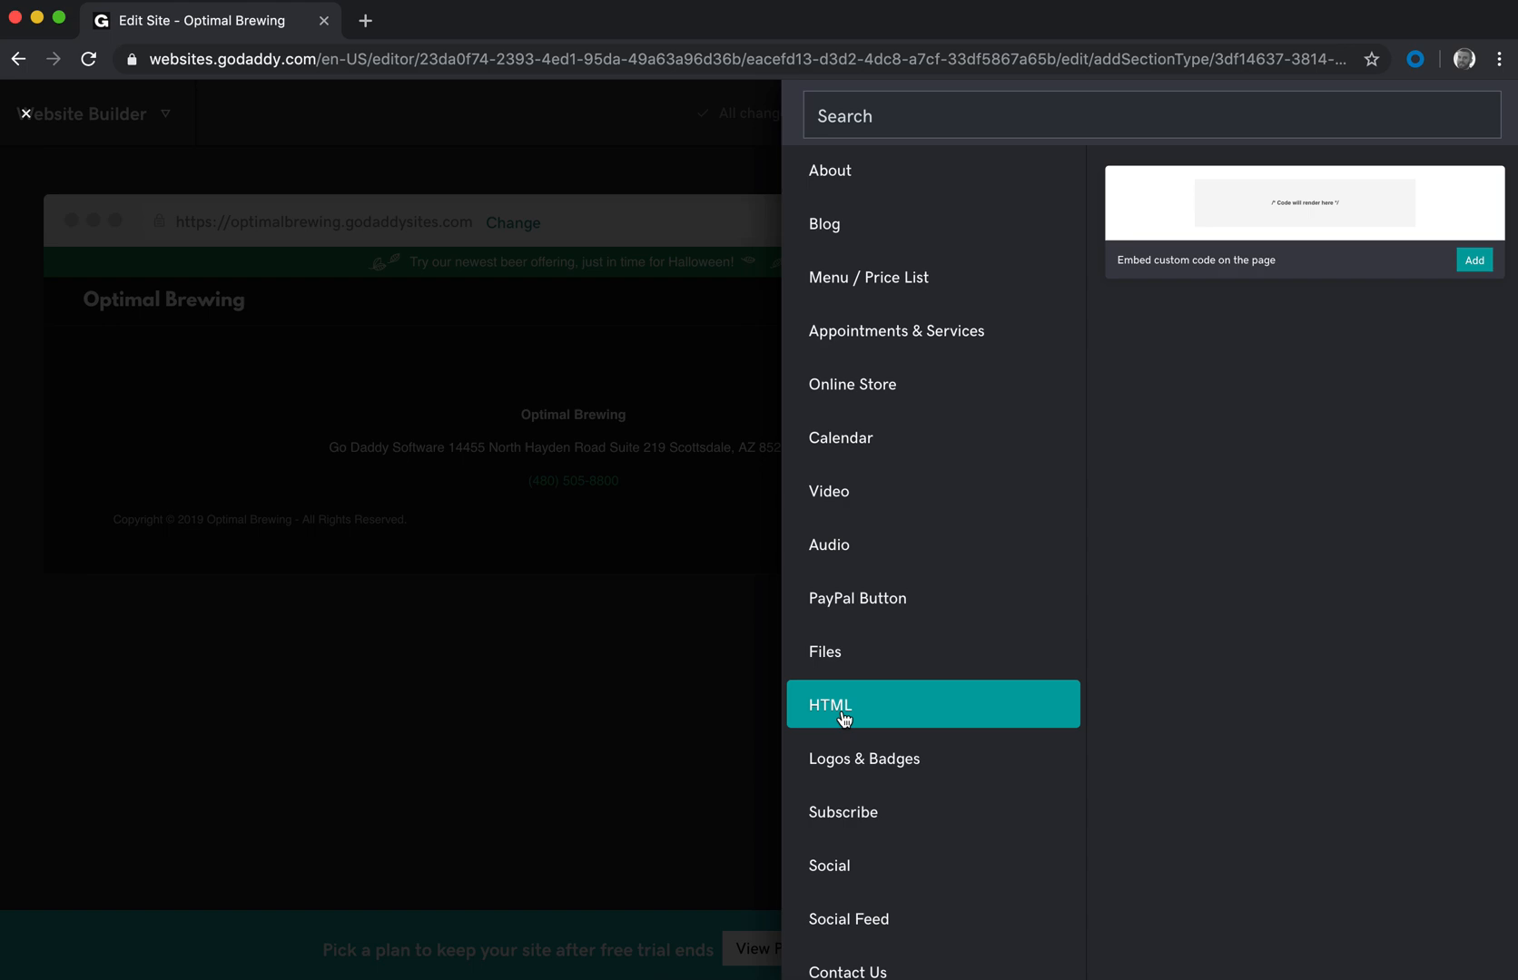
scroll(844, 715, down, 3)
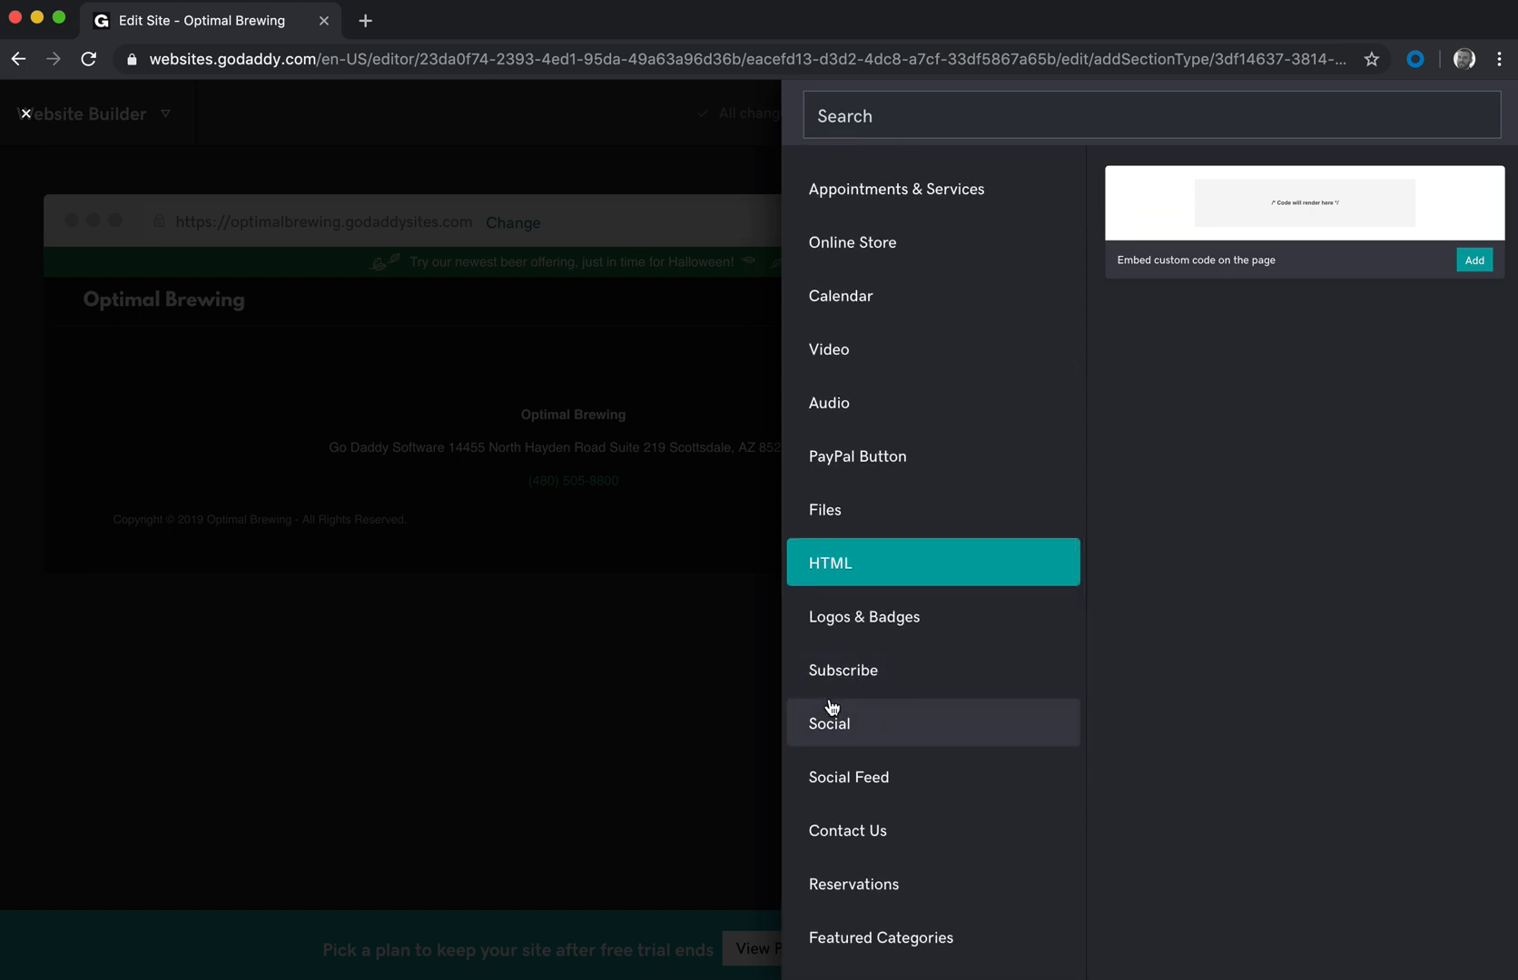
click(901, 682)
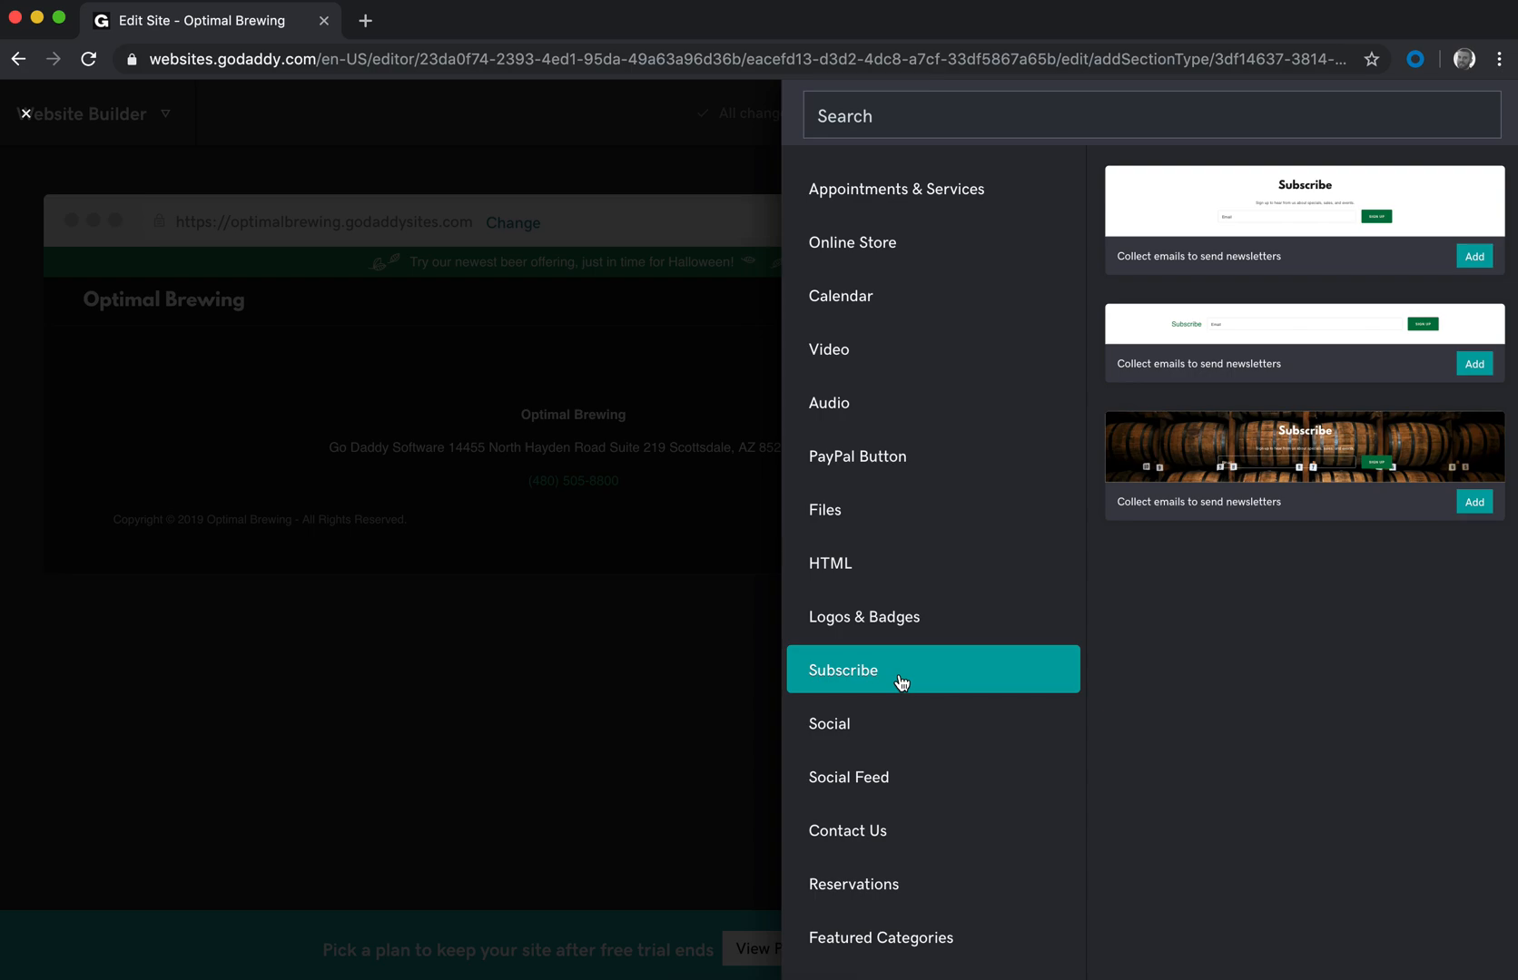
scroll(901, 682, down, 5)
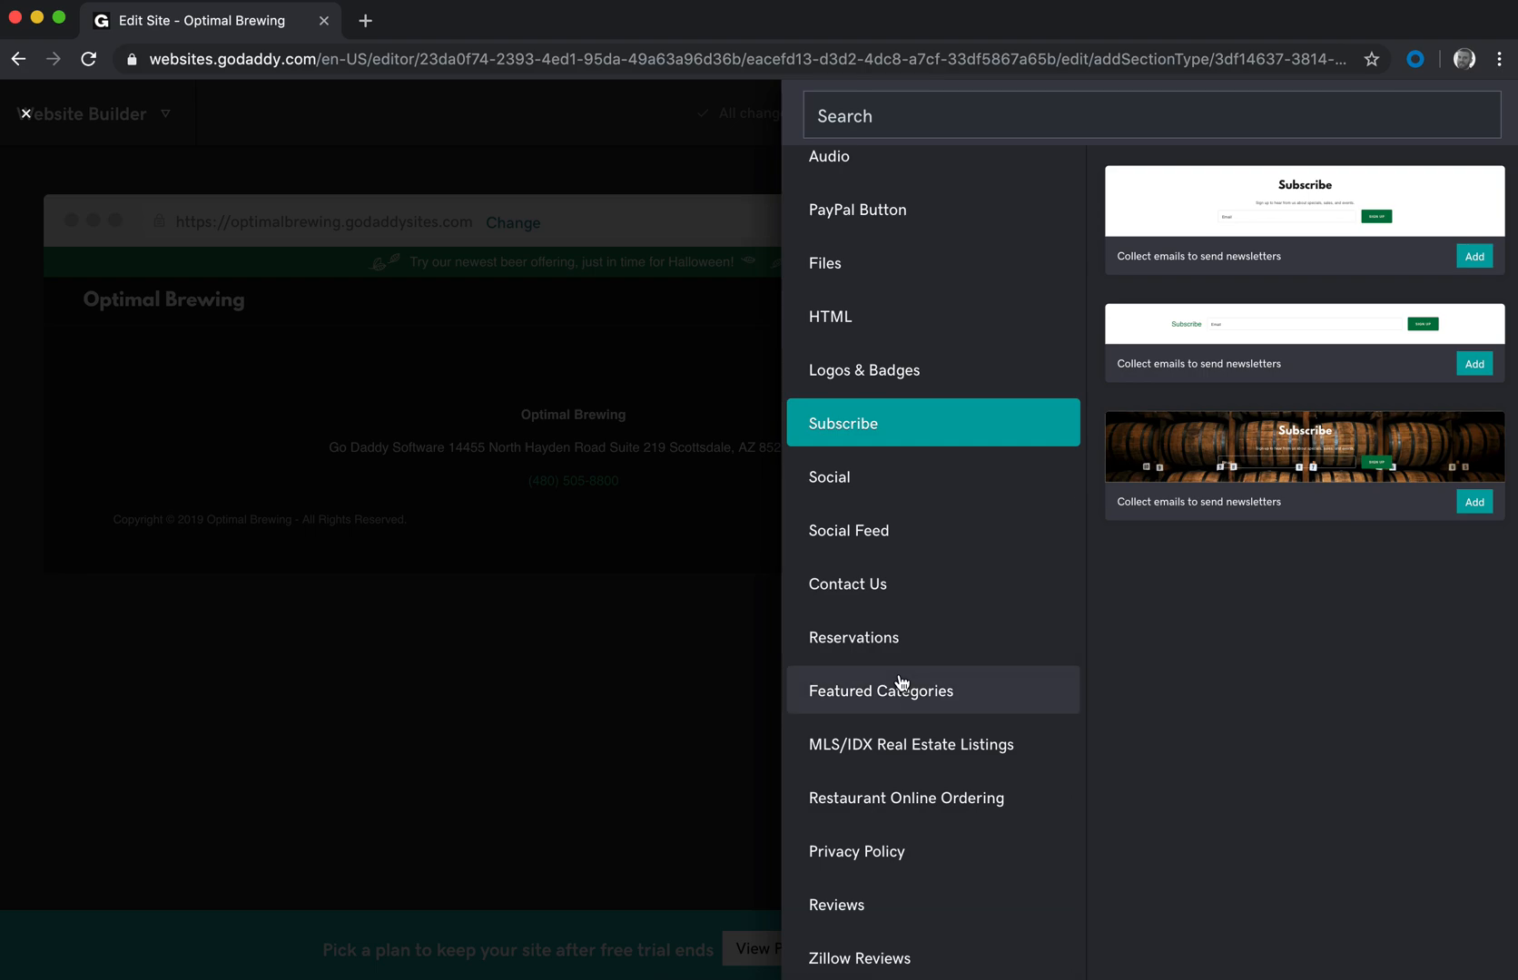
scroll(901, 682, up, 10)
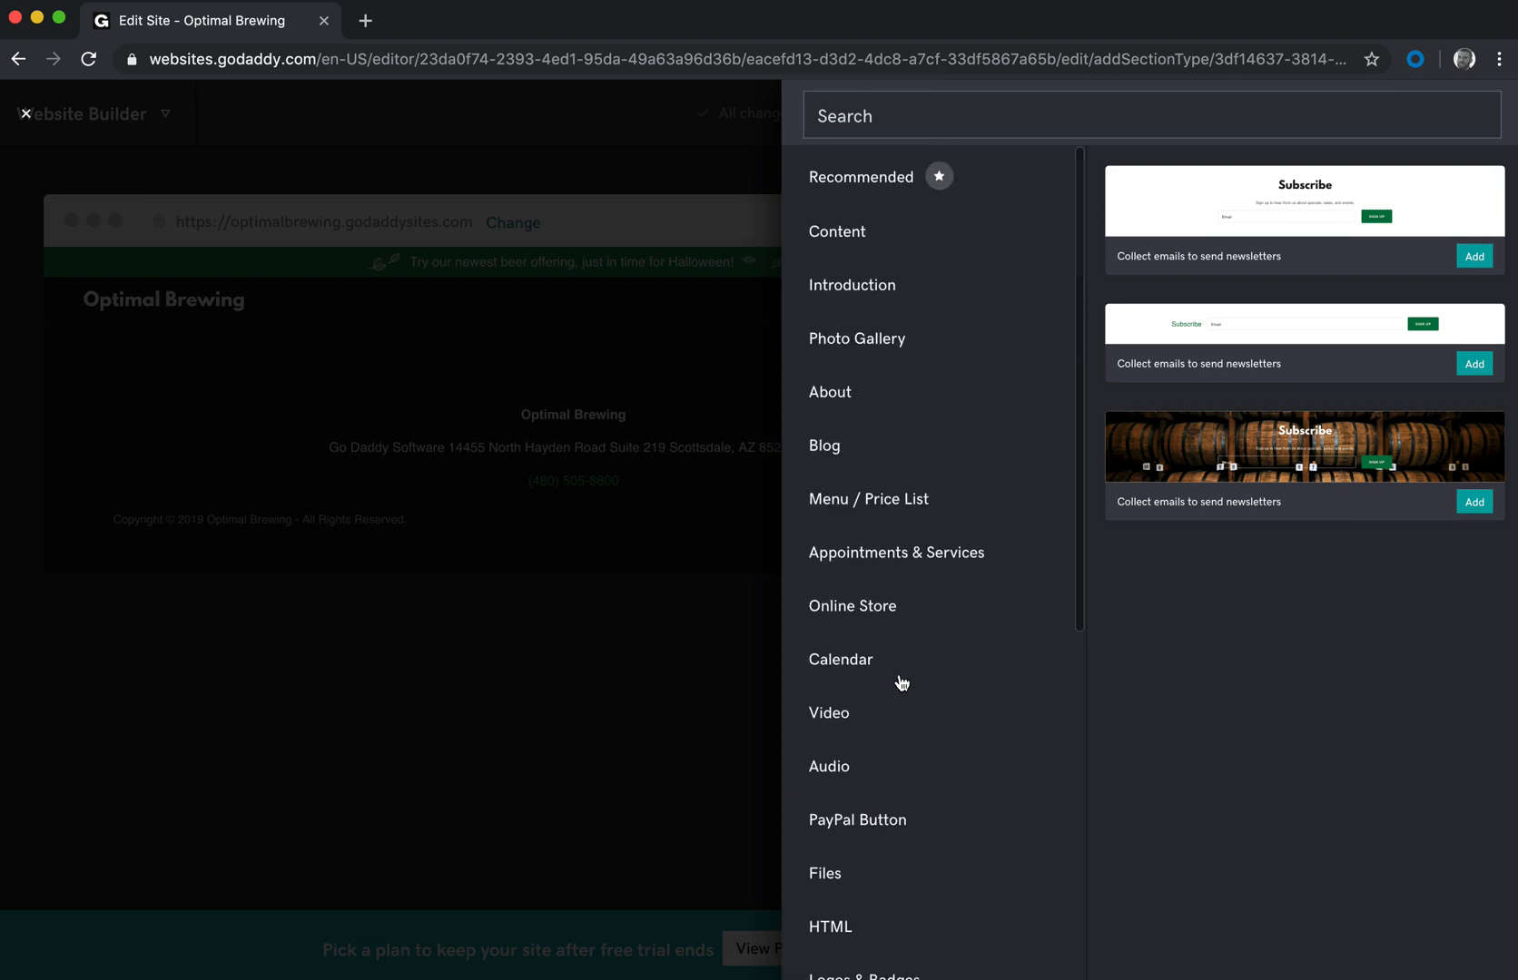
Step: Examine the Blog section layouts and the other categories, and close the section gallery without adding a section
click(828, 444)
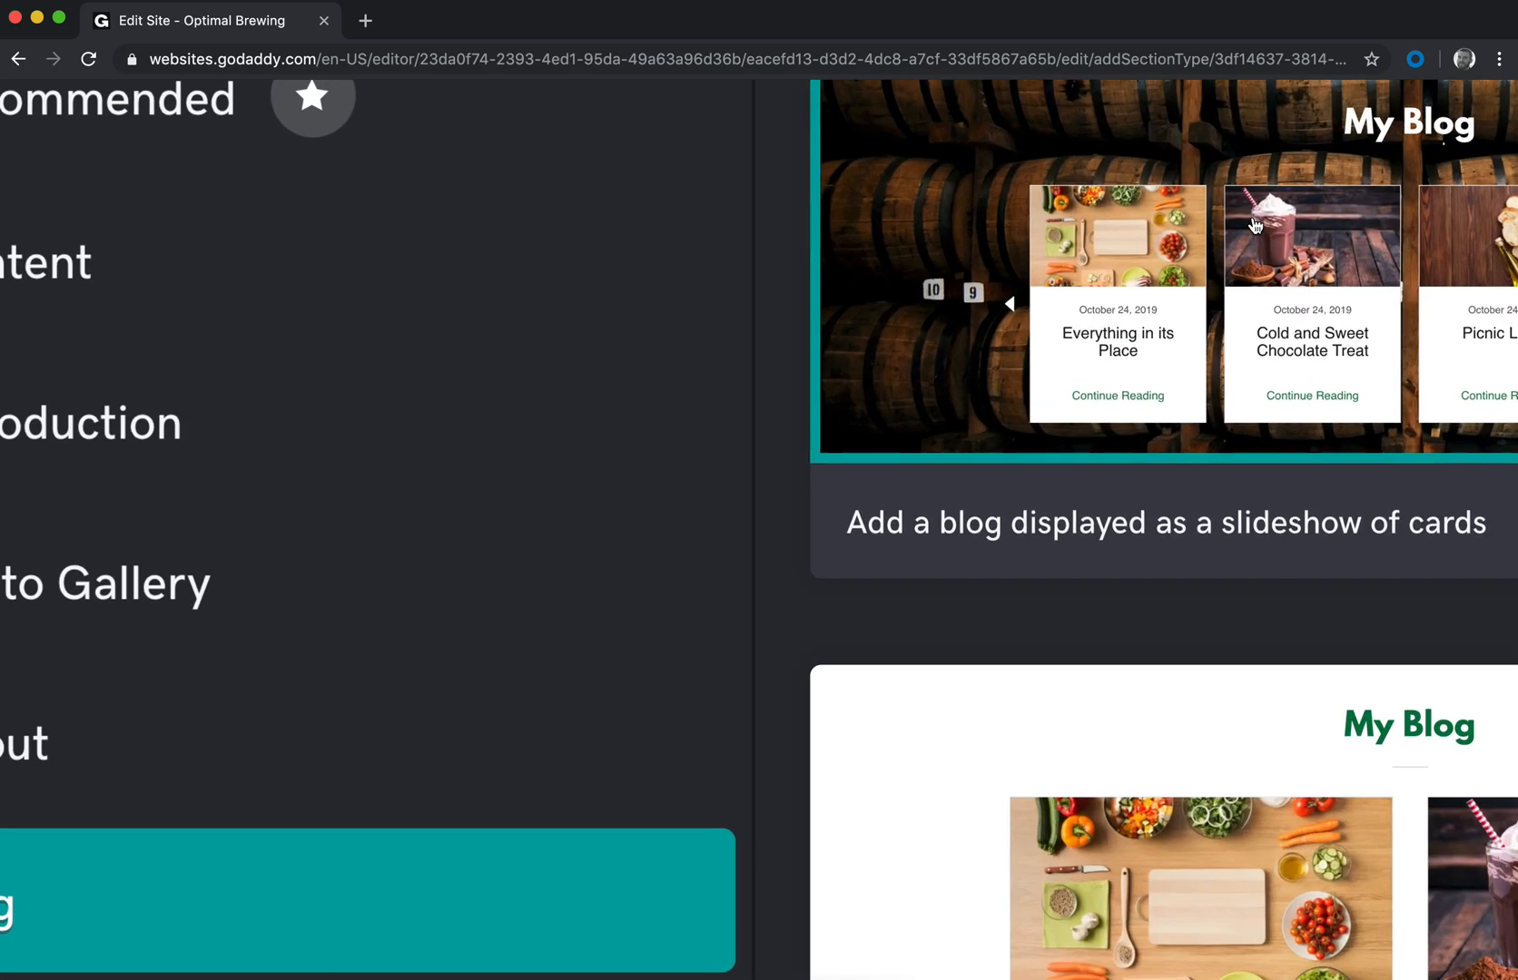
scroll(1256, 226, right, 2)
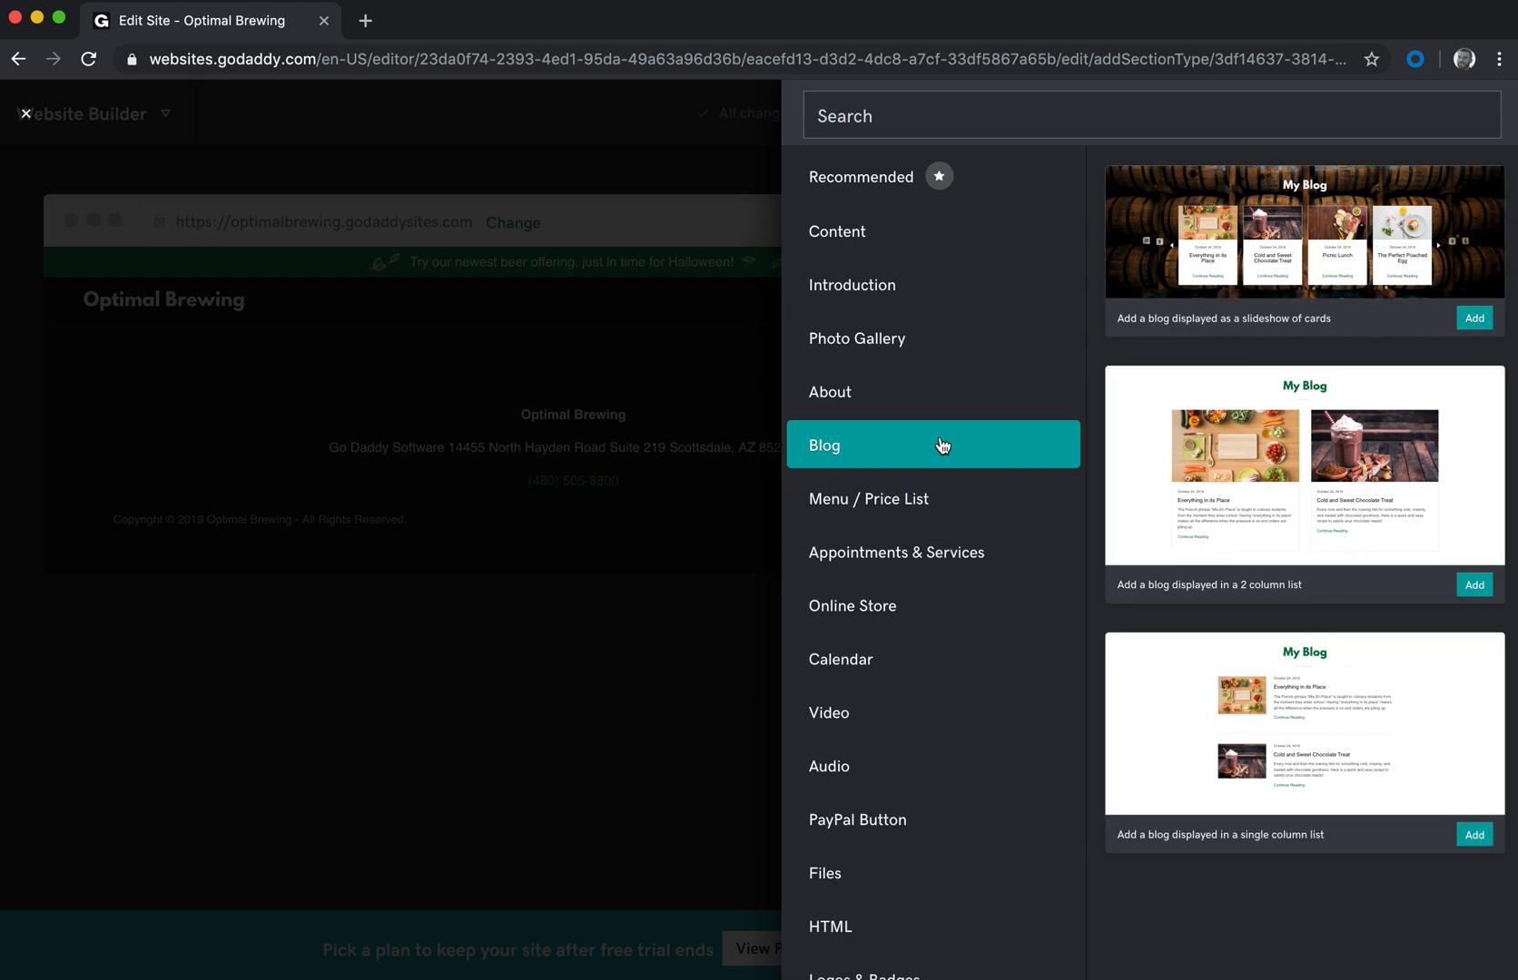
scroll(947, 395, down, 5)
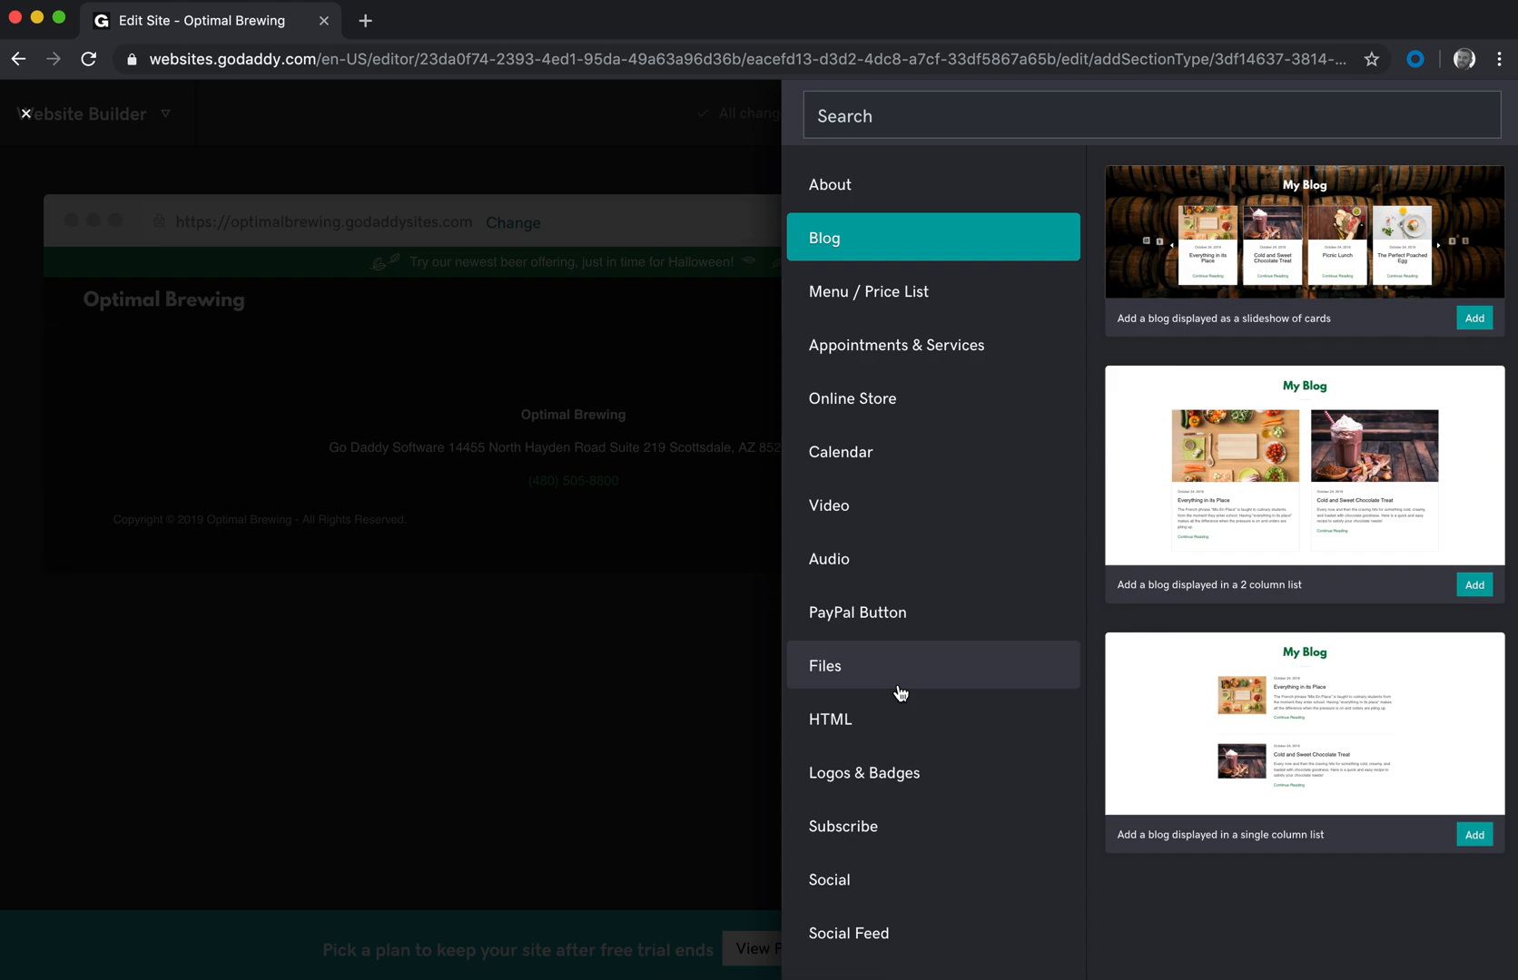
scroll(899, 694, down, 5)
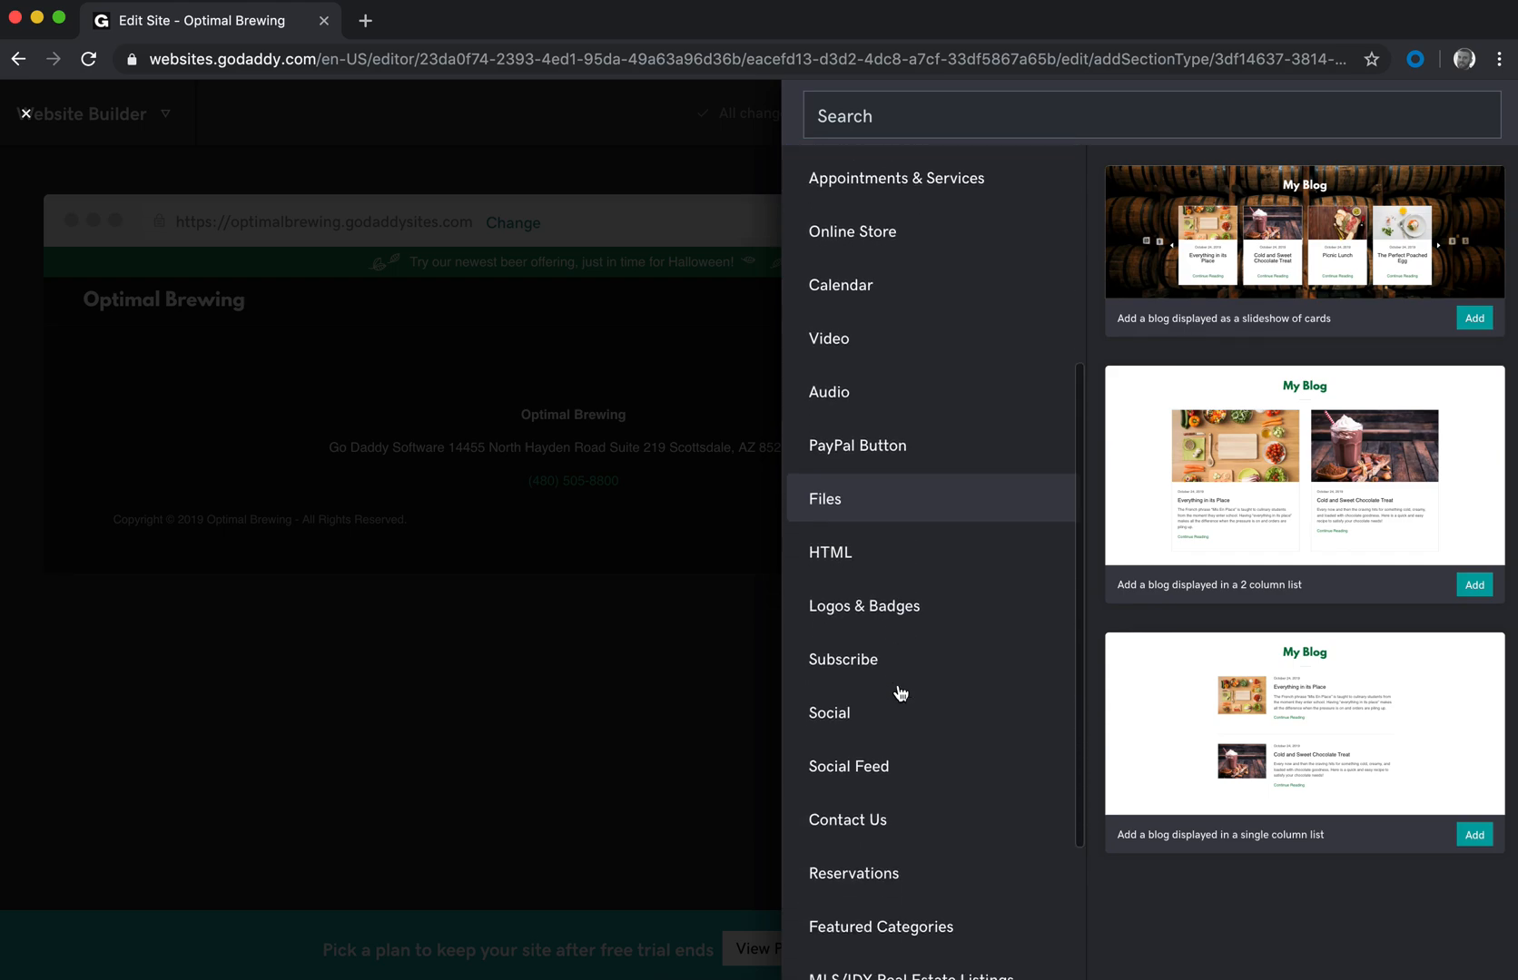
scroll(899, 694, up, 8)
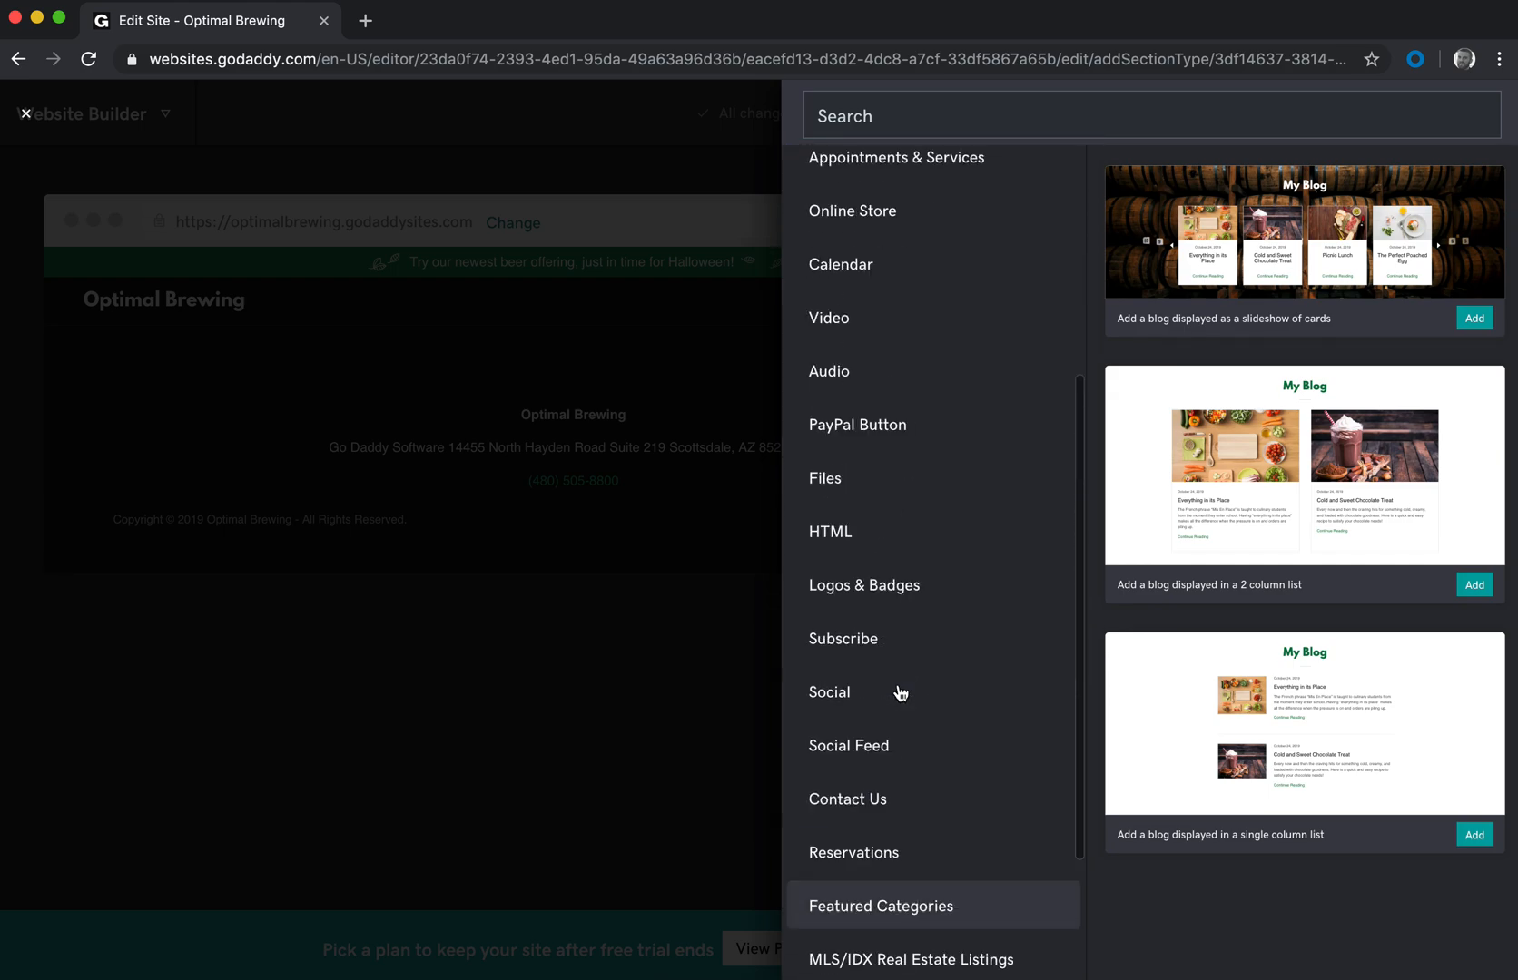
click(415, 610)
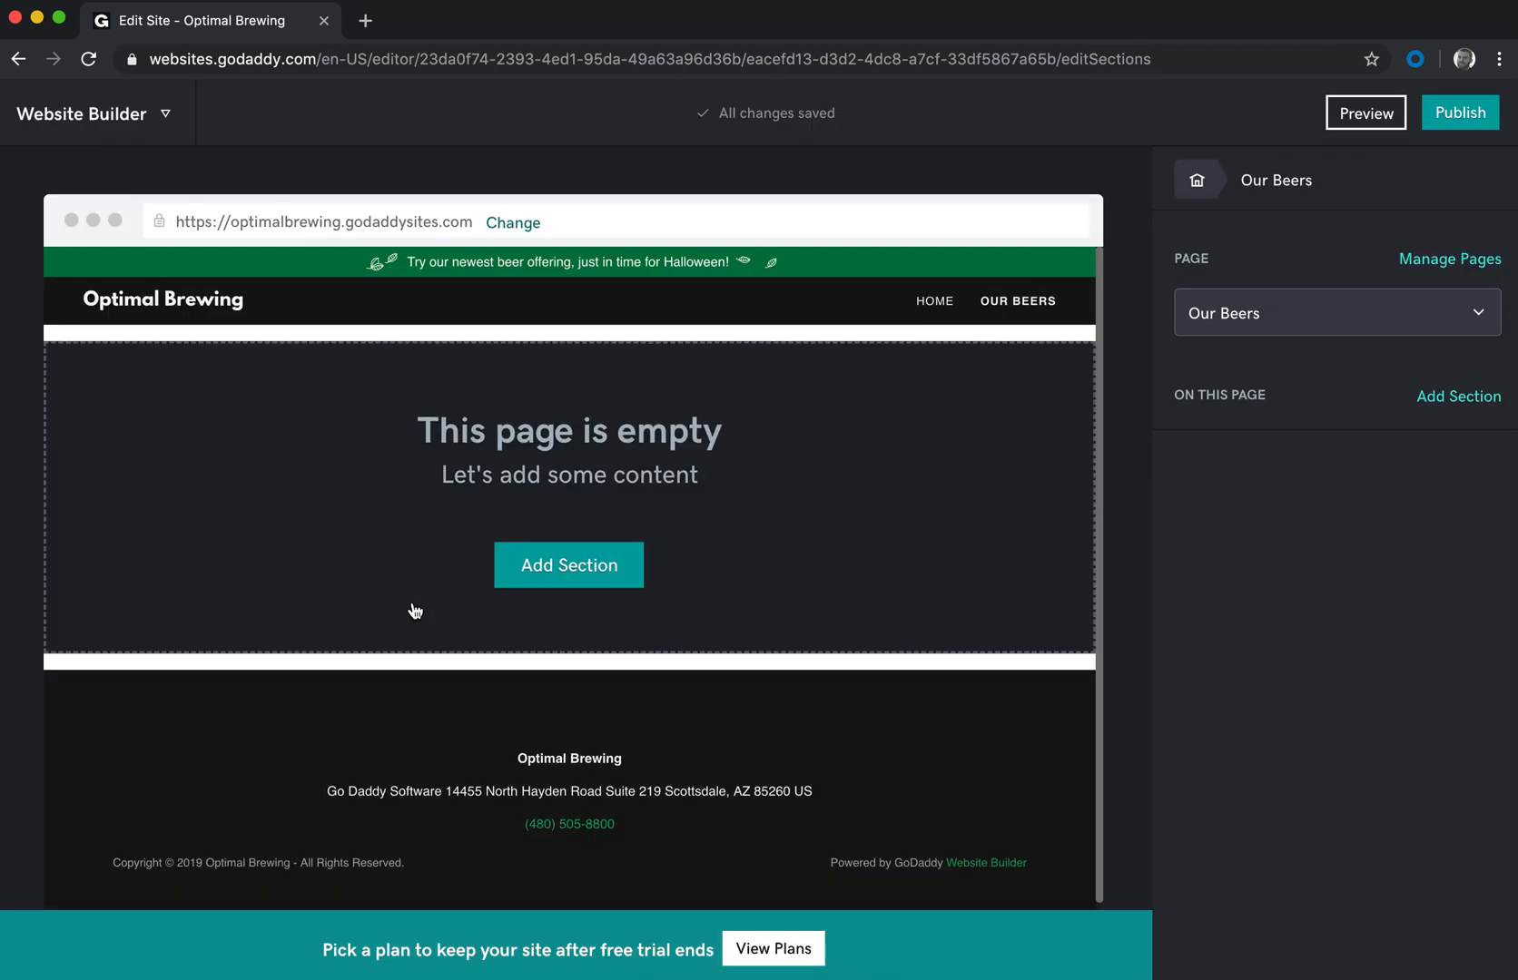
Step: Move the Menu section from the Home page to the Our Beers page
click(933, 308)
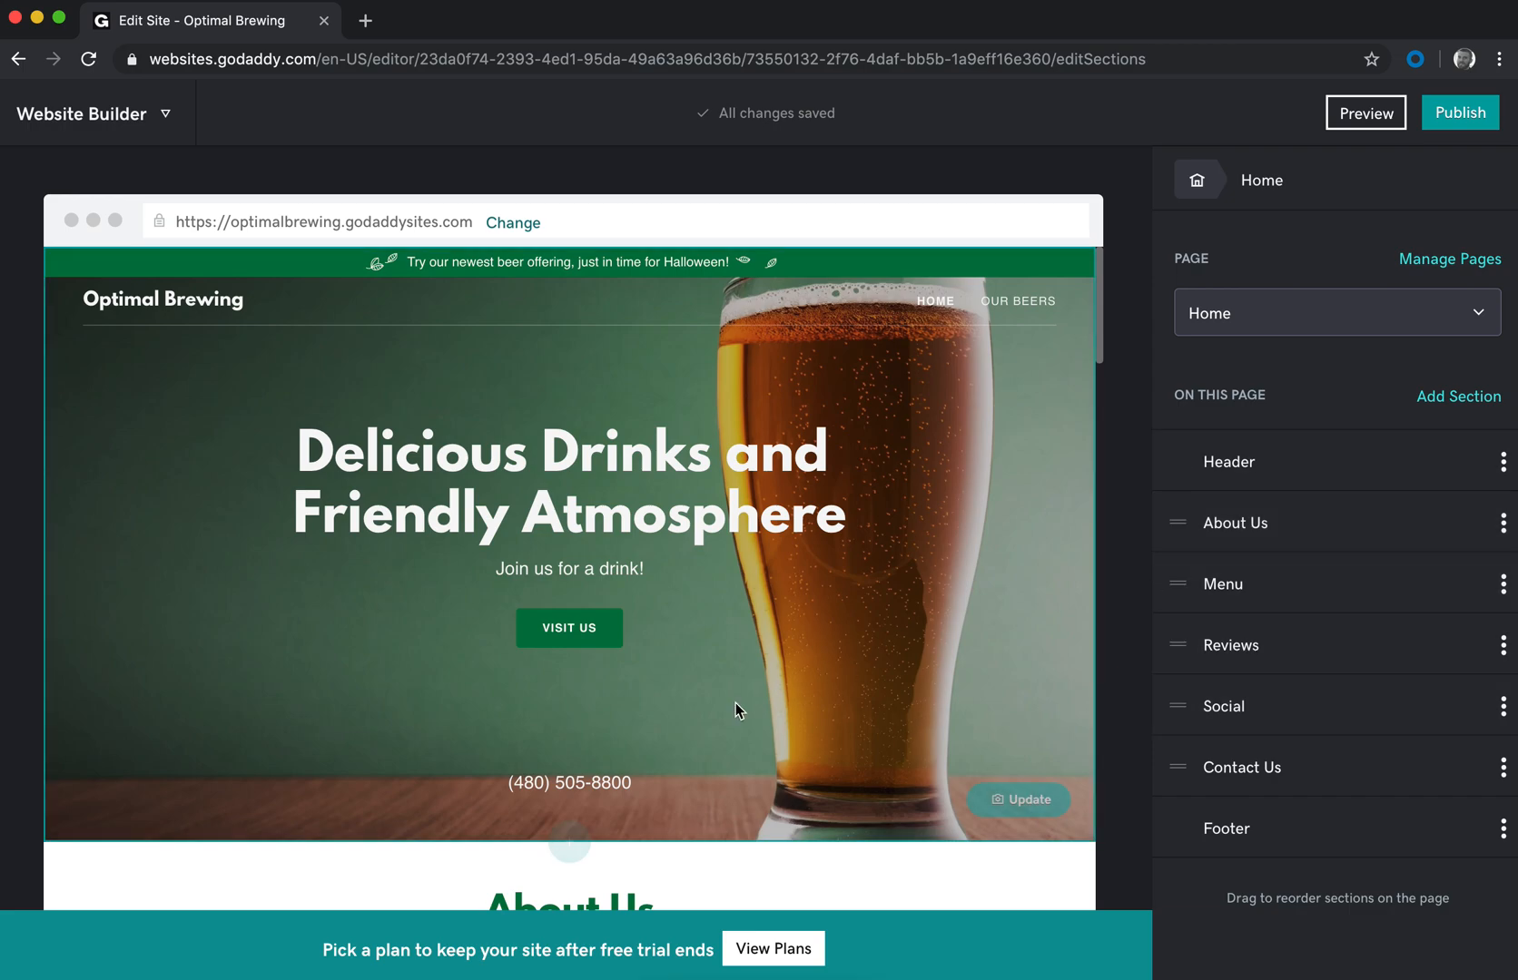
scroll(736, 704, down, 5)
scroll(735, 711, down, 4)
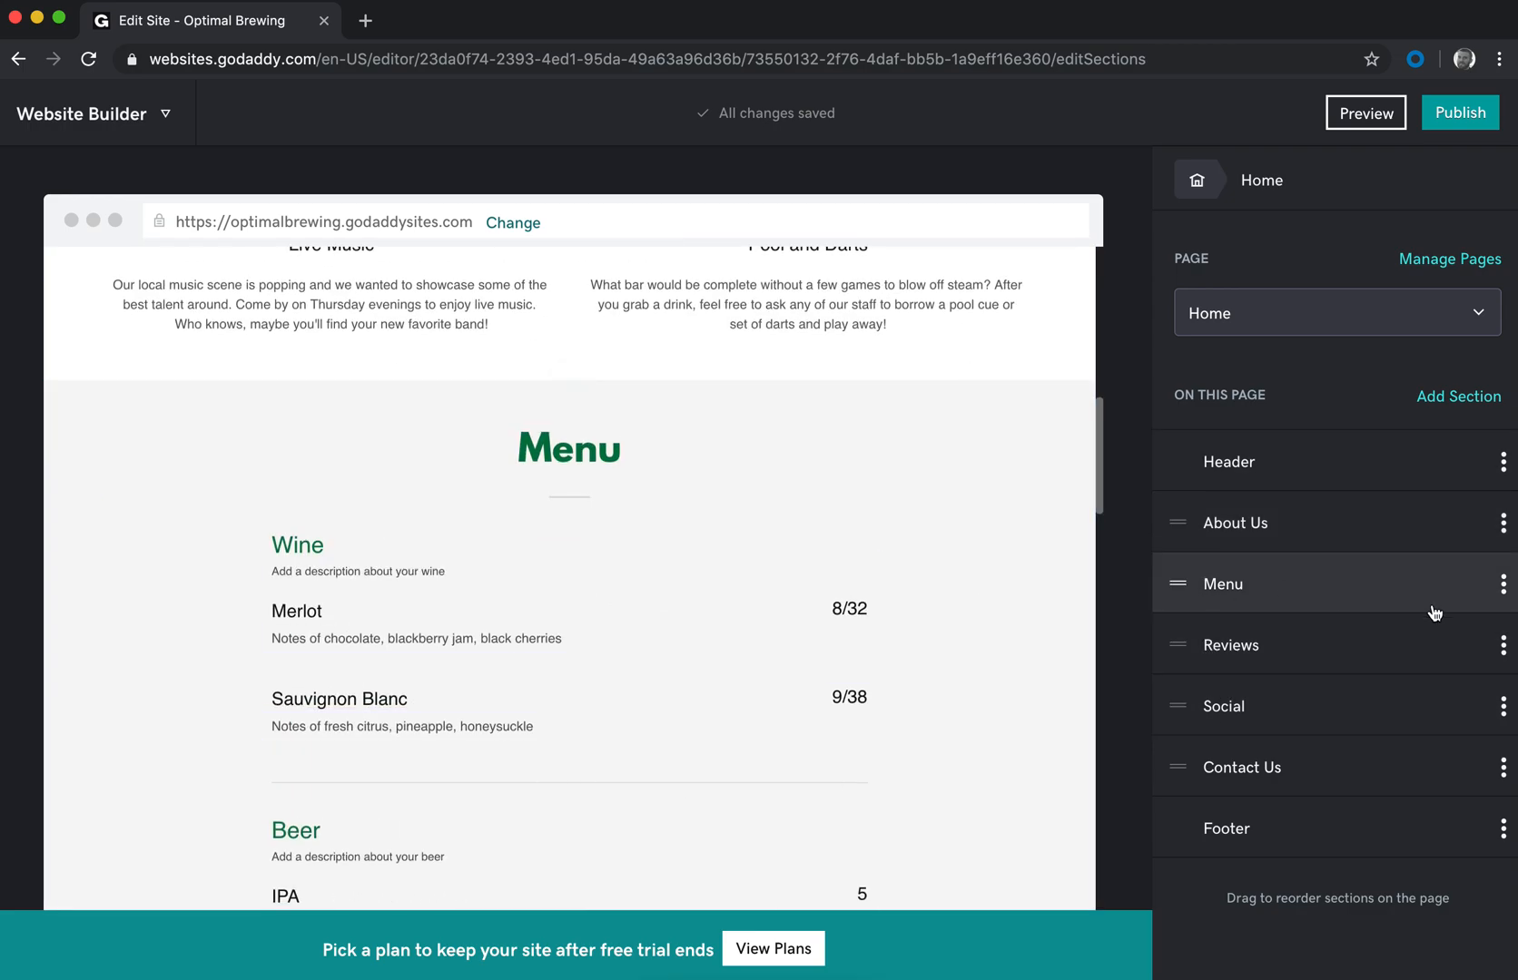
click(1505, 587)
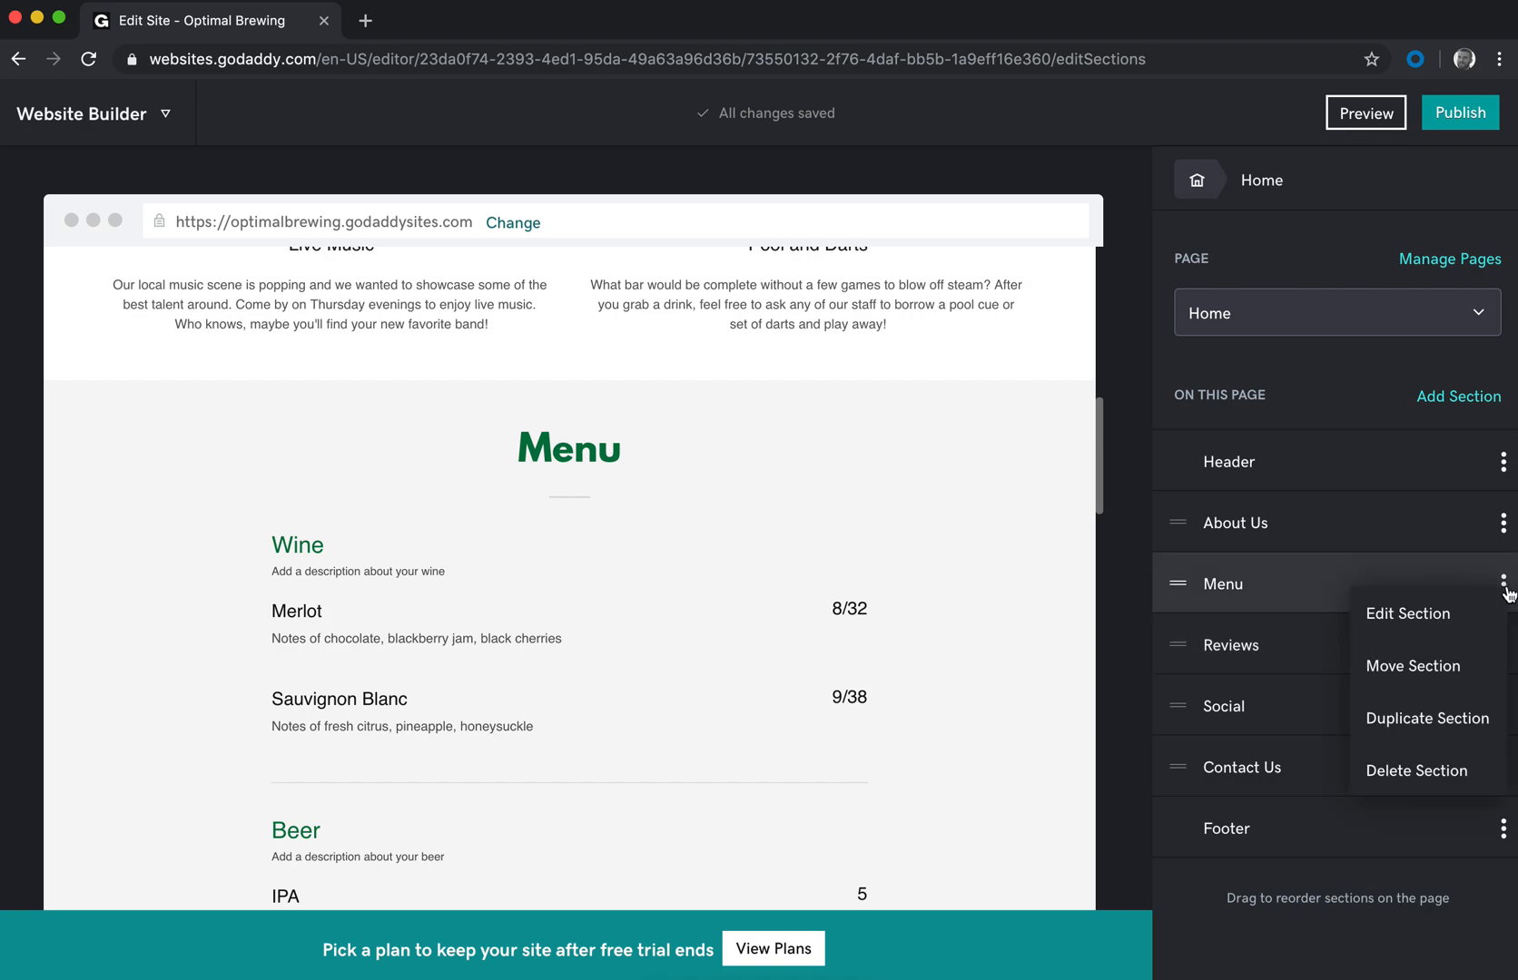
click(1476, 679)
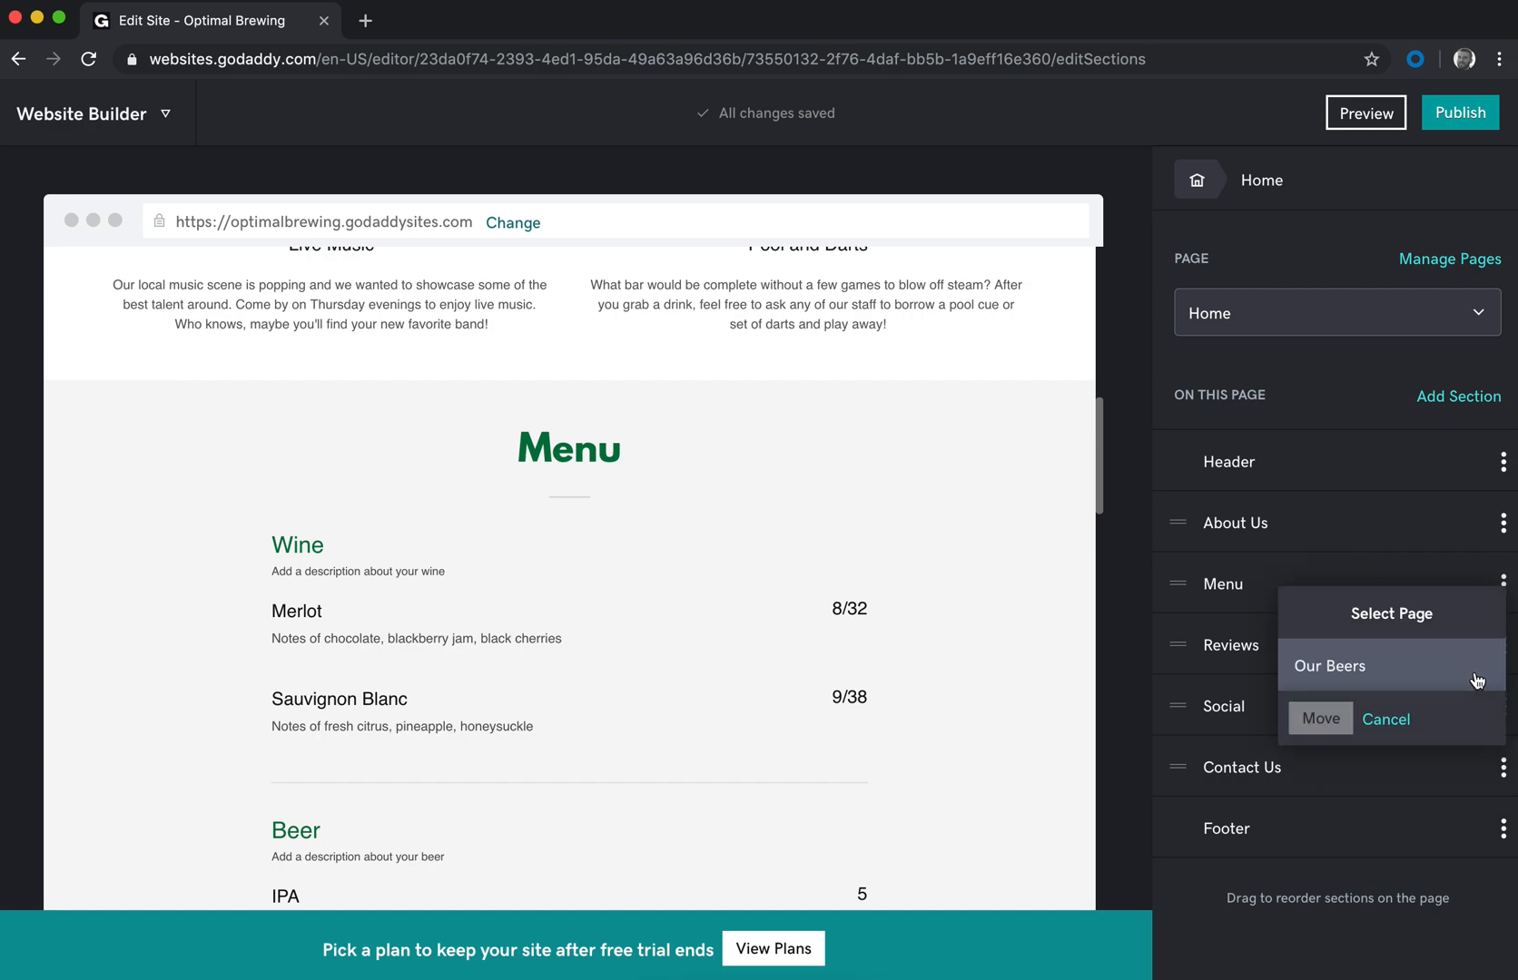
click(1421, 682)
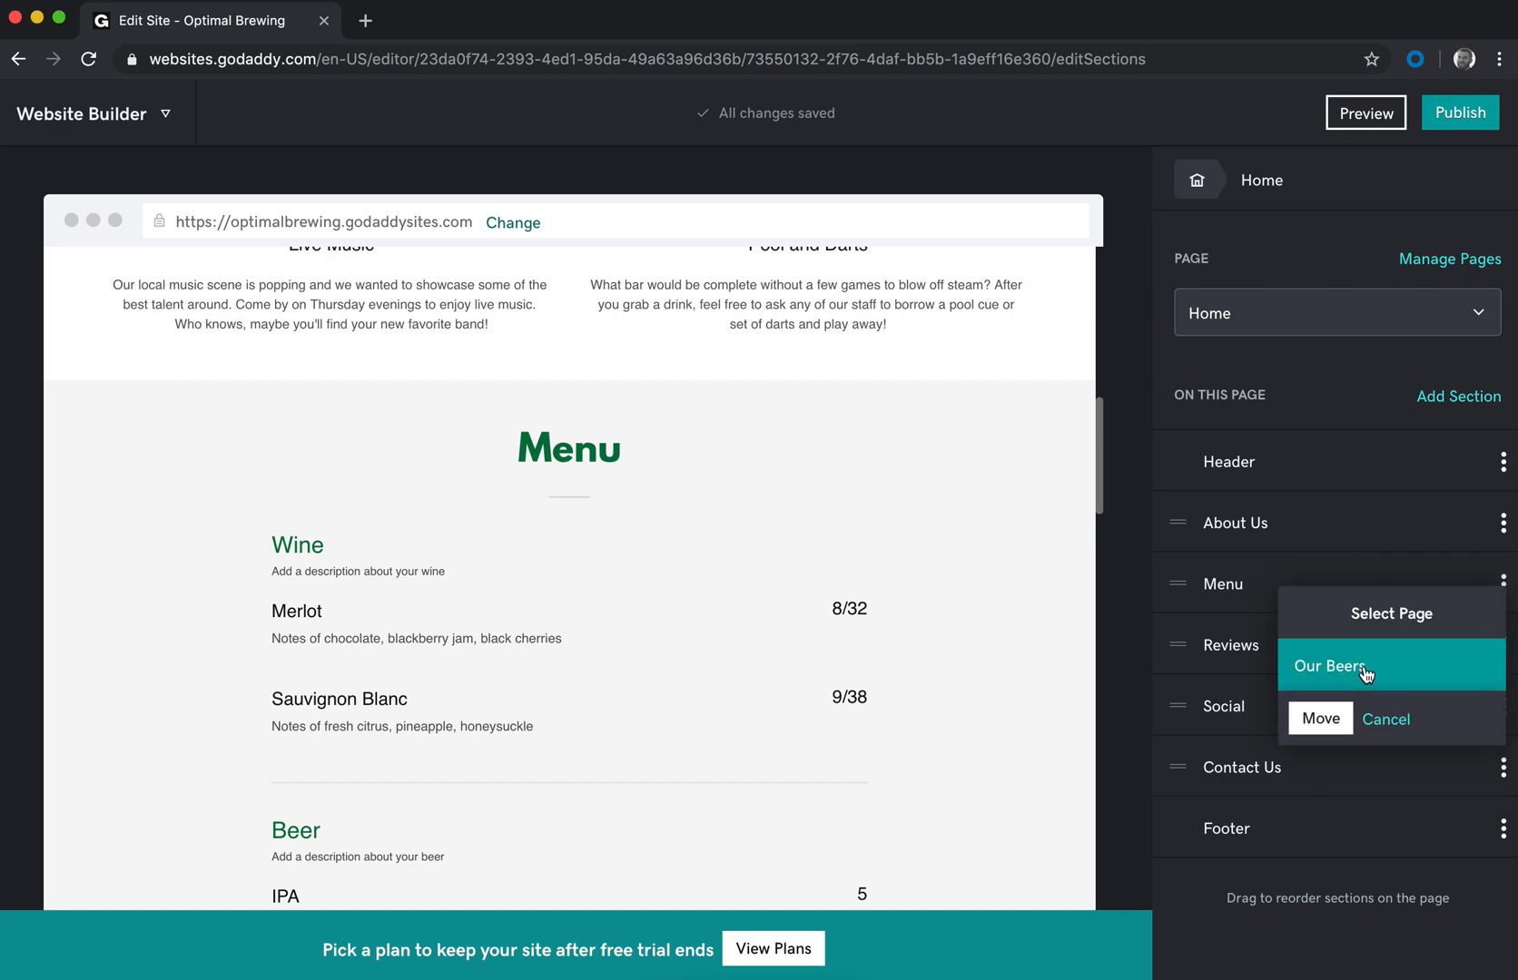
click(1322, 723)
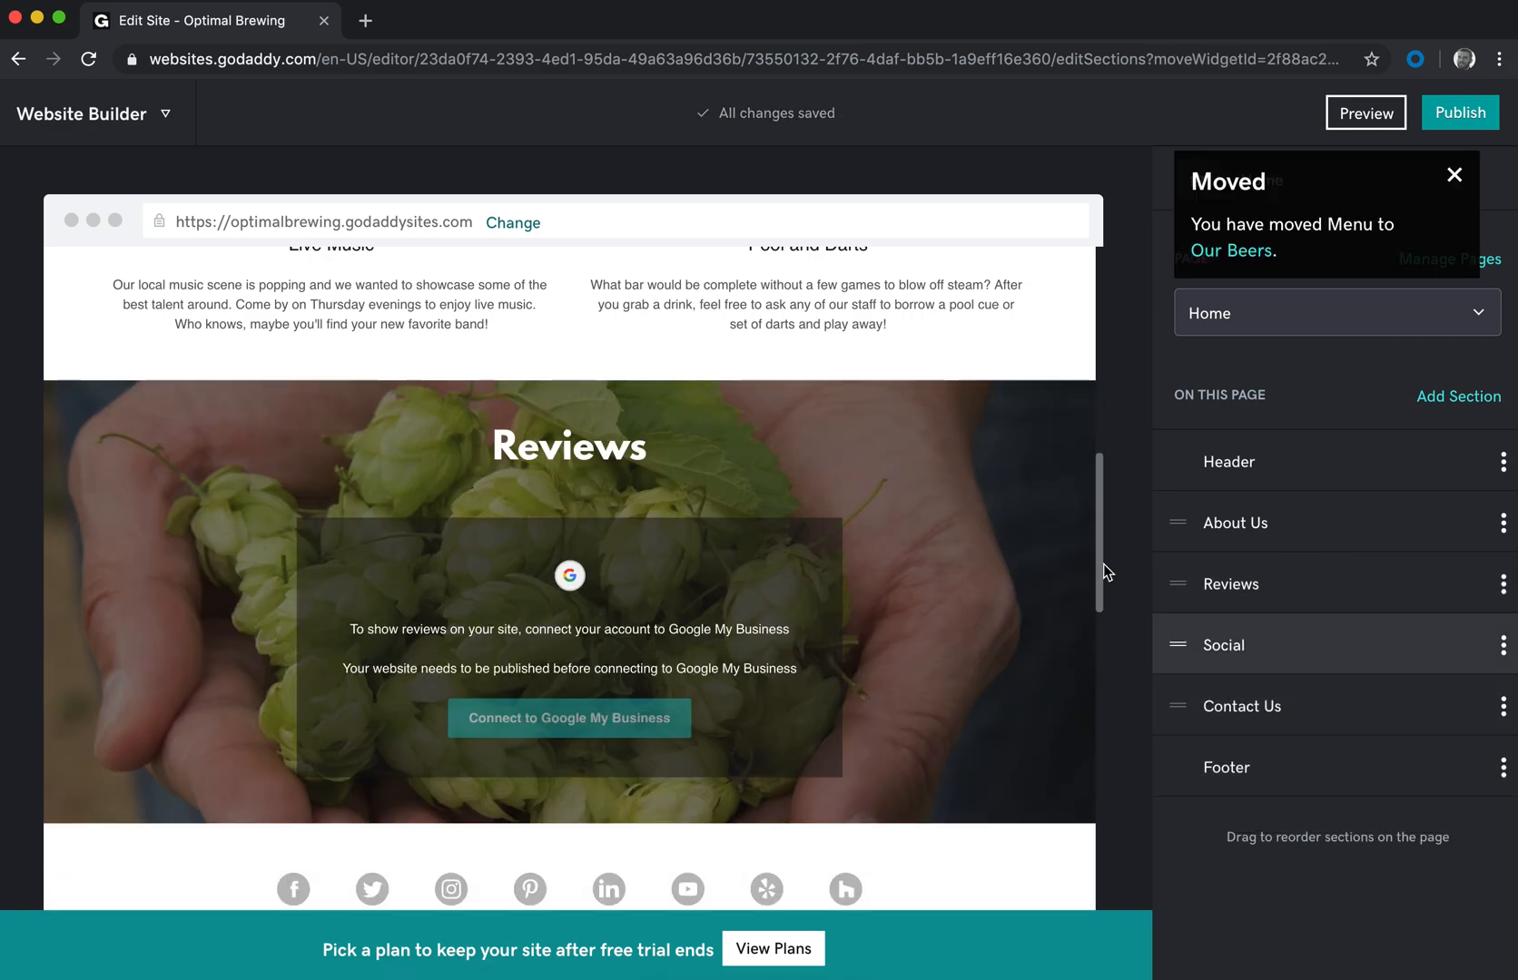
Step: Check the Menu section on the Our Beers page, and return to the Home page for editing
click(1243, 255)
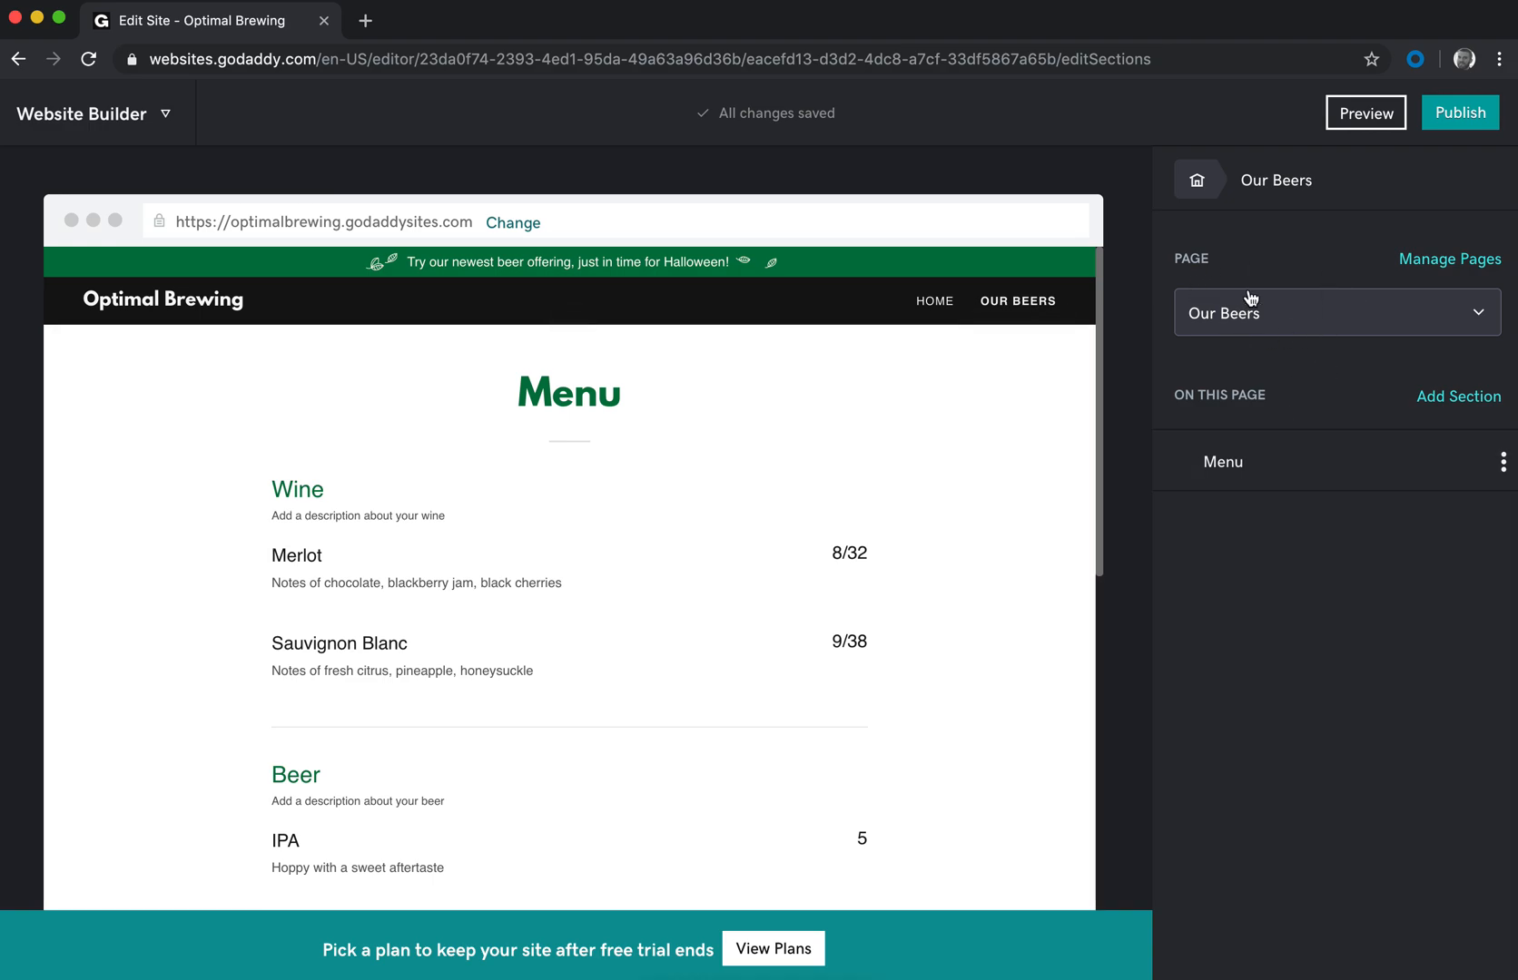
click(1340, 329)
click(1274, 371)
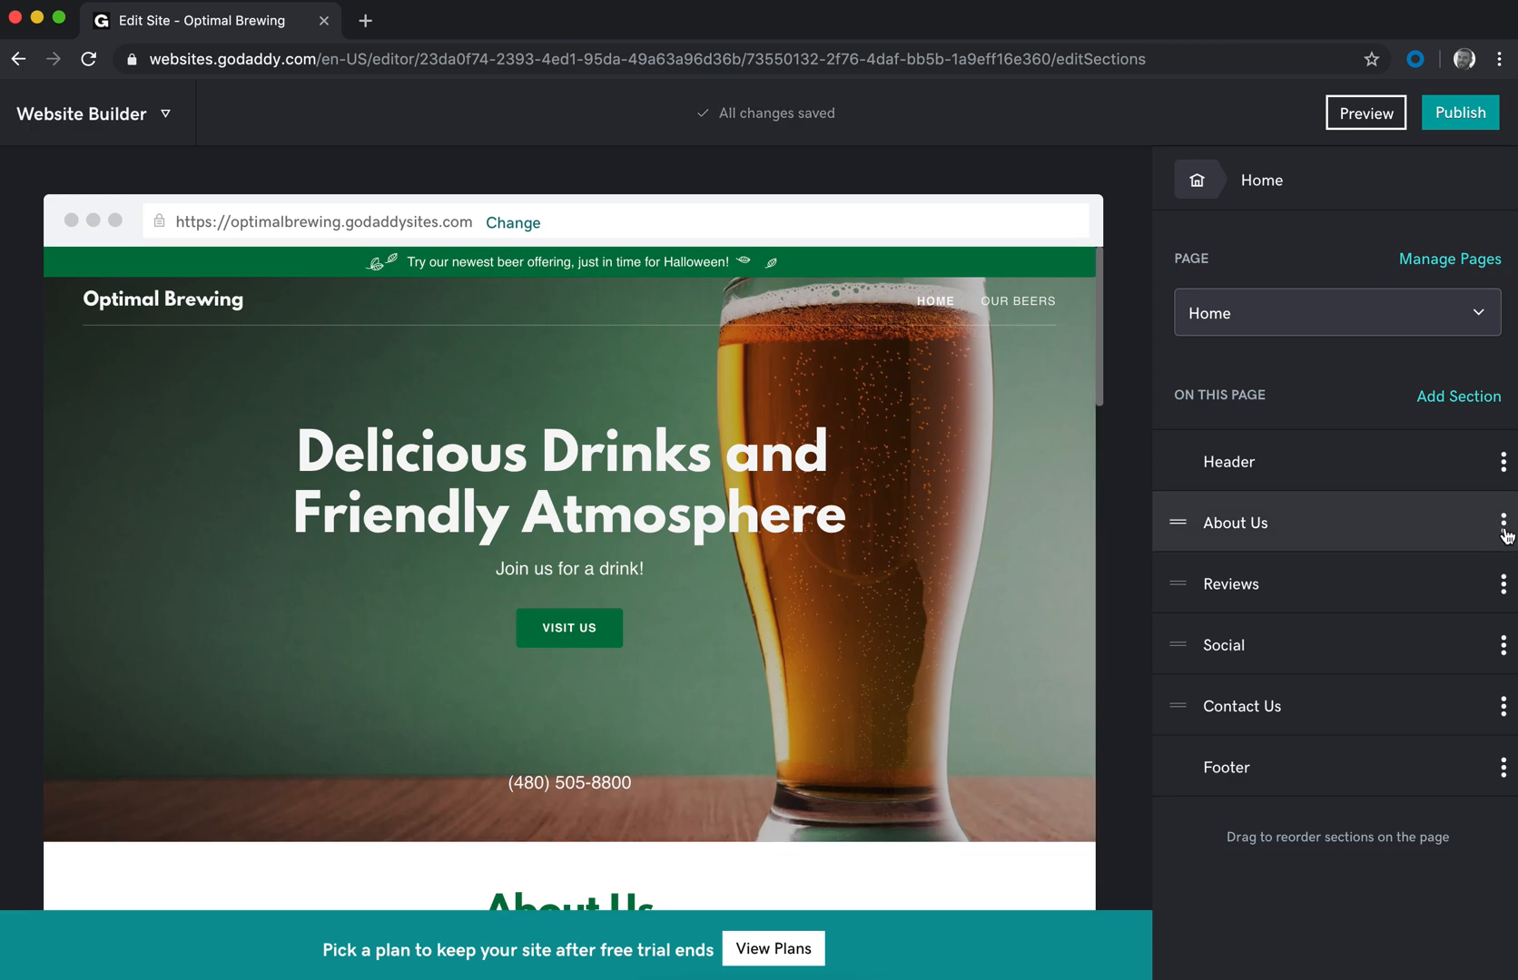
mouse_move(1177, 522)
mouse_down()
mouse_move(1175, 655)
mouse_move(1172, 524)
mouse_up()
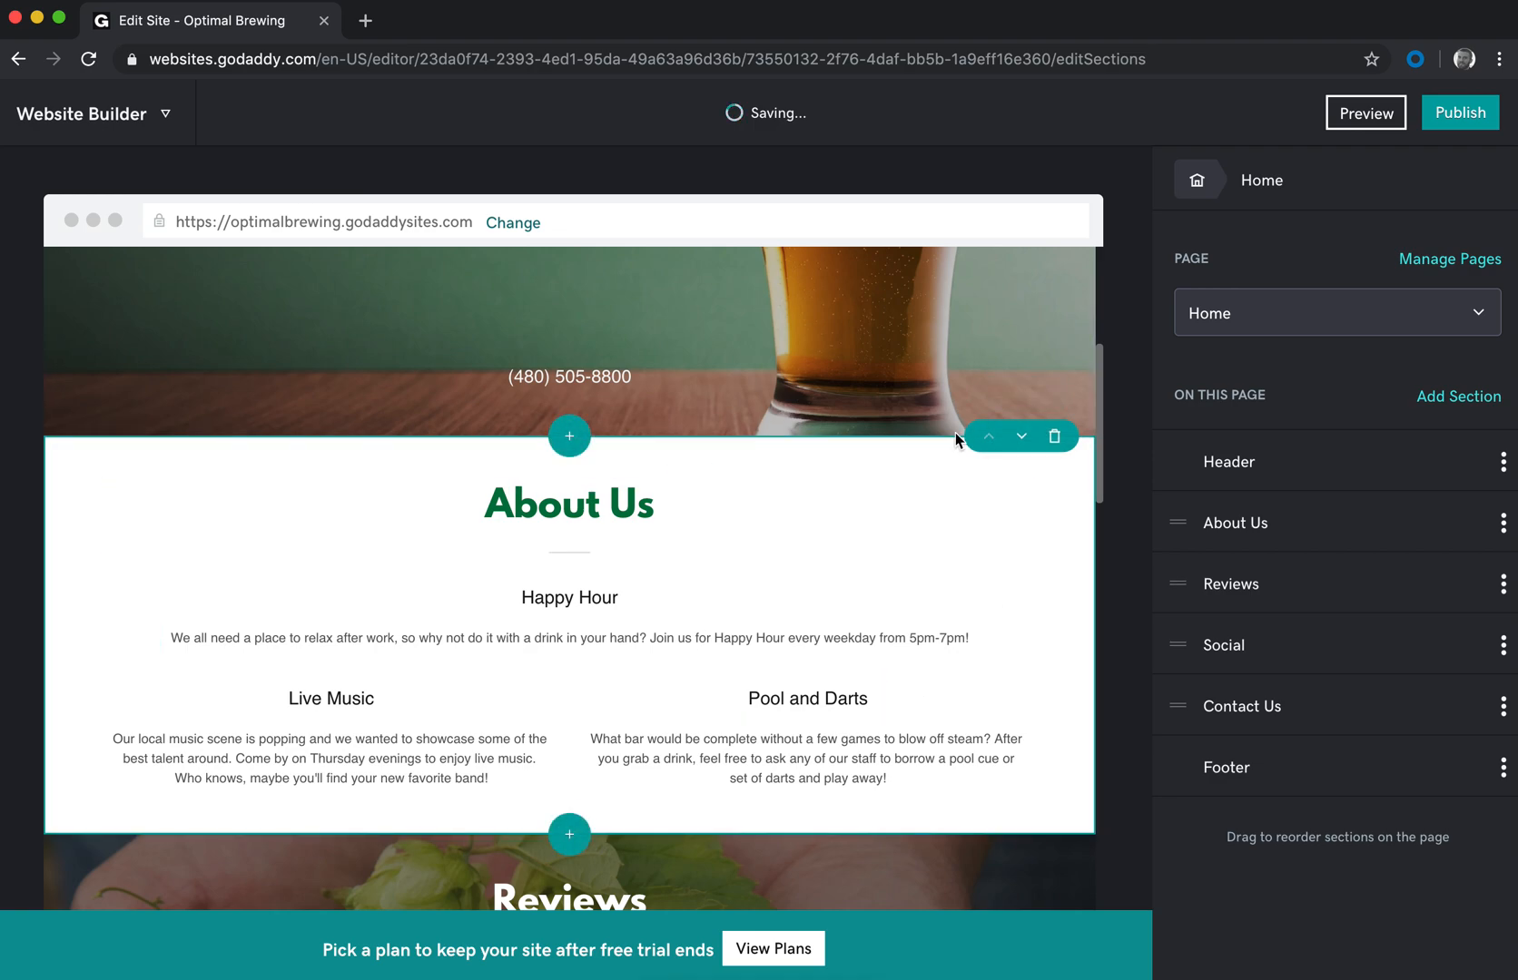
scroll(788, 373, up, 3)
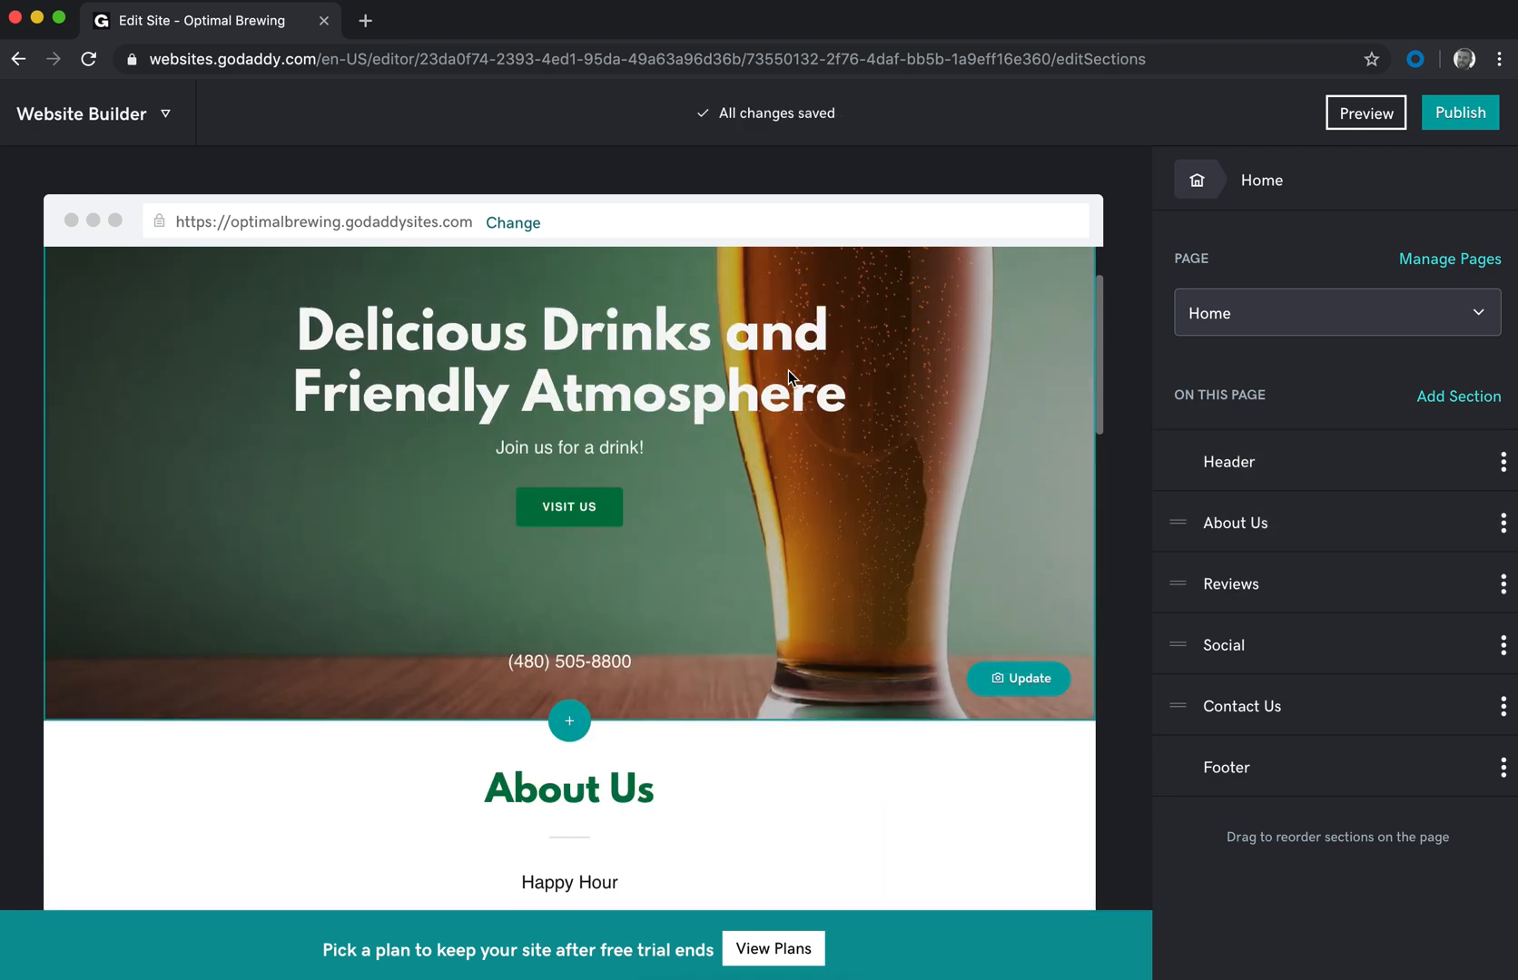
scroll(787, 370, up, 2)
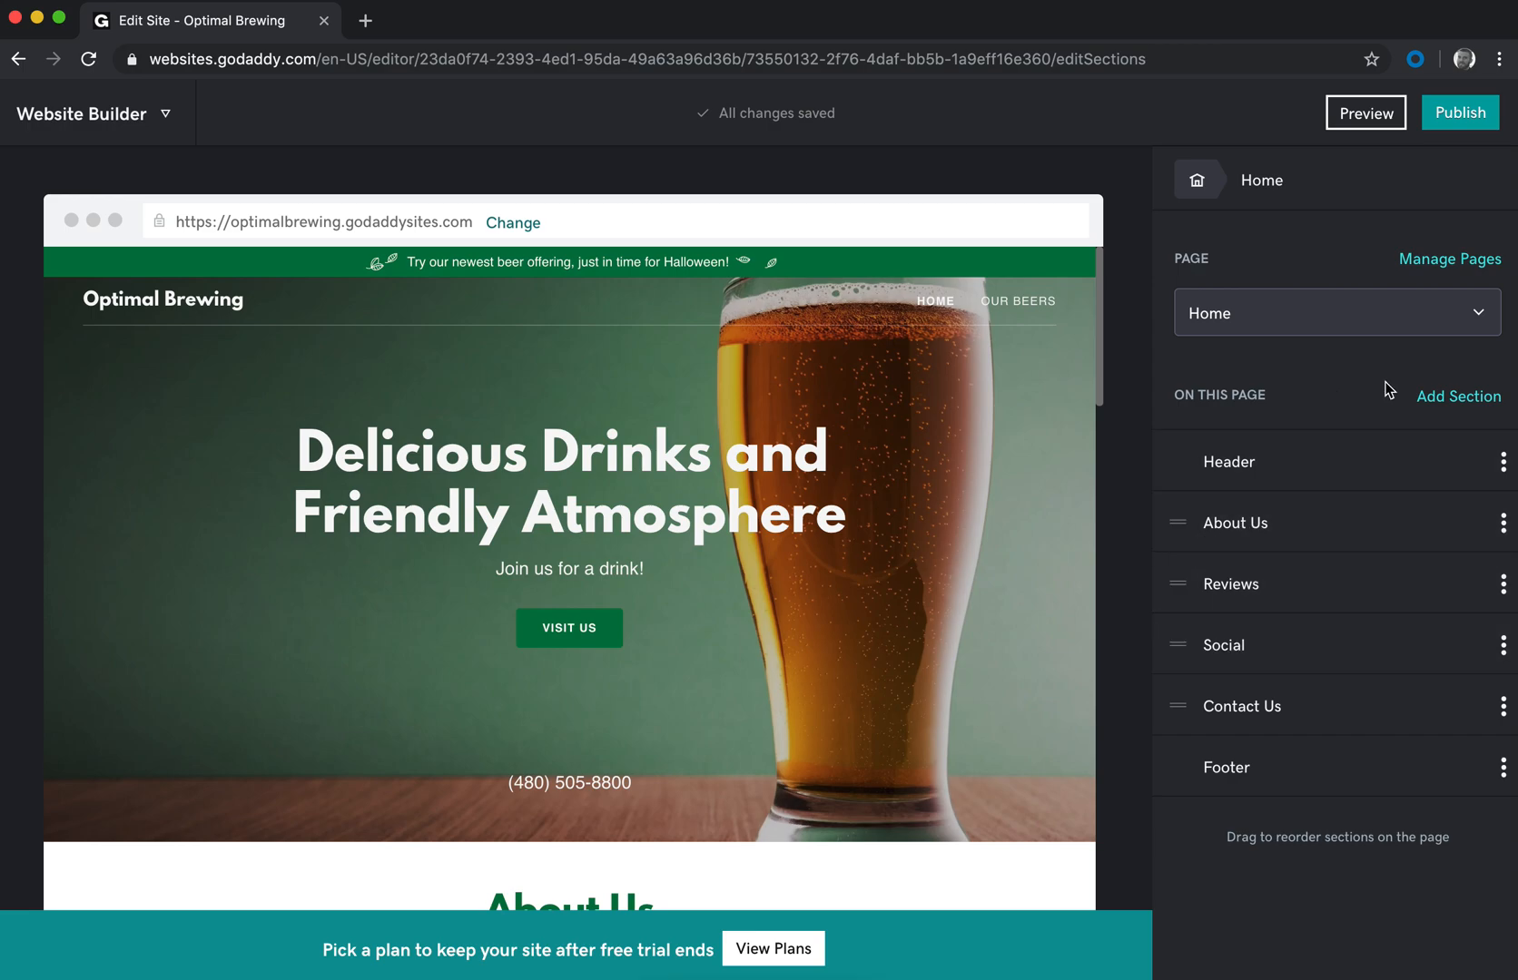
Step: Change the title of the Menu section on the Our Beers page to "Our Beers" and return to the Home page
click(1333, 319)
click(1252, 412)
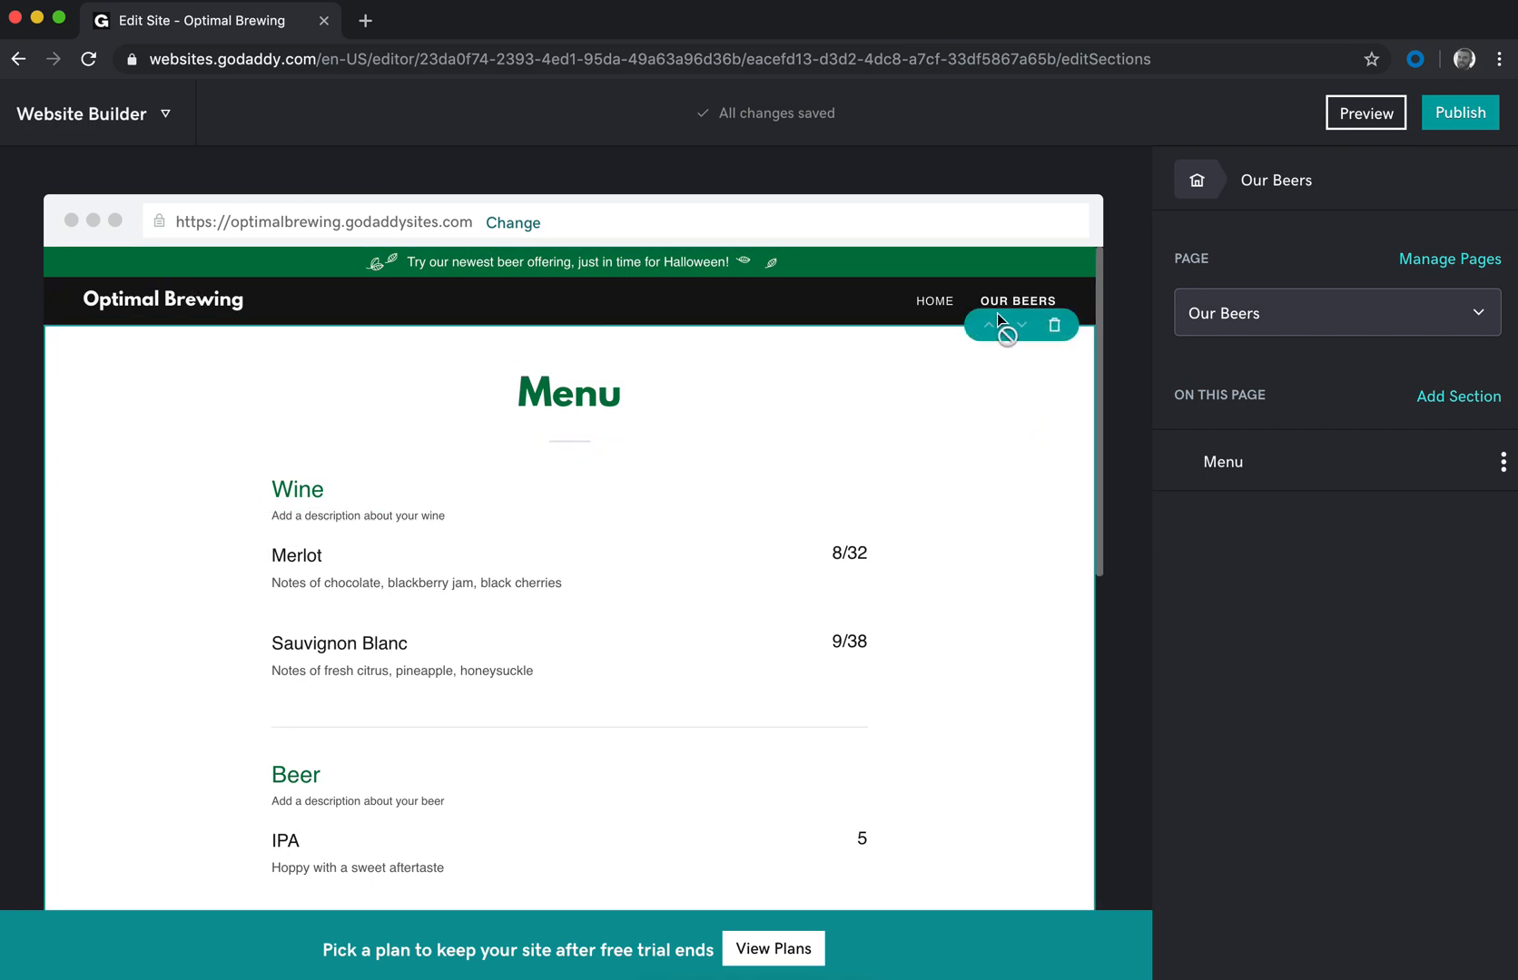
drag(661, 383, 517, 395)
text(O)
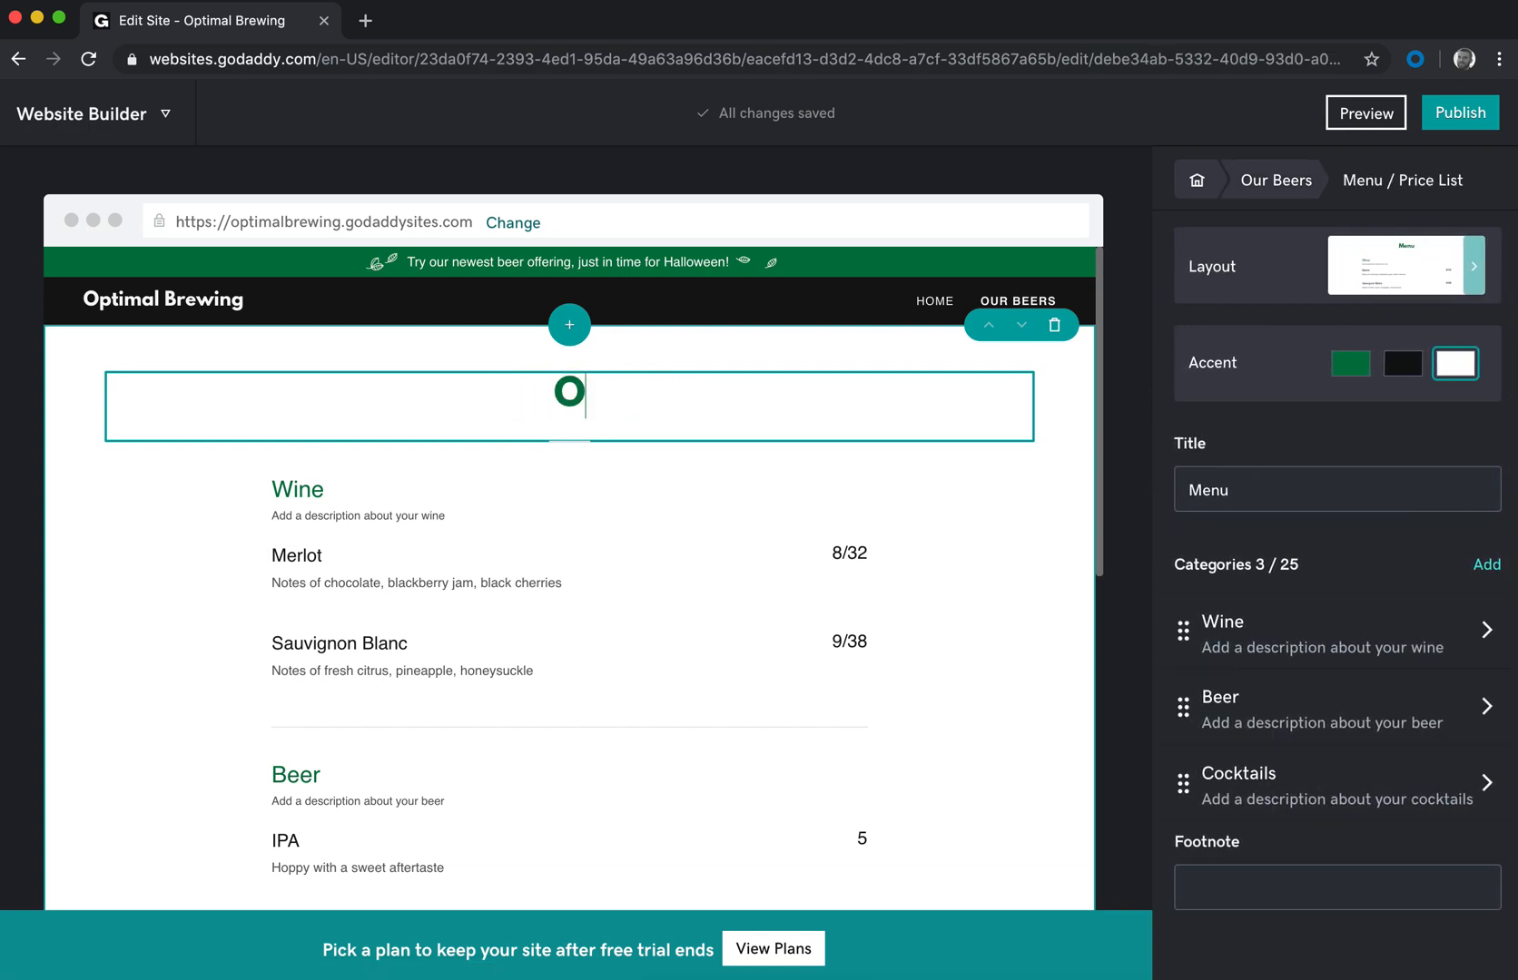
text(ur Beers)
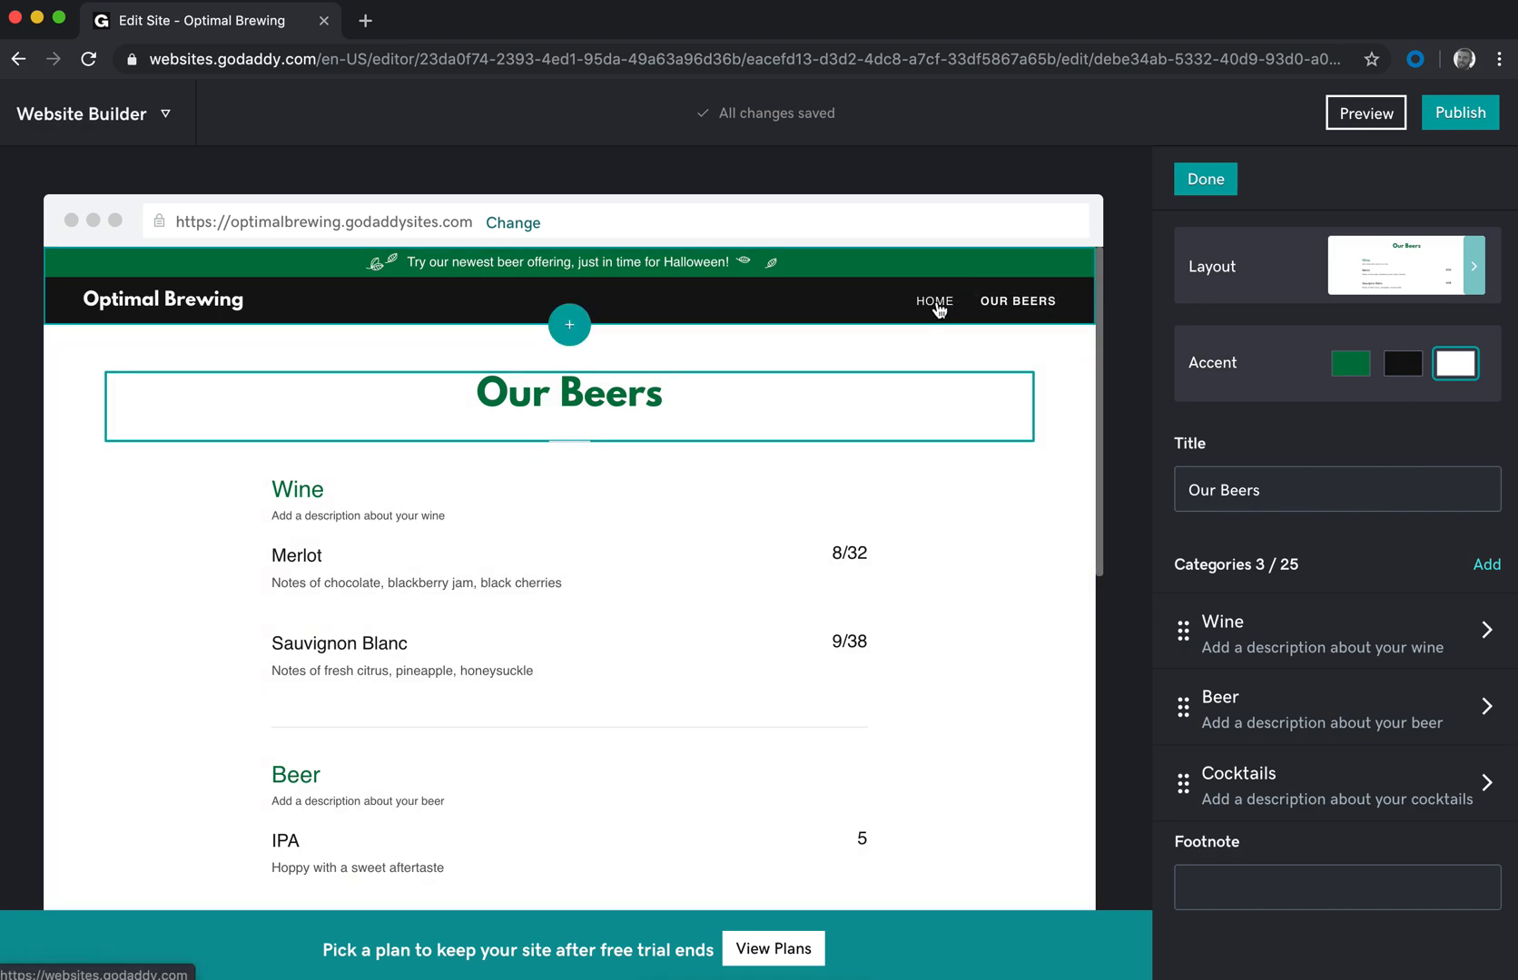
click(938, 307)
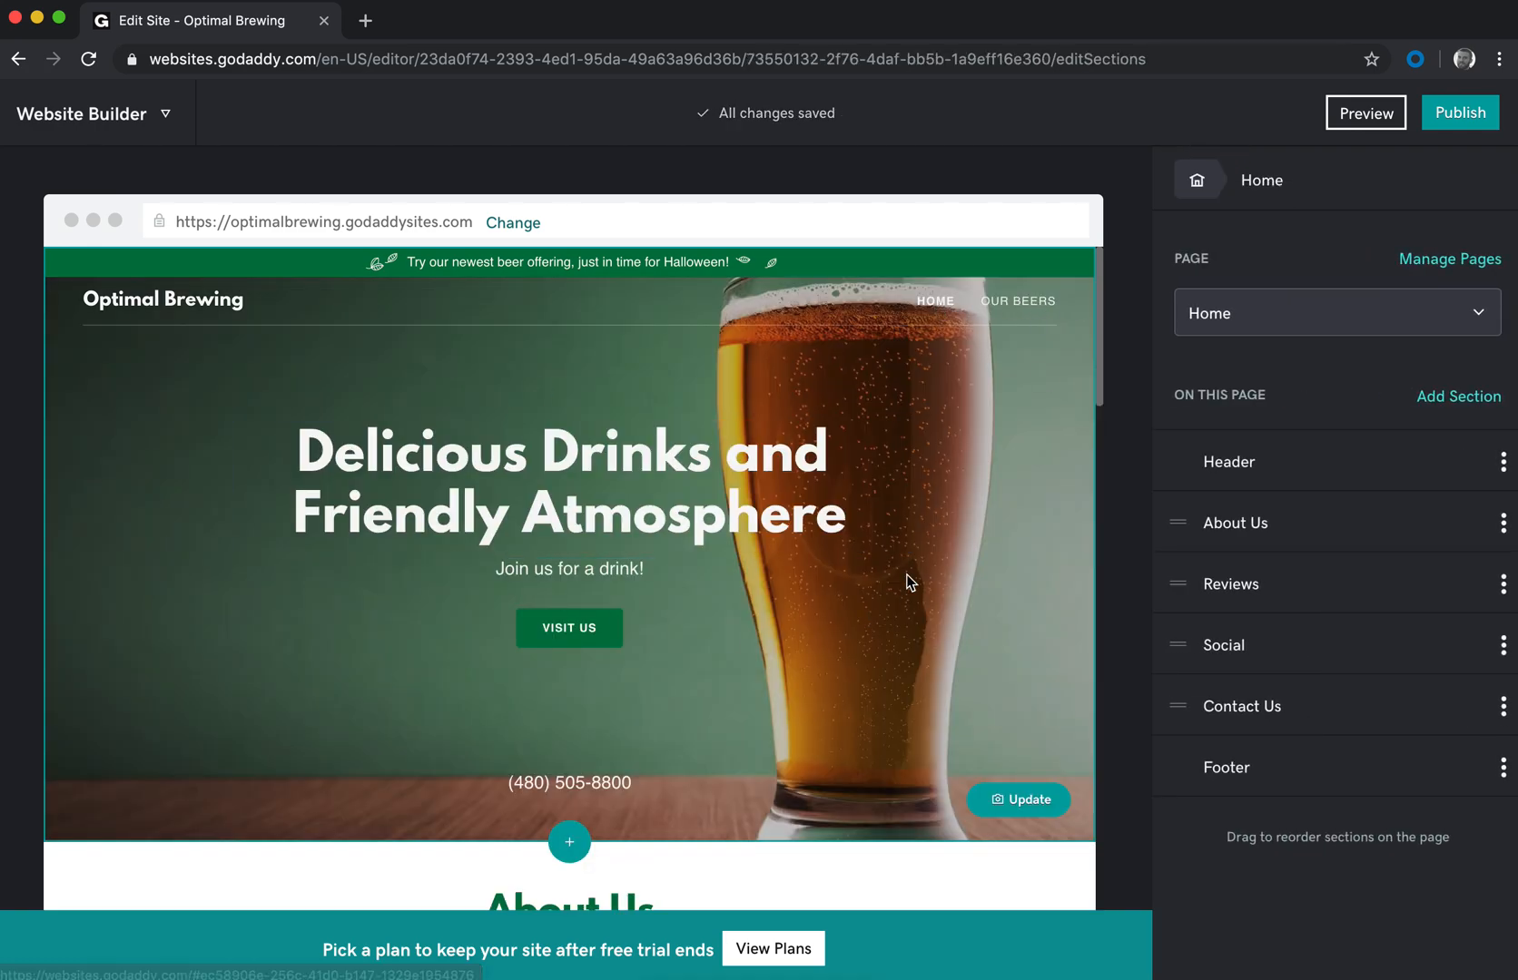
Step: Delete the Wine category from the menu on the Our Beers page
click(1024, 302)
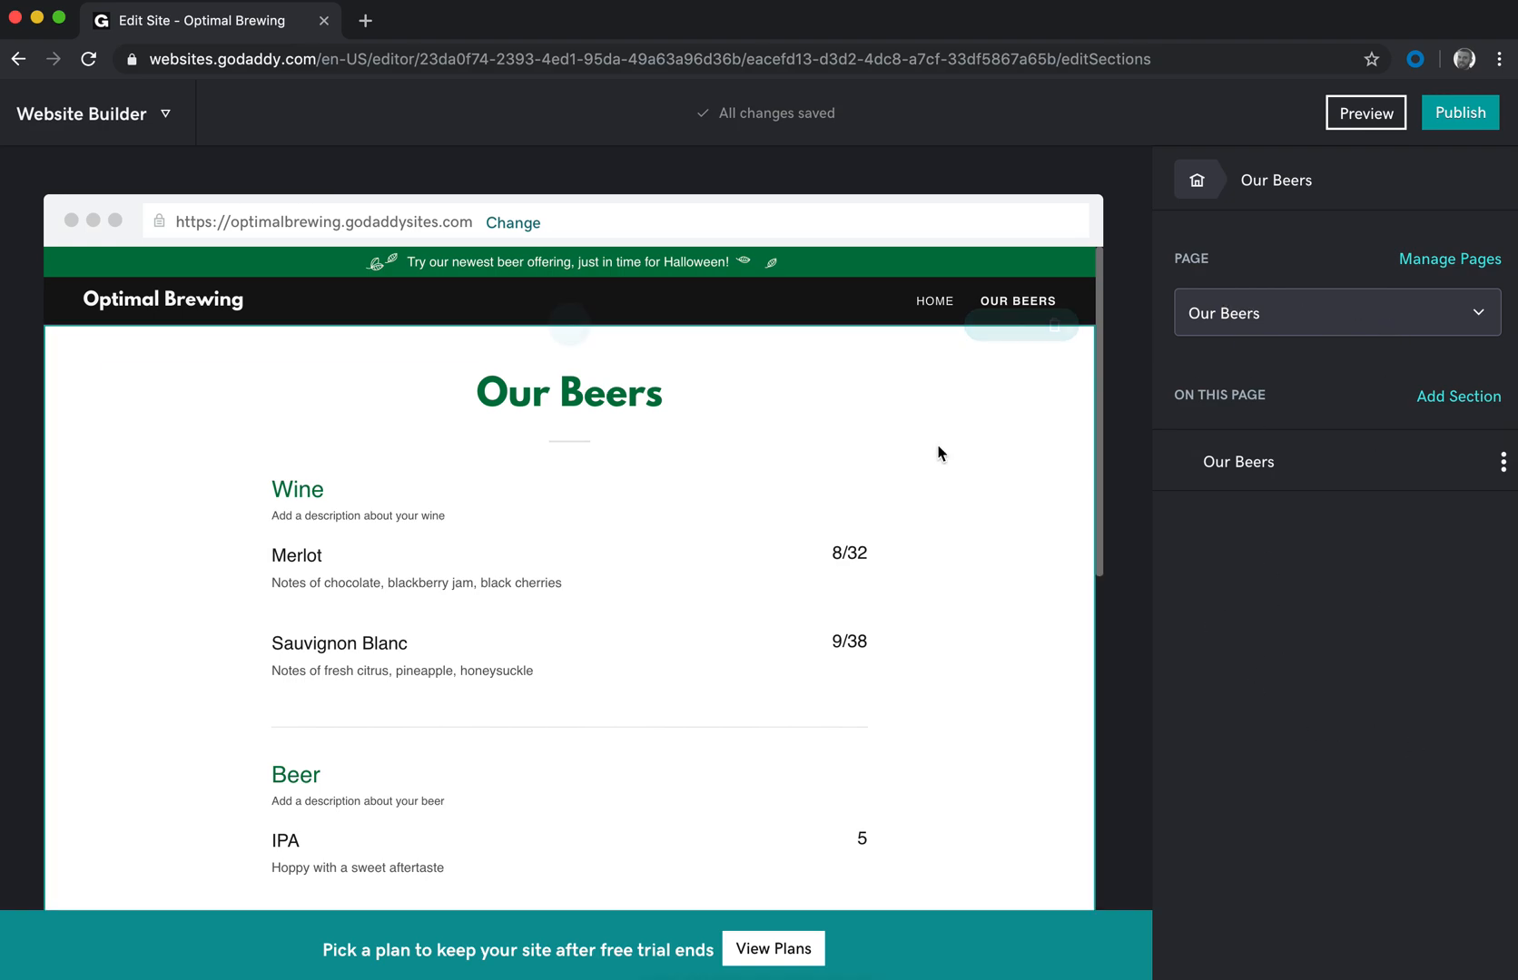
click(353, 489)
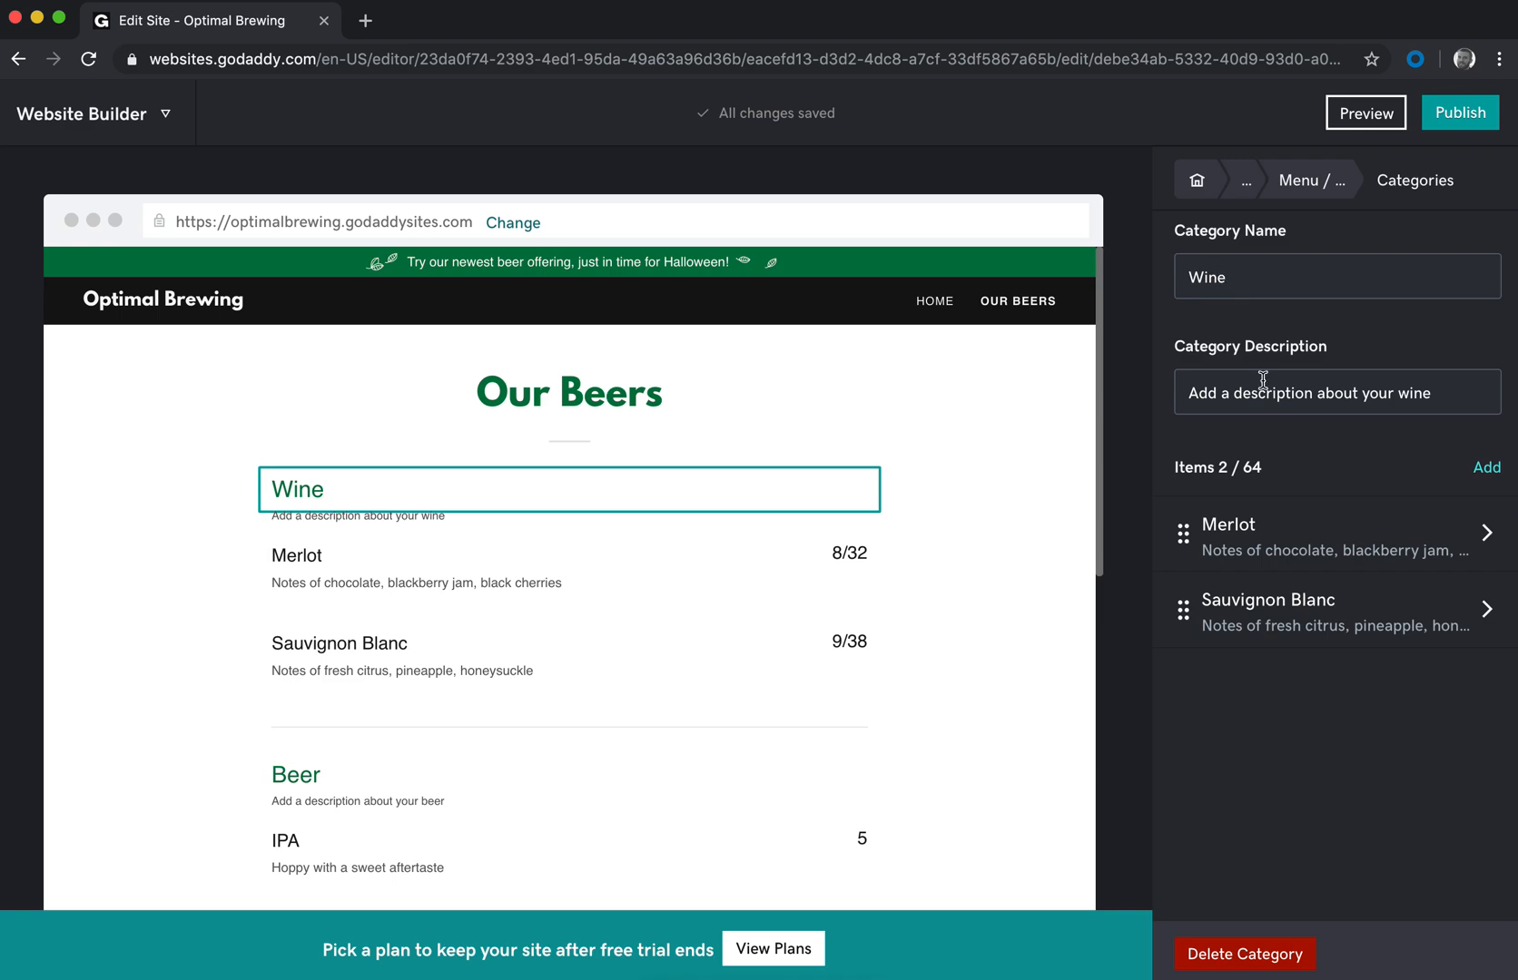
click(1246, 954)
click(543, 381)
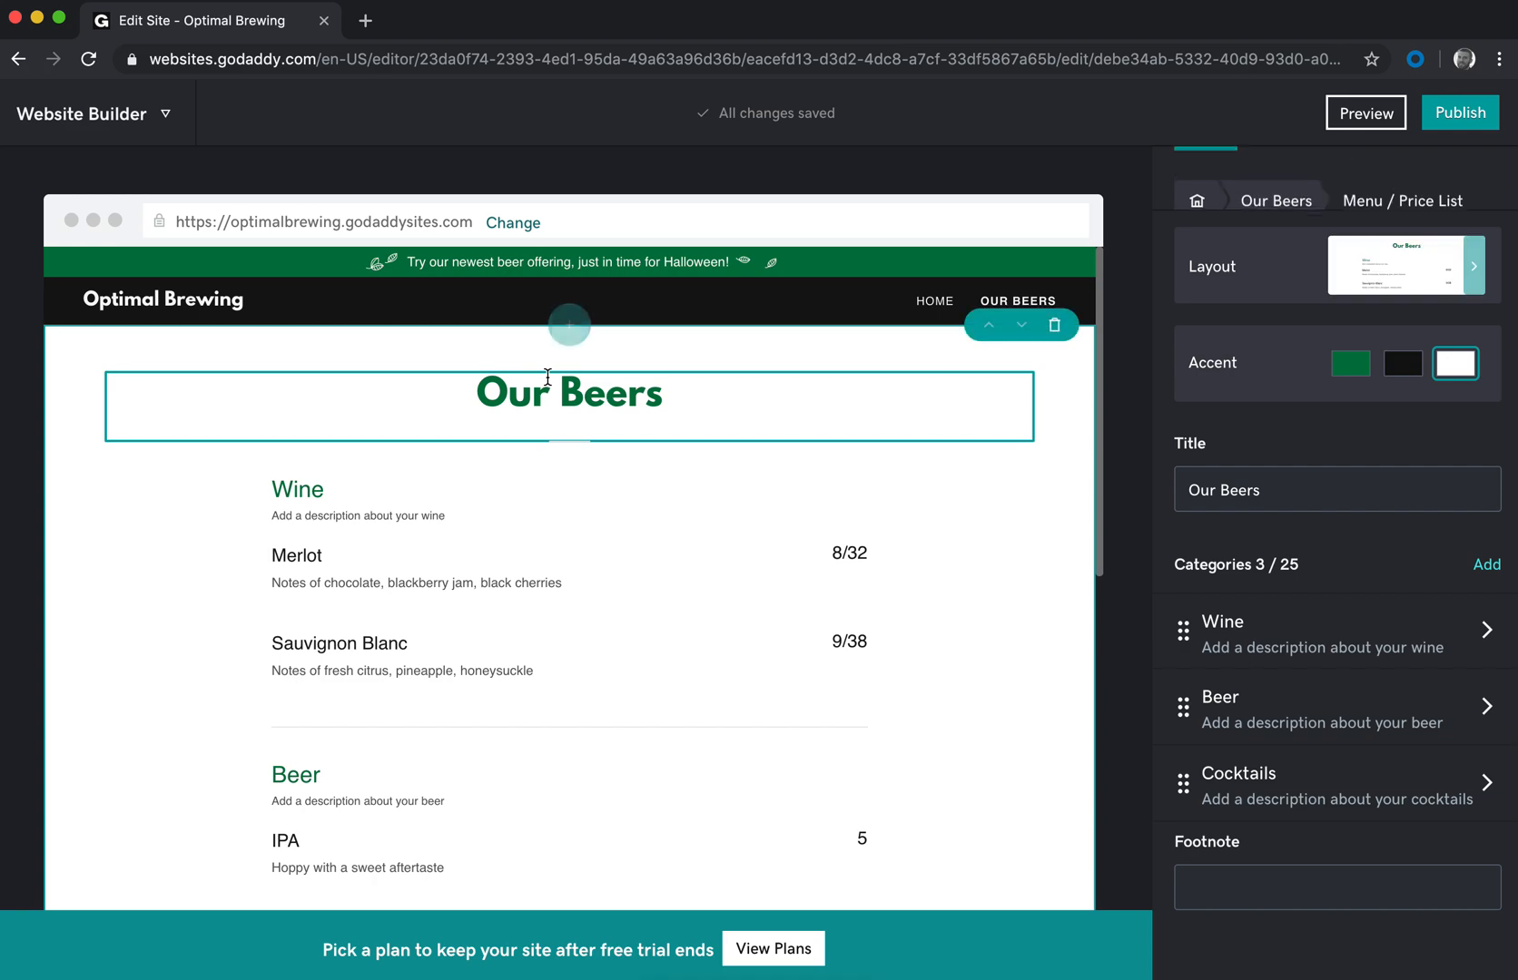
Step: Delete the Cocktails category from the menu on the Our Beers page
scroll(1042, 610, down, 2)
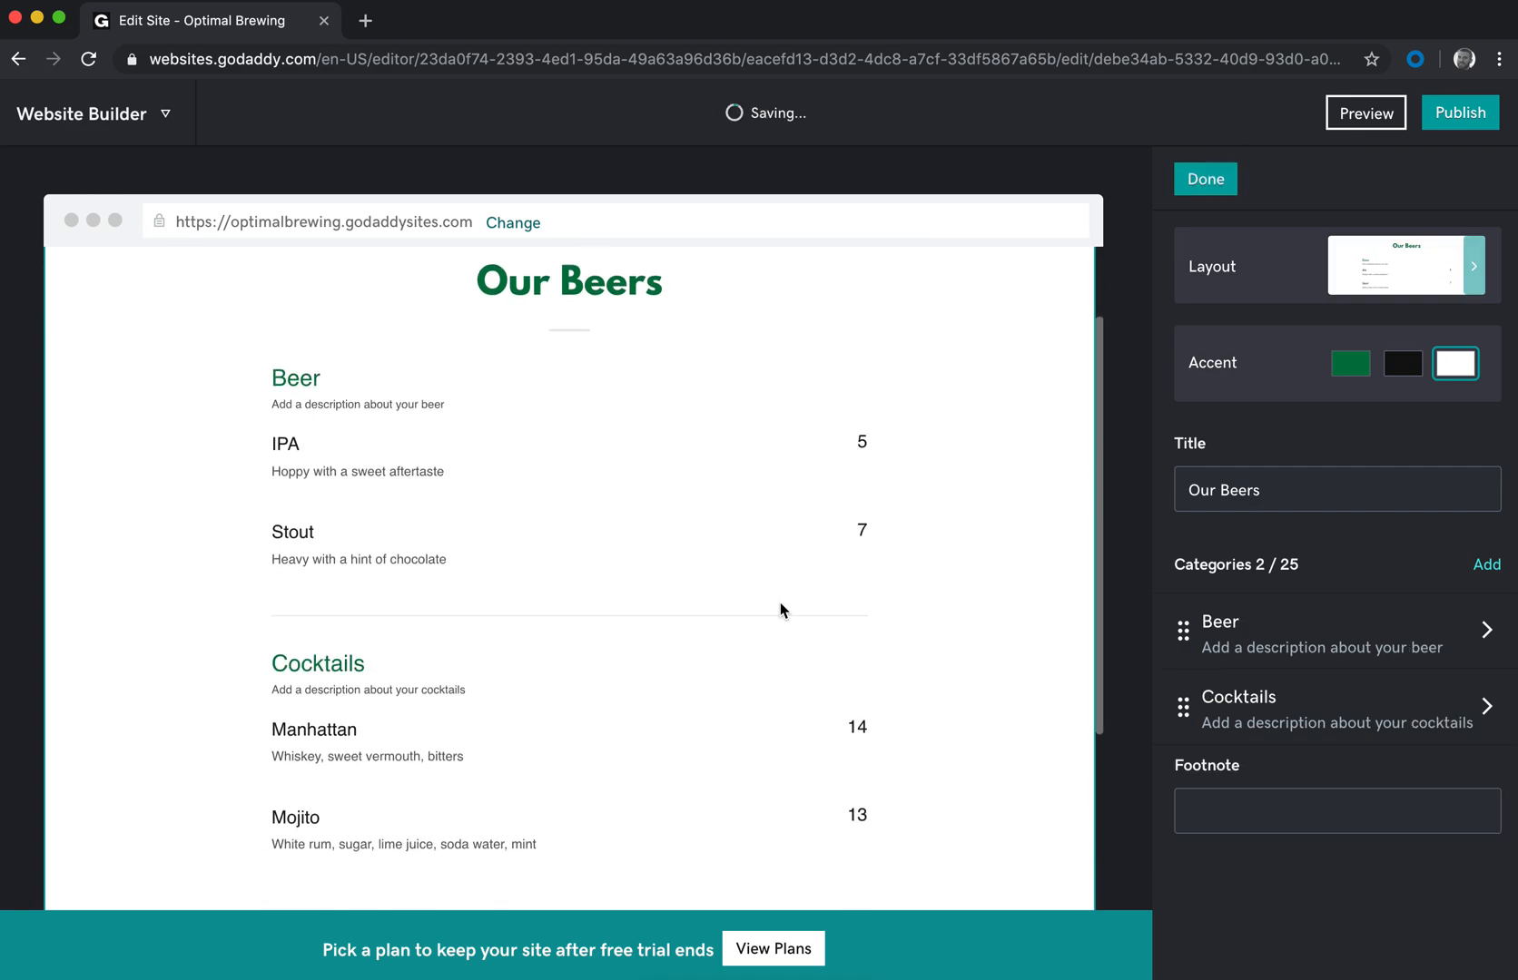
click(364, 670)
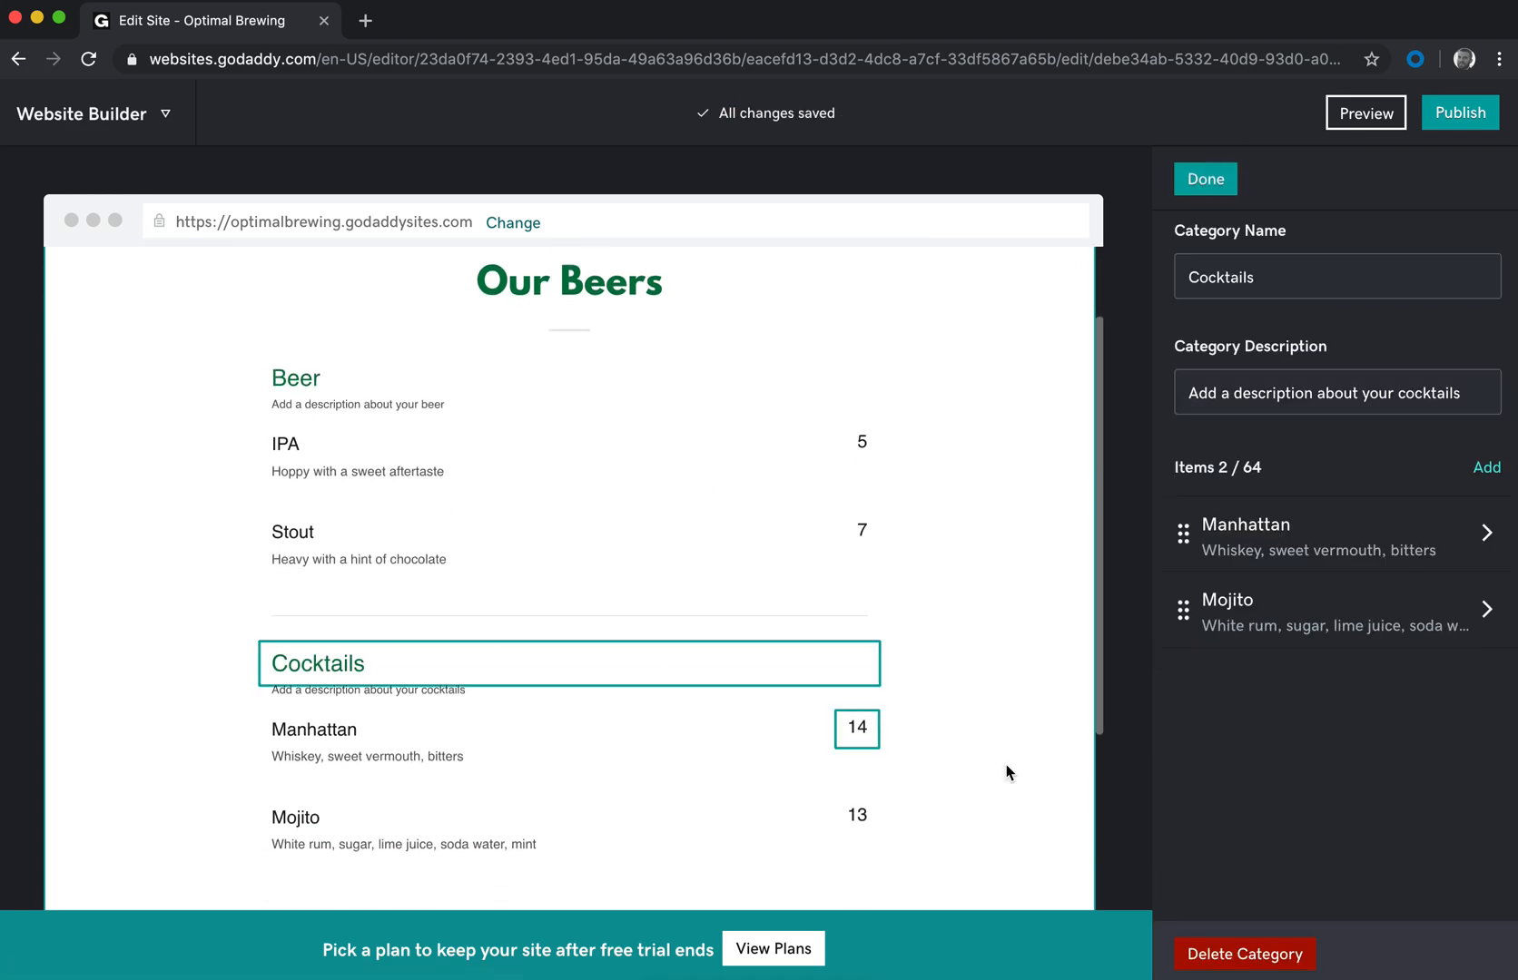
click(1235, 950)
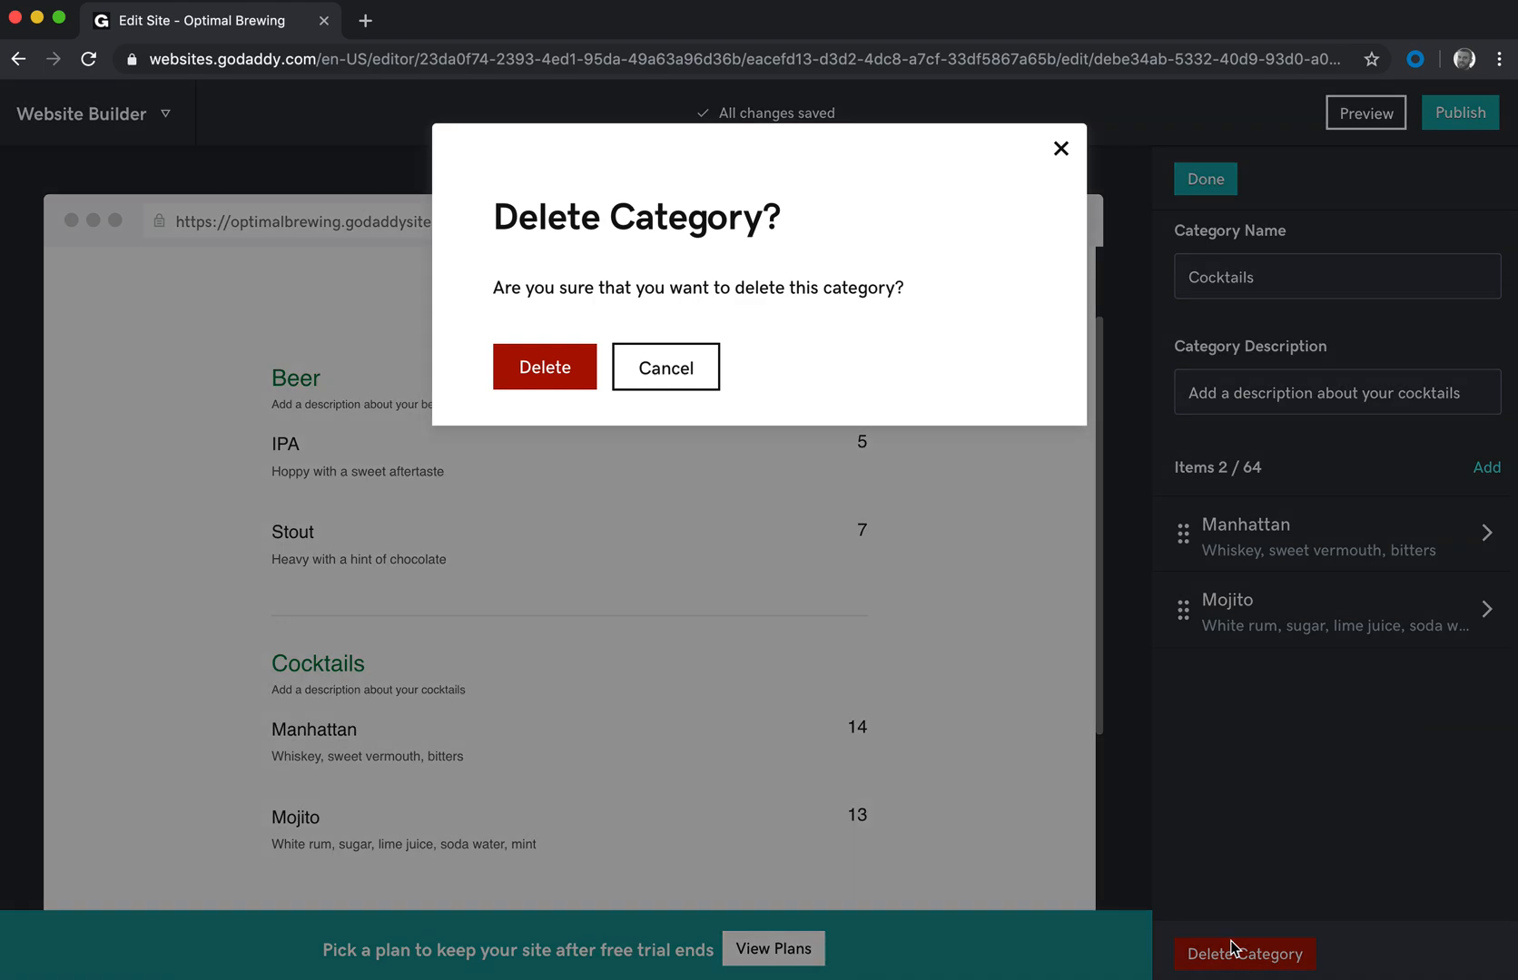
click(556, 378)
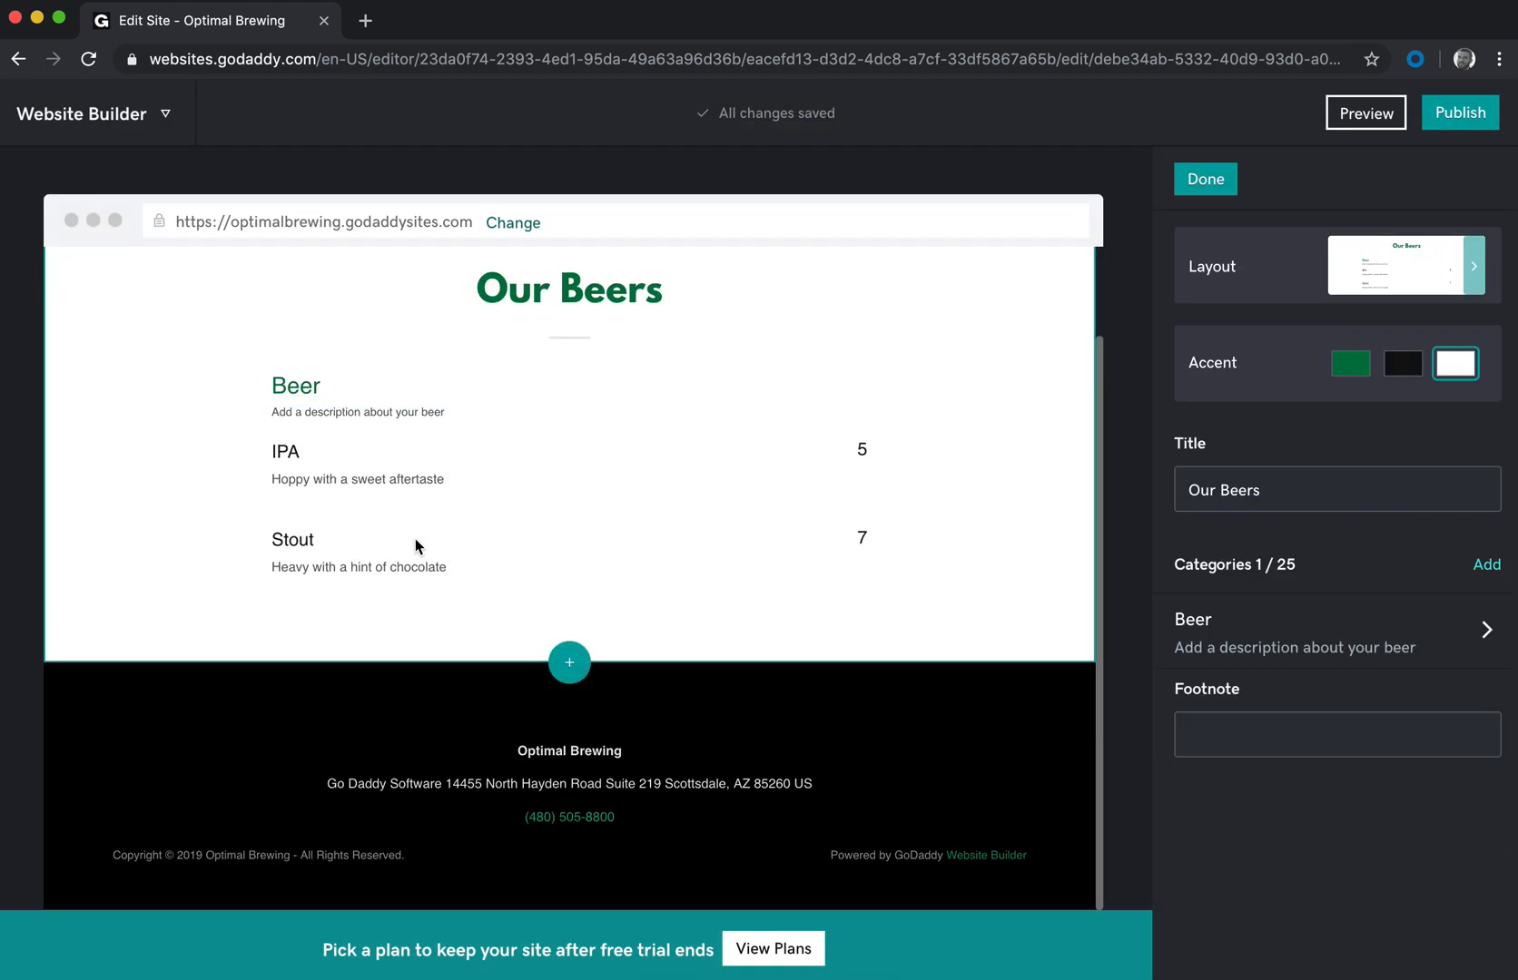
Step: Clear the name and the description of the Beer category, keeping its IPA and Stout items
scroll(599, 535, up, 1)
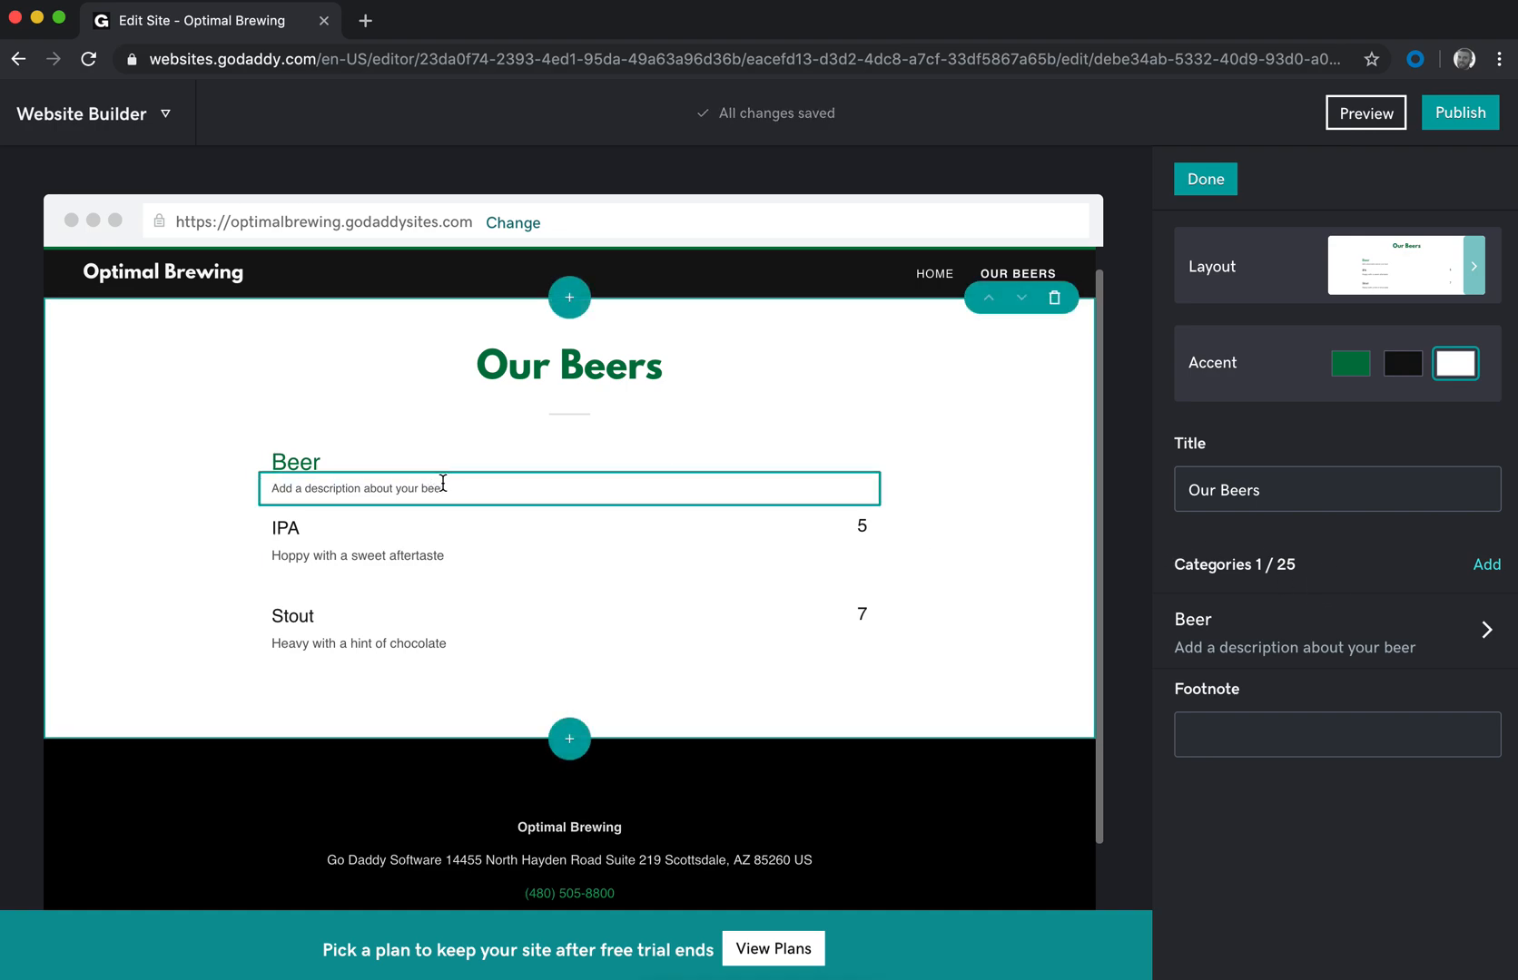
double_click(303, 460)
key(BackSpace)
triple_click(326, 488)
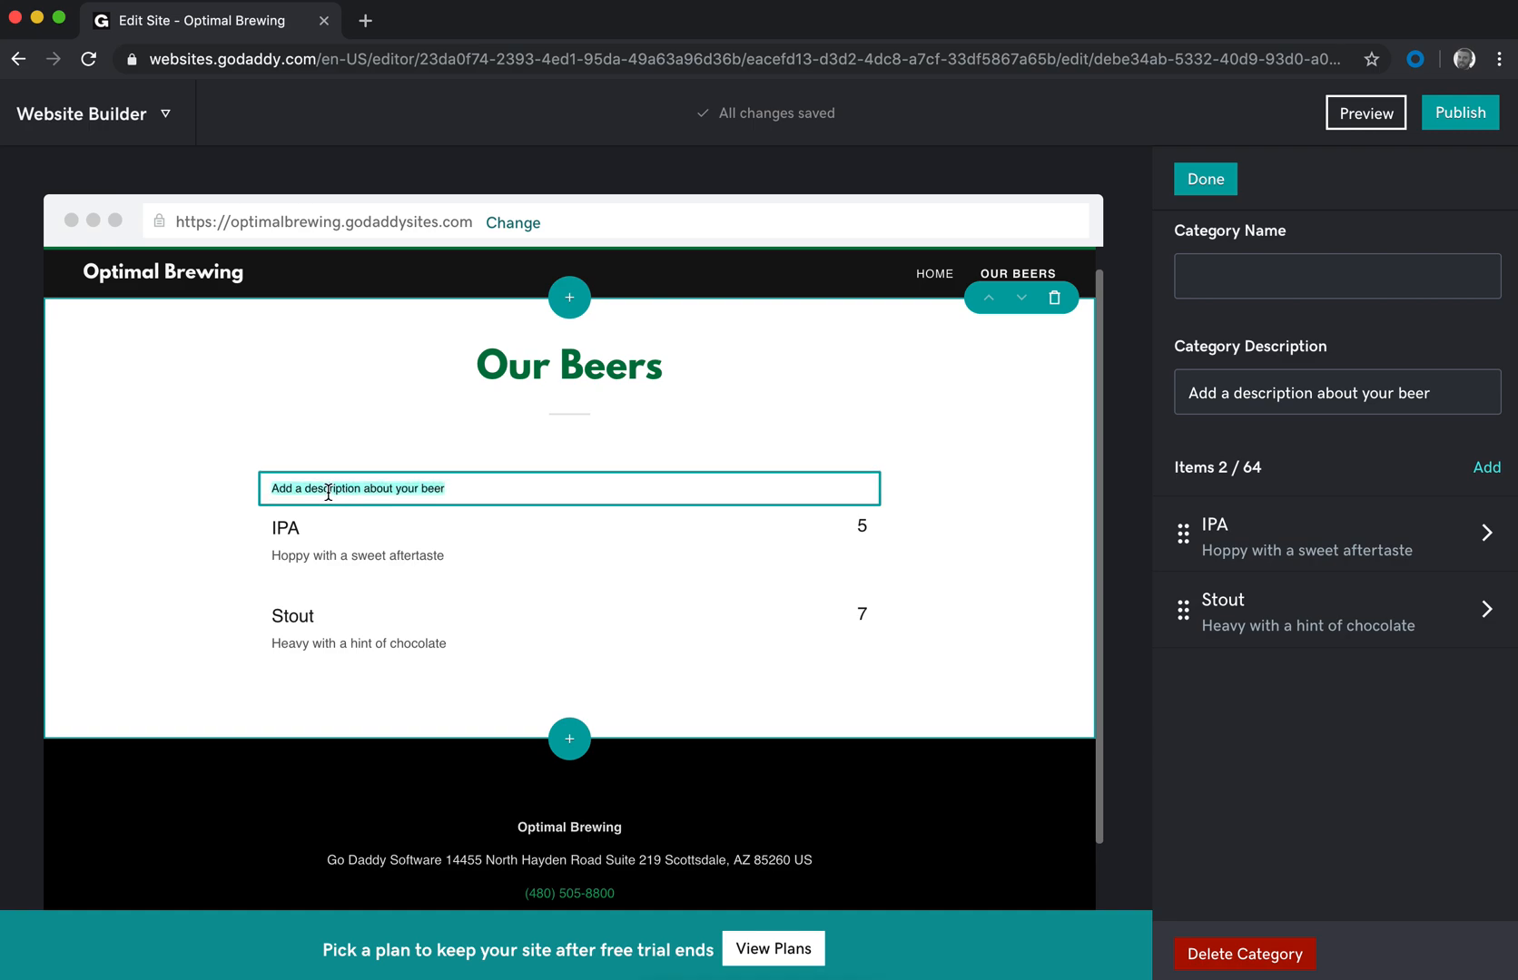
key(BackSpace)
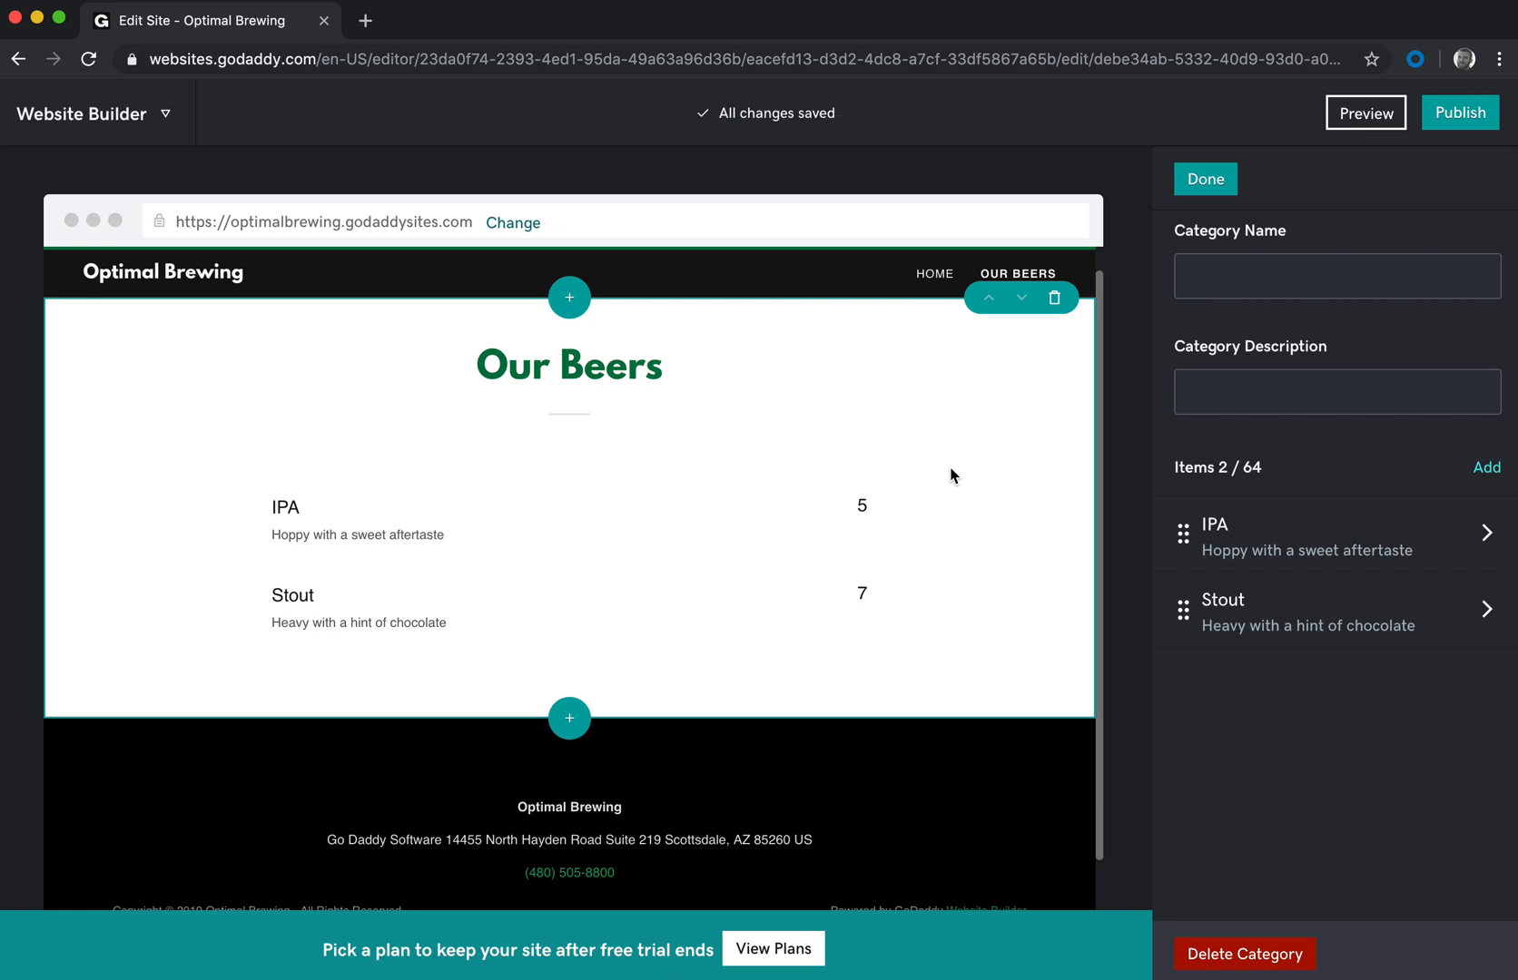
Step: Add a new item to the beer list and delete it again
click(1487, 468)
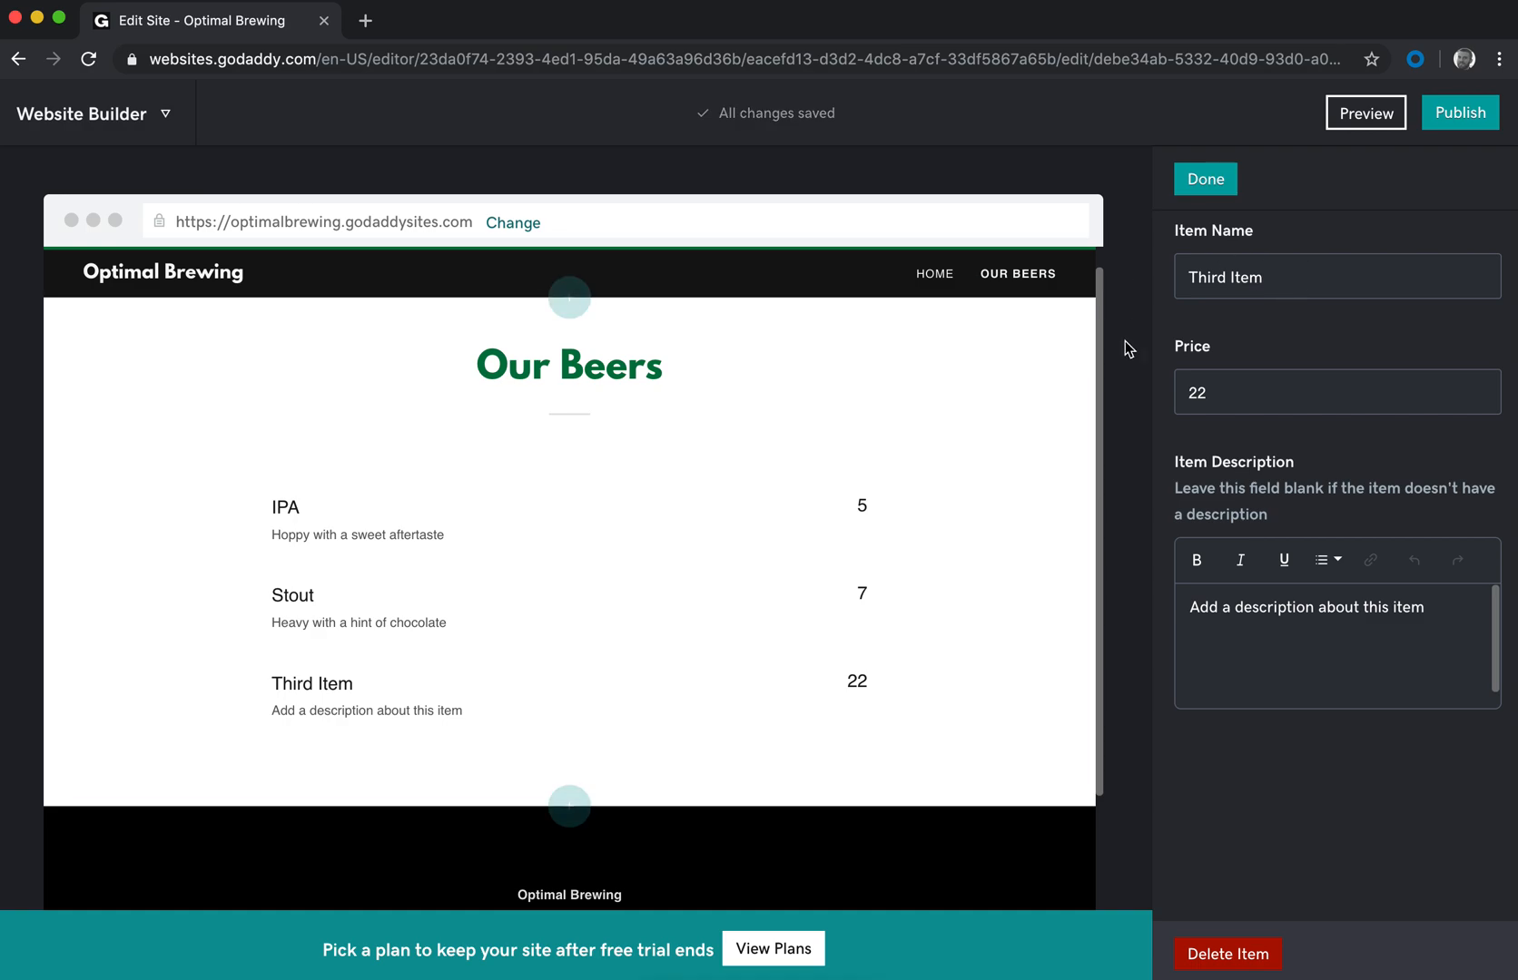
click(1241, 952)
click(546, 365)
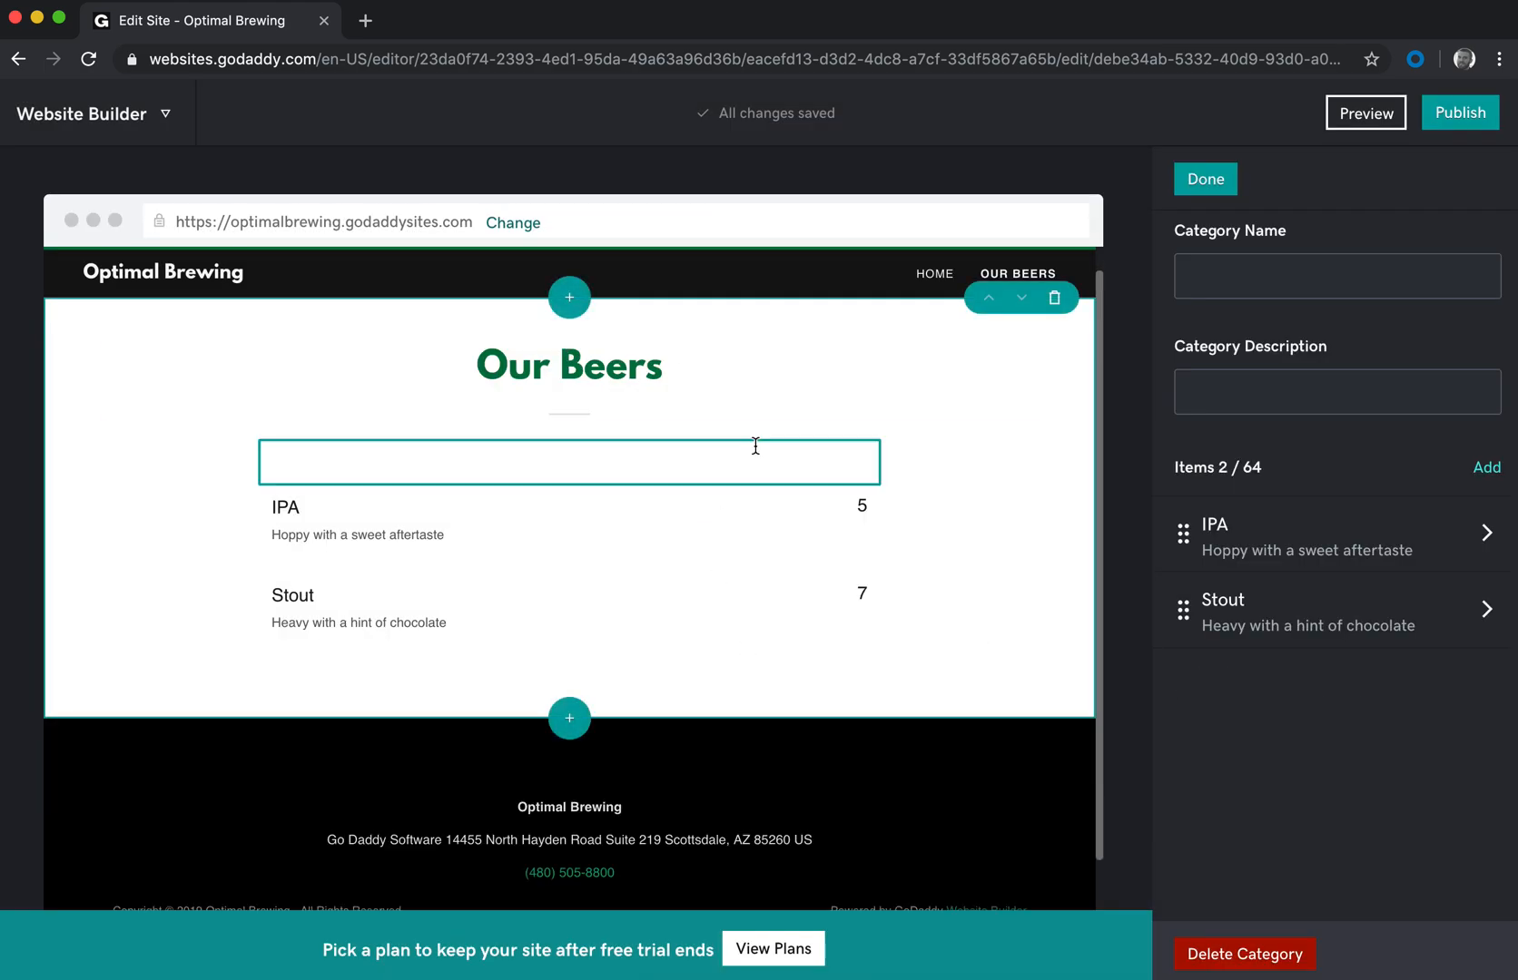
Step: Return to the Home page and leave the site editor for the Websites + Marketing dashboard
click(935, 275)
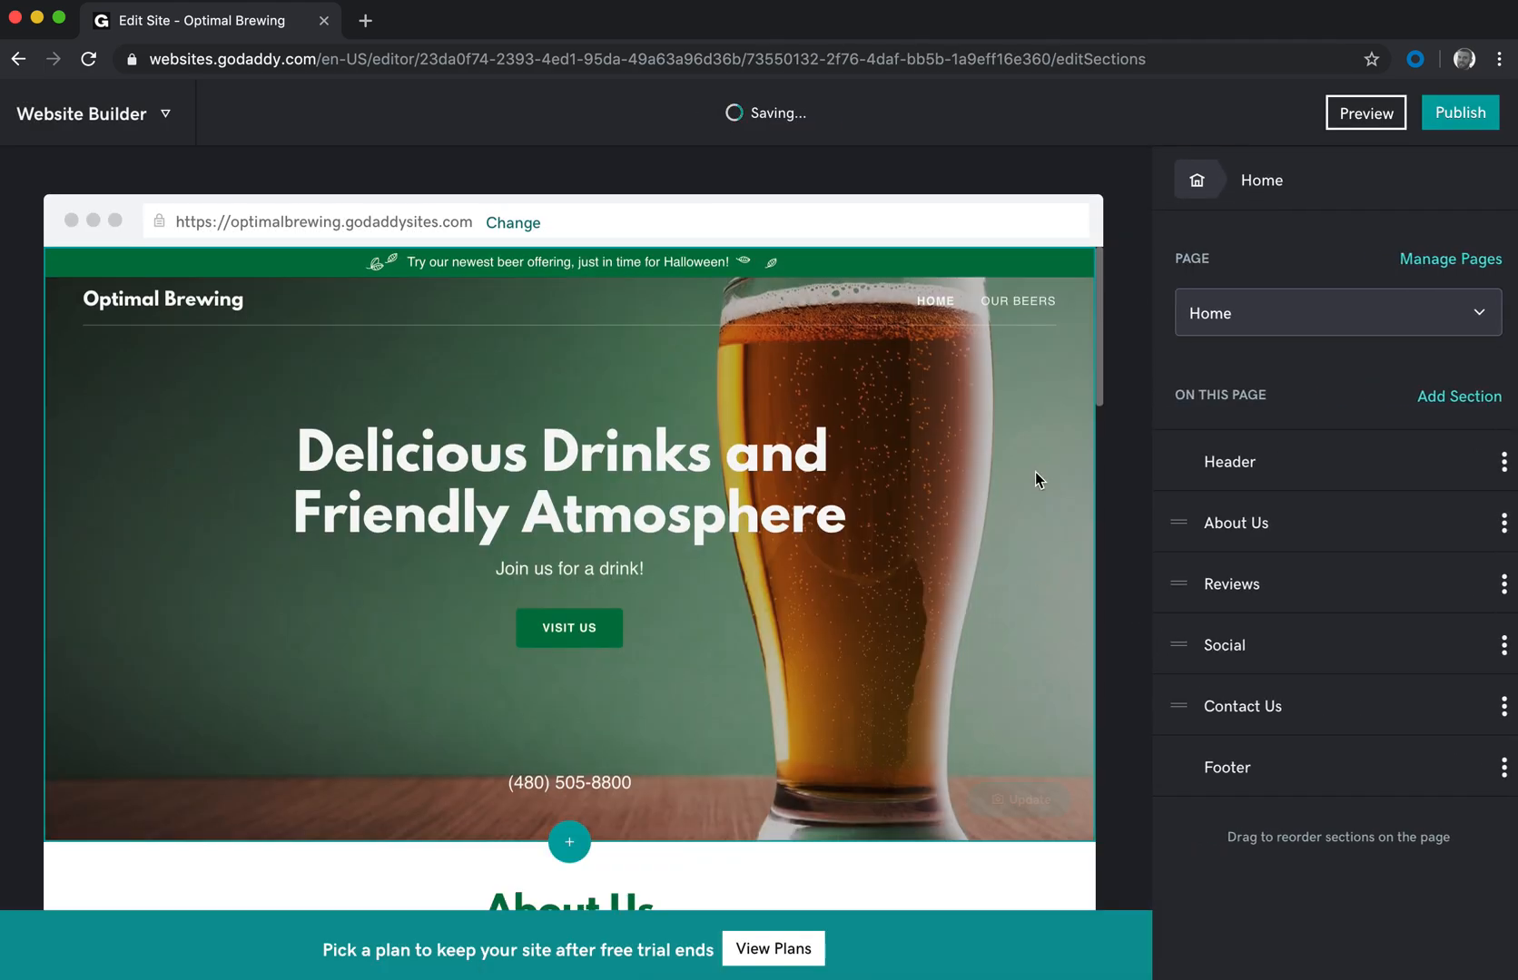
click(1199, 184)
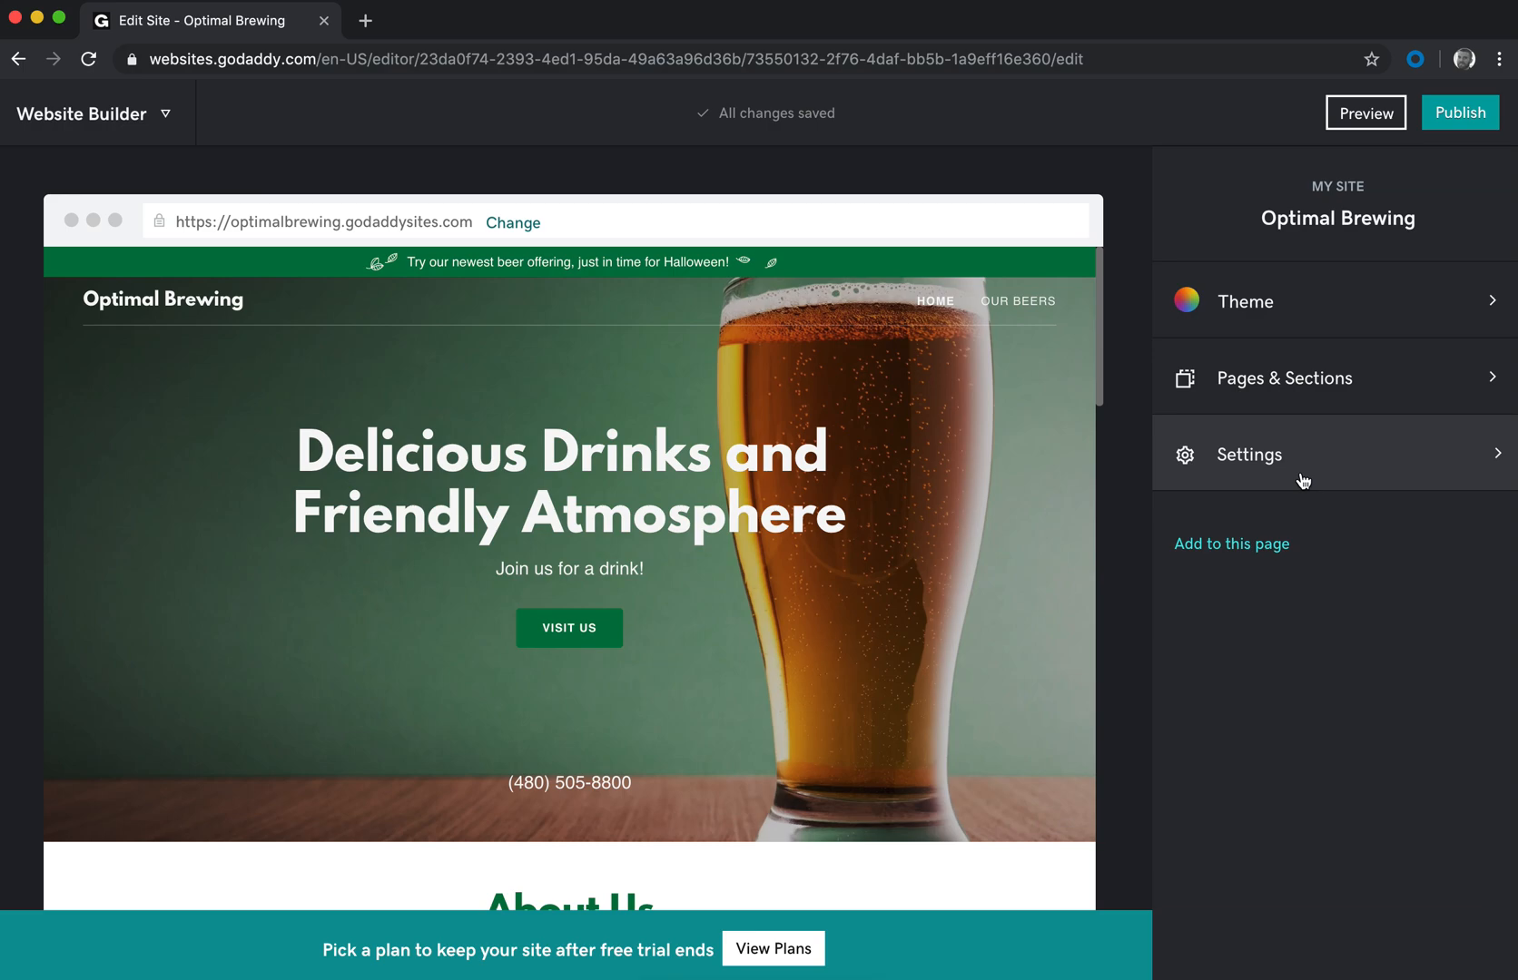
click(75, 113)
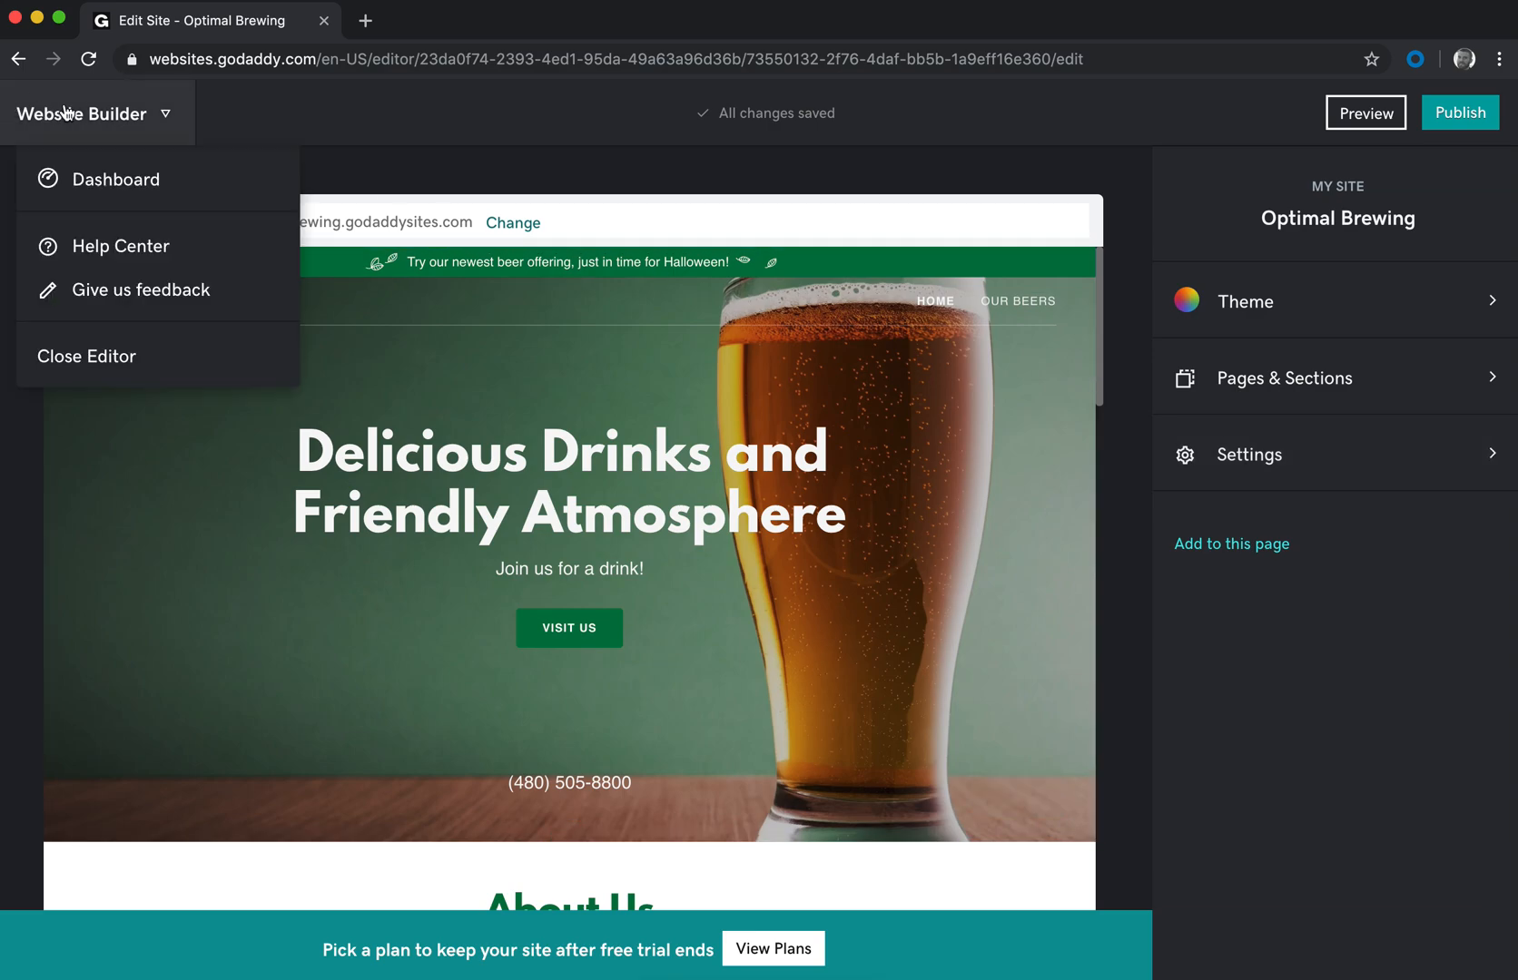
click(88, 187)
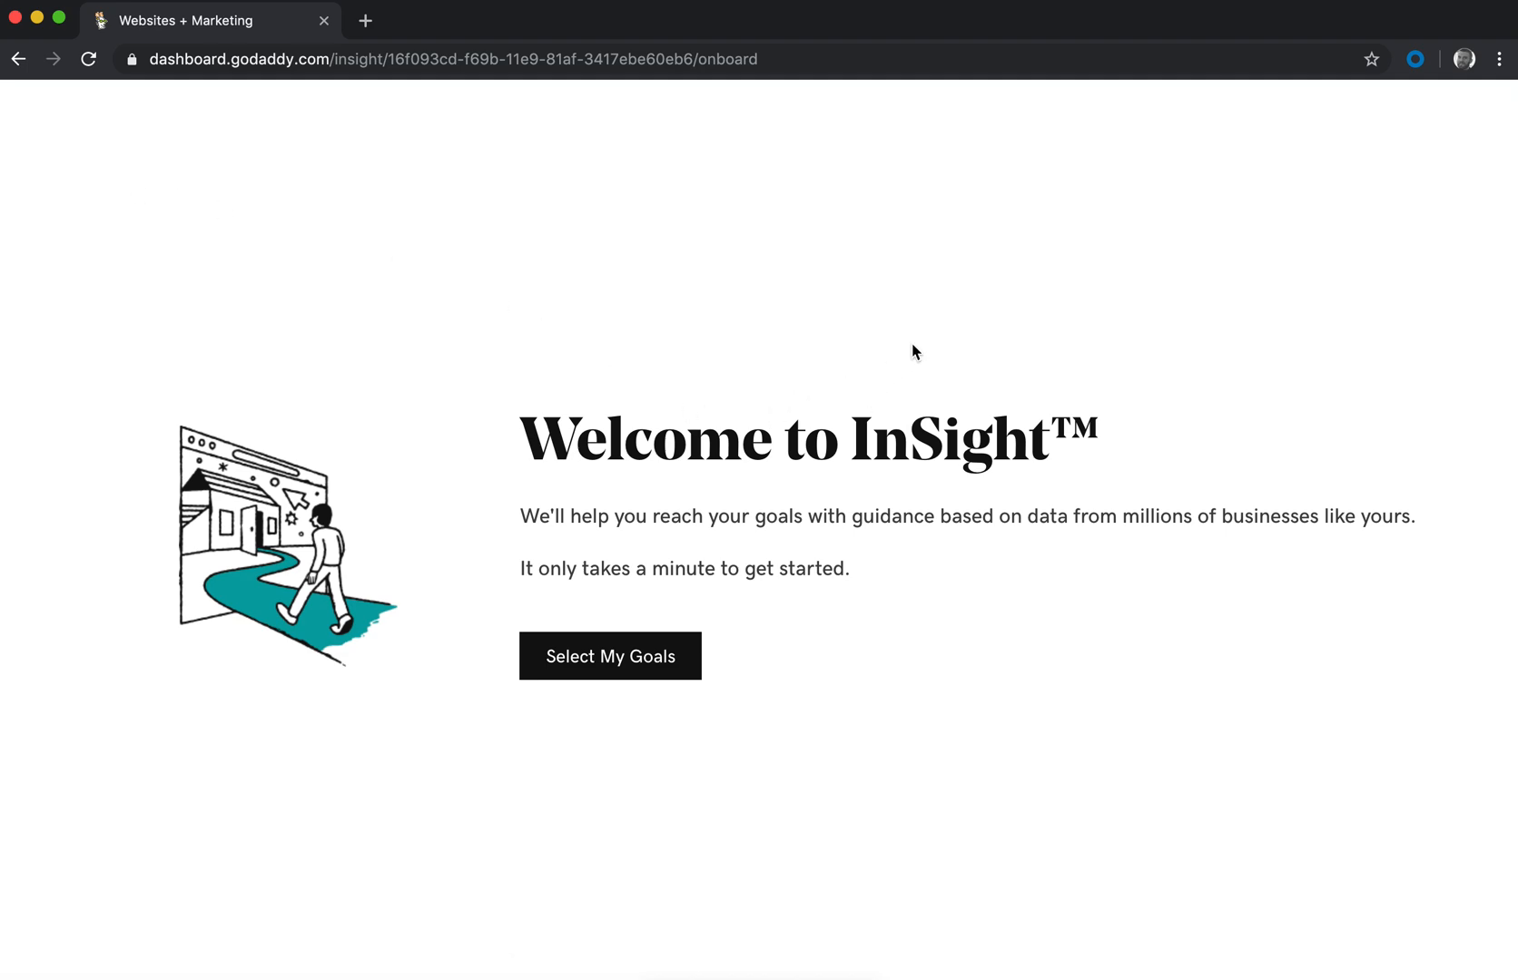
Step: Create the InSight action plan with the goals "Show up everywhere that matters" and "Attract in-person customers", and open it
click(666, 657)
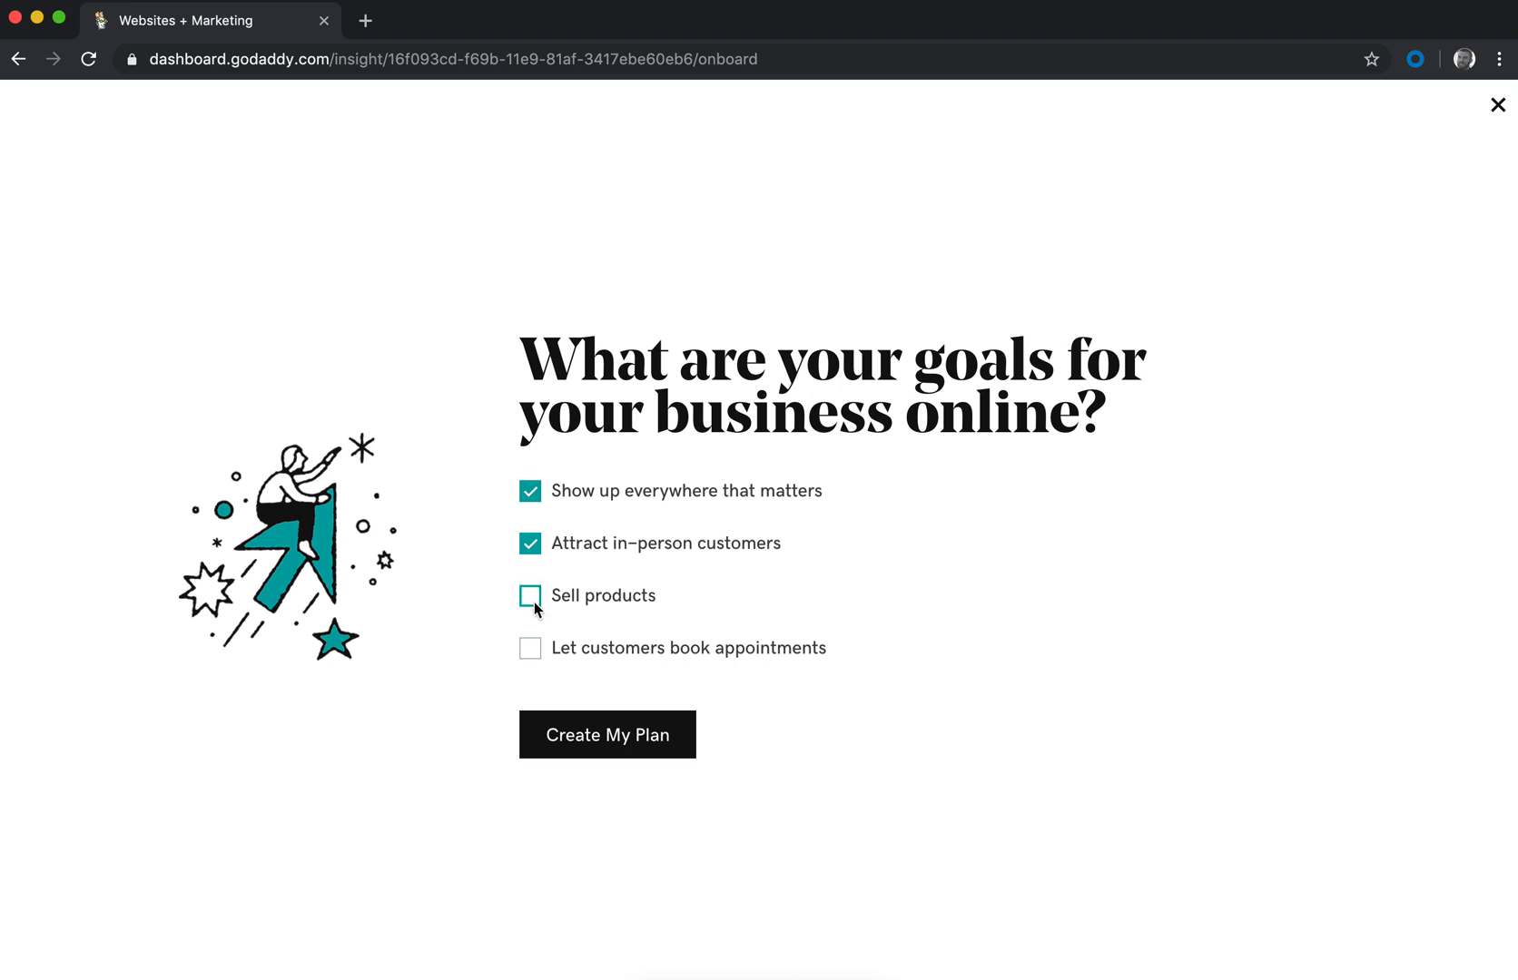
click(623, 734)
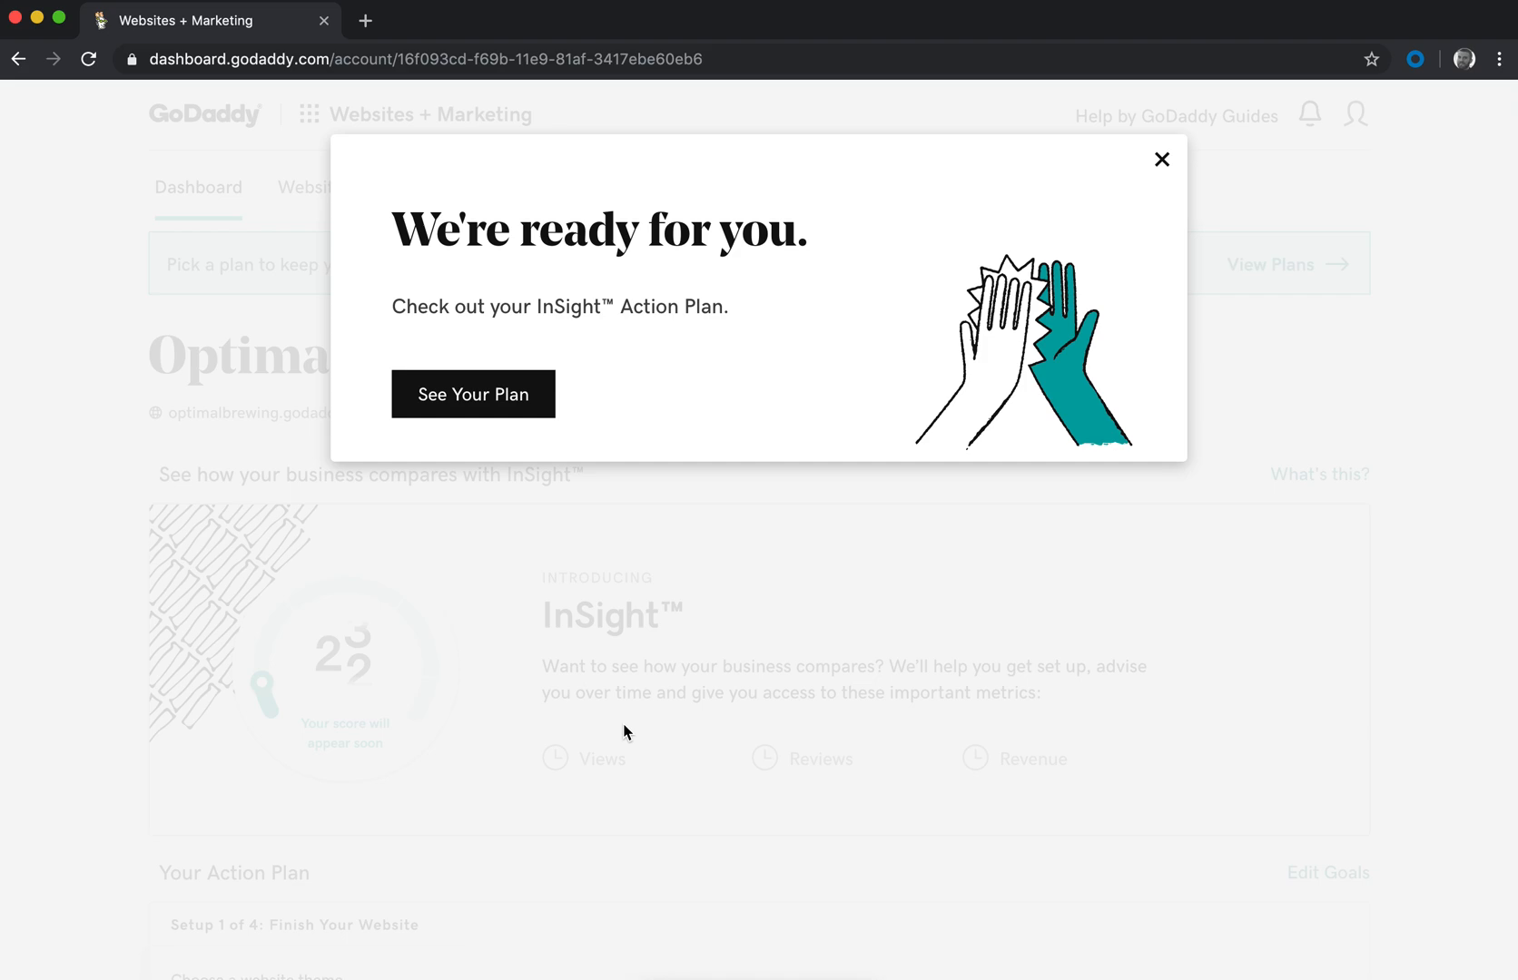
click(494, 399)
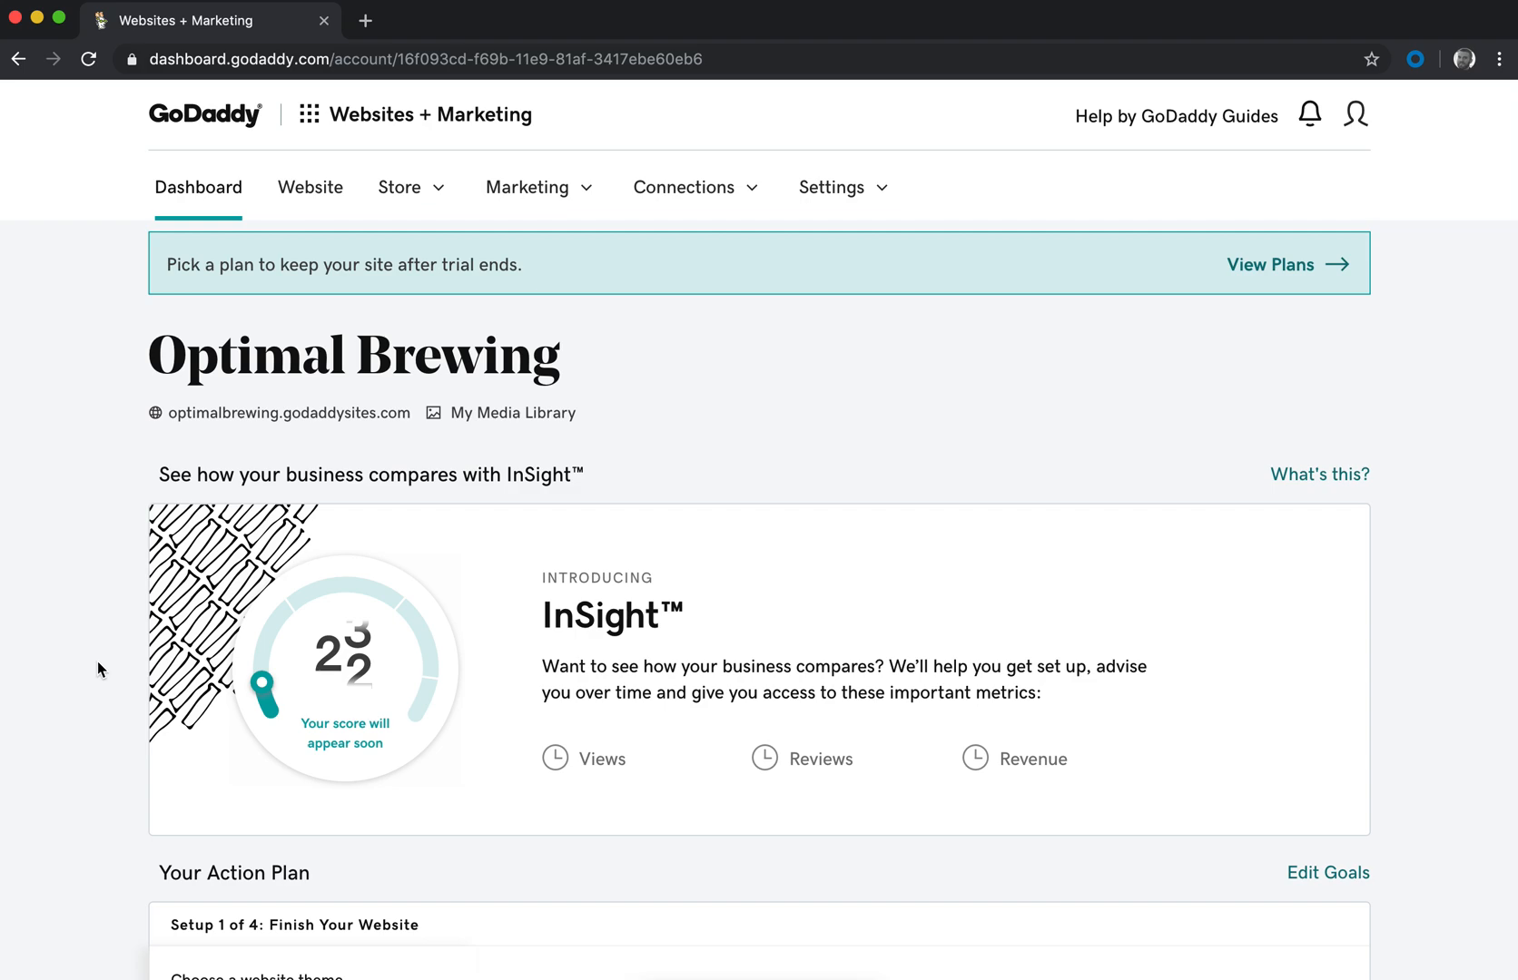
Step: Examine the action plan's Finish Your Website tasks, including the contact form and publishing tasks
scroll(97, 661, down, 3)
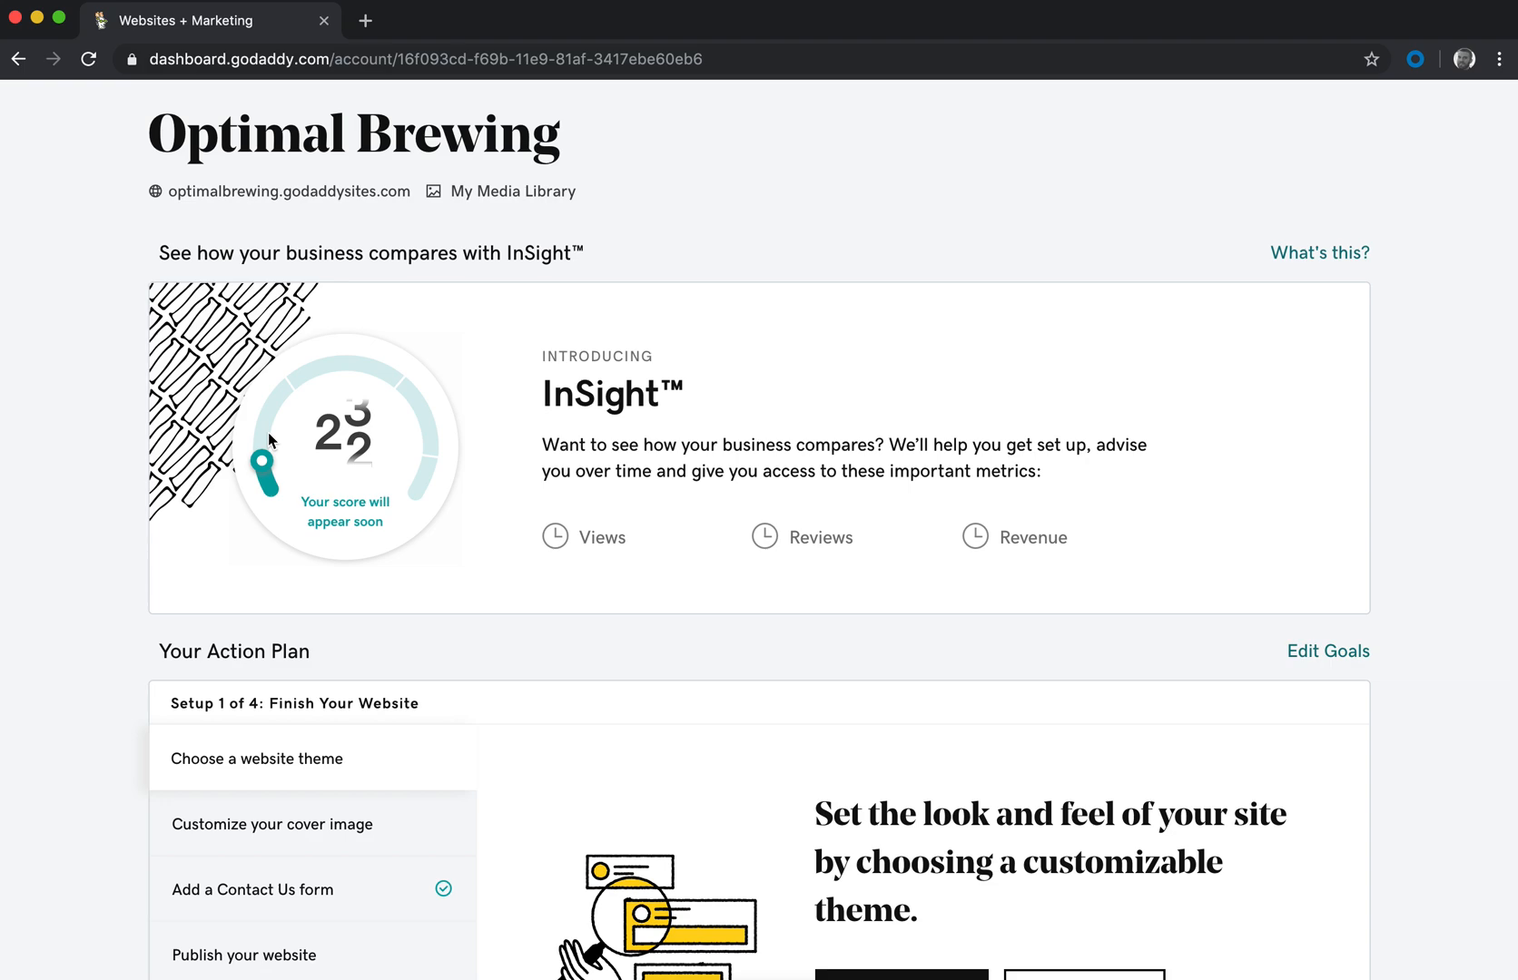
scroll(268, 440, down, 4)
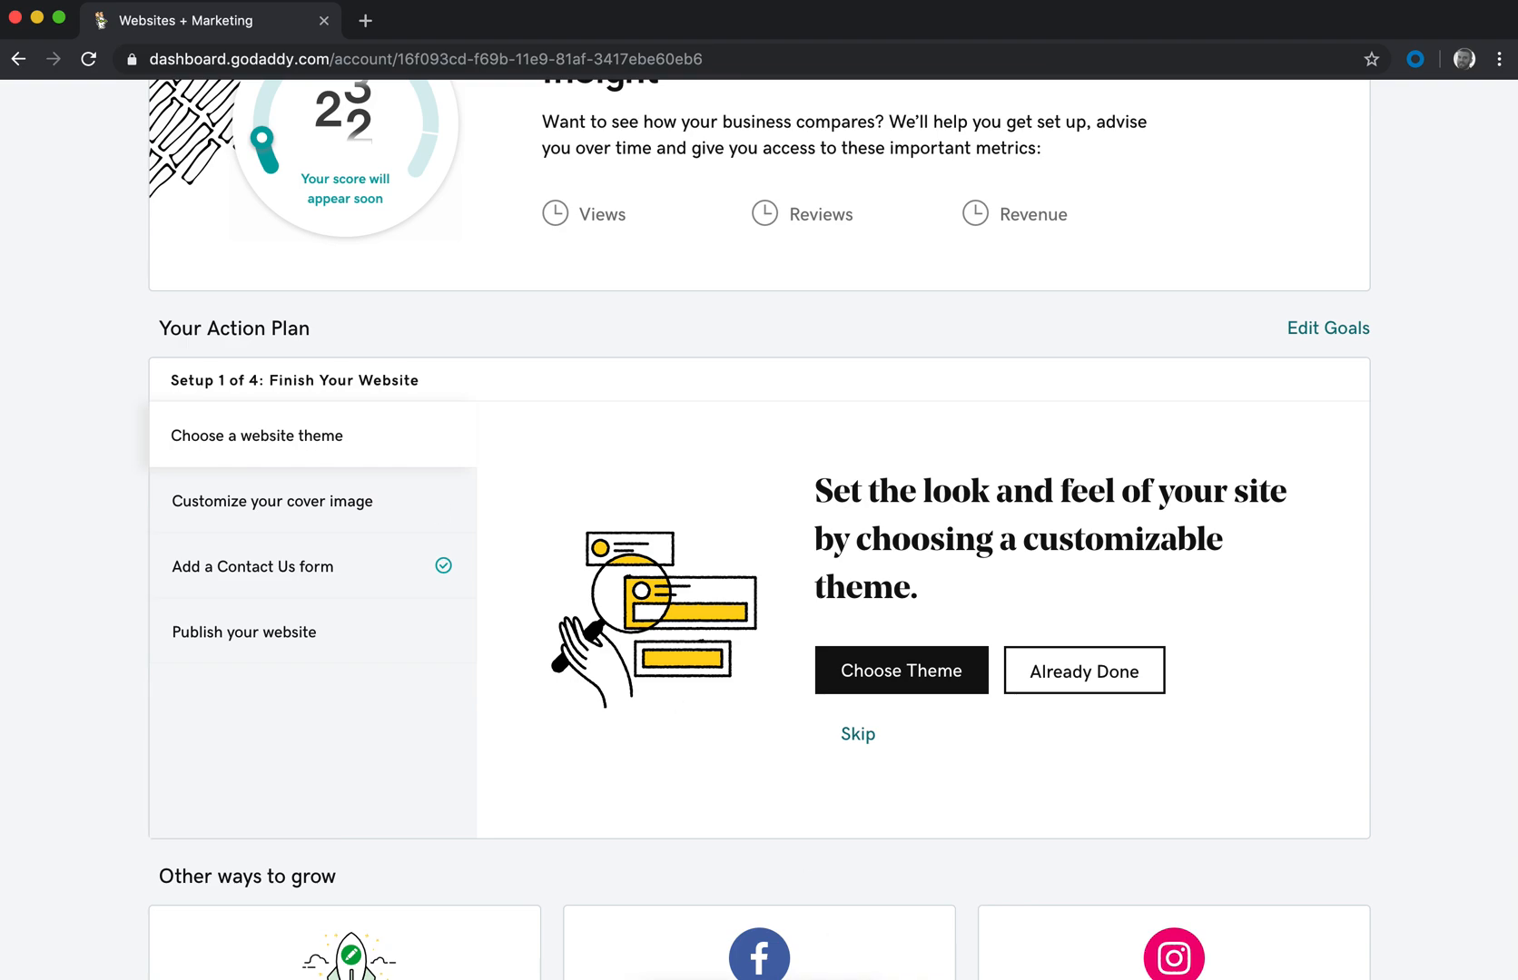
click(502, 594)
click(322, 525)
click(316, 581)
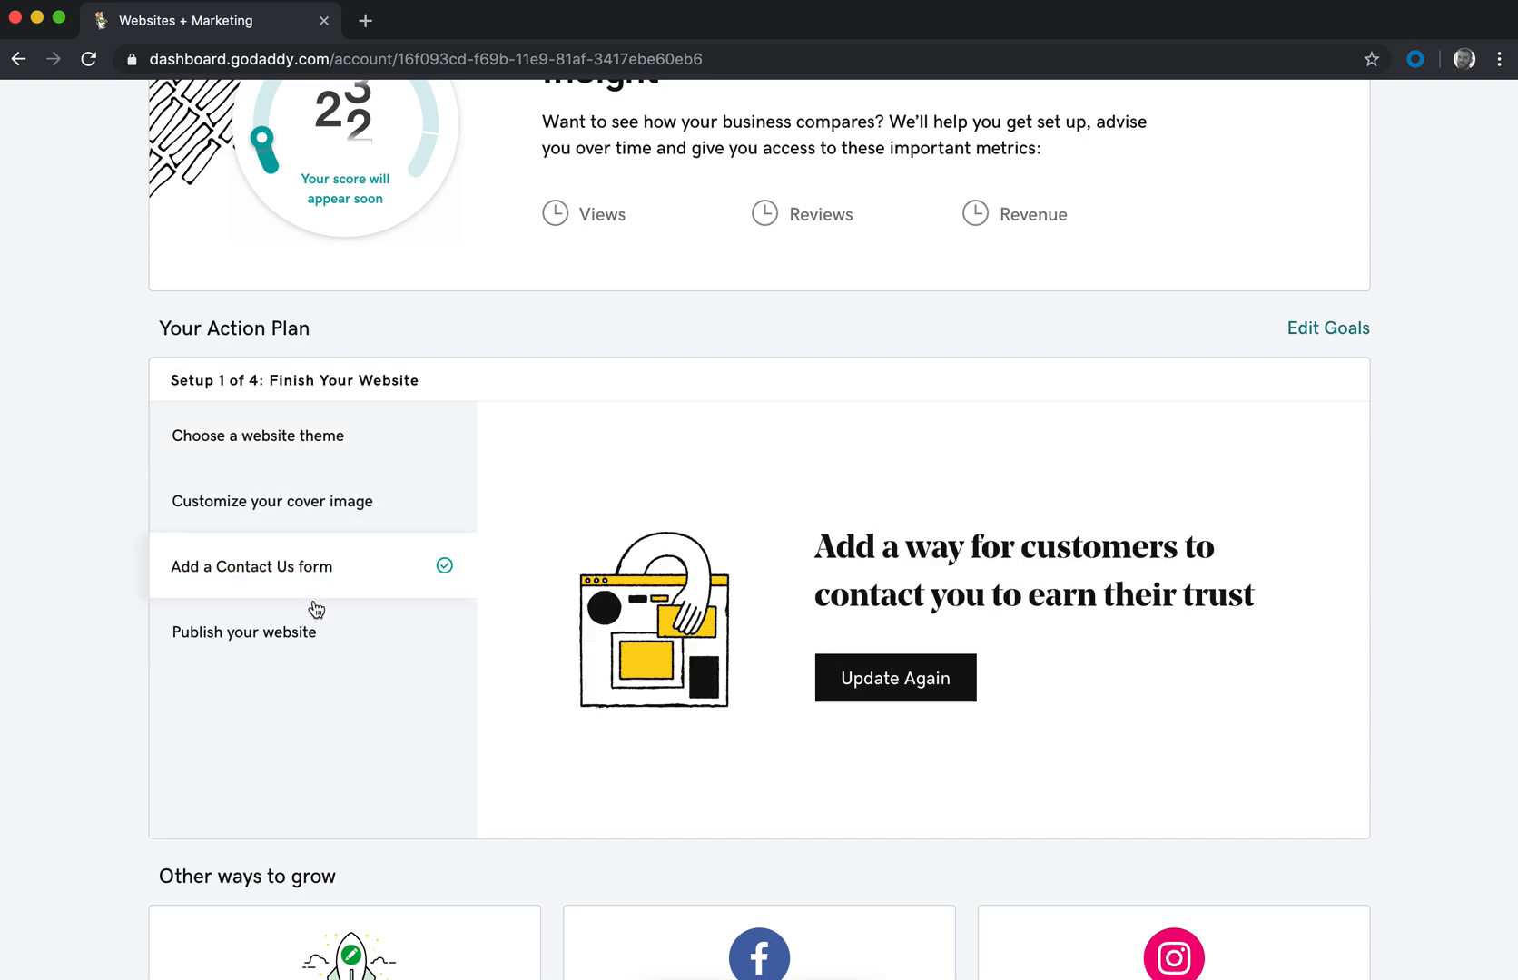
click(311, 631)
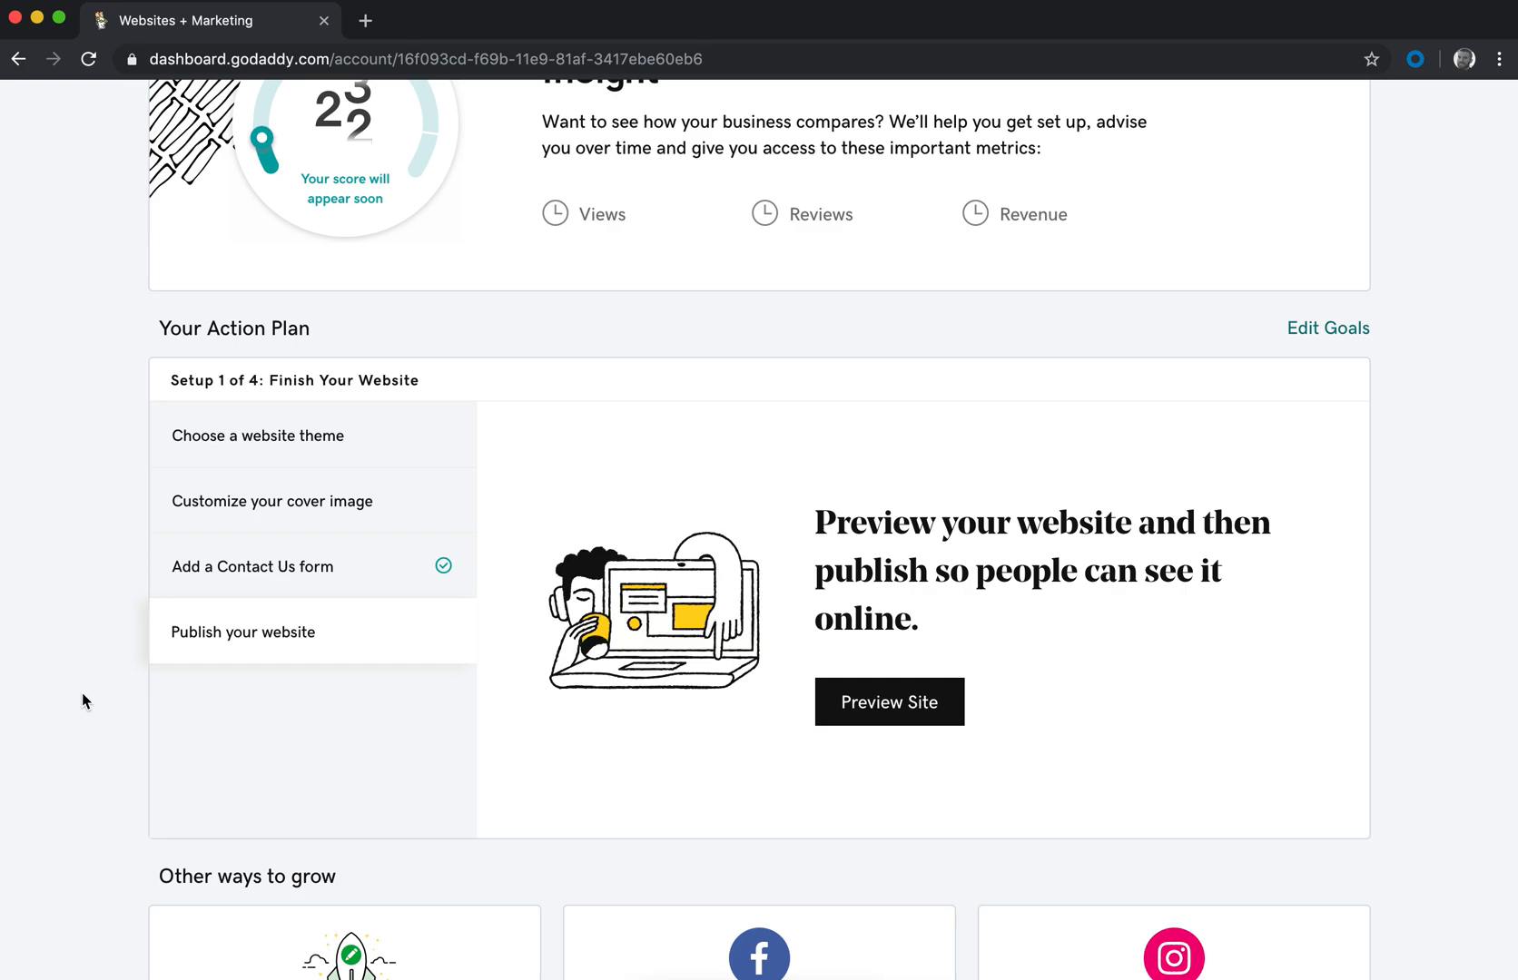
Step: Look through the suggestions under Other ways to grow on the dashboard, and return to the dashboard's start
scroll(82, 693, down, 4)
scroll(82, 692, down, 2)
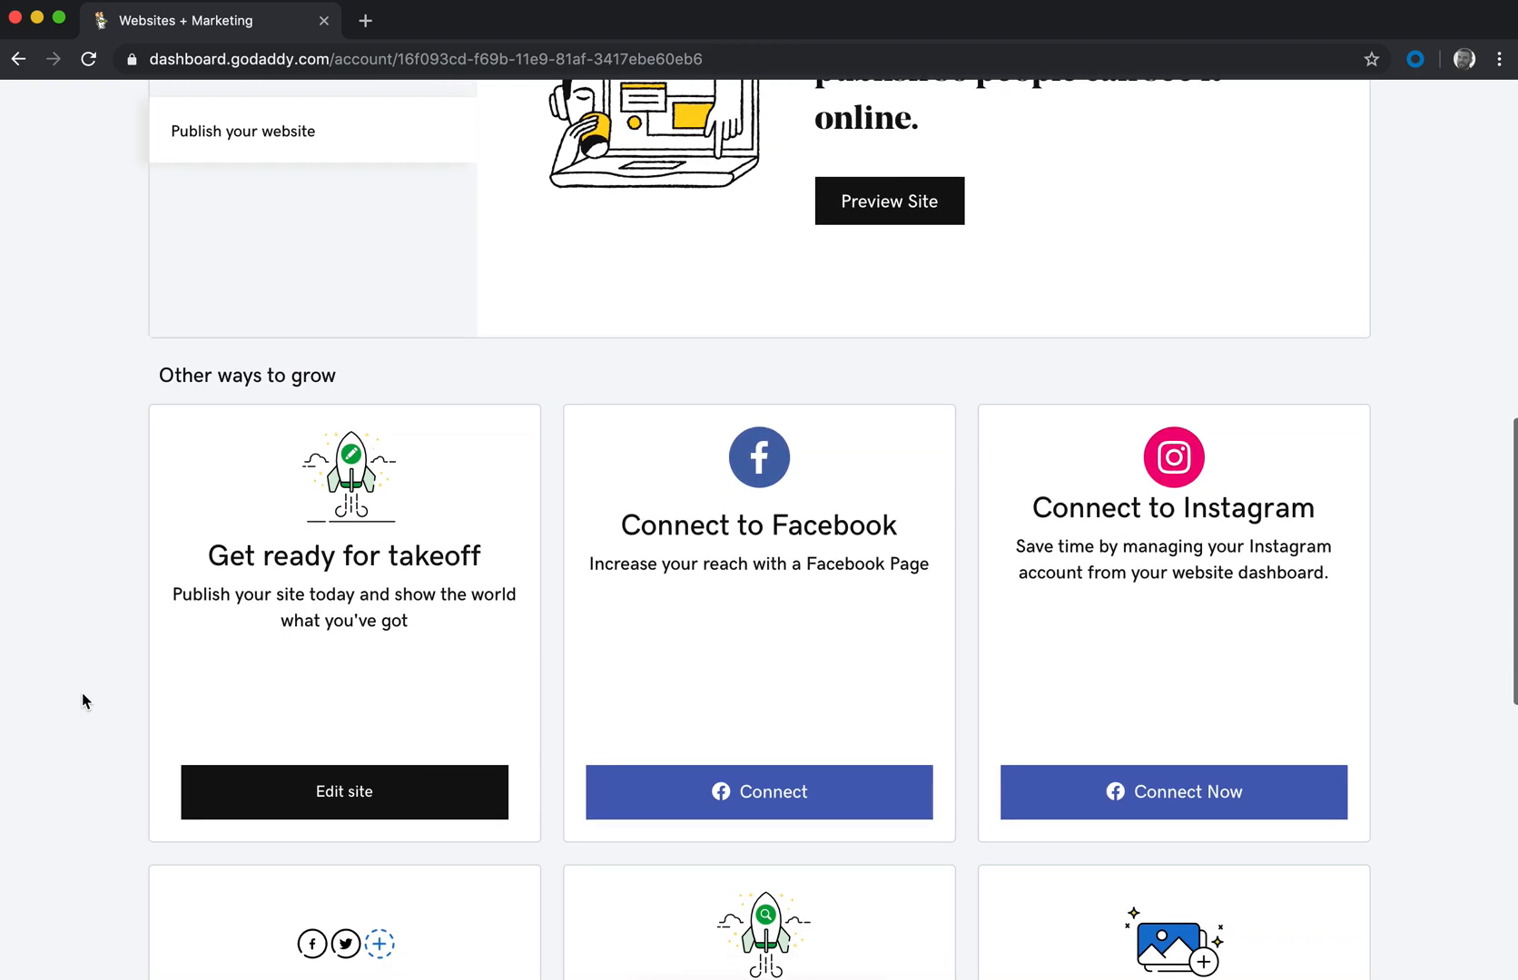
scroll(83, 695, down, 2)
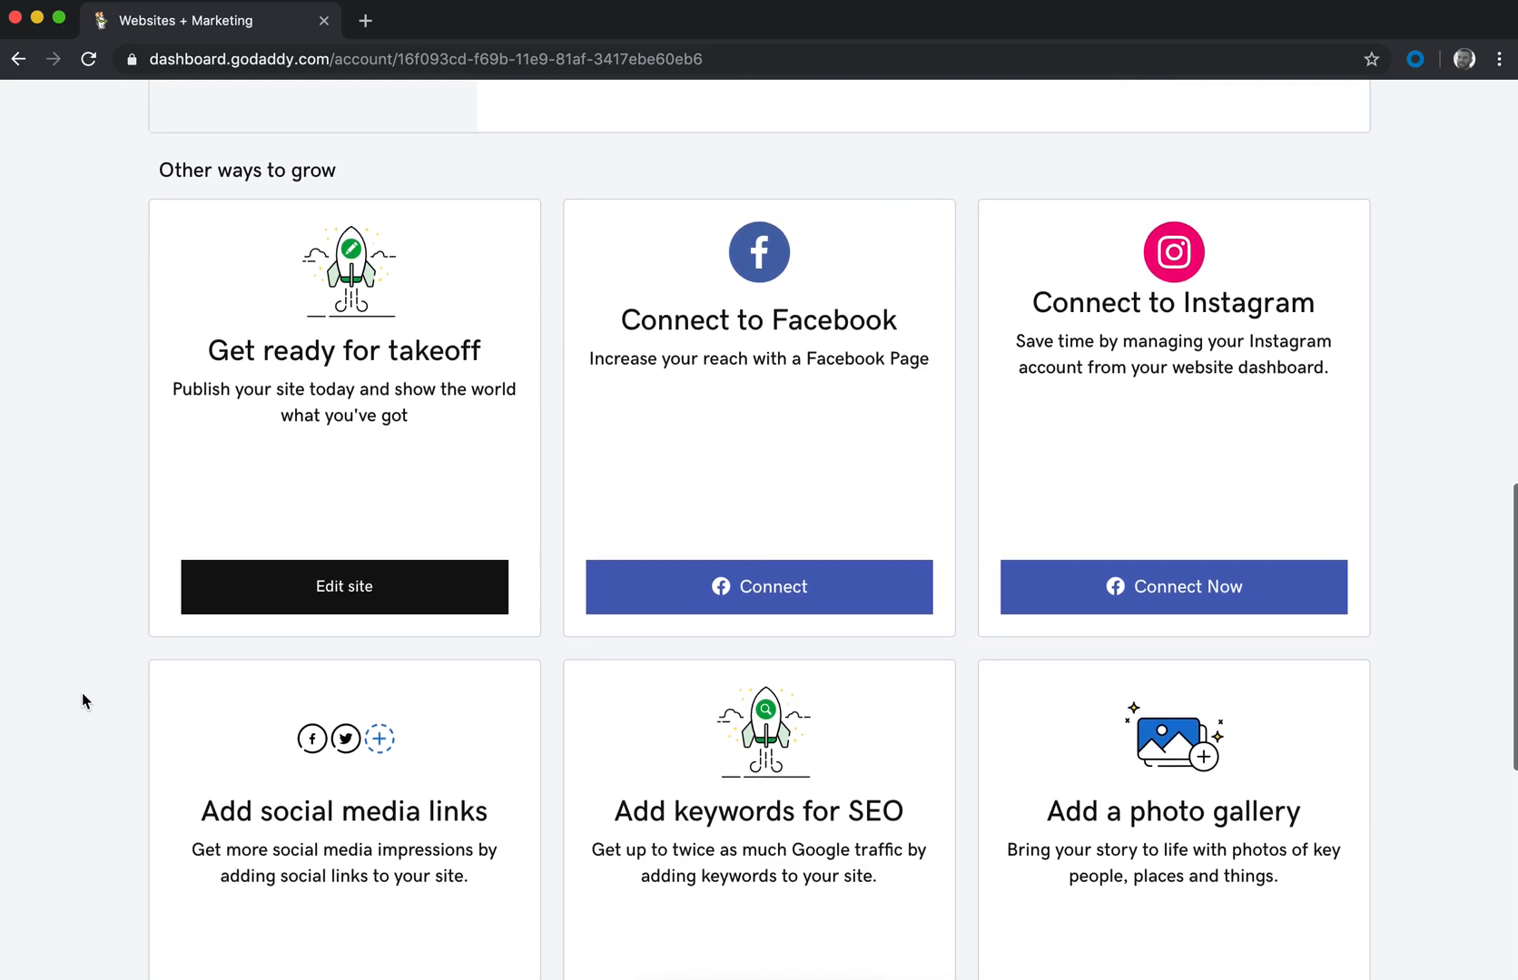
scroll(83, 701, down, 4)
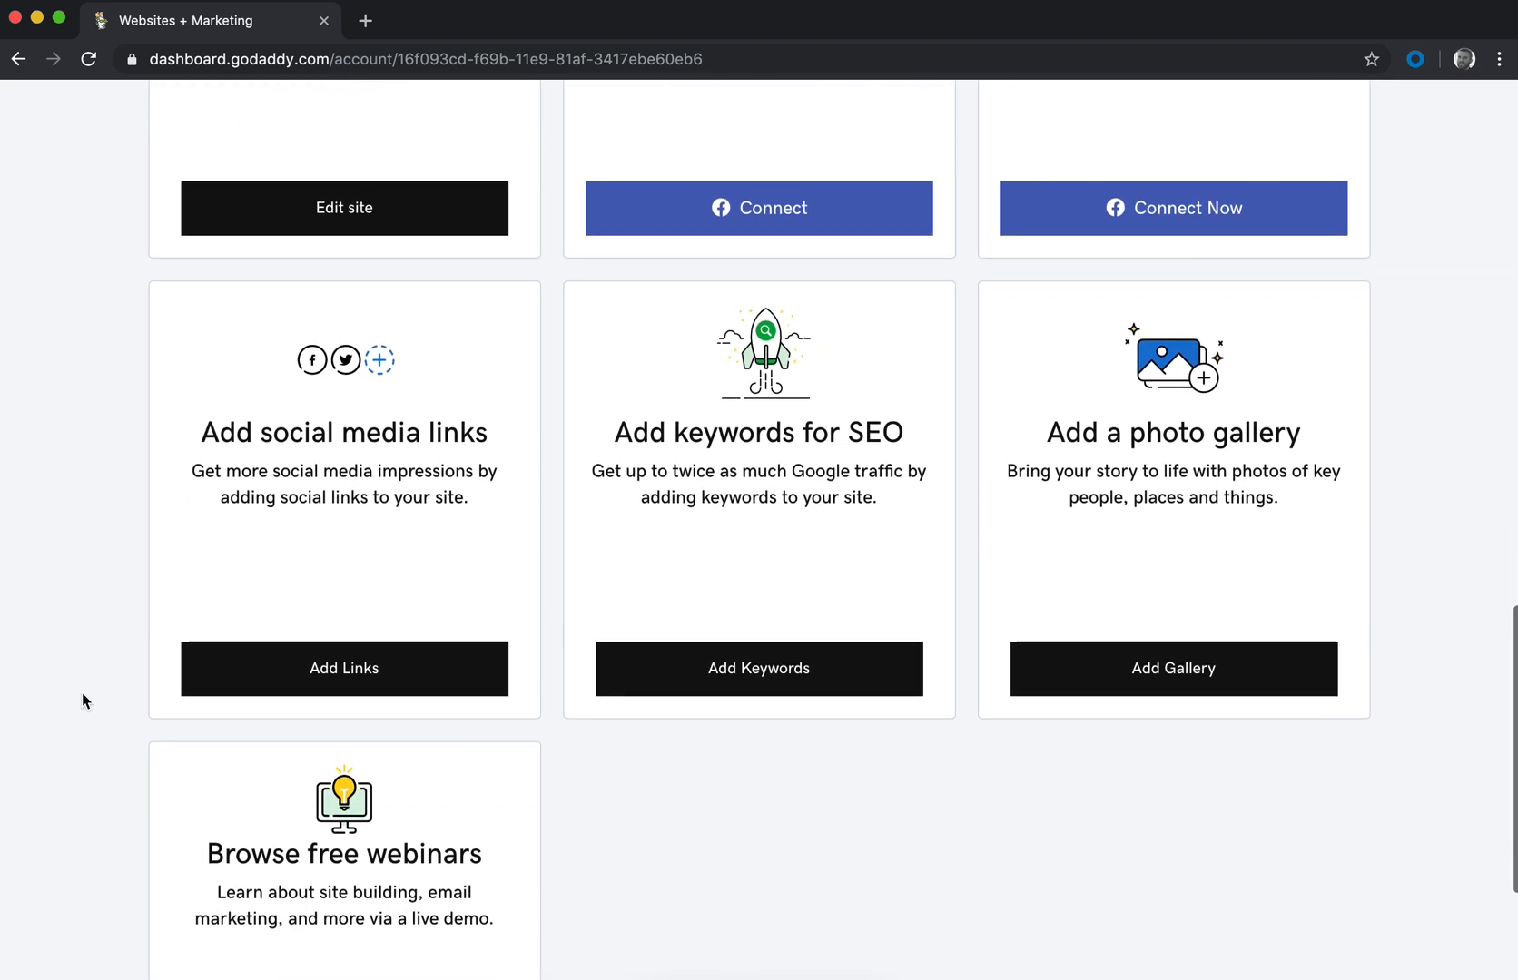
scroll(81, 701, down, 1)
scroll(82, 701, down, 1)
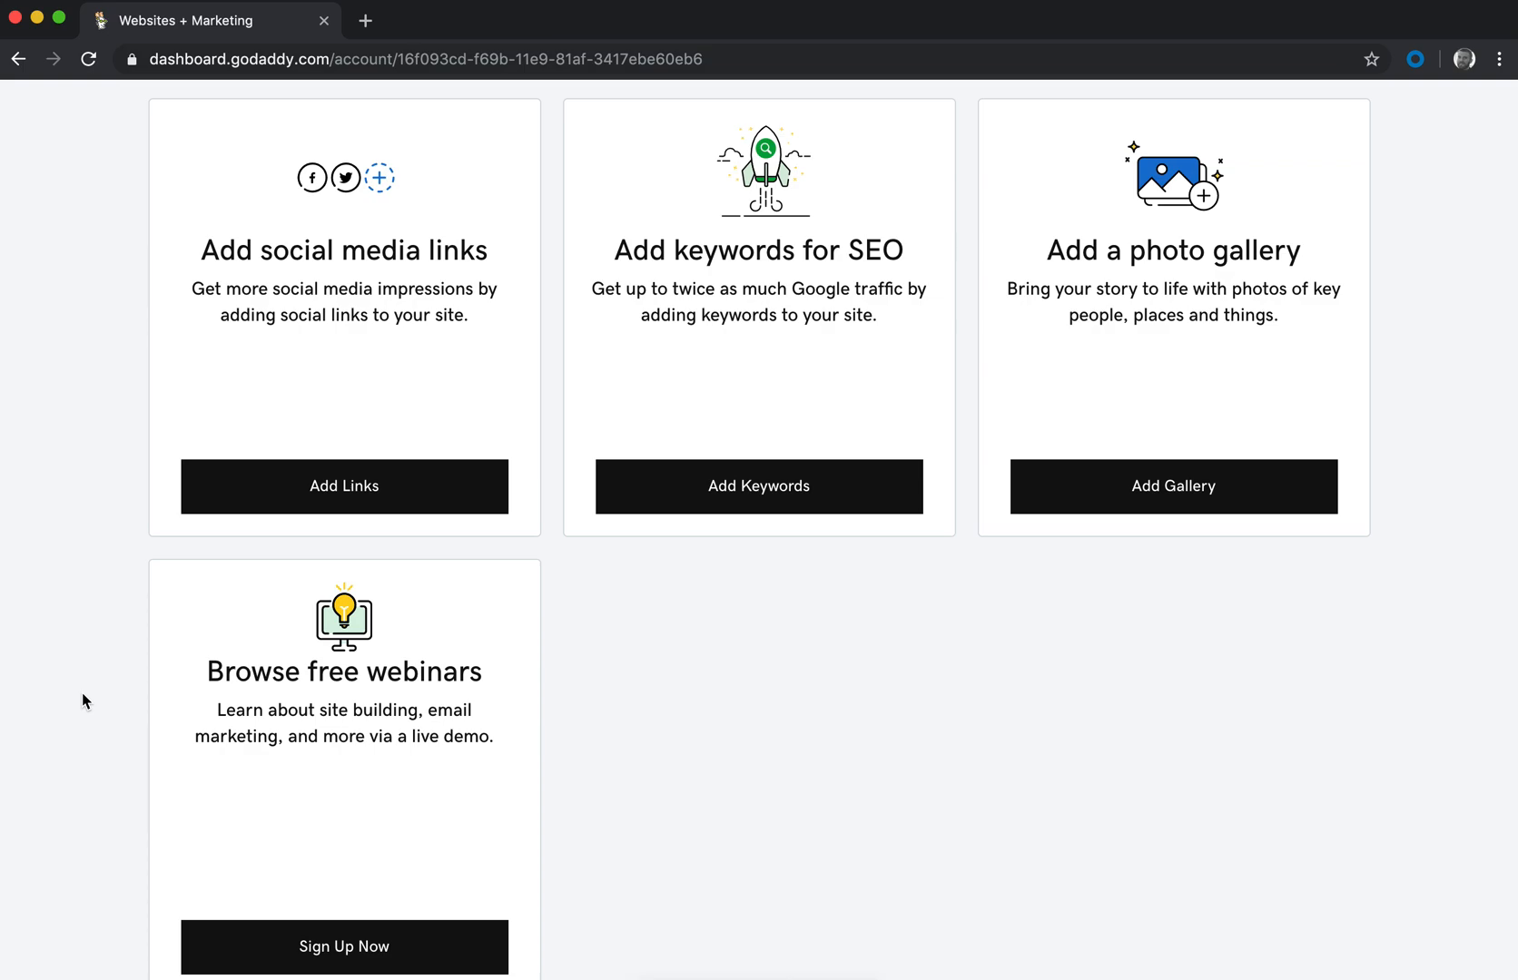
scroll(82, 692, up, 15)
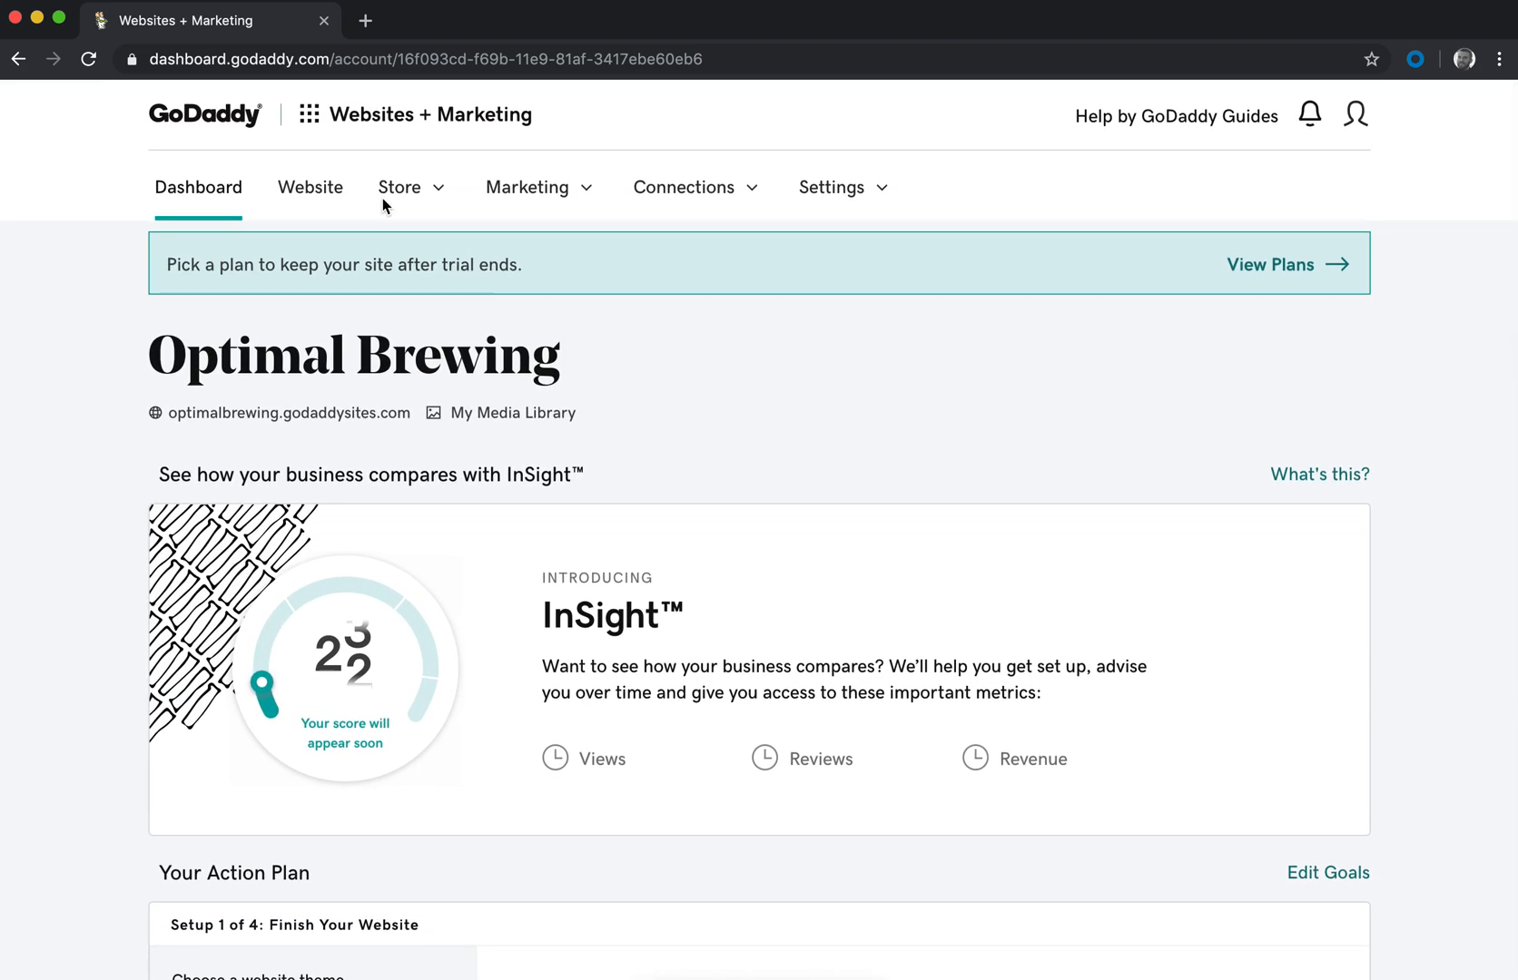
Step: Open the Optimal Brewing website for editing and go to its site settings
click(319, 198)
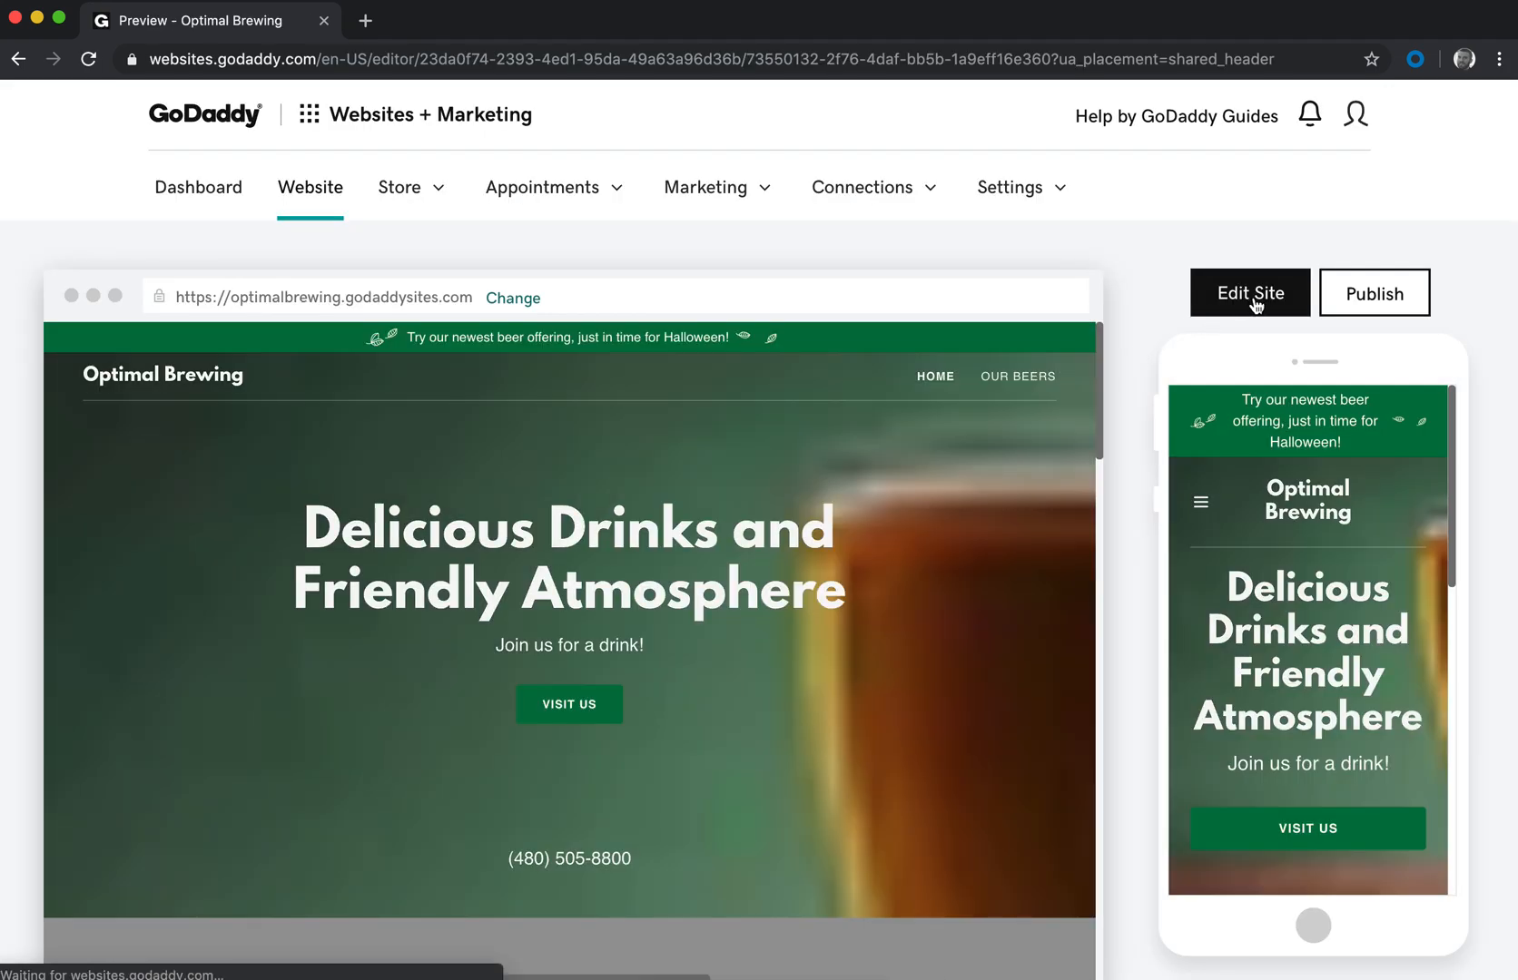
click(1255, 299)
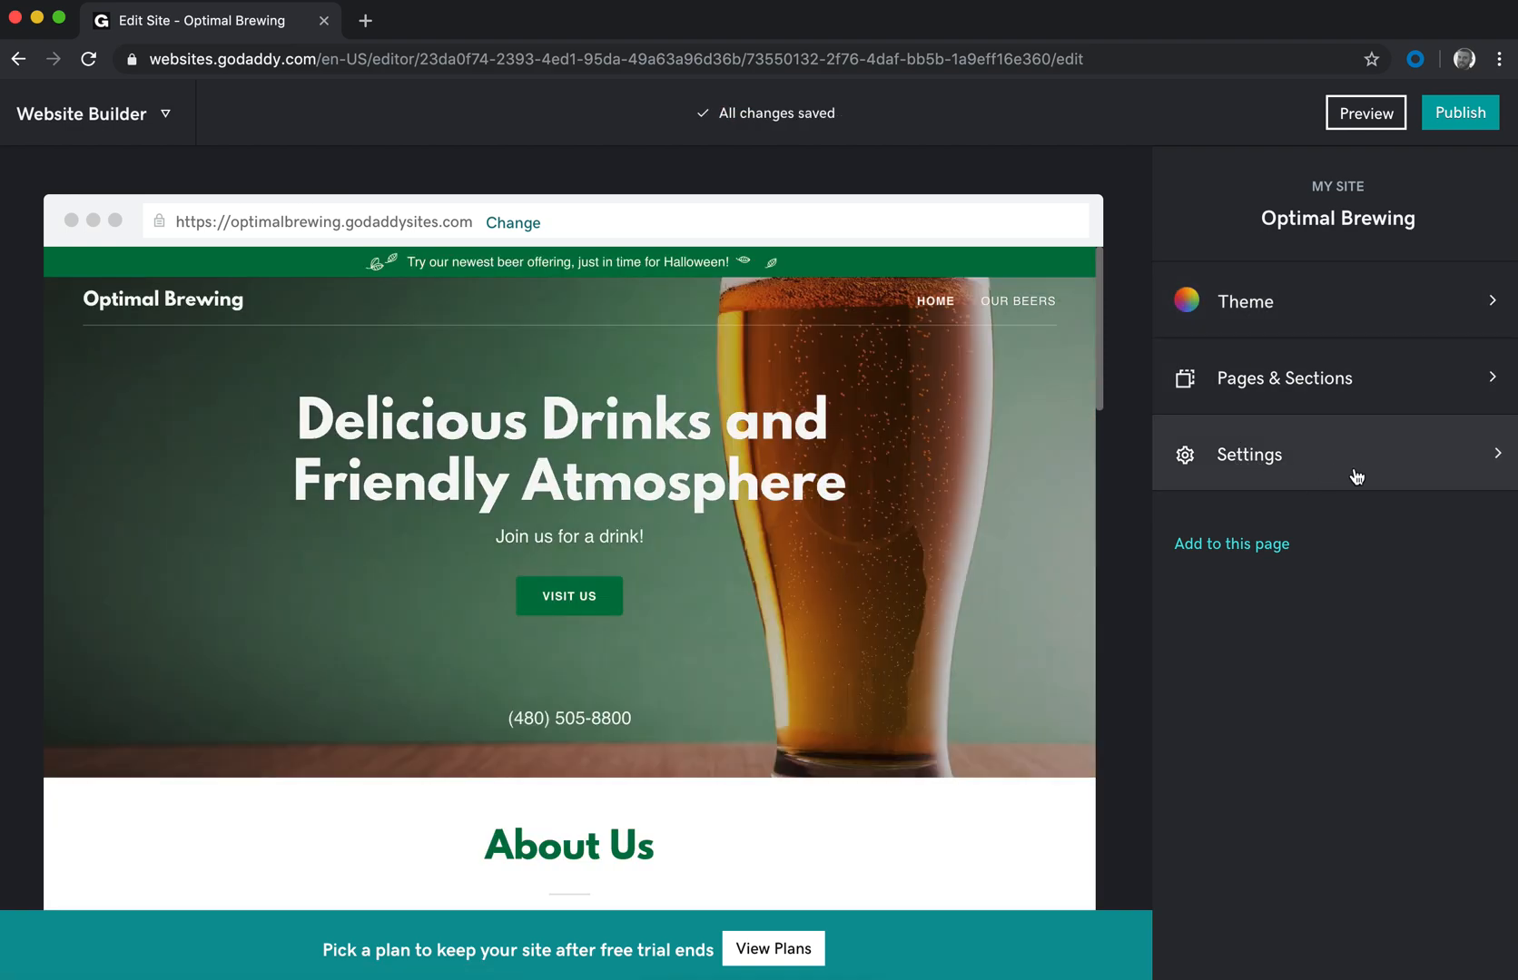
click(1356, 476)
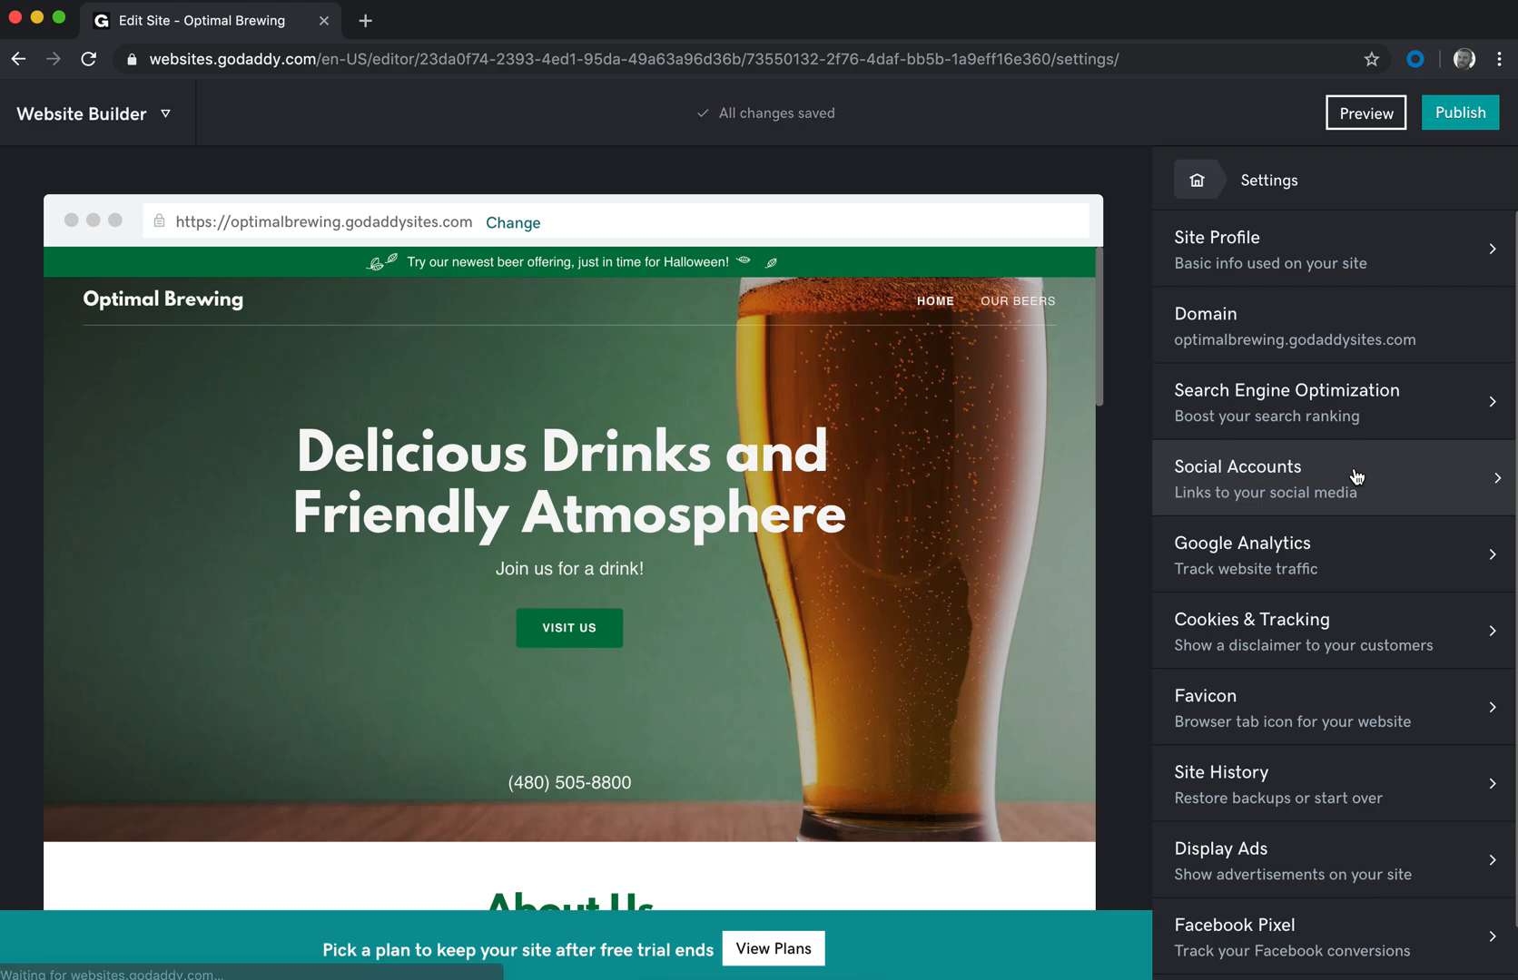
Step: Check the domain settings and the favicon upload options, and return to the settings overview
click(1380, 330)
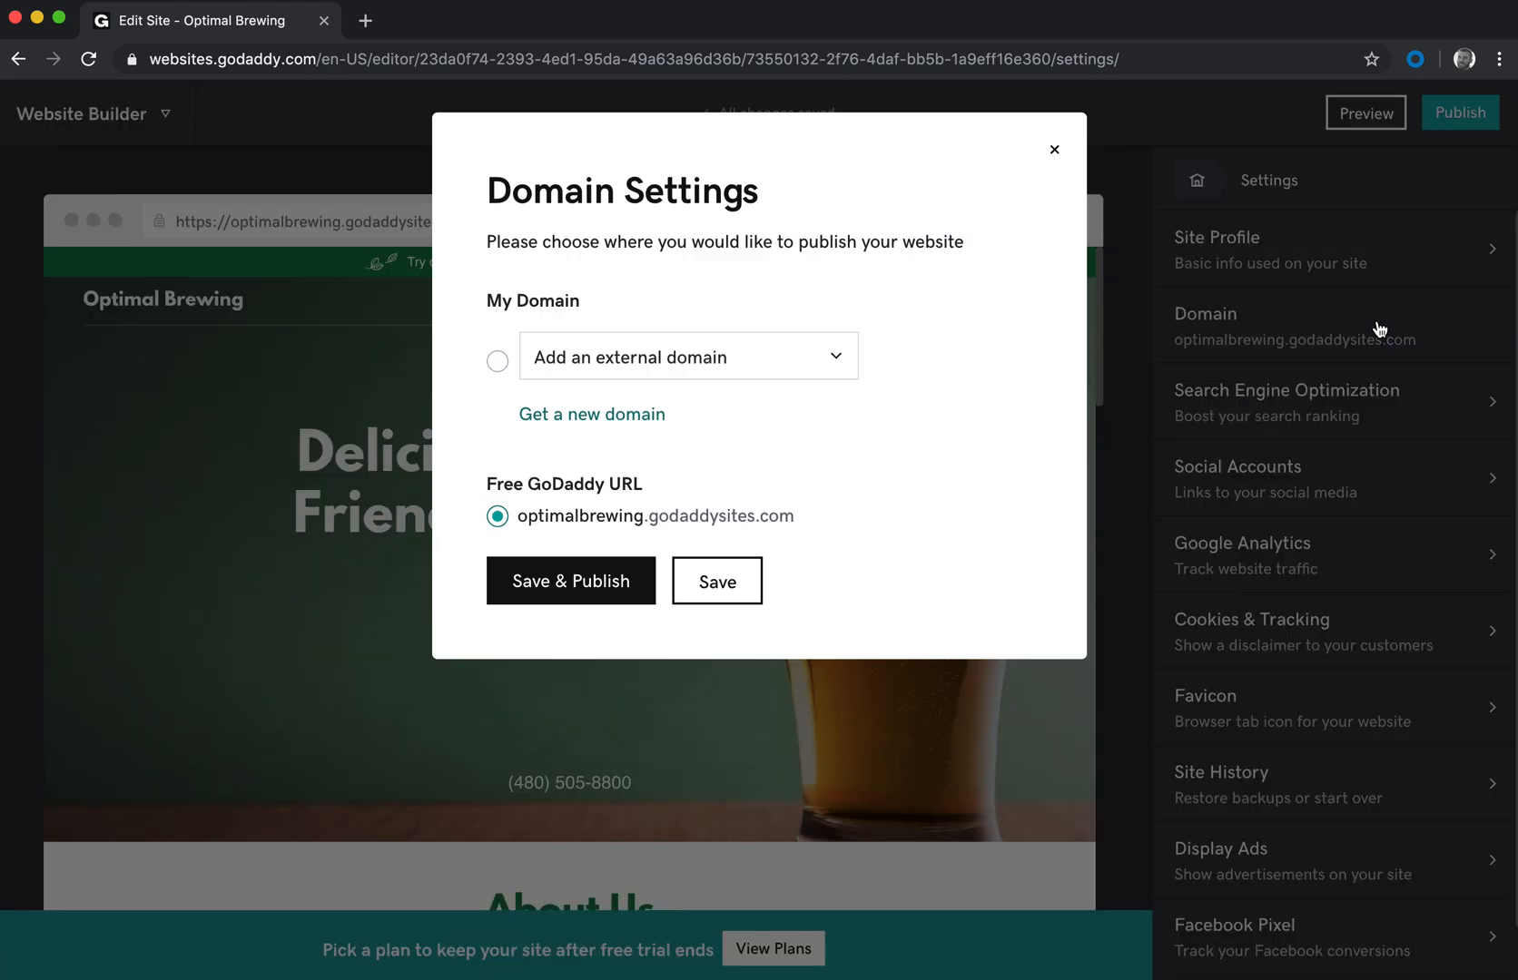
click(1054, 150)
scroll(1248, 699, down, 2)
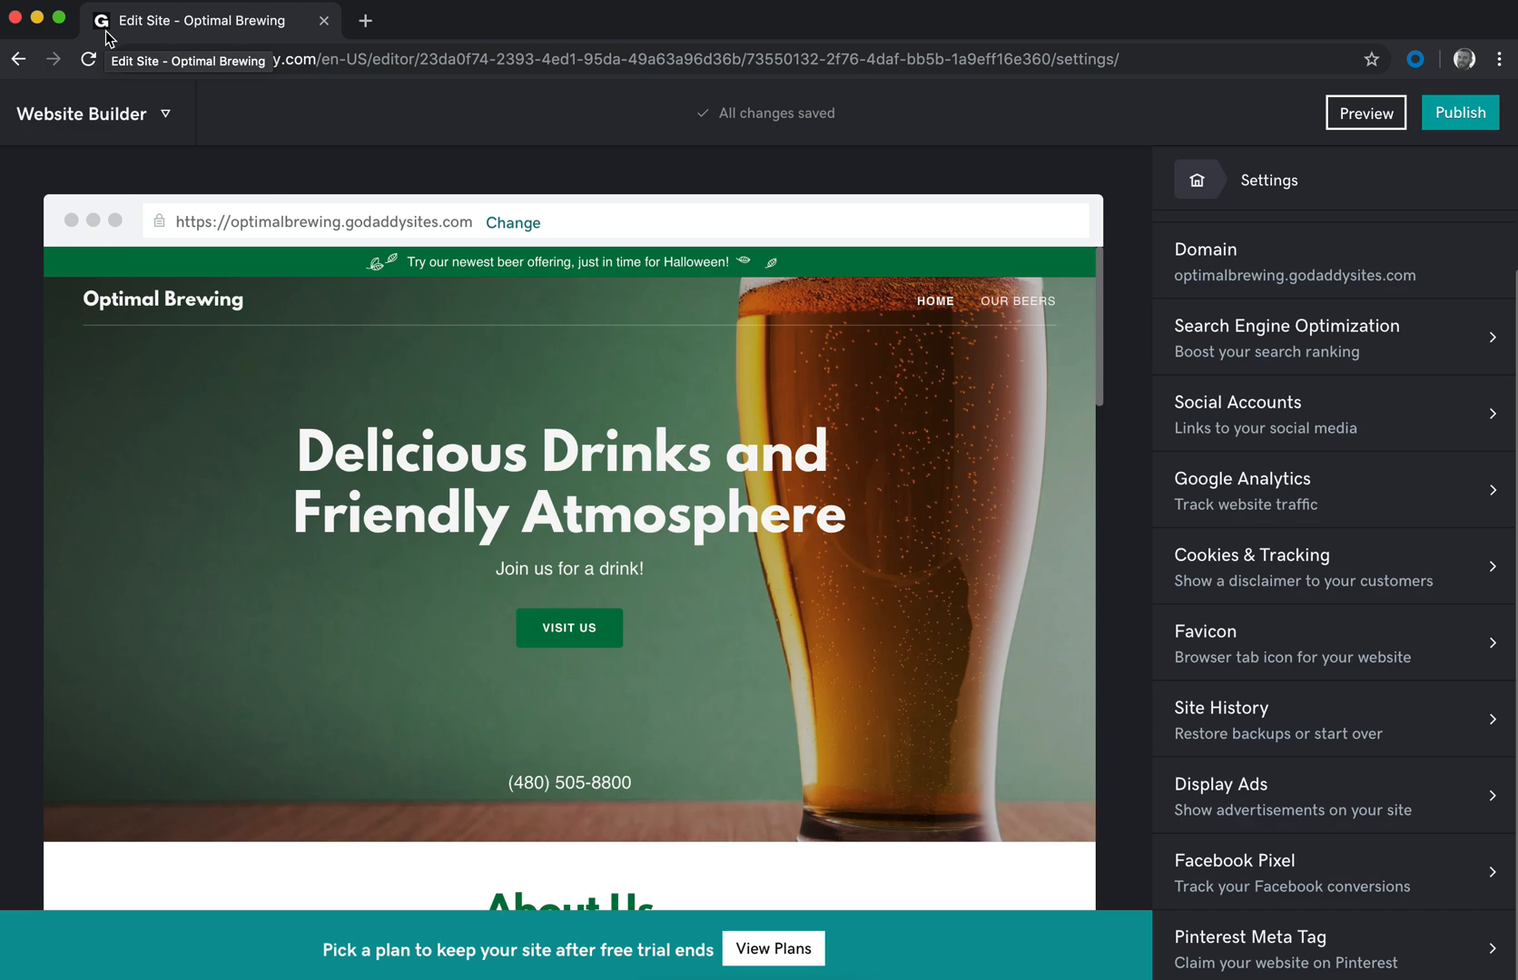
click(1298, 645)
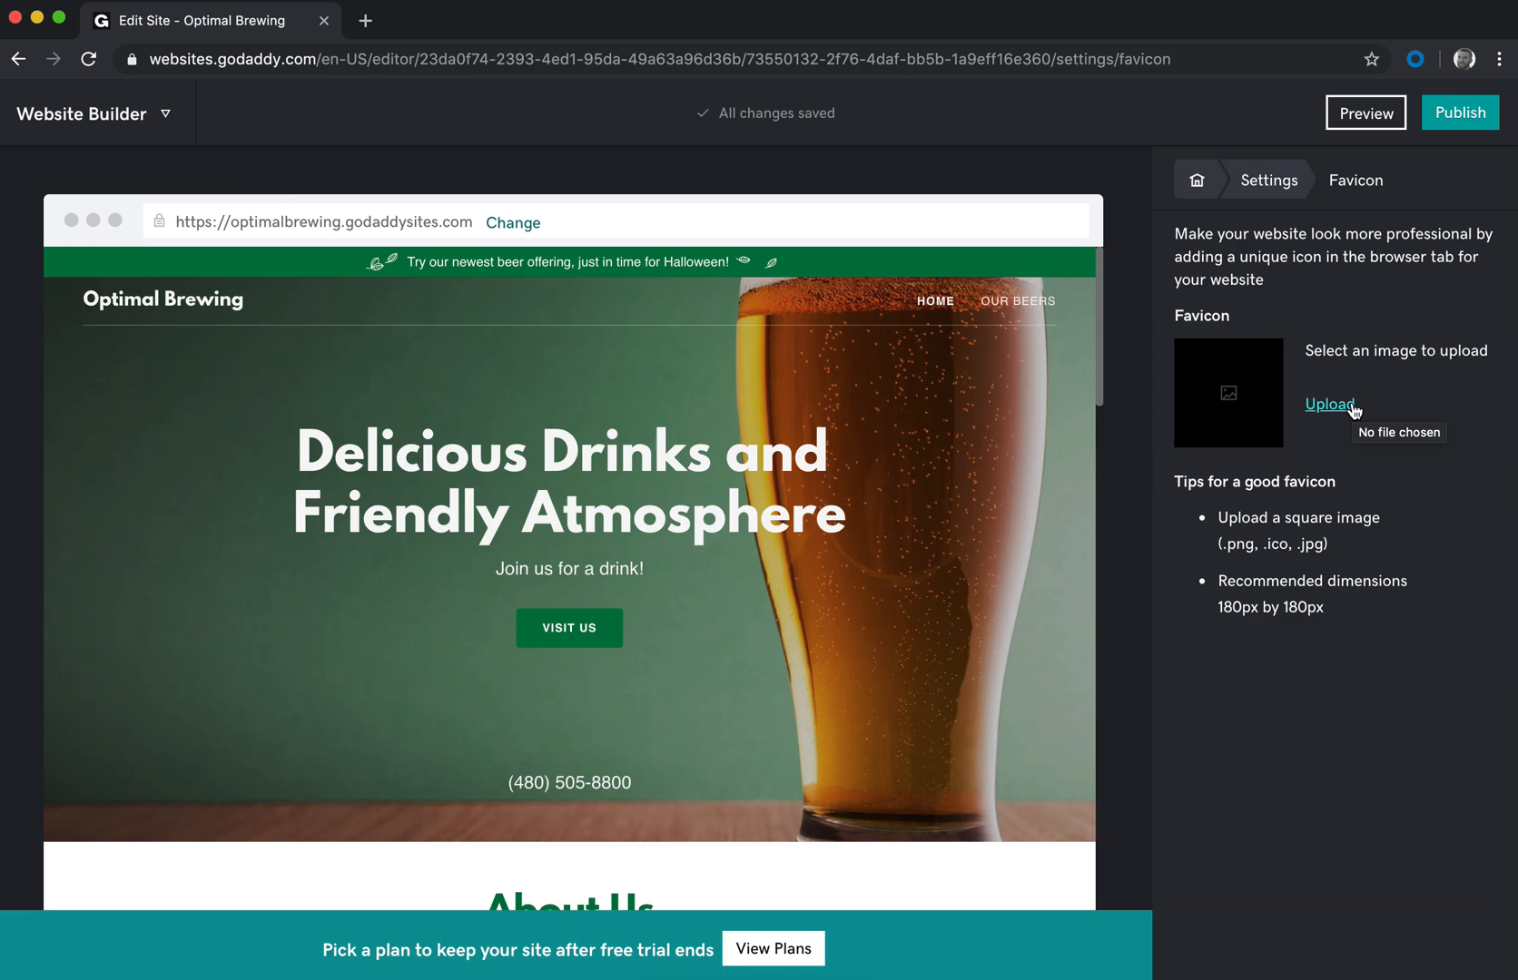
click(1273, 186)
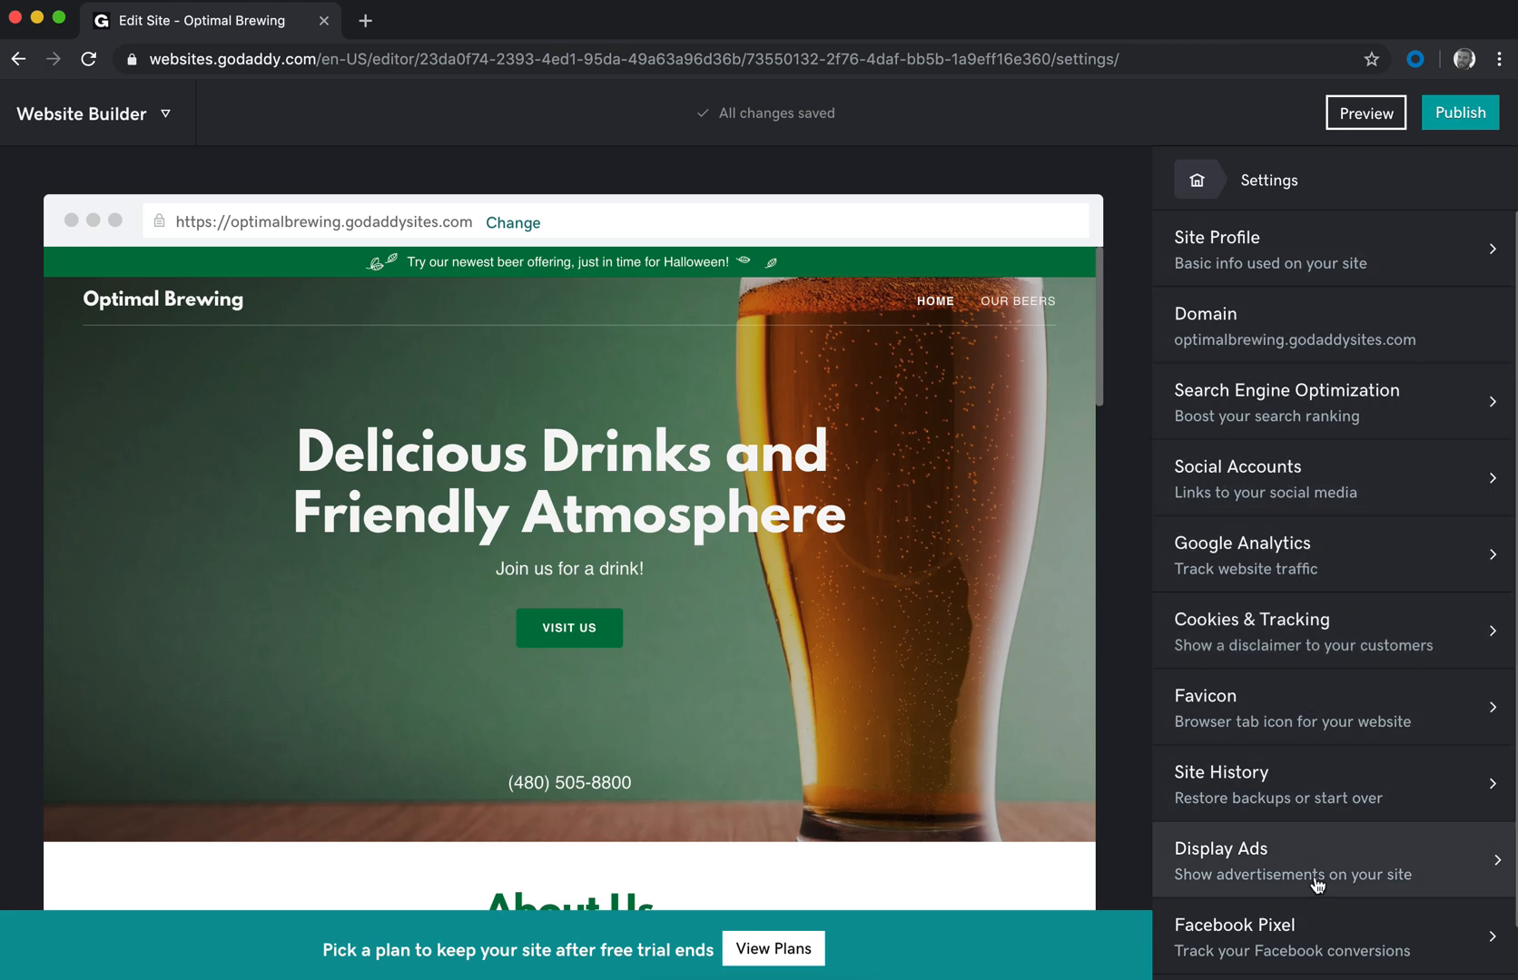
Step: Create a manual backup of the website in Site History and return to the settings overview
scroll(1317, 885, down, 1)
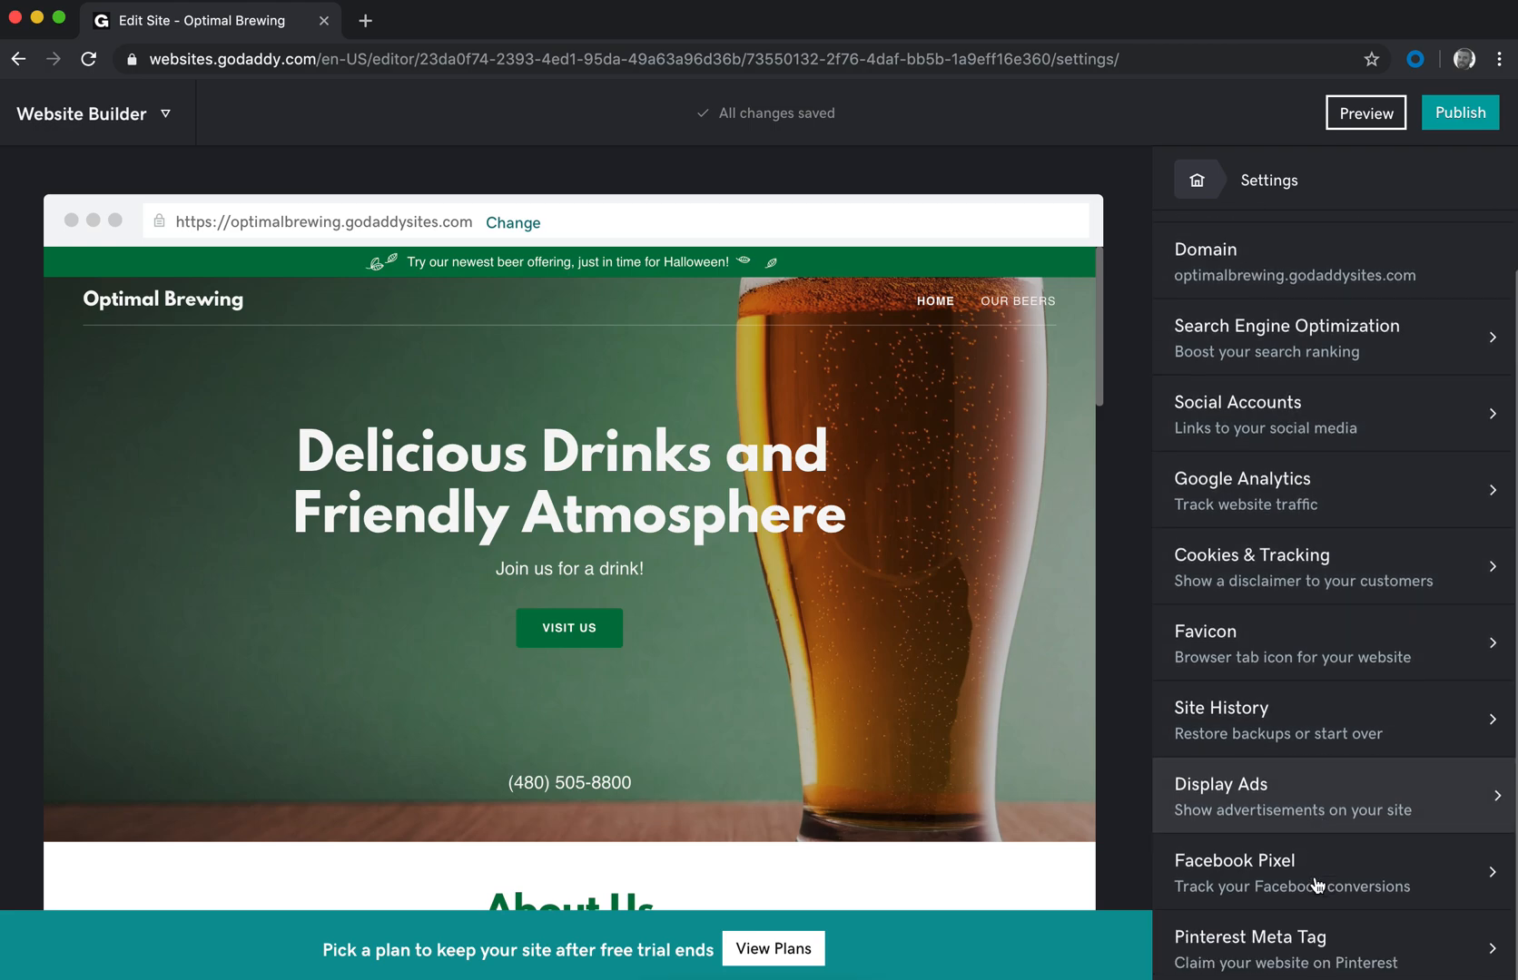
click(1287, 729)
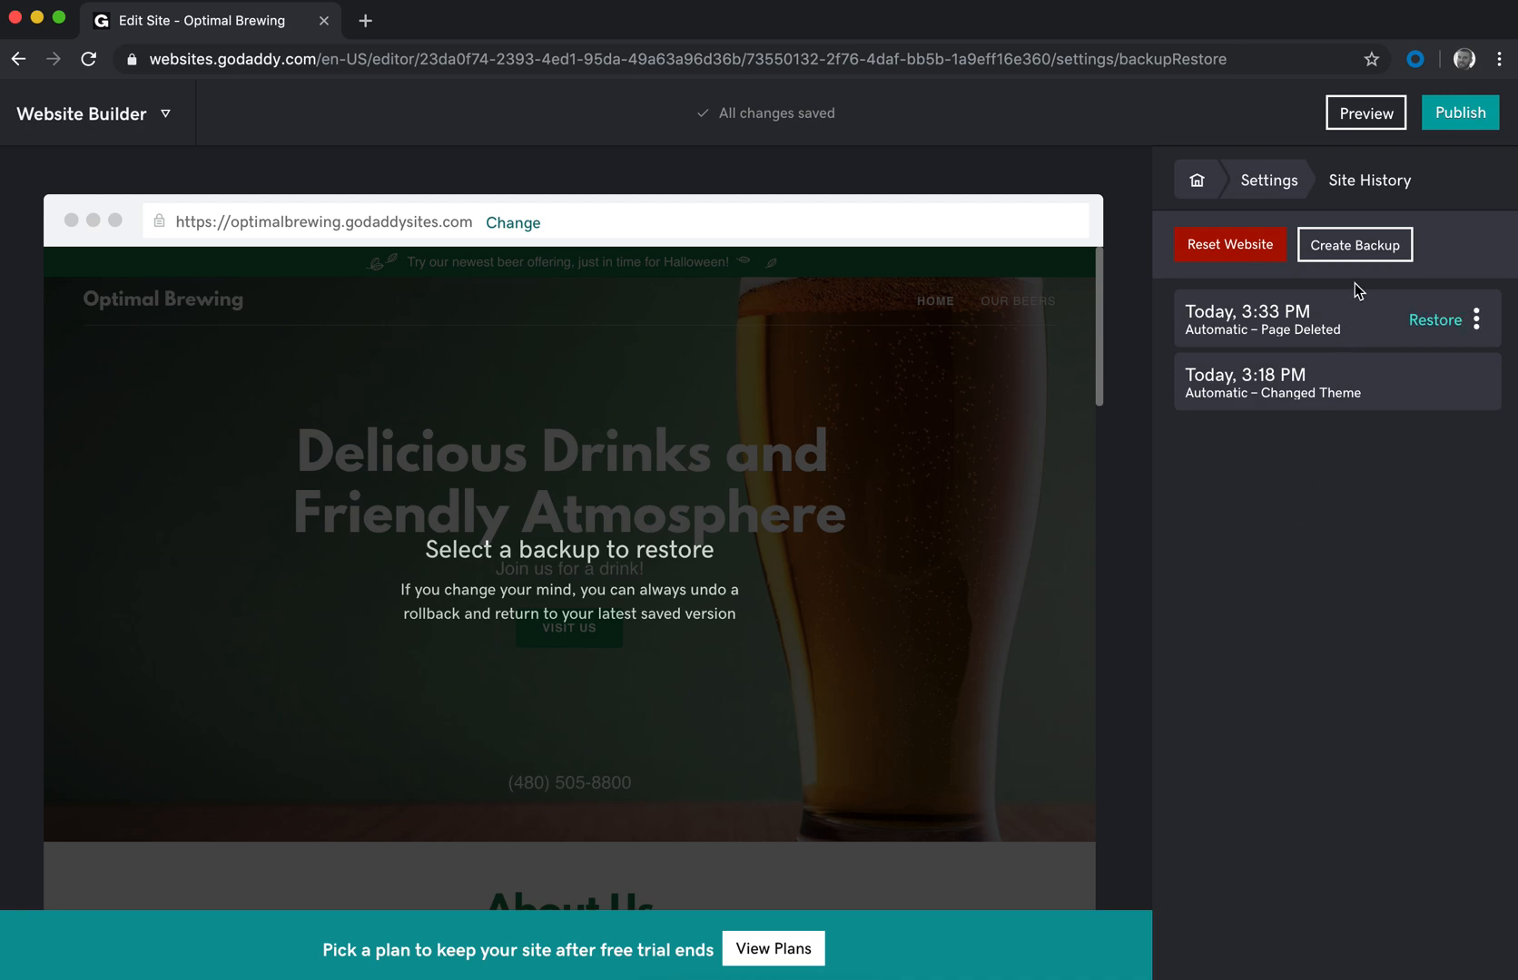
click(1356, 244)
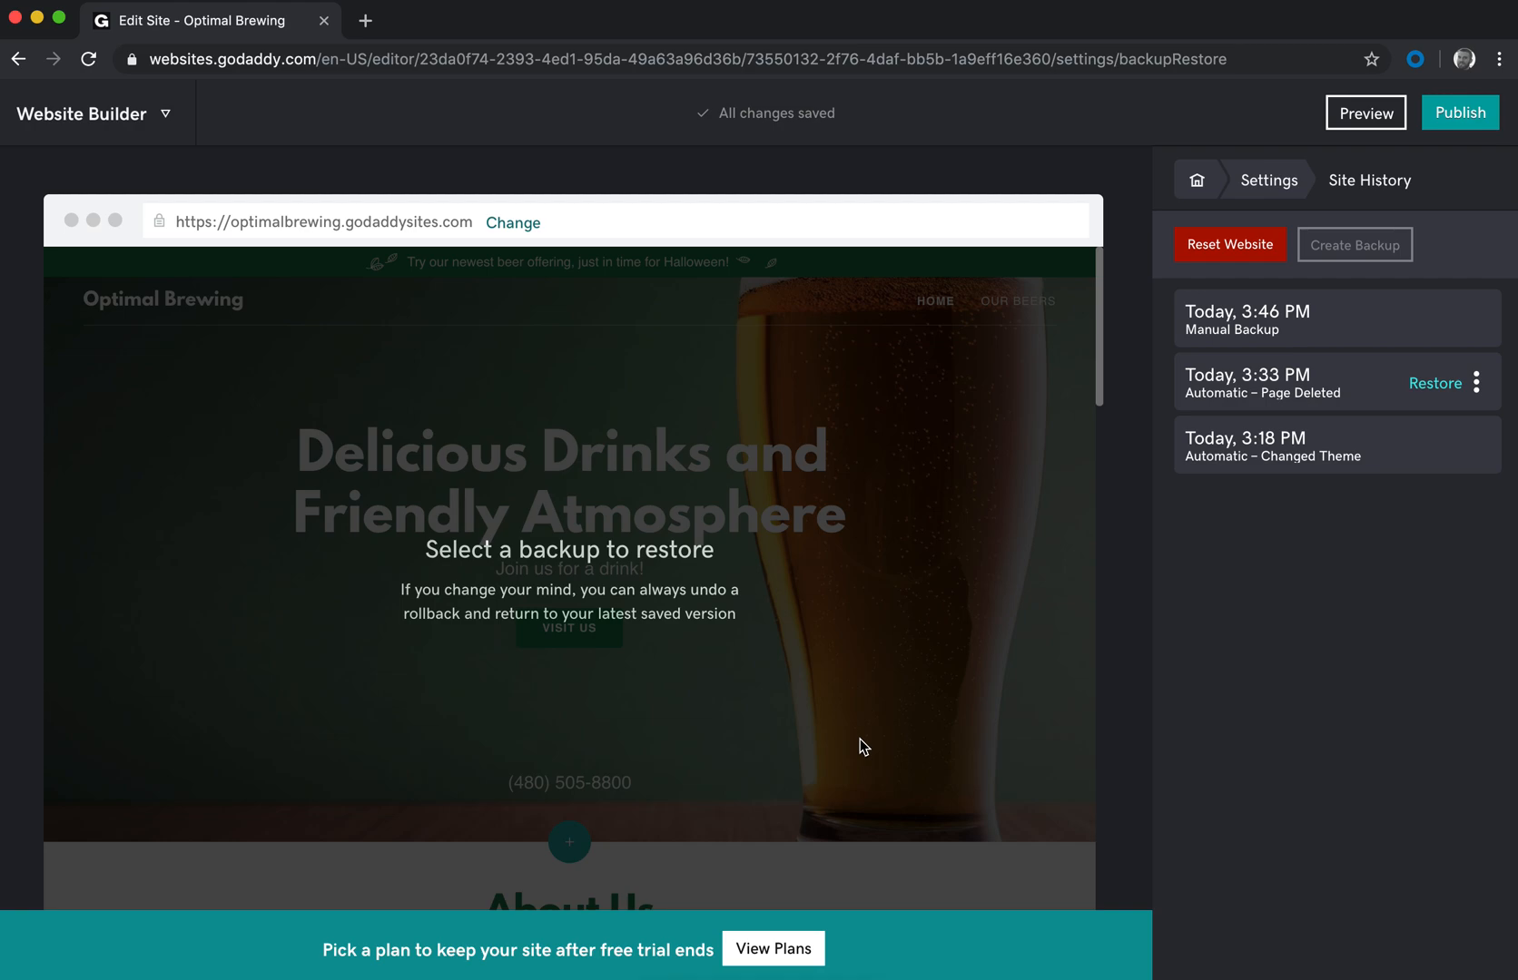
click(1271, 186)
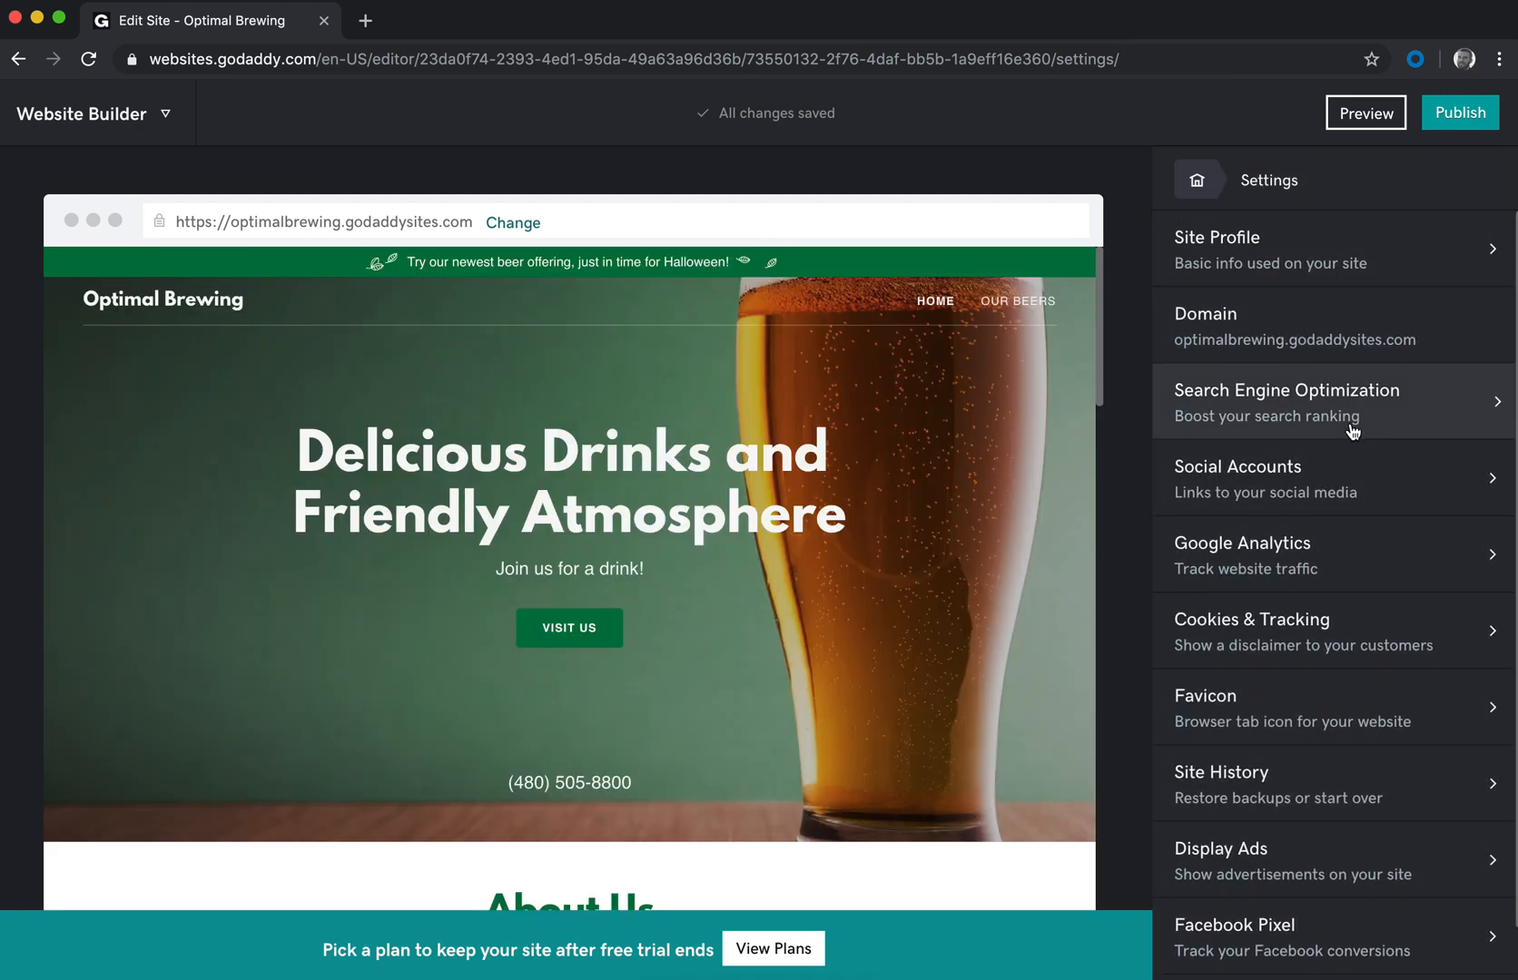
Step: Review the Search Engine Optimization settings and the other site settings, and return to the editor's start
click(1399, 429)
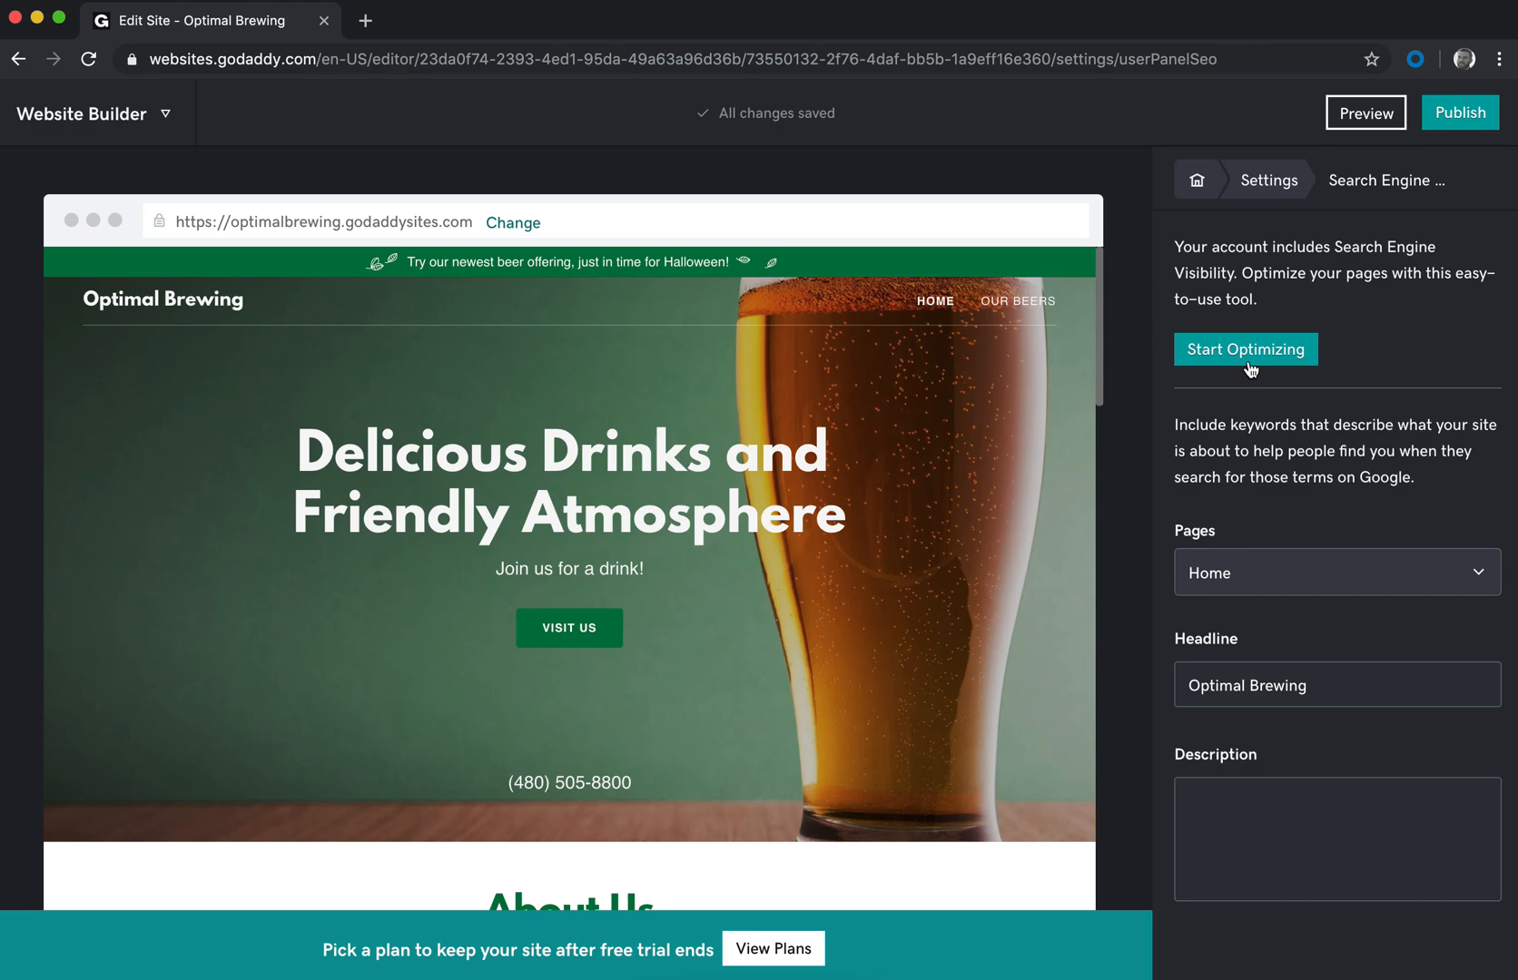
click(1276, 181)
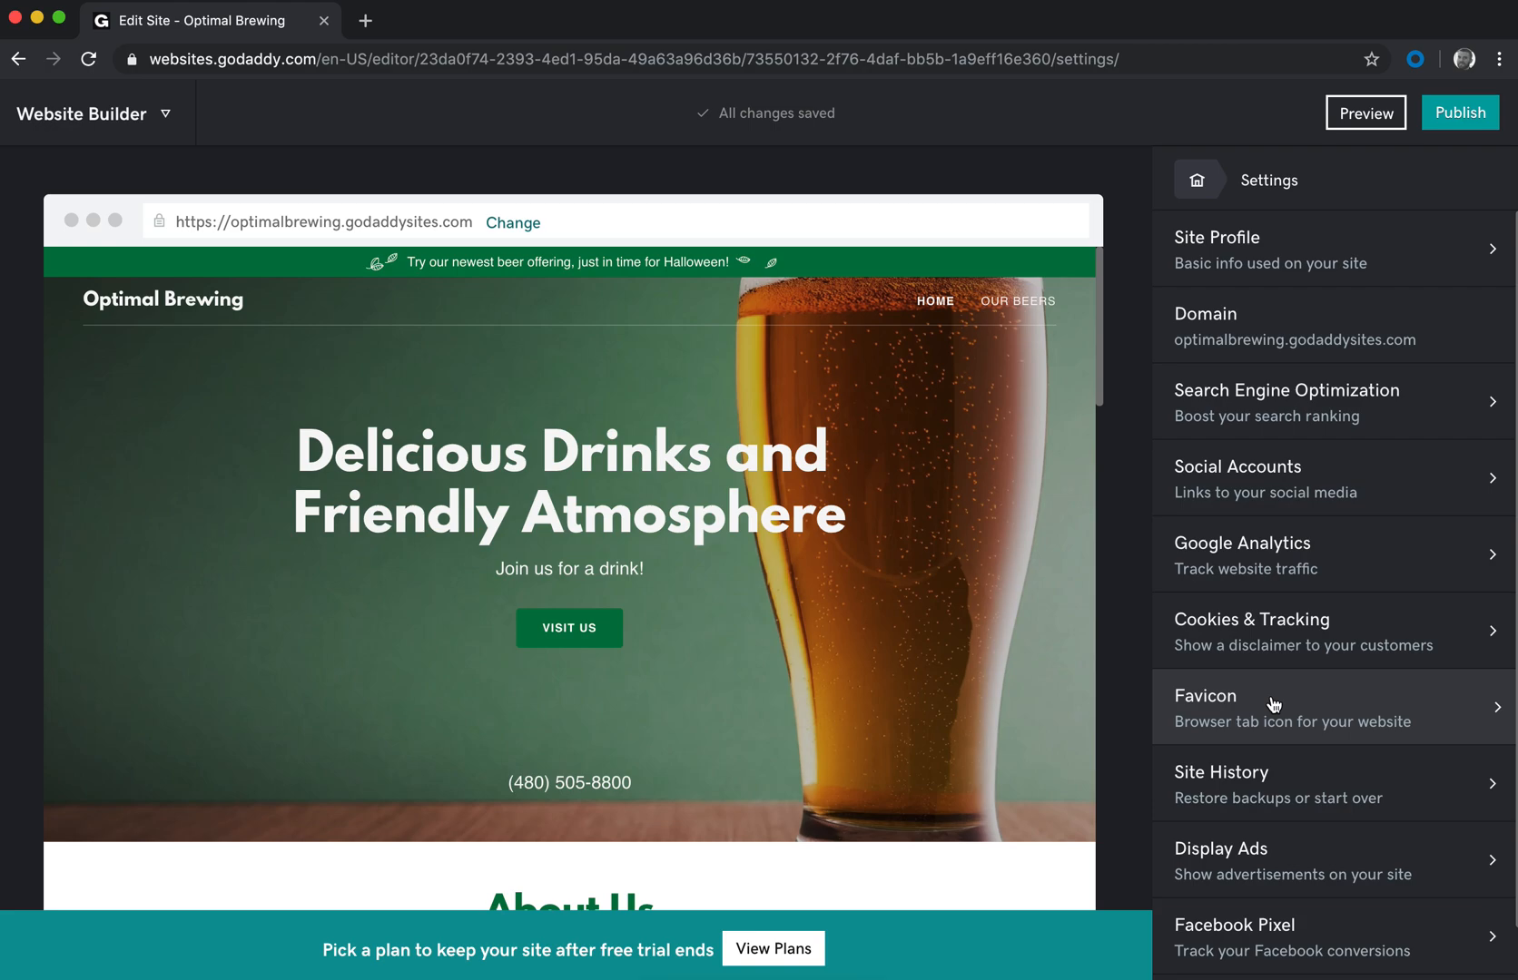
scroll(1275, 706, down, 1)
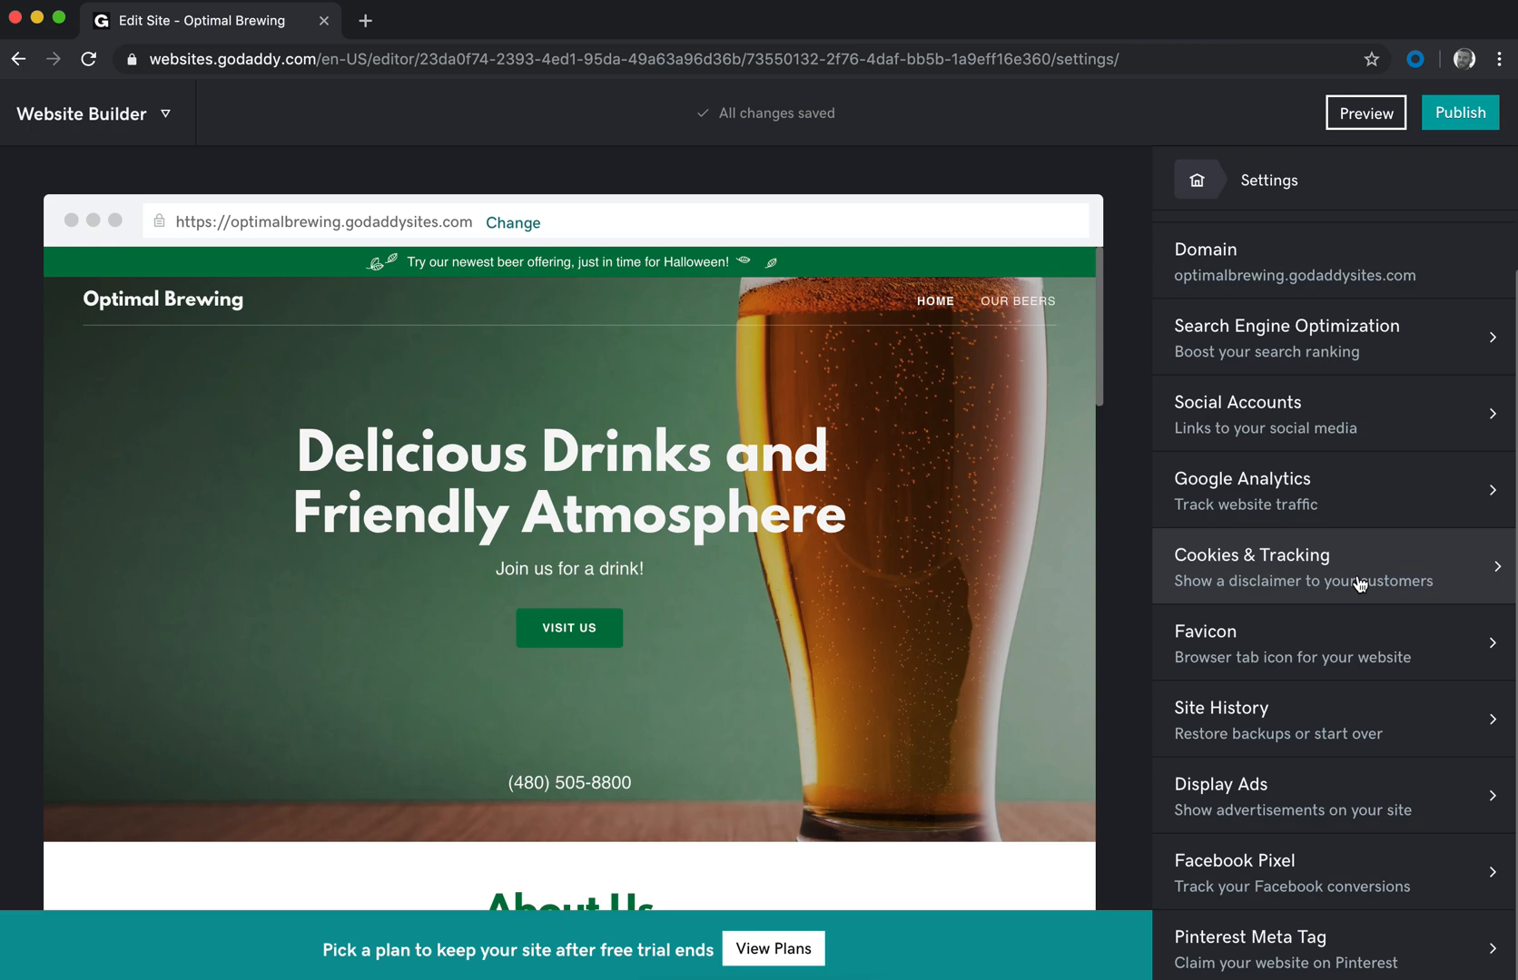
scroll(1359, 583, up, 2)
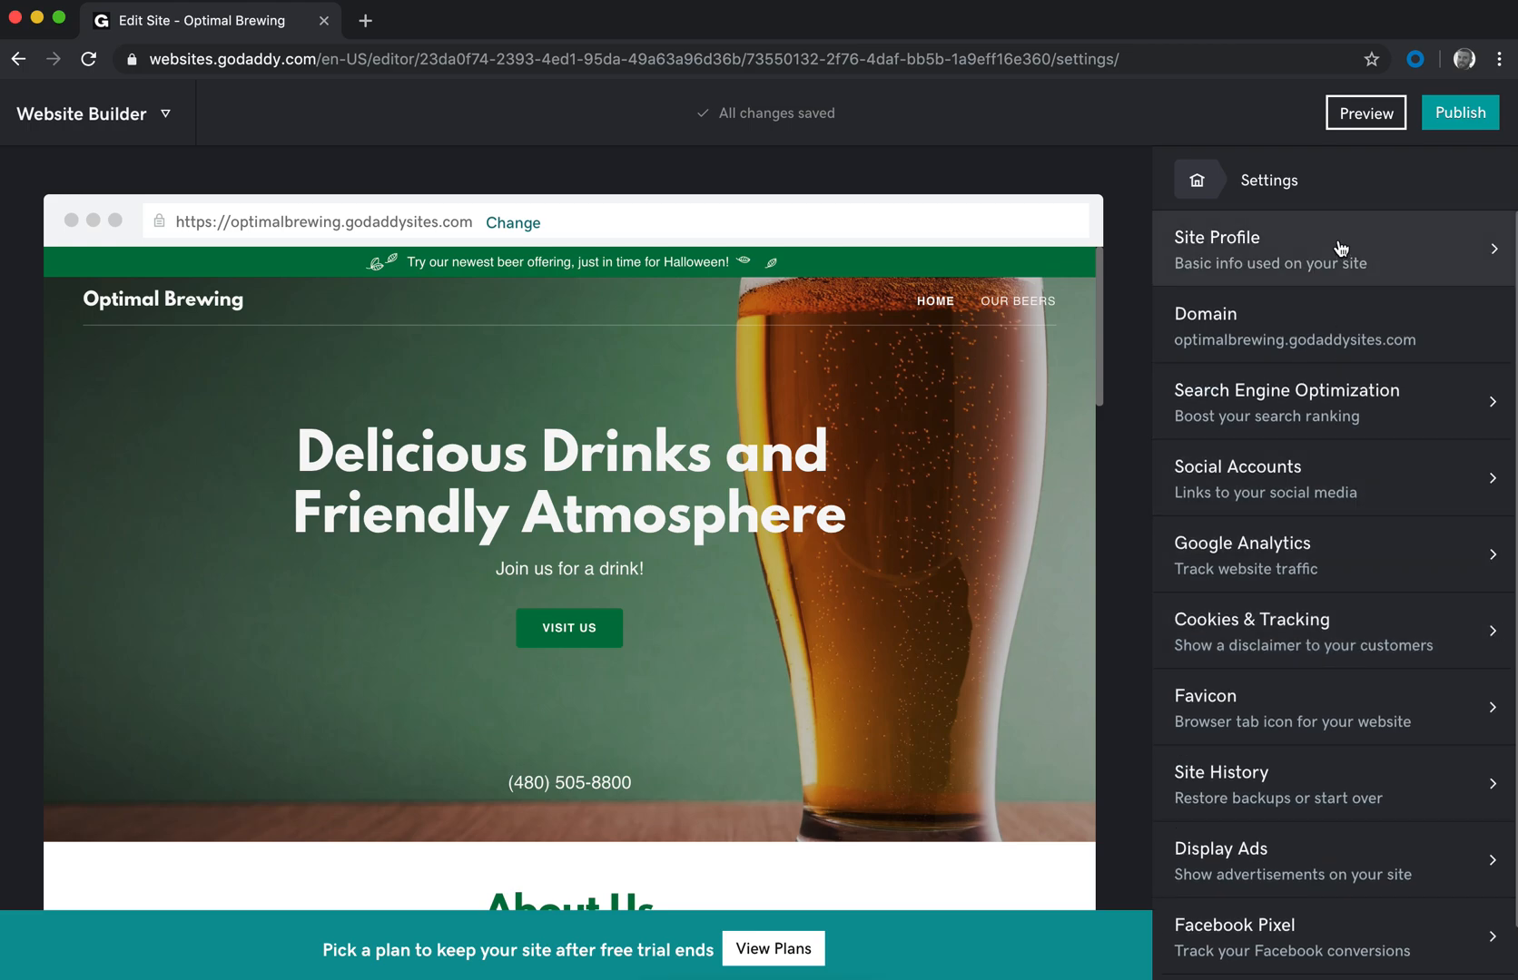
click(1197, 180)
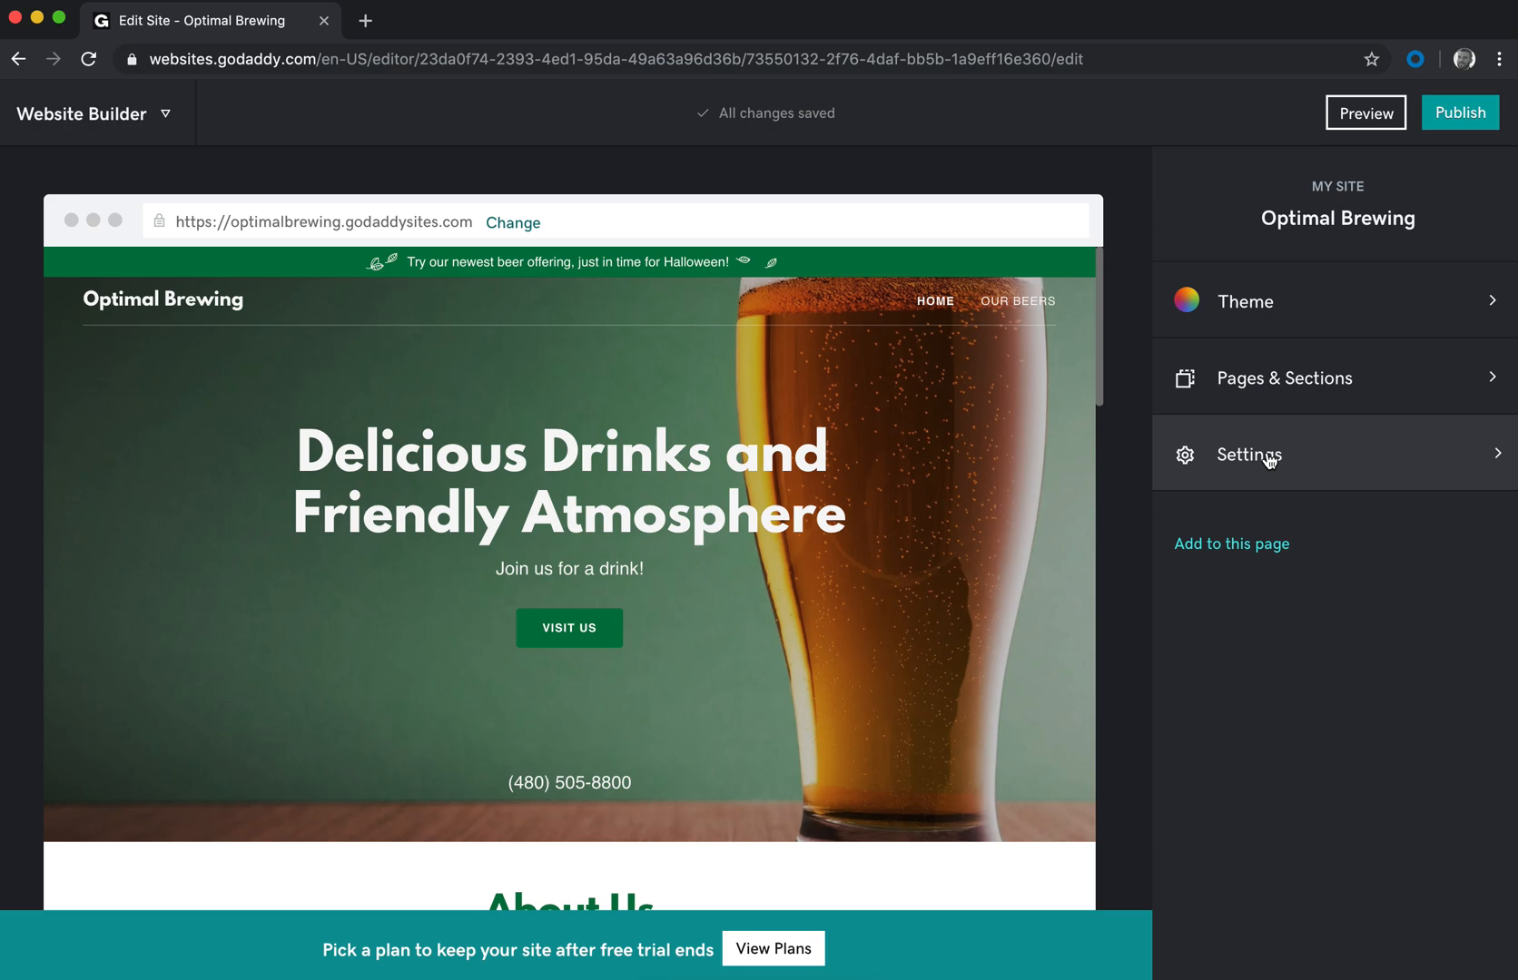
Step: Preview the site and test the Visit Us button in the desktop view
click(1356, 124)
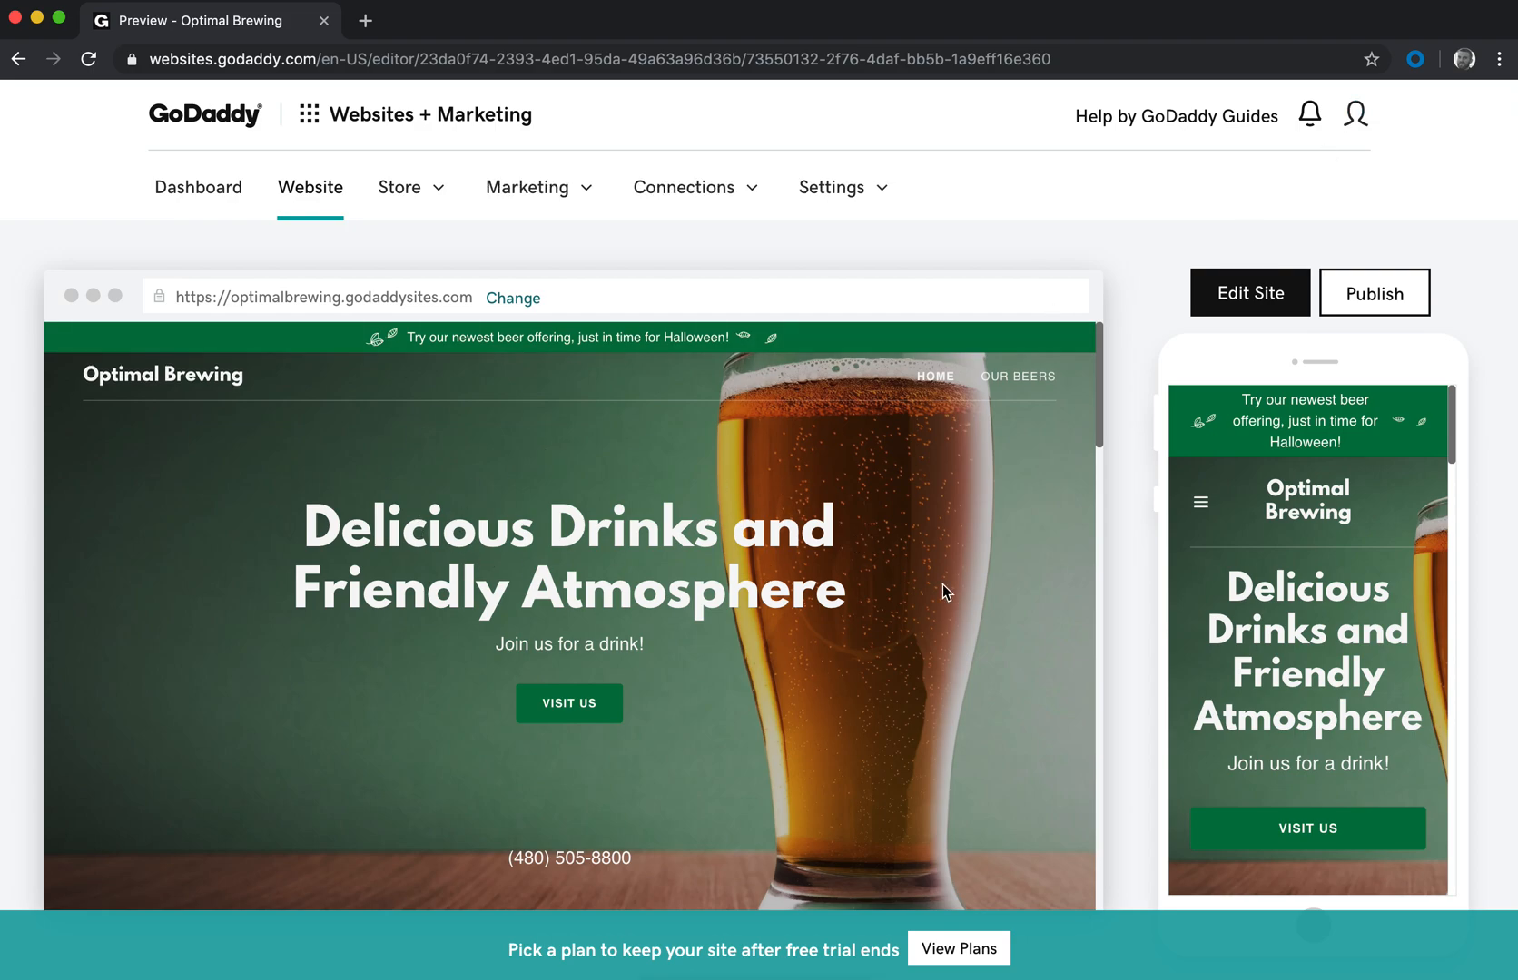
scroll(943, 585, down, 4)
scroll(943, 586, up, 3)
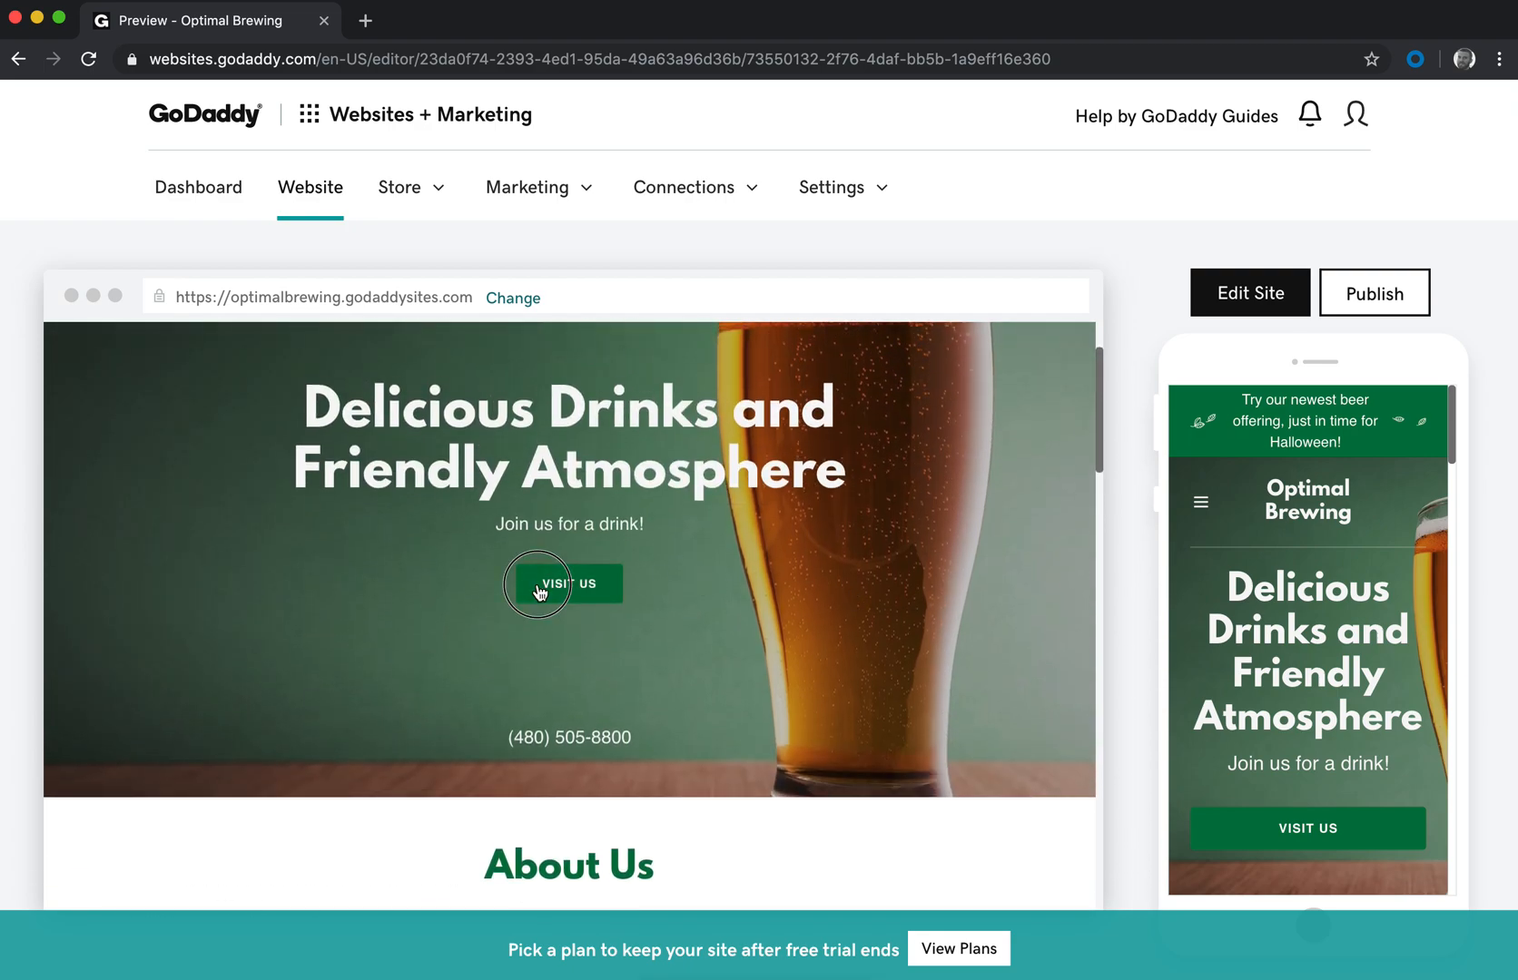
click(568, 583)
scroll(943, 591, up, 10)
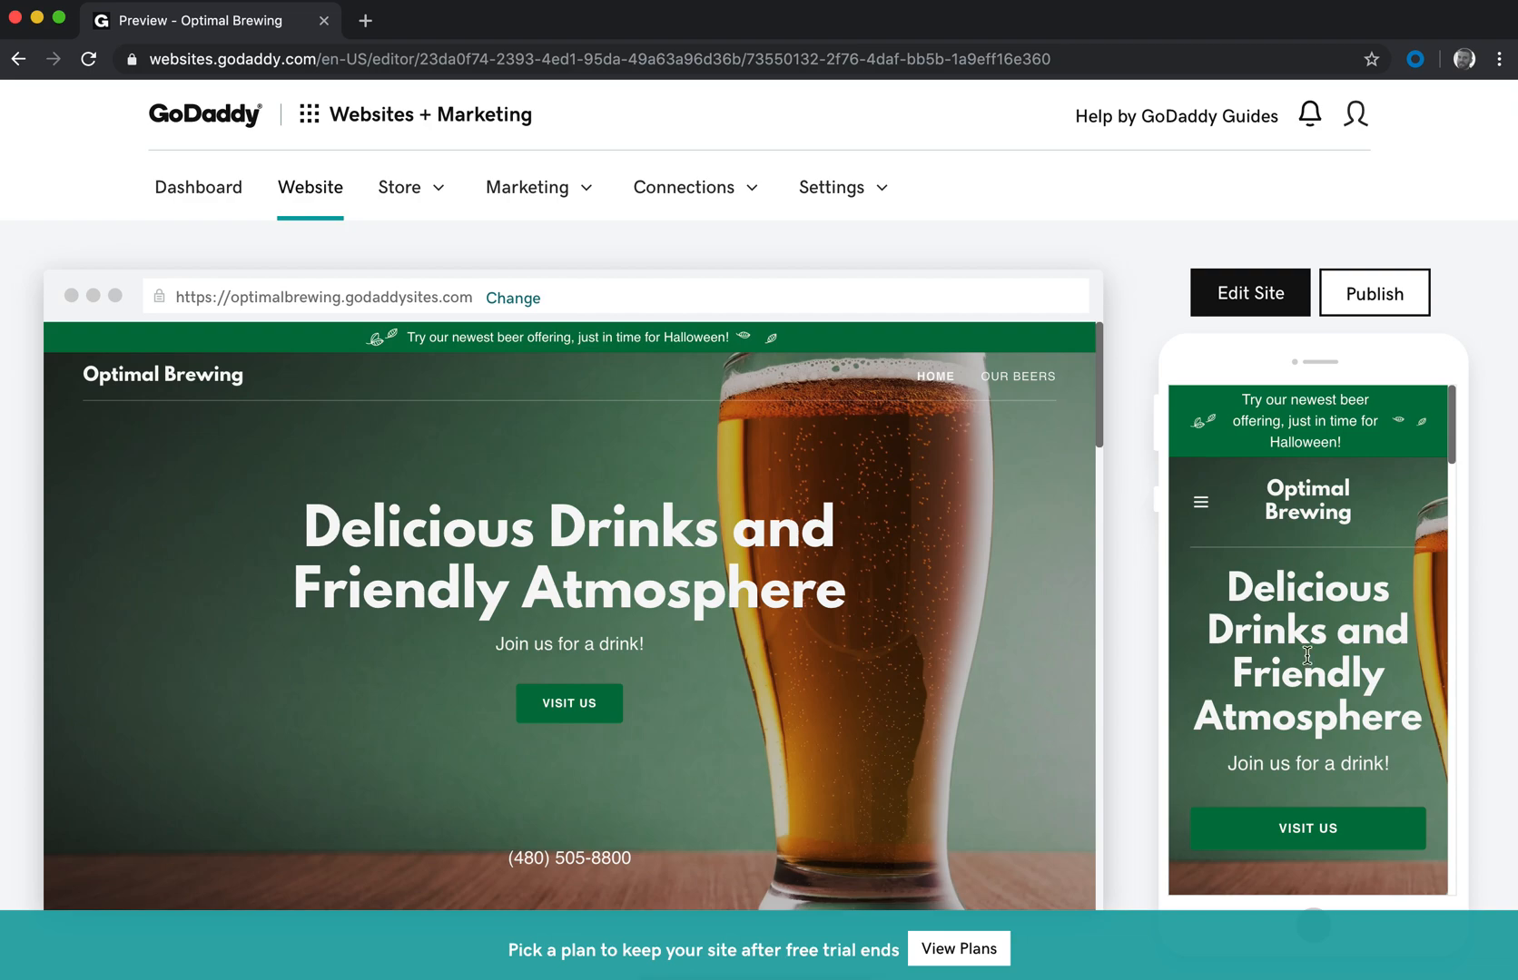
Step: Check the mobile preview's navigation menu and compare the Home page sections in the mobile and desktop views
scroll(1307, 653, down, 2)
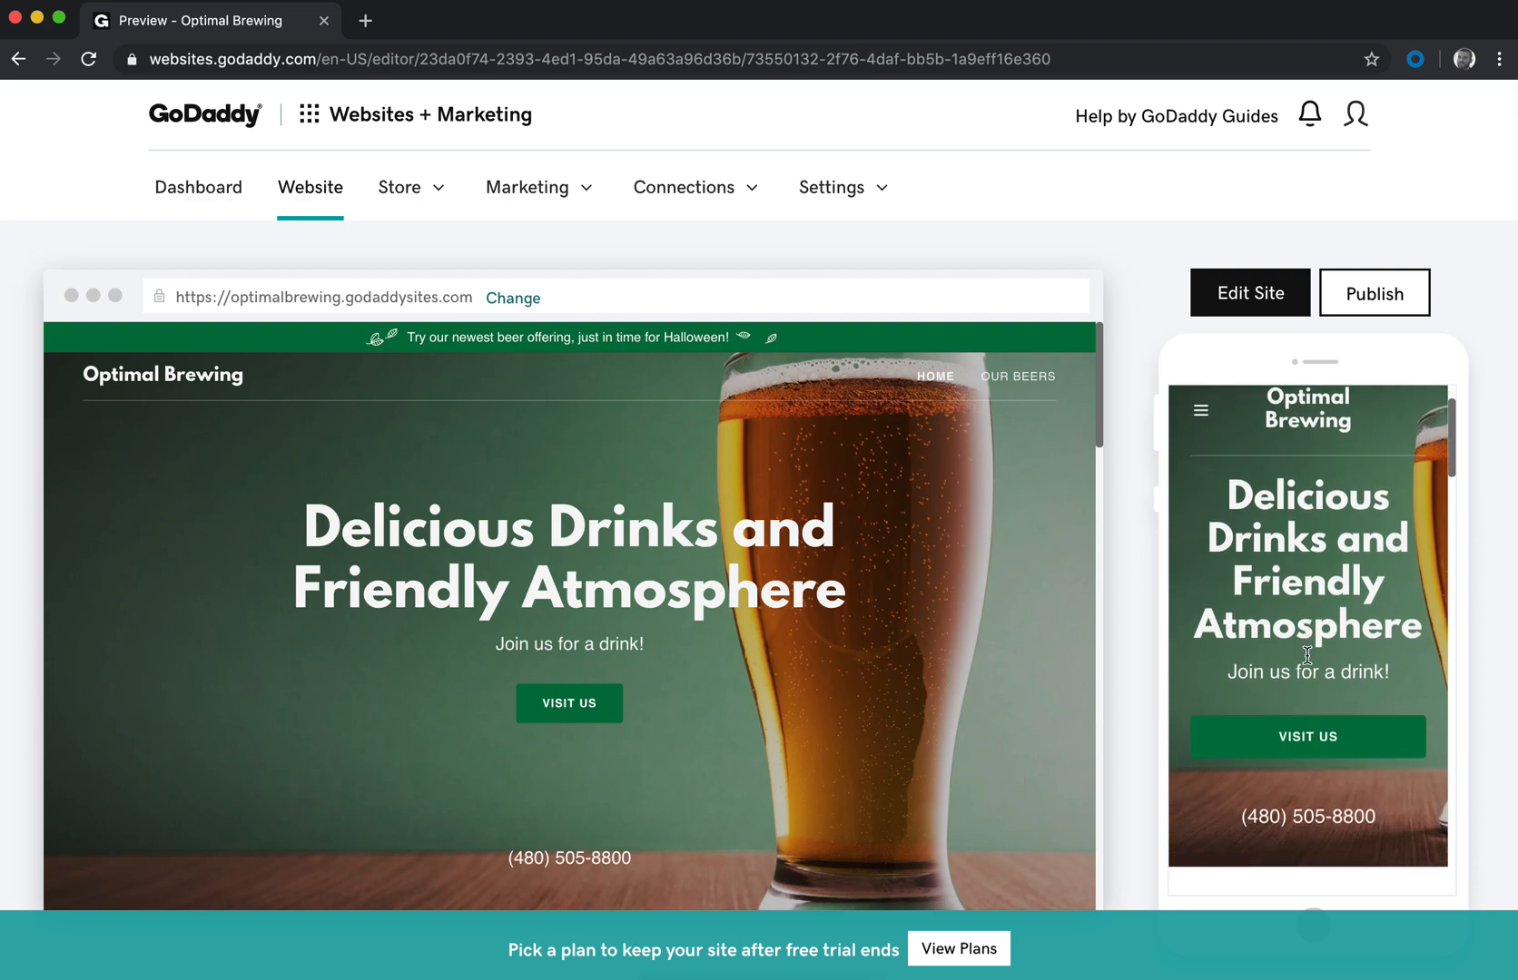
scroll(1245, 570, up, 2)
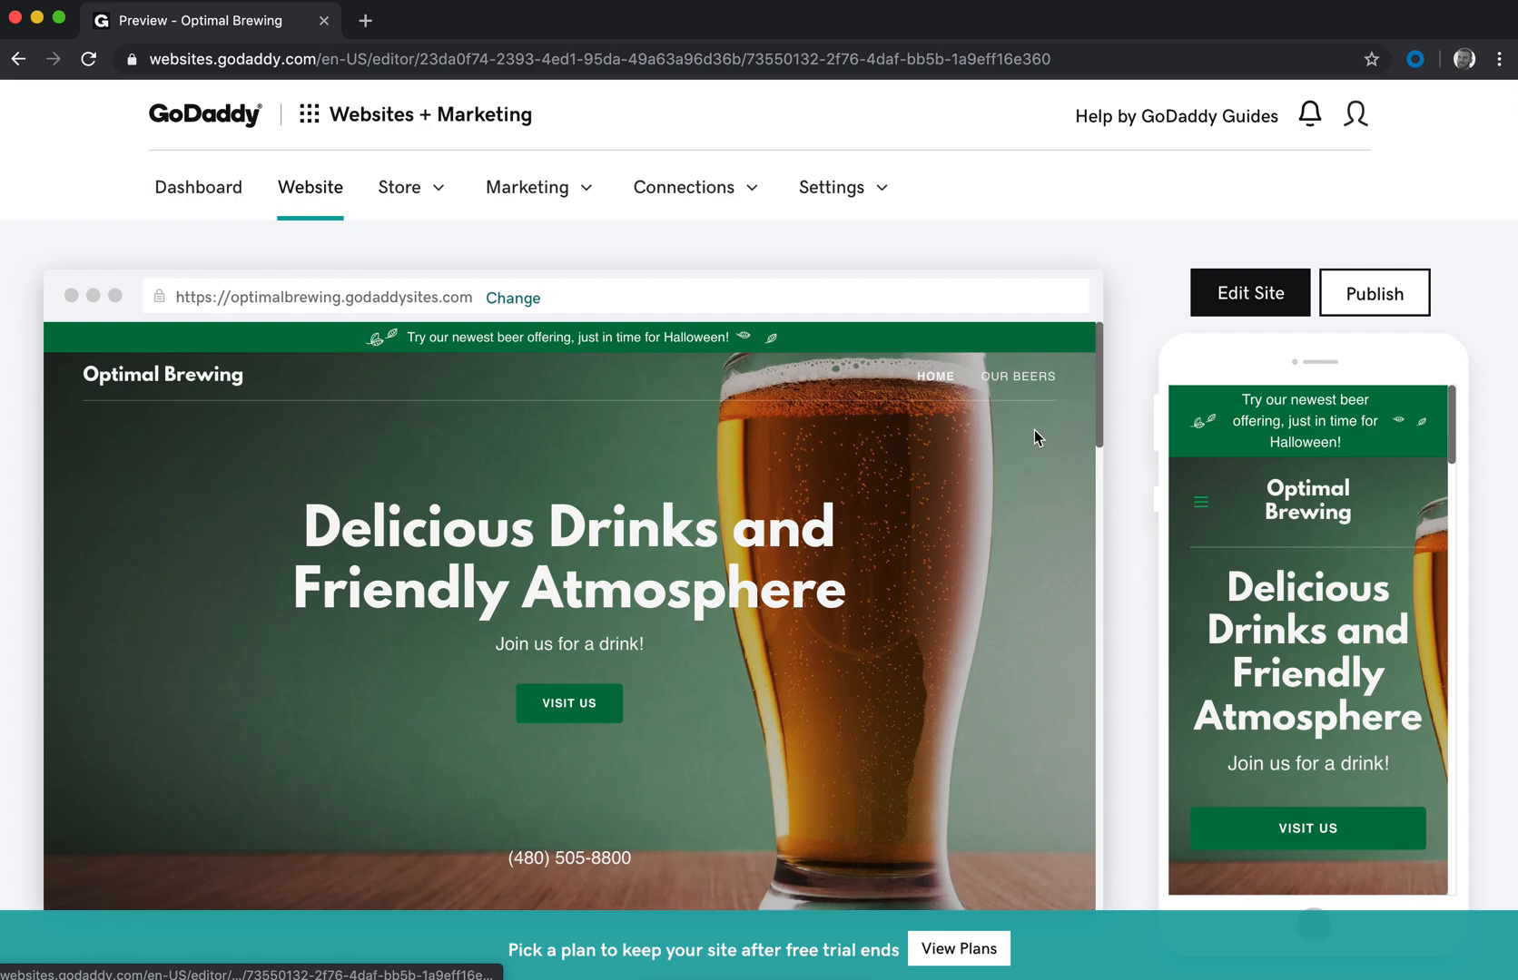
click(1201, 502)
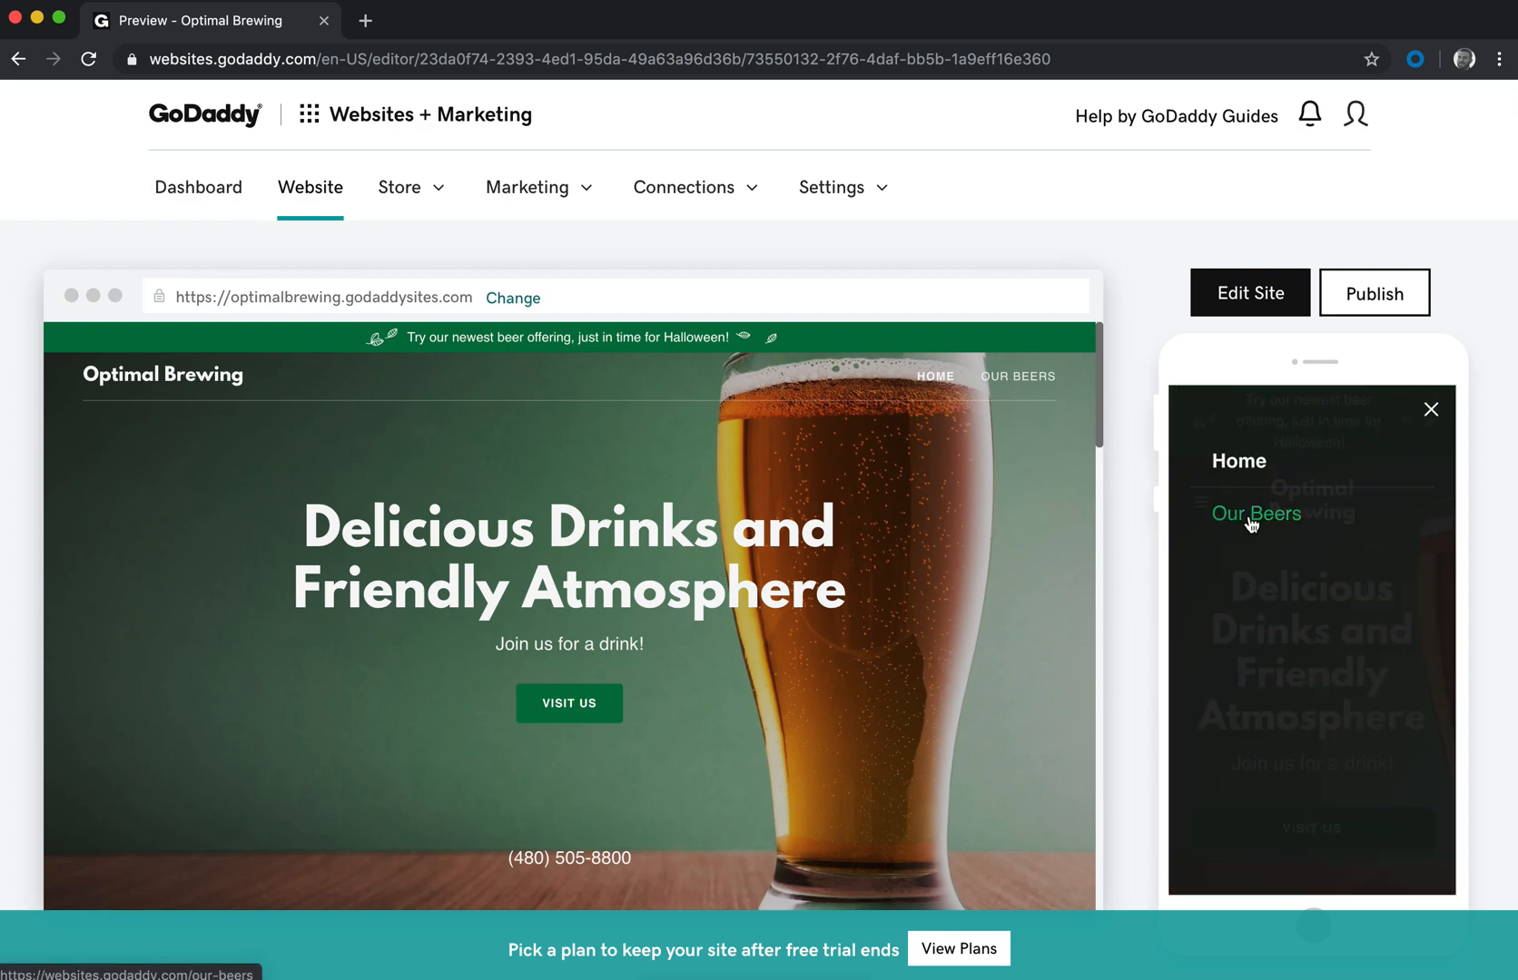
click(1431, 410)
scroll(1260, 719, down, 3)
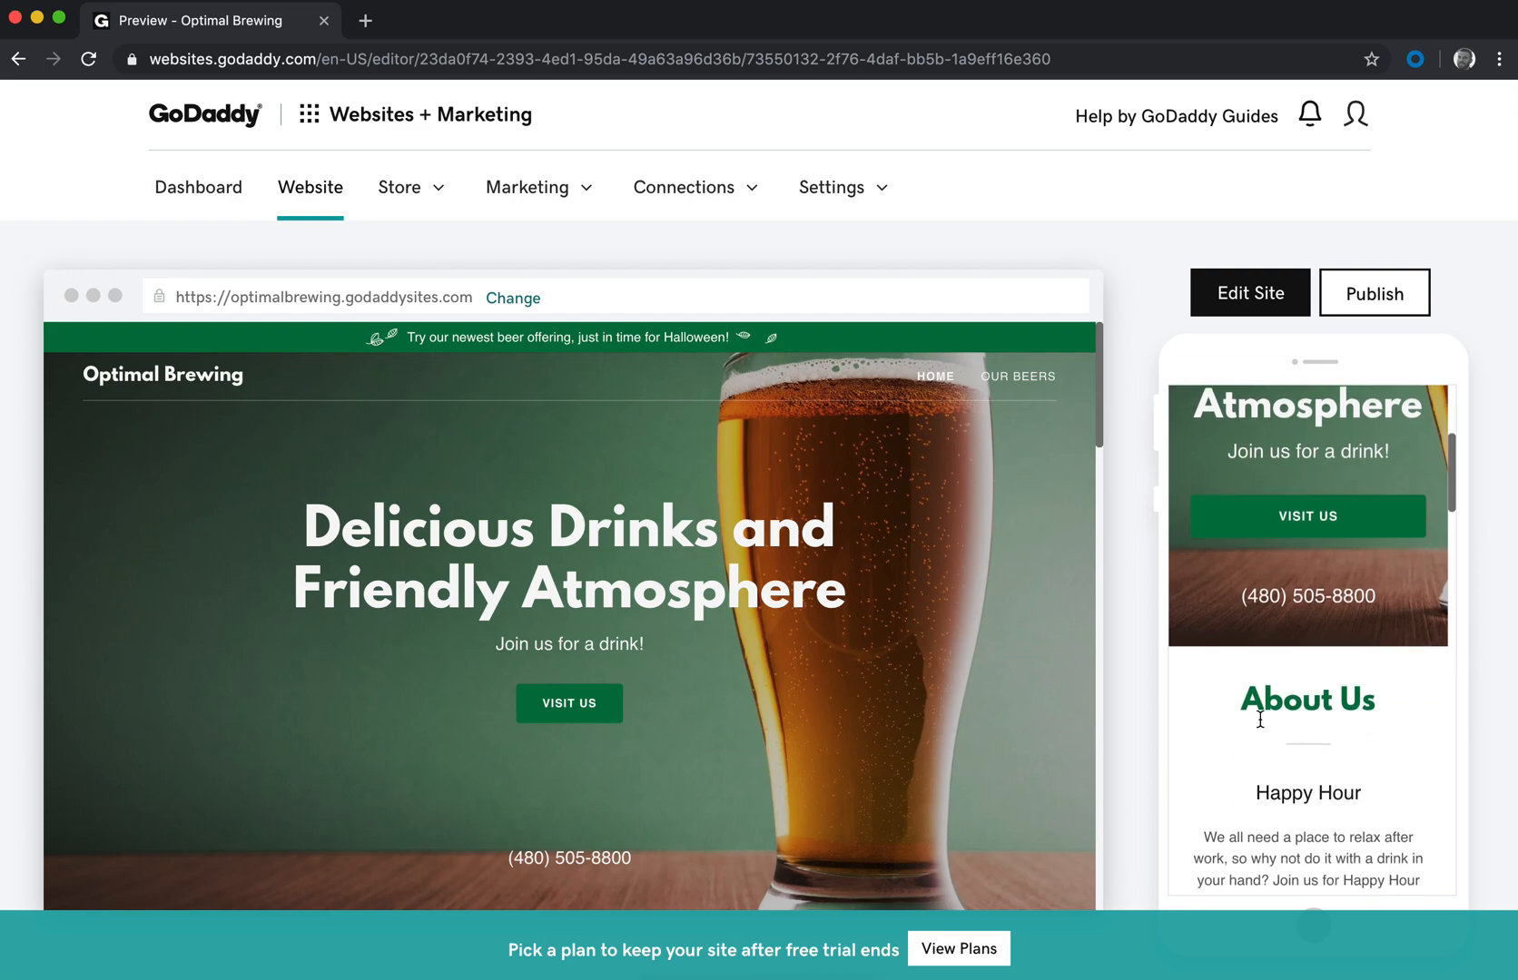
scroll(1260, 719, down, 2)
scroll(776, 692, down, 5)
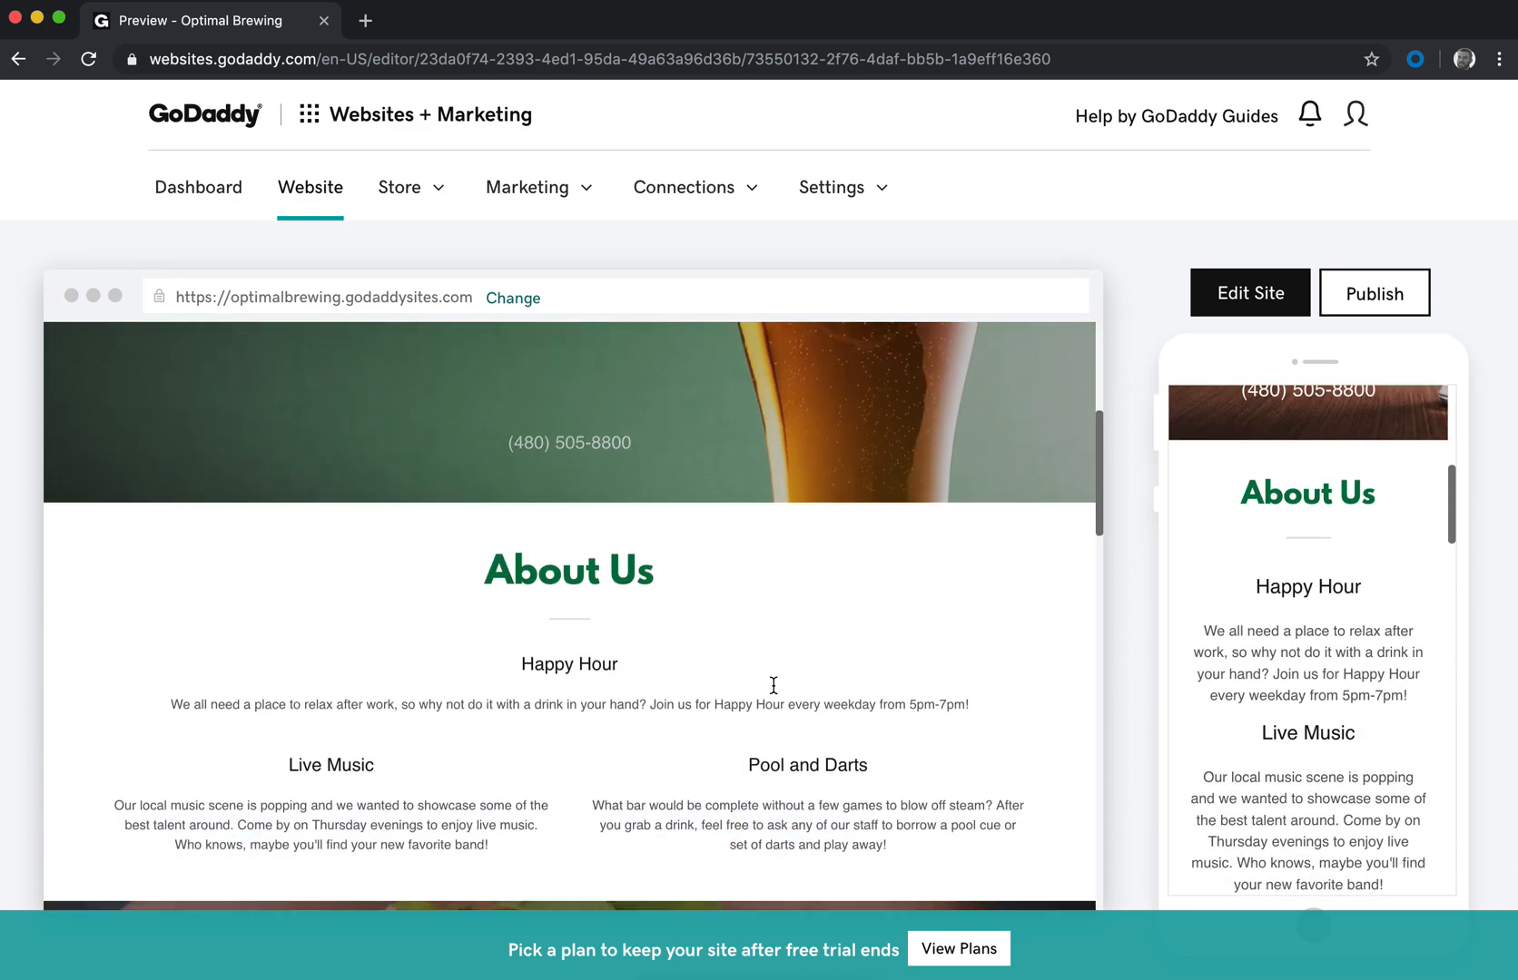
scroll(1235, 690, down, 8)
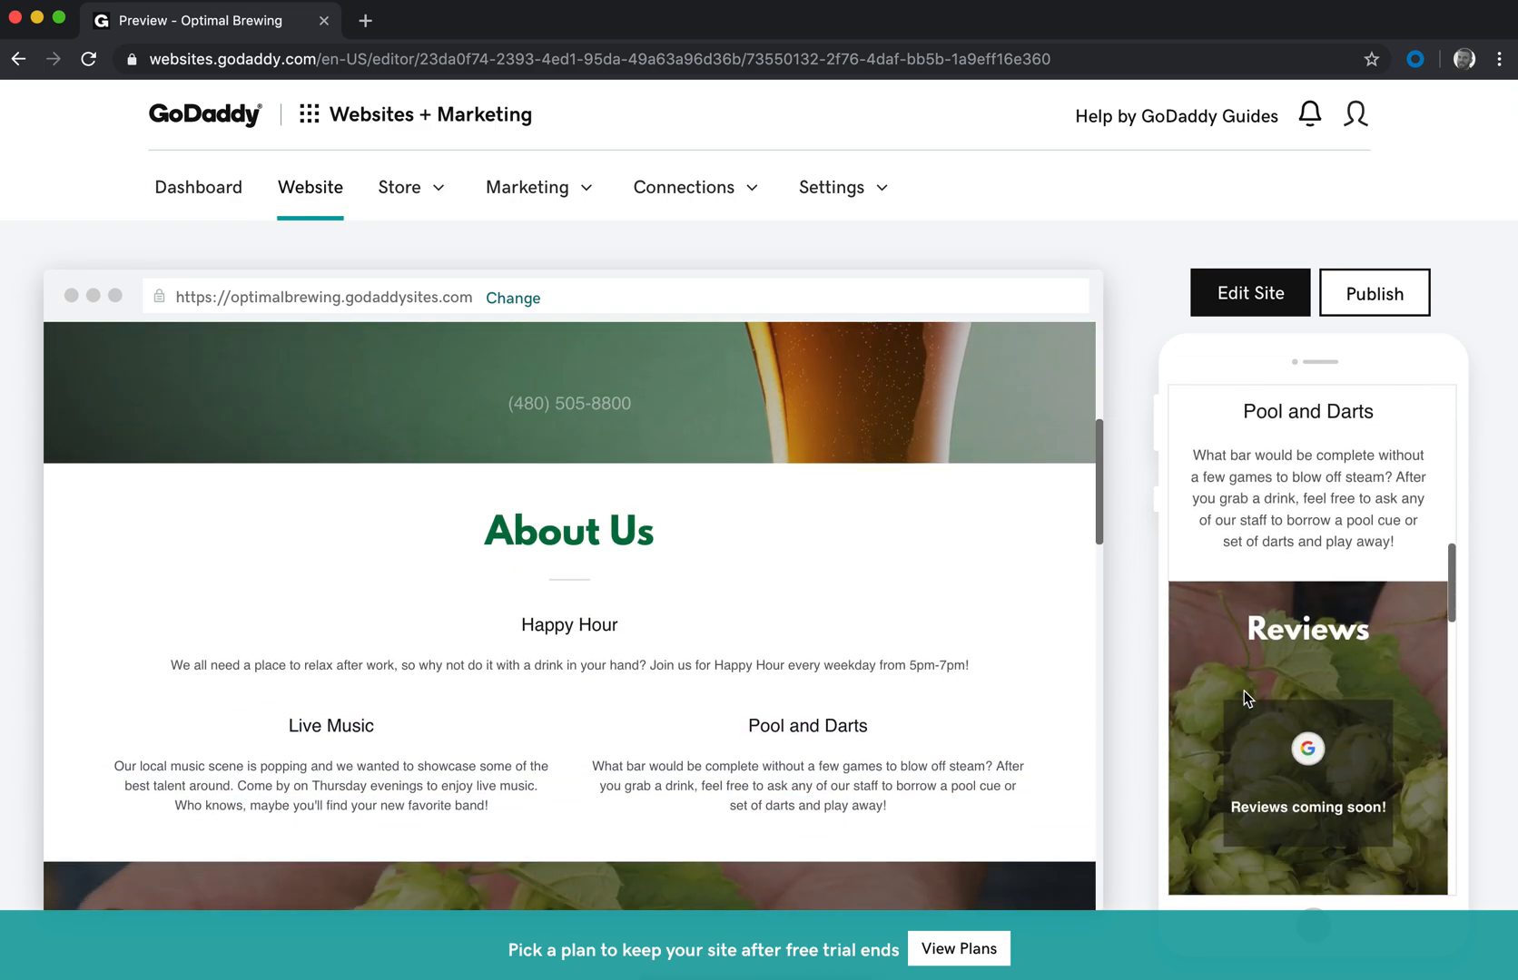
scroll(766, 738, down, 10)
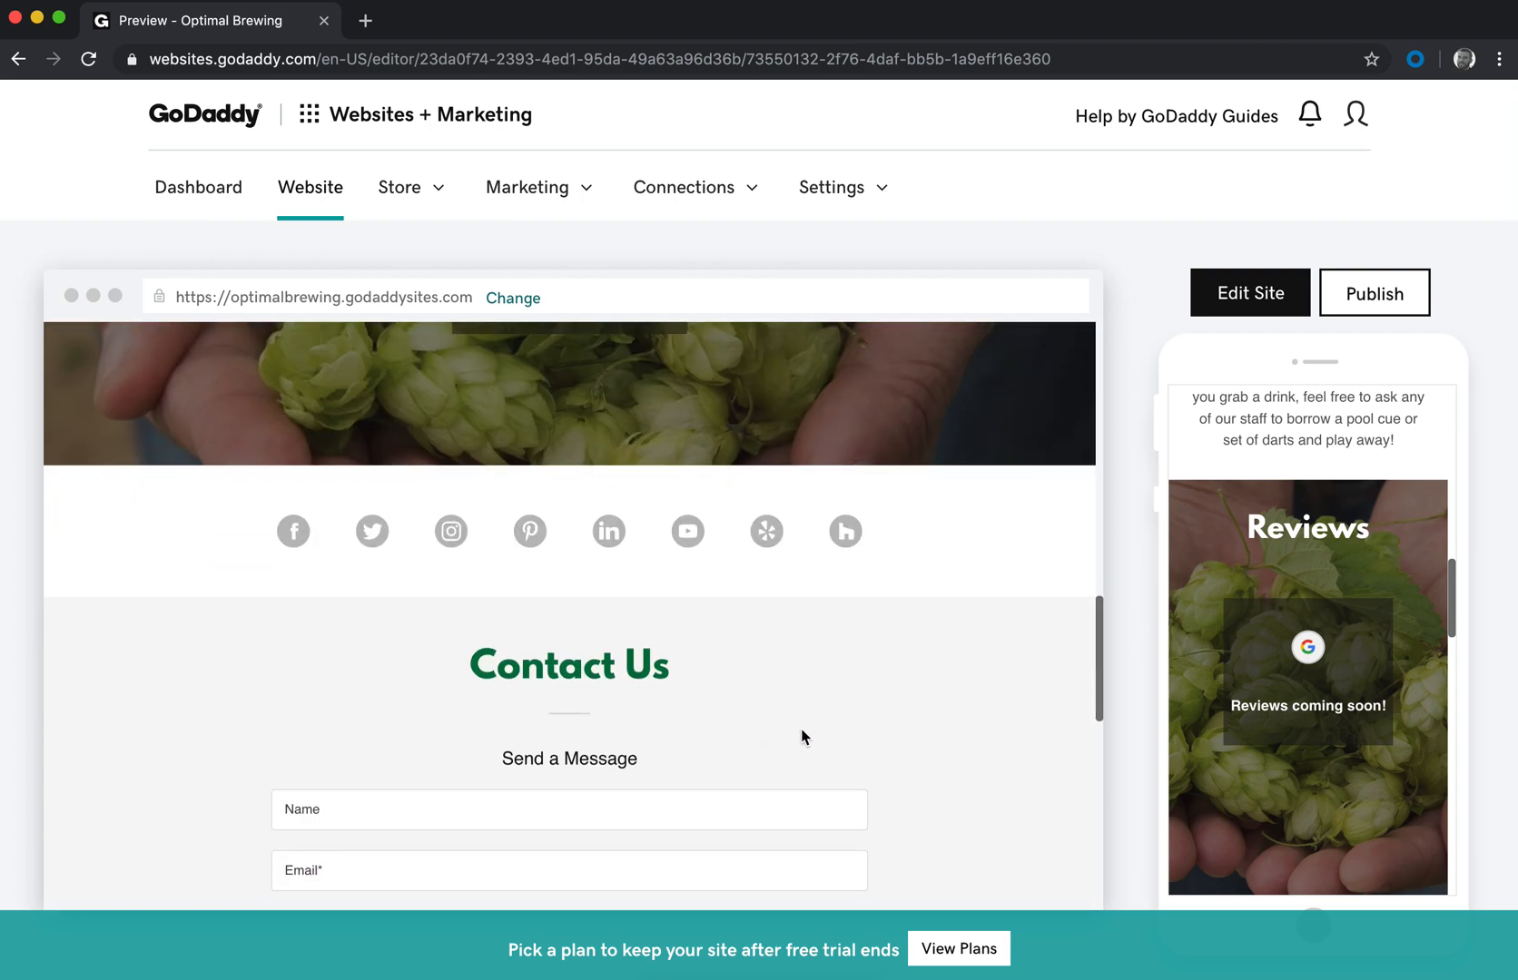
scroll(1220, 667, down, 5)
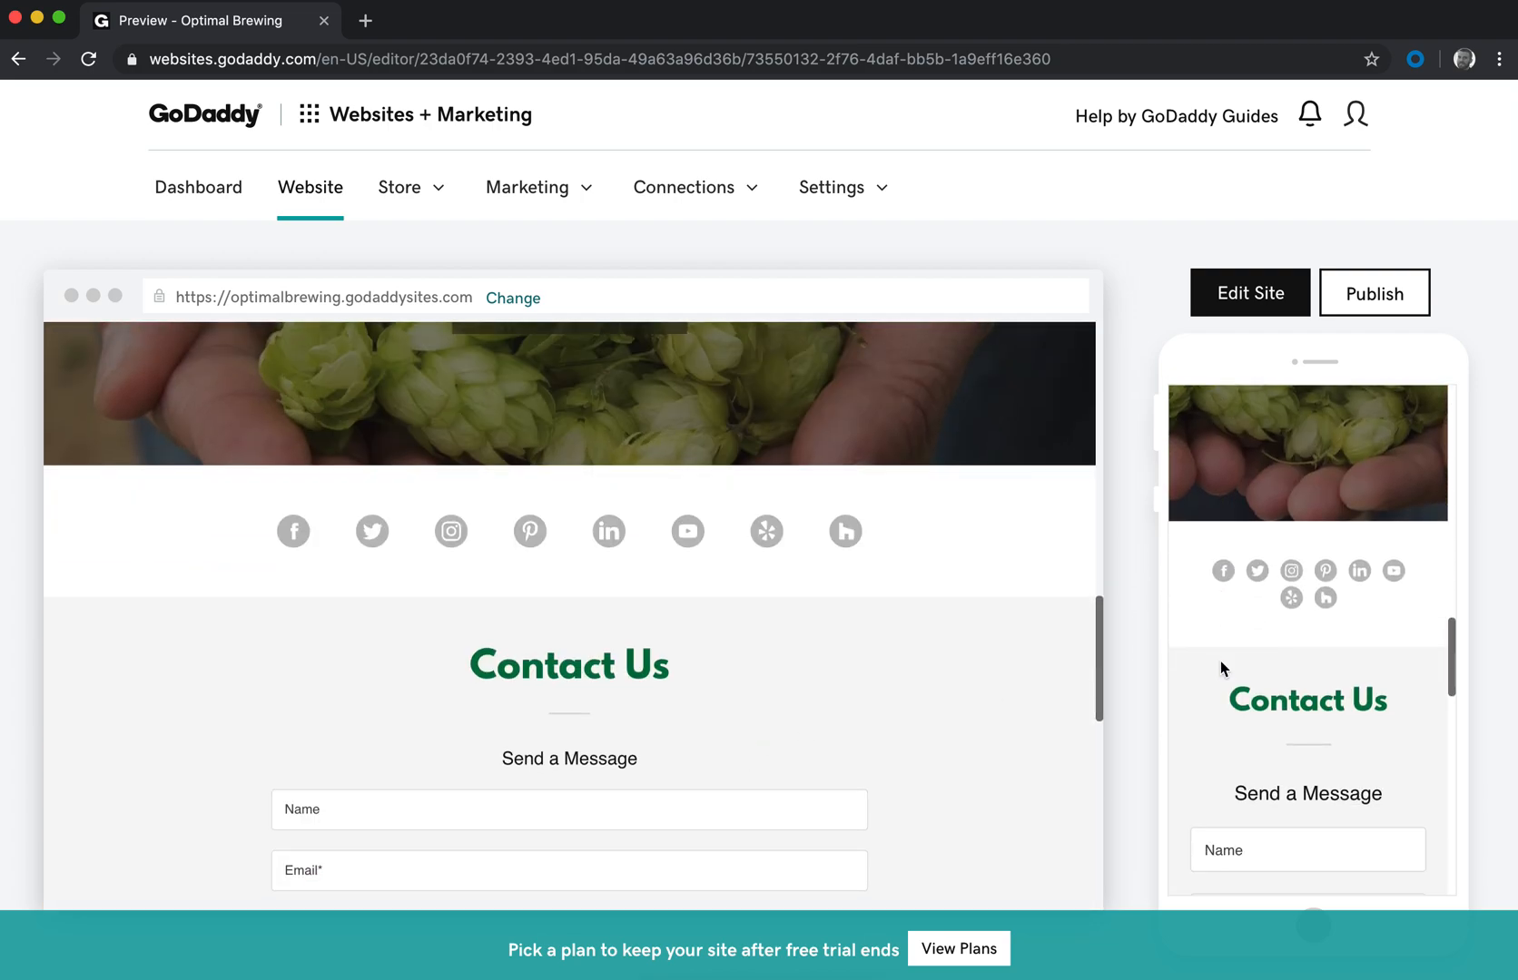
Step: Publish the website, open the live site, and test its Visit Us button
click(1375, 295)
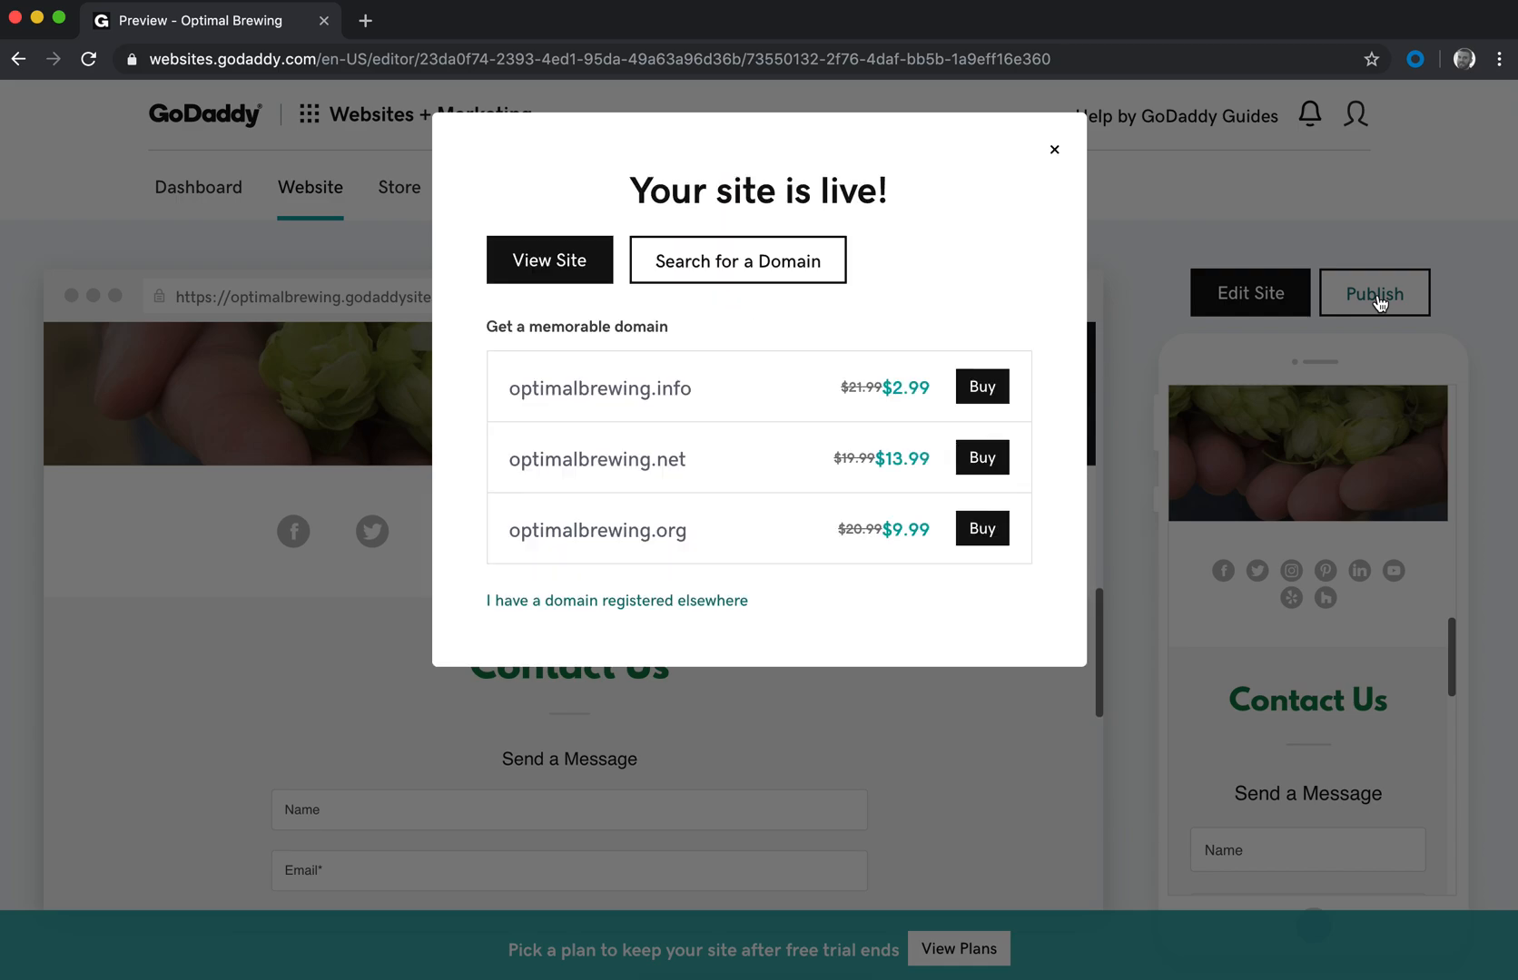
click(558, 258)
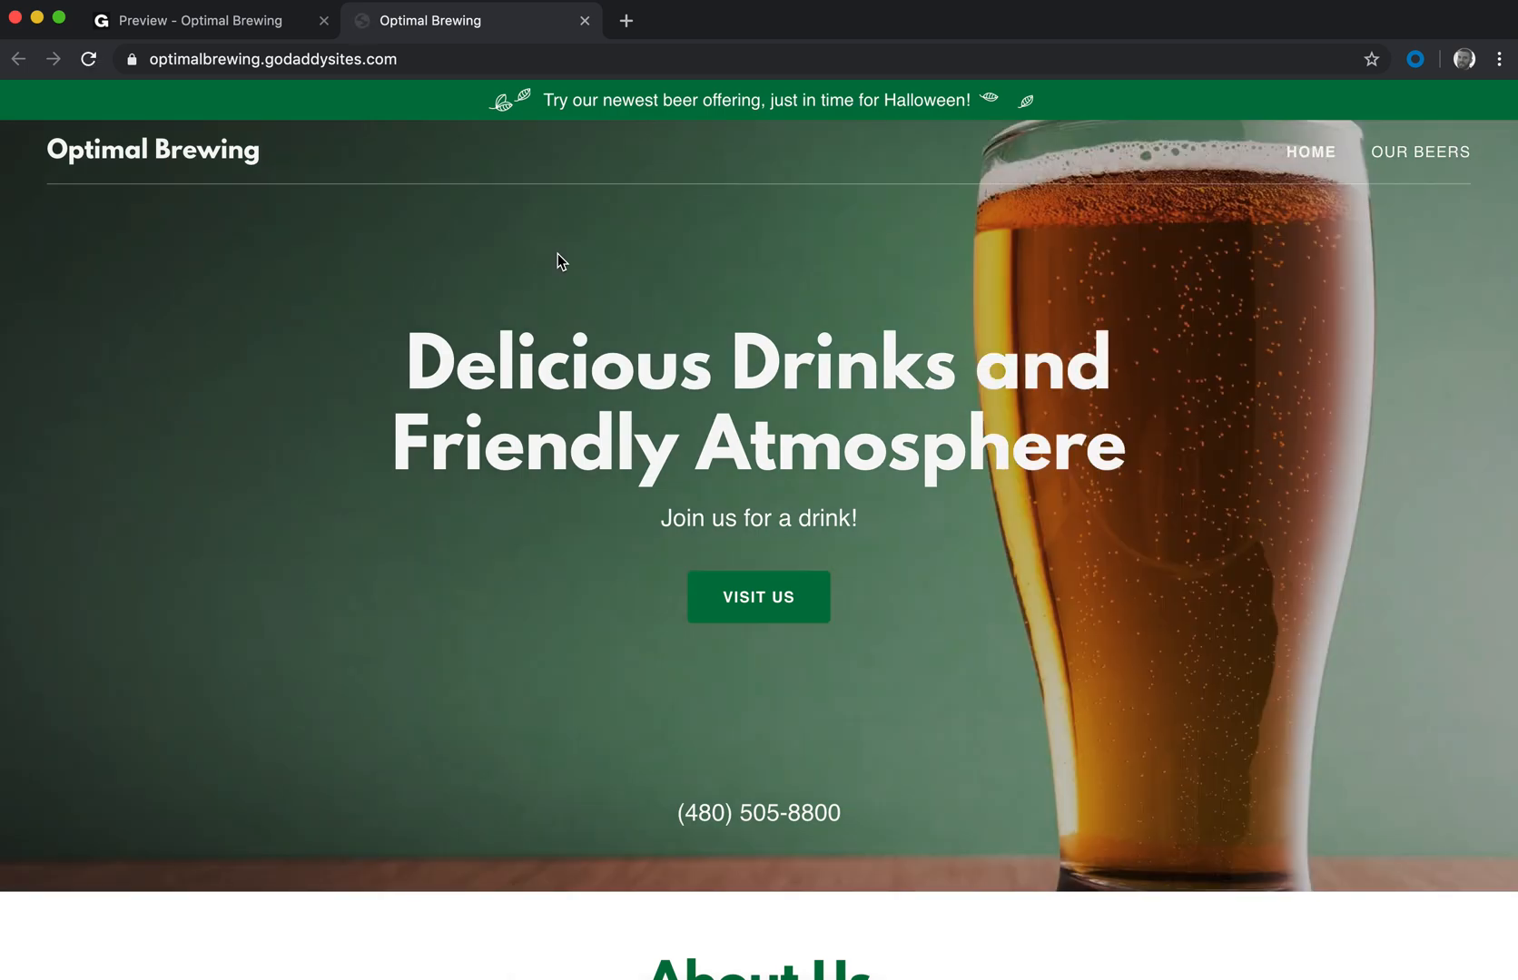
click(695, 597)
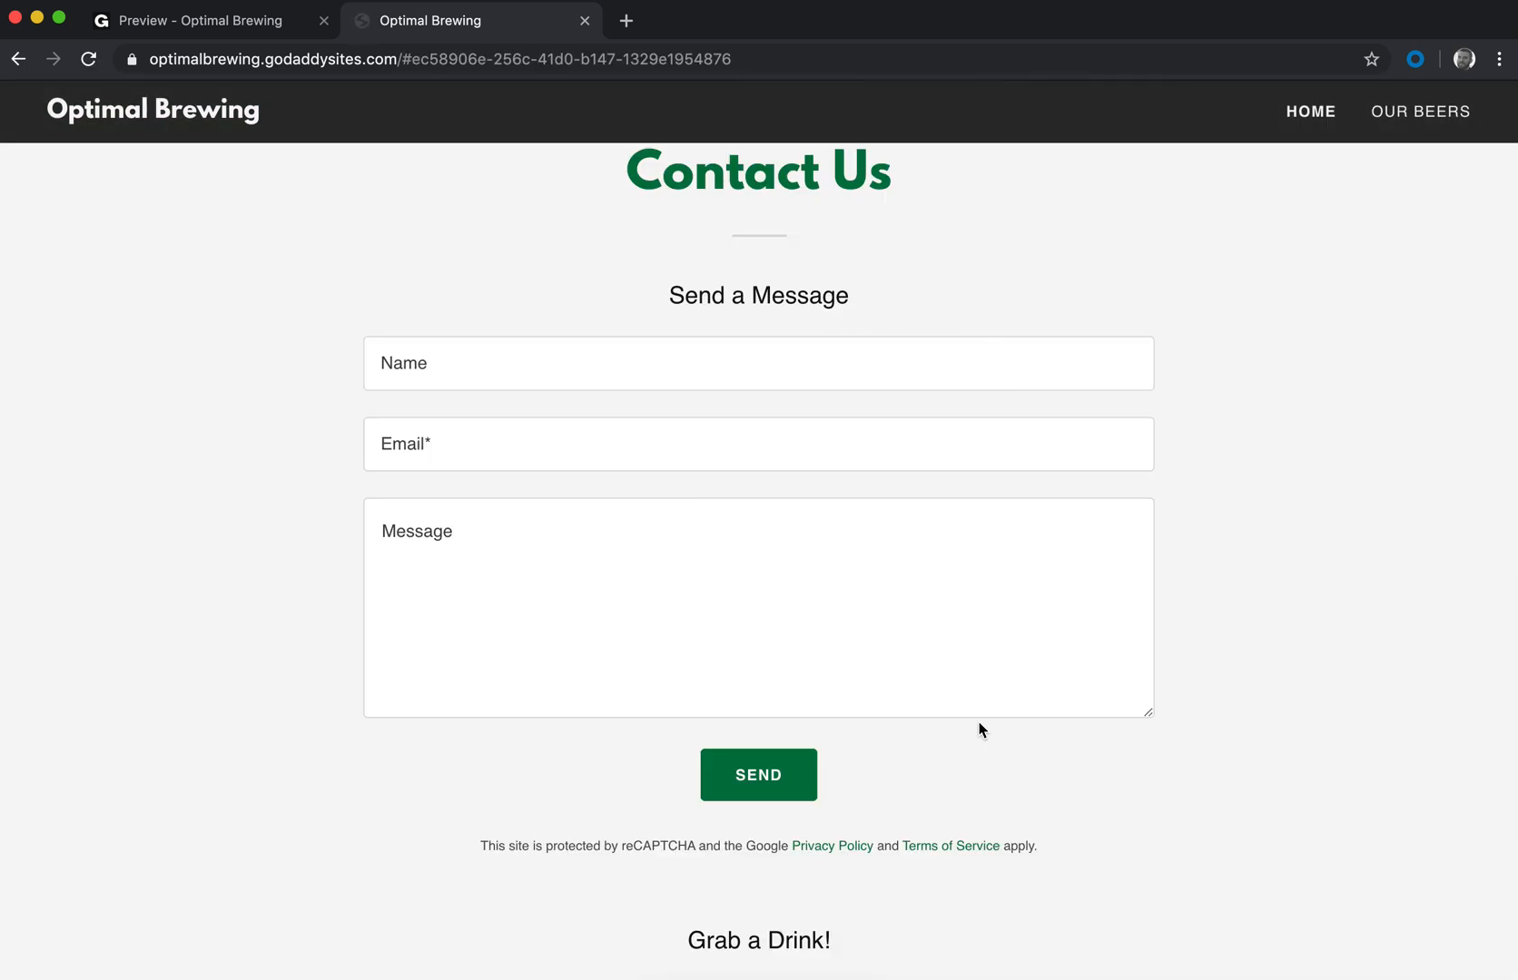
scroll(663, 713, down, 5)
scroll(663, 718, up, 20)
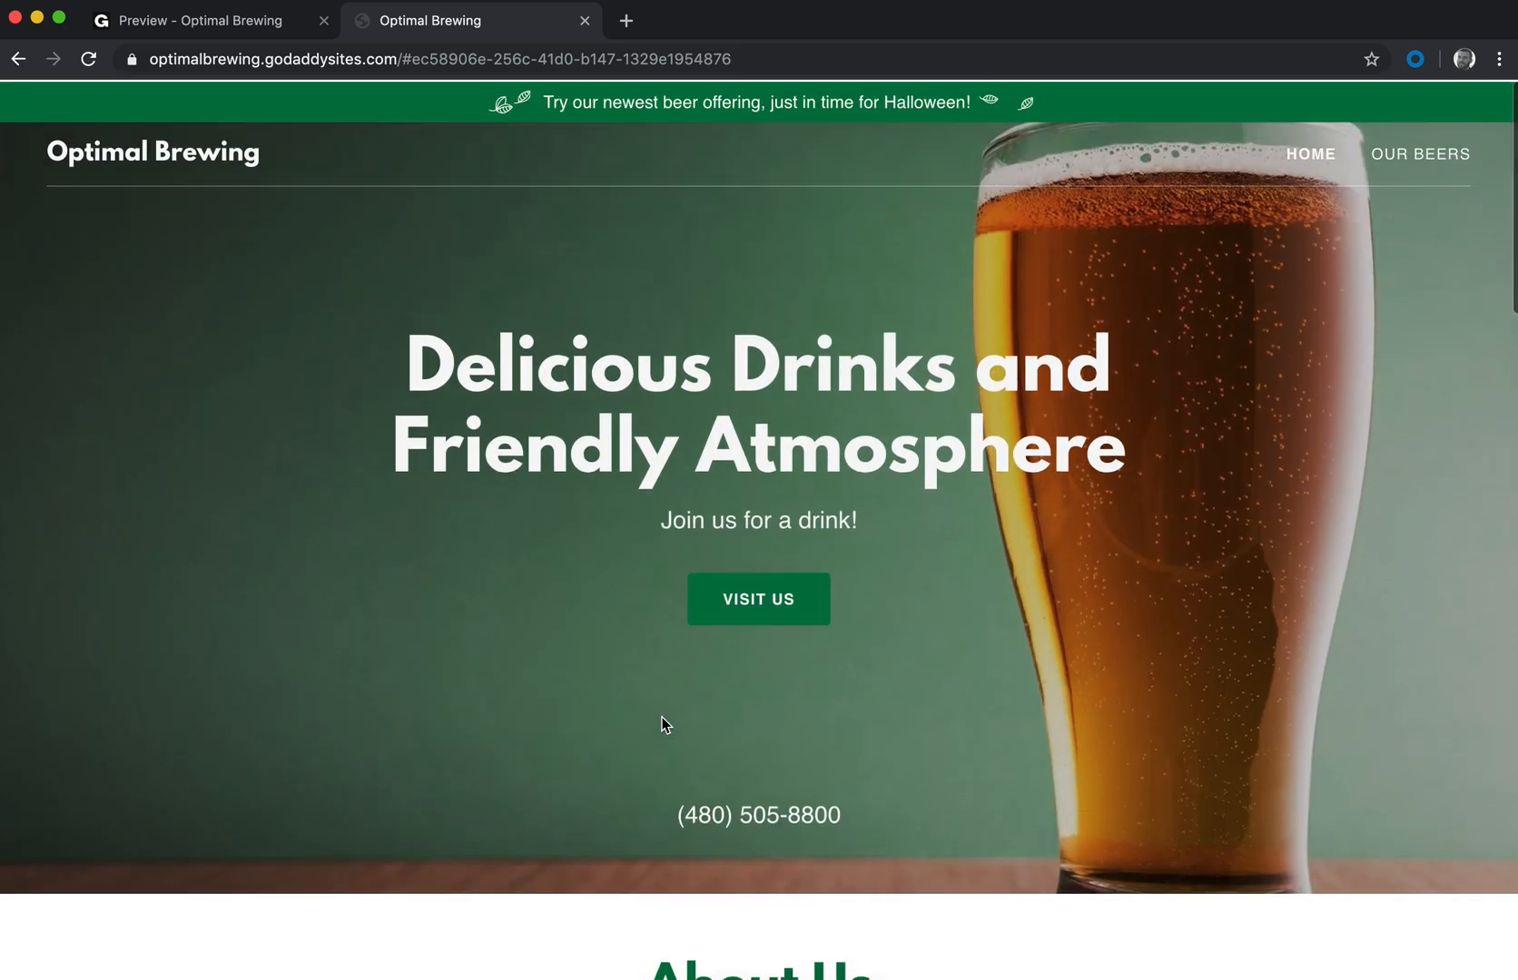
Step: Go back to the site preview, dismiss the plan offer and recommendation survey, and reopen the Home page for editing
click(257, 24)
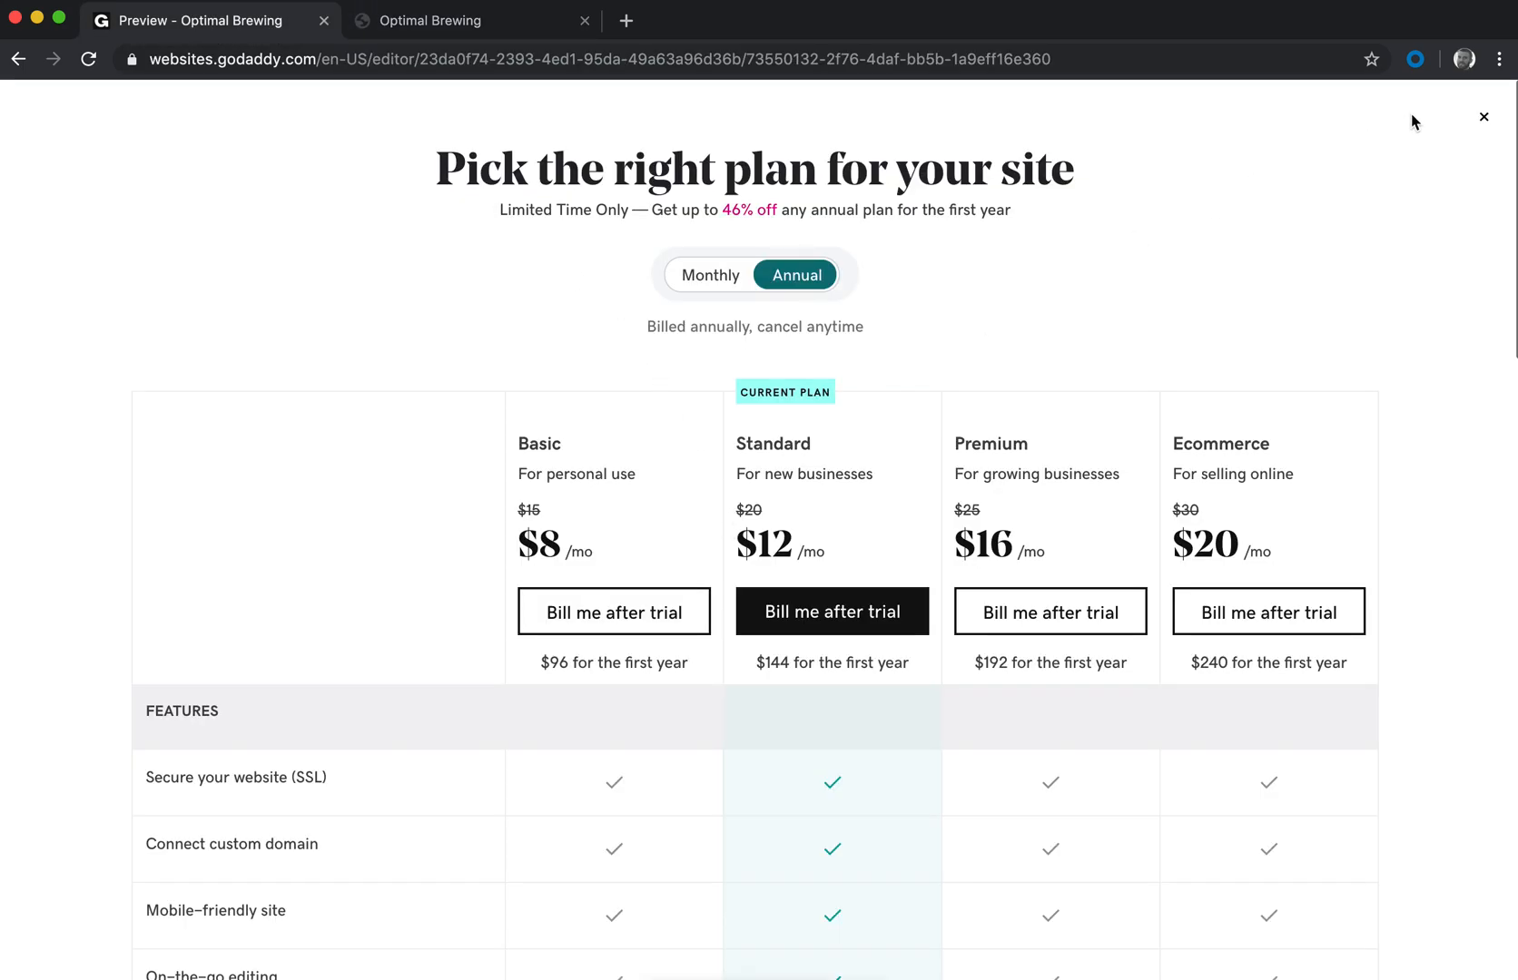
click(1485, 125)
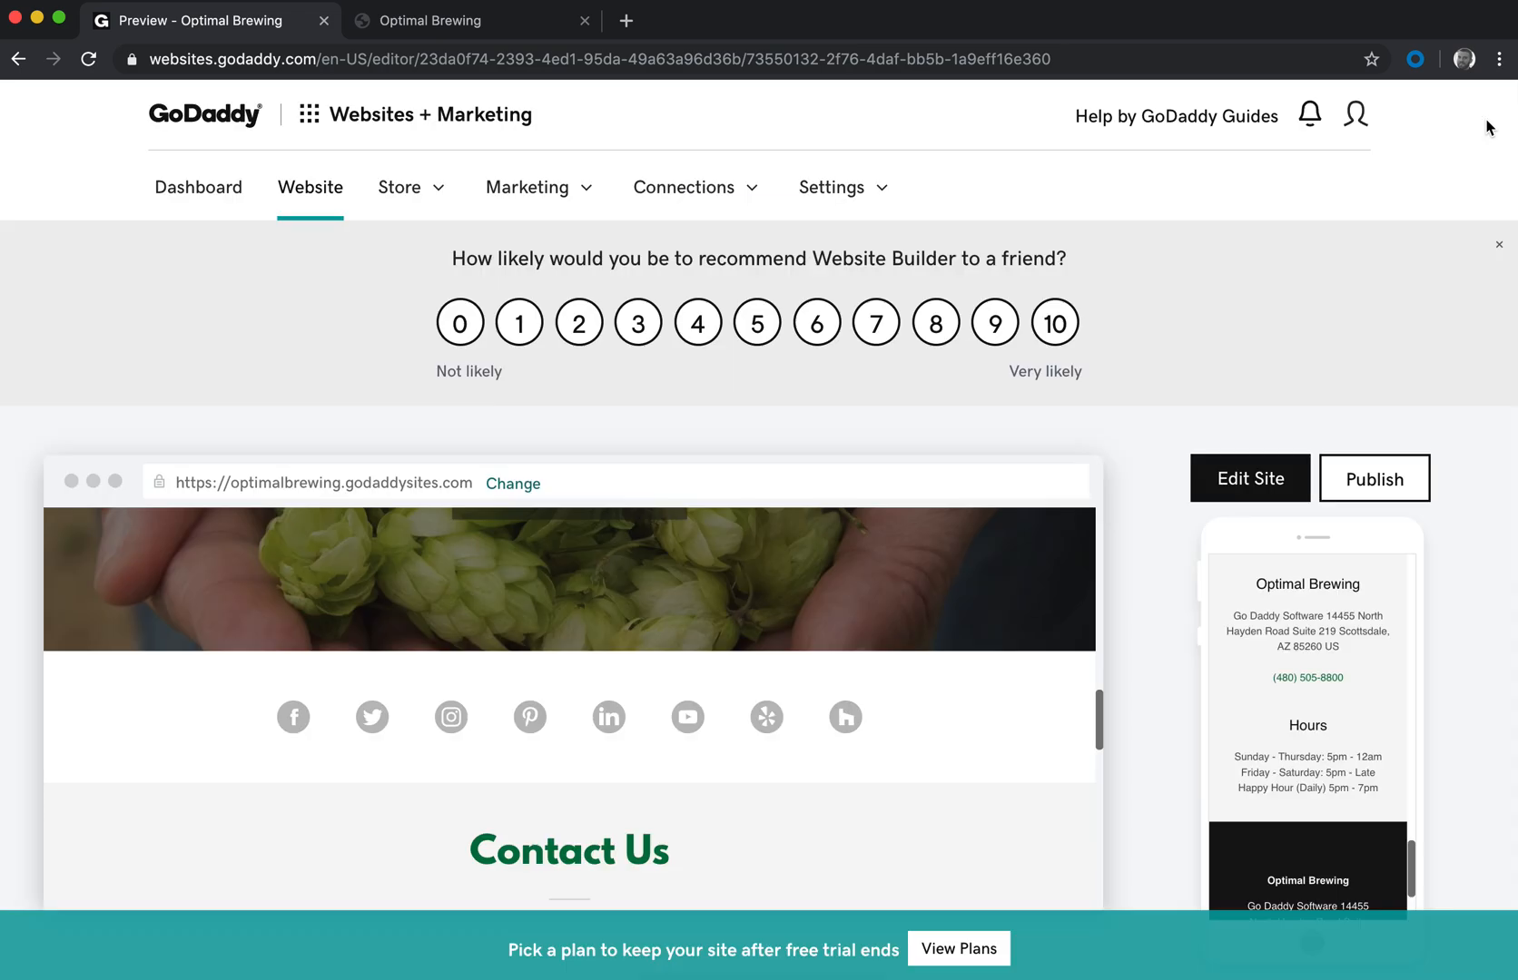
click(1499, 245)
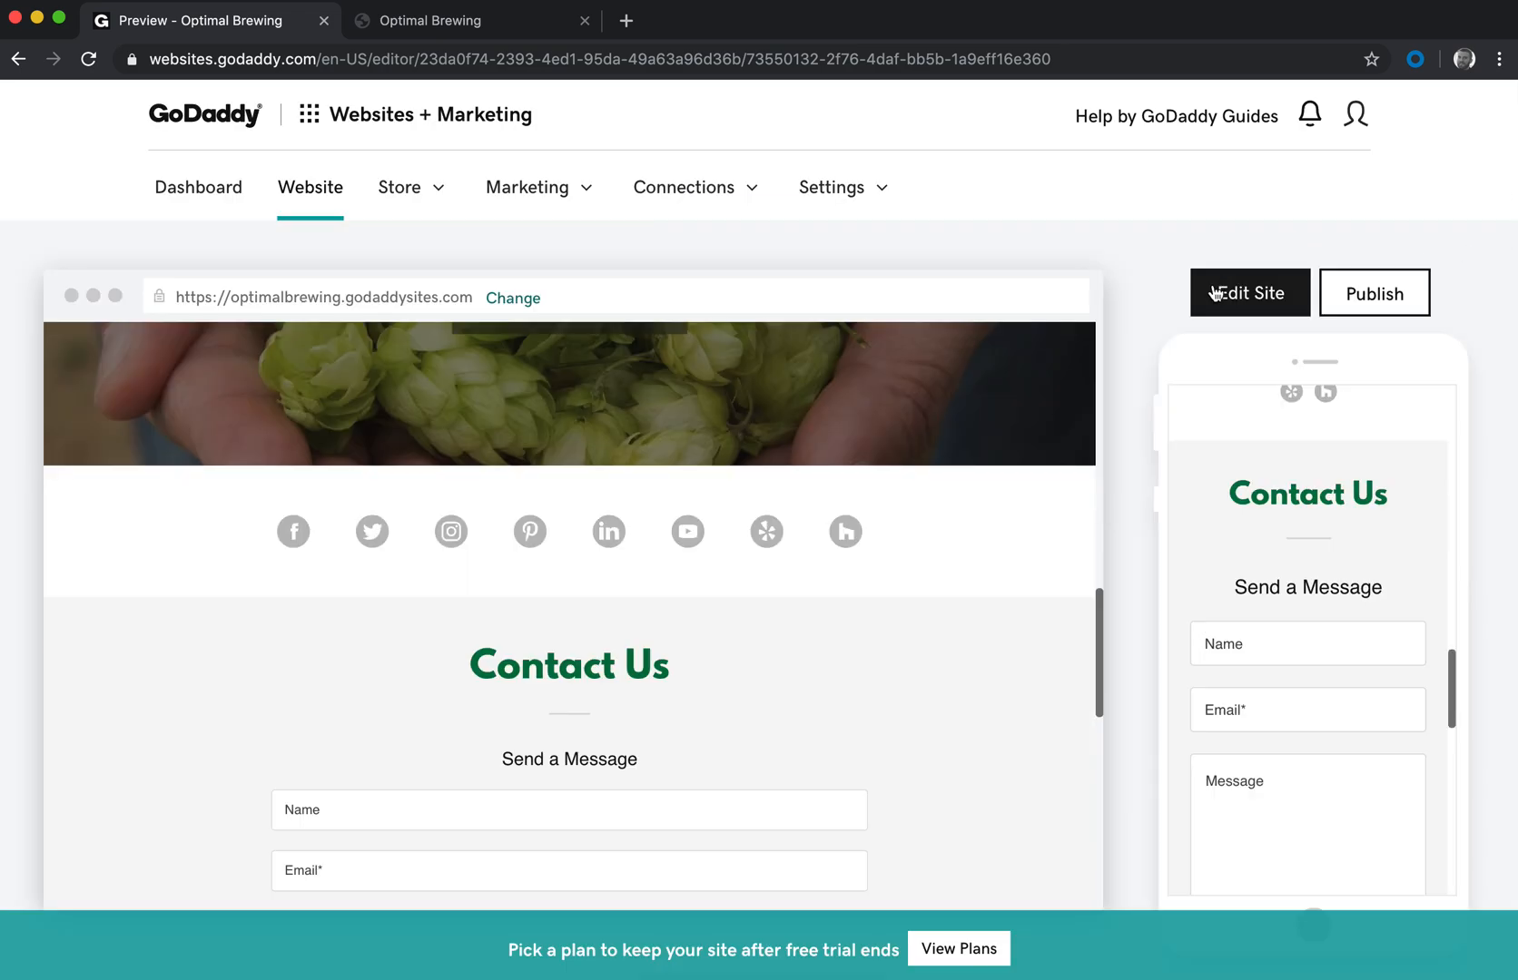
click(1244, 301)
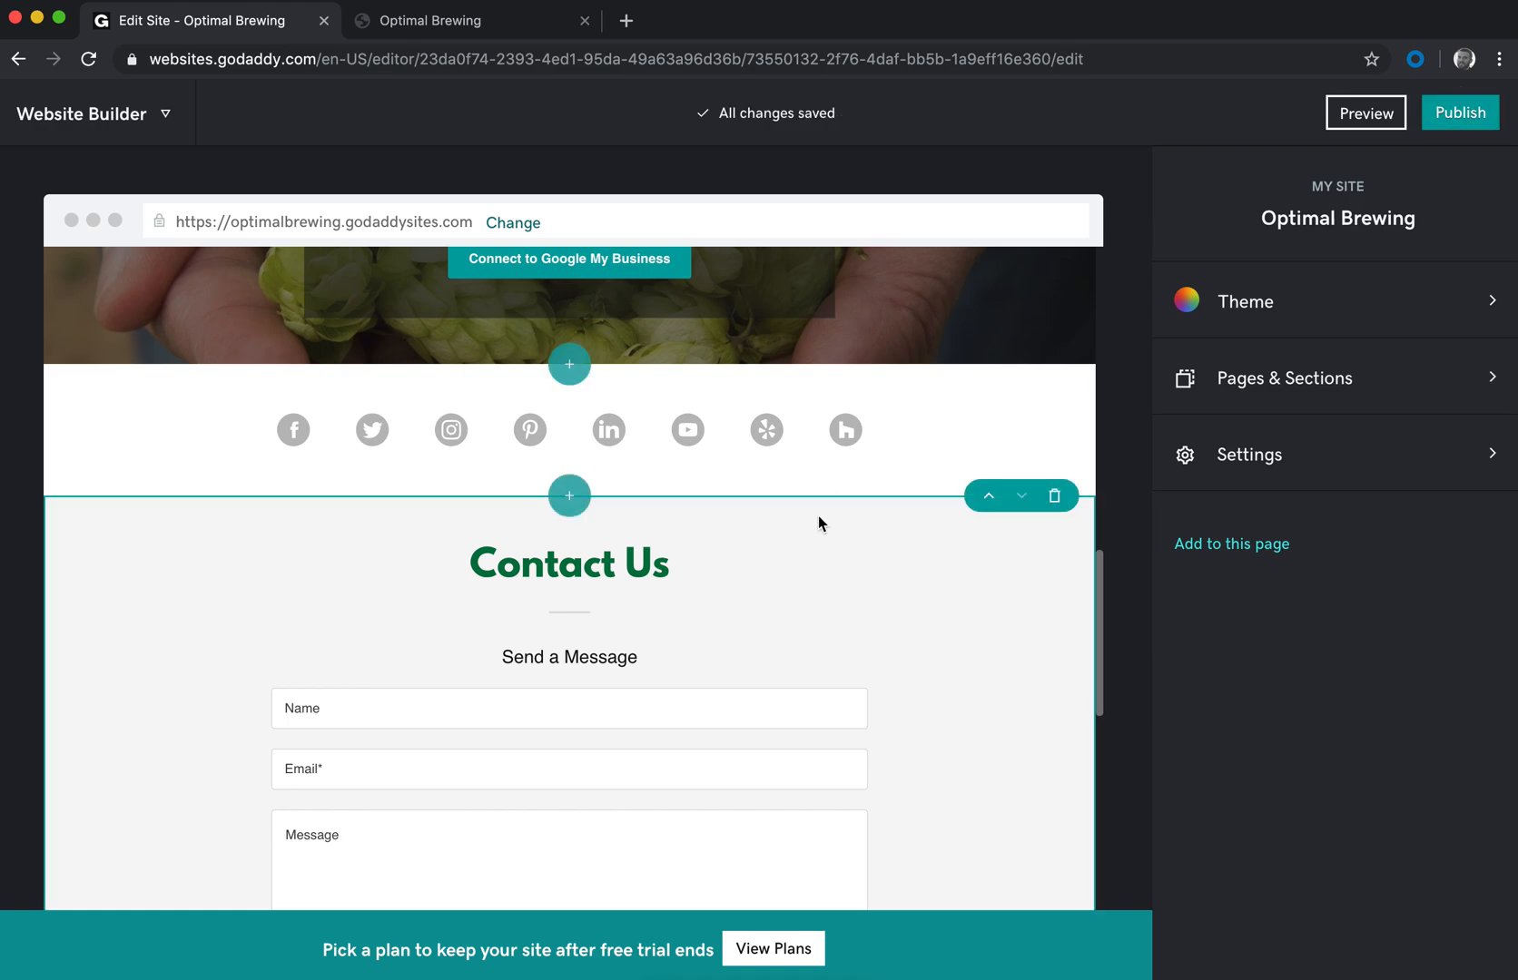
scroll(818, 516, up, 10)
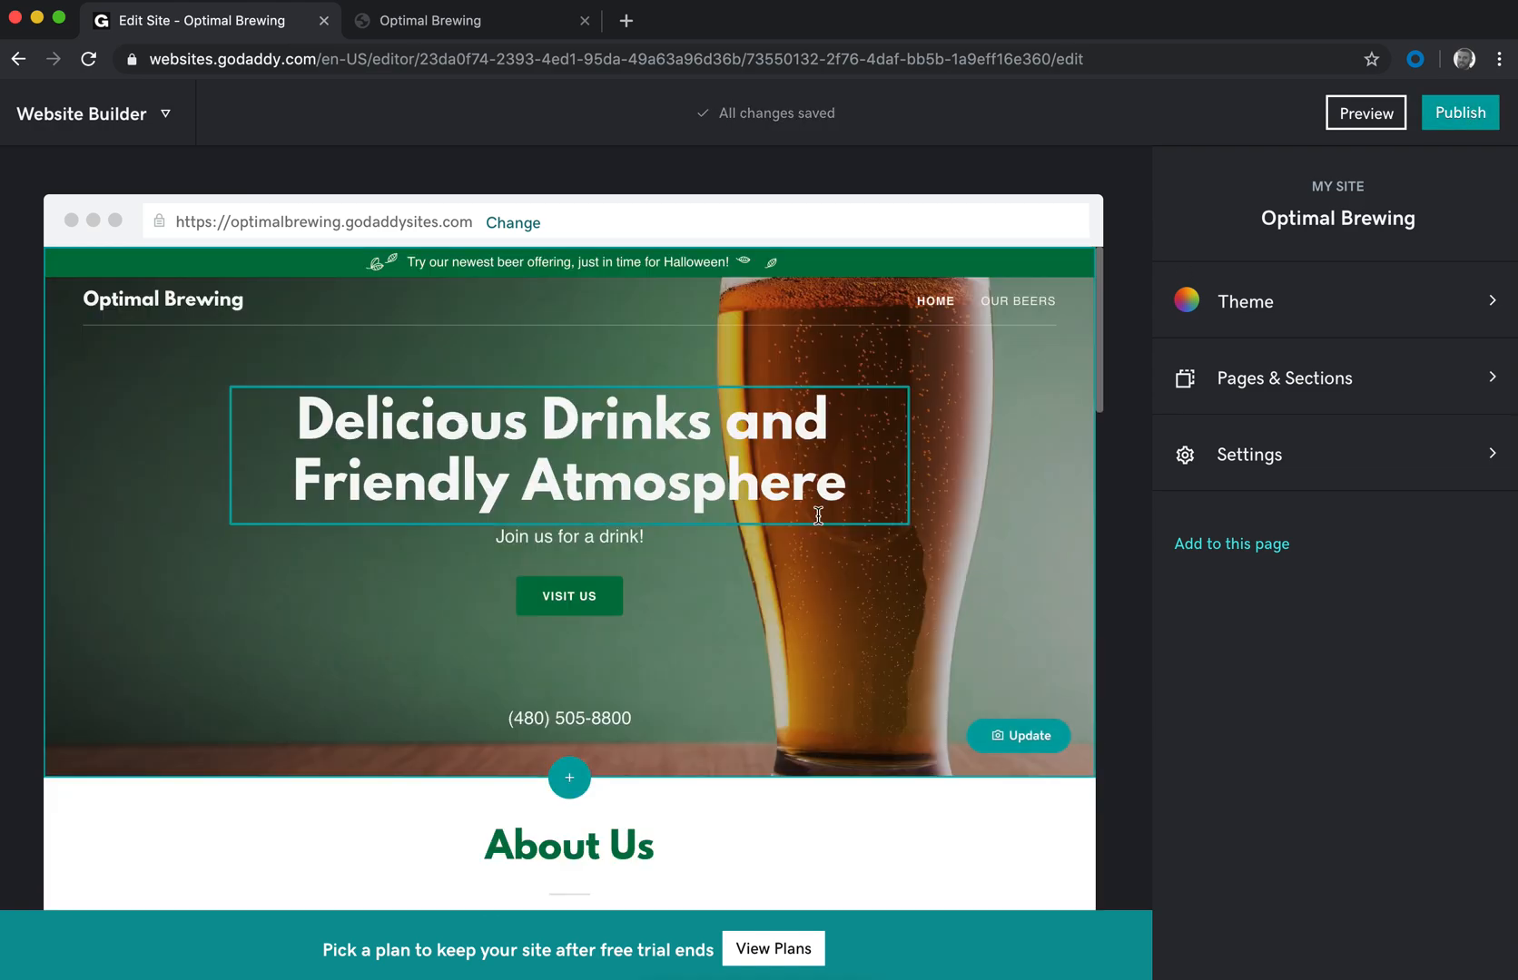